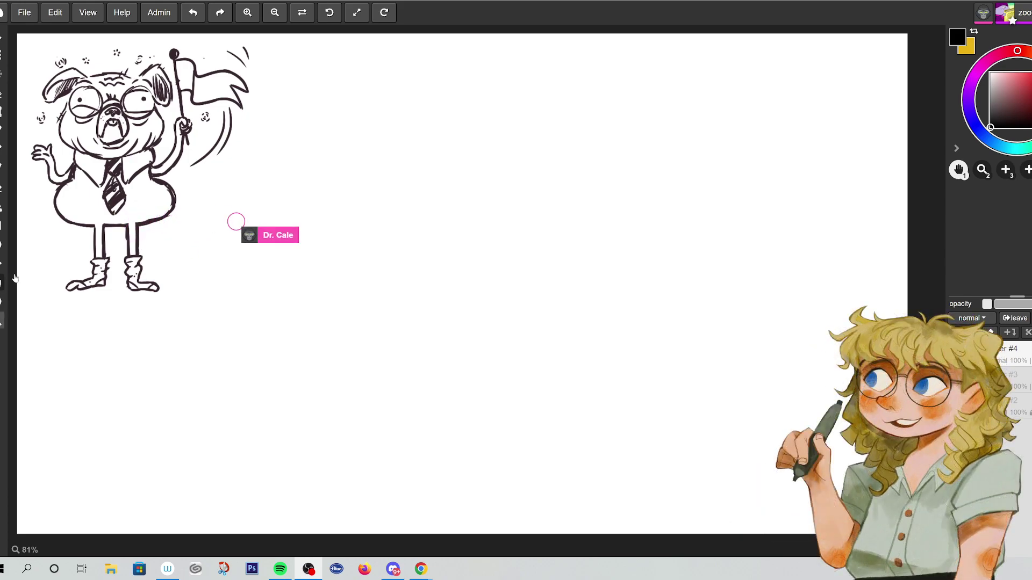
- Select the brush tool, test the rough brush with a scribble, then undo it
click(4, 159)
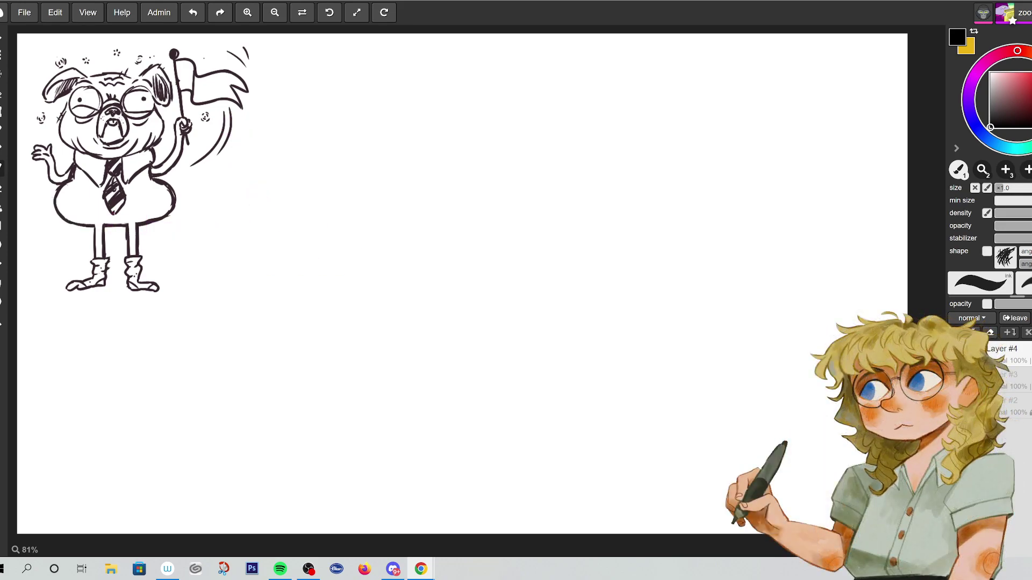
scroll(990, 283, down, 4)
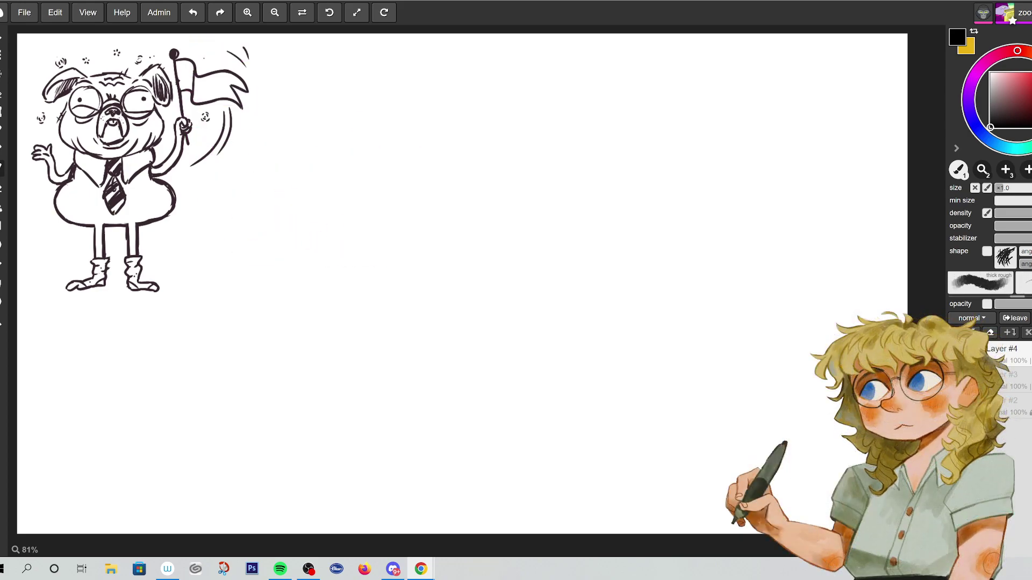
drag(370, 323, 387, 340)
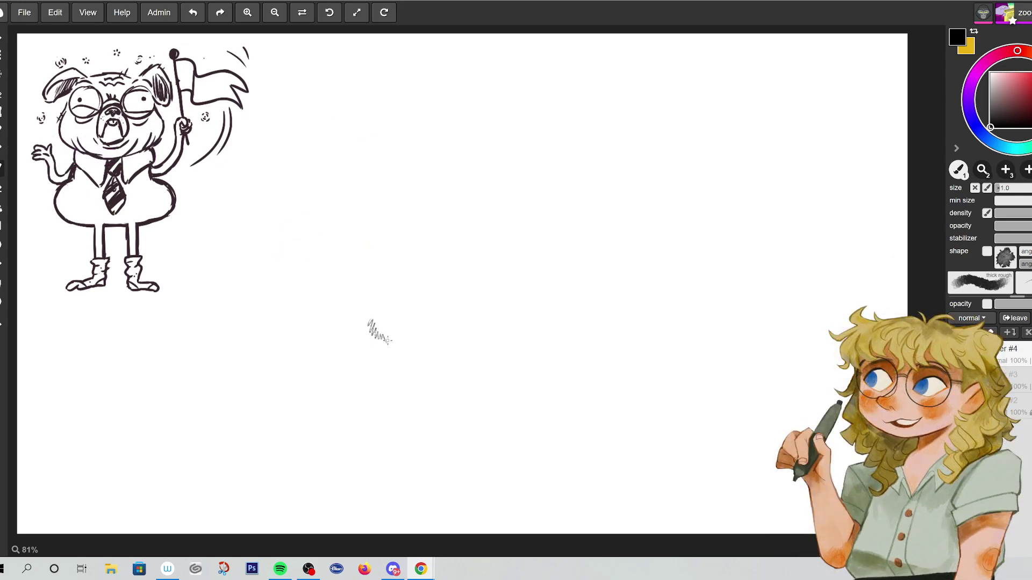
key(ctrl+z)
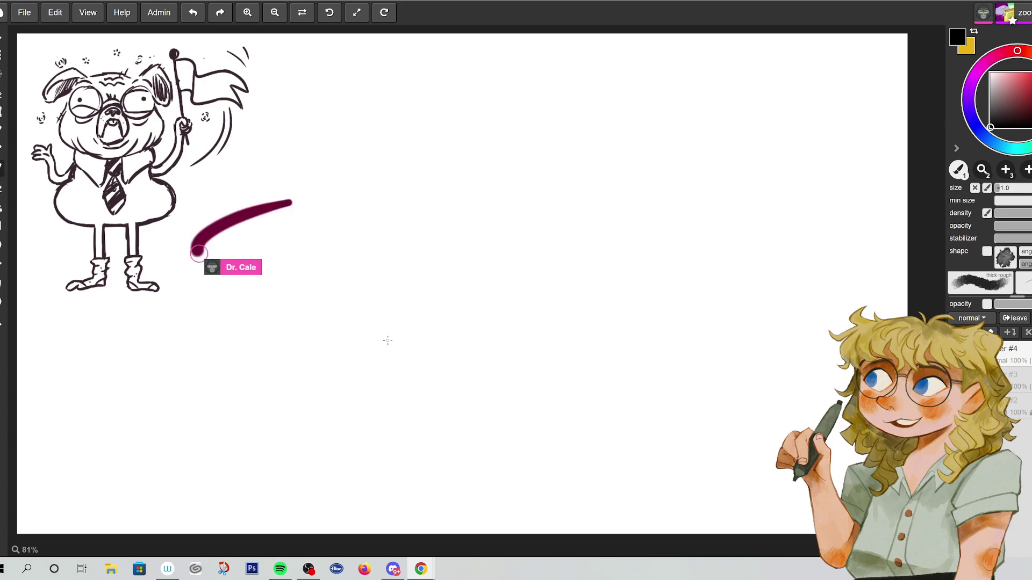
- Pick the pencil brush preset, try a test scribble, and undo all test strokes
scroll(994, 285, down, 1)
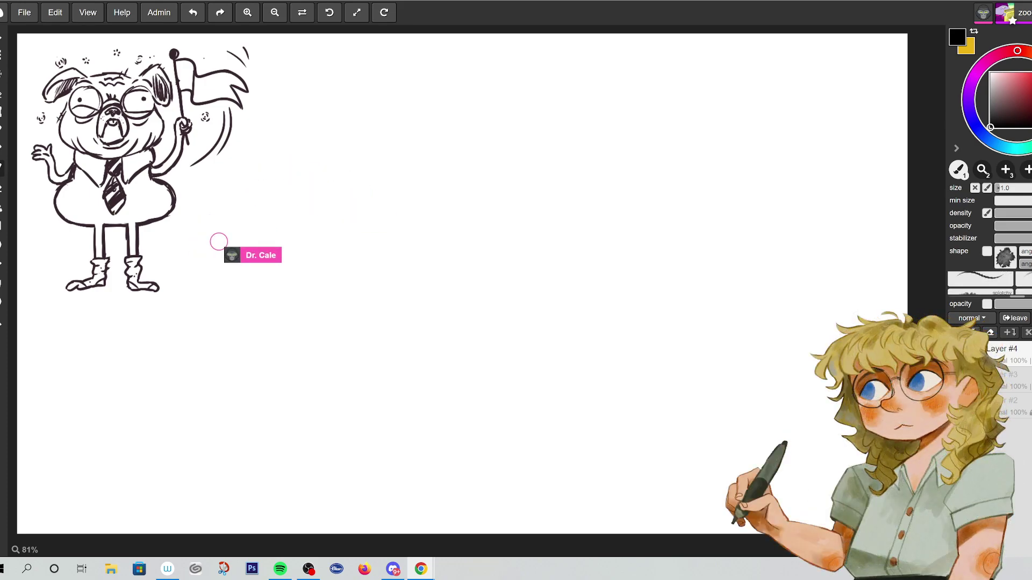
click(999, 283)
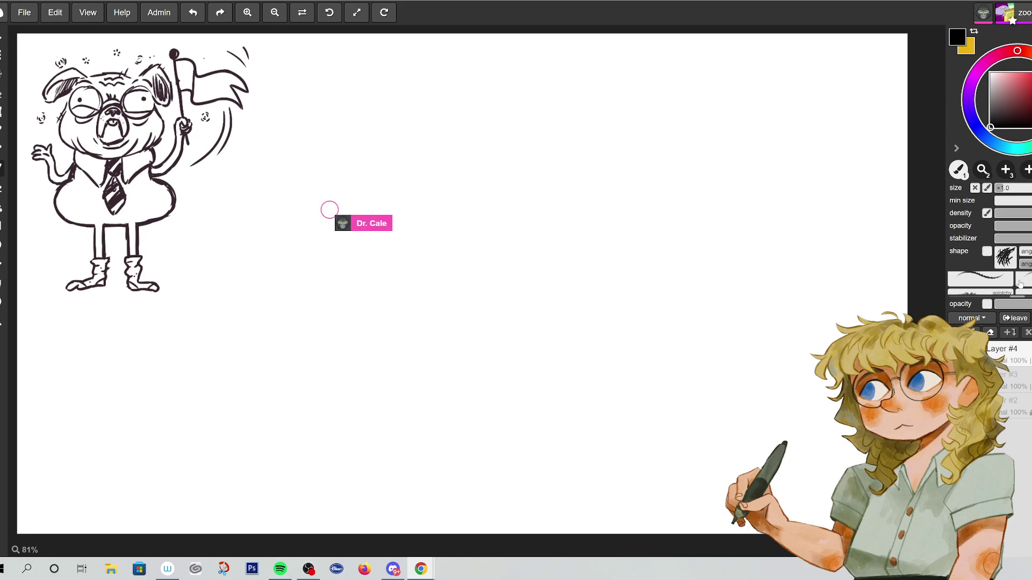
mouse_move(463, 332)
mouse_down()
mouse_move(494, 374)
mouse_move(495, 355)
mouse_move(504, 376)
mouse_move(526, 369)
mouse_up()
key(ctrl+z)
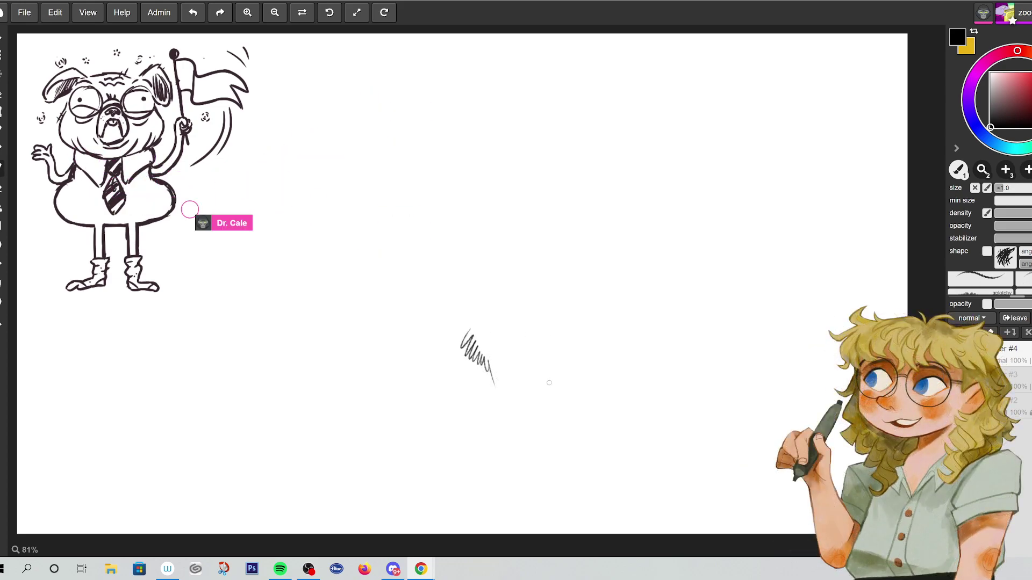
key(ctrl+z)
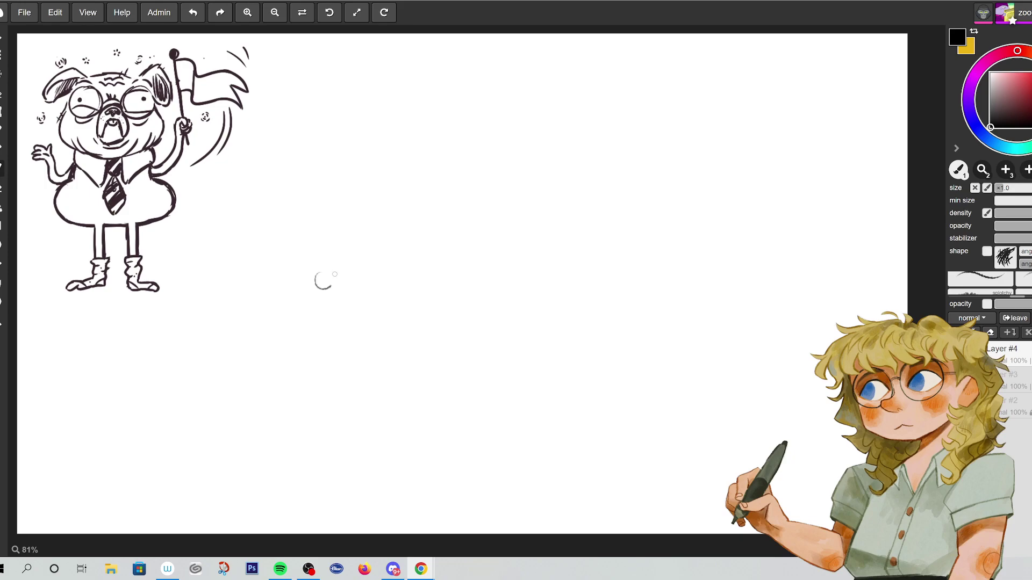
- Sketch the dog's muzzle outline with nose strokes, a darkened centre line and a hatched nose
mouse_move(327, 277)
mouse_down()
mouse_move(384, 277)
mouse_move(376, 270)
mouse_up()
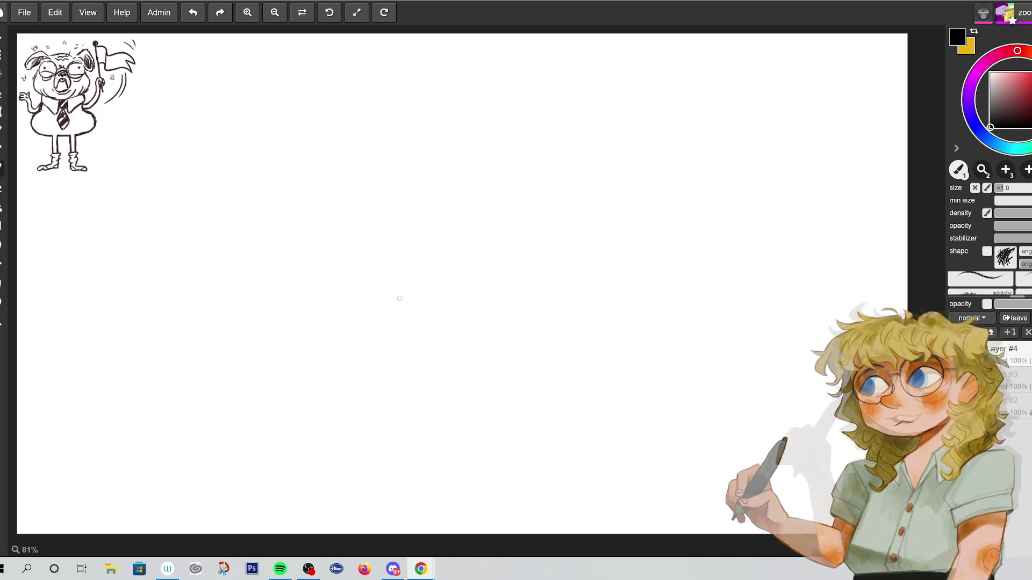
mouse_move(420, 291)
mouse_down()
mouse_move(395, 292)
mouse_move(419, 303)
mouse_up()
mouse_move(419, 302)
mouse_down()
mouse_move(408, 283)
mouse_move(430, 291)
mouse_move(378, 294)
mouse_up()
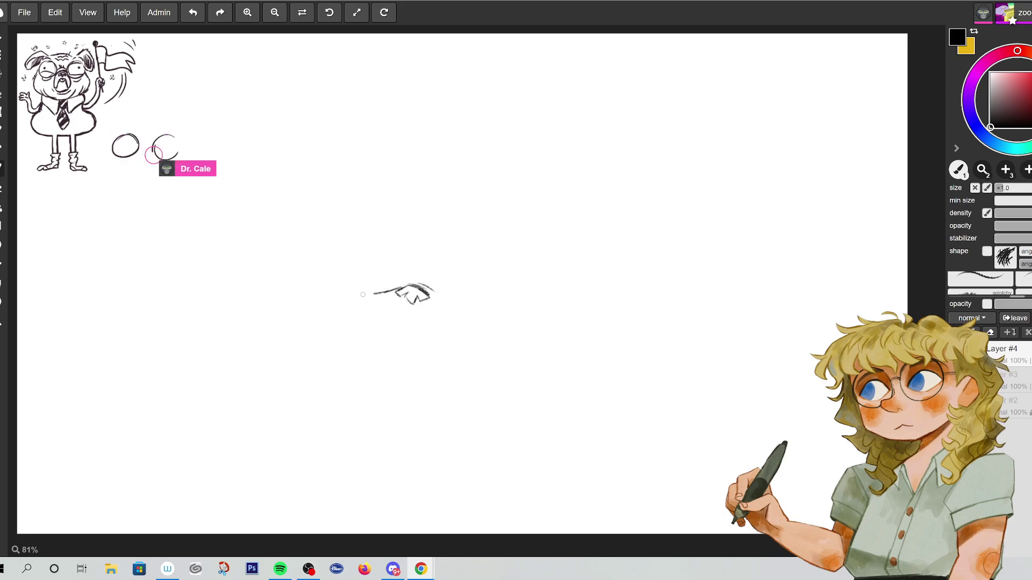
mouse_move(397, 330)
mouse_down()
mouse_move(415, 297)
mouse_move(465, 313)
mouse_move(463, 323)
mouse_up()
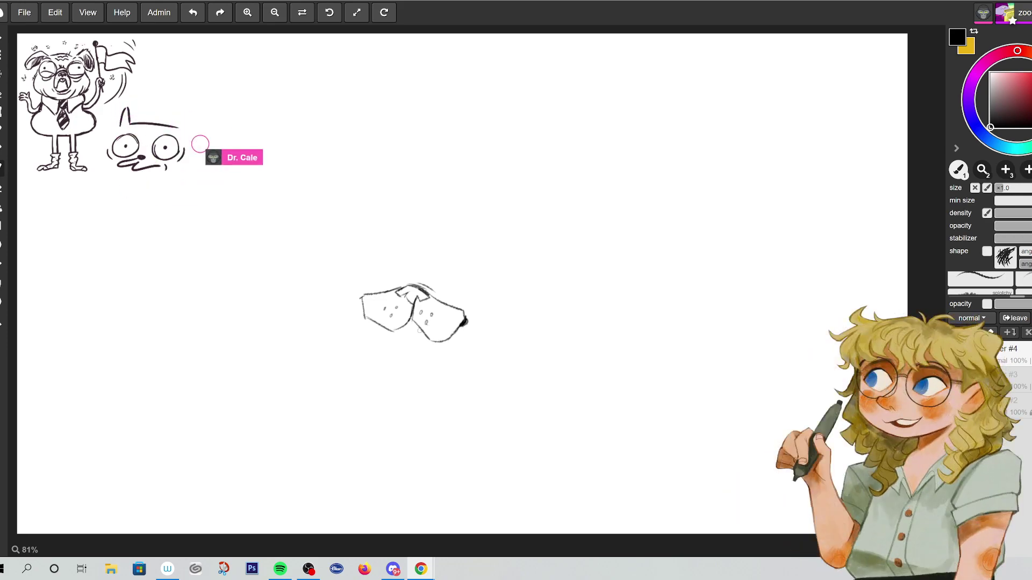
drag(413, 319, 413, 308)
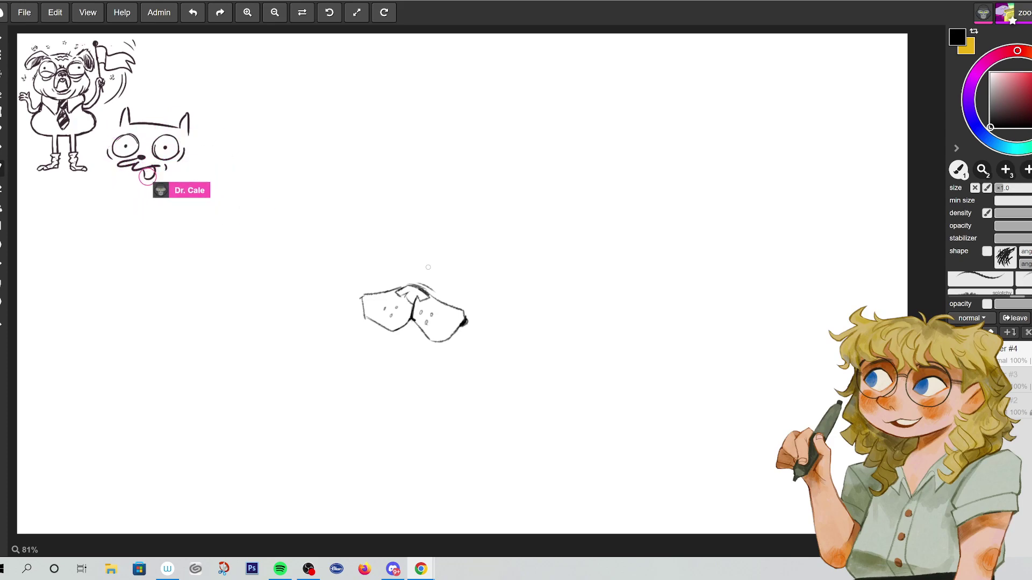
drag(409, 297, 426, 298)
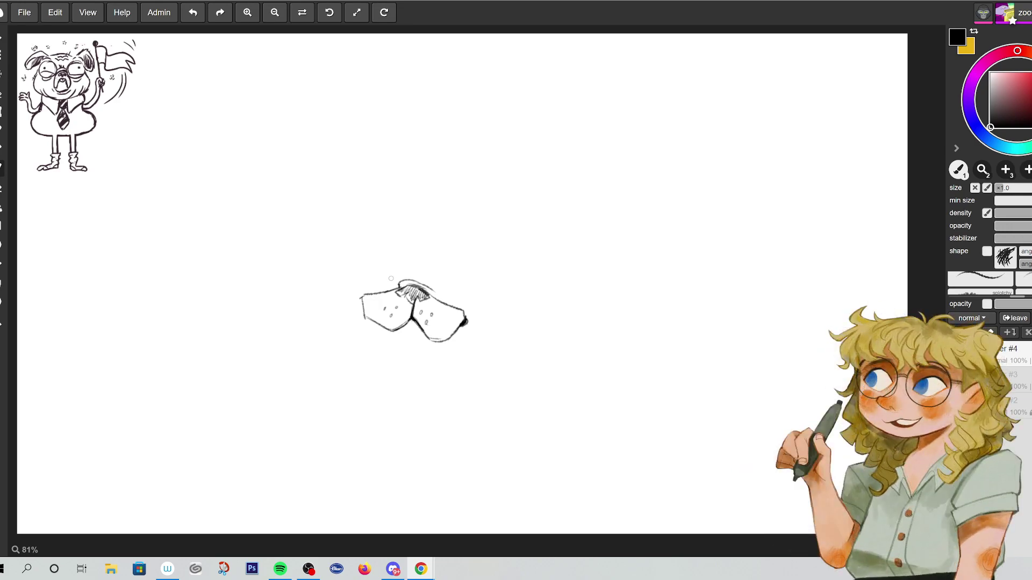
- Draw the dog's eyes with irises and the outer edge of its left ear
mouse_move(375, 280)
mouse_down()
mouse_move(393, 268)
mouse_move(471, 299)
mouse_up()
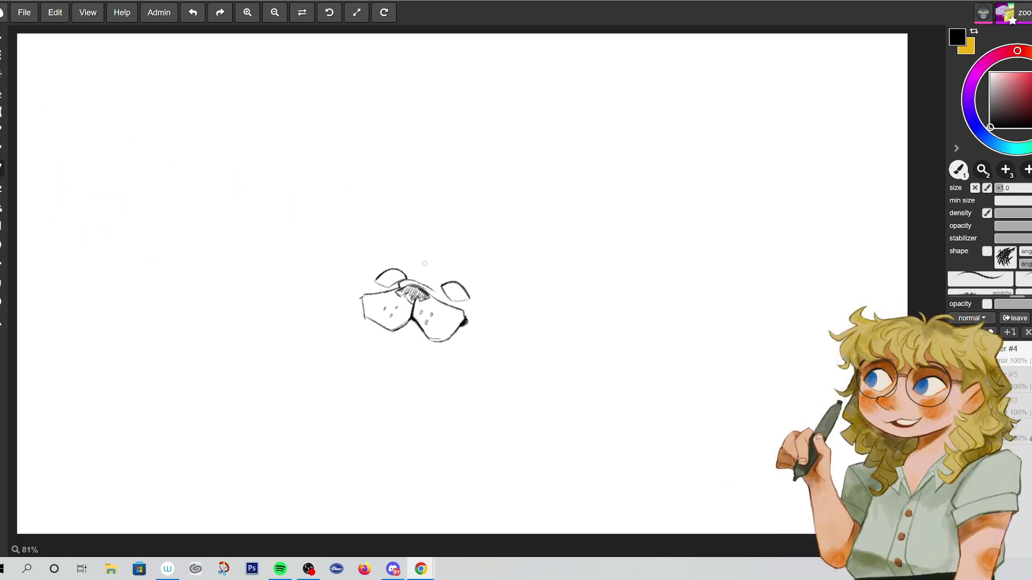
drag(391, 275, 393, 273)
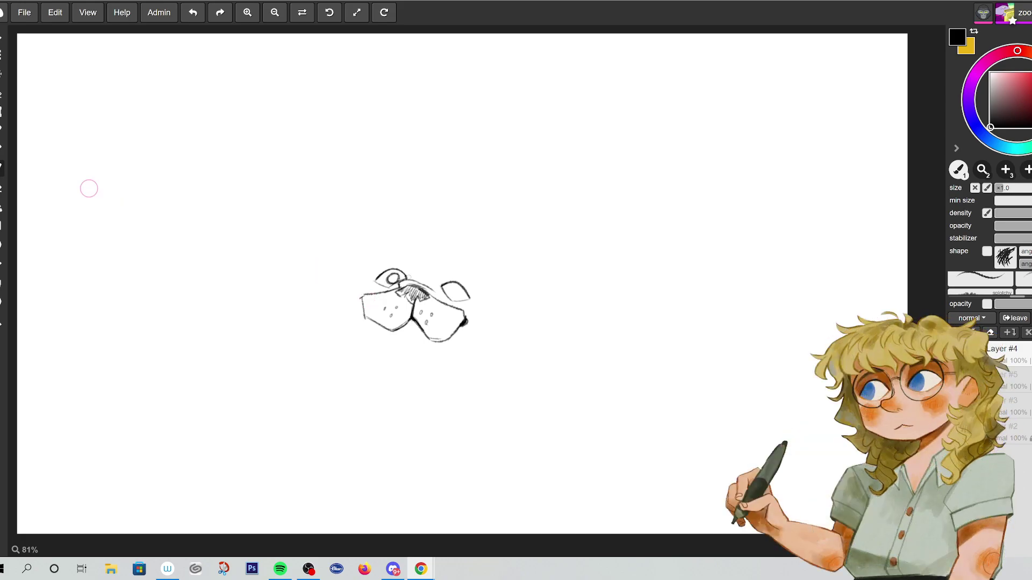
drag(451, 289, 453, 288)
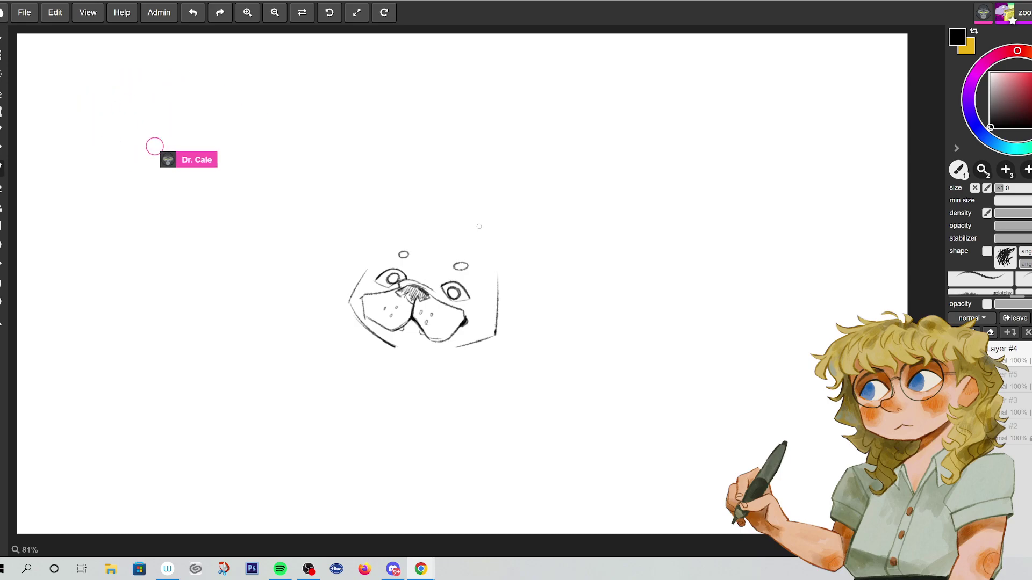
mouse_move(338, 229)
mouse_down()
mouse_move(370, 264)
mouse_move(536, 254)
mouse_move(500, 291)
mouse_move(507, 214)
mouse_move(499, 302)
mouse_up()
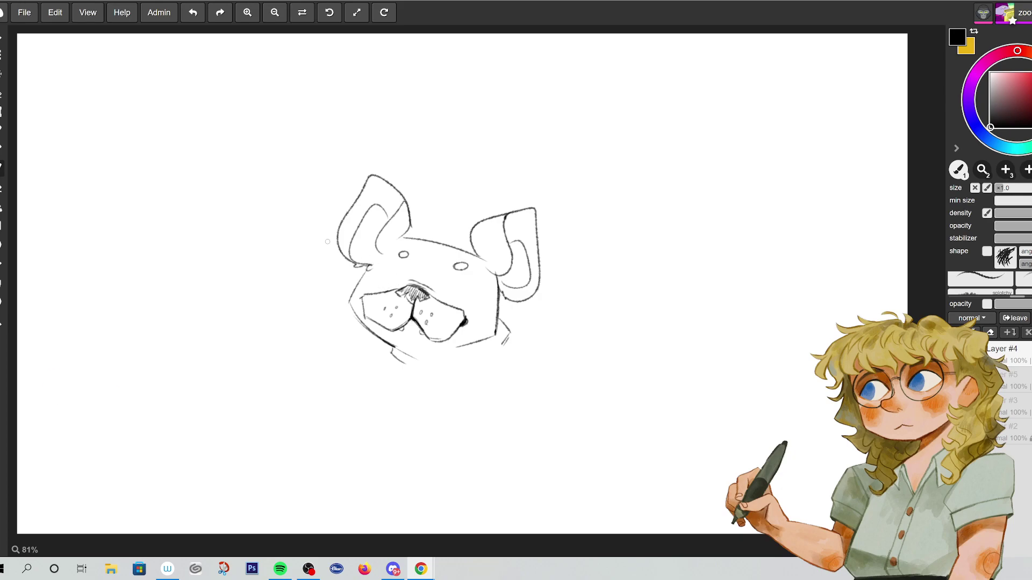
- Slide the dog head sketch right with the Move tool, then return to the brush
key(ctrl+t)
key(ctrl+w)
click(2, 38)
drag(419, 269, 664, 281)
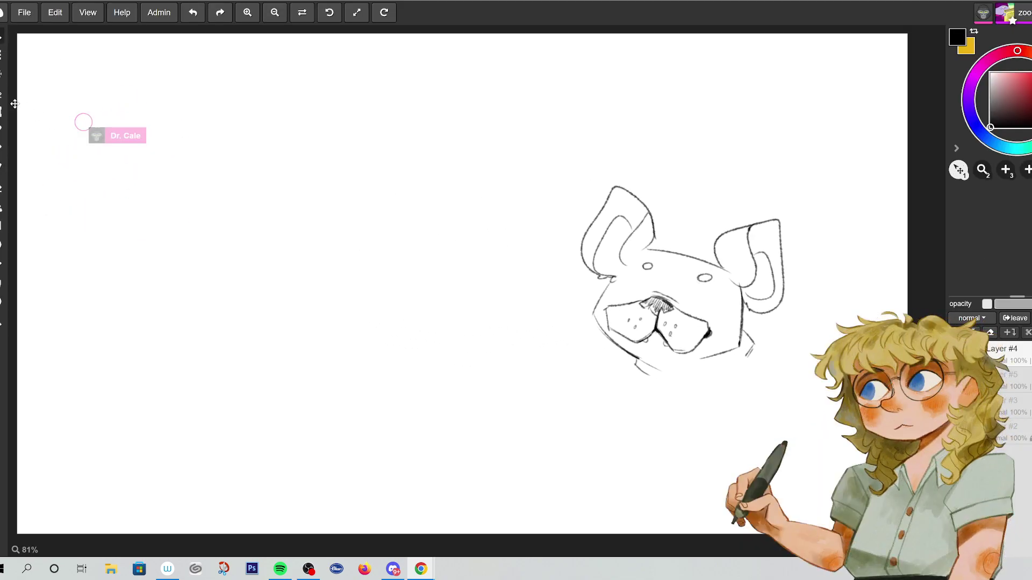
click(2, 55)
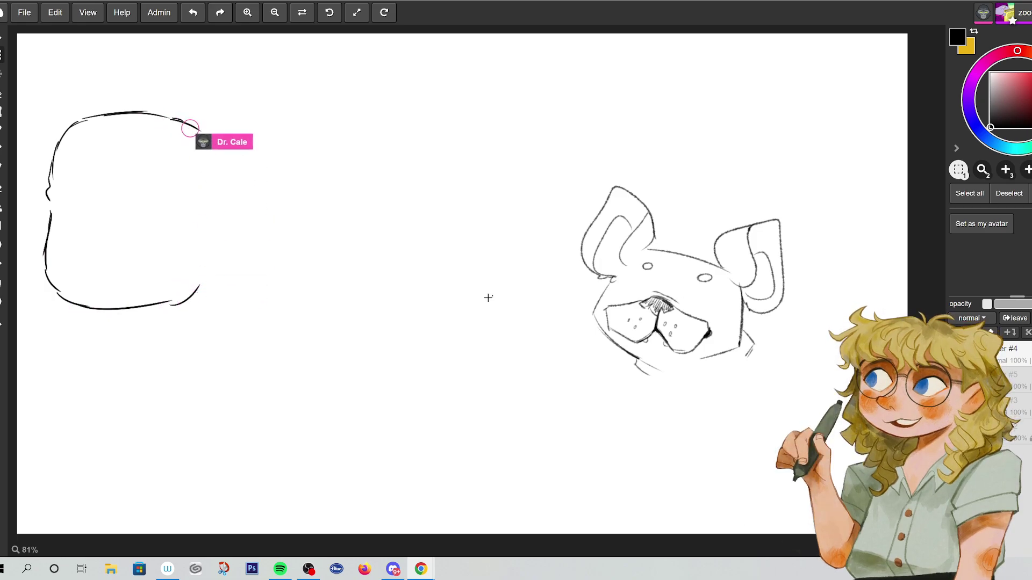
click(4, 170)
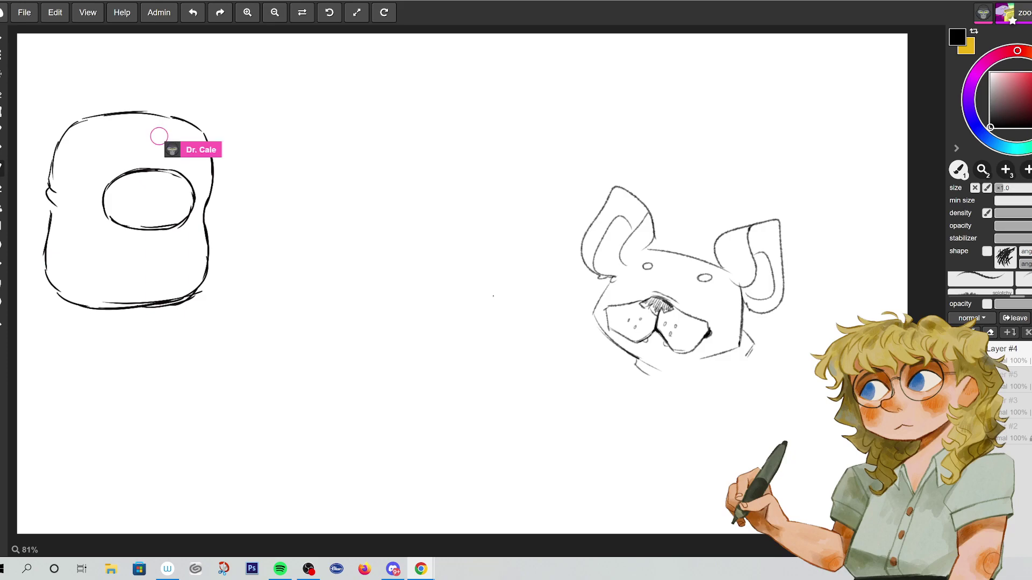
- Undo a stray eye stroke, drop the rectangular selection and return to the brush
drag(146, 178, 148, 181)
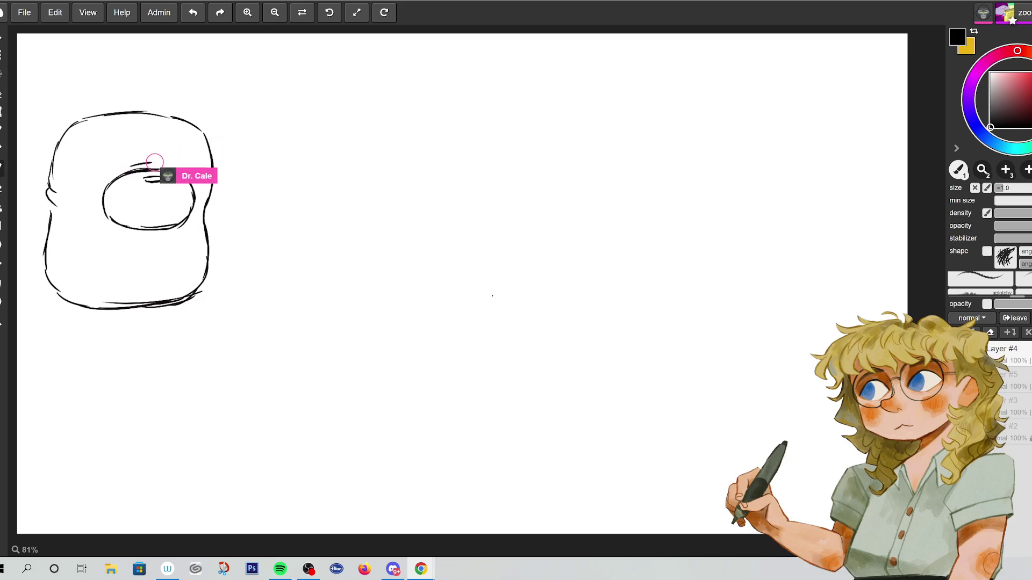
key(ctrl+z)
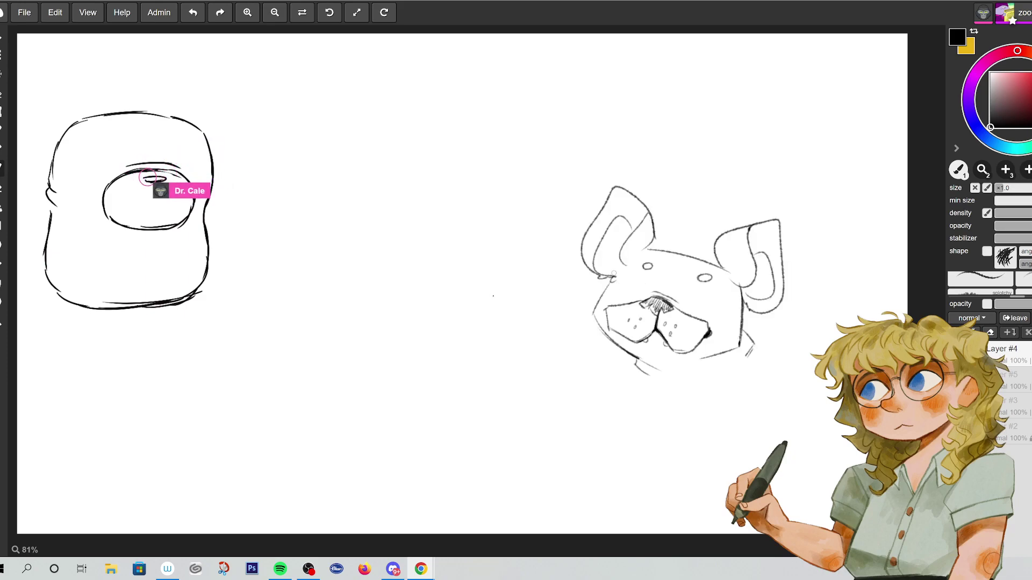
key(m)
click(469, 227)
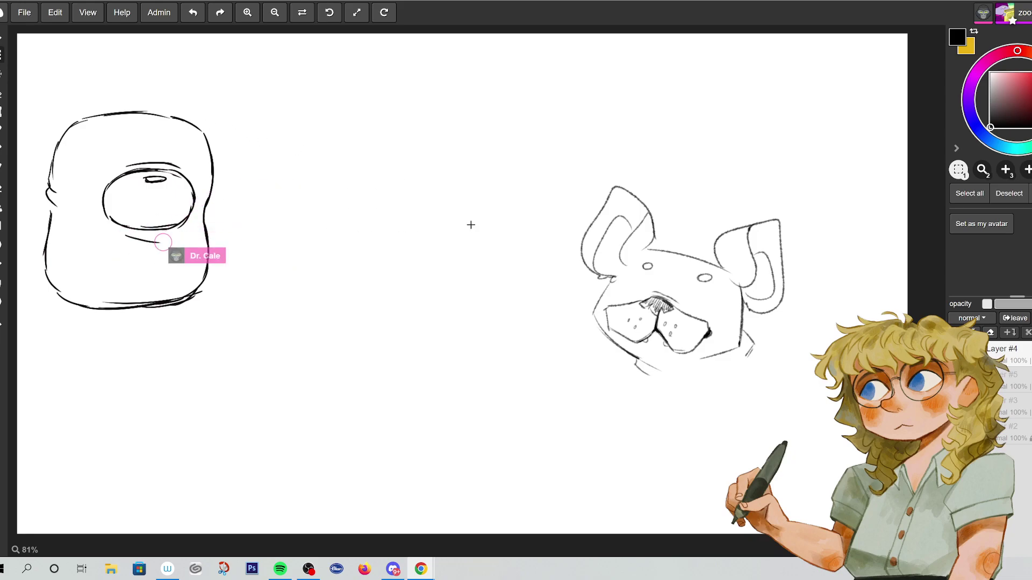
click(2, 167)
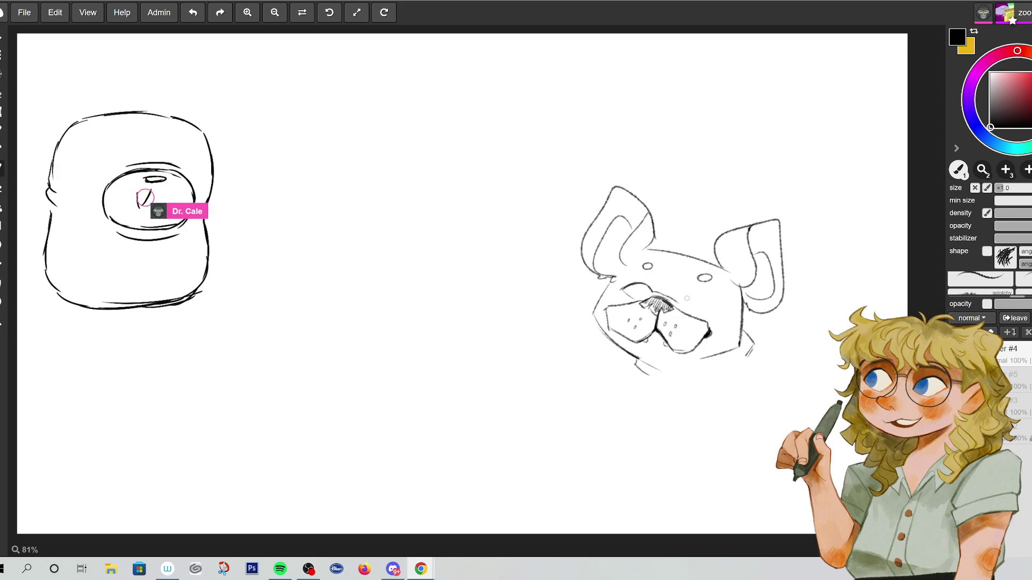
- Add the bulldog's pupil and face dot, then sketch its back, chest curves, front leg and shoulder
drag(635, 288, 637, 286)
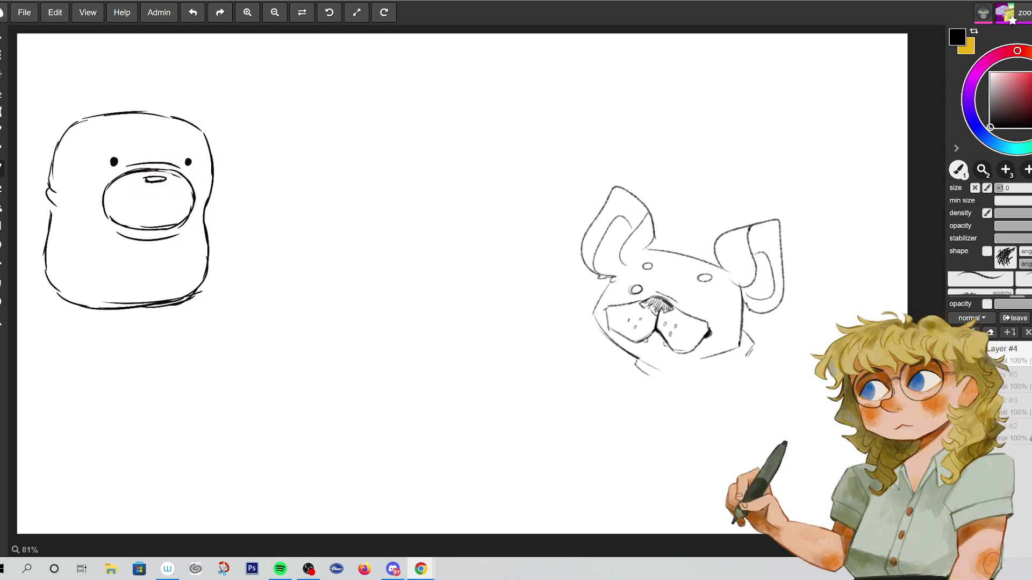
drag(700, 306, 702, 305)
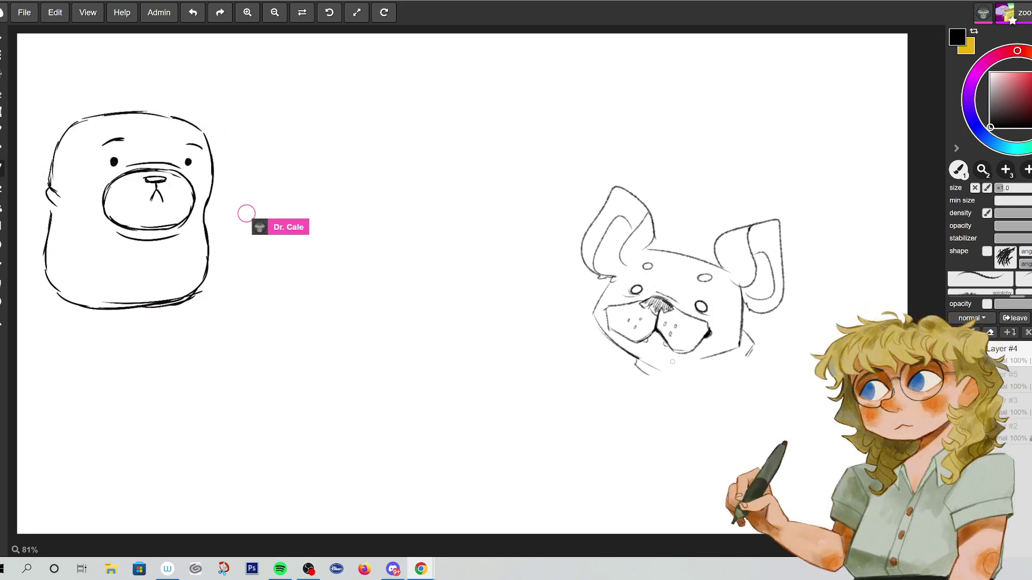
mouse_move(753, 355)
mouse_down()
mouse_move(830, 408)
mouse_move(845, 447)
mouse_up()
mouse_move(643, 385)
mouse_down()
mouse_move(643, 428)
mouse_move(682, 447)
mouse_up()
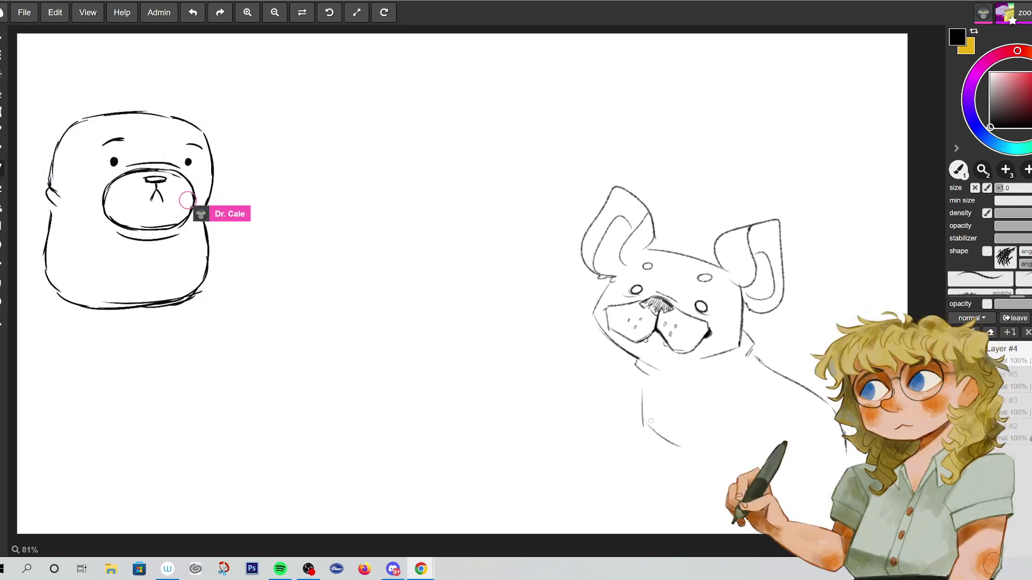
drag(645, 375, 646, 417)
mouse_move(648, 422)
mouse_down()
mouse_move(661, 435)
mouse_move(659, 495)
mouse_move(686, 473)
mouse_move(691, 453)
mouse_move(713, 481)
mouse_move(692, 497)
mouse_move(722, 502)
mouse_up()
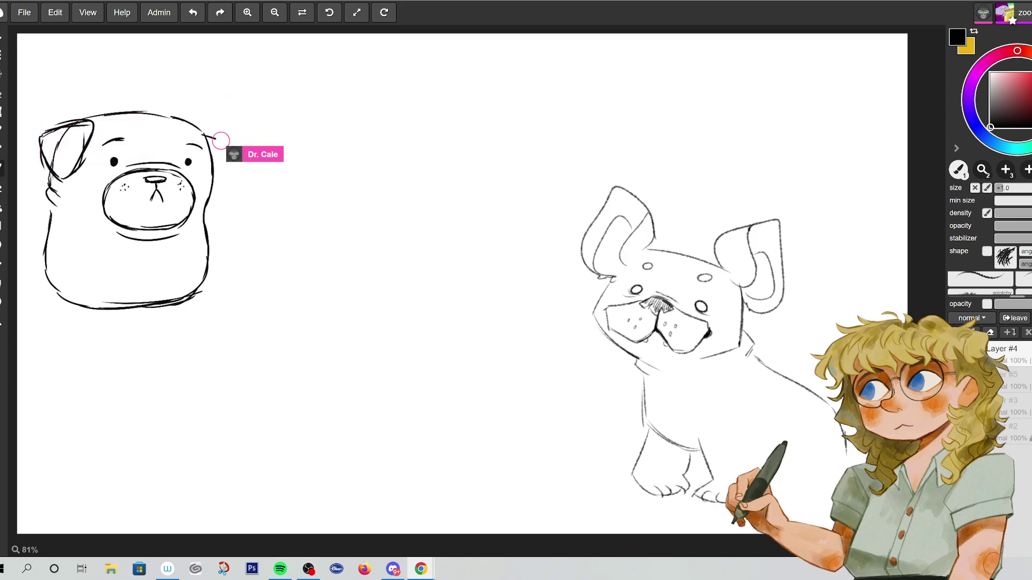
drag(764, 465, 752, 428)
mouse_move(713, 393)
mouse_down()
mouse_move(709, 458)
mouse_move(707, 409)
mouse_up()
mouse_move(742, 362)
mouse_down()
mouse_move(708, 391)
mouse_move(735, 363)
mouse_up()
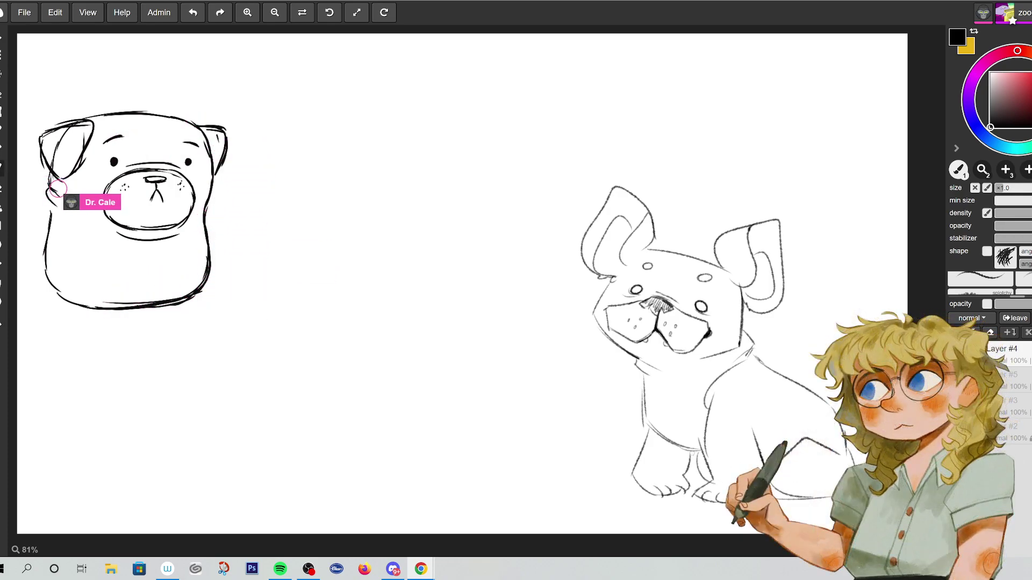
- Add chest spots, the front foot and toes, darken neck and back, and refine body and cheek
drag(677, 417, 686, 400)
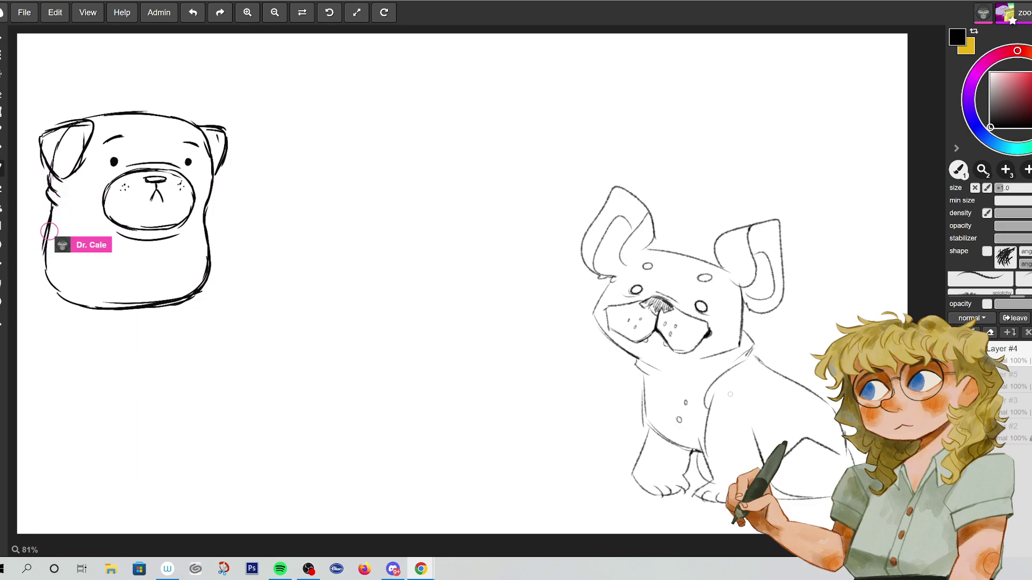
mouse_move(794, 499)
mouse_down()
mouse_move(776, 506)
mouse_move(785, 507)
mouse_up()
drag(798, 506, 831, 501)
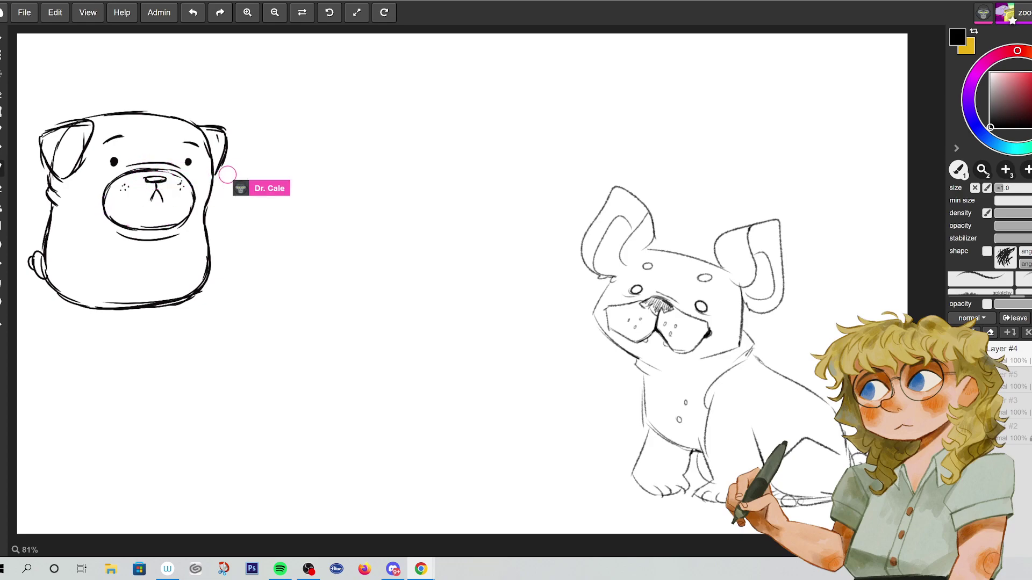
drag(752, 348, 769, 368)
drag(742, 329, 751, 337)
drag(648, 425, 709, 454)
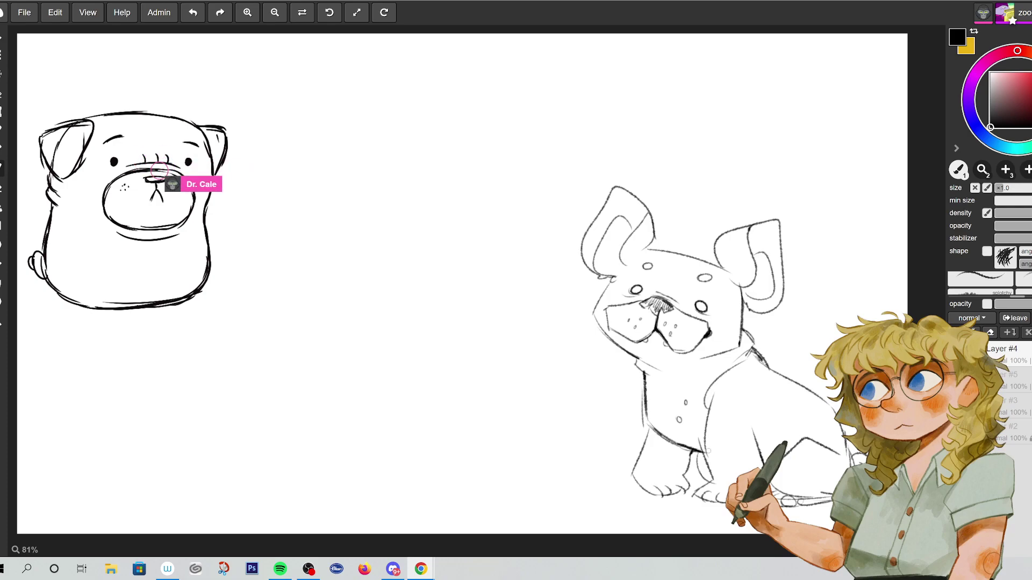
mouse_move(657, 337)
mouse_down()
mouse_move(677, 380)
mouse_move(687, 351)
mouse_up()
mouse_move(611, 280)
mouse_down()
mouse_move(596, 313)
mouse_move(605, 327)
mouse_up()
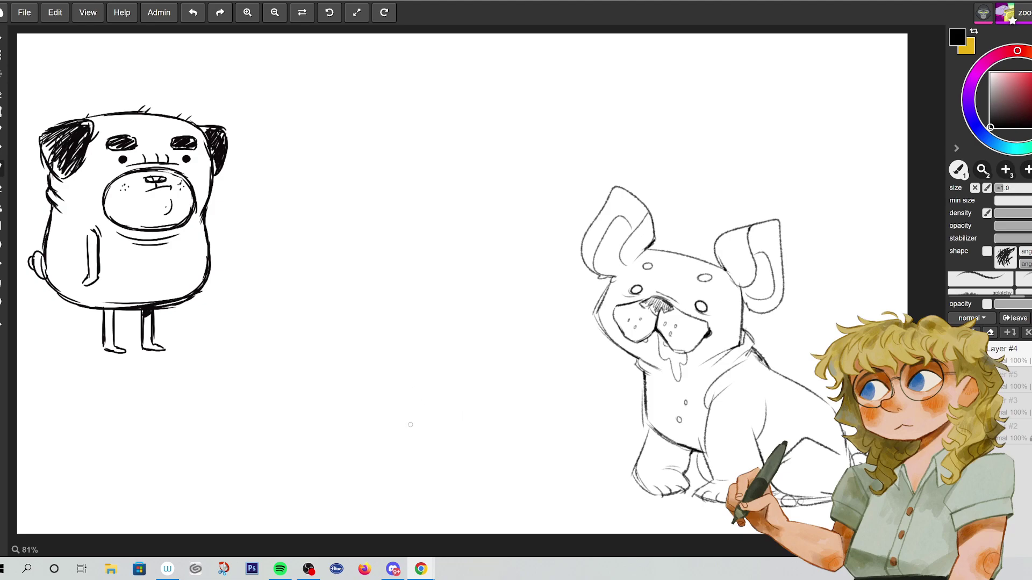
- Sketch a new dog's two large ears with inner lines and the side of its head
mouse_move(366, 429)
mouse_down()
mouse_move(350, 393)
mouse_move(388, 334)
mouse_move(417, 390)
mouse_move(371, 420)
mouse_move(385, 408)
mouse_move(369, 372)
mouse_move(377, 352)
mouse_up()
mouse_move(441, 405)
mouse_down()
mouse_move(458, 350)
mouse_move(498, 352)
mouse_move(470, 412)
mouse_up()
mouse_move(458, 363)
mouse_down()
mouse_move(475, 394)
mouse_move(466, 415)
mouse_up()
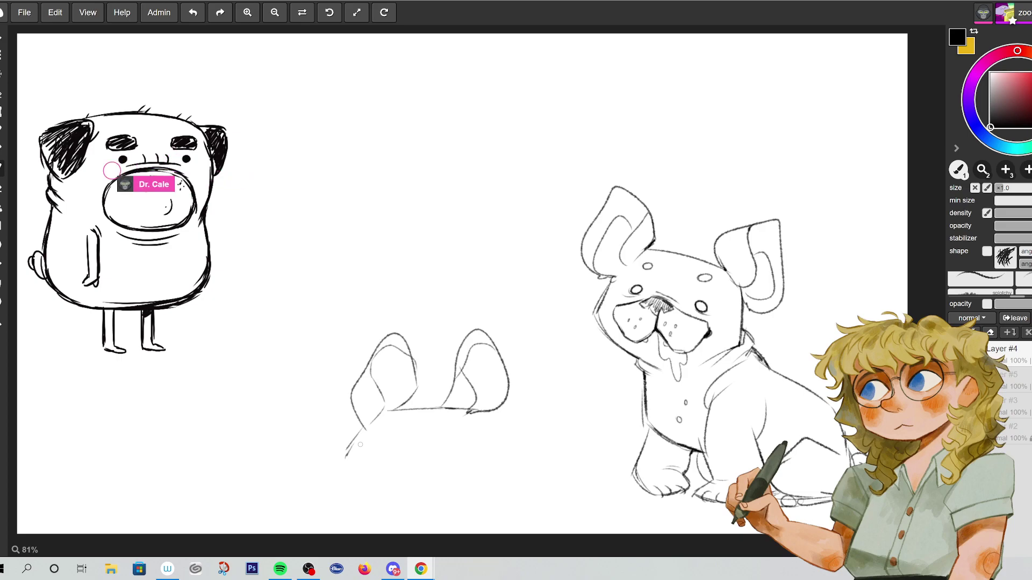
drag(467, 412, 486, 445)
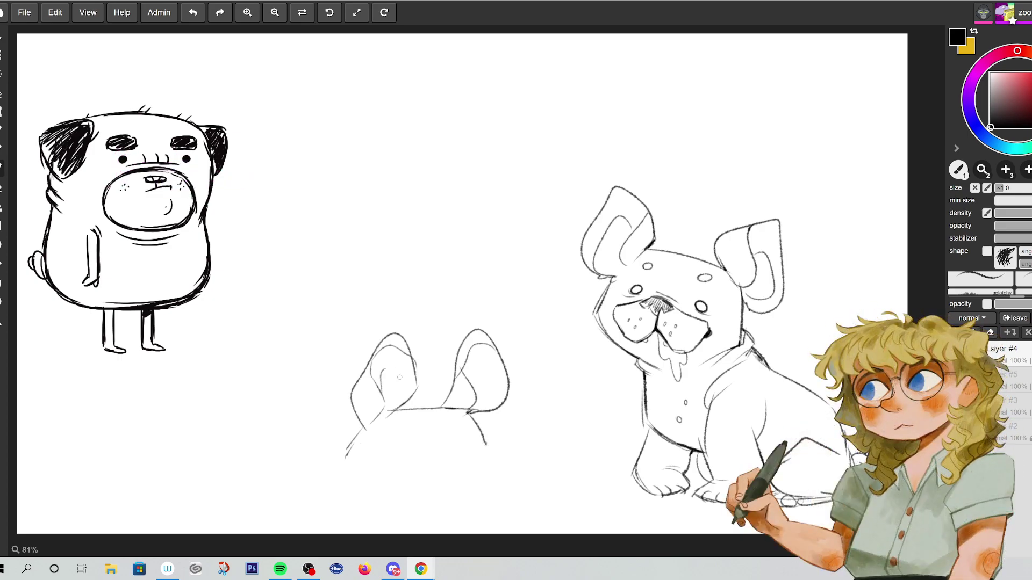
drag(396, 371, 400, 407)
drag(499, 399, 480, 411)
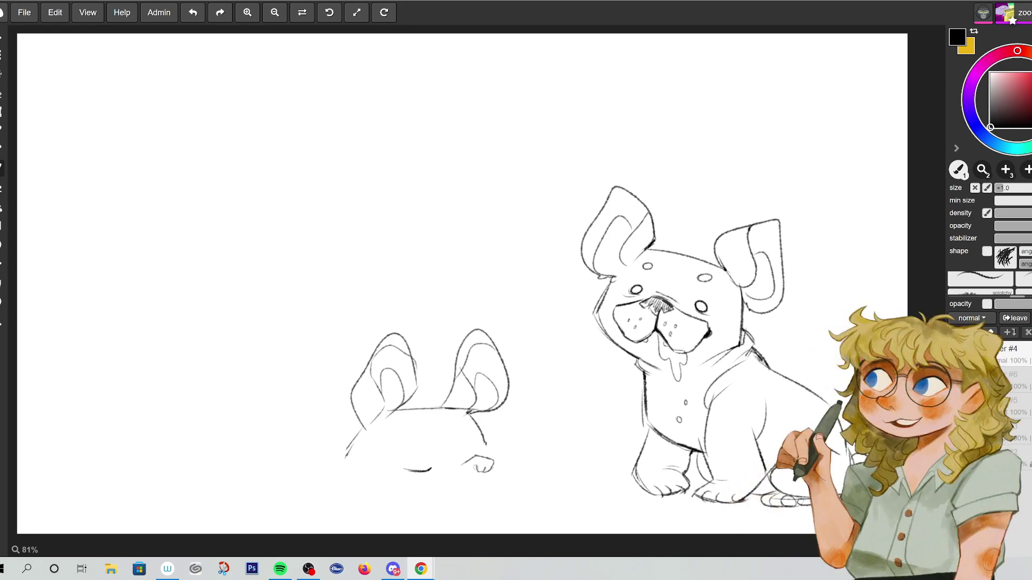
- Draw the lying dog's paw edge, a dot and stroke by the sandwich, and hatch its nose
drag(463, 471, 470, 462)
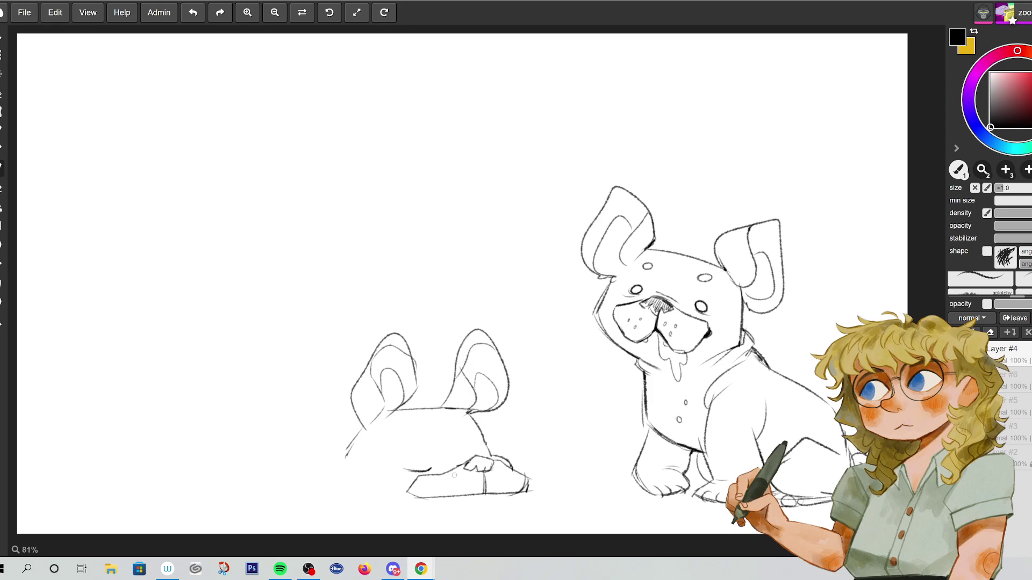
click(493, 484)
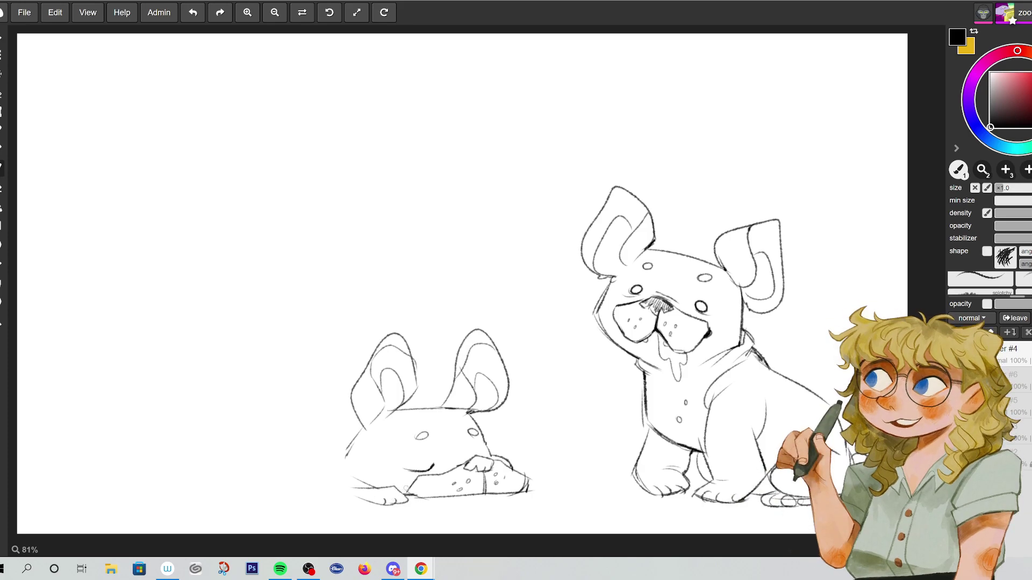
mouse_move(520, 475)
mouse_down()
mouse_move(550, 487)
mouse_move(532, 484)
mouse_up()
mouse_move(475, 461)
mouse_down()
mouse_move(491, 463)
mouse_move(488, 493)
mouse_move(458, 496)
mouse_up()
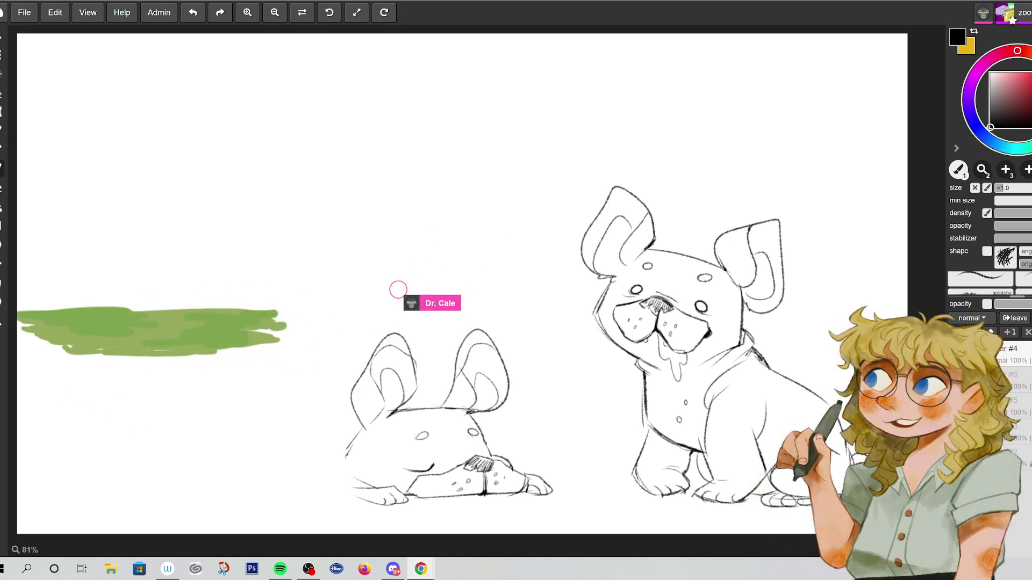
- Draw the lying dog's body, back curving left, hind leg and foot, stubby tail and ground lines
drag(365, 500, 274, 480)
mouse_move(376, 489)
mouse_down()
mouse_move(329, 471)
mouse_move(317, 480)
mouse_up()
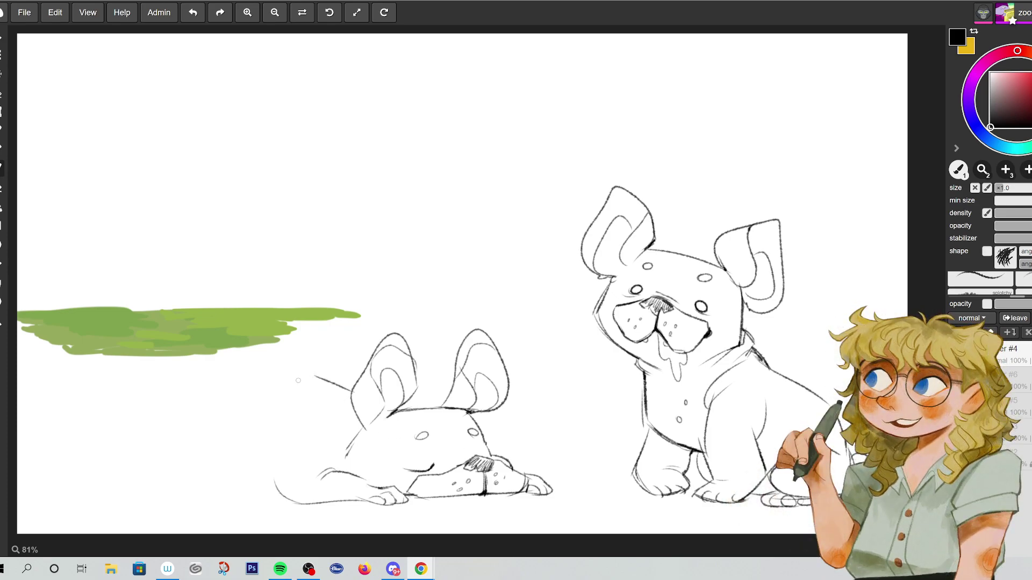
drag(304, 378, 224, 406)
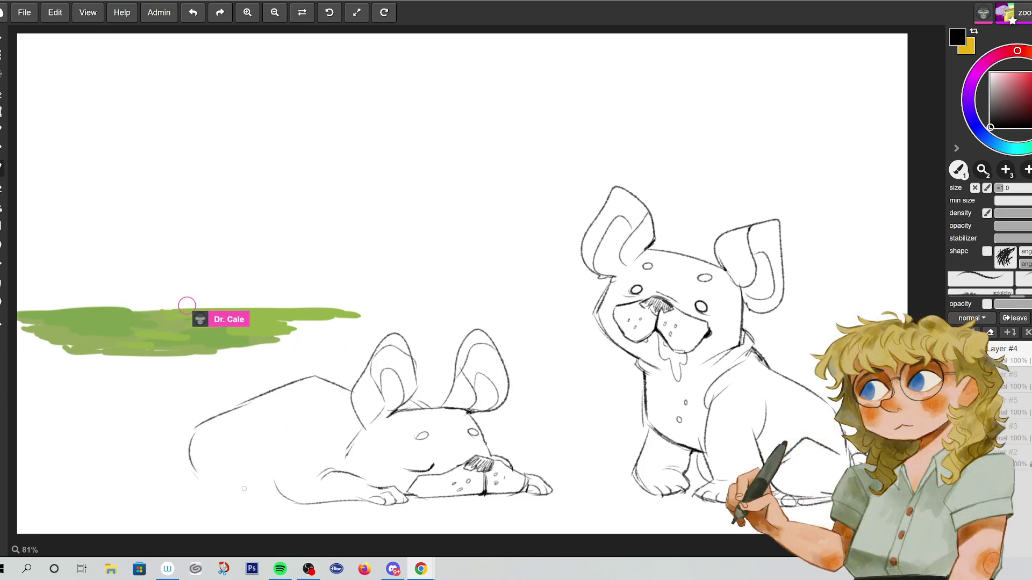
drag(251, 455, 261, 490)
mouse_move(189, 486)
mouse_down()
mouse_move(163, 499)
mouse_move(136, 490)
mouse_move(177, 463)
mouse_move(198, 475)
mouse_up()
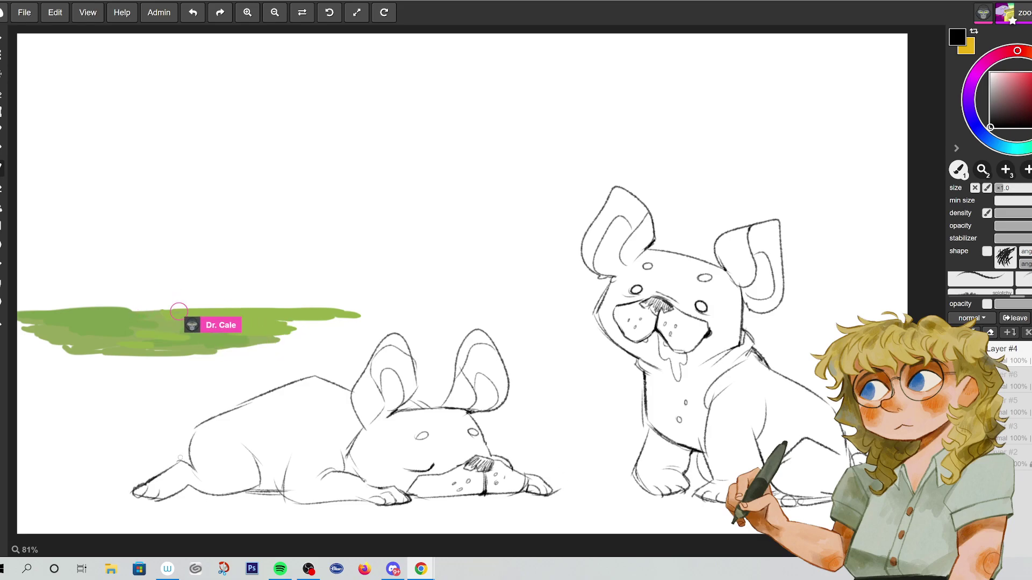
drag(168, 441, 194, 444)
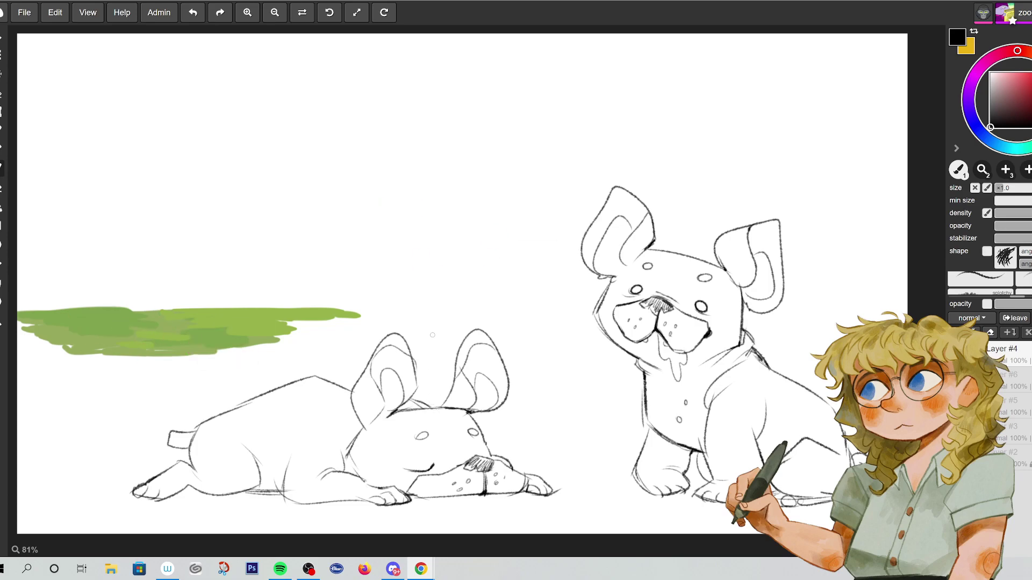
drag(557, 491, 597, 500)
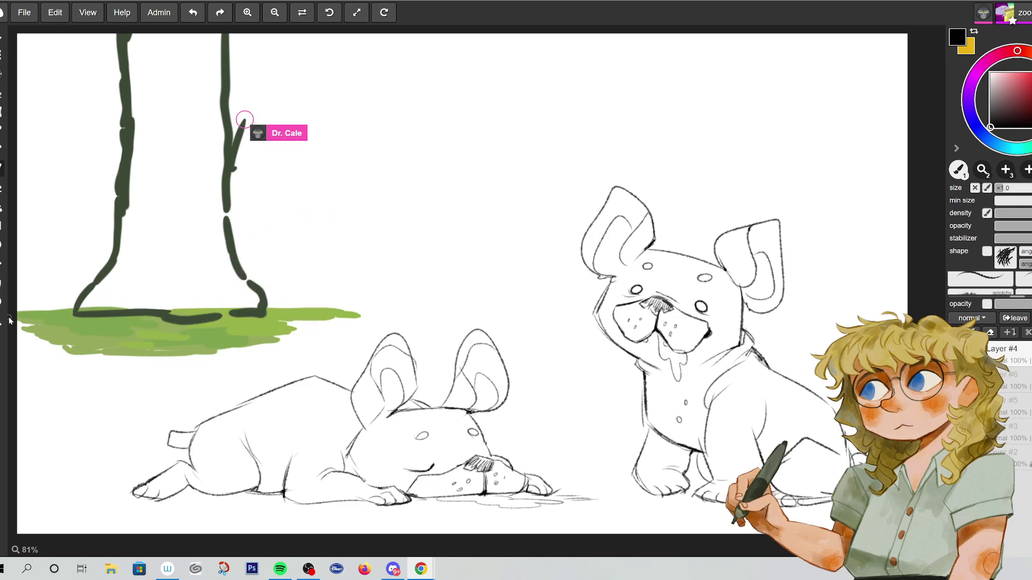
- Lasso-select both dog sketches with a freehand selection
click(3, 53)
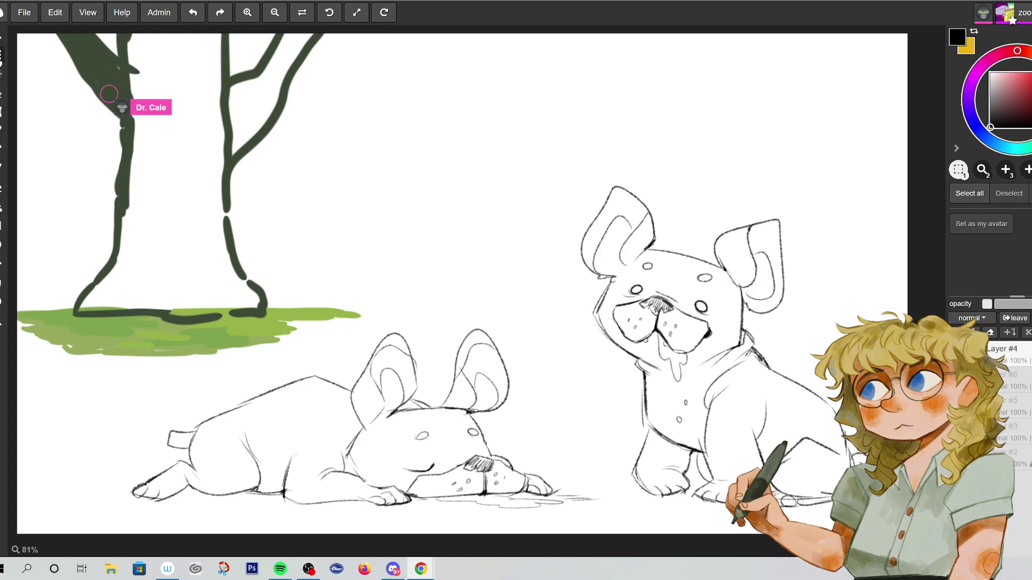
click(2, 94)
mouse_move(113, 483)
mouse_down()
mouse_move(306, 533)
mouse_move(802, 533)
mouse_move(645, 117)
mouse_move(431, 307)
mouse_move(258, 362)
mouse_move(125, 457)
mouse_up()
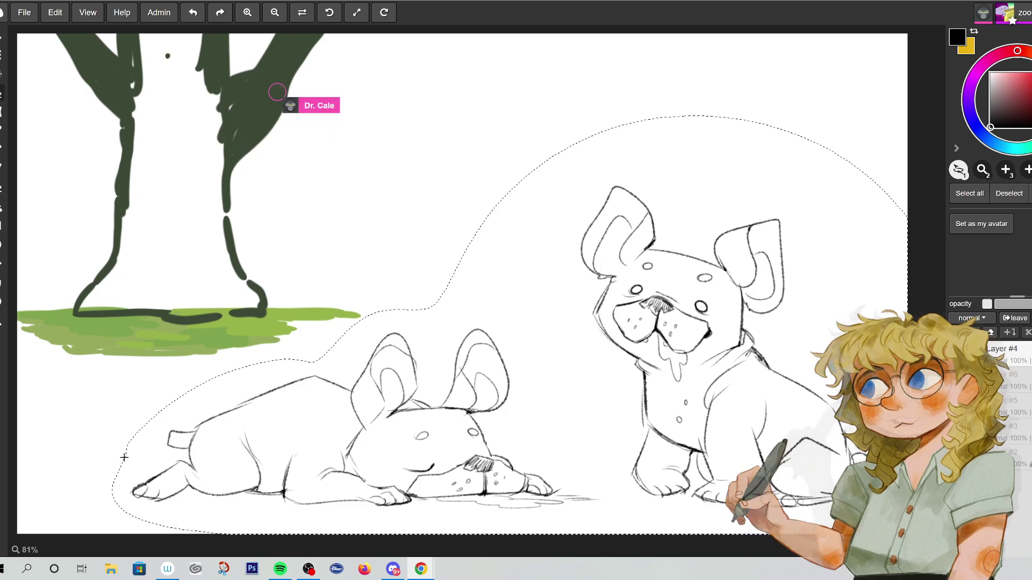
- Scale both dogs down with Transform, shift them right, and clear the selection
click(3, 36)
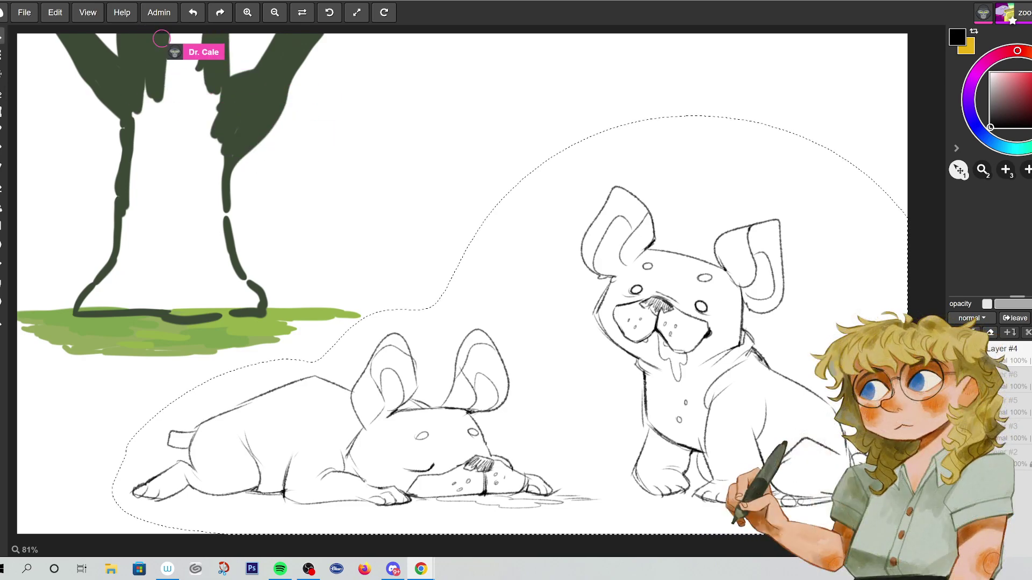
click(2, 103)
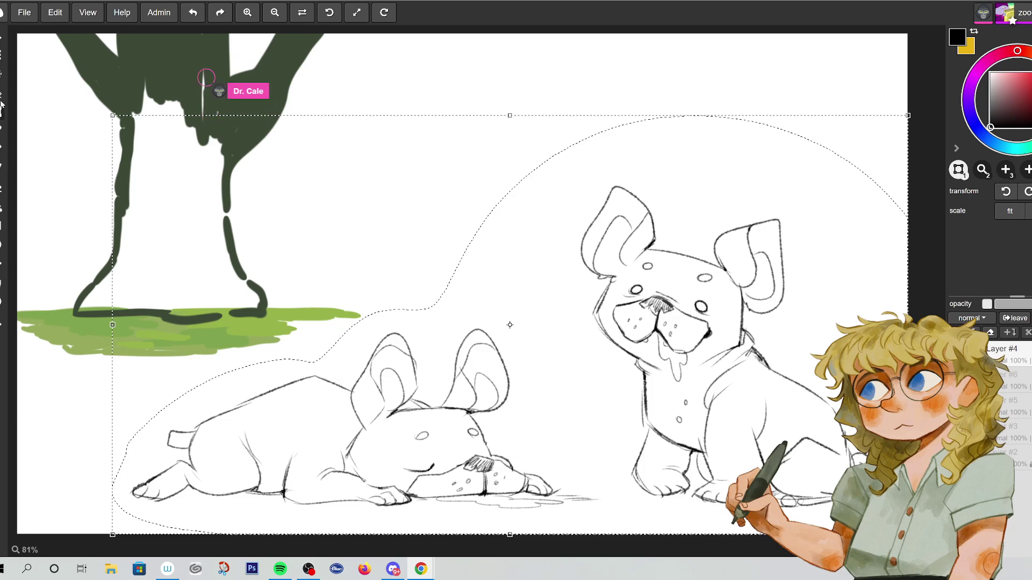
drag(907, 115, 673, 226)
mouse_move(584, 336)
mouse_down()
mouse_move(829, 332)
mouse_move(809, 330)
mouse_up()
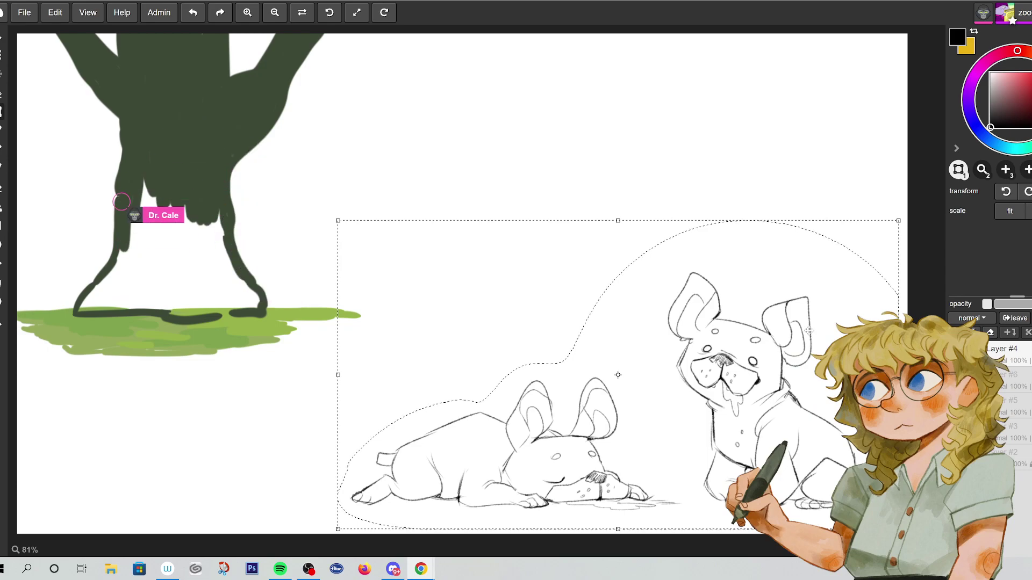
drag(350, 225, 376, 233)
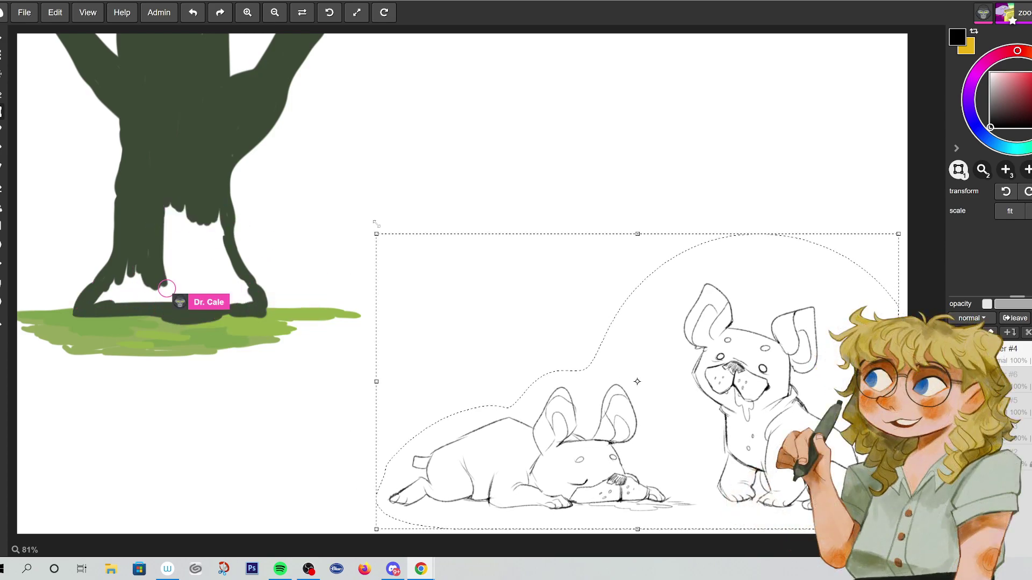
click(2, 37)
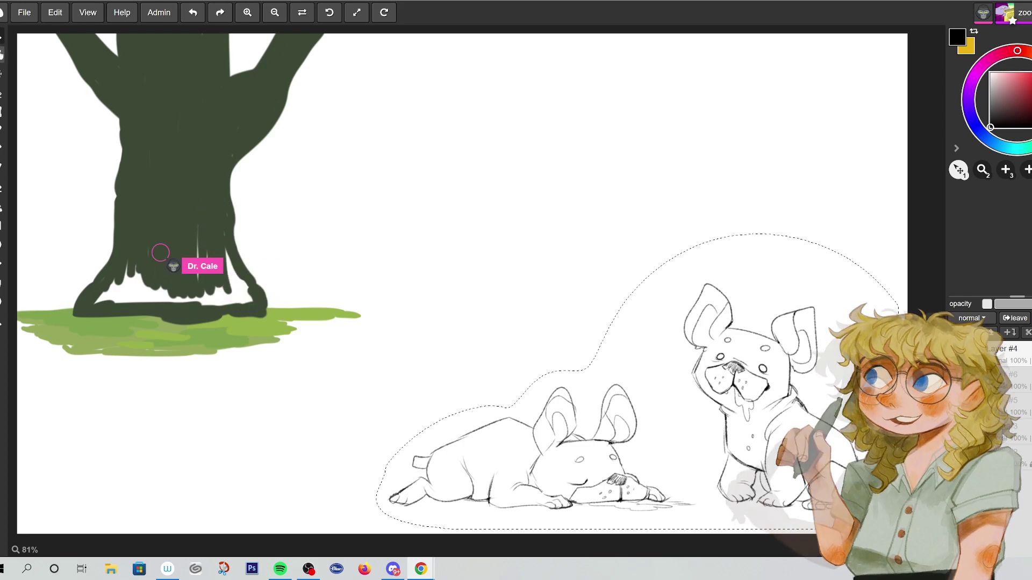
click(2, 93)
click(481, 254)
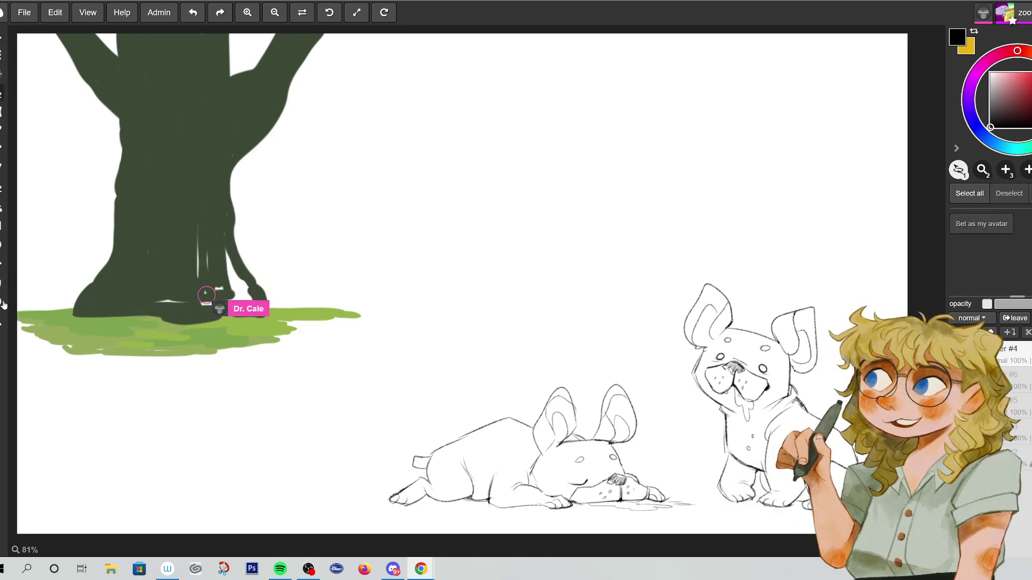
- Test a dusty brown-red brush stroke above the dogs, undo it, and switch to black
click(6, 165)
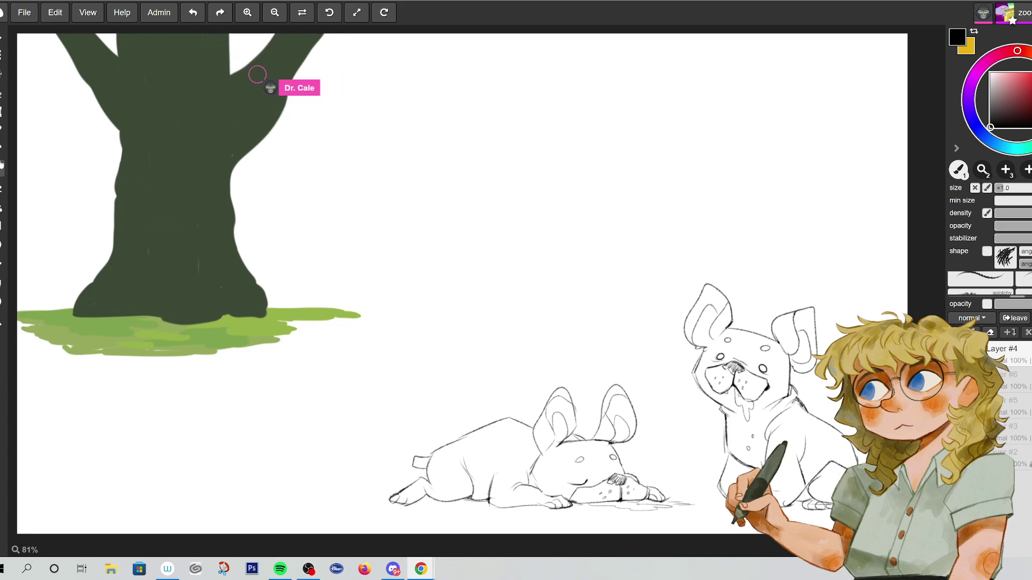
drag(1026, 108, 1012, 95)
drag(1029, 53, 1027, 52)
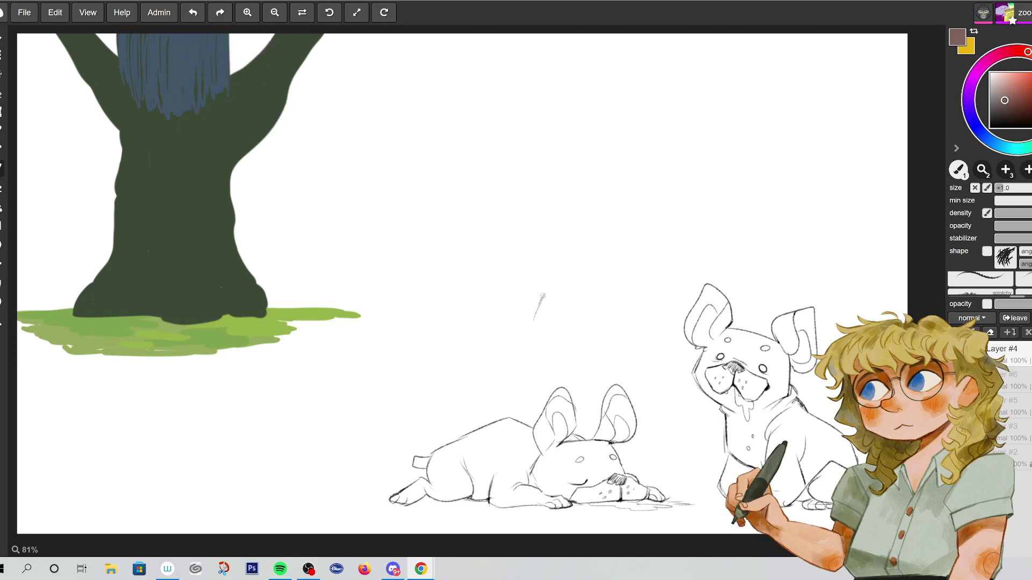
drag(552, 306, 550, 294)
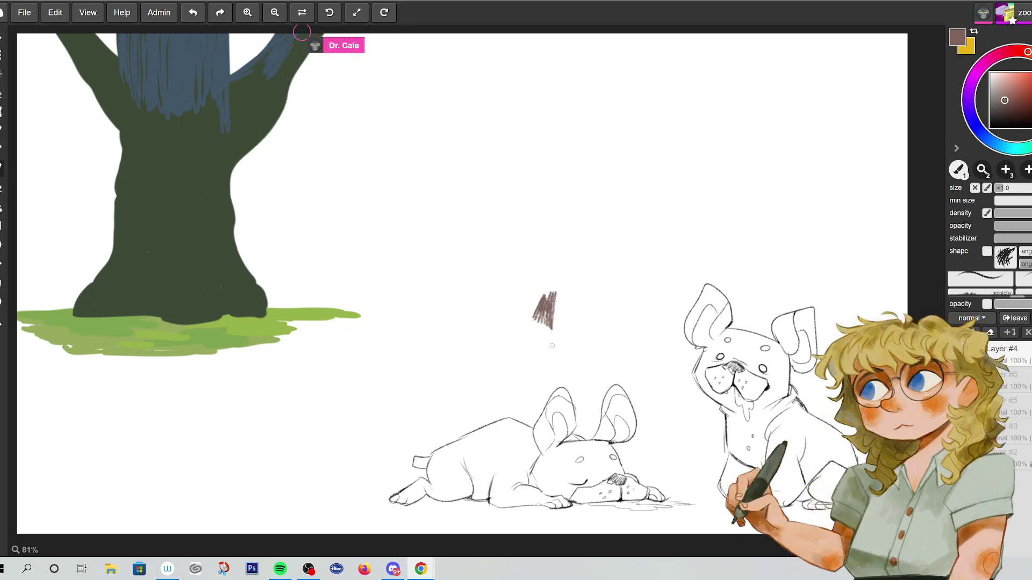
key(ctrl+z)
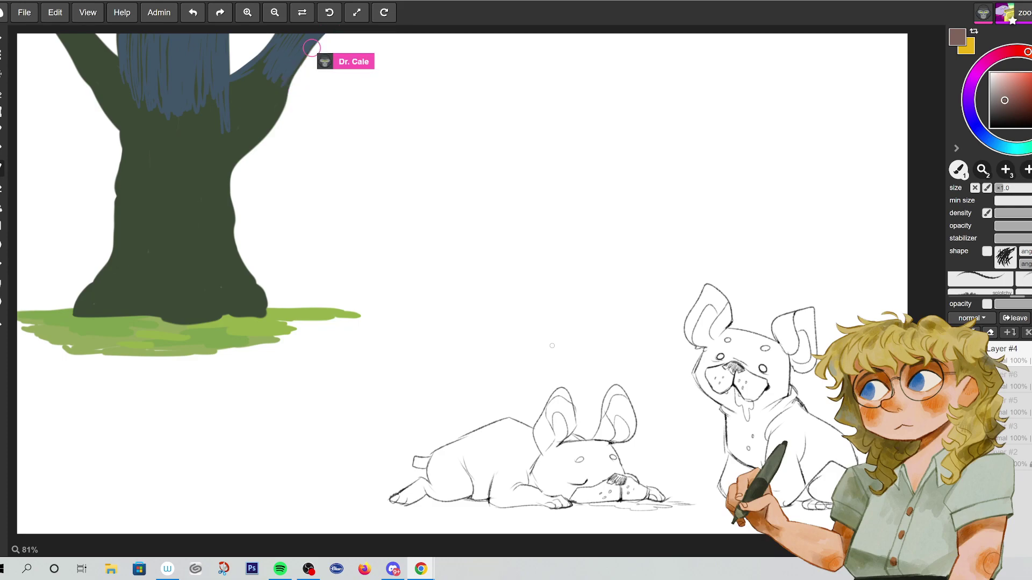
click(991, 128)
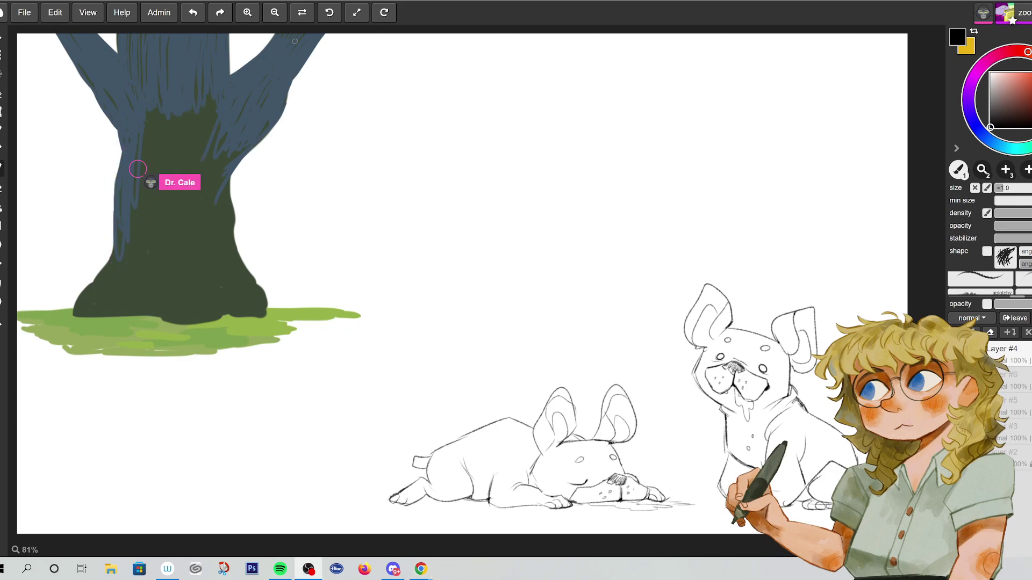
- Sketch the girl's two eyes, eyebrows and mouth in black above the dogs
click(994, 120)
click(990, 127)
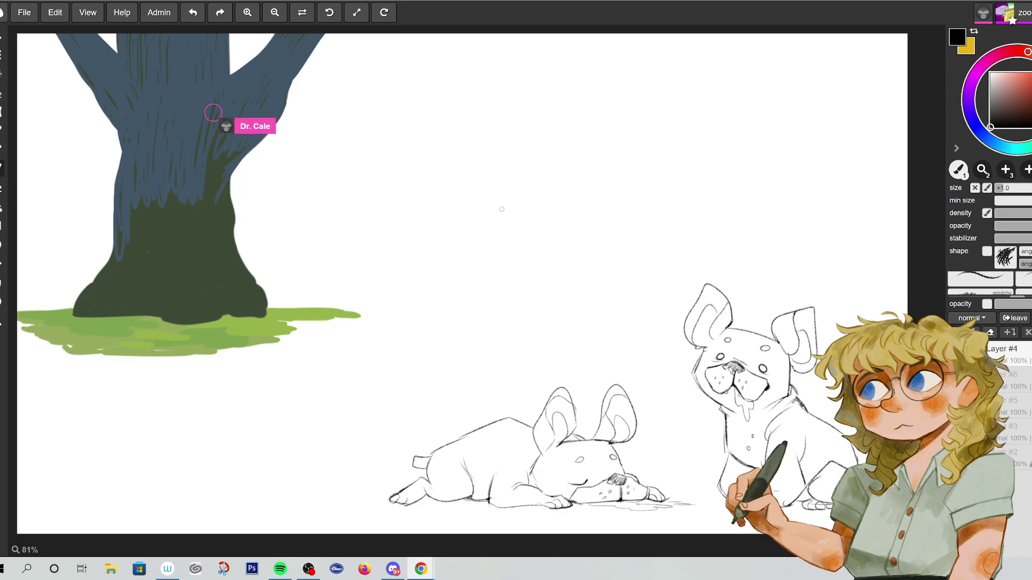
drag(493, 214, 519, 214)
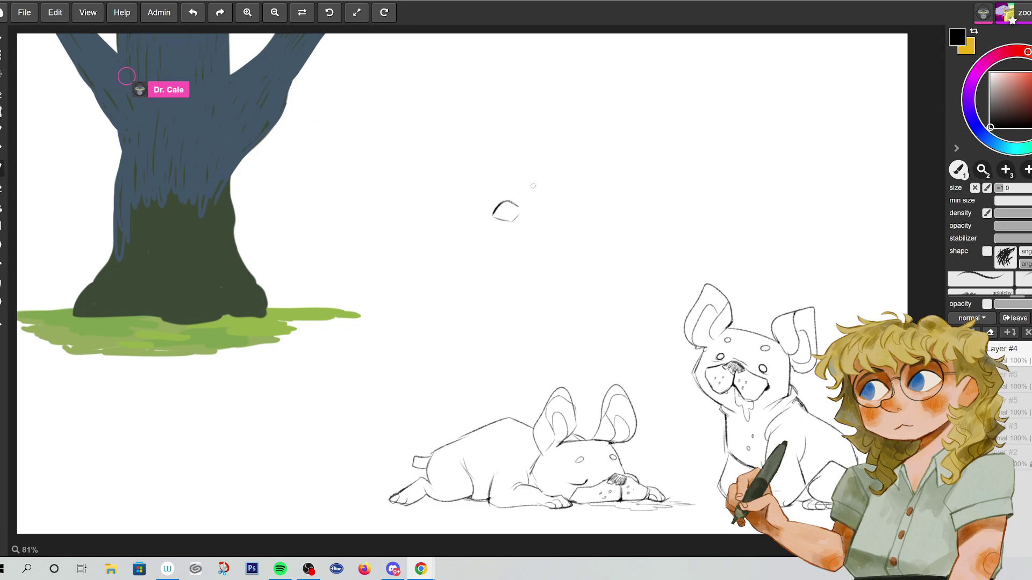
mouse_move(548, 201)
mouse_down()
mouse_move(569, 212)
mouse_move(530, 230)
mouse_move(532, 222)
mouse_move(526, 246)
mouse_up()
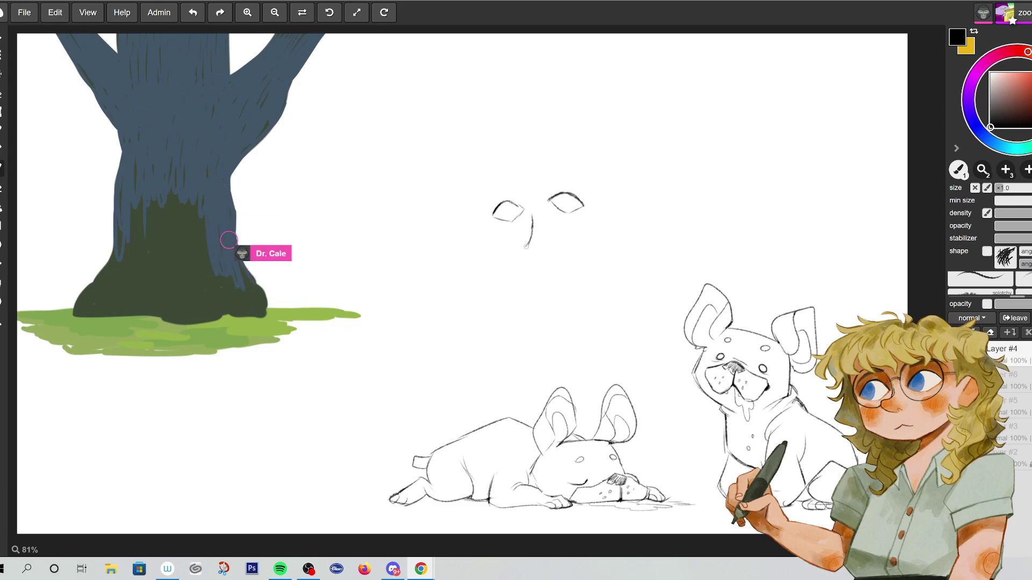
mouse_move(487, 201)
mouse_down()
mouse_move(509, 181)
mouse_move(589, 183)
mouse_up()
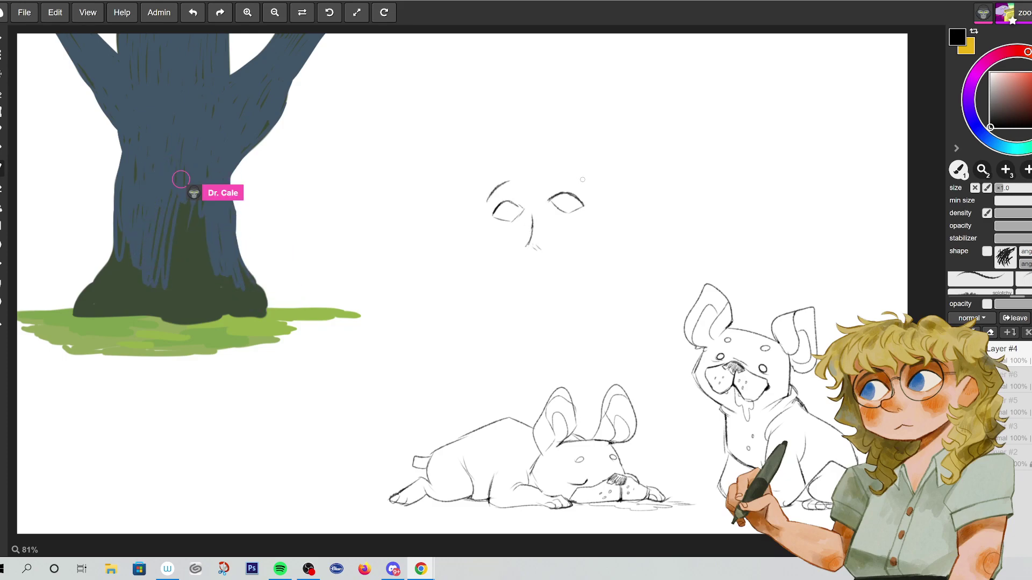
drag(532, 263, 563, 256)
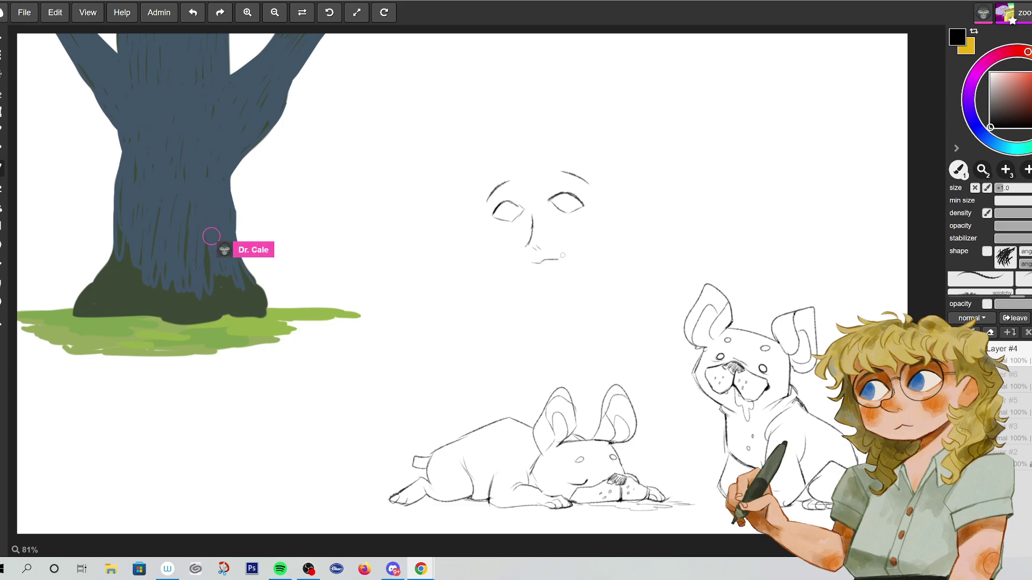
- Add a left iris, darken the right eyebrow, and draw both sides of the jaw
drag(500, 213, 502, 211)
drag(563, 200, 573, 203)
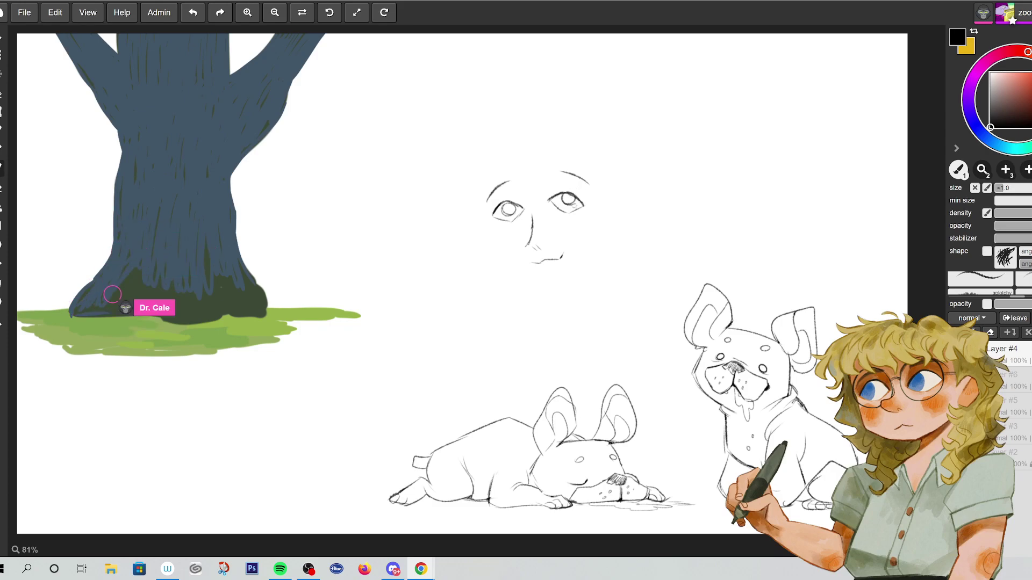
key(ctrl+z)
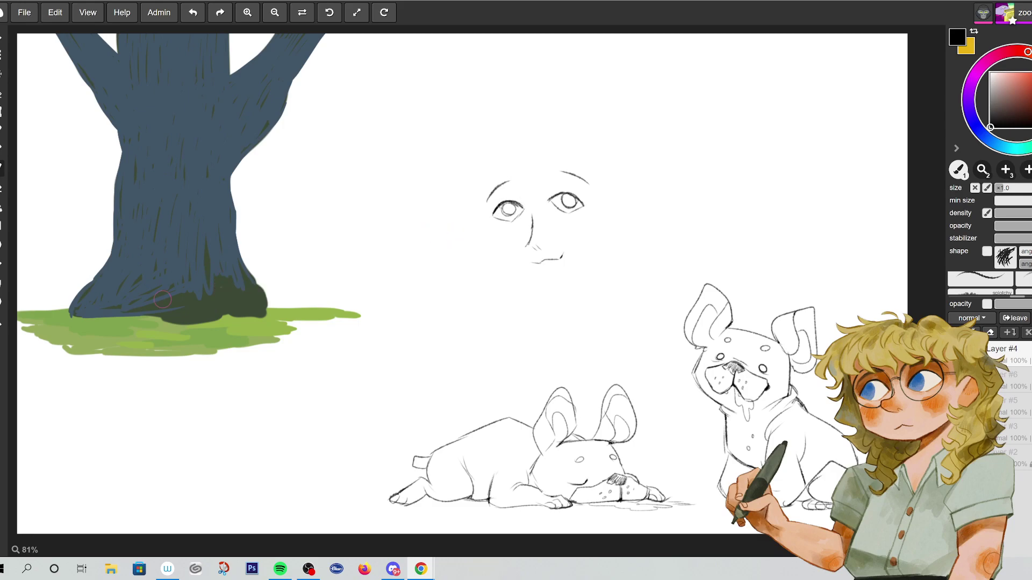
drag(555, 172, 588, 183)
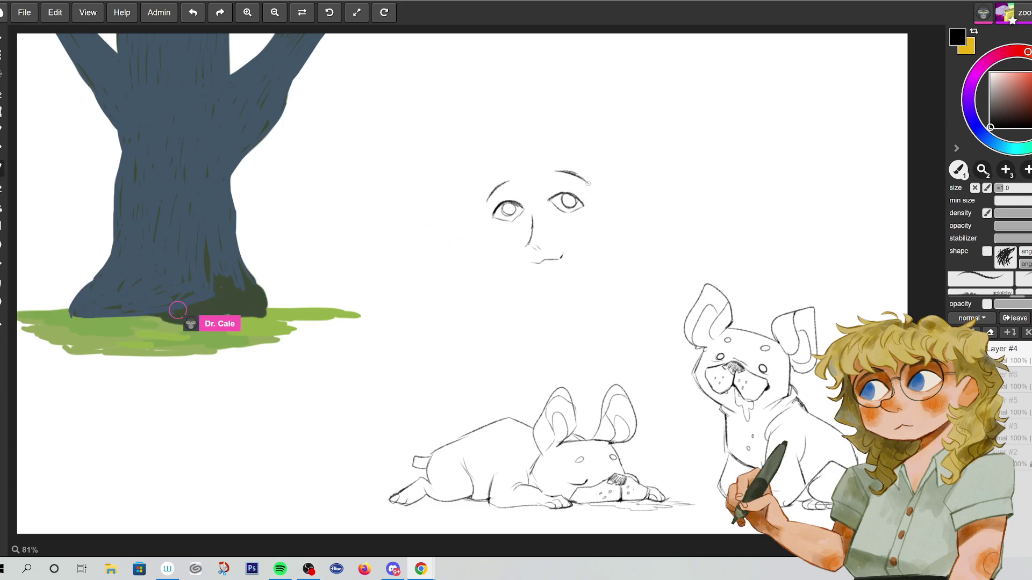
drag(482, 214, 555, 283)
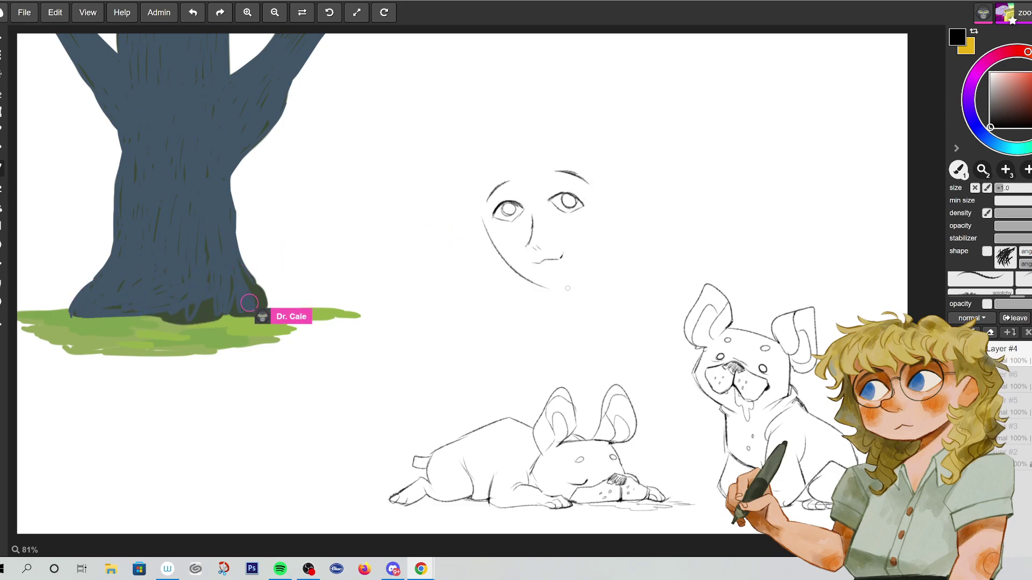
drag(555, 284, 613, 224)
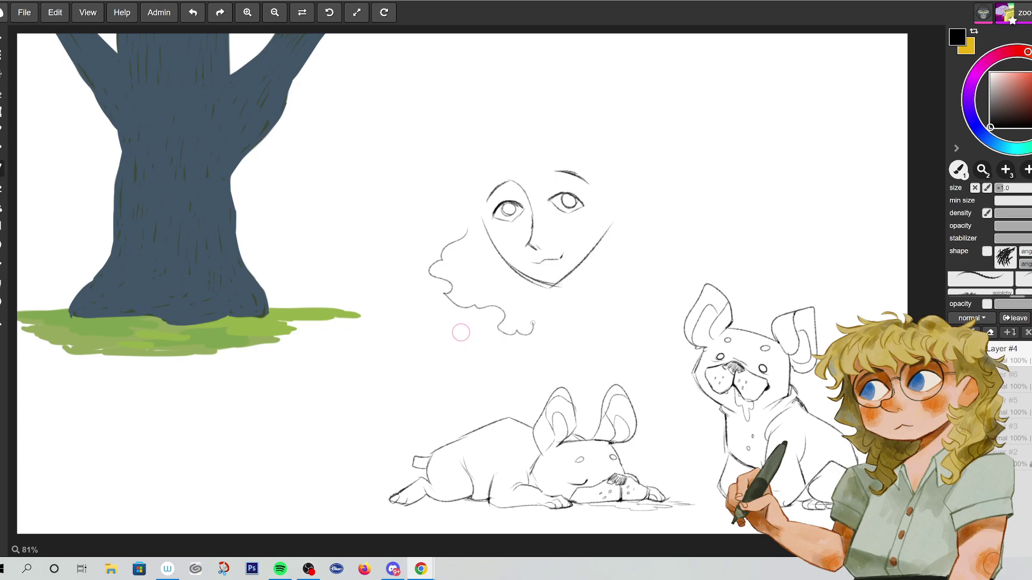
- Draw curls along the head's right side, upper left and across the top
mouse_move(600, 207)
mouse_down()
mouse_move(594, 282)
mouse_move(639, 284)
mouse_move(660, 250)
mouse_up()
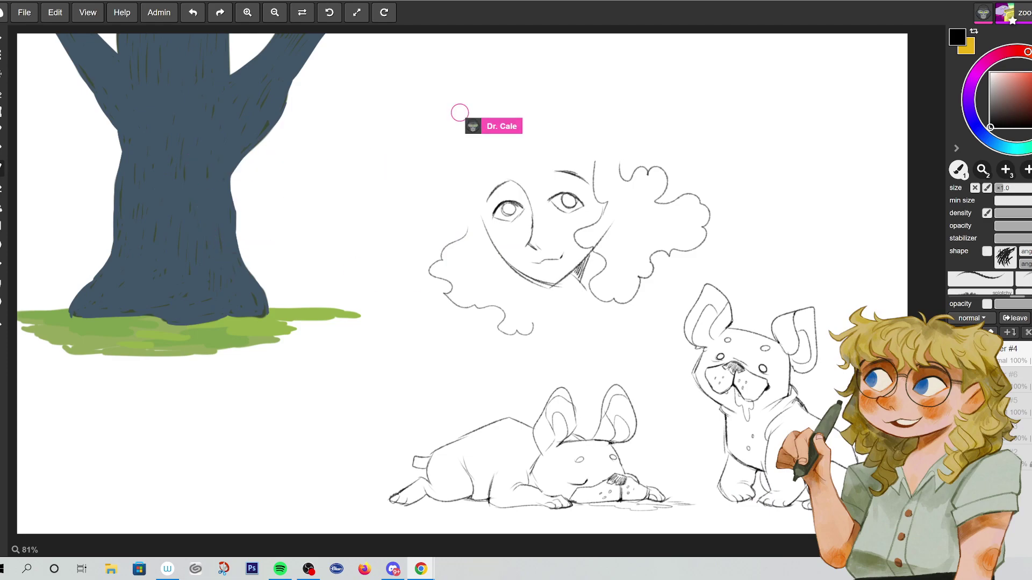
drag(471, 168, 474, 194)
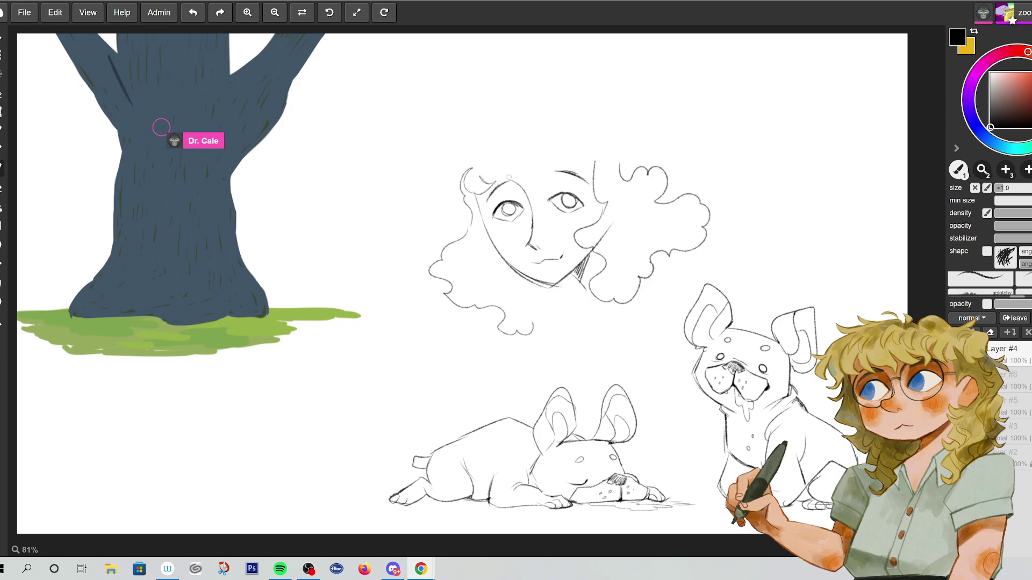
drag(539, 163, 557, 165)
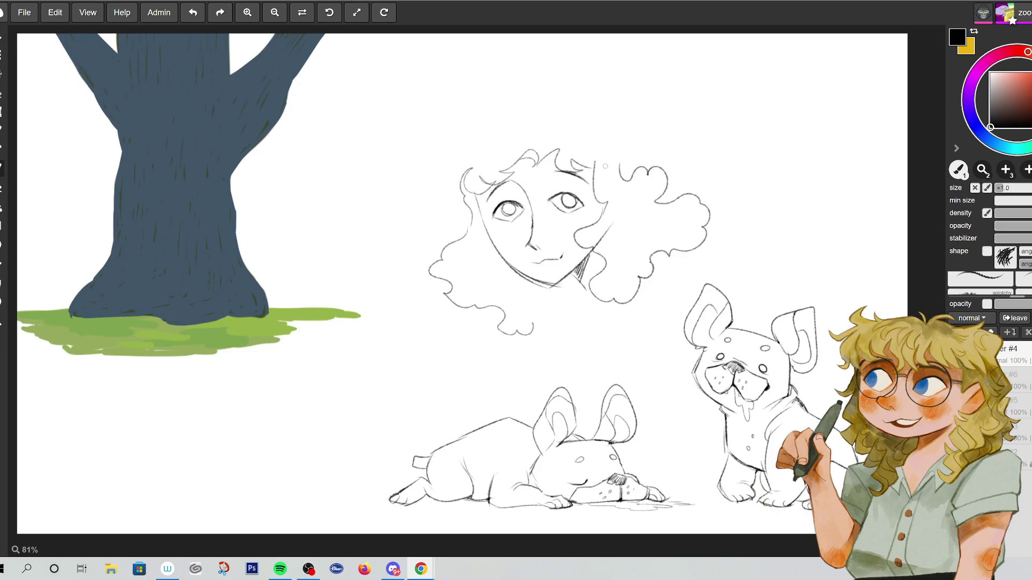
mouse_move(590, 163)
mouse_down()
mouse_move(617, 176)
mouse_move(543, 161)
mouse_up()
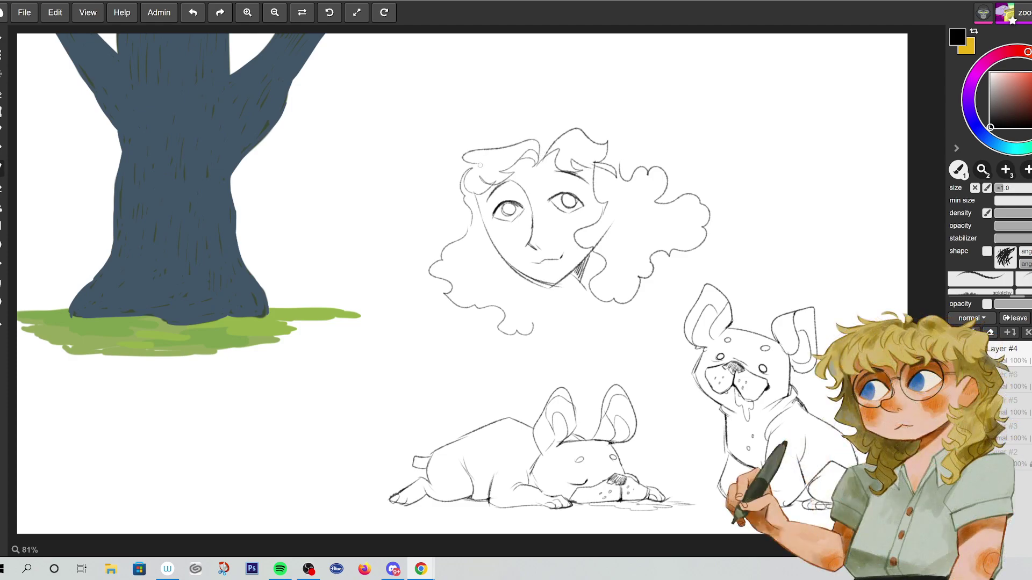
drag(609, 144, 672, 149)
drag(477, 195, 512, 266)
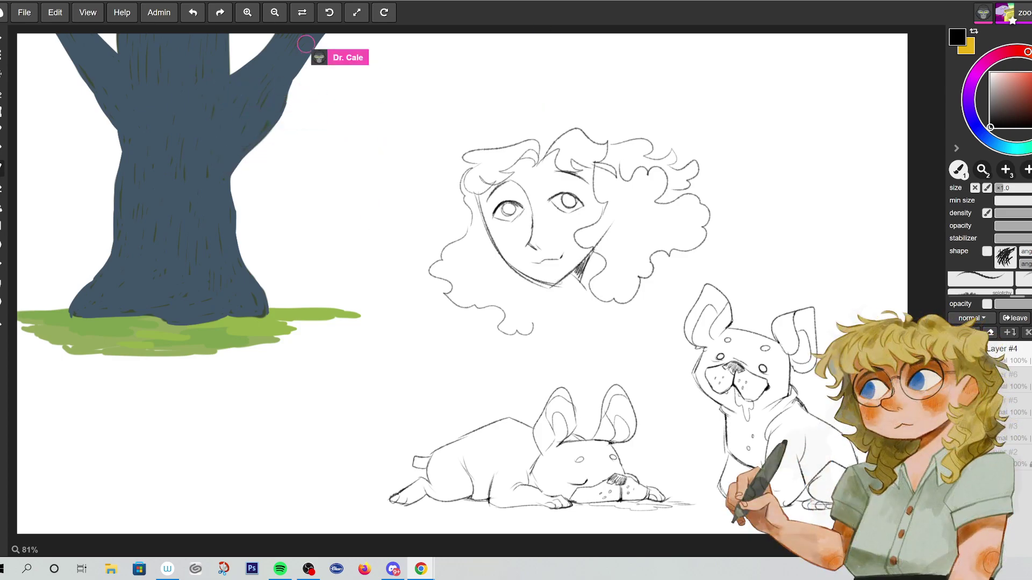
mouse_move(531, 310)
mouse_down()
mouse_move(560, 327)
mouse_move(579, 292)
mouse_move(537, 316)
mouse_move(555, 324)
mouse_move(515, 304)
mouse_move(523, 300)
mouse_move(512, 273)
mouse_up()
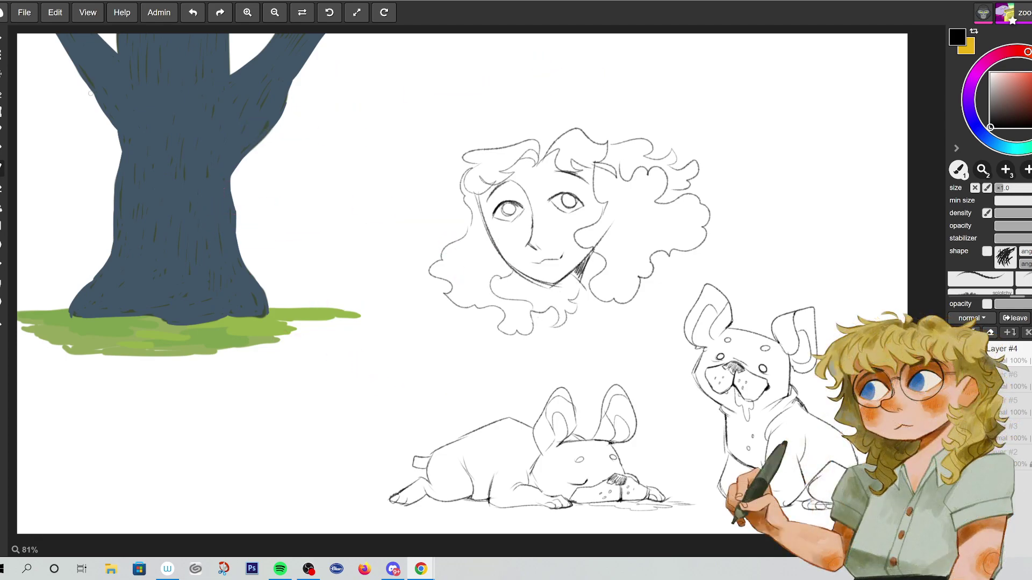
- Lasso the curly-haired head, scale it down, move it up-right, and deselect
click(1, 67)
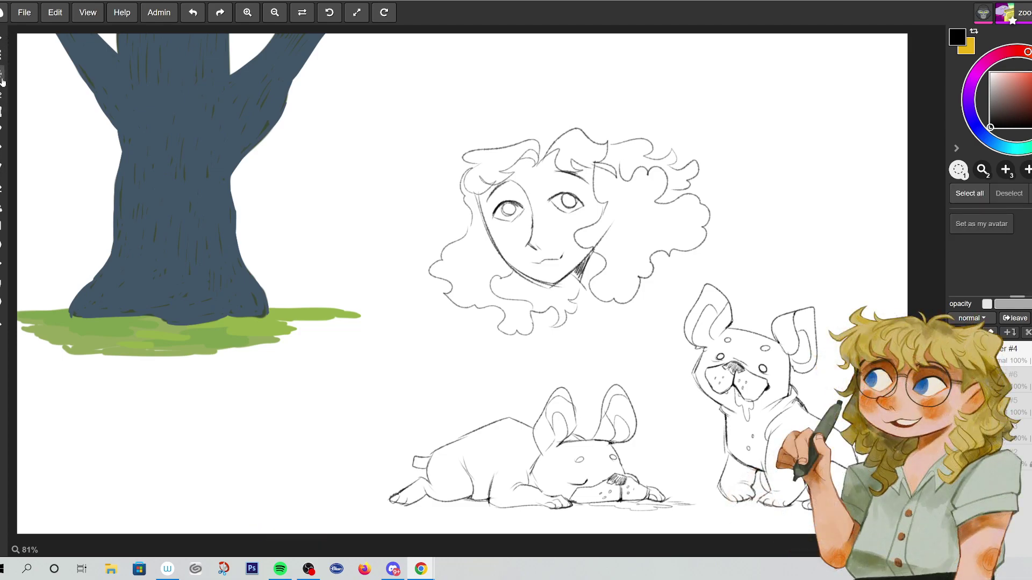
click(2, 84)
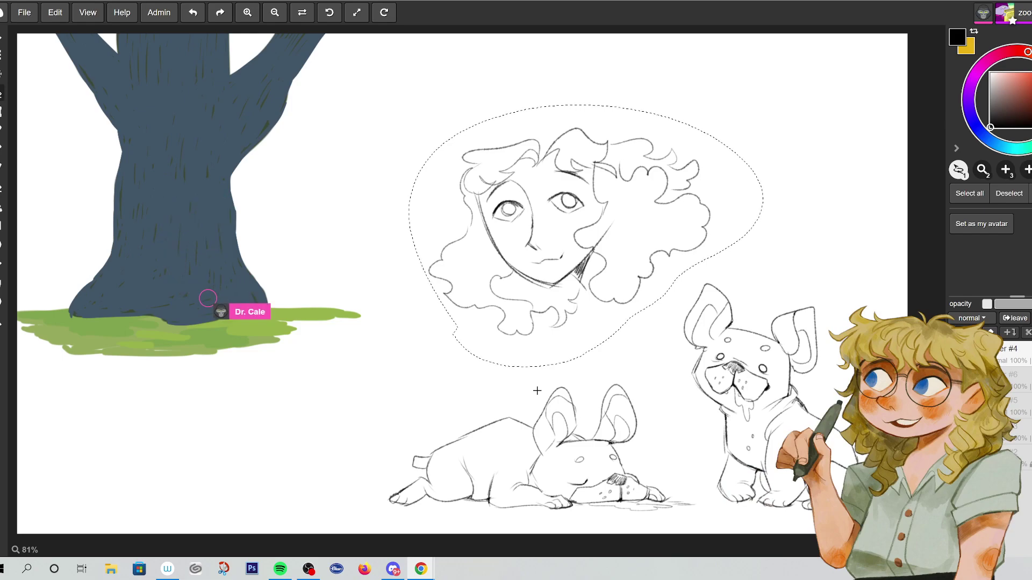
click(1, 109)
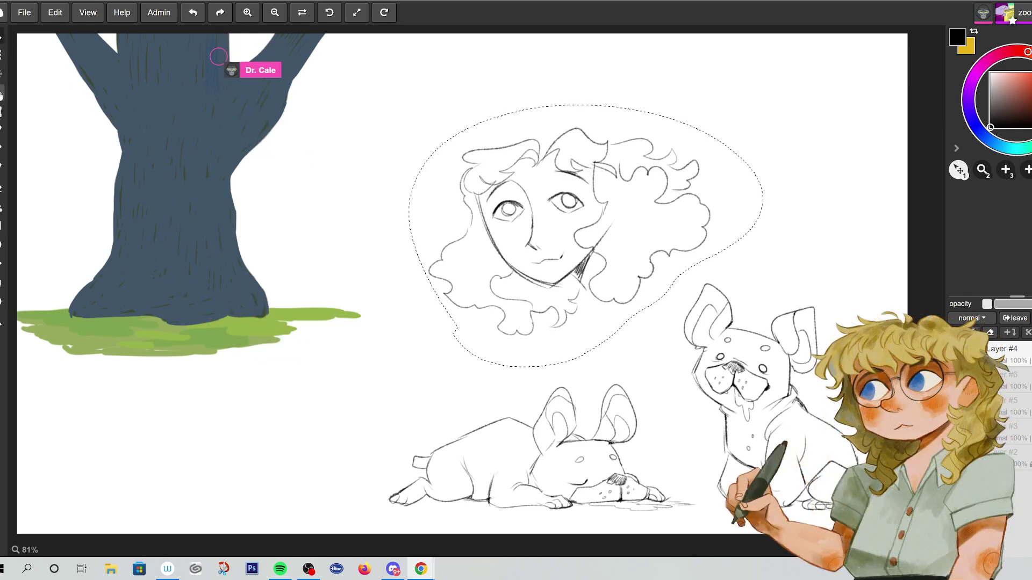
drag(762, 367, 629, 276)
mouse_move(615, 237)
mouse_down()
mouse_move(739, 199)
mouse_move(724, 204)
mouse_up()
mouse_move(739, 242)
mouse_down()
mouse_move(724, 229)
mouse_move(750, 252)
mouse_up()
click(1, 54)
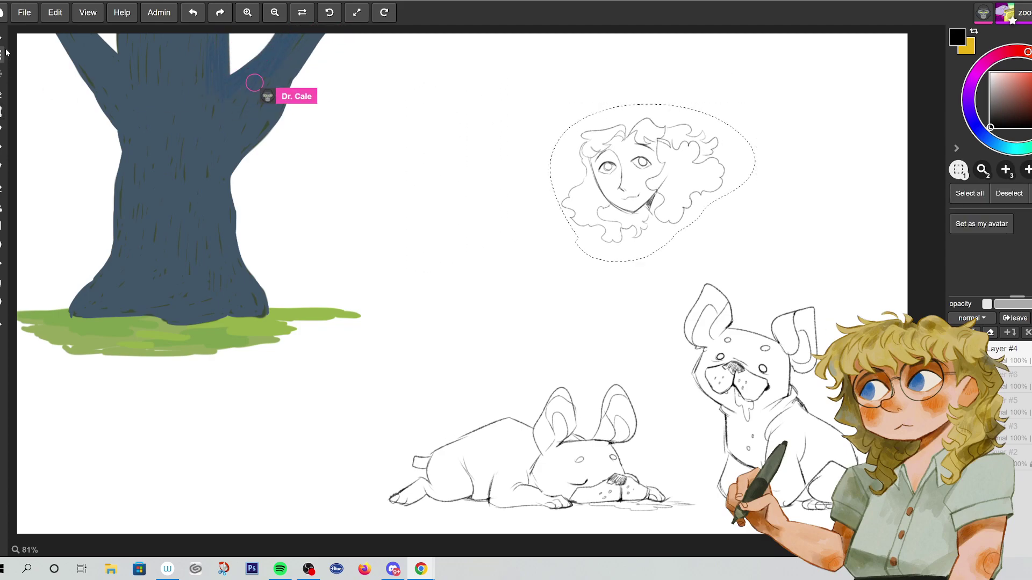
click(571, 324)
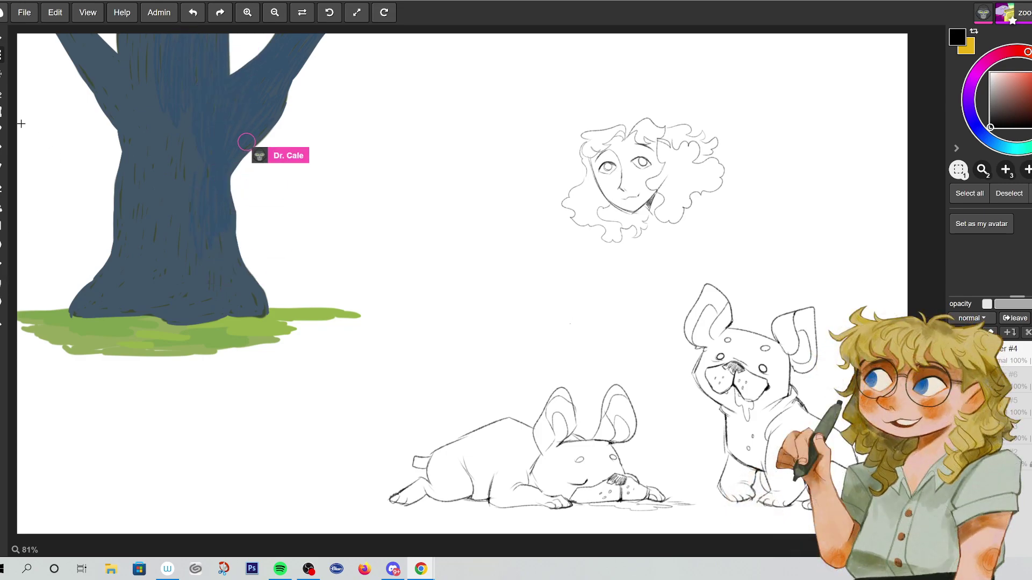
- Return to the brush tool after briefly picking the rectangle selection tool
click(1, 171)
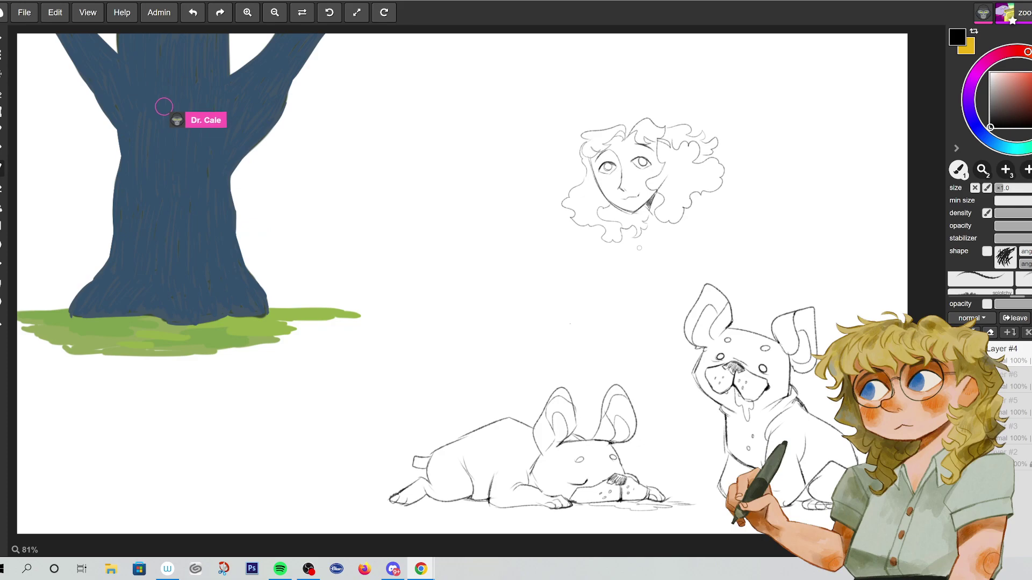
click(2, 55)
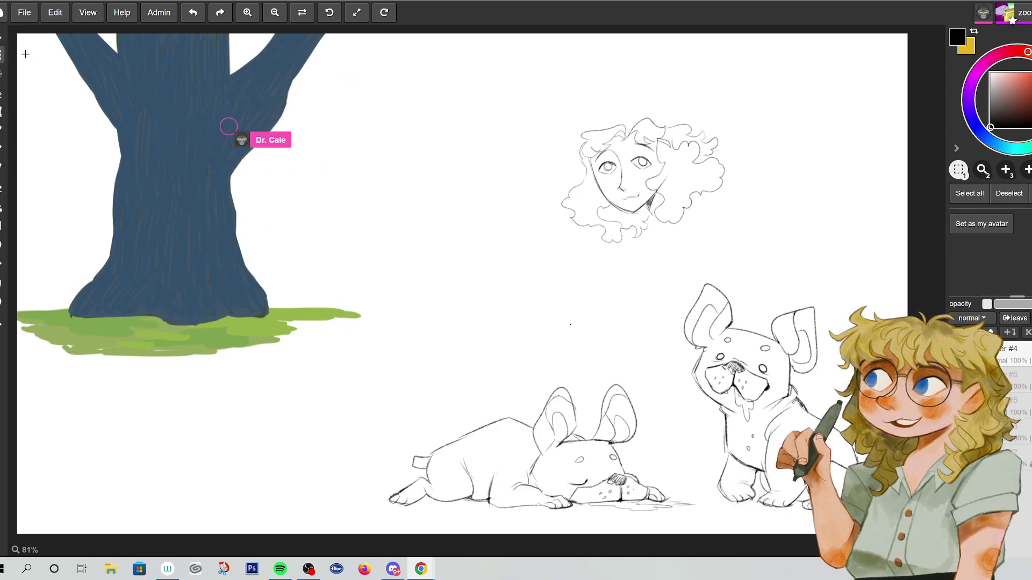
click(3, 171)
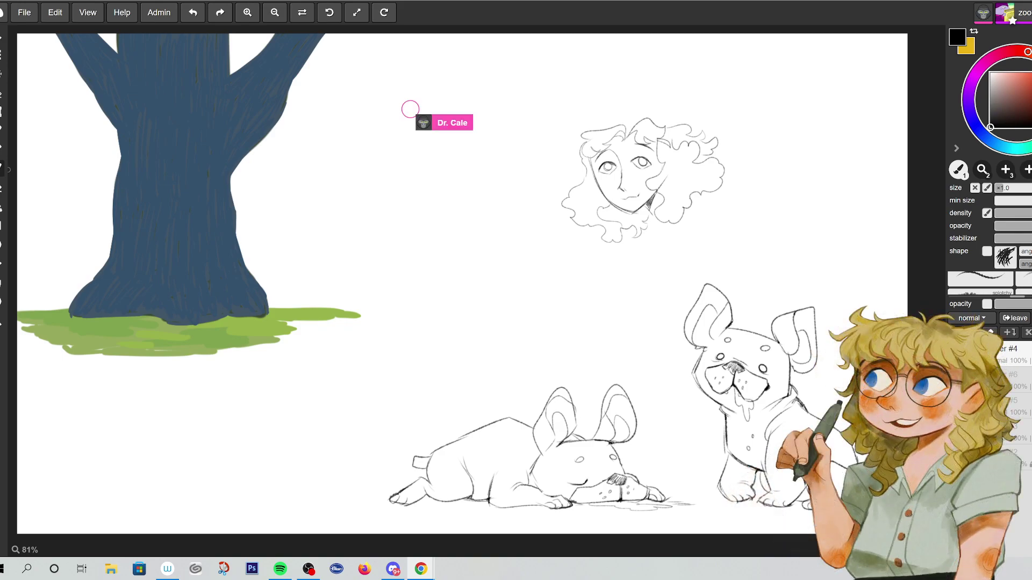
- Extend the hair's curly ends rightward and add two arched strokes above the head
mouse_move(752, 206)
mouse_down()
mouse_move(767, 190)
mouse_move(732, 172)
mouse_up()
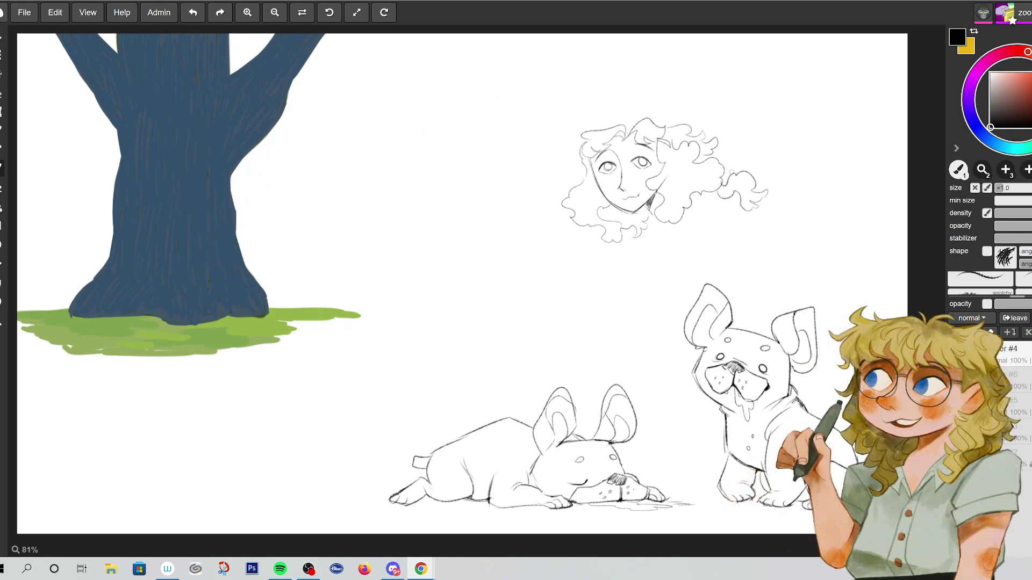
drag(598, 105, 632, 113)
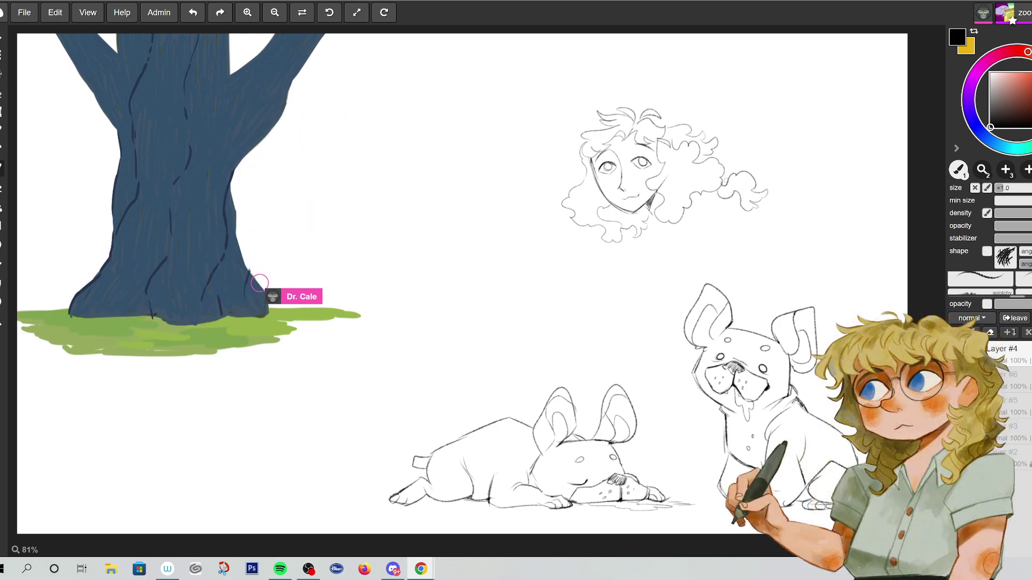
mouse_move(649, 110)
mouse_down()
mouse_move(670, 82)
mouse_move(691, 128)
mouse_up()
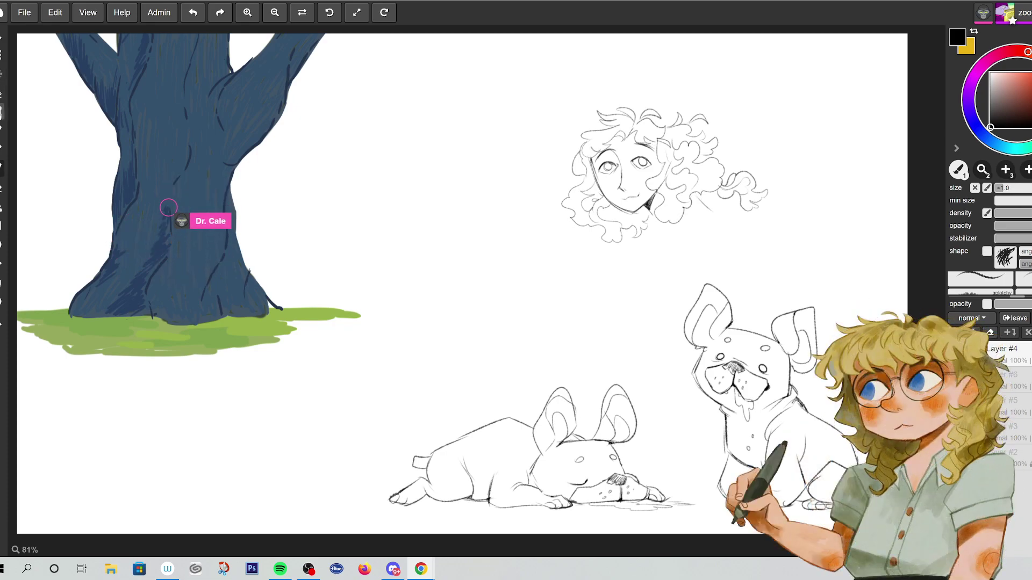
click(1, 94)
- Lasso the head sketch, shrink it by the corner, and shift it up-right toward the top
mouse_move(582, 251)
mouse_down()
mouse_move(608, 267)
mouse_move(778, 99)
mouse_move(560, 271)
mouse_up()
key(v)
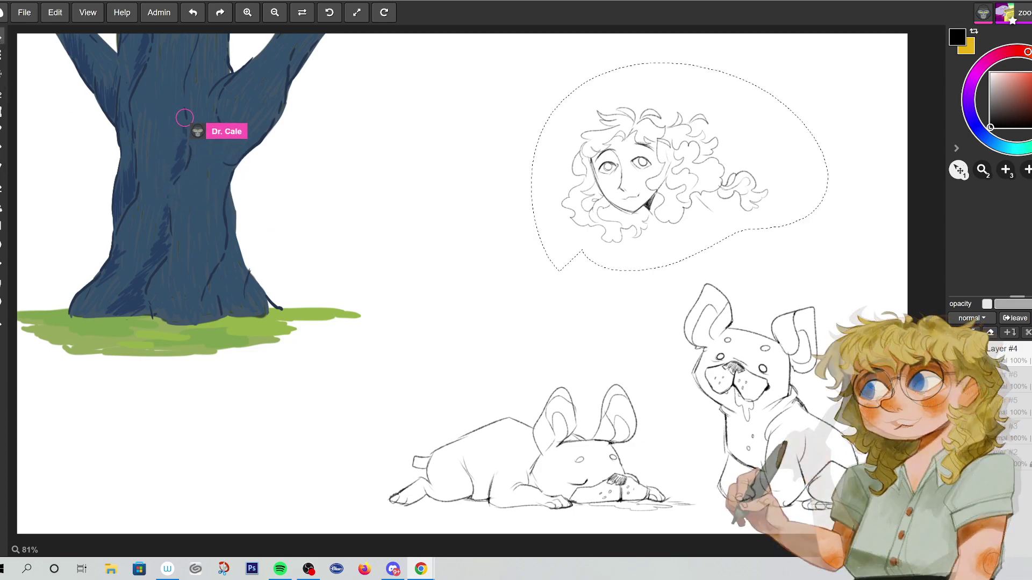
mouse_move(824, 245)
mouse_down()
mouse_move(849, 258)
mouse_move(779, 235)
mouse_up()
drag(697, 135, 726, 109)
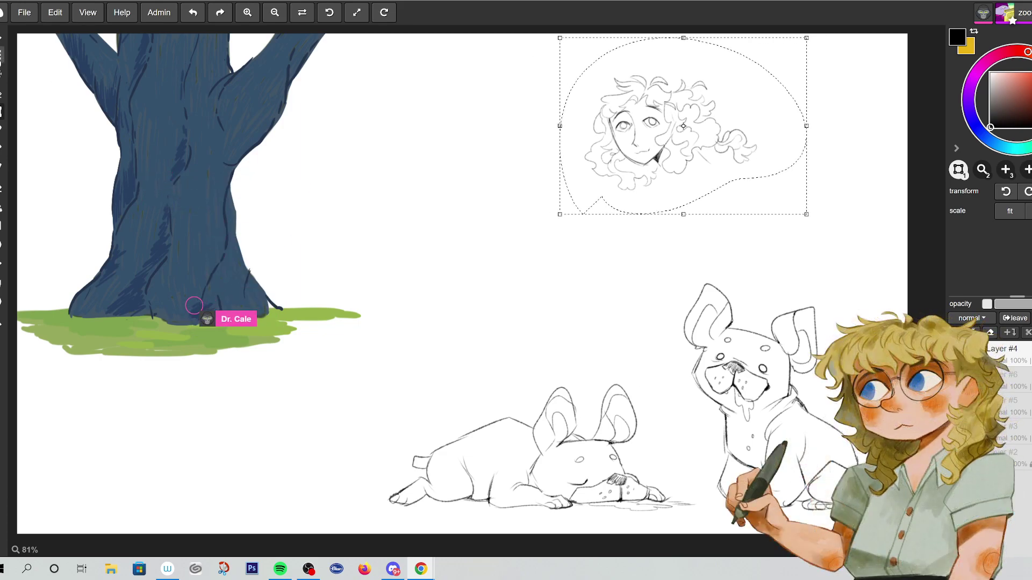
key(m)
click(623, 249)
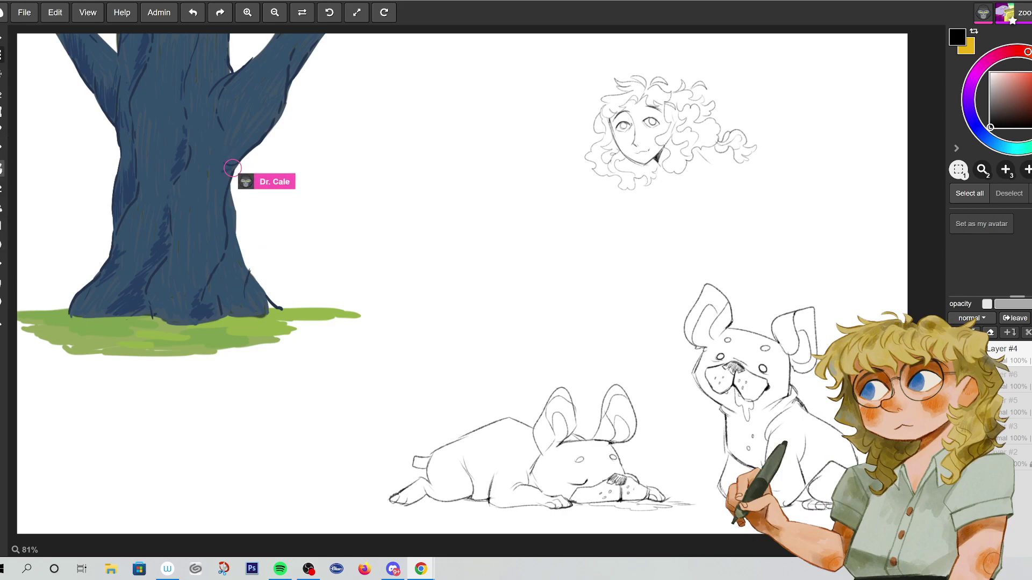
click(1, 169)
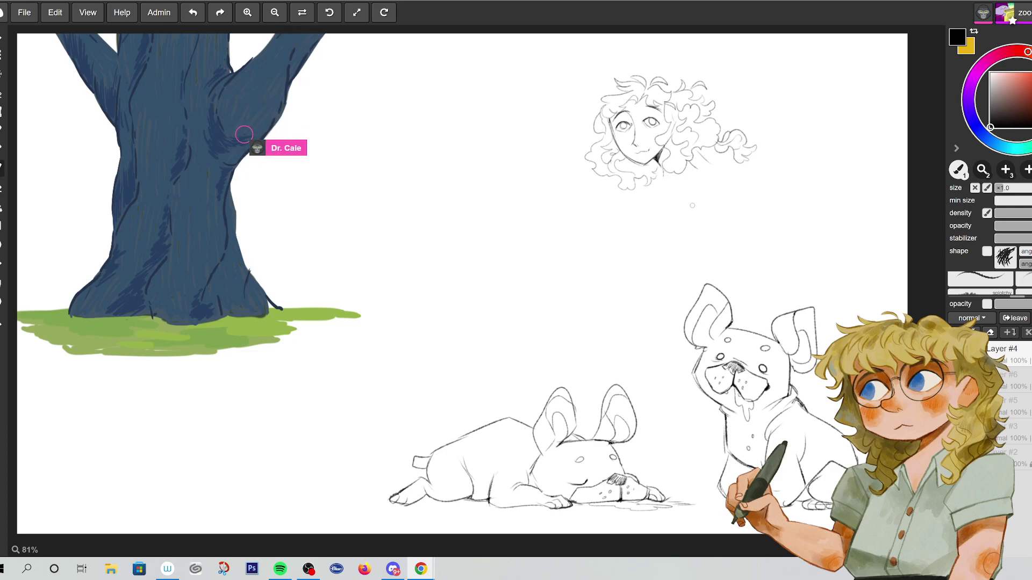
- Sketch the hand's finger lines and extend the shoulder line right, discarding a stray curve
mouse_move(660, 207)
mouse_down()
mouse_move(629, 211)
mouse_move(658, 213)
mouse_up()
mouse_move(649, 212)
mouse_down()
mouse_move(633, 220)
mouse_move(645, 231)
mouse_up()
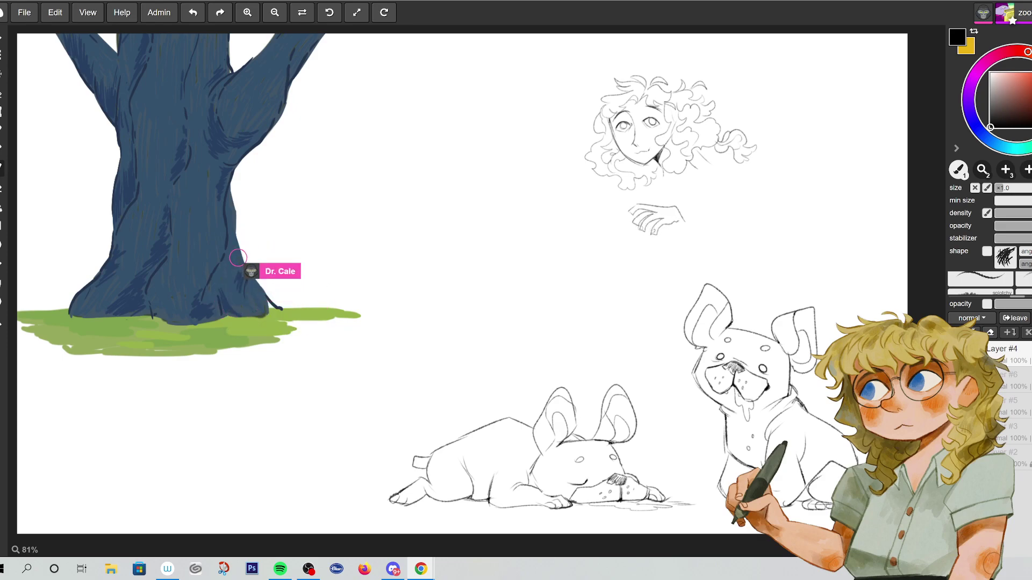
mouse_move(629, 193)
mouse_down()
mouse_move(589, 213)
mouse_move(599, 209)
mouse_move(597, 225)
mouse_move(611, 206)
mouse_move(607, 229)
mouse_move(617, 218)
mouse_move(688, 234)
mouse_move(679, 227)
mouse_move(707, 253)
mouse_move(742, 243)
mouse_move(717, 232)
mouse_move(745, 233)
mouse_move(747, 250)
mouse_move(744, 201)
mouse_up()
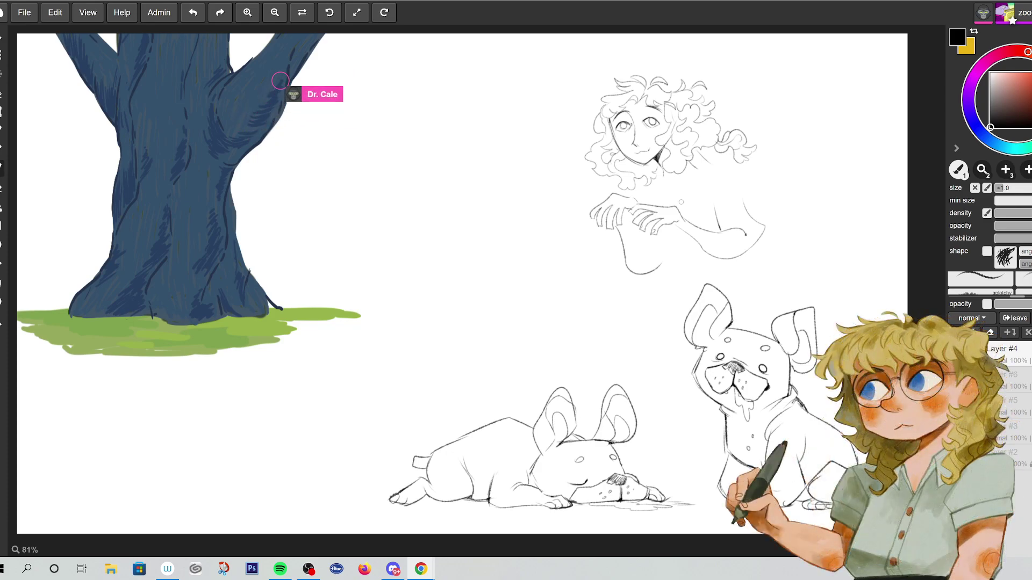
key(ctrl+z)
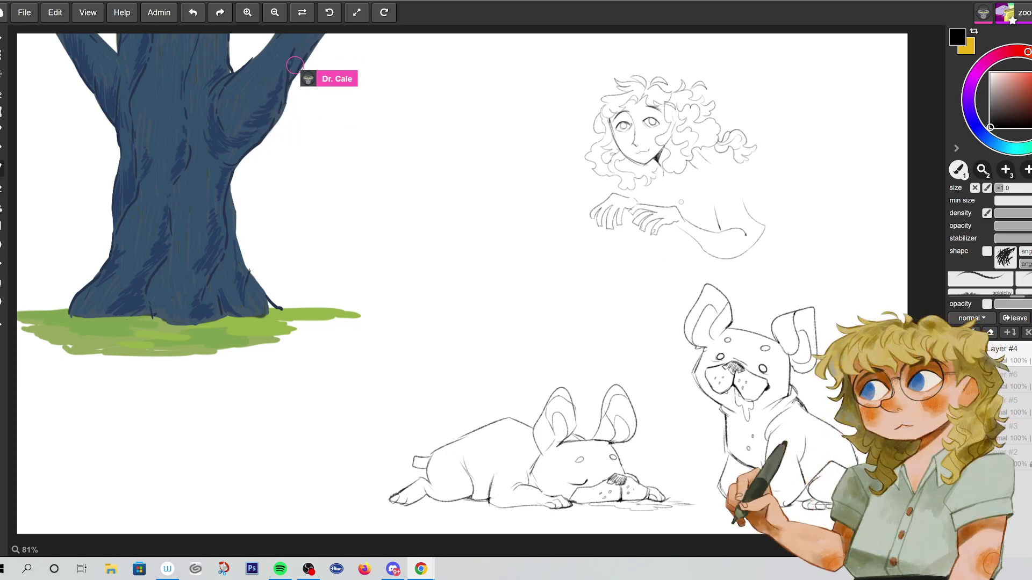
mouse_move(712, 167)
mouse_down()
mouse_move(785, 202)
mouse_move(742, 215)
mouse_move(703, 208)
mouse_move(709, 189)
mouse_up()
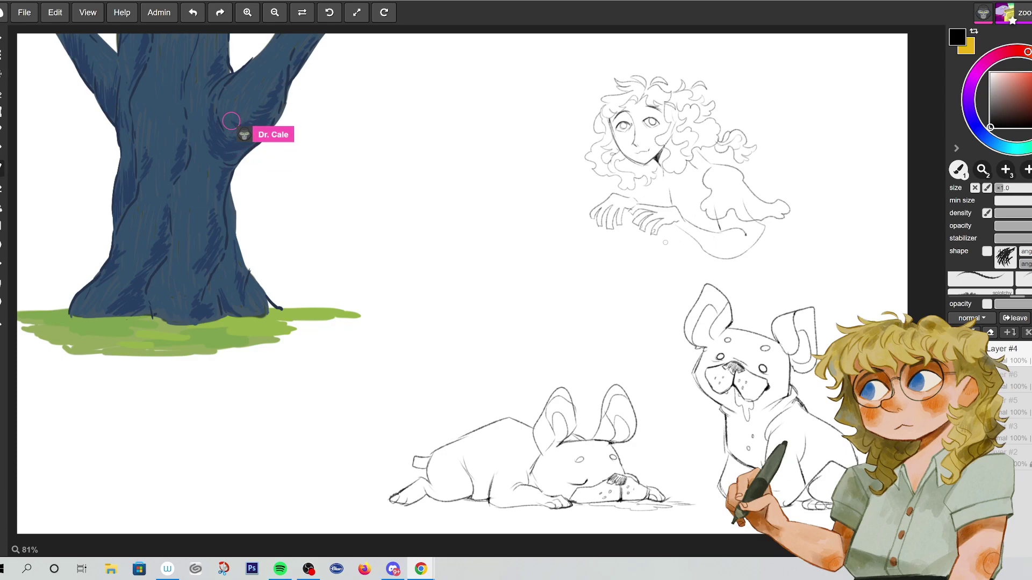
- Try a curving tail line under the girl, then erase it
mouse_move(568, 247)
mouse_down()
mouse_move(532, 310)
mouse_move(618, 349)
mouse_move(637, 371)
mouse_up()
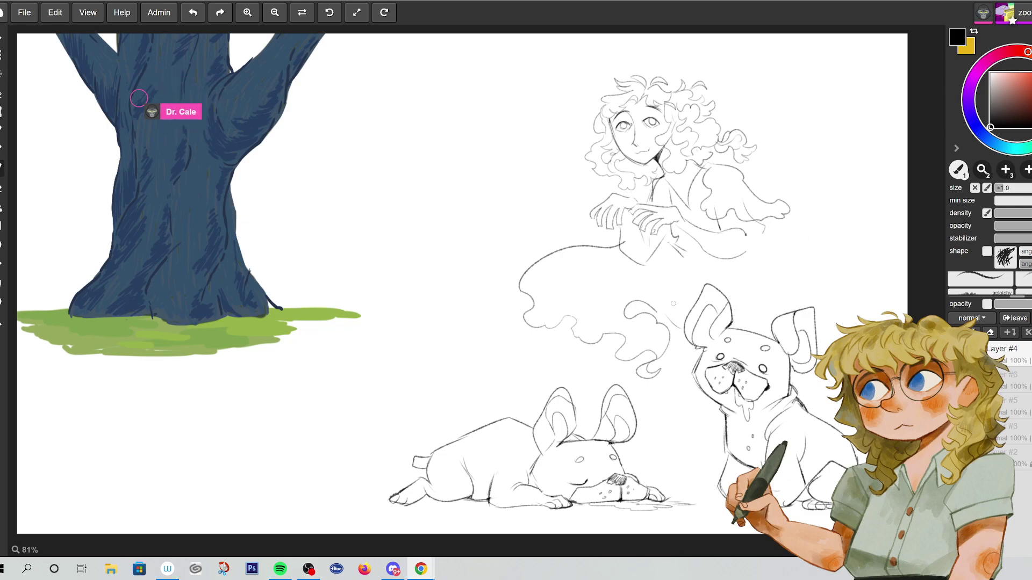
mouse_move(656, 318)
mouse_down()
mouse_move(626, 368)
mouse_move(630, 344)
mouse_move(643, 339)
mouse_move(639, 346)
mouse_move(654, 339)
mouse_move(653, 353)
mouse_move(674, 350)
mouse_move(626, 360)
mouse_move(585, 327)
mouse_up()
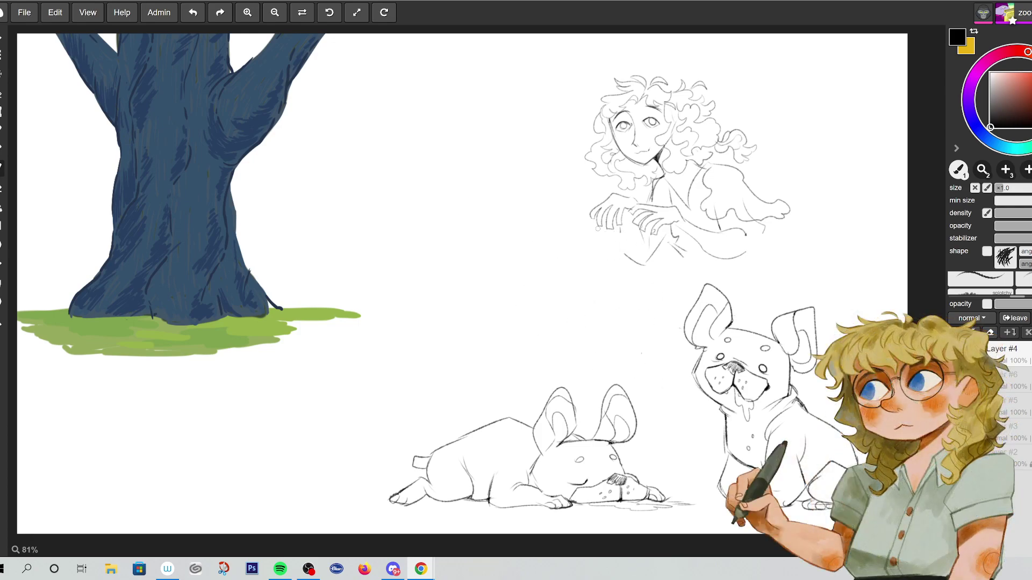
- Lasso the girl sketch and move it left between the tree and the standing bulldog
click(2, 95)
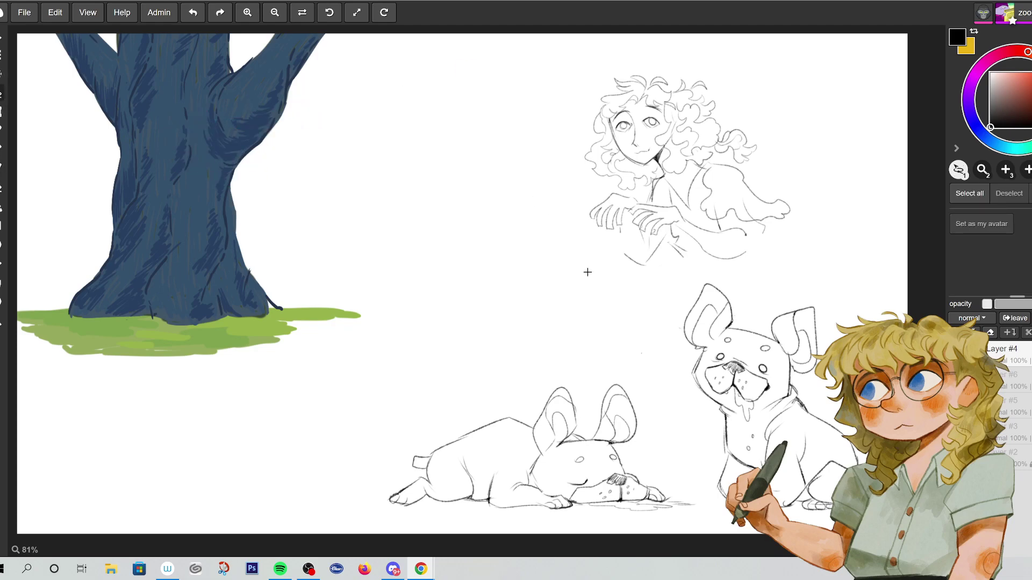
click(1, 38)
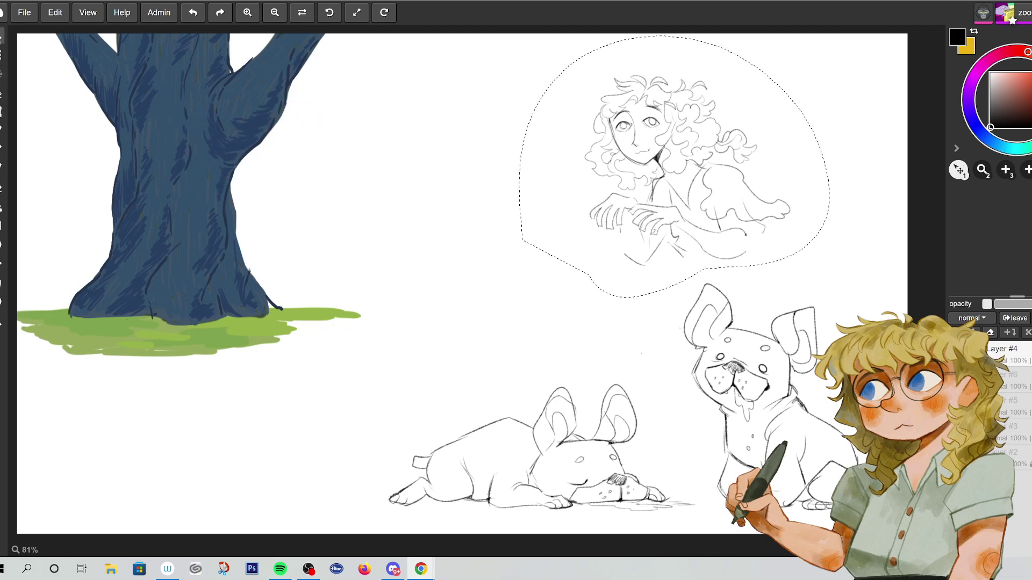
mouse_move(748, 180)
mouse_down()
mouse_move(669, 186)
mouse_move(659, 177)
mouse_move(685, 202)
mouse_move(662, 184)
mouse_up()
click(1, 55)
click(758, 168)
click(2, 157)
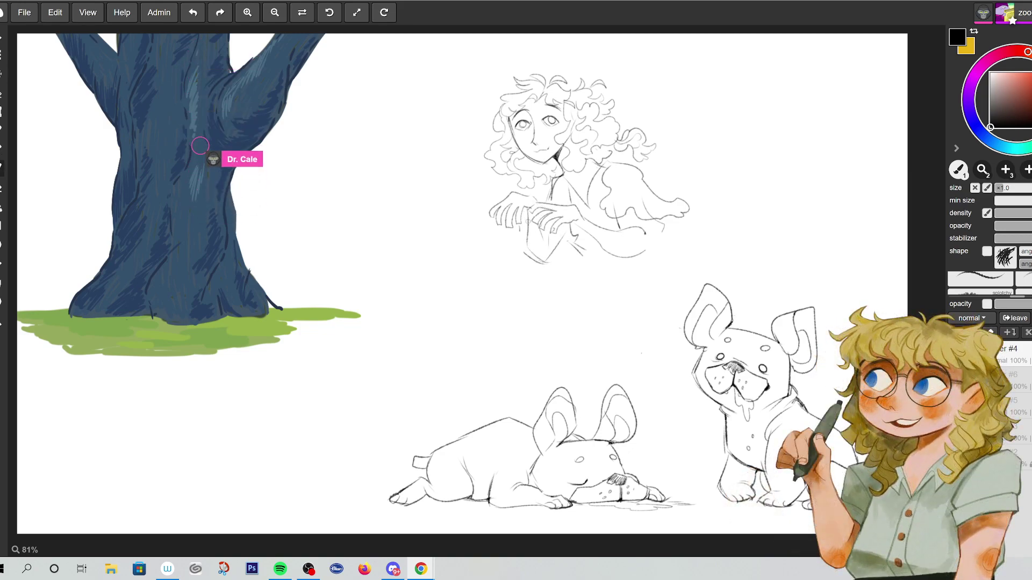
- Pencil the girl's forearm and a long wavy smoke tail curling up beside the sleeping dog, undoing the last stray stroke
drag(645, 251, 658, 222)
mouse_move(576, 249)
mouse_down()
mouse_move(564, 269)
mouse_move(487, 290)
mouse_move(430, 339)
mouse_move(509, 418)
mouse_up()
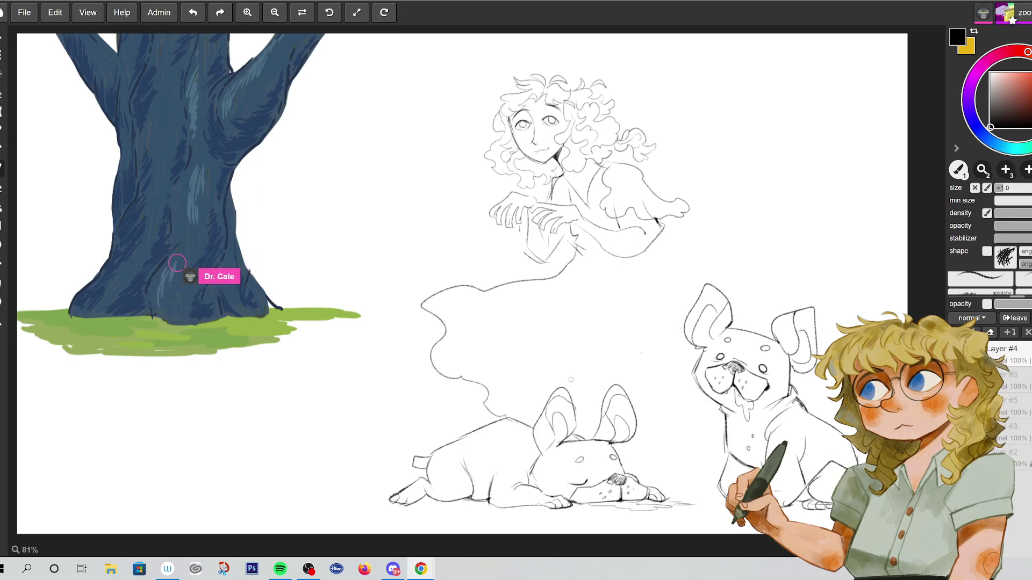
mouse_move(695, 427)
mouse_down()
mouse_move(686, 405)
mouse_move(667, 396)
mouse_move(680, 417)
mouse_move(654, 412)
mouse_up()
mouse_move(652, 401)
mouse_down()
mouse_move(638, 344)
mouse_move(665, 314)
mouse_up()
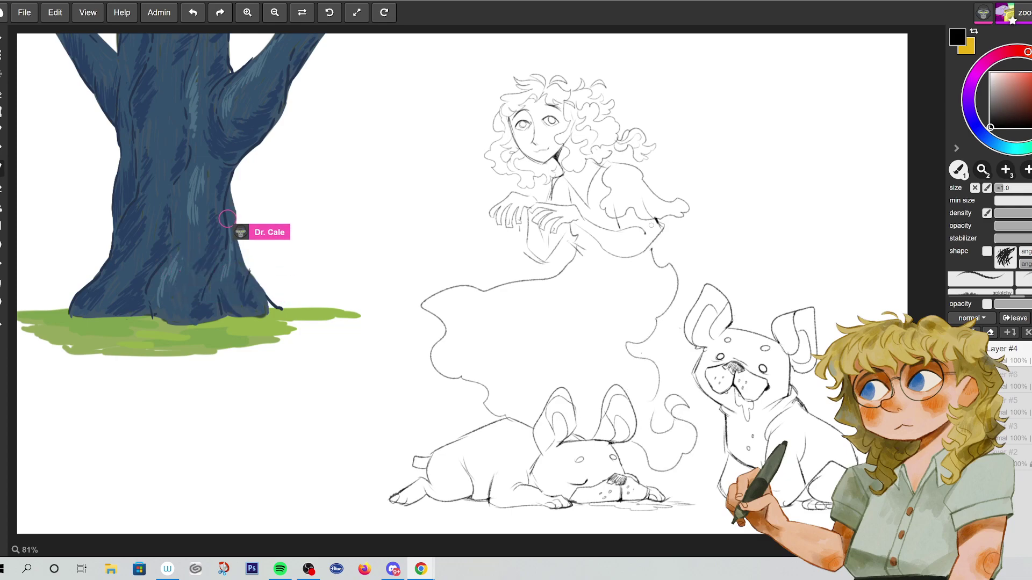
mouse_move(583, 251)
mouse_down()
mouse_move(615, 254)
mouse_move(601, 260)
mouse_up()
key(ctrl+z)
key(ctrl+z)
key(ctrl+z)
key(ctrl+z)
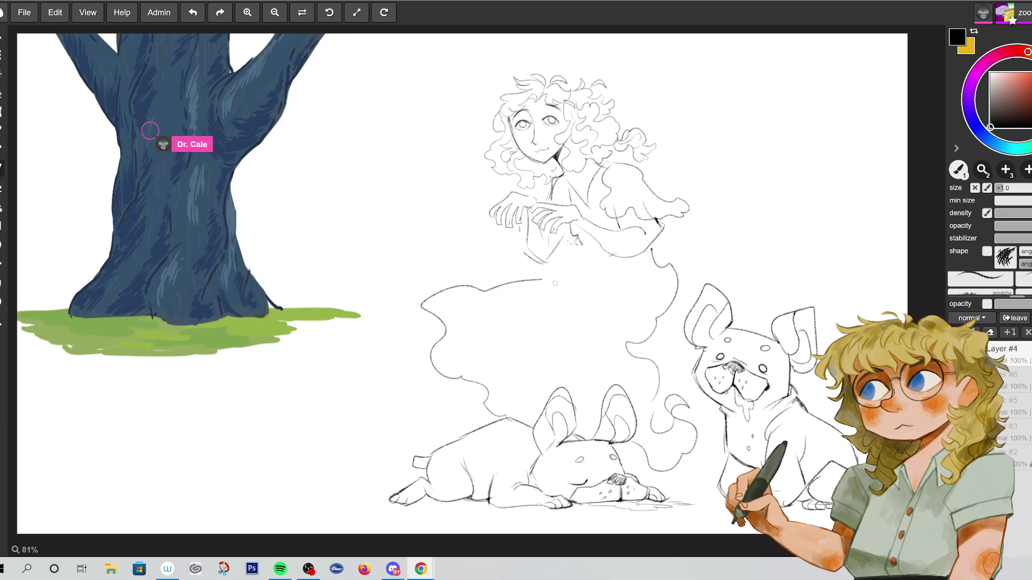
- Erase the left cloud outline, then redraw the tail curve with a looping curl and a wavy skirt line
mouse_move(556, 283)
mouse_down()
mouse_move(484, 290)
mouse_move(490, 272)
mouse_move(425, 387)
mouse_move(513, 402)
mouse_move(437, 325)
mouse_move(472, 378)
mouse_move(535, 364)
mouse_up()
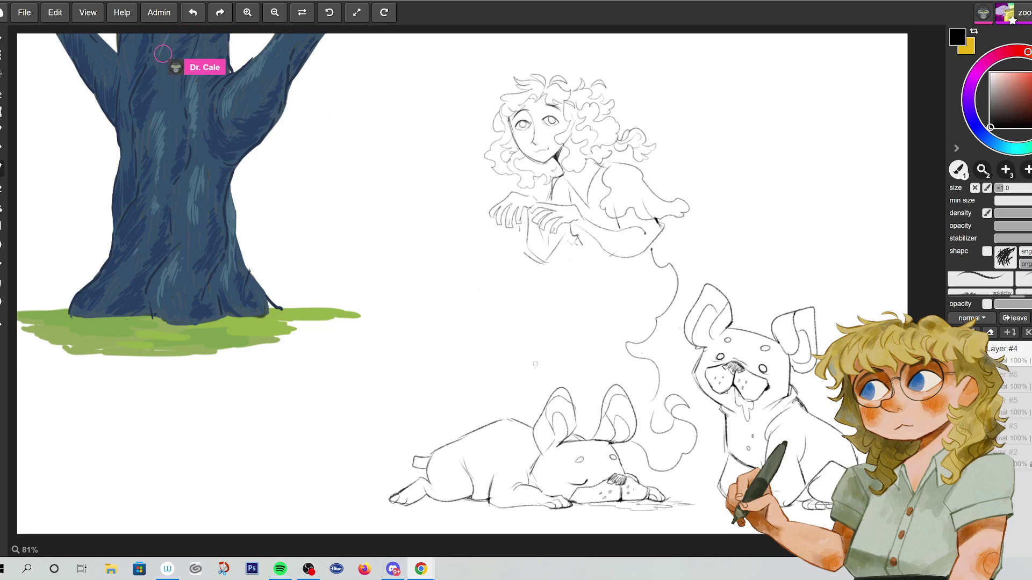
mouse_move(585, 246)
mouse_down()
mouse_move(528, 321)
mouse_move(541, 387)
mouse_up()
mouse_move(616, 348)
mouse_down()
mouse_move(652, 307)
mouse_move(606, 307)
mouse_move(627, 285)
mouse_up()
mouse_move(563, 318)
mouse_down()
mouse_move(574, 359)
mouse_move(625, 360)
mouse_move(636, 381)
mouse_move(660, 368)
mouse_up()
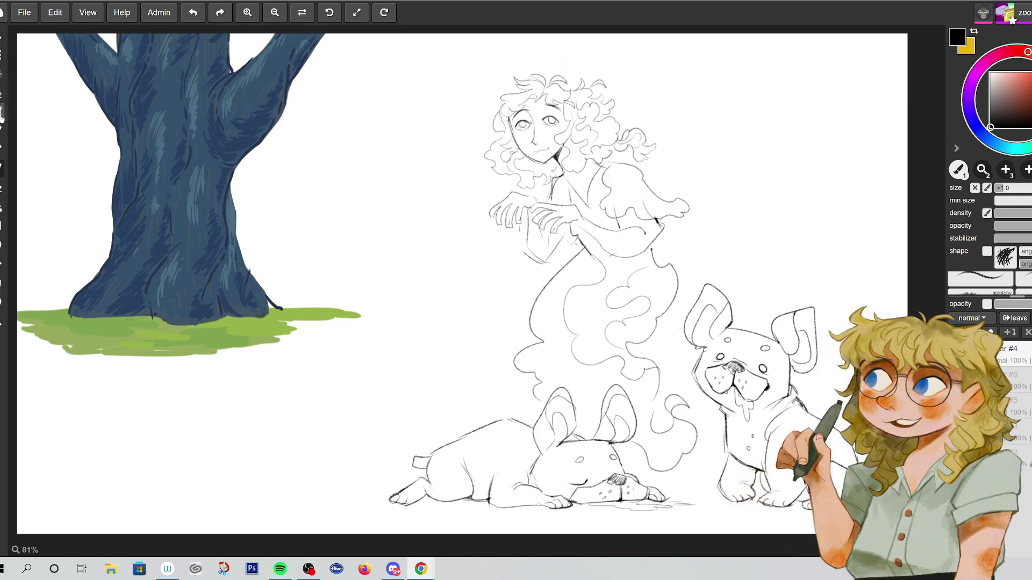
- Lasso the girl's left hand, reposition it, and return to the brush
click(1, 97)
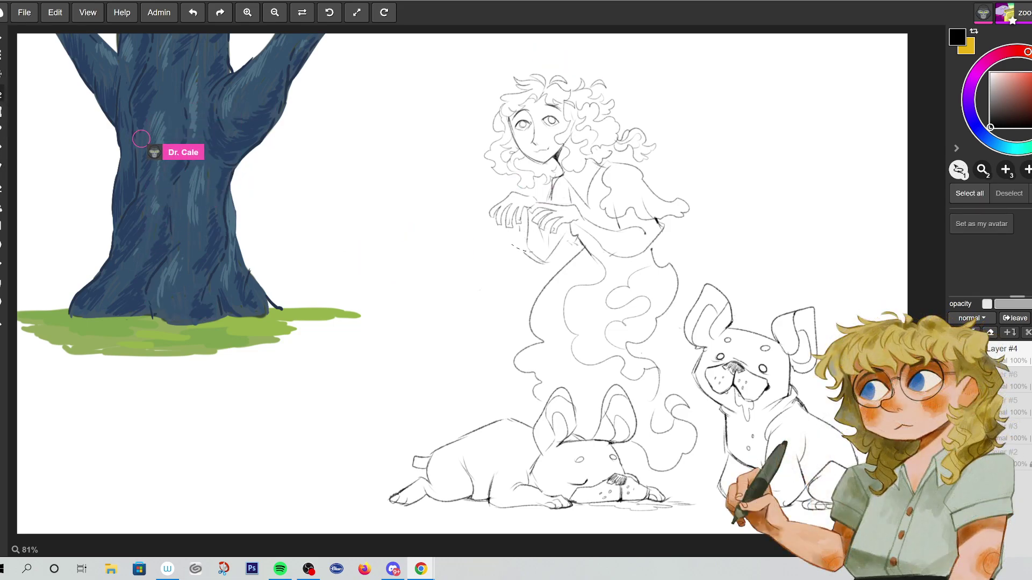
mouse_move(517, 240)
mouse_down()
mouse_move(488, 247)
mouse_move(529, 209)
mouse_move(500, 192)
mouse_up()
click(1, 40)
click(2, 56)
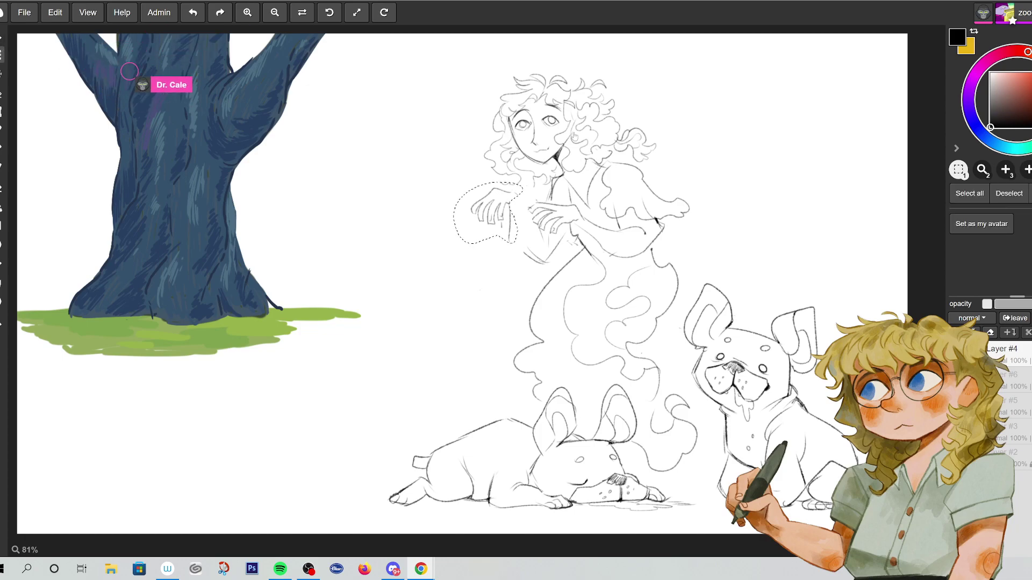
click(2, 168)
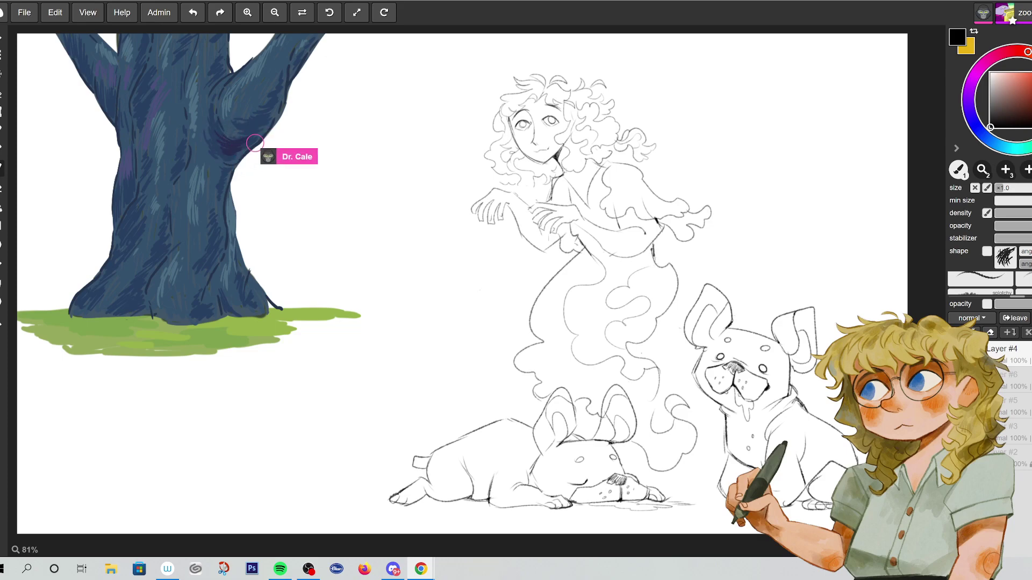
- Fade the sketch layer to 41%, add Layer #7 beneath it, and pick a green-cyan hue
drag(1031, 304, 1029, 306)
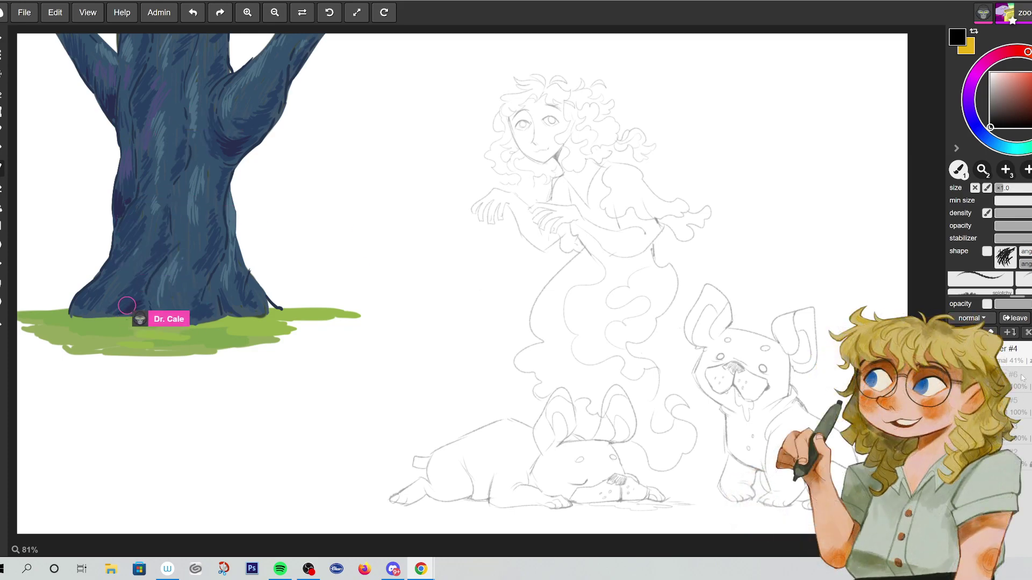
click(956, 332)
drag(1011, 352, 1010, 380)
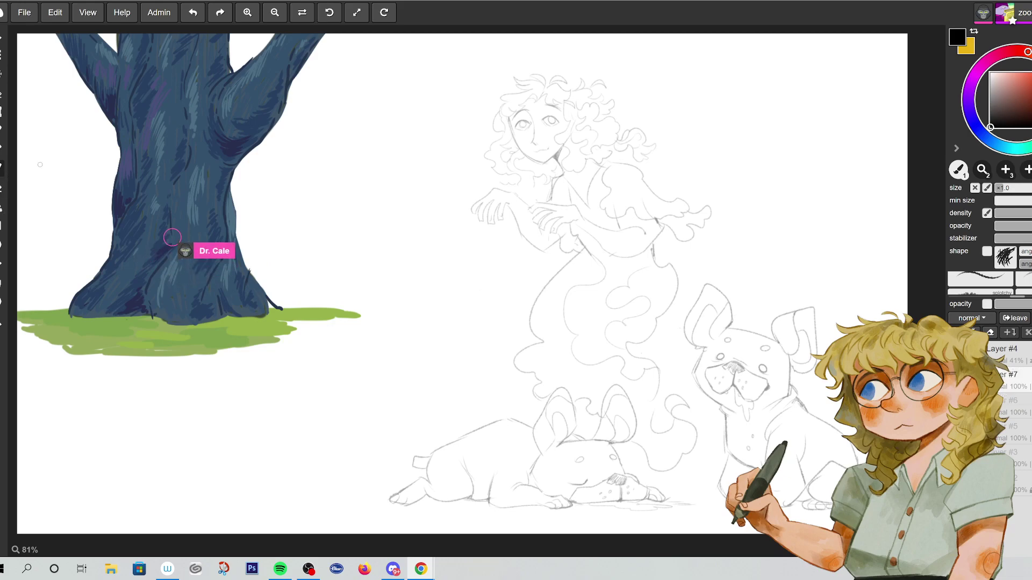
click(1031, 146)
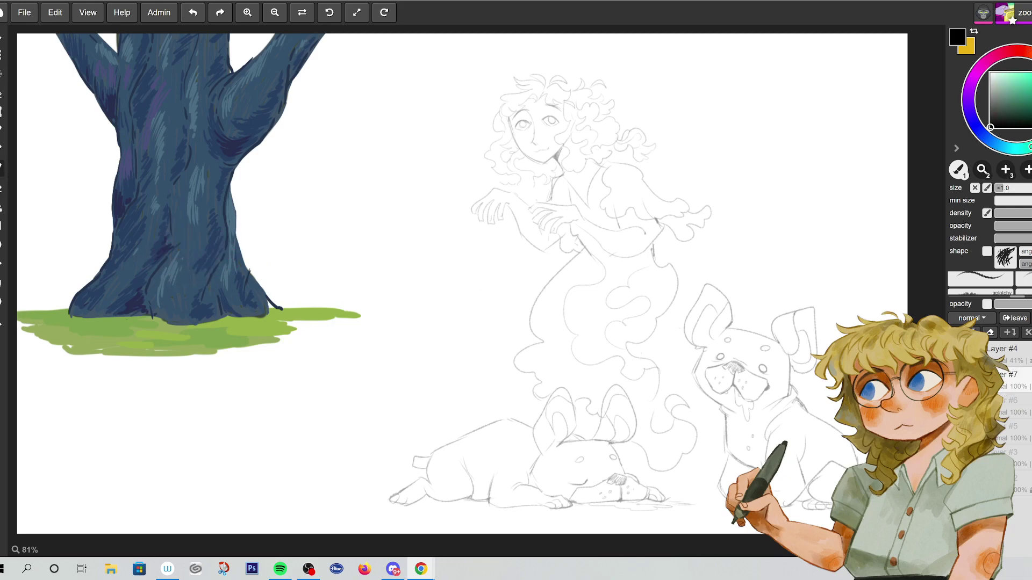
- Choose a light mint shade and paint it over the girl's forehead and eye
mouse_move(1017, 149)
mouse_down()
mouse_move(986, 137)
mouse_move(1031, 144)
mouse_up()
click(1003, 77)
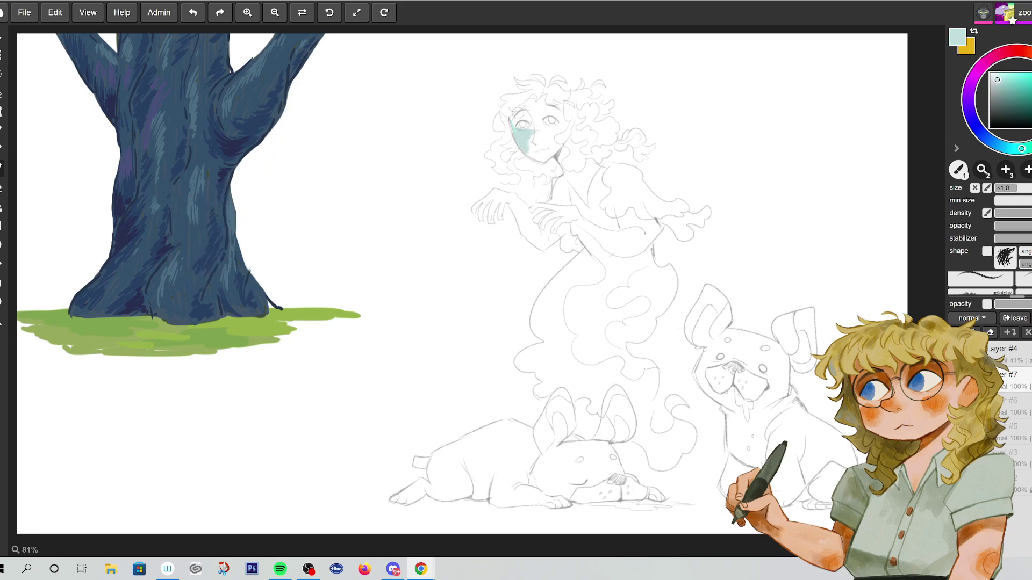
mouse_move(519, 111)
mouse_down()
mouse_move(539, 121)
mouse_move(546, 111)
mouse_up()
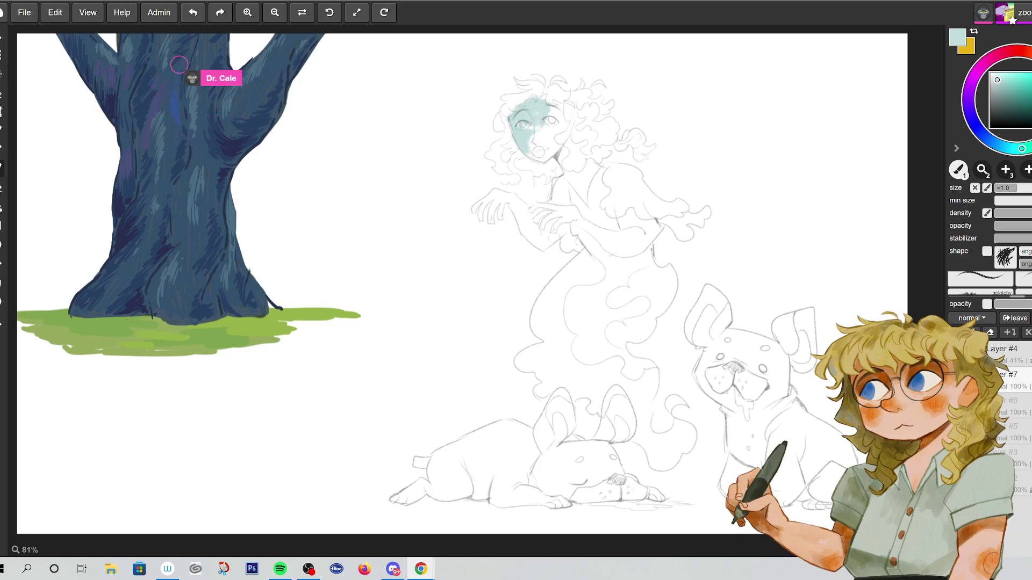
- With the rough textured brush, fill the rest of the face and the right side of the head in mint
scroll(988, 283, down, 5)
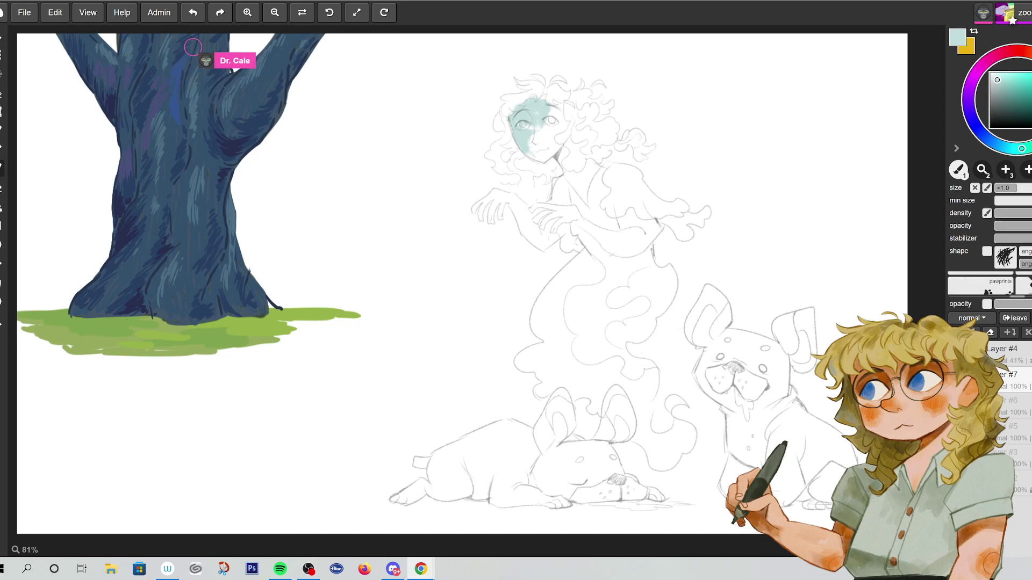
scroll(989, 283, down, 4)
click(982, 285)
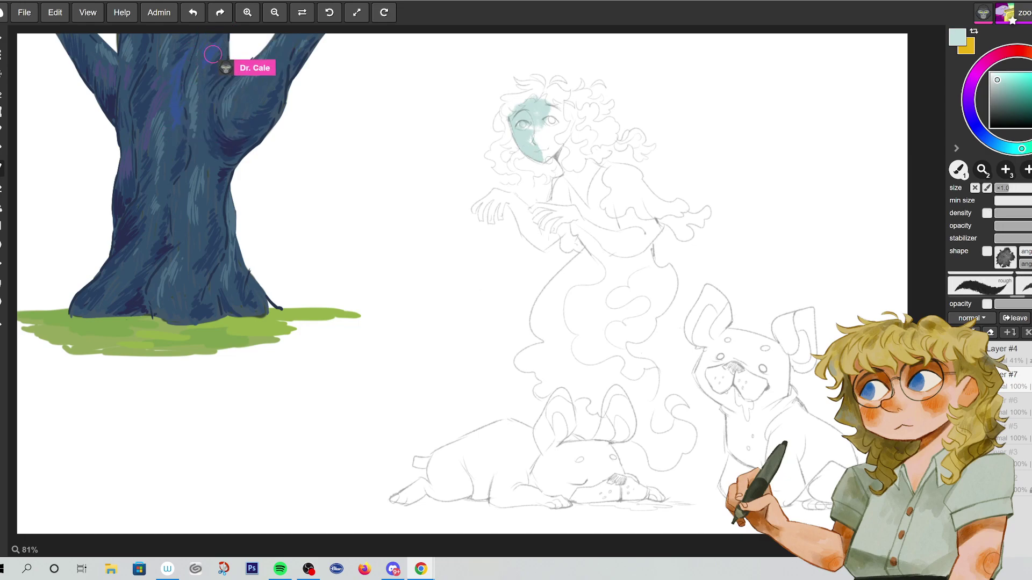
drag(567, 133, 563, 115)
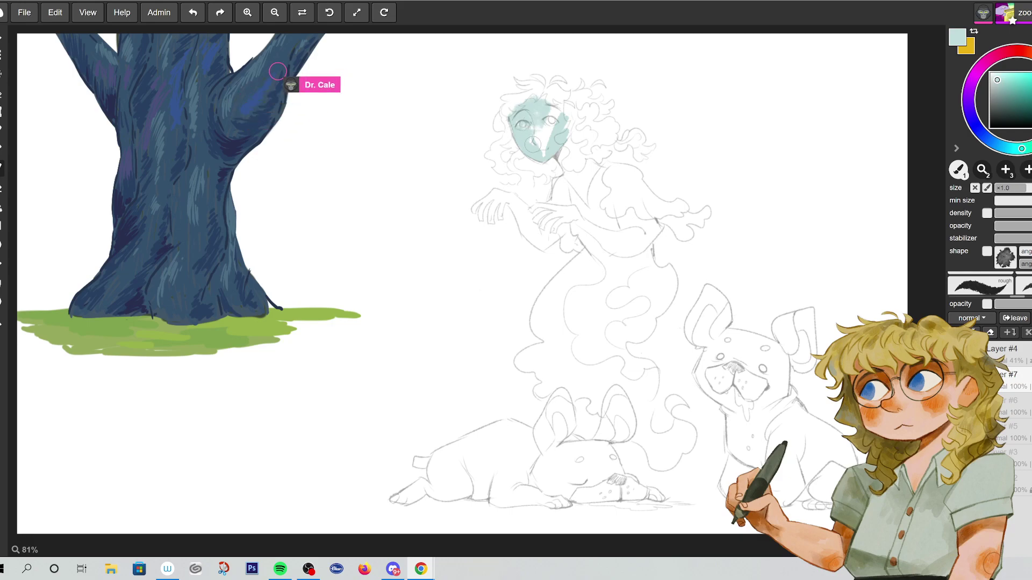
mouse_move(545, 106)
mouse_down()
mouse_move(524, 138)
mouse_move(548, 155)
mouse_move(537, 158)
mouse_move(566, 126)
mouse_move(564, 165)
mouse_move(580, 174)
mouse_move(560, 137)
mouse_move(594, 208)
mouse_move(590, 178)
mouse_up()
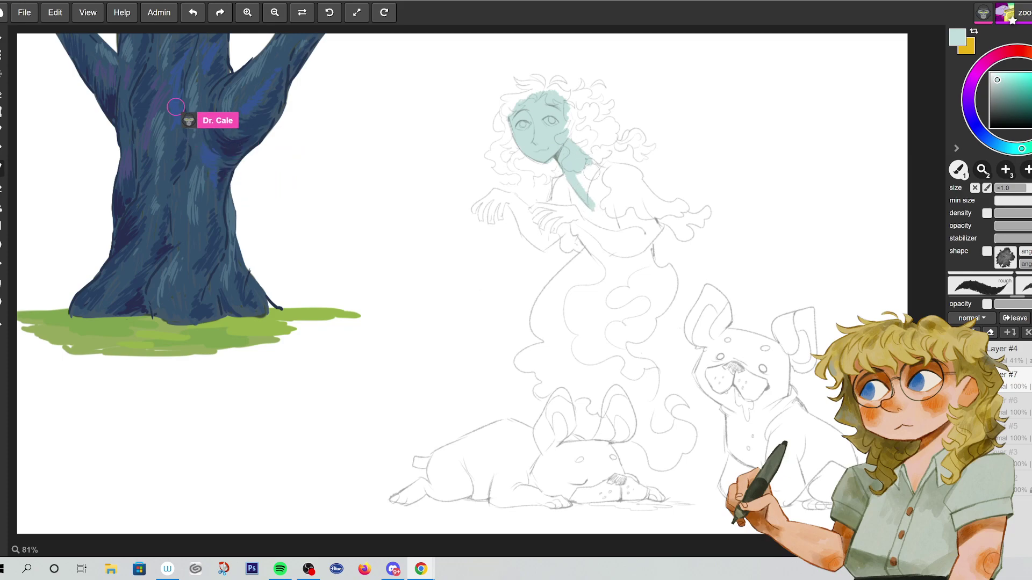
mouse_move(565, 107)
mouse_down()
mouse_move(572, 136)
mouse_move(553, 98)
mouse_move(523, 103)
mouse_move(559, 125)
mouse_up()
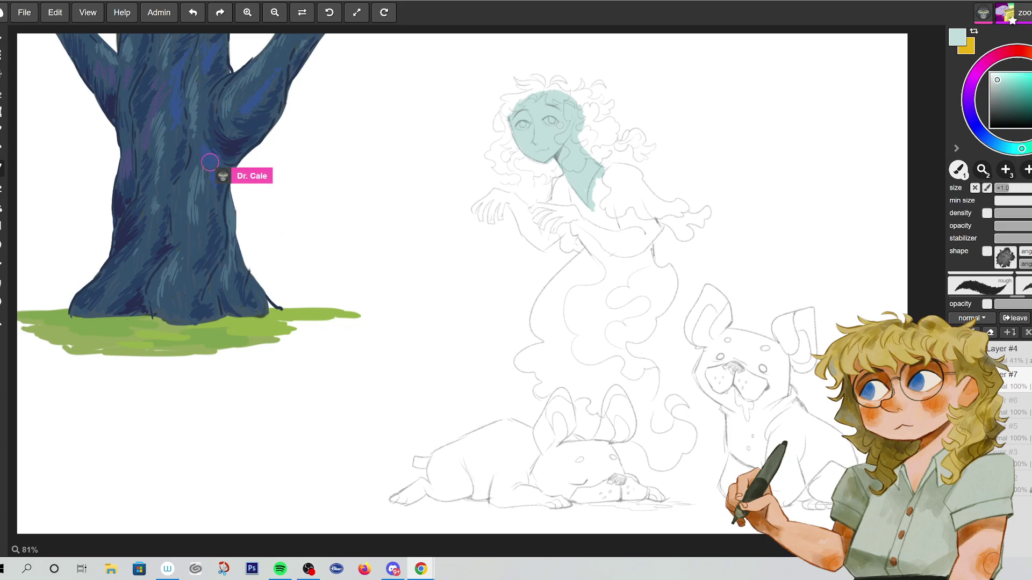
- Paint pale teal over the forearm, below the hand, and onto the arm over the dress
mouse_move(522, 225)
mouse_down()
mouse_move(526, 234)
mouse_move(519, 211)
mouse_move(531, 213)
mouse_move(516, 197)
mouse_move(500, 215)
mouse_up()
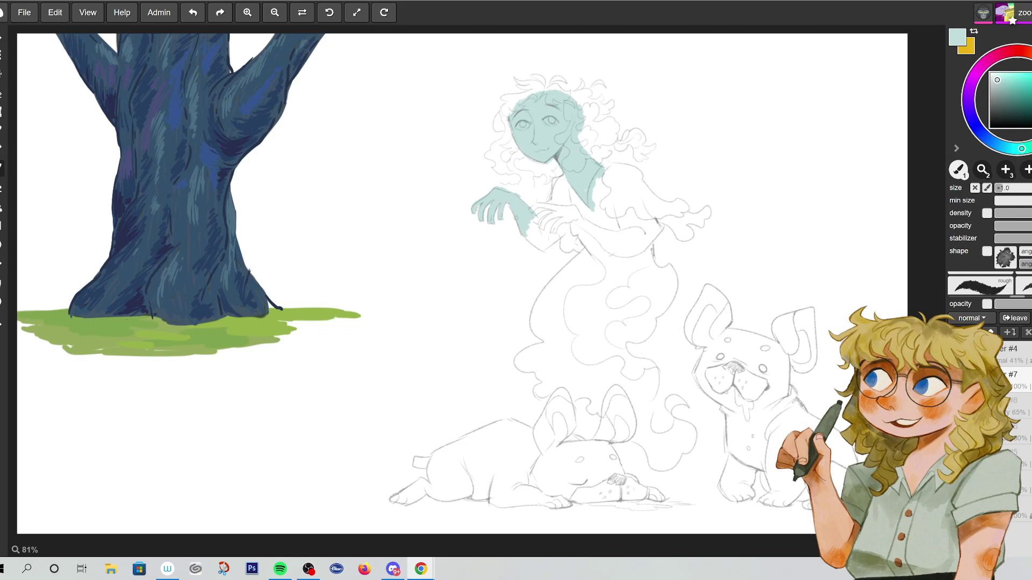
mouse_move(542, 249)
mouse_down()
mouse_move(544, 228)
mouse_move(522, 232)
mouse_up()
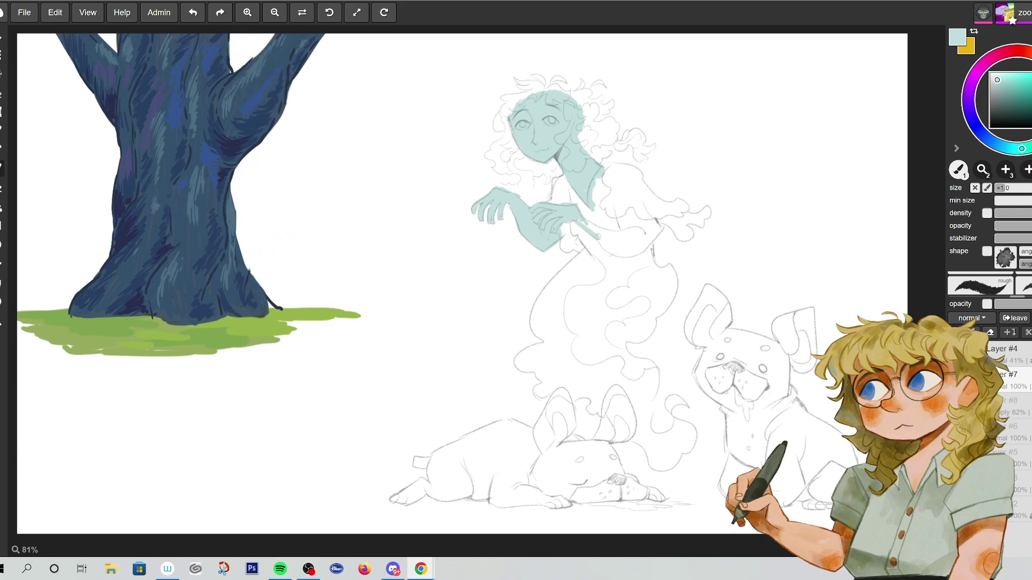
mouse_move(602, 238)
mouse_down()
mouse_move(645, 250)
mouse_move(659, 265)
mouse_move(609, 248)
mouse_move(630, 259)
mouse_move(654, 240)
mouse_move(652, 219)
mouse_move(624, 209)
mouse_move(627, 243)
mouse_move(609, 245)
mouse_move(632, 240)
mouse_move(630, 203)
mouse_move(631, 256)
mouse_move(622, 255)
mouse_move(632, 218)
mouse_up()
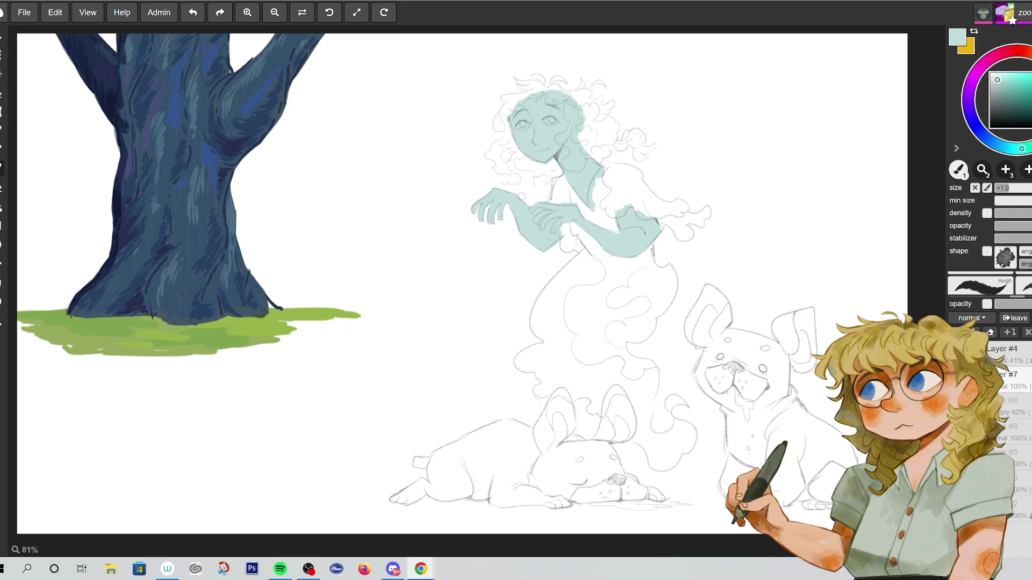
- Pick a darker teal and the thick rough brush, undo a brow stroke, then shift to greyer teal
click(1005, 91)
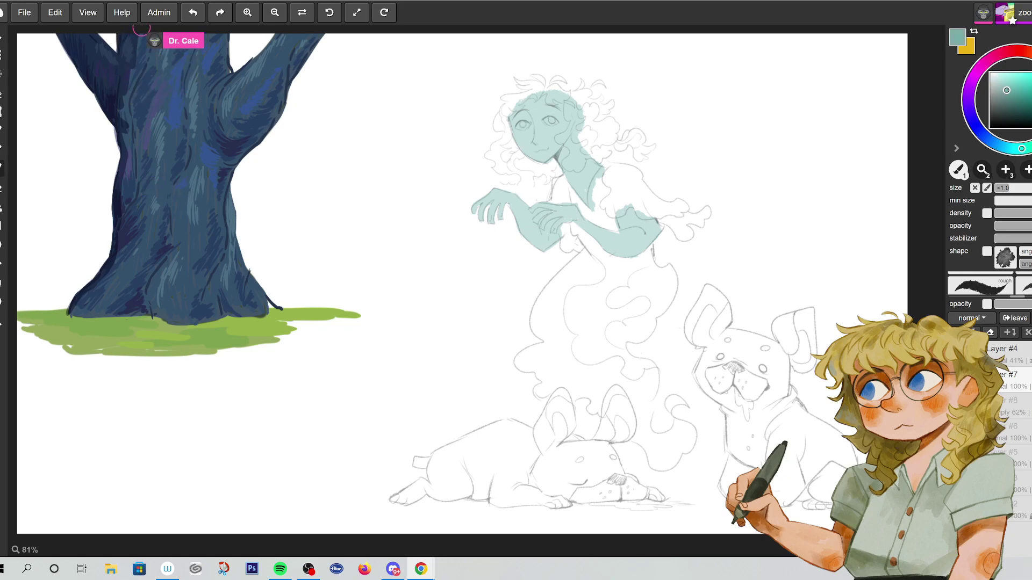
scroll(988, 283, down, 4)
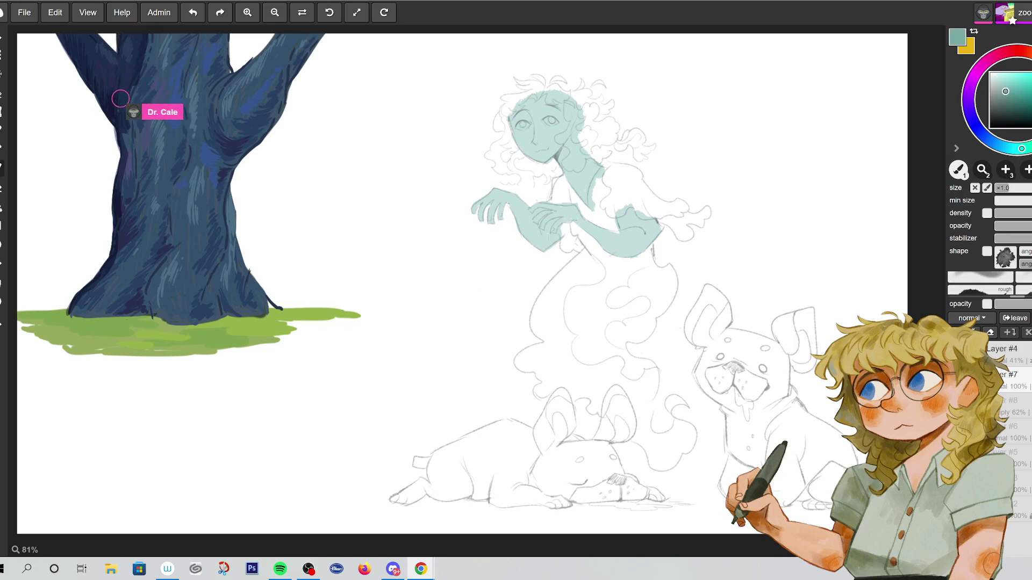
scroll(981, 283, down, 1)
scroll(980, 282, up, 1)
click(979, 283)
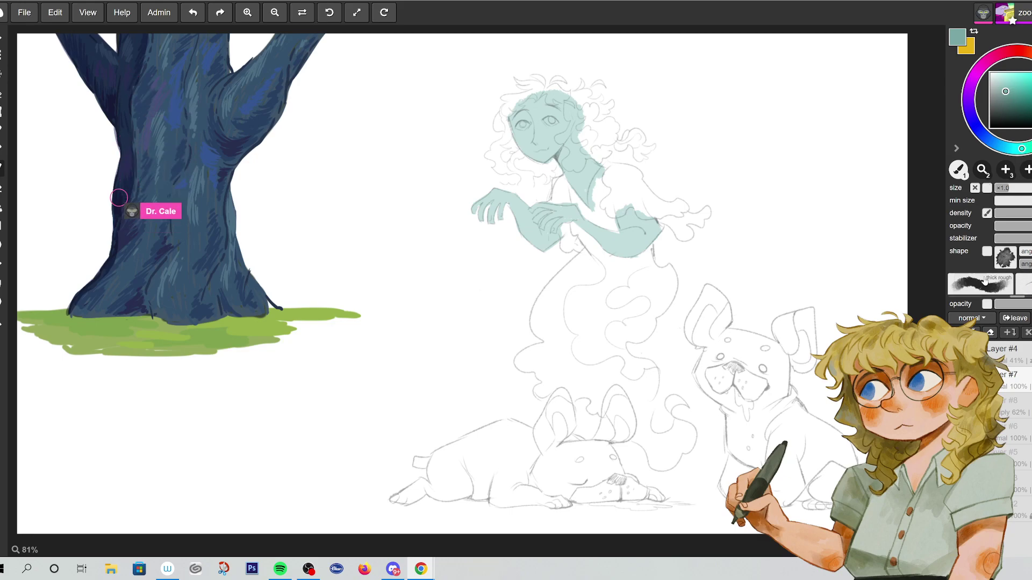
mouse_move(527, 107)
mouse_down()
mouse_move(512, 122)
mouse_move(543, 105)
mouse_up()
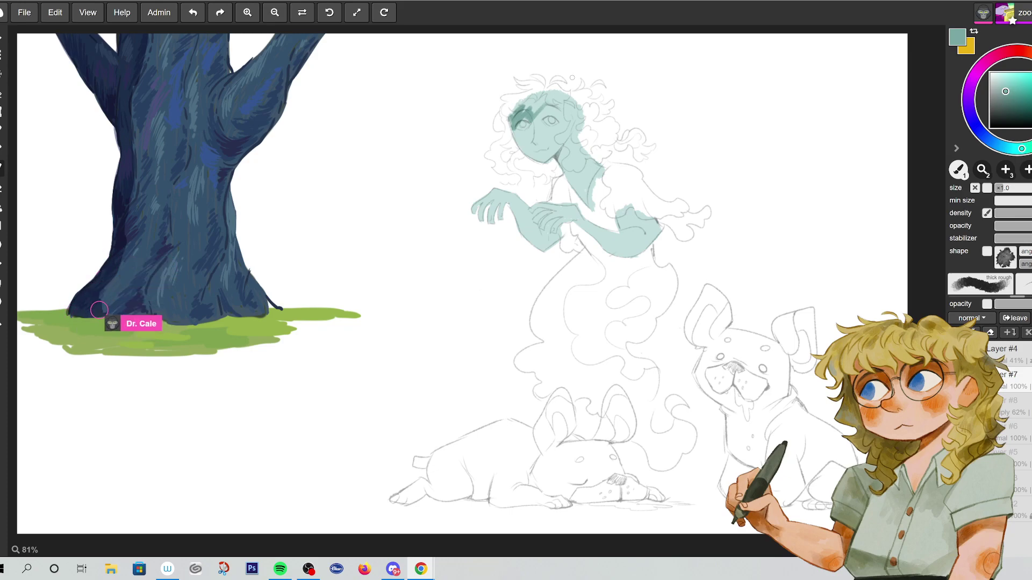
key(ctrl+z)
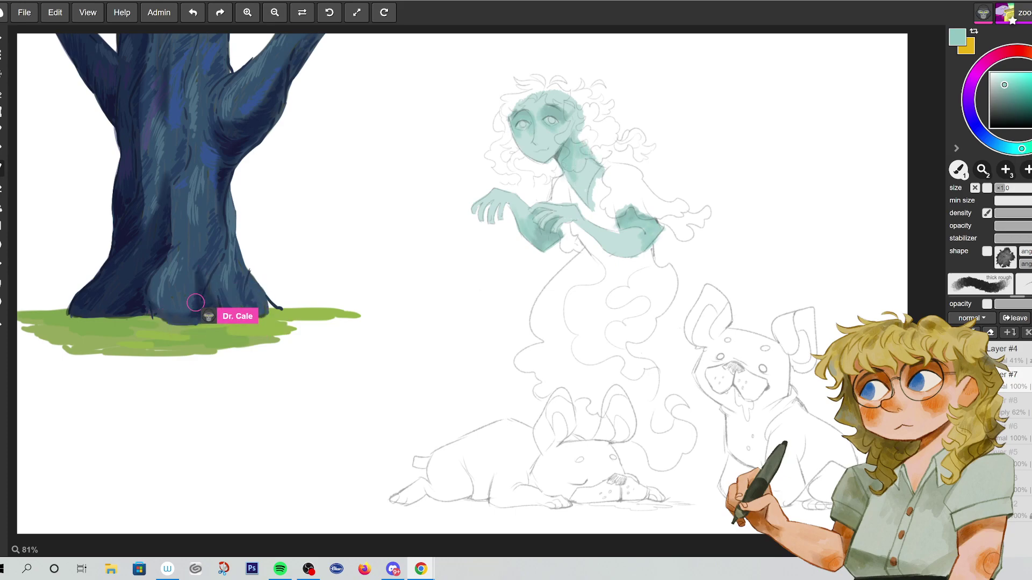
drag(1005, 85, 998, 87)
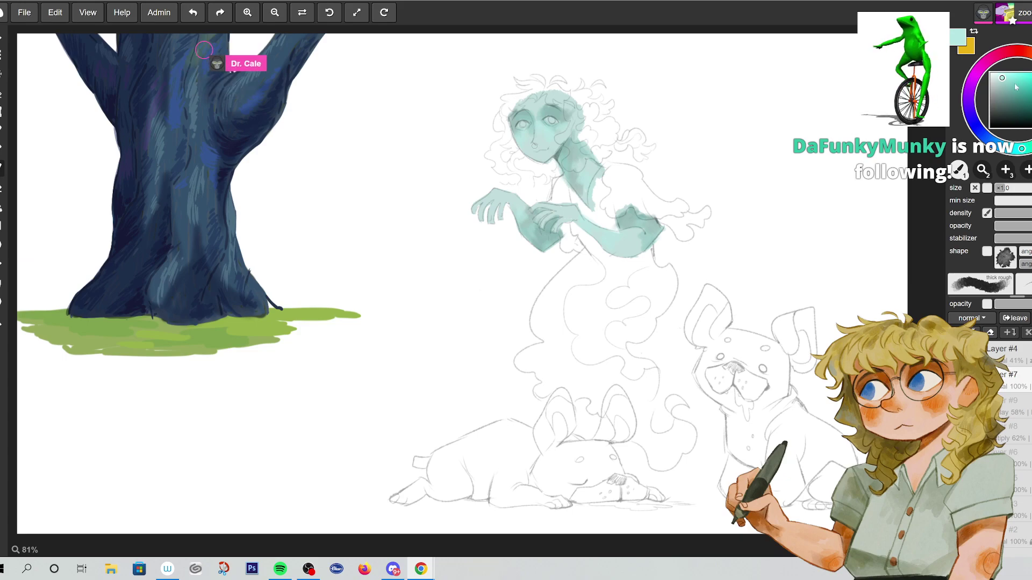
- Pick a saturated light blue, dab it onto the cheeks and forearm, then shift toward cyan
click(990, 141)
click(1012, 76)
drag(541, 123, 545, 129)
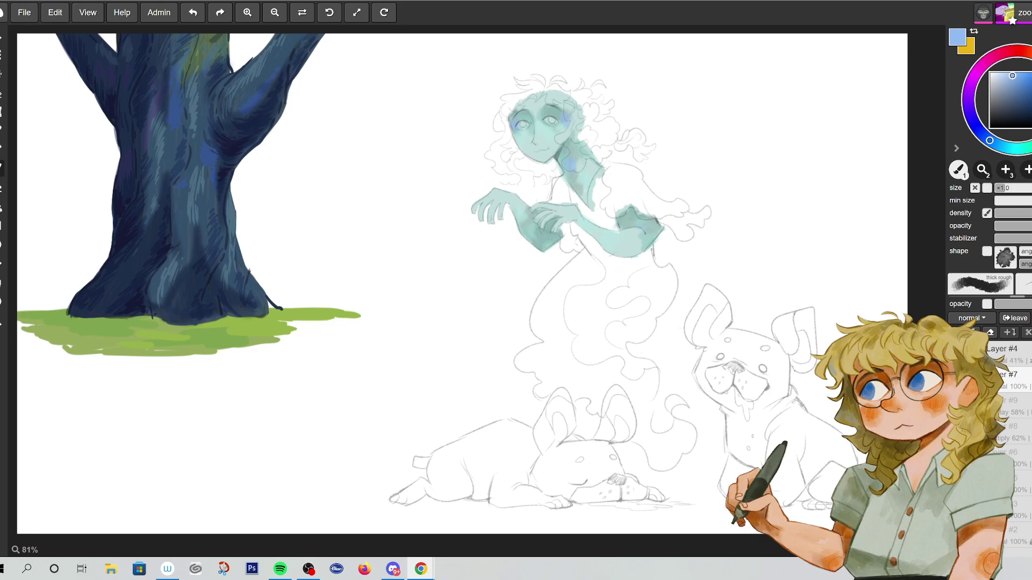
drag(523, 210, 527, 221)
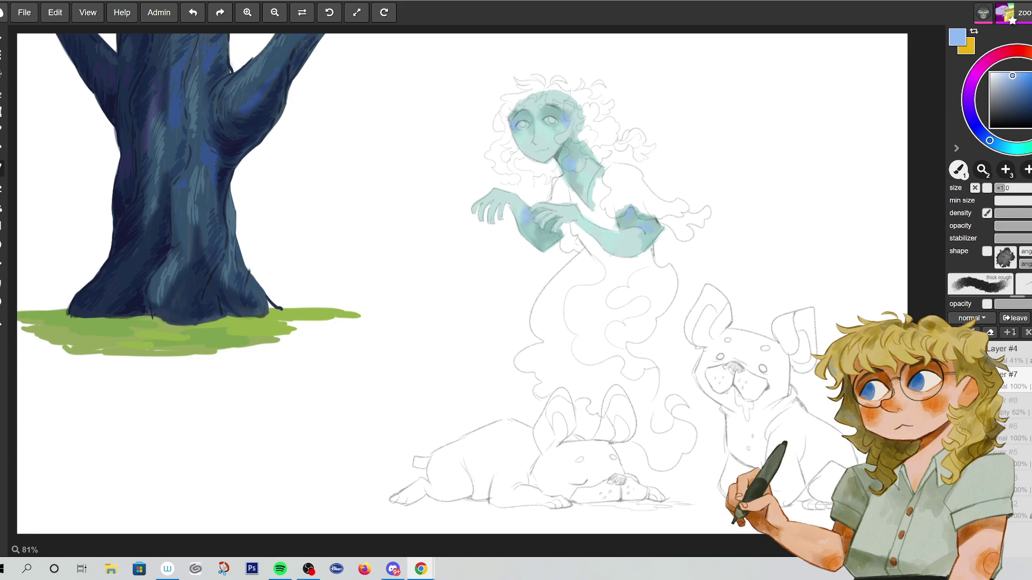
click(1001, 148)
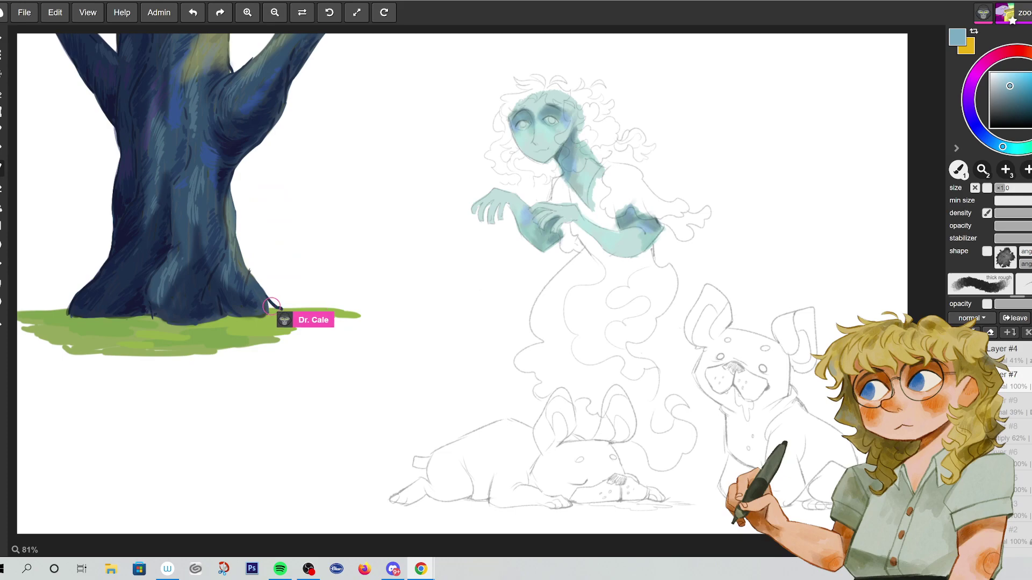
- Move the paint colour on the hue ring to teal for the shadows
drag(1014, 152, 1023, 149)
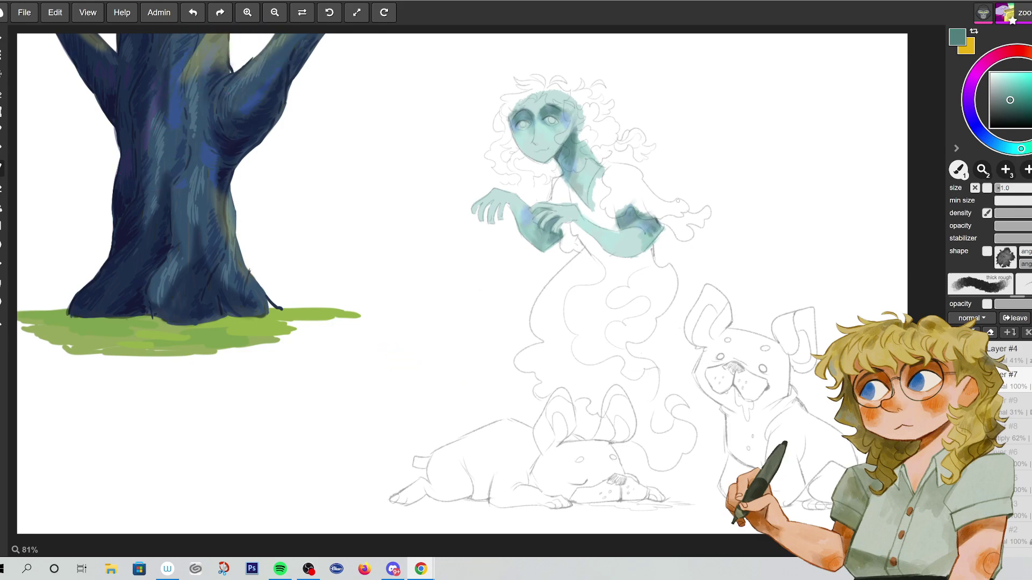
- Choose a slightly dark light pink, brush blush onto the nose and cheek, then switch the hue to green
drag(1023, 51, 1031, 54)
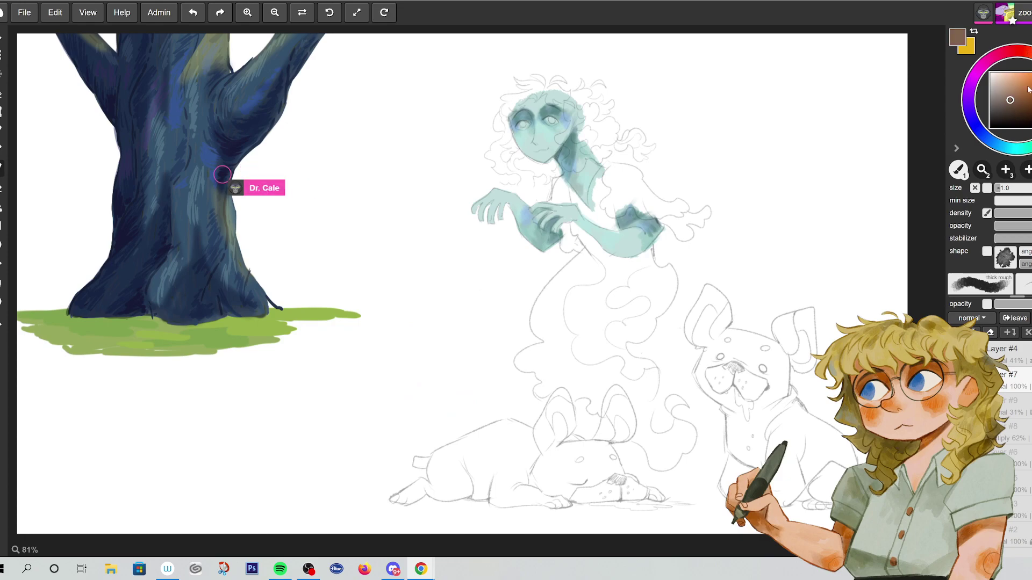
click(1012, 90)
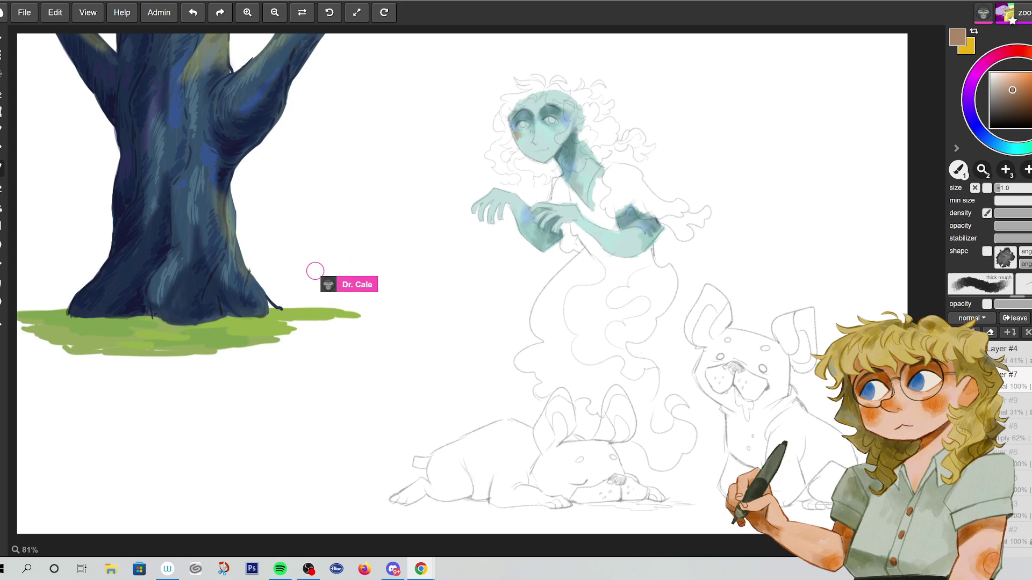
click(1013, 73)
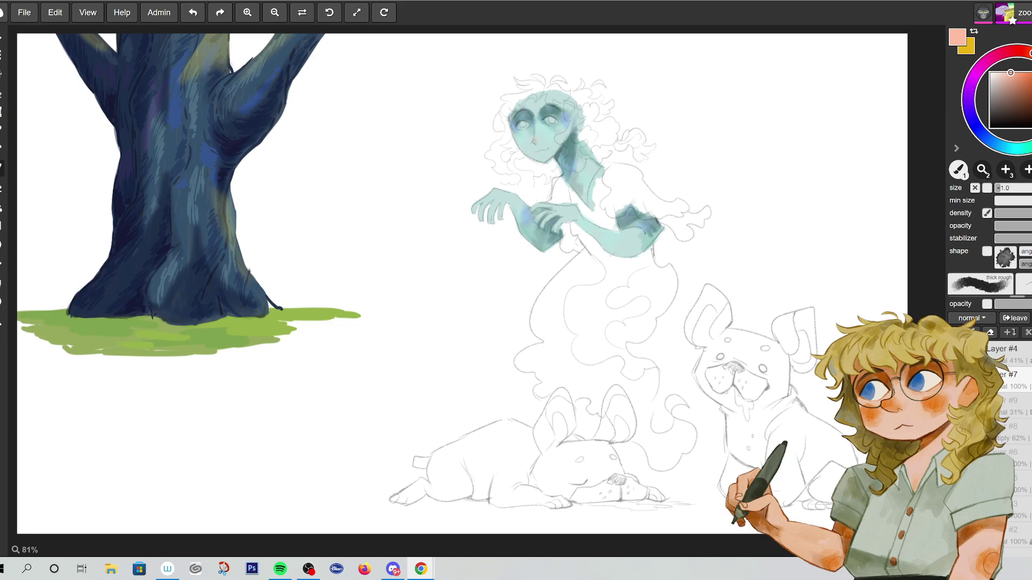
drag(1010, 73, 1014, 74)
drag(535, 136, 522, 147)
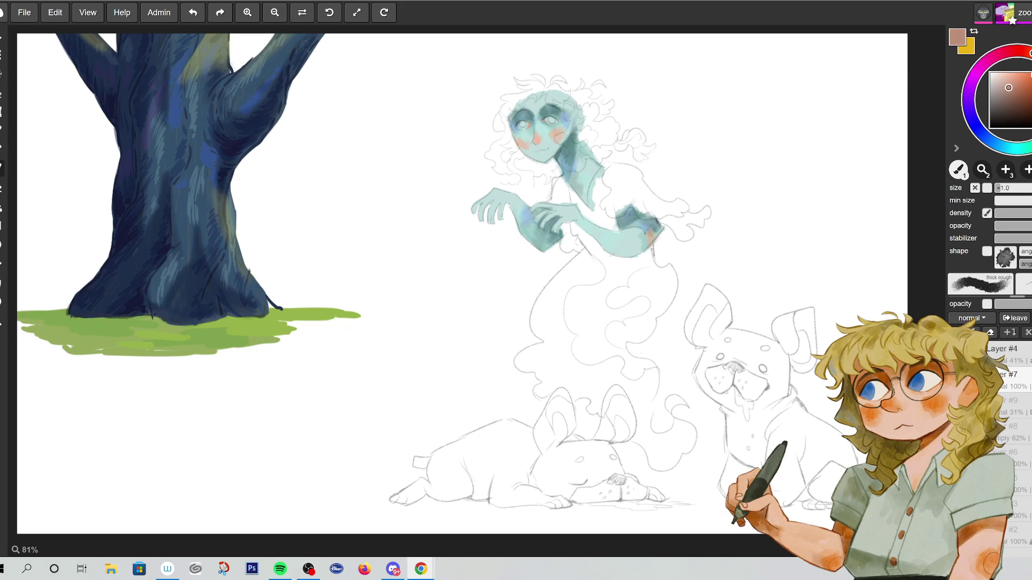
click(1031, 143)
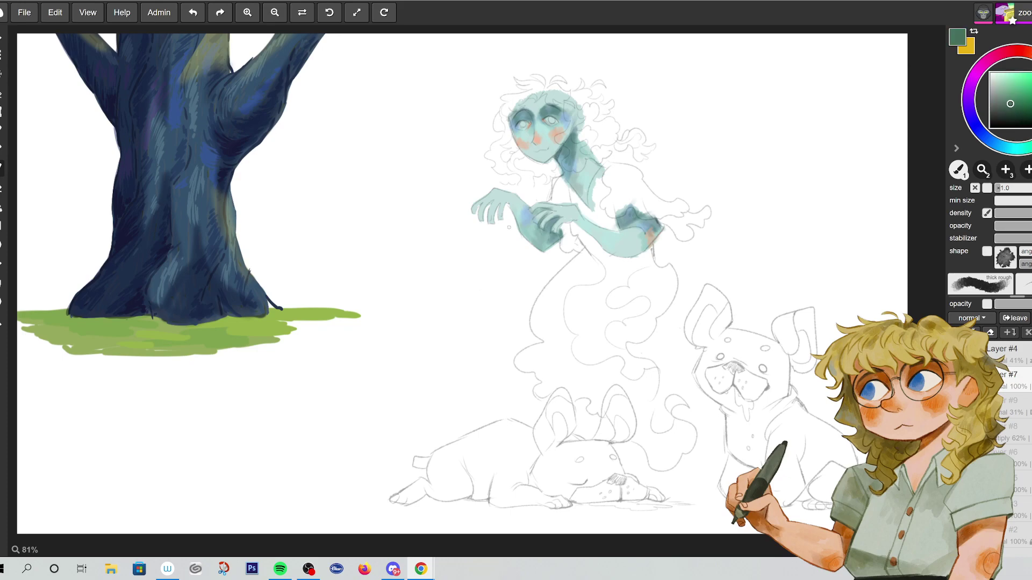
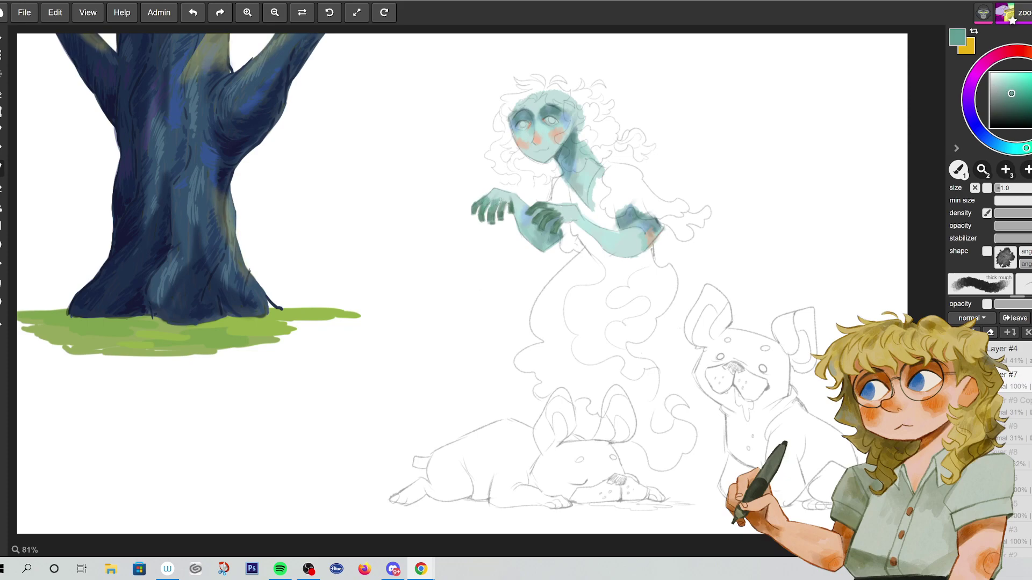
- Remove the yellowish 'Layer #9 Copy' highlights from the tree trunk with Ctrl+Z
key(ctrl+z)
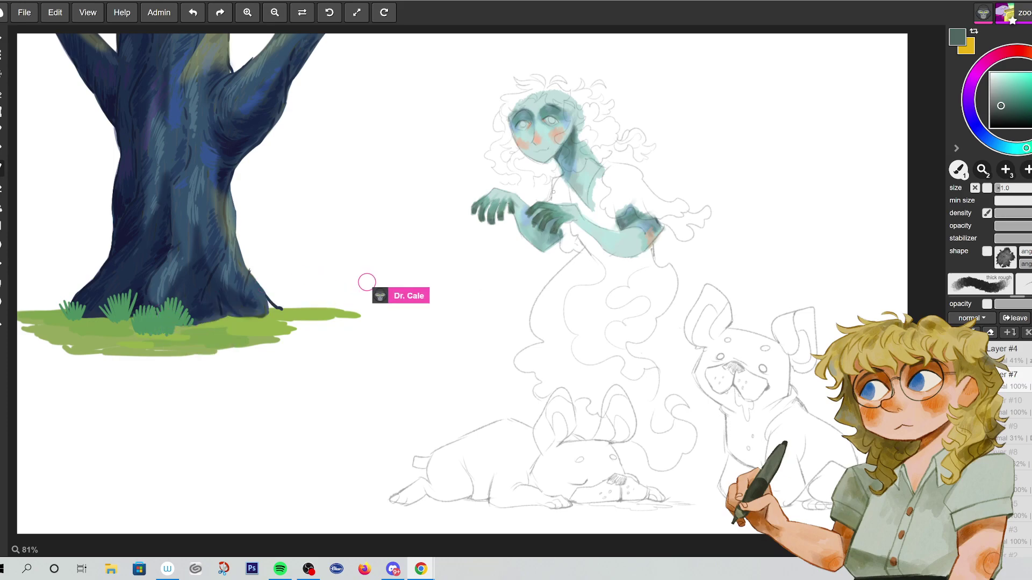
- Paint a dark teal grass blade at the trunk base, then fill the ghost girl's eyes with pale yellow
click(1005, 115)
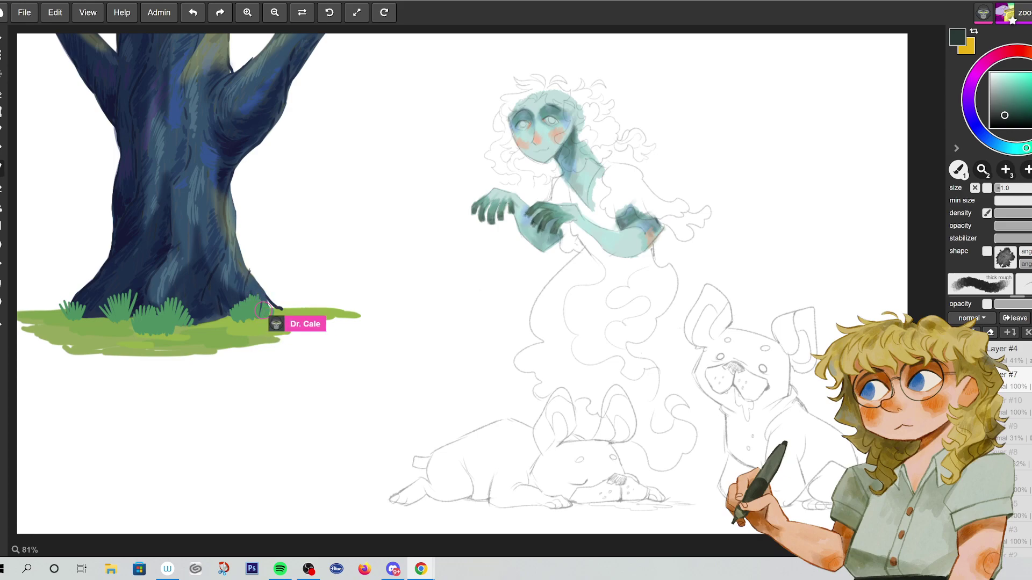
drag(205, 307, 213, 324)
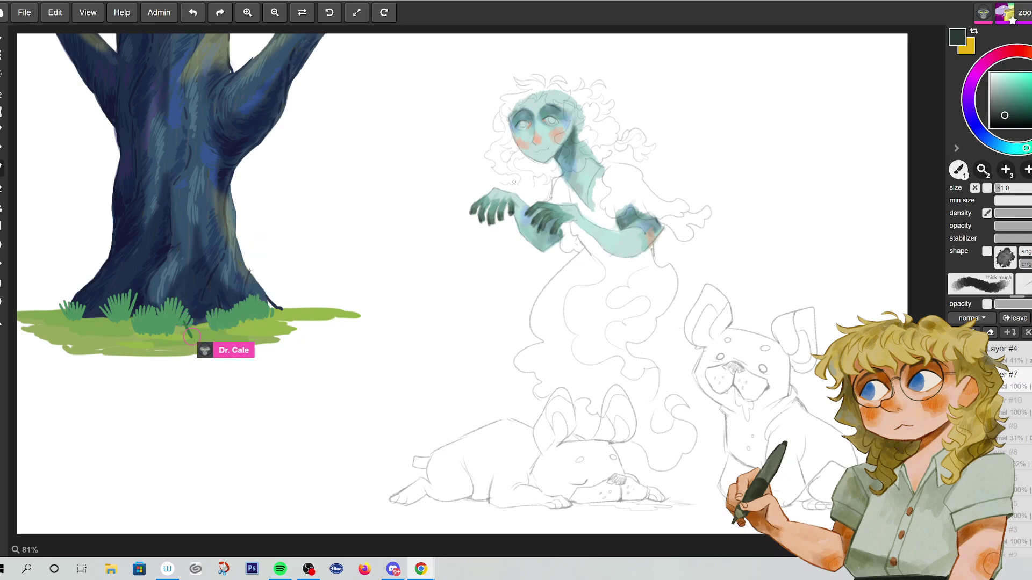
click(1003, 72)
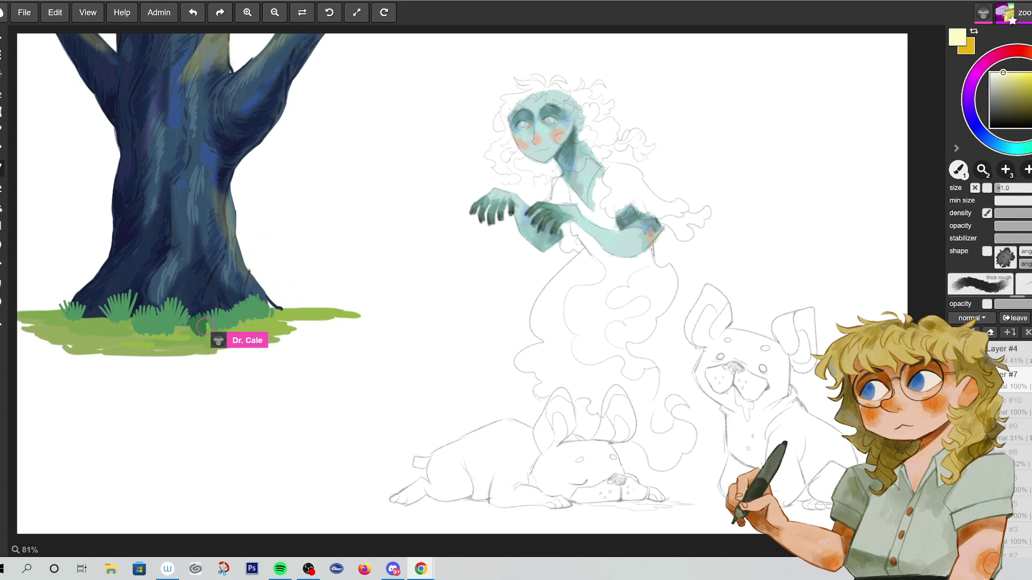
click(1001, 75)
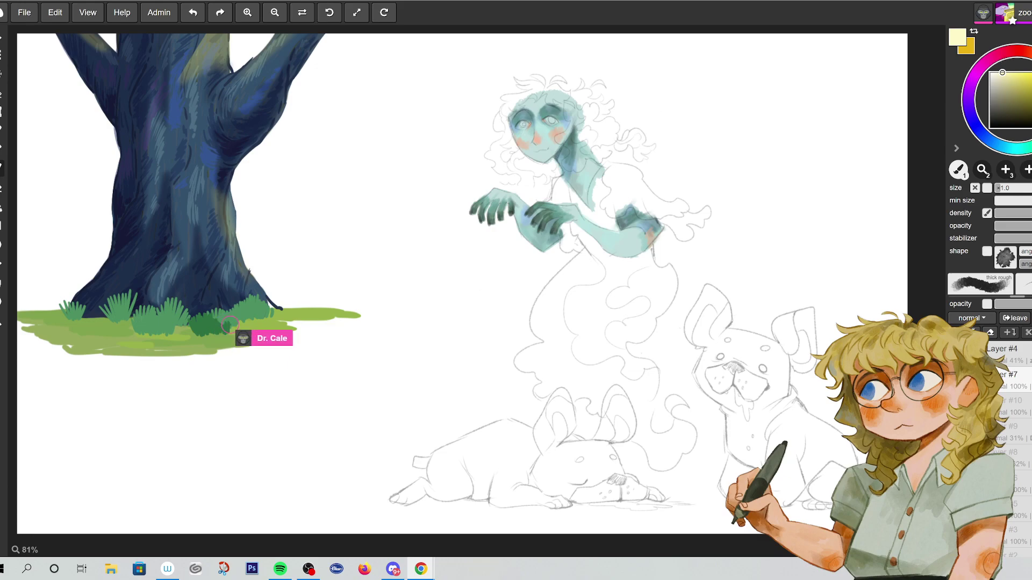
drag(522, 125, 525, 126)
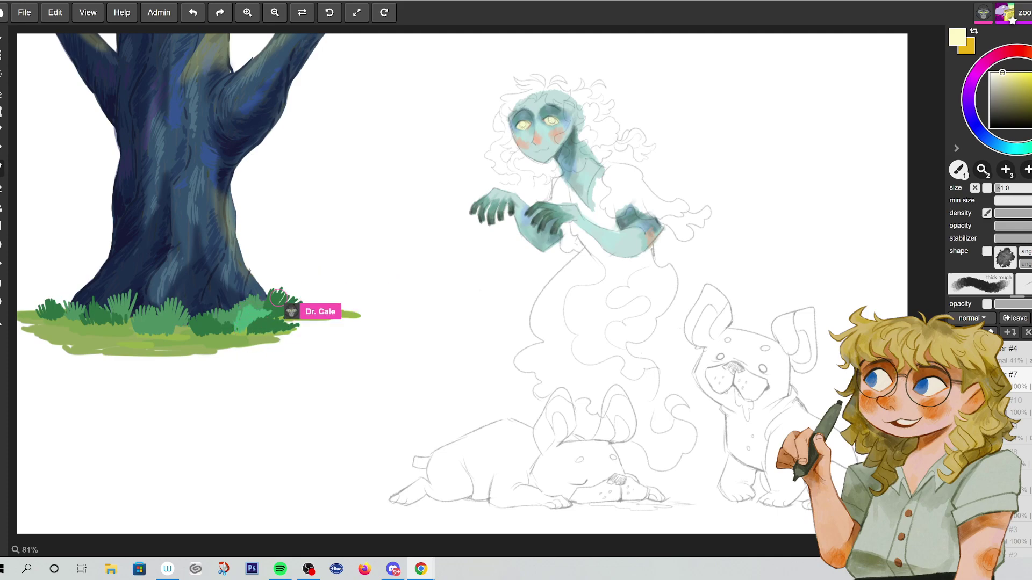
- Paint a red-orange iris into the ghost girl's eye
click(1014, 97)
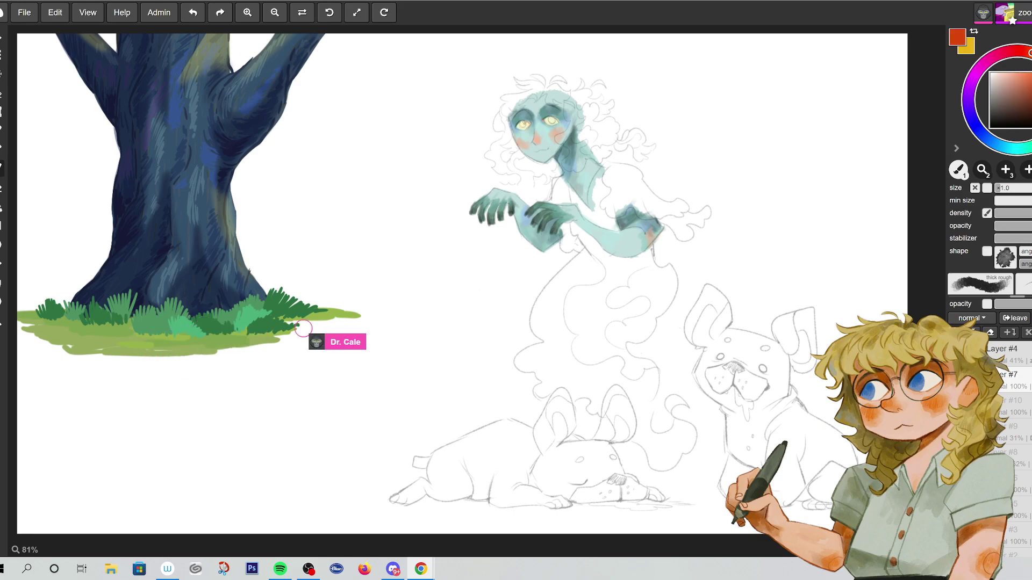
drag(551, 119, 552, 122)
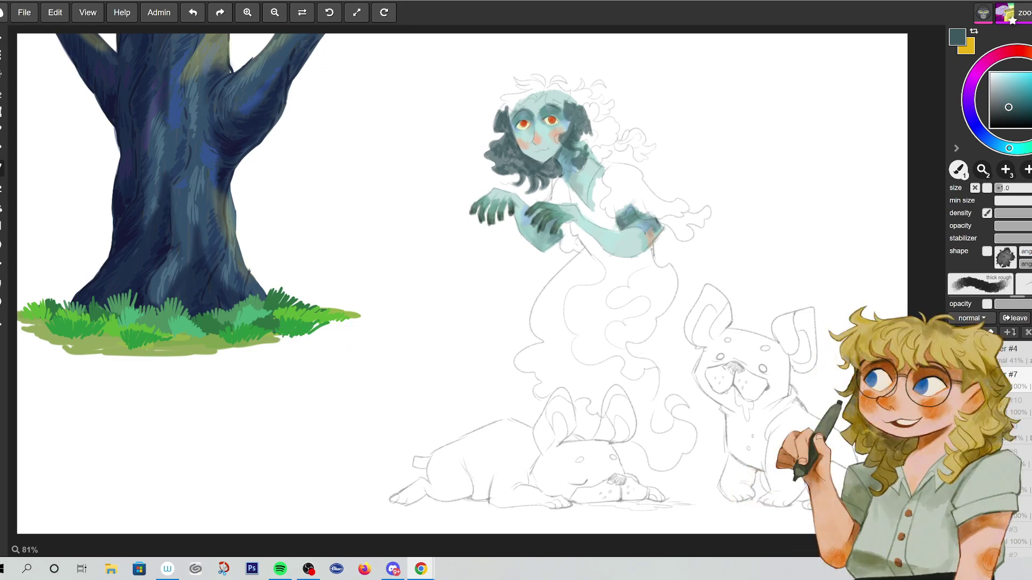
- Fill the right side of the ghost's dark teal hair and extend the curl upward
mouse_move(586, 140)
mouse_down()
mouse_move(601, 160)
mouse_move(611, 154)
mouse_move(598, 154)
mouse_move(610, 156)
mouse_move(596, 149)
mouse_move(603, 137)
mouse_move(592, 152)
mouse_up()
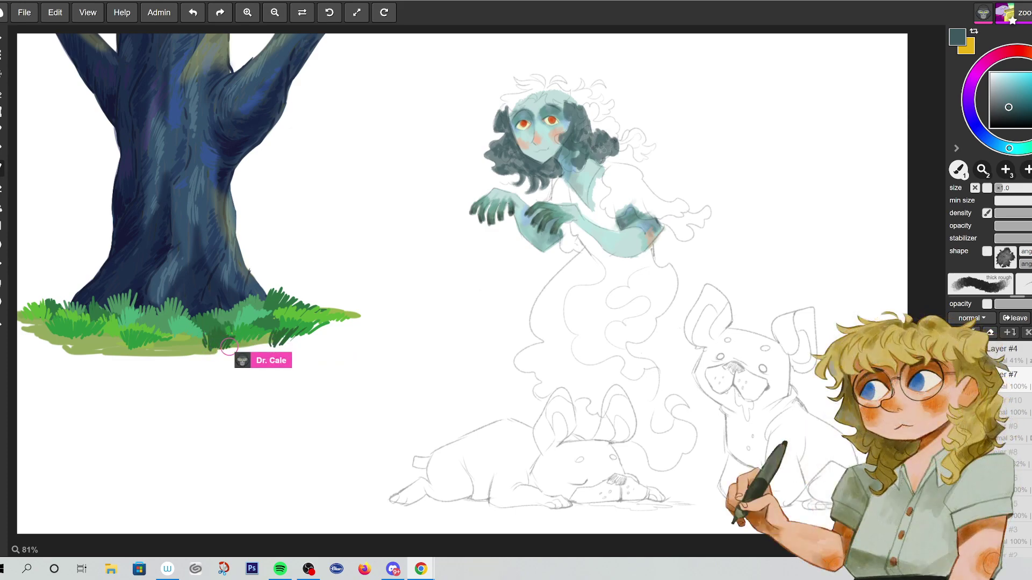
mouse_move(617, 126)
mouse_down()
mouse_move(596, 131)
mouse_move(614, 142)
mouse_move(591, 134)
mouse_up()
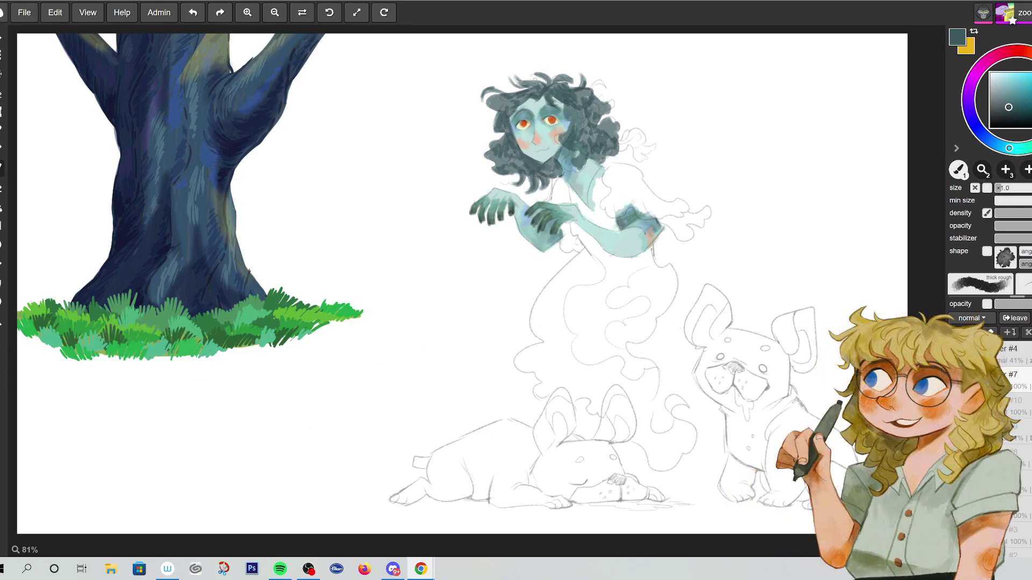
- Paint over the right sketched curl, then add darker teal hair on the left, right cheek and forehead
mouse_move(621, 143)
mouse_down()
mouse_move(634, 150)
mouse_move(627, 133)
mouse_move(645, 129)
mouse_up()
drag(629, 136, 643, 130)
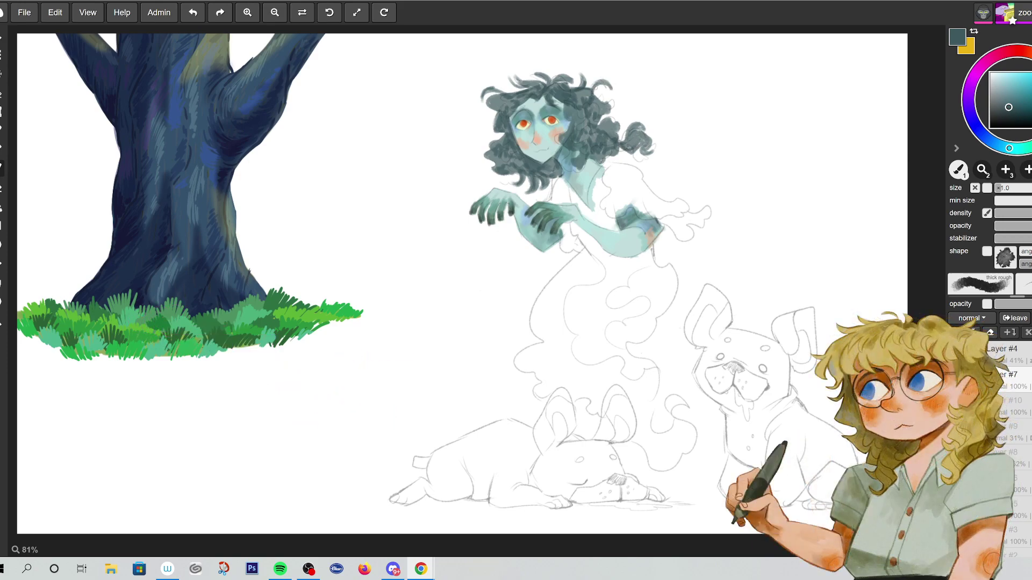
click(1011, 114)
mouse_move(504, 145)
mouse_down()
mouse_move(514, 157)
mouse_move(514, 130)
mouse_up()
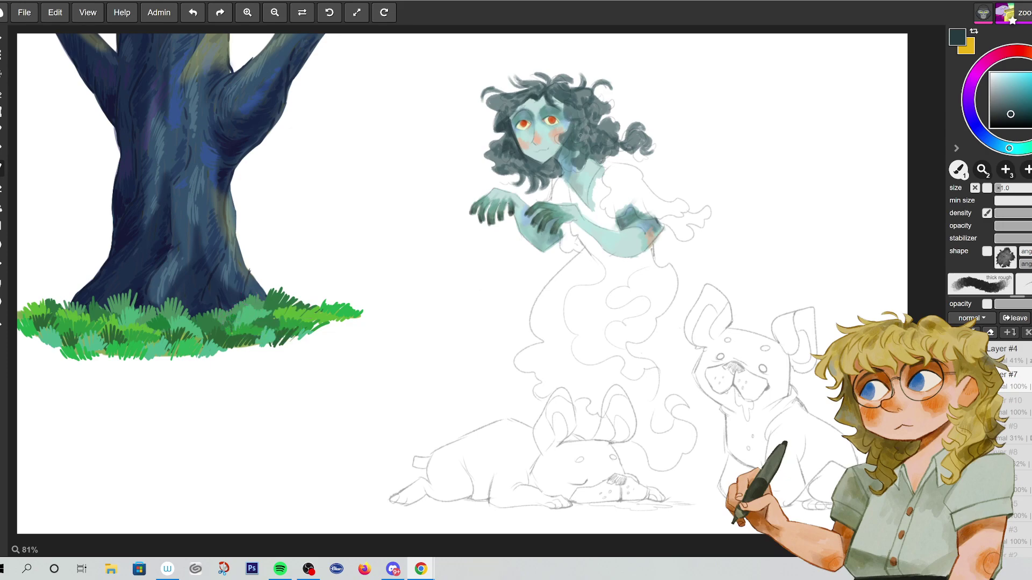
drag(572, 122, 565, 145)
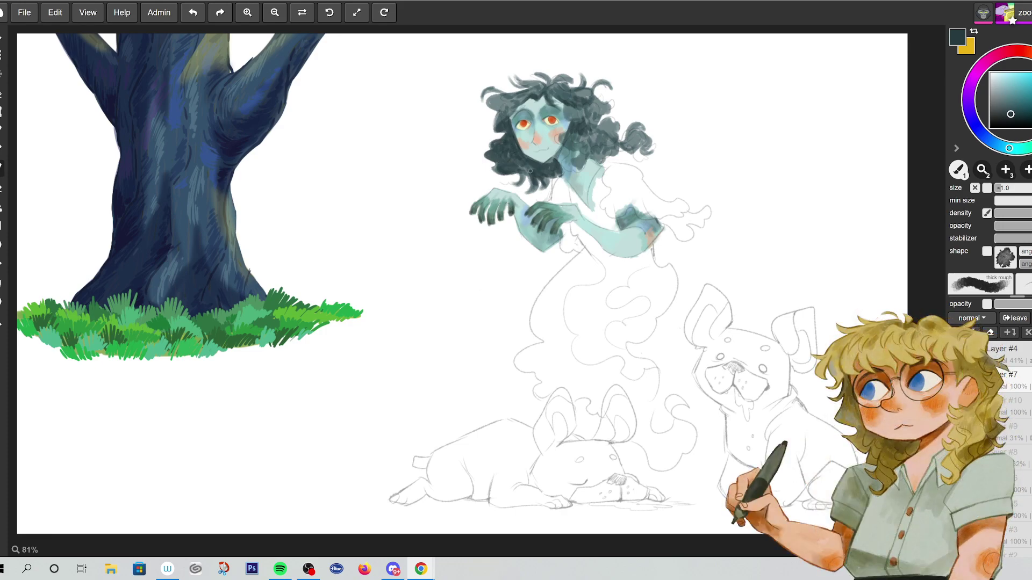
drag(506, 118, 519, 106)
drag(1009, 90, 995, 81)
- Choose pale cyan and wash it over the ghost's lower body, small bulb and tail
click(1024, 148)
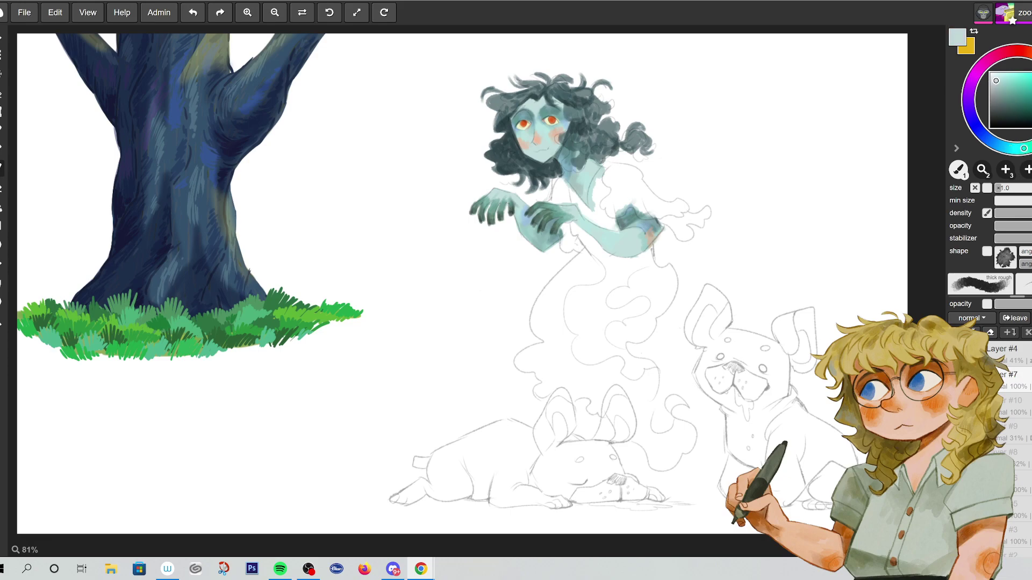
click(997, 72)
drag(999, 82, 998, 72)
click(1030, 147)
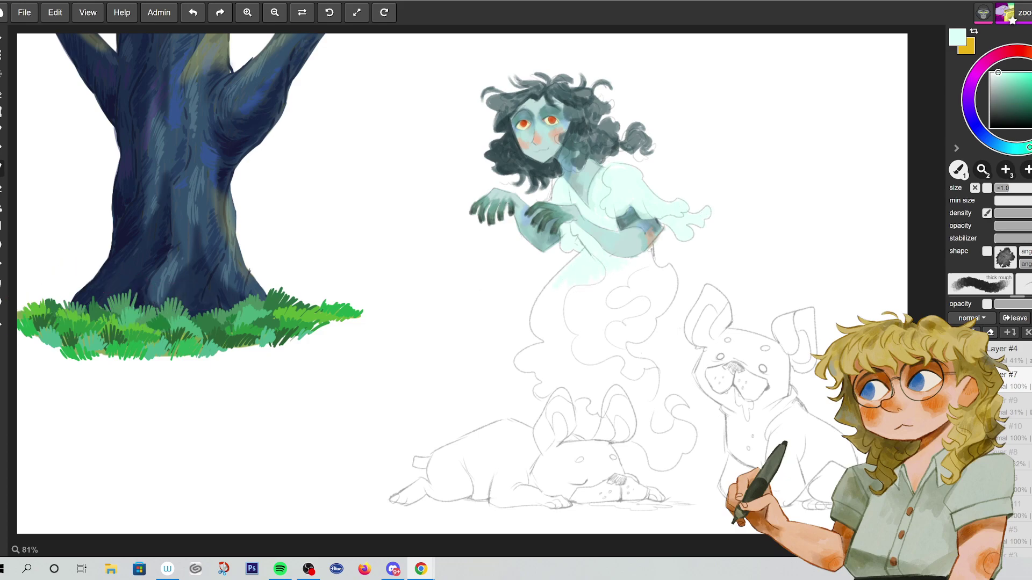
mouse_move(537, 327)
mouse_down()
mouse_move(540, 307)
mouse_move(534, 324)
mouse_up()
mouse_move(568, 278)
mouse_down()
mouse_move(550, 310)
mouse_move(557, 318)
mouse_move(599, 276)
mouse_move(582, 331)
mouse_move(616, 296)
mouse_move(638, 303)
mouse_move(630, 338)
mouse_up()
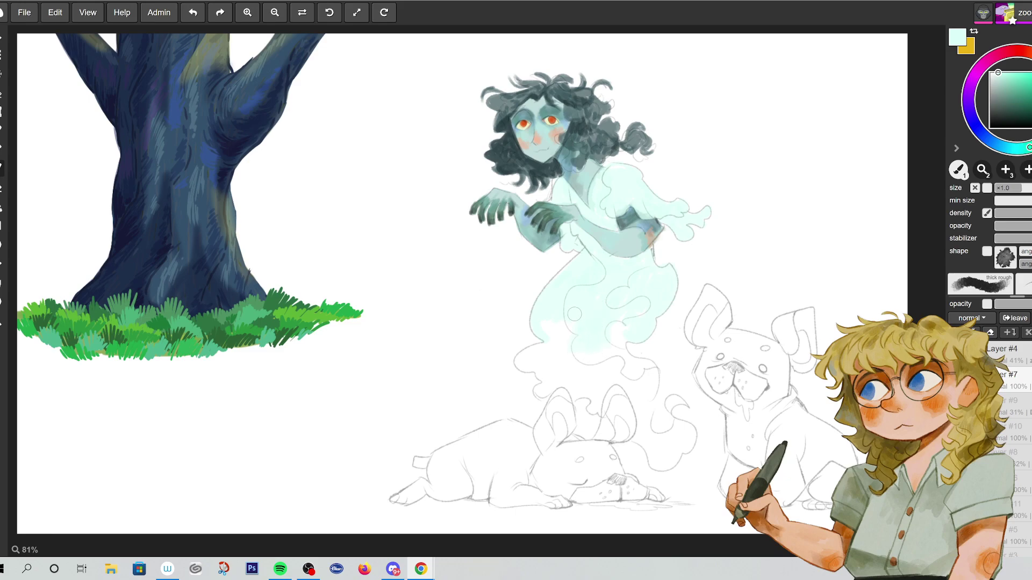
key([)
mouse_move(531, 355)
mouse_down()
mouse_move(558, 342)
mouse_move(538, 370)
mouse_move(545, 393)
mouse_up()
drag(634, 434, 644, 449)
mouse_move(615, 416)
mouse_down()
mouse_move(627, 410)
mouse_move(646, 436)
mouse_up()
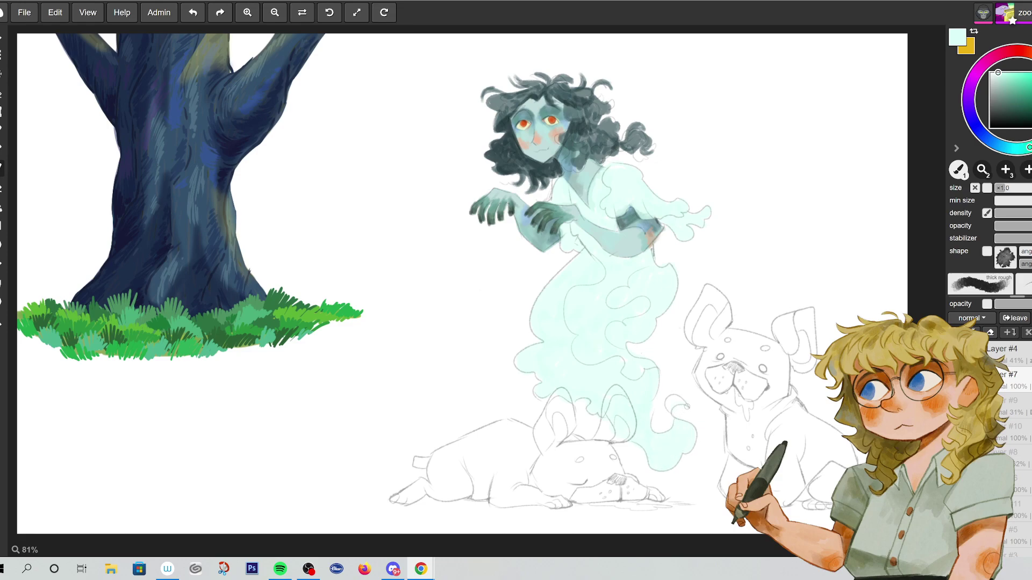
- Shade the ghost's chest in muted teal, then add pale mint over her arm, chest and waist
drag(1006, 85, 1002, 88)
mouse_move(559, 186)
mouse_down()
mouse_move(571, 204)
mouse_move(566, 249)
mouse_move(583, 249)
mouse_up()
click(1001, 81)
drag(562, 227, 575, 238)
drag(554, 201, 564, 200)
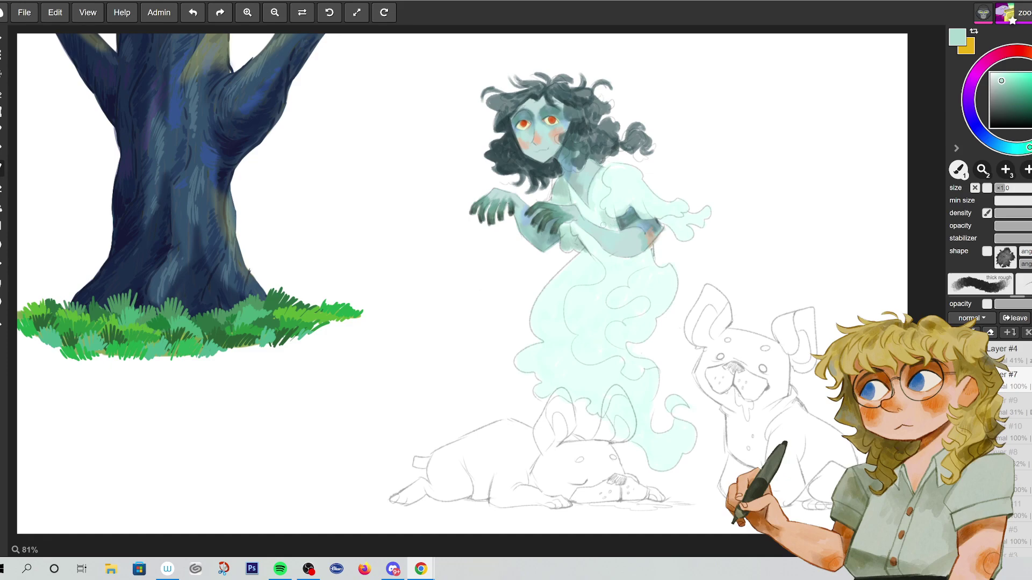
mouse_move(585, 248)
mouse_down()
mouse_move(567, 270)
mouse_move(586, 257)
mouse_move(582, 282)
mouse_move(589, 254)
mouse_up()
click(1003, 75)
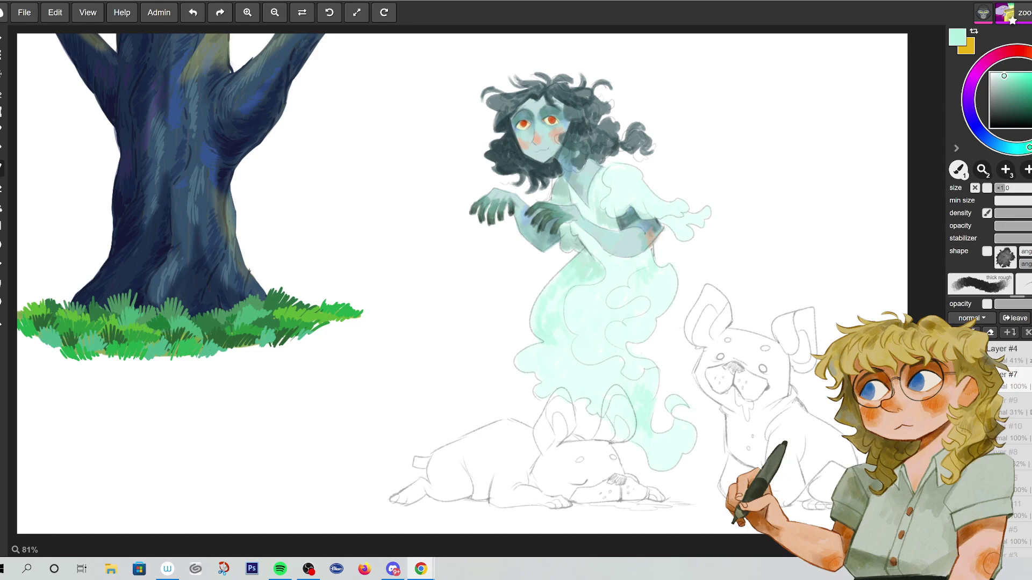
- Load the 'pencil' brush preset and test it with a small scribble beside the ghost's shoulder
scroll(989, 283, up, 6)
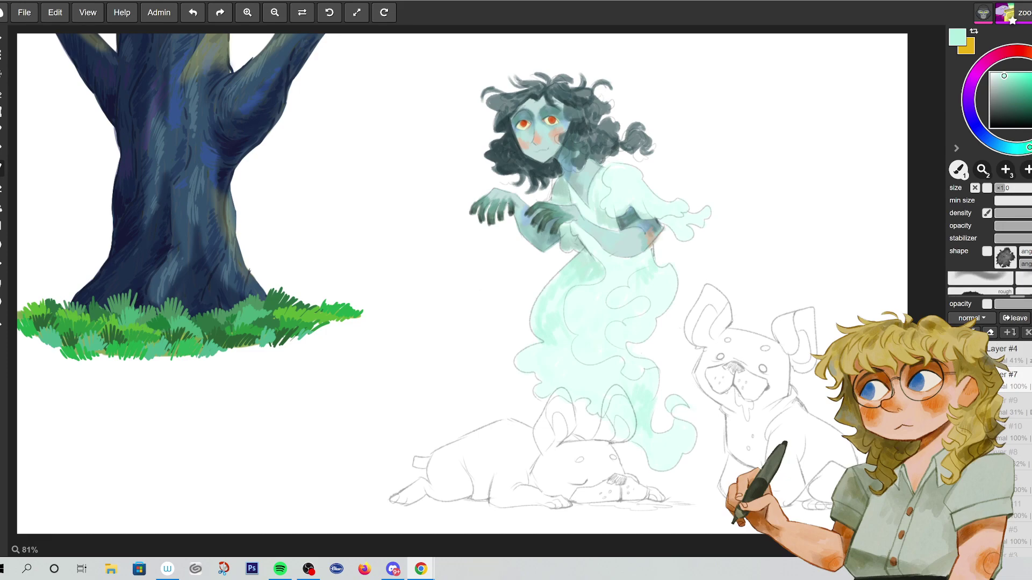
scroll(989, 284, down, 5)
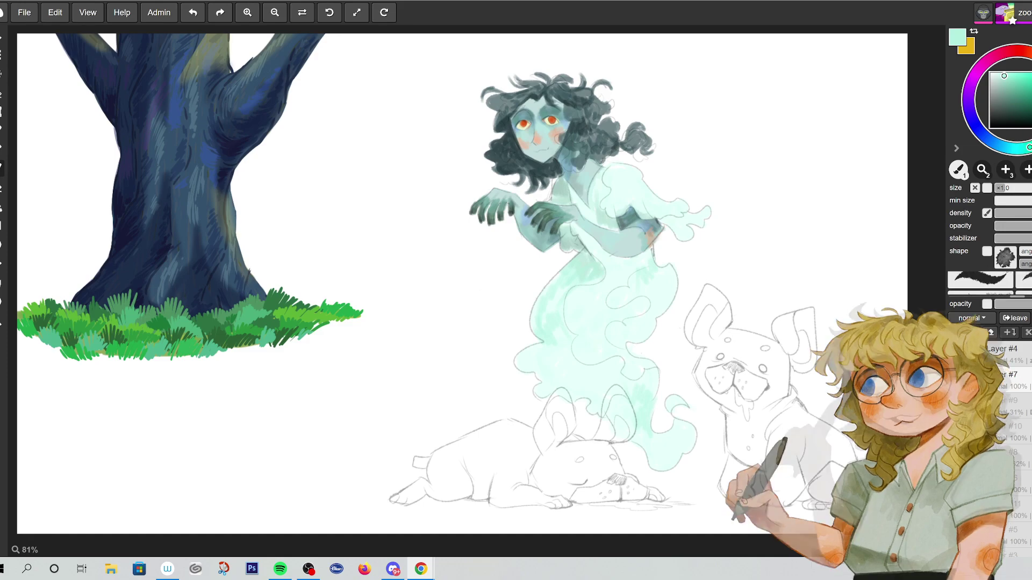
scroll(988, 283, down, 3)
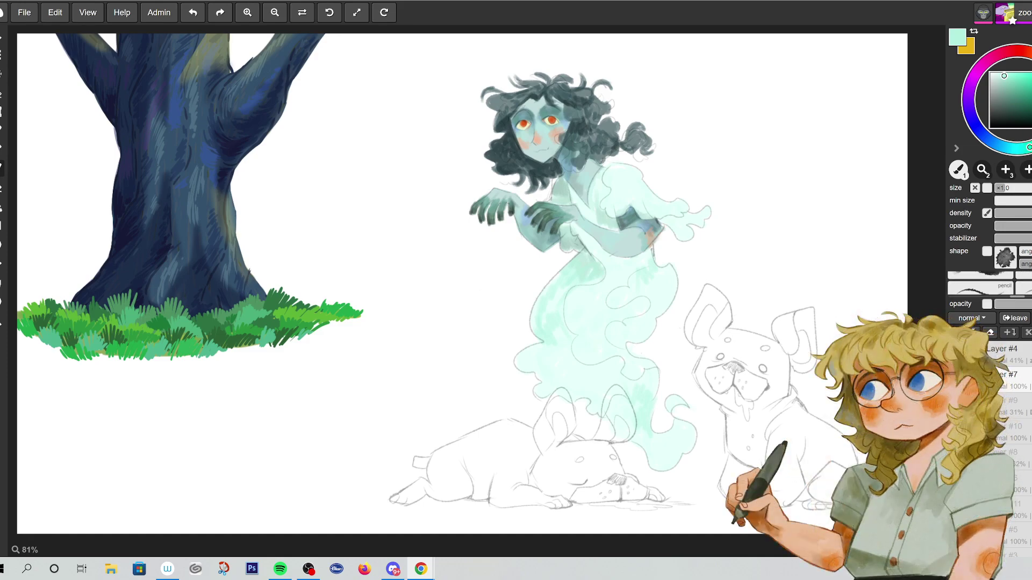
scroll(989, 284, down, 3)
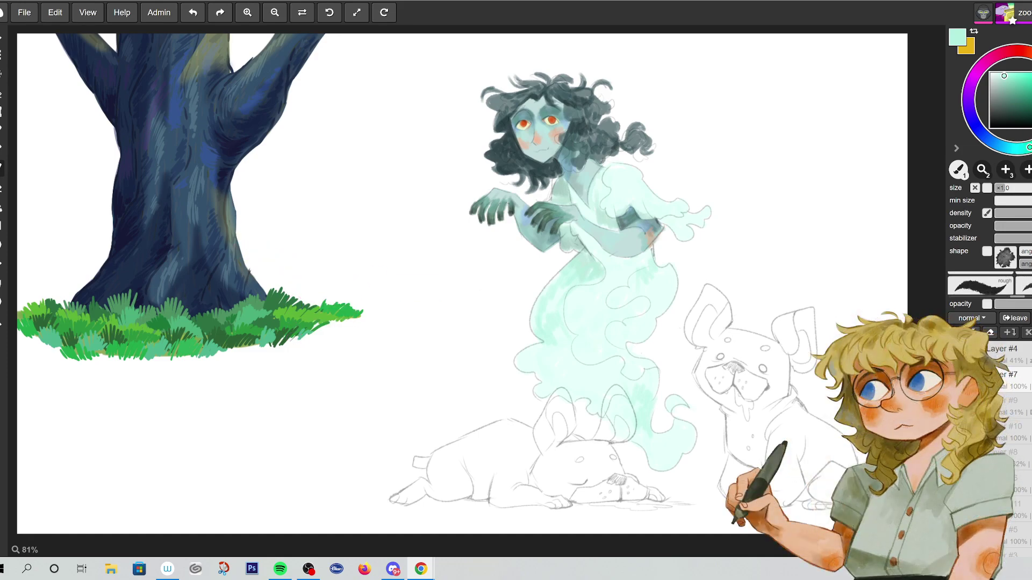
scroll(989, 284, down, 4)
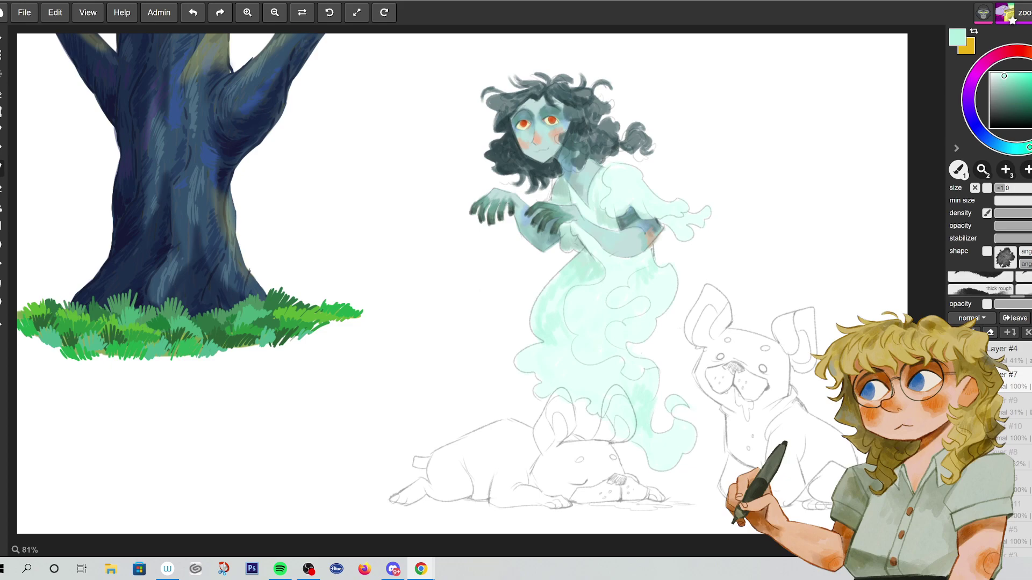
click(990, 287)
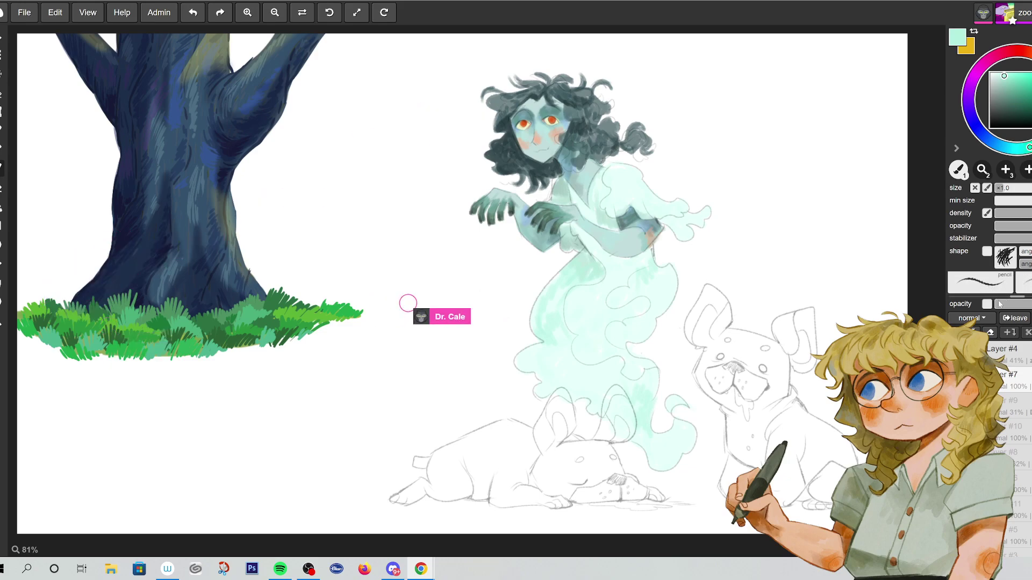
drag(715, 172, 746, 222)
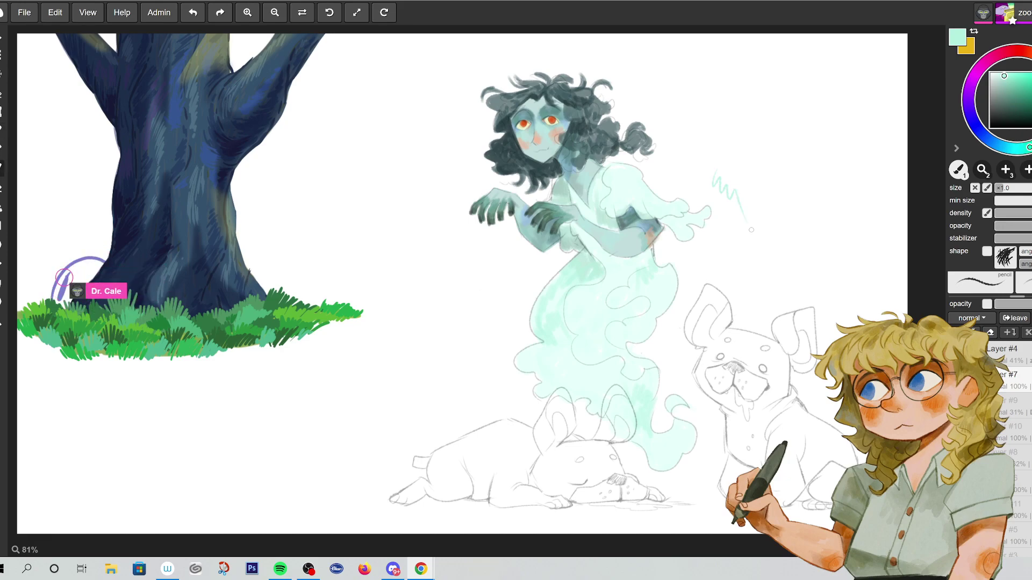
- Undo the scribble, pick dark green, fade Layer #4 to 12% opacity, and outline the ghost's arm
key(ctrl+z)
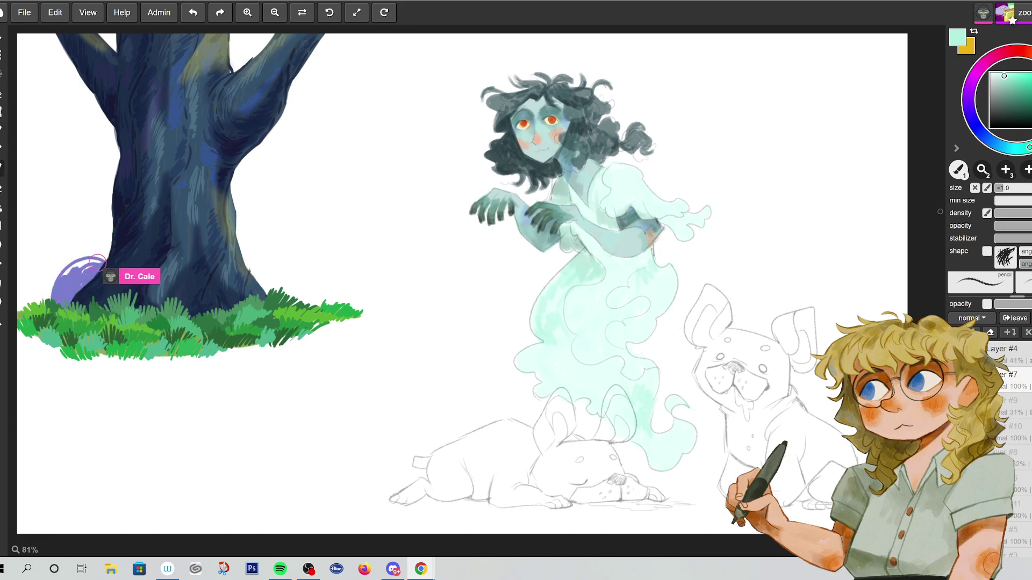
drag(1005, 105, 1008, 118)
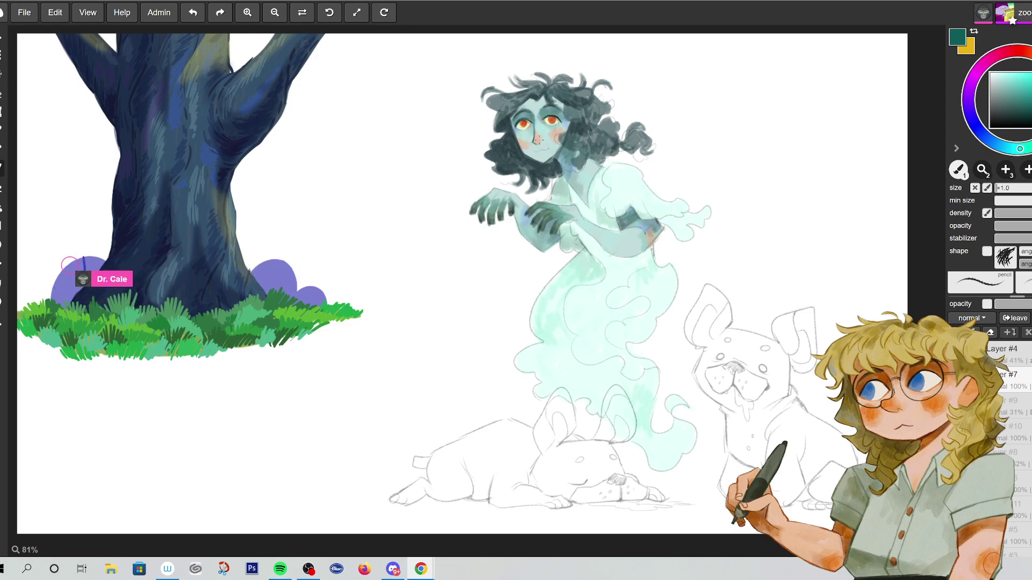
drag(1021, 304, 1006, 303)
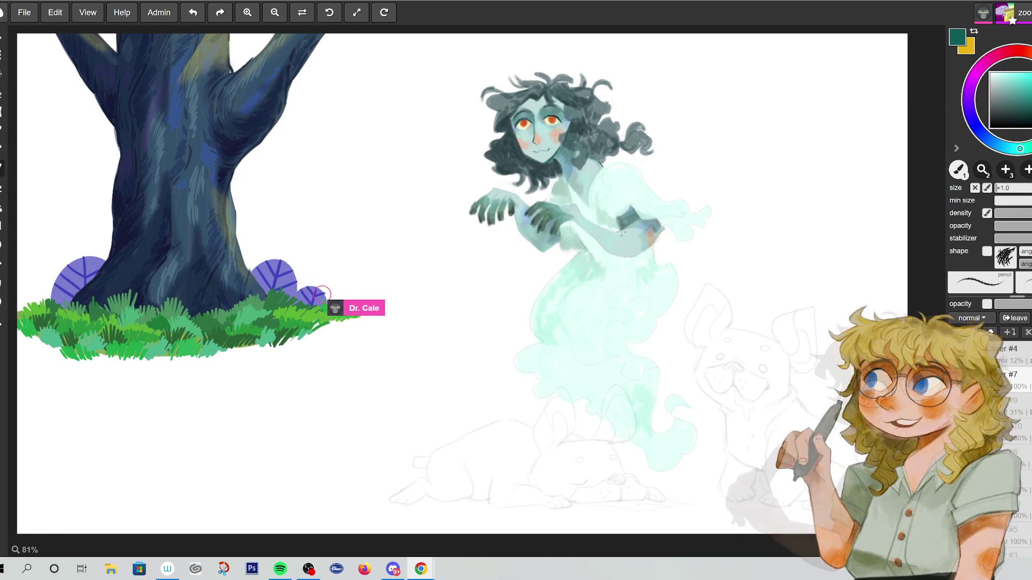
mouse_move(616, 230)
mouse_down()
mouse_move(637, 231)
mouse_move(579, 211)
mouse_up()
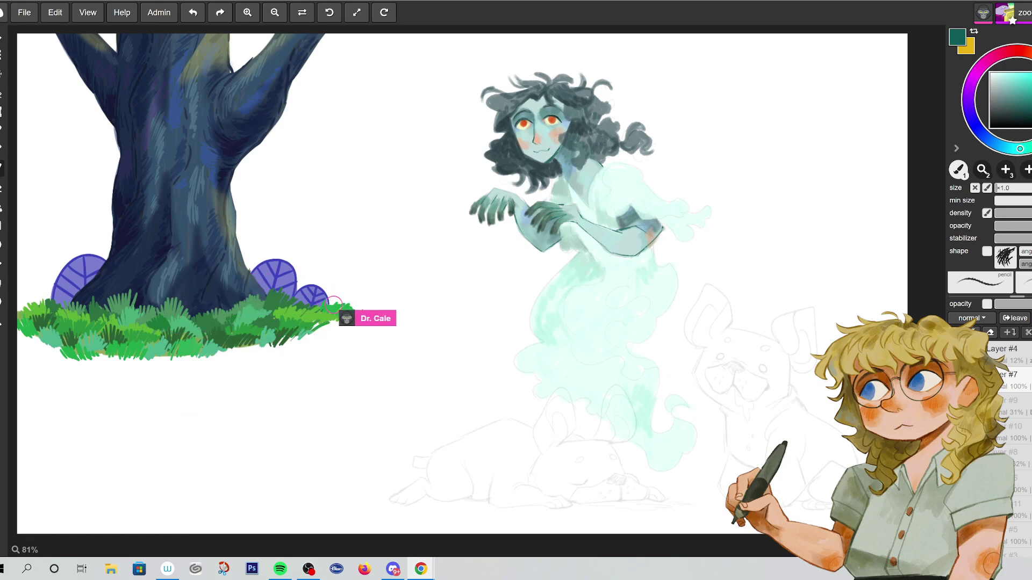
click(1024, 119)
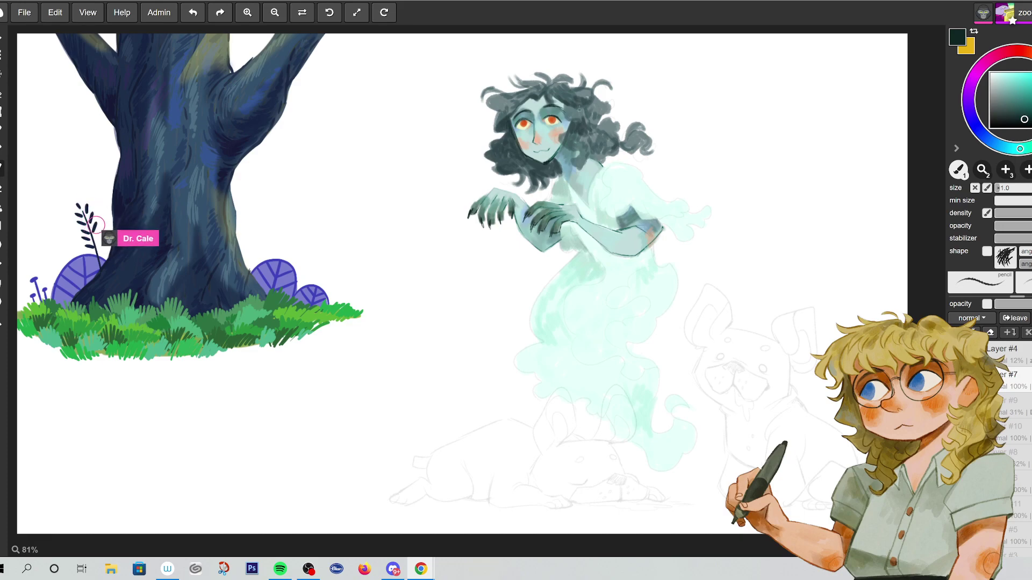
click(1031, 61)
drag(1025, 86, 1021, 87)
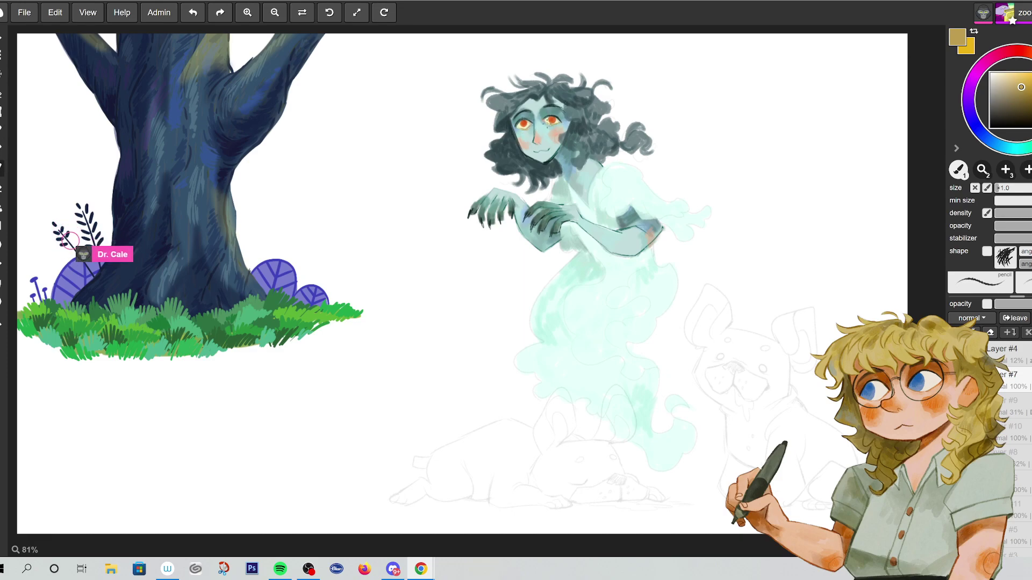
click(1024, 112)
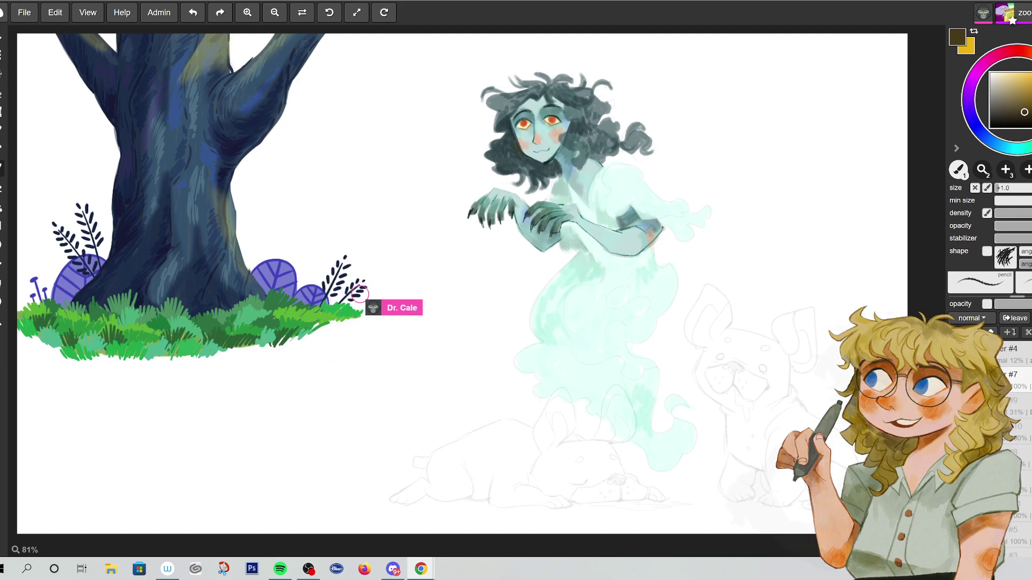
click(1018, 149)
click(1007, 104)
click(1012, 109)
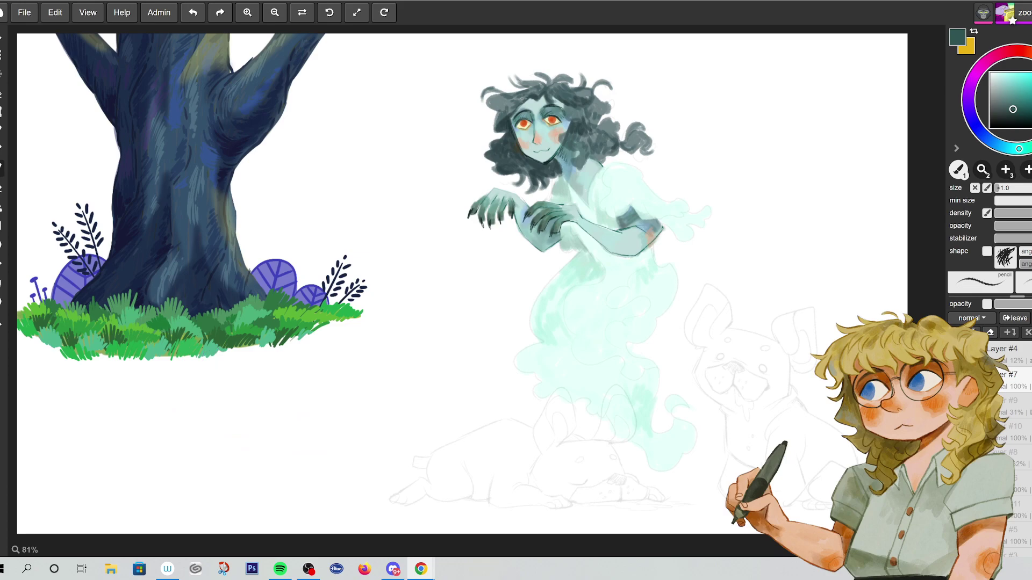
- Pick a saturated bright orange and hatch a blush onto the ghost's cheek
click(1031, 53)
click(1030, 86)
click(1030, 81)
drag(550, 133, 557, 140)
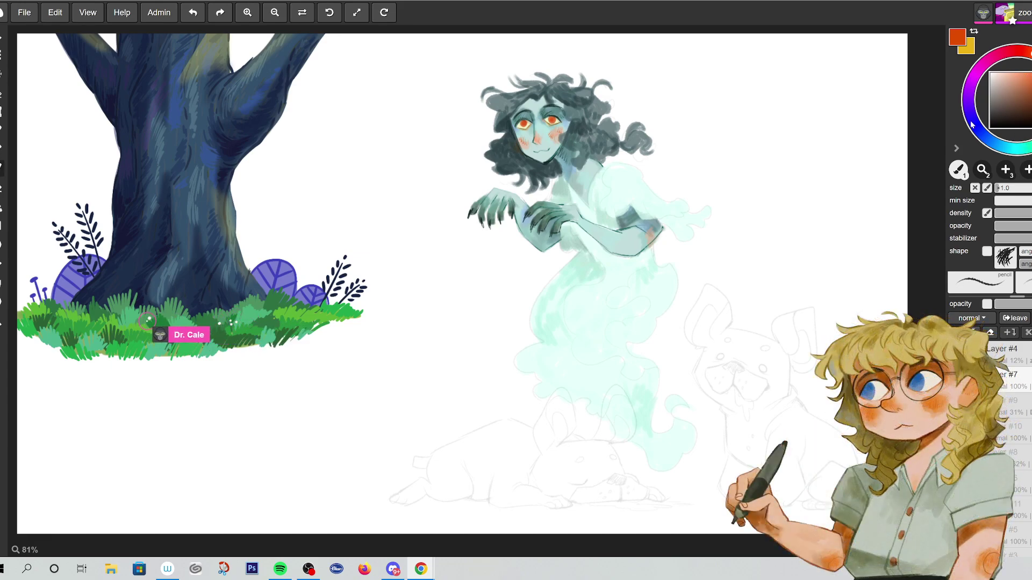
- Switch to dark teal and add thin dark strands to the right hair curl
click(1026, 96)
click(1025, 149)
click(1008, 107)
drag(1008, 108, 1009, 107)
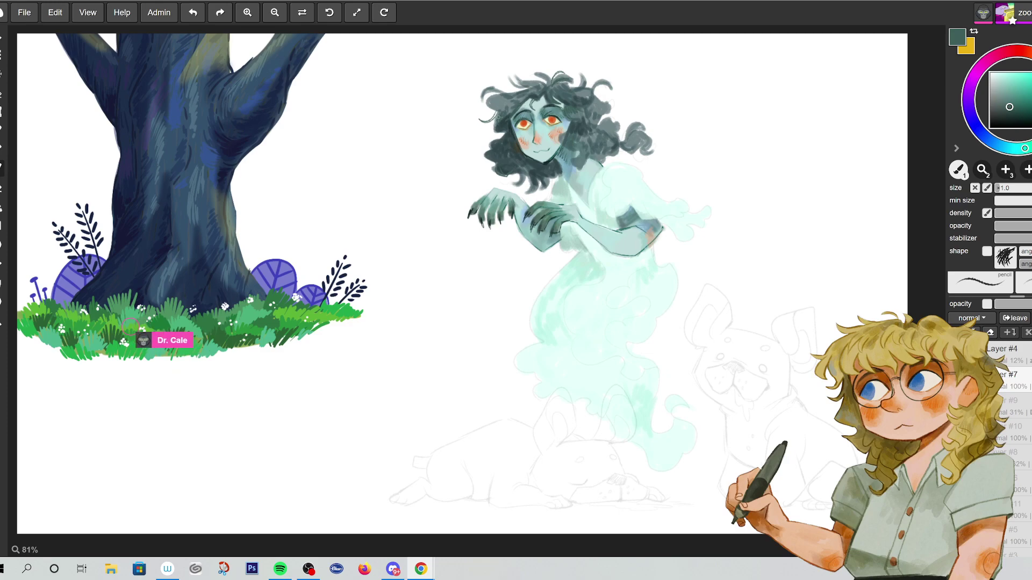
mouse_move(627, 127)
mouse_down()
mouse_move(642, 117)
mouse_move(651, 132)
mouse_up()
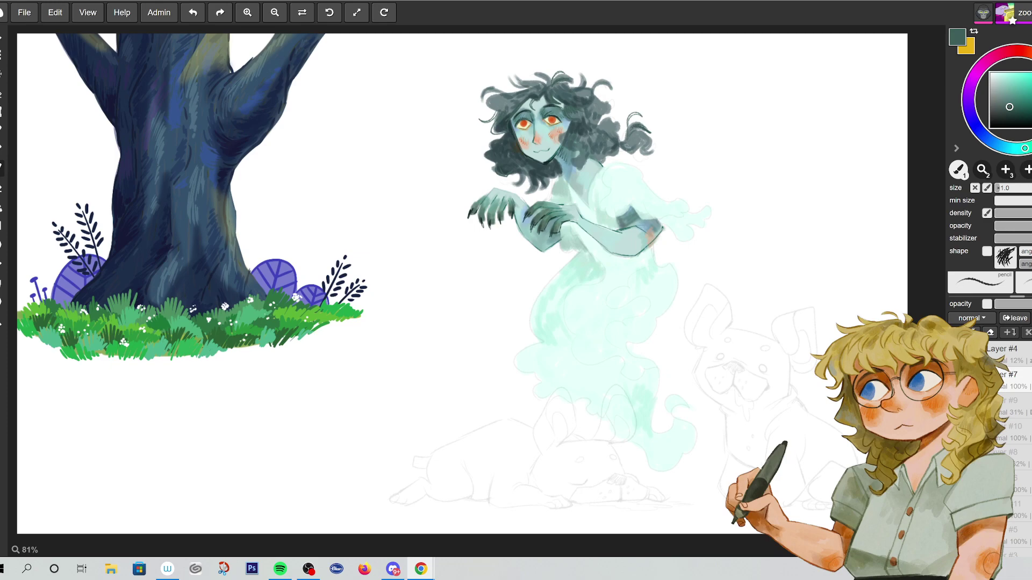
drag(1006, 101, 1003, 114)
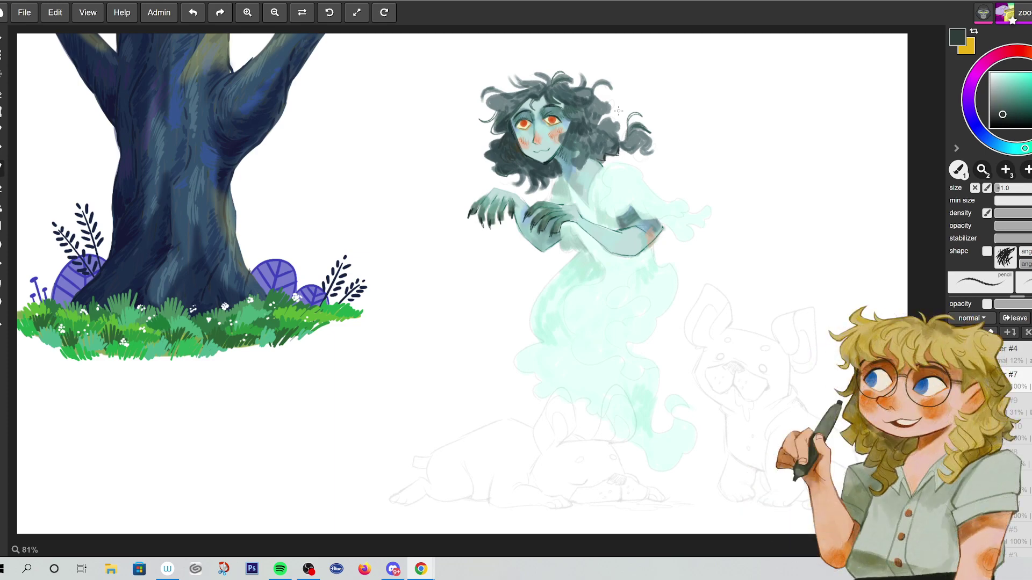
- In light teal, outline the ghost's right edge, dress ruffle, tail bottom, tail tip and skirt fold
drag(1020, 93, 1006, 82)
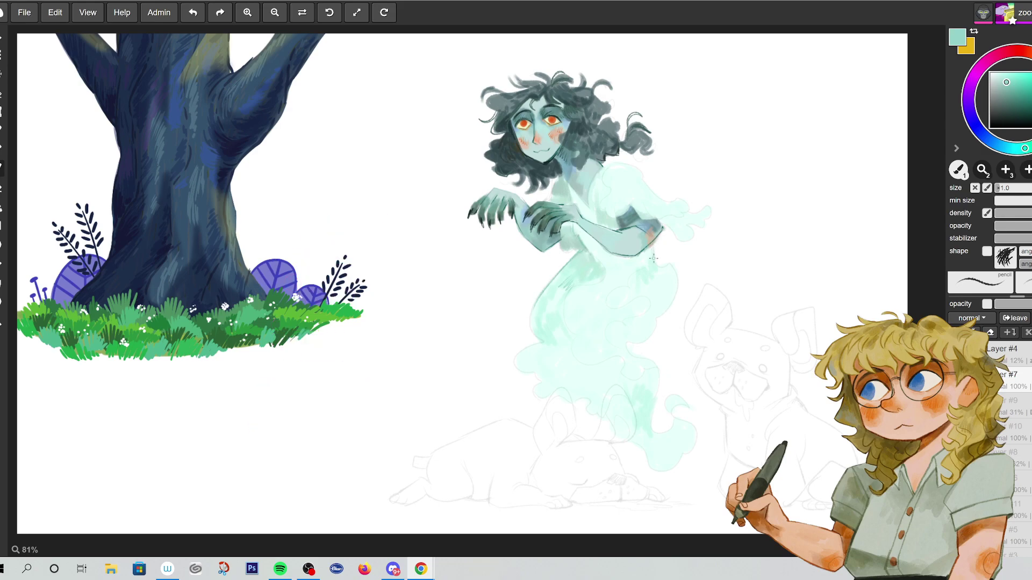
mouse_move(667, 264)
mouse_down()
mouse_move(678, 298)
mouse_move(591, 343)
mouse_move(640, 373)
mouse_move(644, 355)
mouse_move(624, 342)
mouse_move(656, 319)
mouse_up()
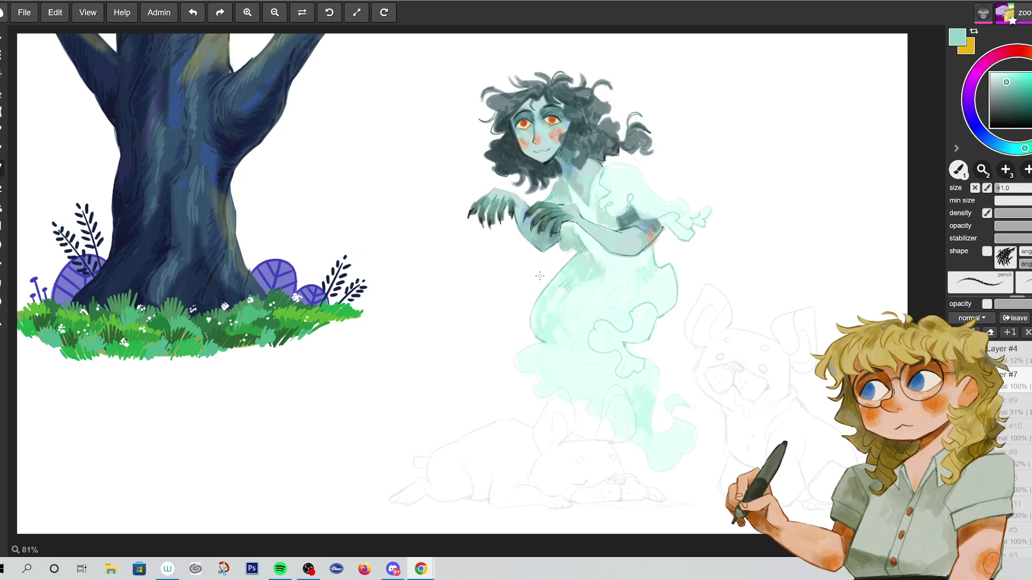
mouse_move(545, 341)
mouse_down()
mouse_move(519, 370)
mouse_move(543, 362)
mouse_move(541, 372)
mouse_up()
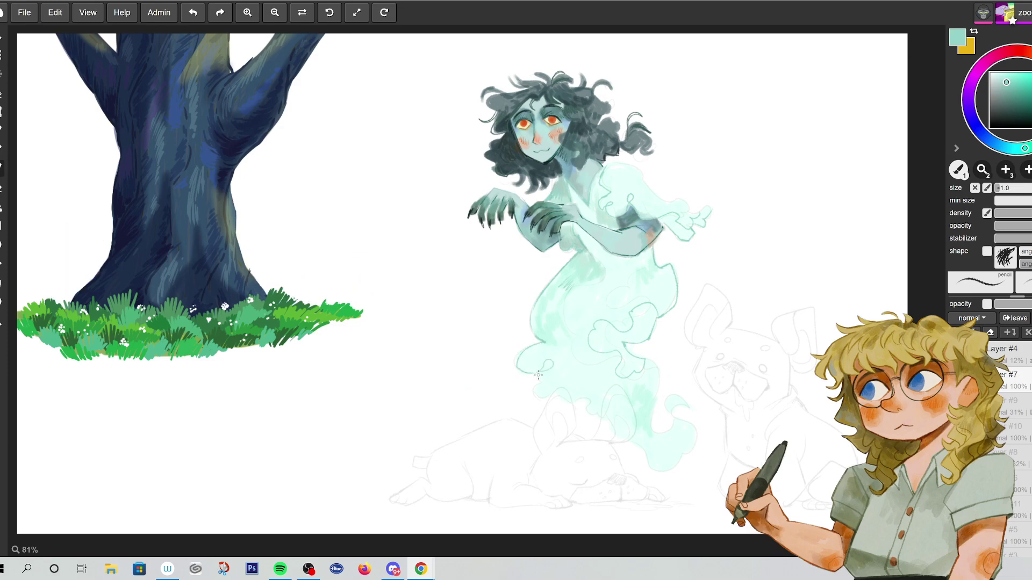
drag(652, 425, 649, 356)
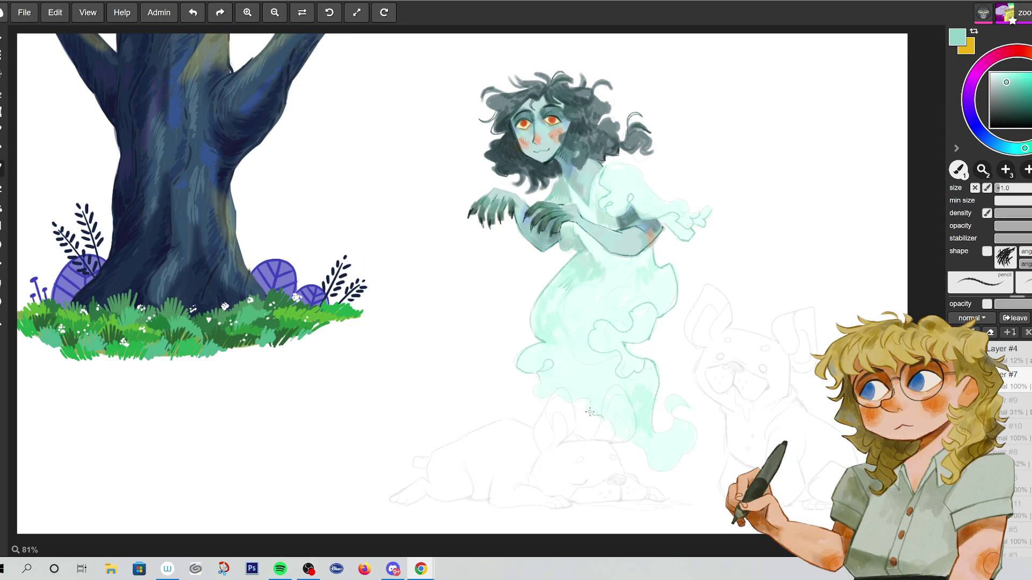
drag(578, 392, 537, 396)
mouse_move(673, 468)
mouse_down()
mouse_move(677, 443)
mouse_move(693, 450)
mouse_move(696, 426)
mouse_up()
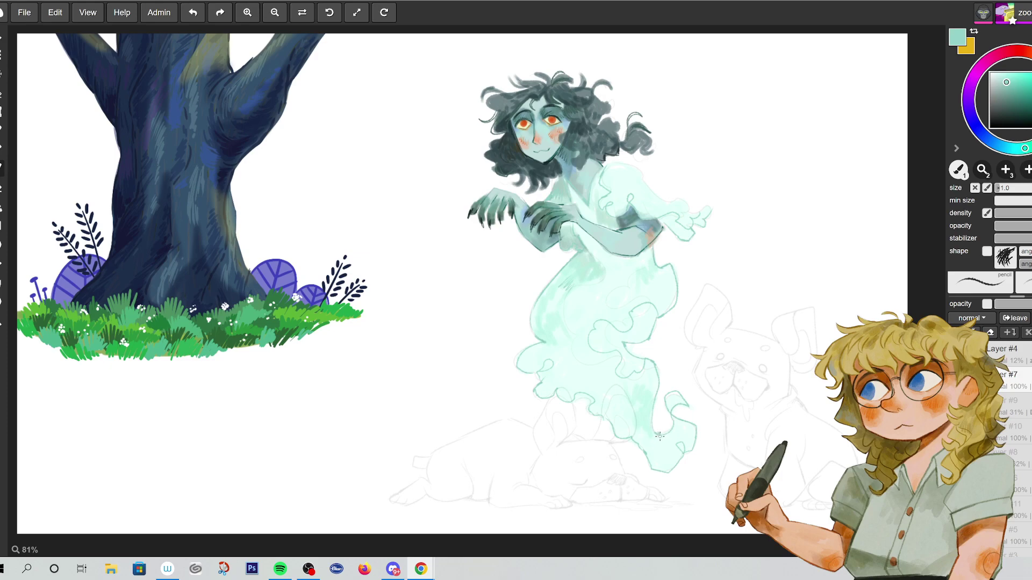
mouse_move(584, 334)
mouse_down()
mouse_move(557, 319)
mouse_move(572, 295)
mouse_up()
click(1005, 109)
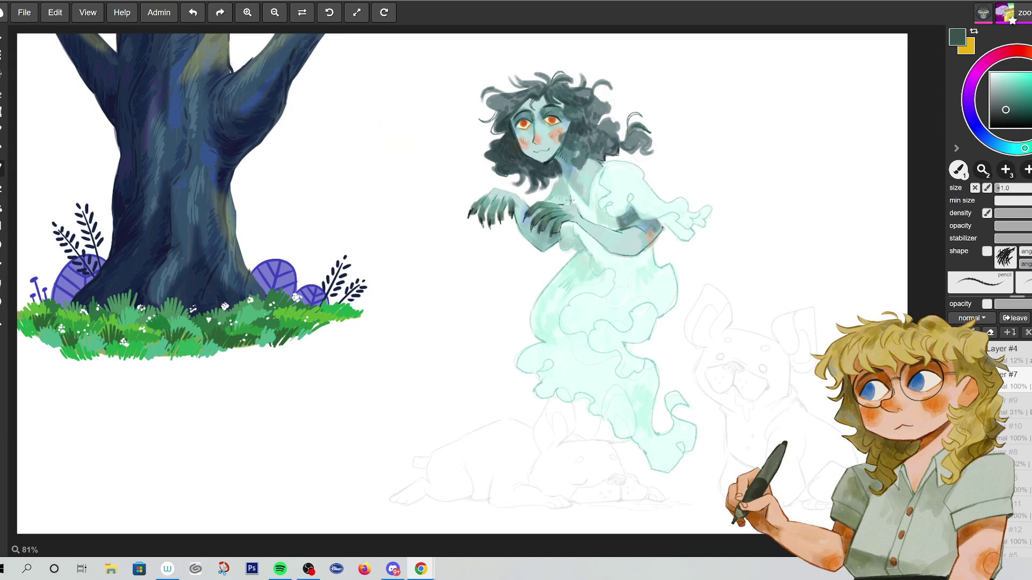
click(1006, 93)
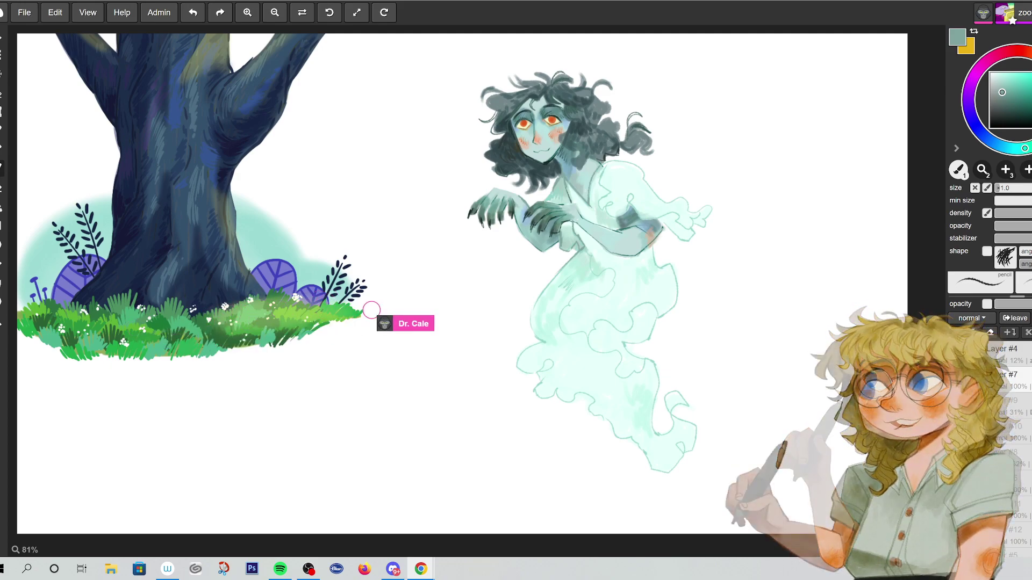
- Darken the painting colour to a dark slate teal in the colour picker square
drag(1004, 103, 1009, 123)
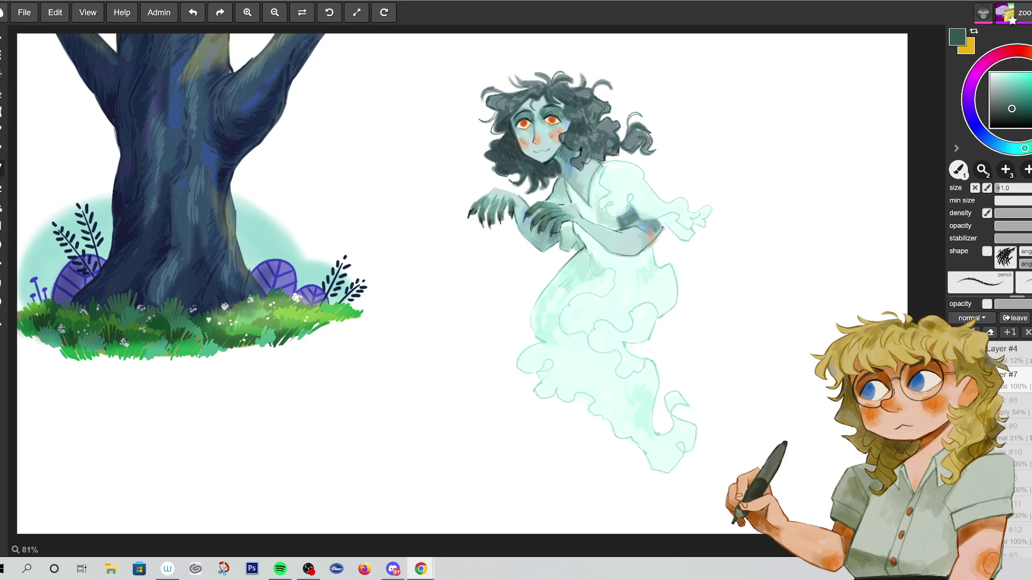
- Switch to a near-black colour and sketch a thin car outline right of the tree
drag(1011, 109, 1009, 117)
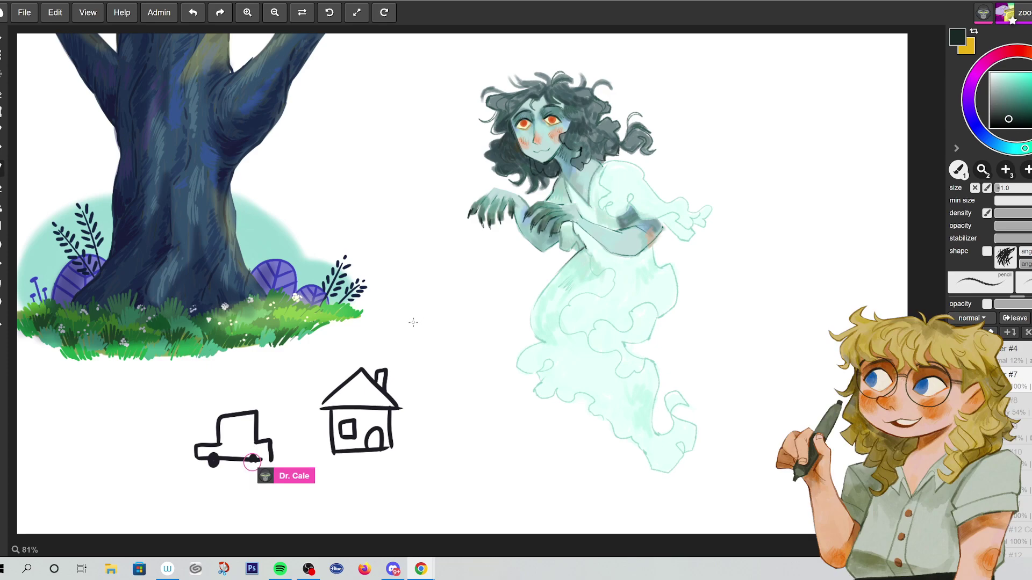
mouse_move(473, 285)
mouse_down()
mouse_move(426, 294)
mouse_move(412, 323)
mouse_move(385, 327)
mouse_move(382, 340)
mouse_move(435, 338)
mouse_up()
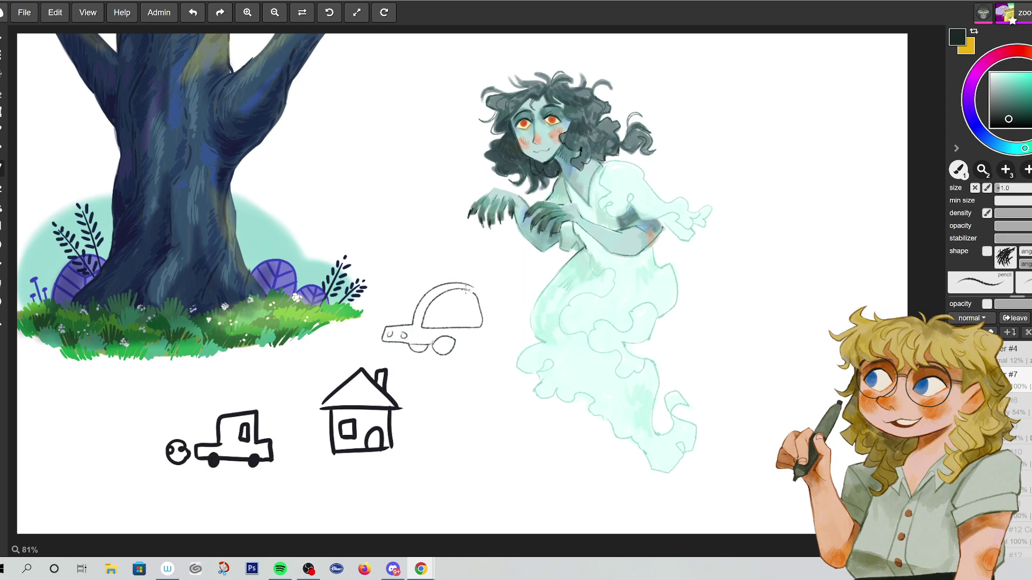
drag(499, 326, 493, 341)
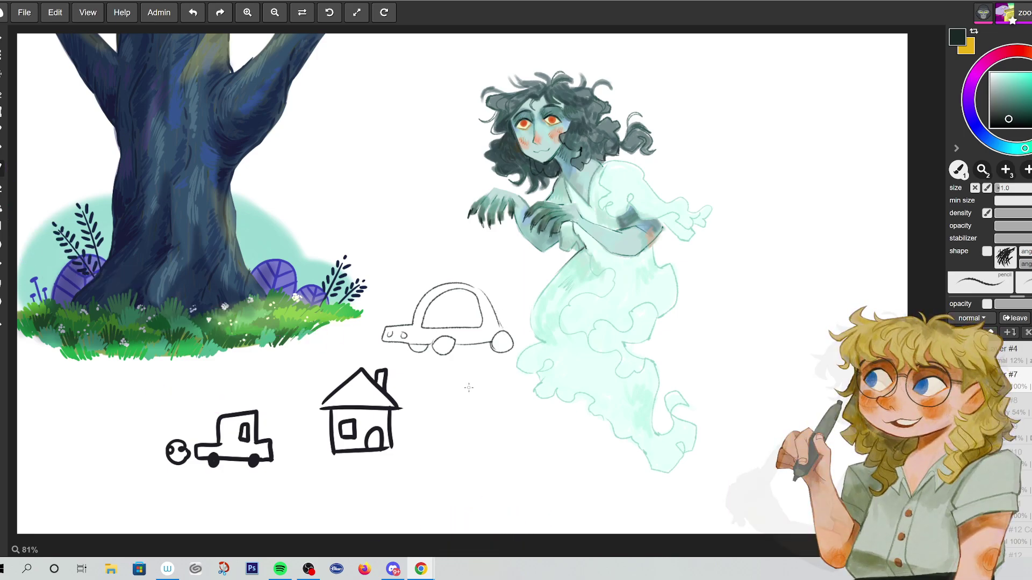
- Erase the front and rest of the grey car sketch, then return to the brush
key(e)
mouse_move(402, 326)
mouse_down()
mouse_move(437, 308)
mouse_move(393, 353)
mouse_move(440, 329)
mouse_up()
mouse_move(474, 293)
mouse_down()
mouse_move(497, 284)
mouse_move(485, 265)
mouse_up()
key(b)
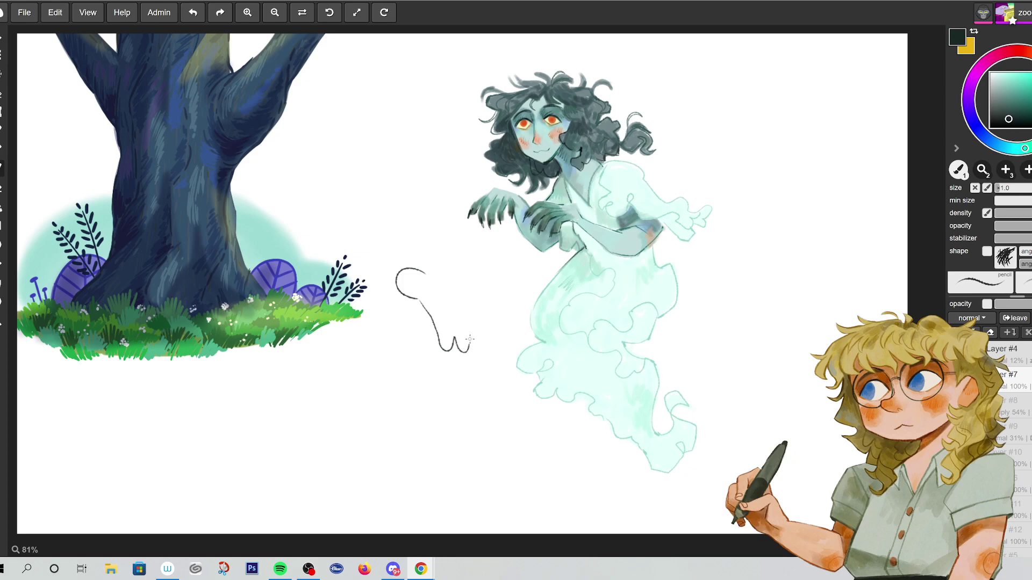
- Finish the small animal's outline and second eye, move the ghost upper-right, and hide Layer #4
mouse_move(499, 348)
mouse_down()
mouse_move(520, 338)
mouse_move(533, 347)
mouse_move(538, 319)
mouse_move(513, 296)
mouse_move(478, 291)
mouse_move(460, 248)
mouse_move(454, 269)
mouse_move(430, 267)
mouse_up()
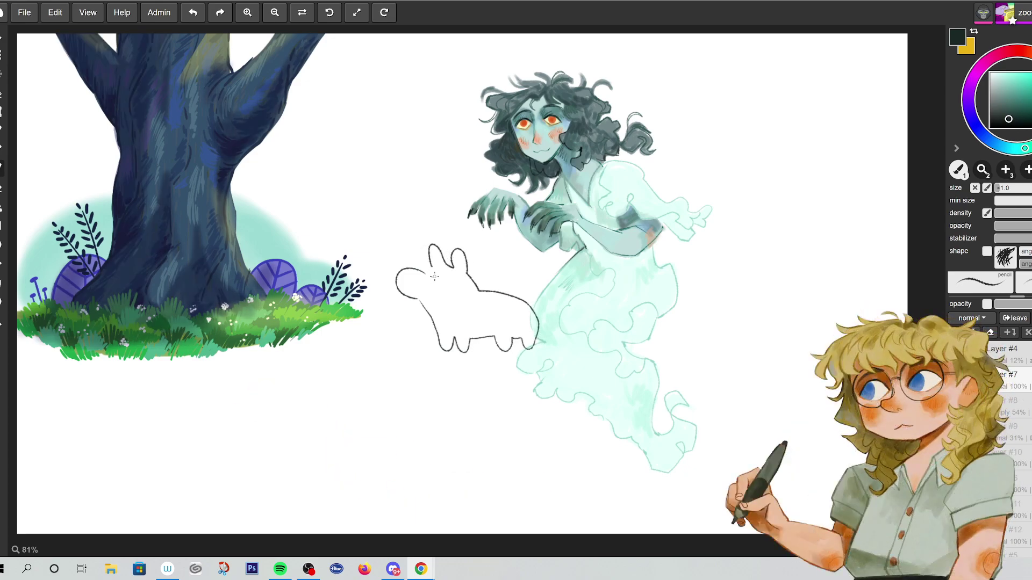
click(446, 284)
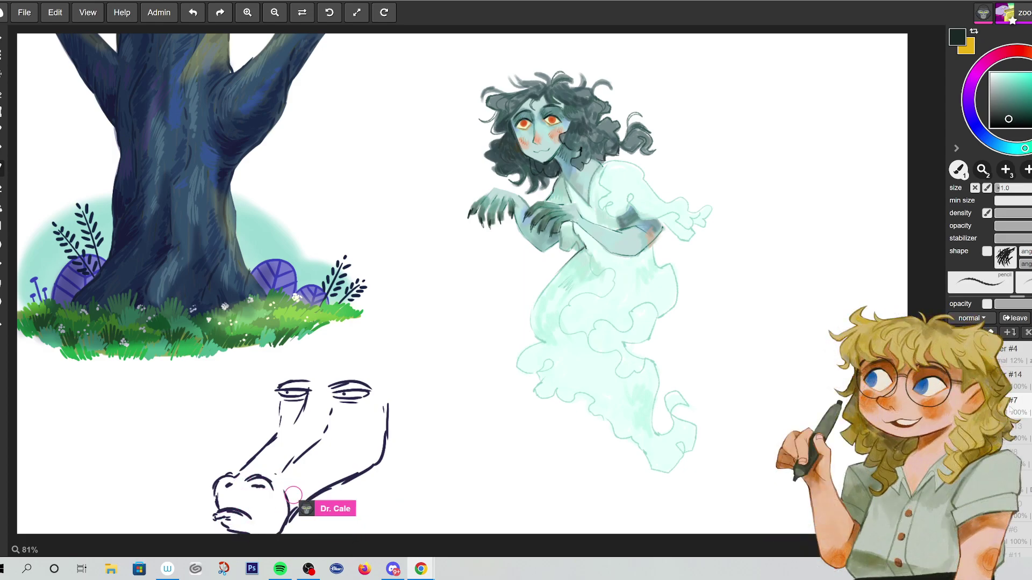
key(v)
drag(596, 242, 784, 215)
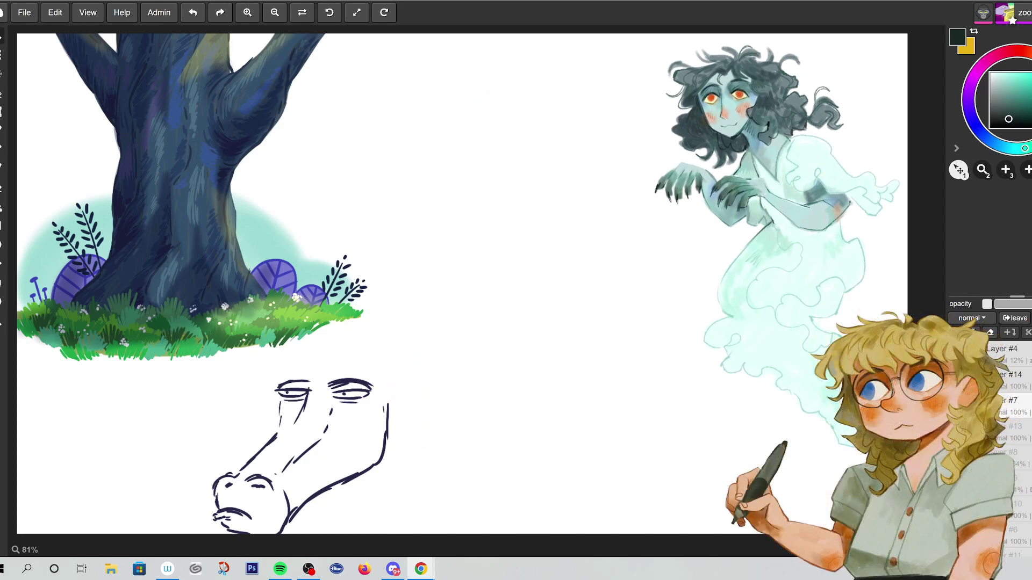
drag(819, 184, 817, 180)
click(1, 165)
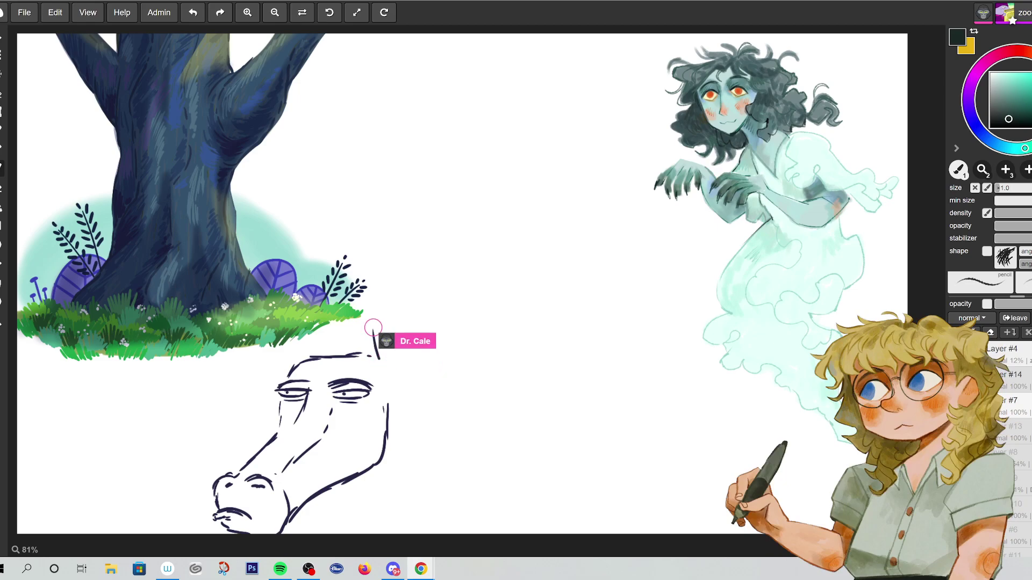
click(1025, 354)
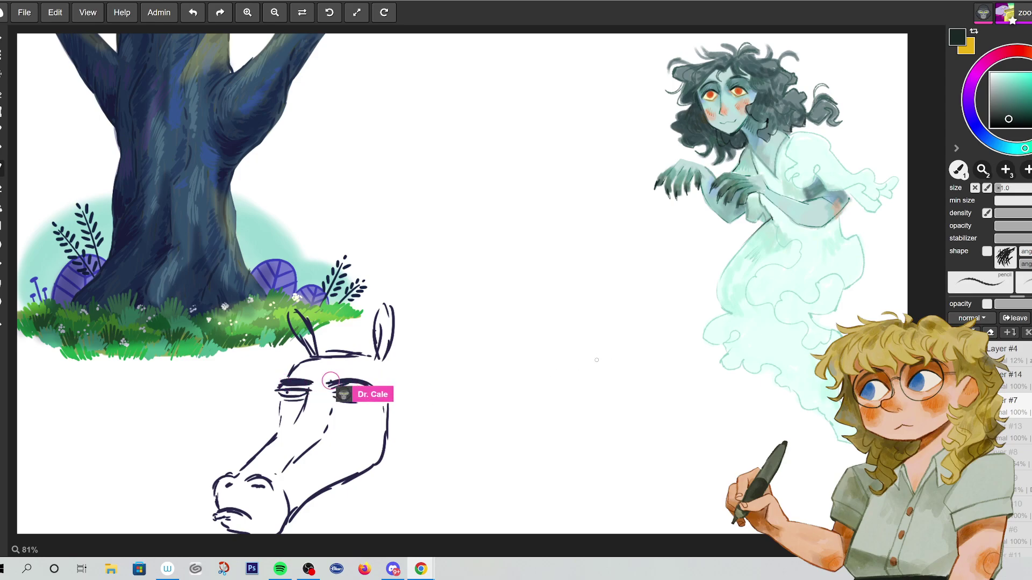
- Draw two eyes with eyebrows for a second horse face
drag(562, 366, 595, 367)
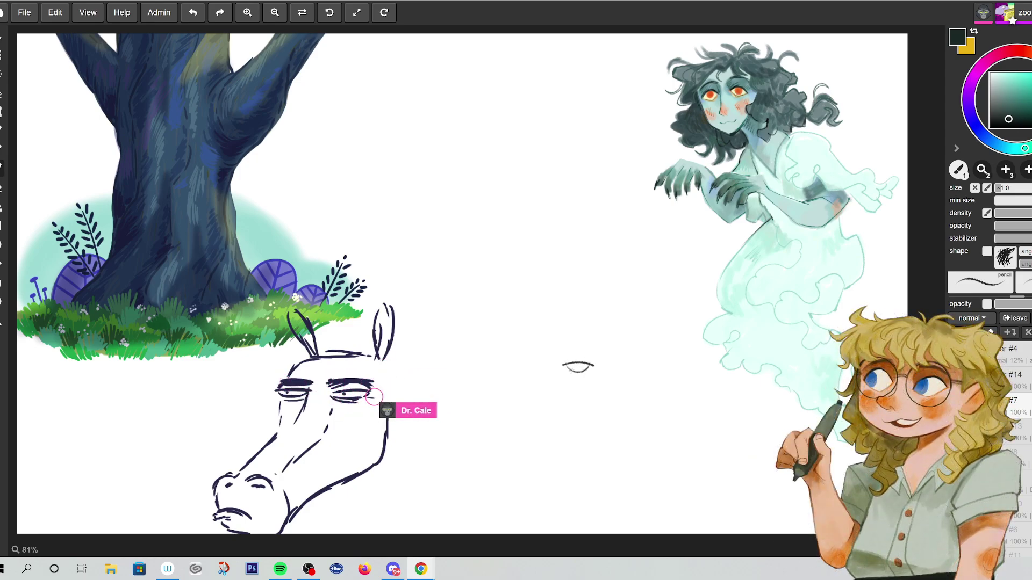
mouse_move(660, 364)
mouse_down()
mouse_move(628, 365)
mouse_move(660, 366)
mouse_move(630, 352)
mouse_up()
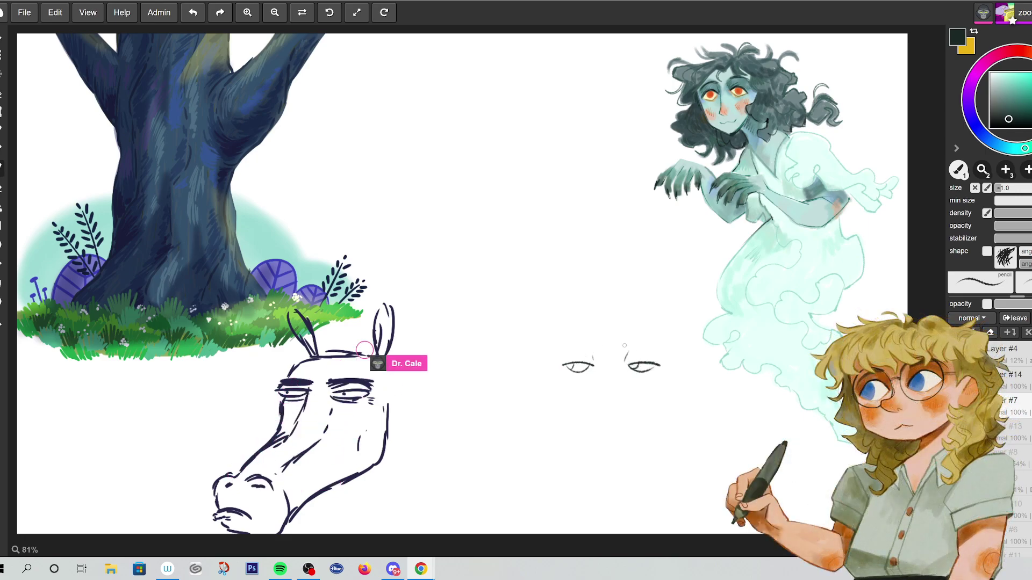
mouse_move(554, 347)
mouse_down()
mouse_move(660, 345)
mouse_move(622, 346)
mouse_move(665, 345)
mouse_up()
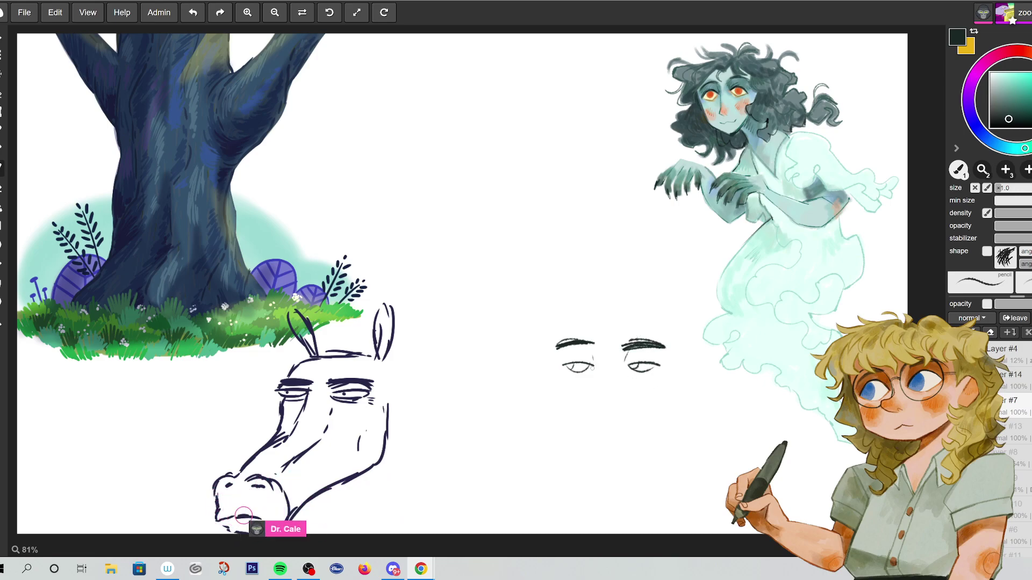
- Sketch the nose line and curled snout tip below the eyes, undoing two rejected nose strokes
drag(571, 400, 564, 415)
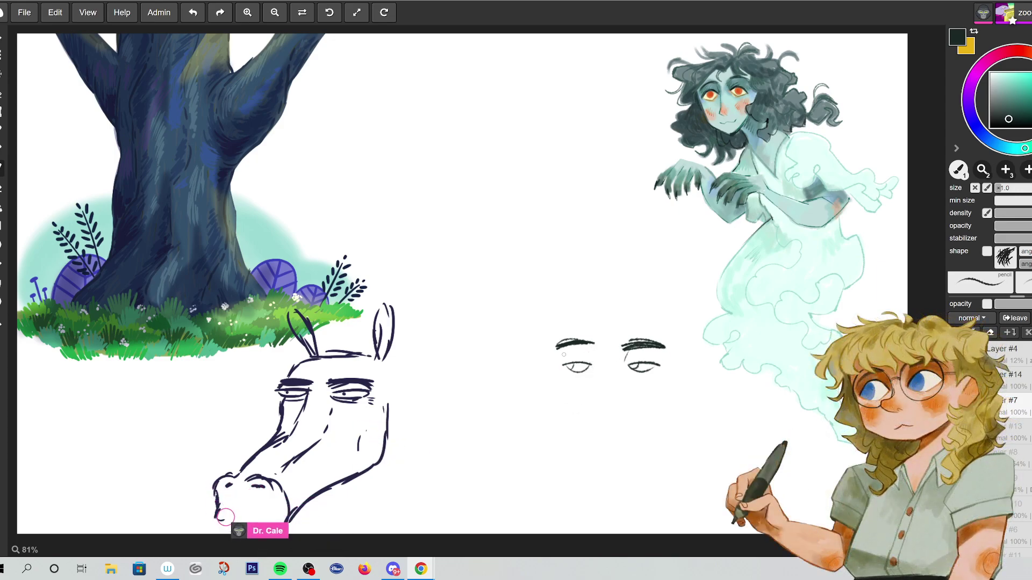
drag(573, 375, 522, 418)
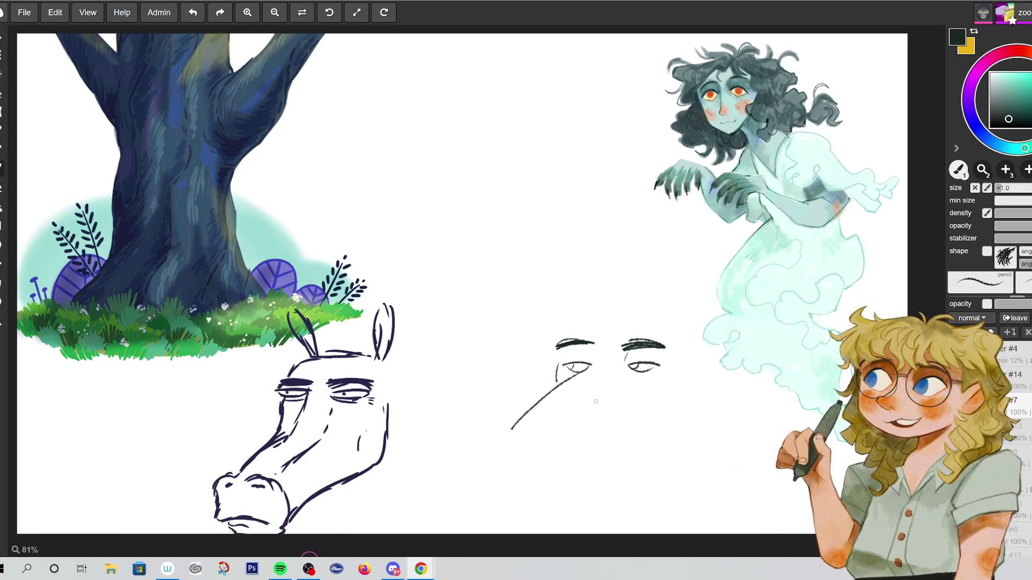
key(ctrl+z)
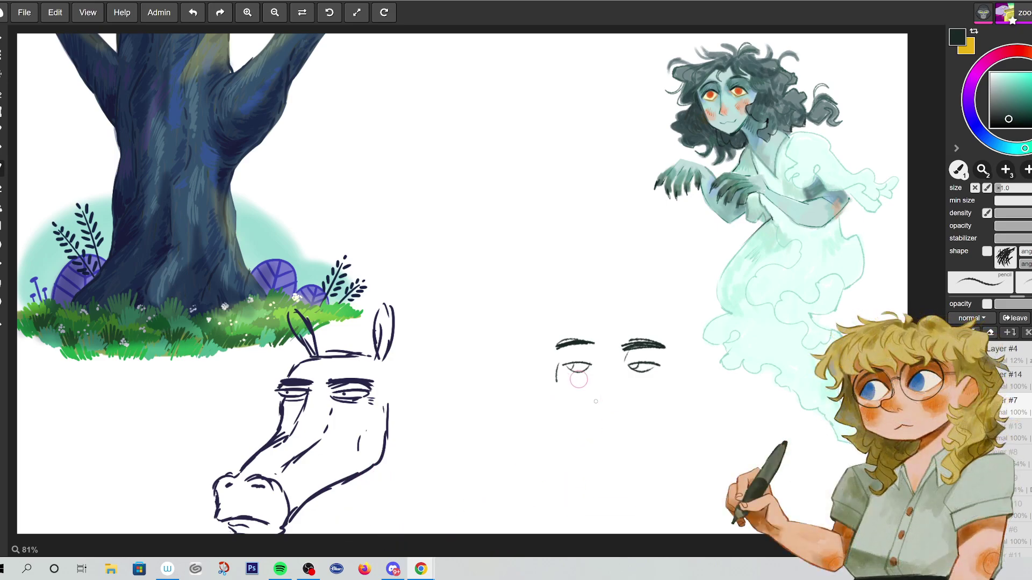
mouse_move(525, 411)
mouse_down()
mouse_move(543, 432)
mouse_move(563, 436)
mouse_move(556, 422)
mouse_move(570, 426)
mouse_move(540, 427)
mouse_move(576, 426)
mouse_up()
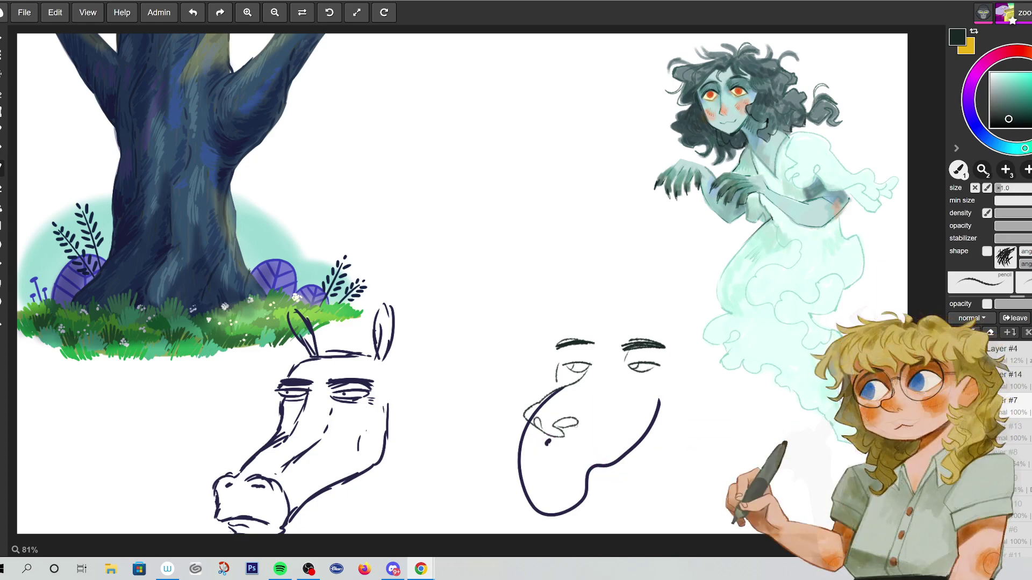
key(ctrl+z)
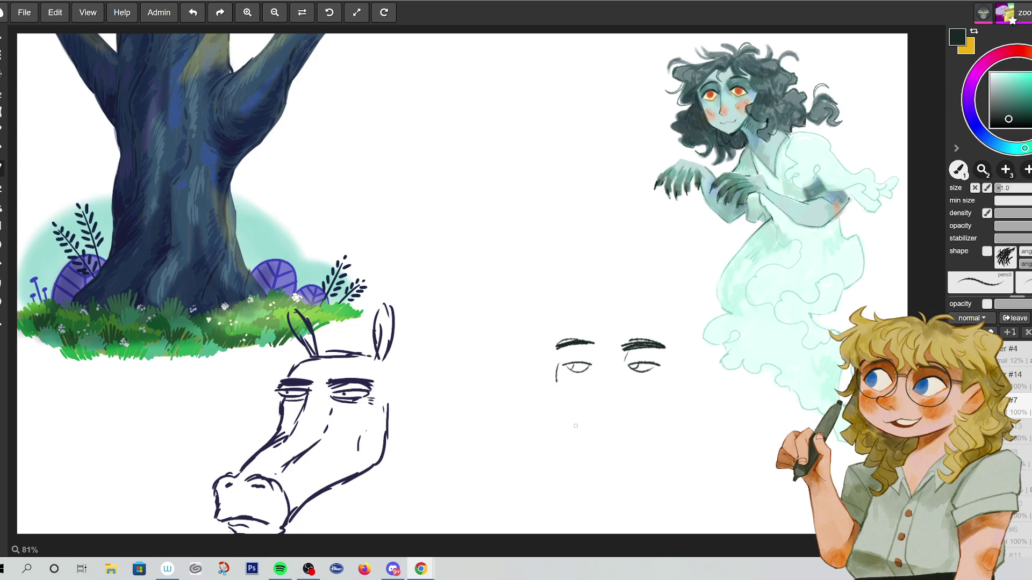
drag(592, 351, 589, 363)
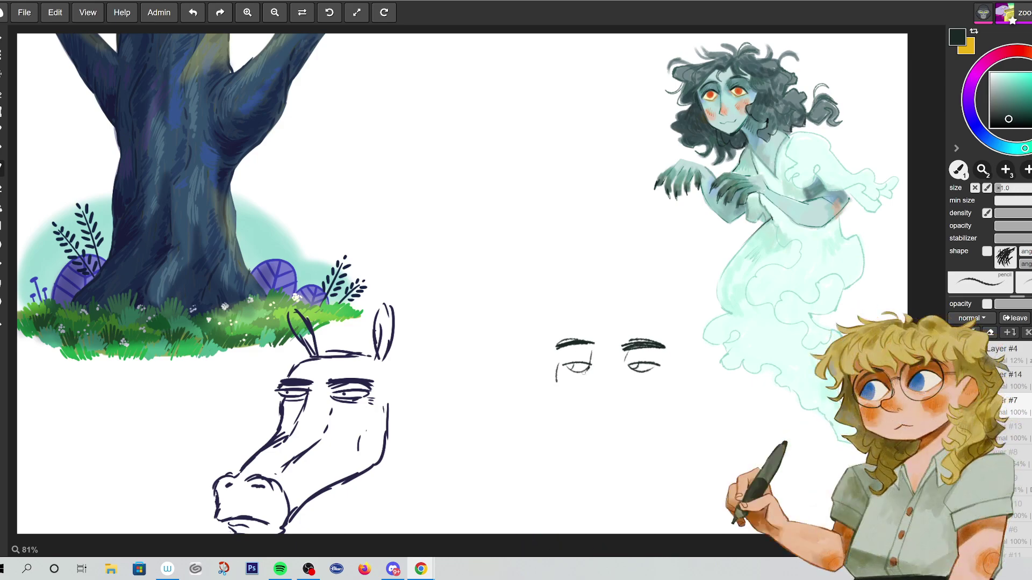
mouse_move(539, 431)
mouse_down()
mouse_move(561, 424)
mouse_move(534, 432)
mouse_move(556, 454)
mouse_move(606, 455)
mouse_move(590, 472)
mouse_move(631, 441)
mouse_up()
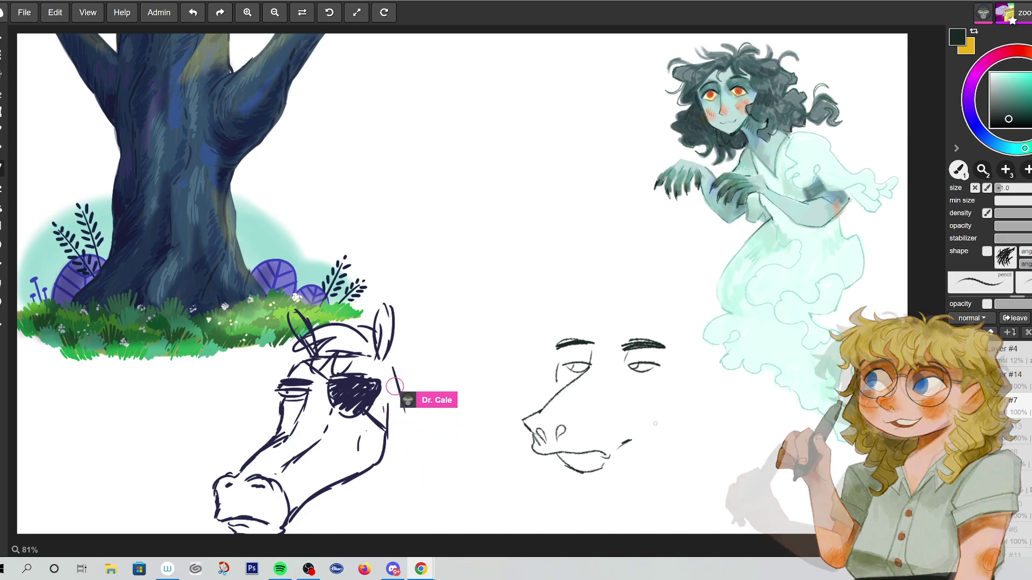
- Draw the second horse's cheek, muzzle, nostril and eyelids
drag(655, 423, 620, 445)
drag(536, 413, 604, 438)
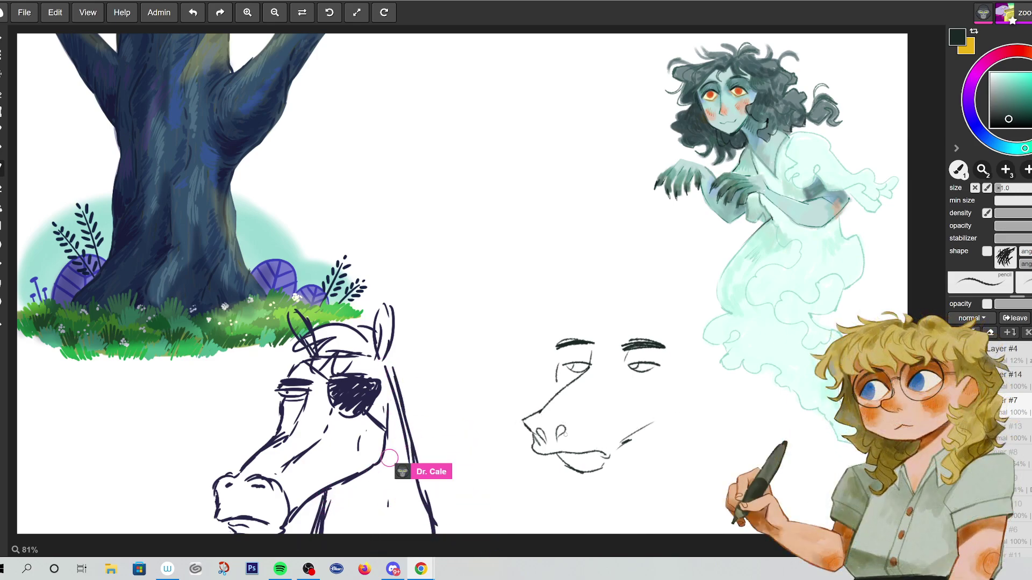
mouse_move(562, 427)
mouse_down()
mouse_move(558, 438)
mouse_move(573, 428)
mouse_move(542, 441)
mouse_up()
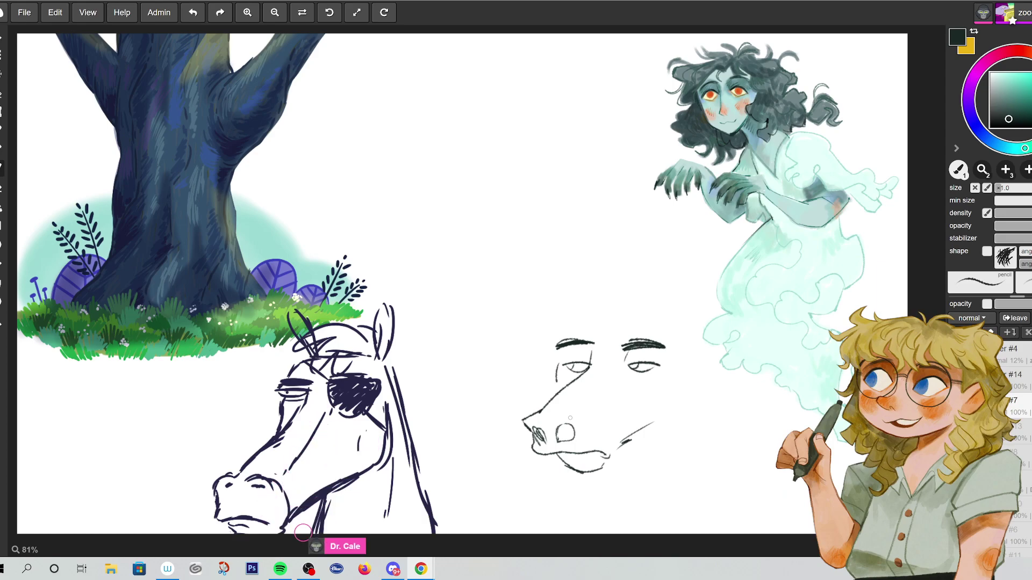
drag(573, 419, 582, 429)
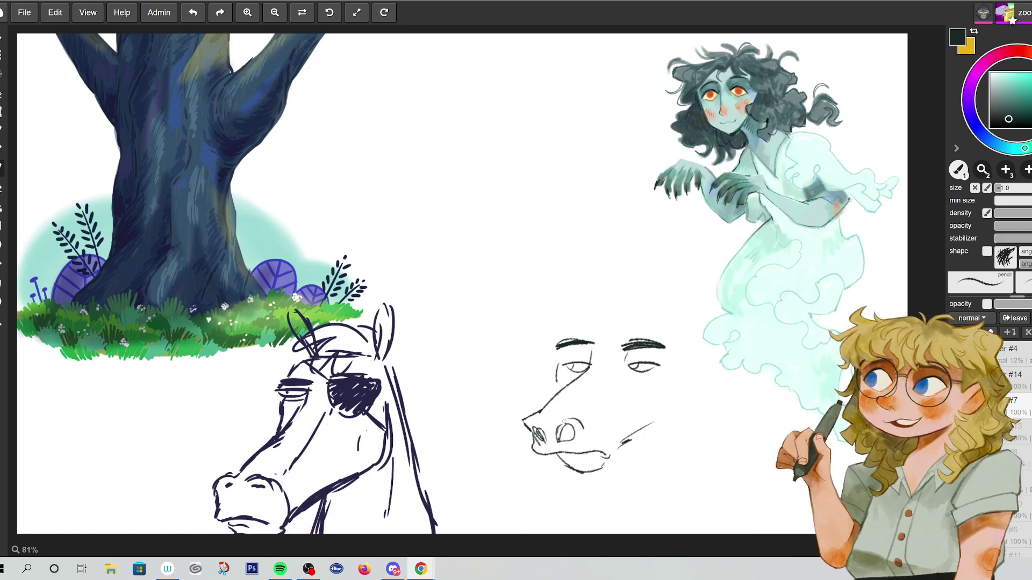
mouse_move(563, 365)
mouse_down()
mouse_move(589, 356)
mouse_move(591, 368)
mouse_move(662, 368)
mouse_up()
drag(565, 427, 562, 438)
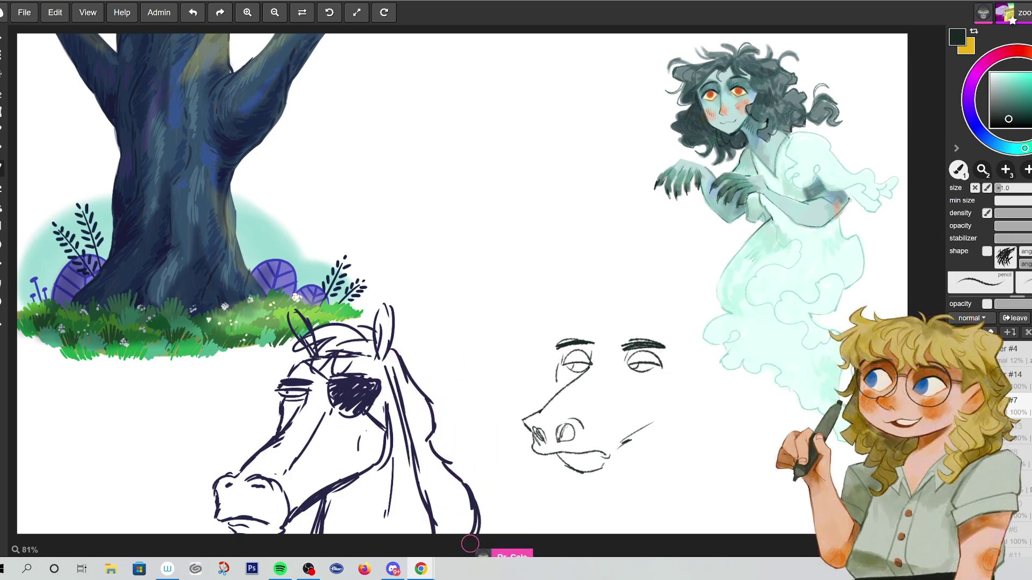
drag(556, 378, 556, 395)
- Add two ears, a head curve, mane and forelock strokes to the second horse
mouse_move(565, 321)
mouse_down()
mouse_move(563, 340)
mouse_move(560, 306)
mouse_move(582, 288)
mouse_up()
mouse_move(678, 320)
mouse_down()
mouse_move(672, 277)
mouse_move(643, 304)
mouse_move(676, 290)
mouse_up()
drag(561, 305, 640, 293)
mouse_move(563, 305)
mouse_down()
mouse_move(522, 370)
mouse_move(531, 384)
mouse_move(546, 390)
mouse_move(569, 336)
mouse_up()
mouse_move(594, 307)
mouse_down()
mouse_move(584, 341)
mouse_move(616, 346)
mouse_up()
drag(605, 307, 609, 329)
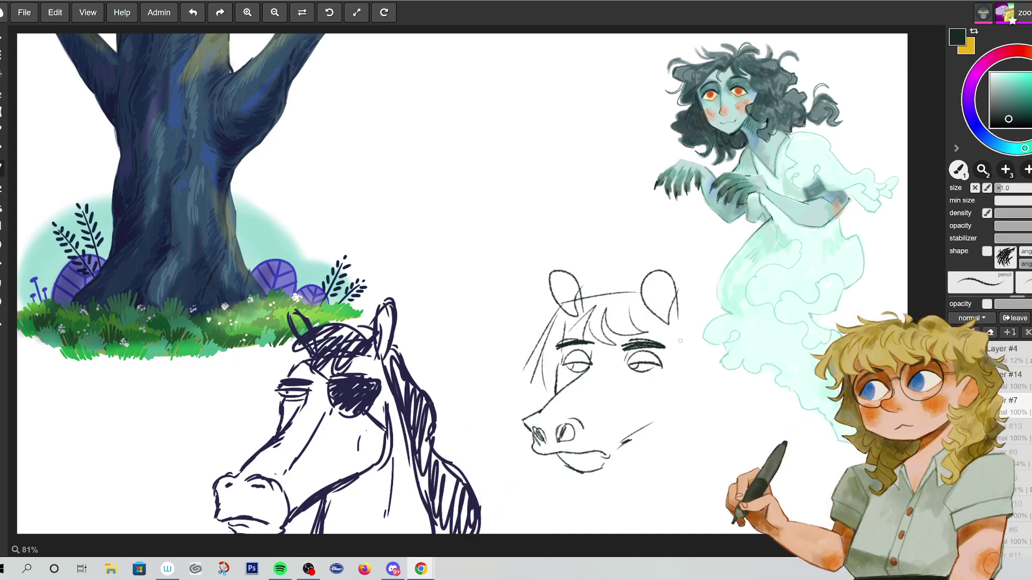
- Draw the neck and cheek lines, then erase the muzzle, jaw and left ear
mouse_move(634, 436)
mouse_down()
mouse_move(656, 483)
mouse_move(689, 412)
mouse_move(691, 380)
mouse_move(669, 403)
mouse_up()
drag(661, 367, 567, 373)
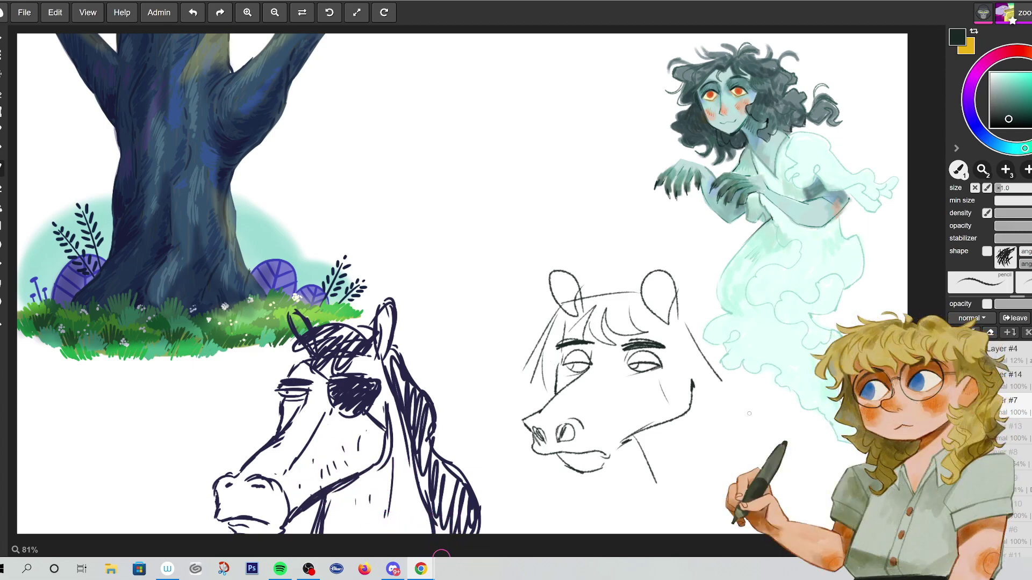
drag(713, 450, 702, 510)
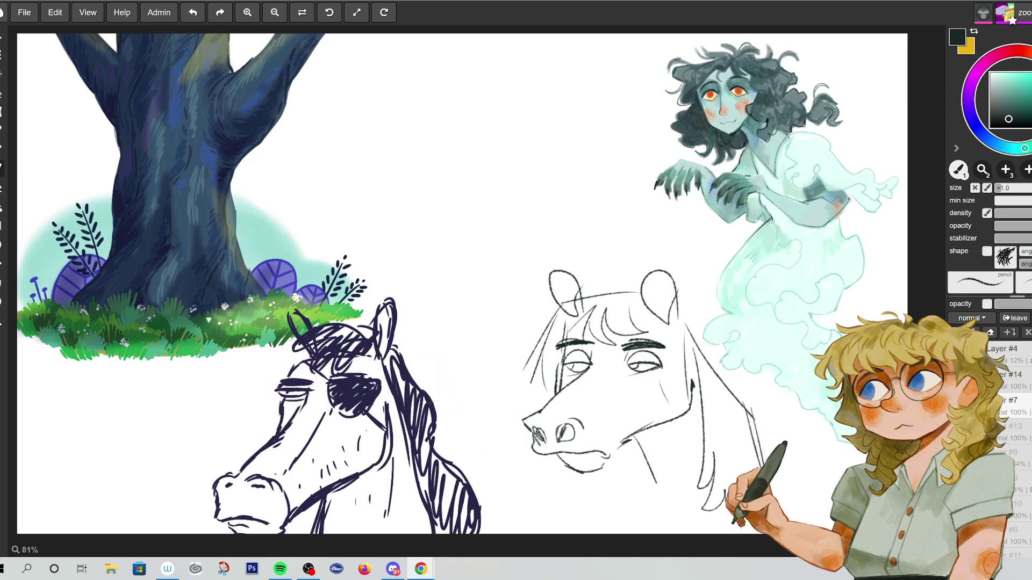
mouse_move(573, 376)
mouse_down()
mouse_move(523, 449)
mouse_move(567, 417)
mouse_move(592, 416)
mouse_move(566, 490)
mouse_move(585, 482)
mouse_move(589, 445)
mouse_up()
mouse_move(530, 427)
mouse_down()
mouse_move(557, 334)
mouse_move(592, 284)
mouse_move(542, 317)
mouse_move(546, 295)
mouse_up()
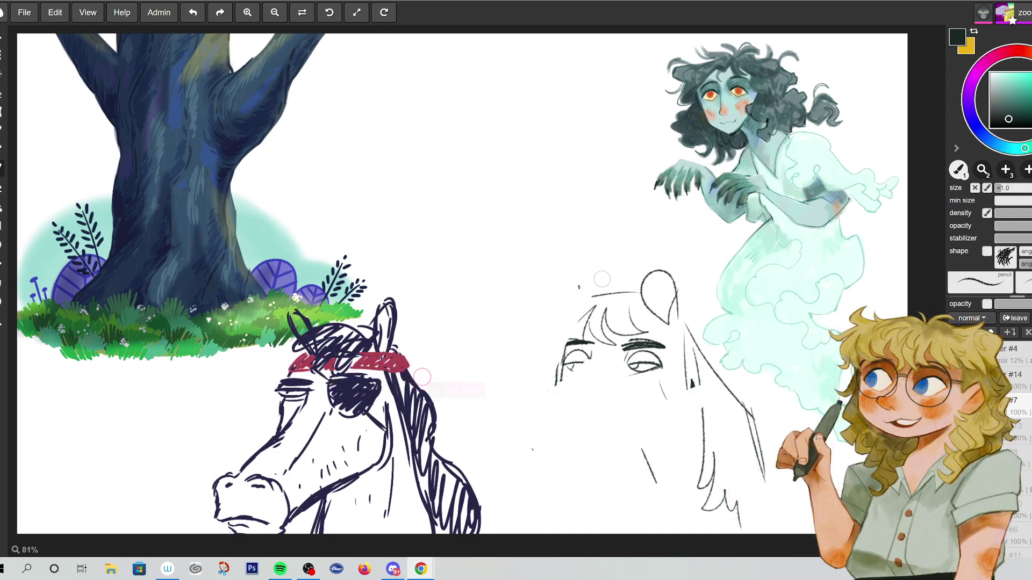
- Erase the remaining forelock, ear lines and stray specks beside the ghost
mouse_move(610, 310)
mouse_down()
mouse_move(585, 354)
mouse_move(604, 354)
mouse_move(656, 291)
mouse_move(629, 333)
mouse_move(645, 377)
mouse_up()
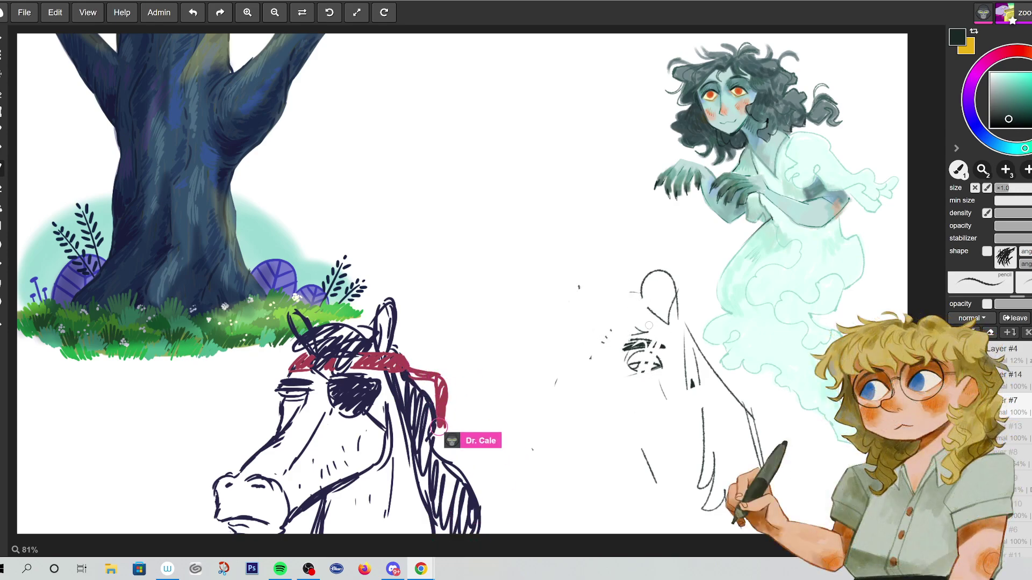
mouse_move(655, 402)
mouse_down()
mouse_move(621, 308)
mouse_move(540, 402)
mouse_move(568, 331)
mouse_move(642, 312)
mouse_move(685, 332)
mouse_move(670, 285)
mouse_move(642, 354)
mouse_move(676, 348)
mouse_move(687, 397)
mouse_move(706, 365)
mouse_move(720, 364)
mouse_move(768, 451)
mouse_move(744, 447)
mouse_move(710, 482)
mouse_move(719, 480)
mouse_move(711, 444)
mouse_move(736, 430)
mouse_move(753, 449)
mouse_move(694, 446)
mouse_up()
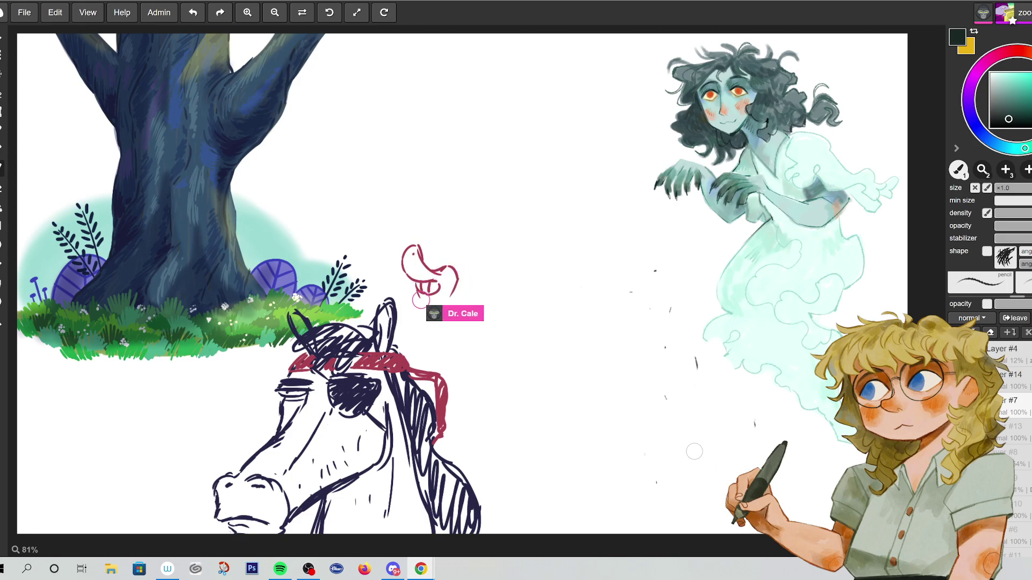
mouse_move(666, 256)
mouse_down()
mouse_move(688, 406)
mouse_move(770, 406)
mouse_up()
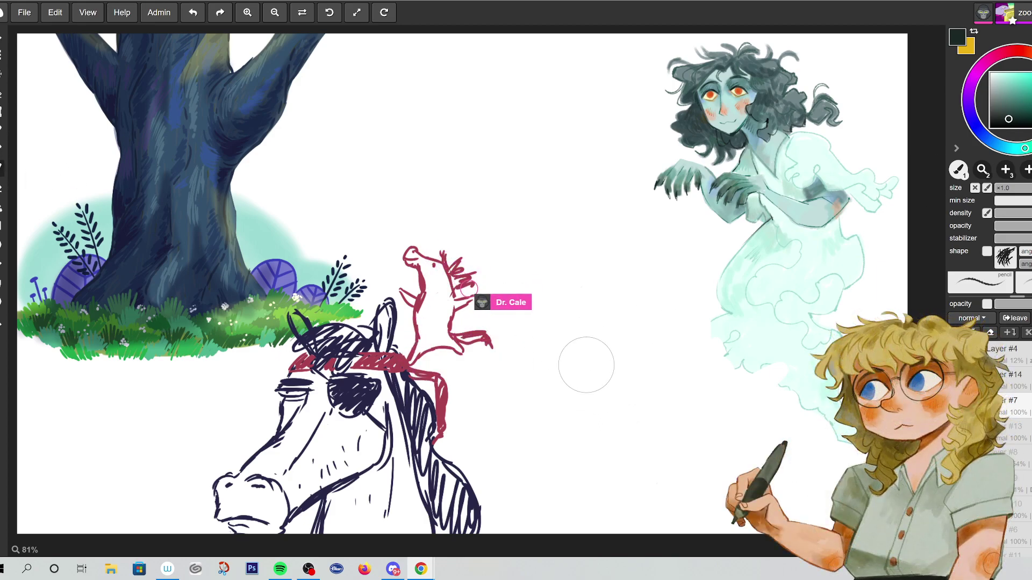
- Make a dark textured pencil test stroke, then undo part of it
drag(588, 353, 606, 382)
key(alt)
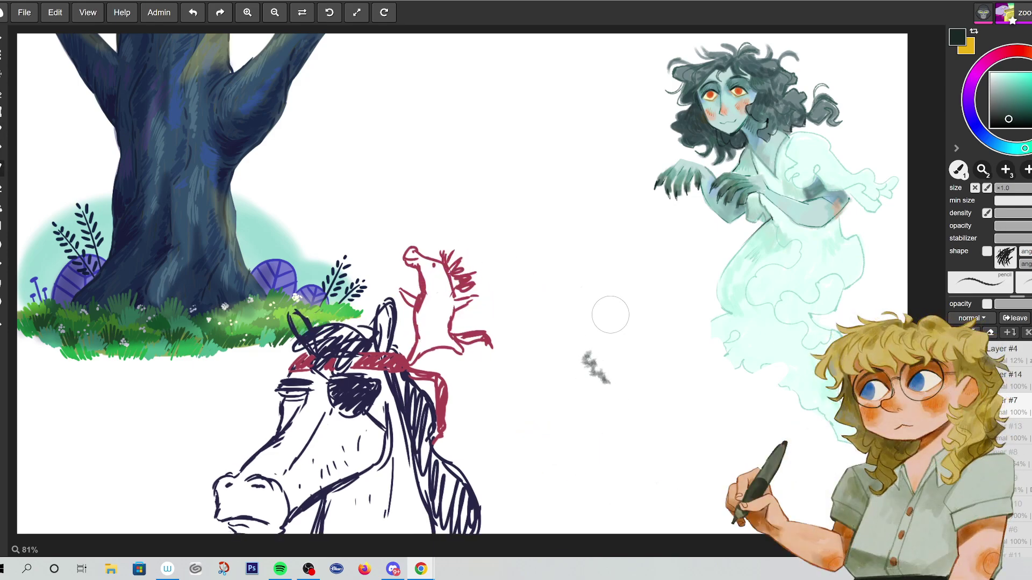
key(ctrl+z)
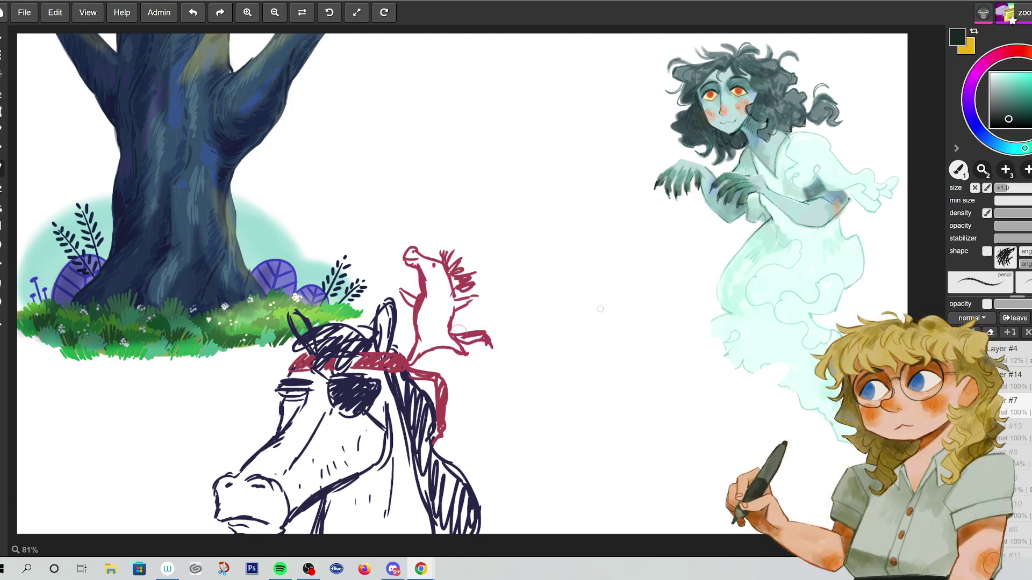
- Sketch a new animal head with snout, nostril loop, lower jaw and ears
mouse_move(620, 316)
mouse_down()
mouse_move(571, 312)
mouse_move(552, 329)
mouse_move(578, 350)
mouse_move(583, 326)
mouse_up()
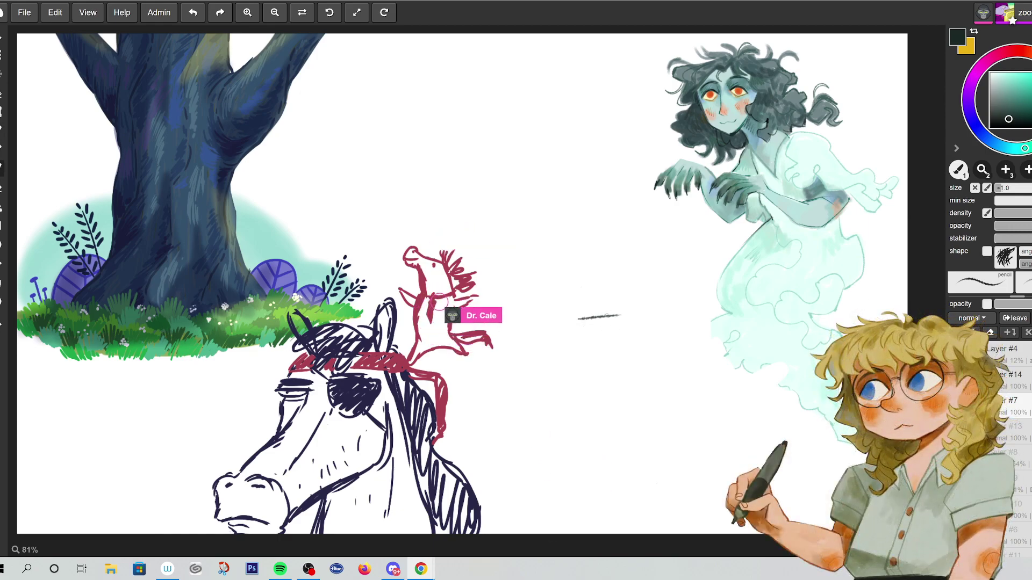
mouse_move(568, 318)
mouse_down()
mouse_move(548, 327)
mouse_move(569, 345)
mouse_up()
drag(567, 330, 591, 345)
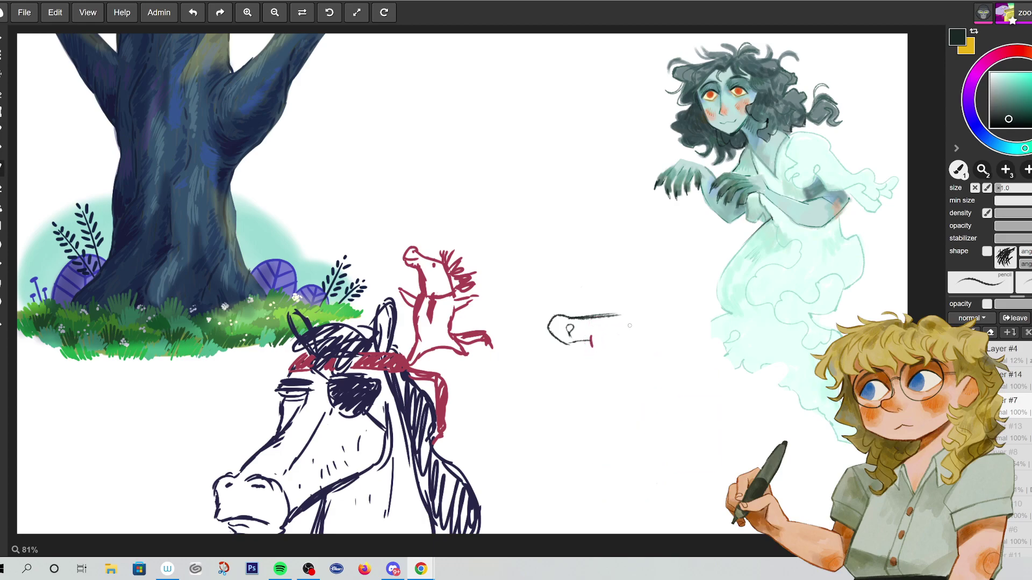
drag(575, 341, 593, 340)
drag(579, 344, 611, 361)
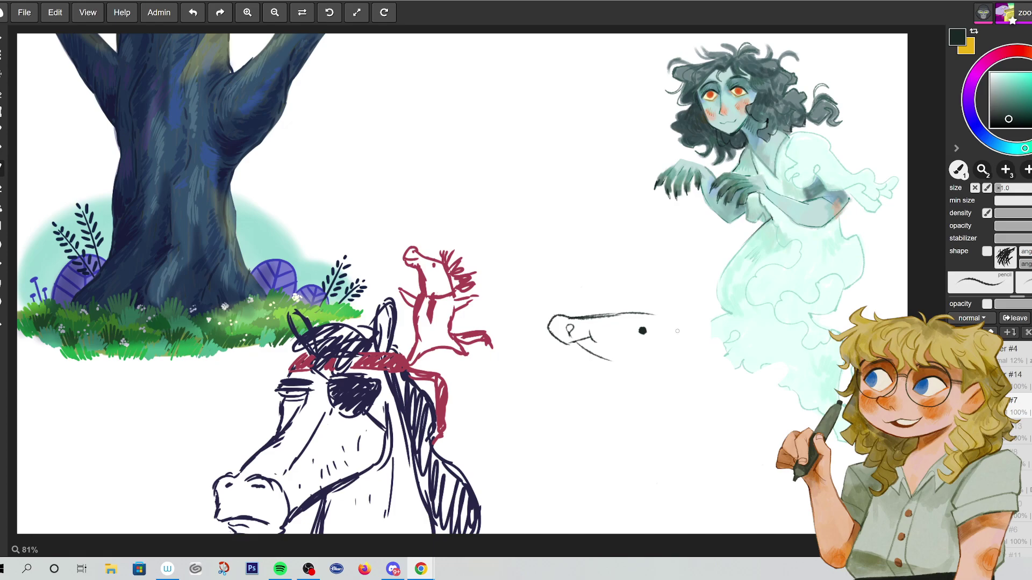
mouse_move(691, 342)
mouse_down()
mouse_move(671, 337)
mouse_move(663, 305)
mouse_up()
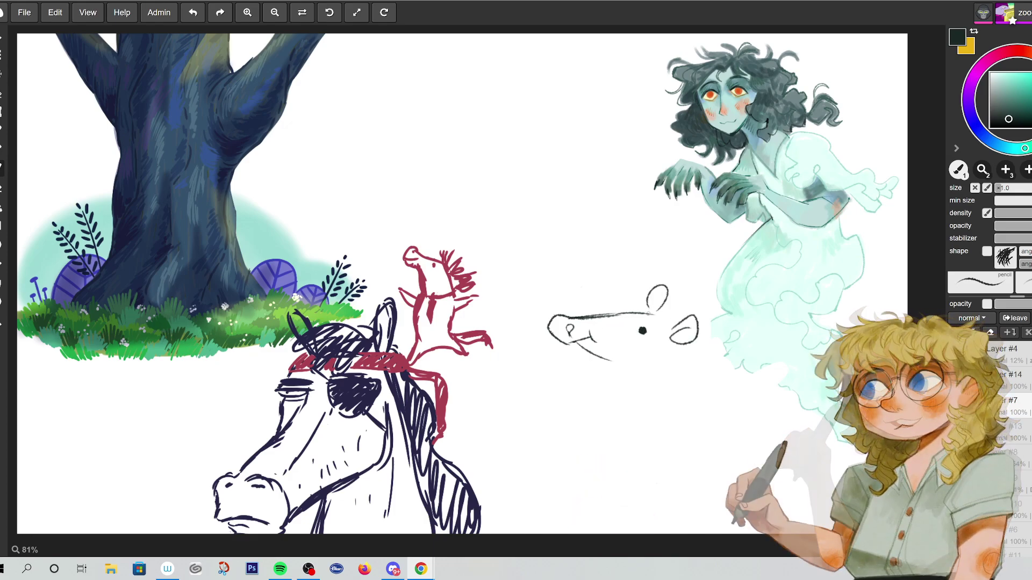
mouse_move(613, 359)
mouse_down()
mouse_move(629, 360)
mouse_move(607, 403)
mouse_up()
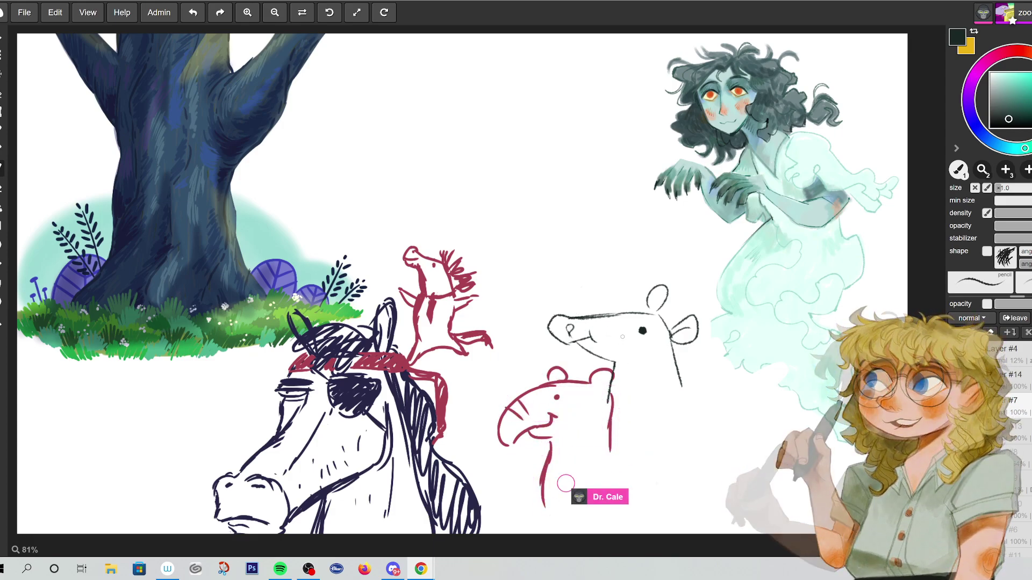
- Undo the last arc, erase the remaining ear, and redraw the head's side outline
key(ctrl+z)
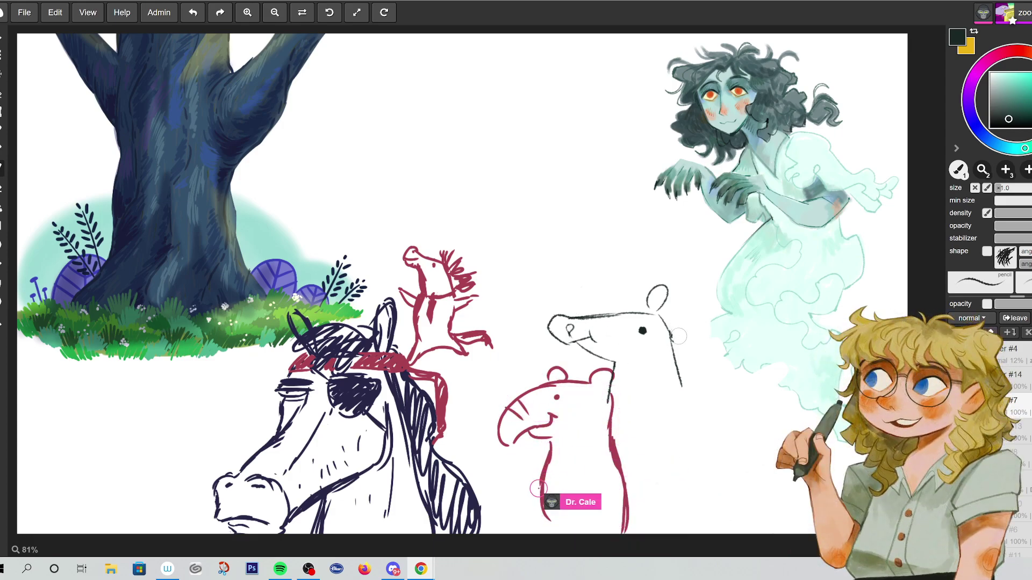
drag(653, 304, 665, 287)
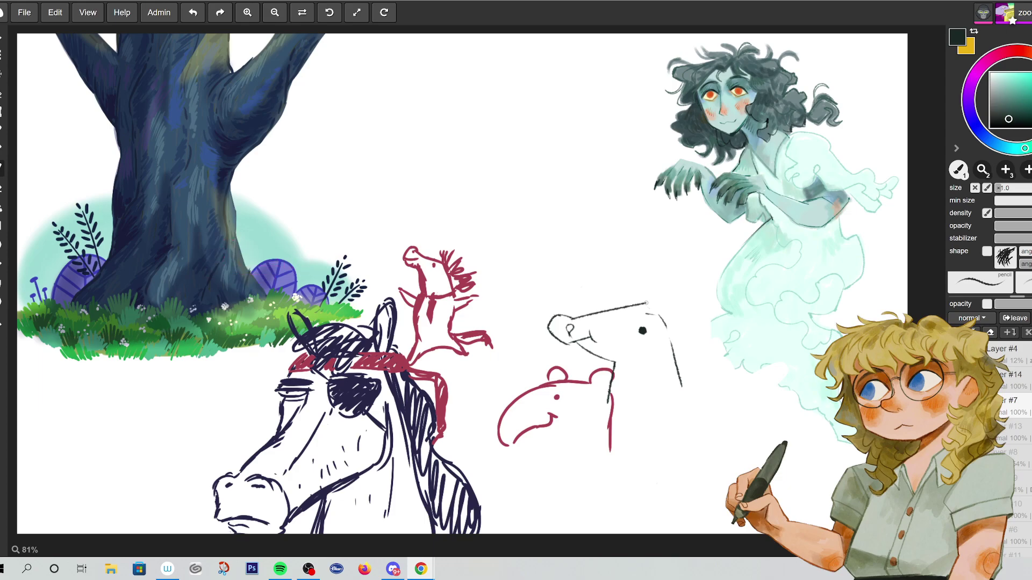
drag(647, 304, 677, 340)
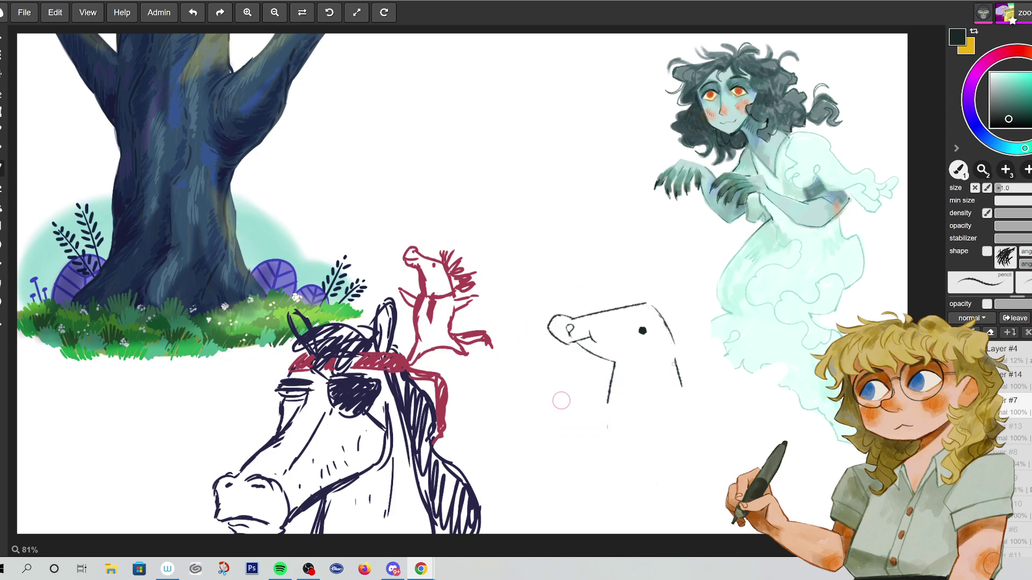
drag(628, 315, 625, 320)
- Enlarge the eye, add a line across the lower head, and draw mane tufts behind it
click(627, 318)
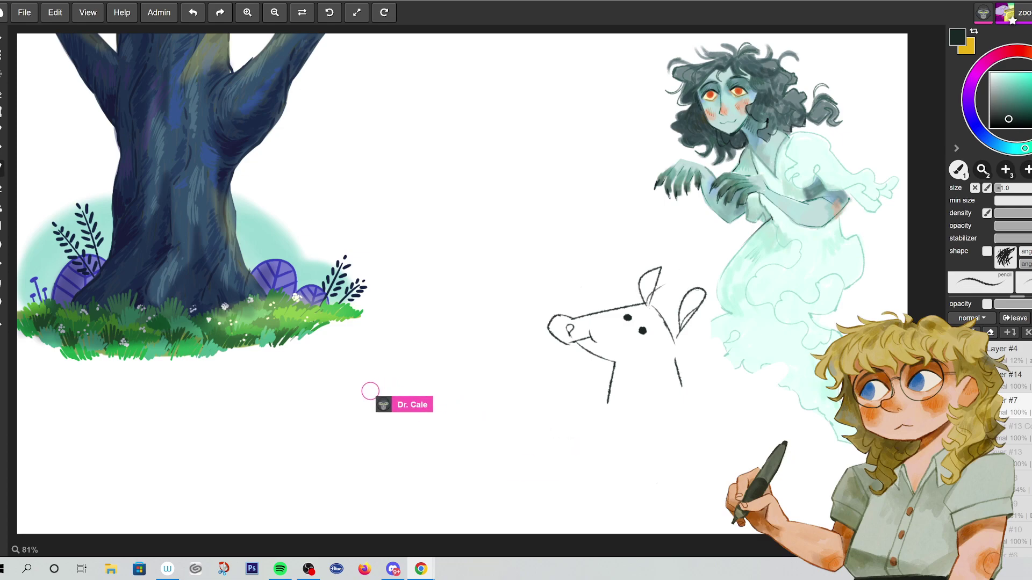
drag(611, 362, 657, 360)
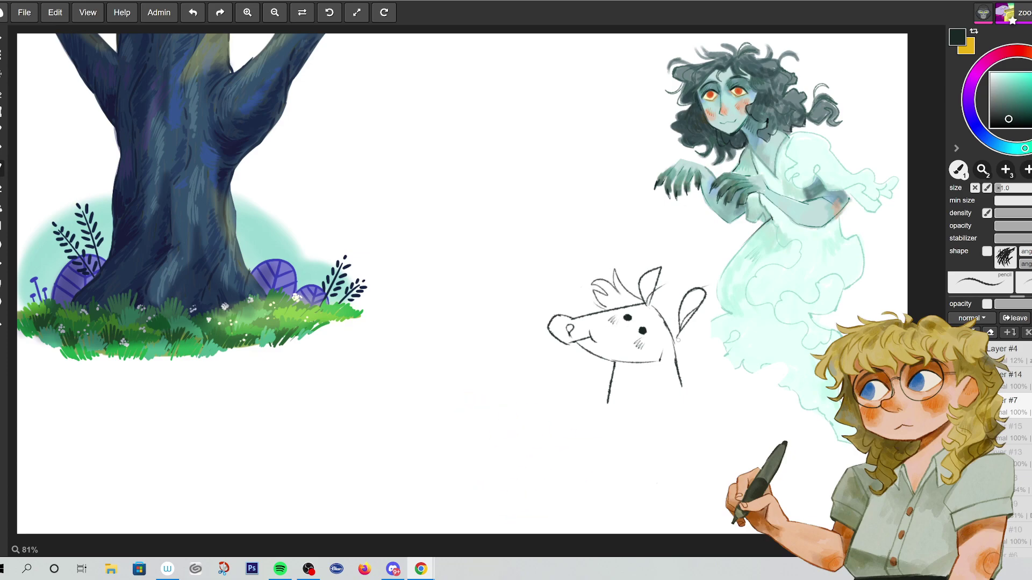
drag(705, 373, 698, 396)
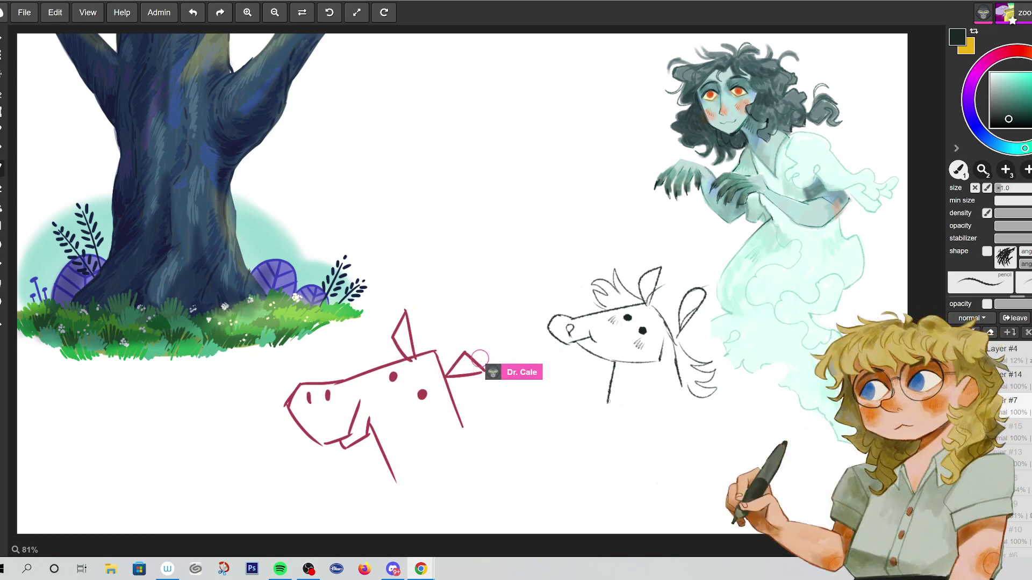
- Draw the horse's neck, a shirt collar and tie, plus a curl at the ear base
mouse_move(605, 396)
mouse_down()
mouse_move(633, 424)
mouse_move(631, 408)
mouse_move(688, 390)
mouse_up()
mouse_move(632, 417)
mouse_down()
mouse_move(691, 405)
mouse_move(682, 389)
mouse_up()
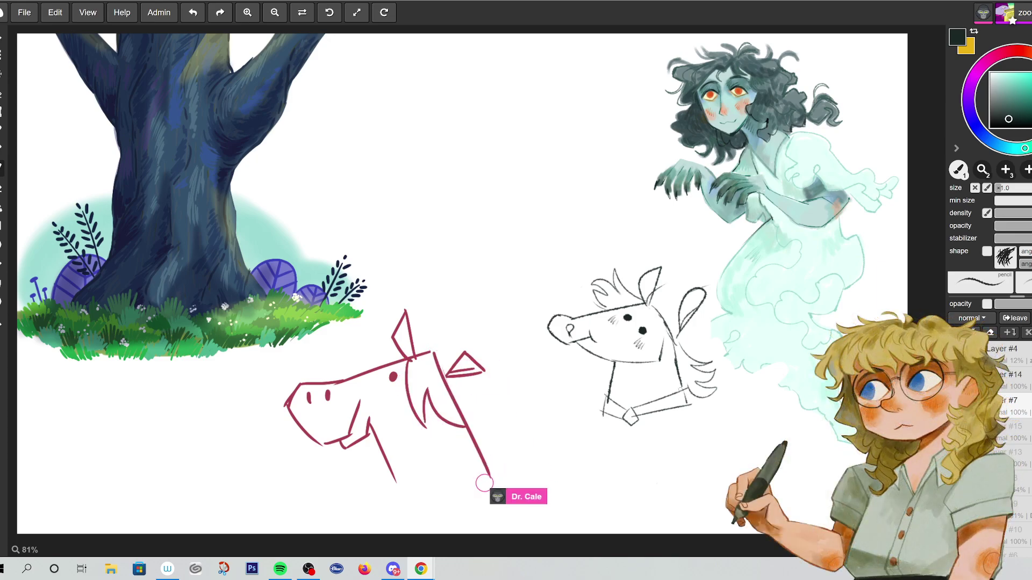
drag(624, 424, 614, 492)
drag(628, 447, 626, 426)
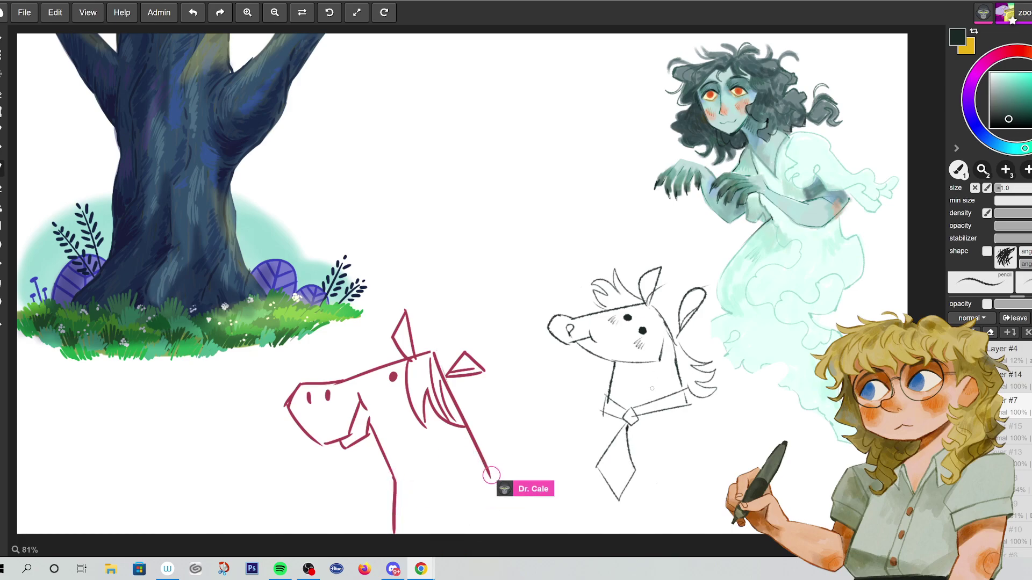
drag(646, 304, 656, 312)
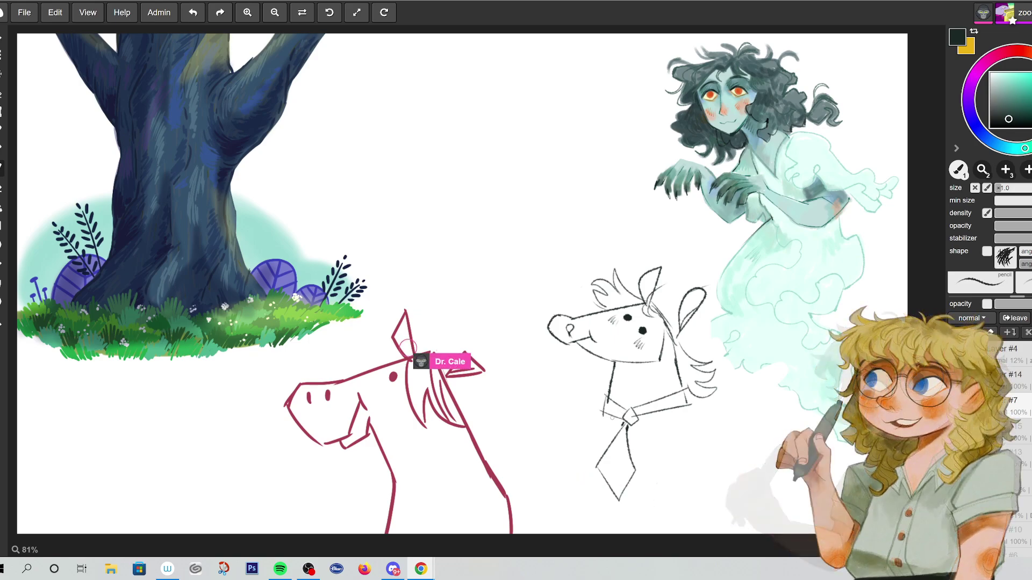
- Add shirt lines, a pocket, mane tufts, shoulders, sleeves and the torso sides
mouse_move(602, 411)
mouse_down()
mouse_move(607, 436)
mouse_move(703, 412)
mouse_move(693, 415)
mouse_up()
mouse_move(648, 448)
mouse_down()
mouse_move(672, 436)
mouse_move(675, 448)
mouse_move(668, 436)
mouse_up()
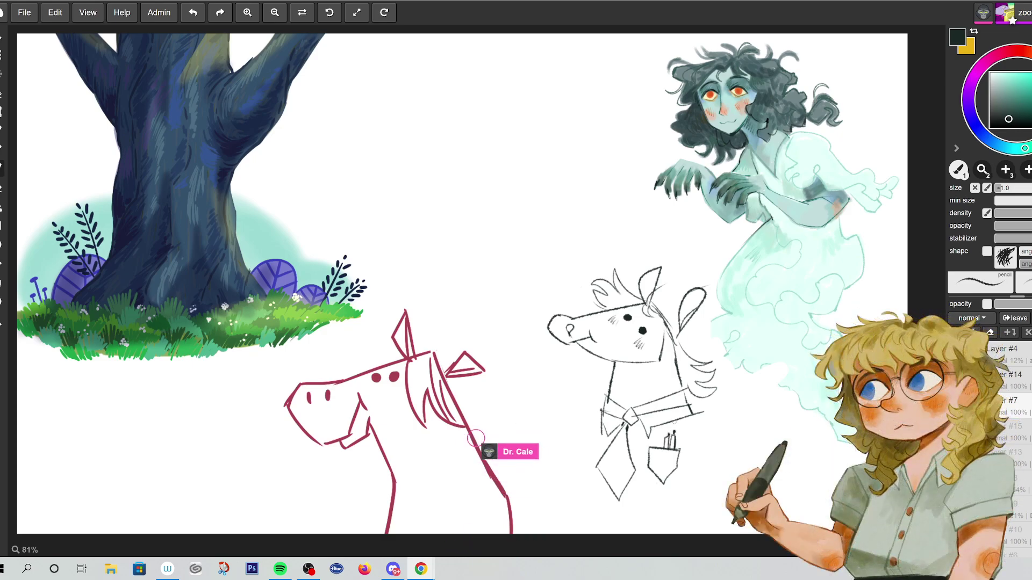
drag(606, 412, 582, 469)
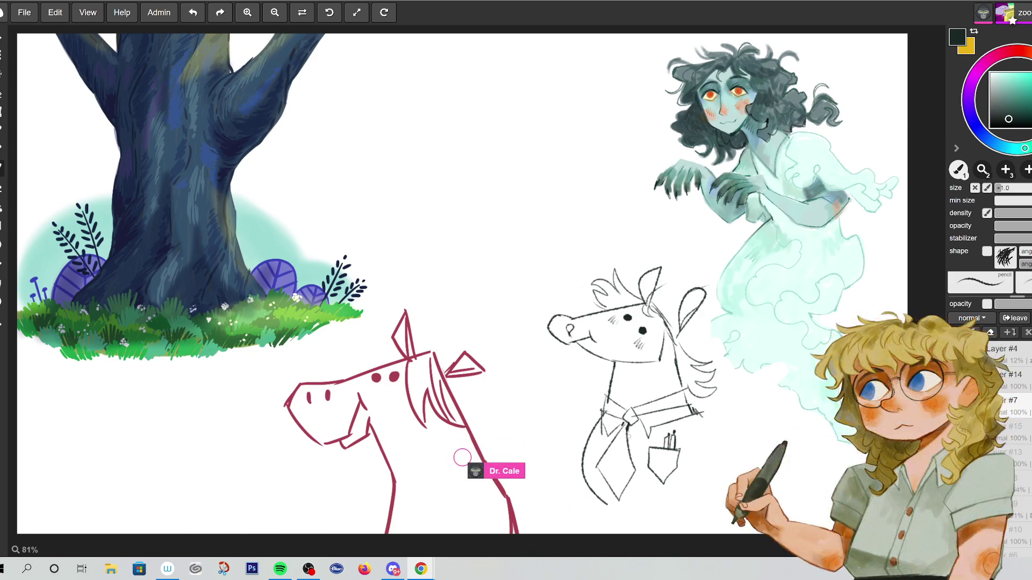
drag(614, 373, 607, 396)
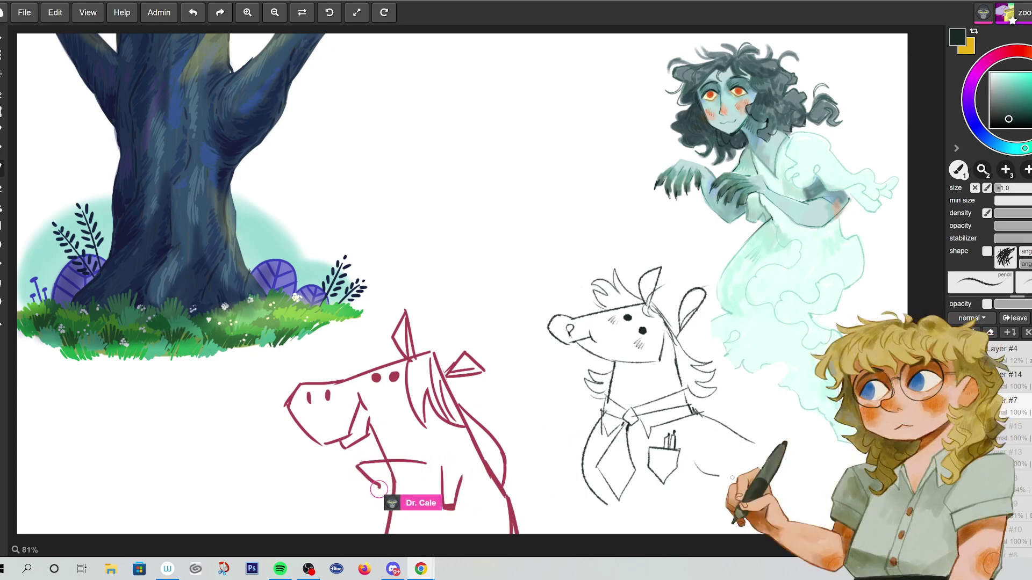
drag(752, 442, 744, 476)
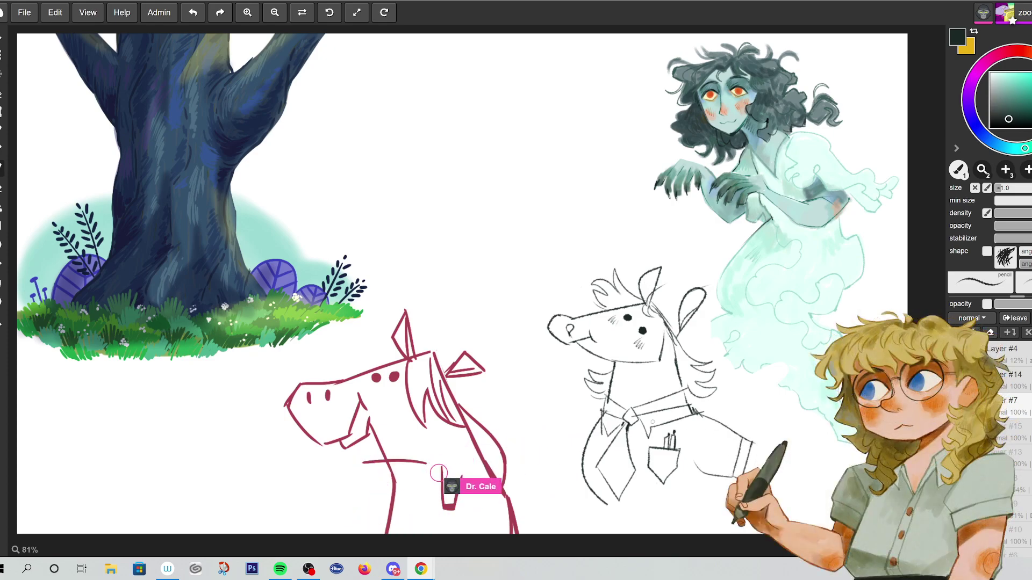
drag(601, 412, 568, 474)
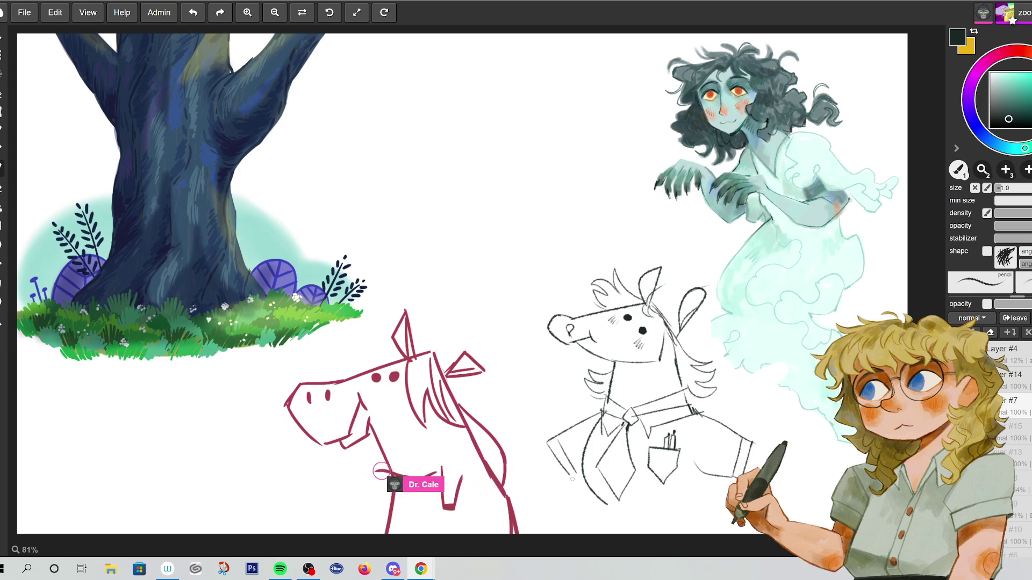
drag(704, 474, 699, 507)
drag(608, 504, 616, 525)
- Undo the stray torso line, then pencil the horse's shirt hem, arm and hatched cuff
key(ctrl+z)
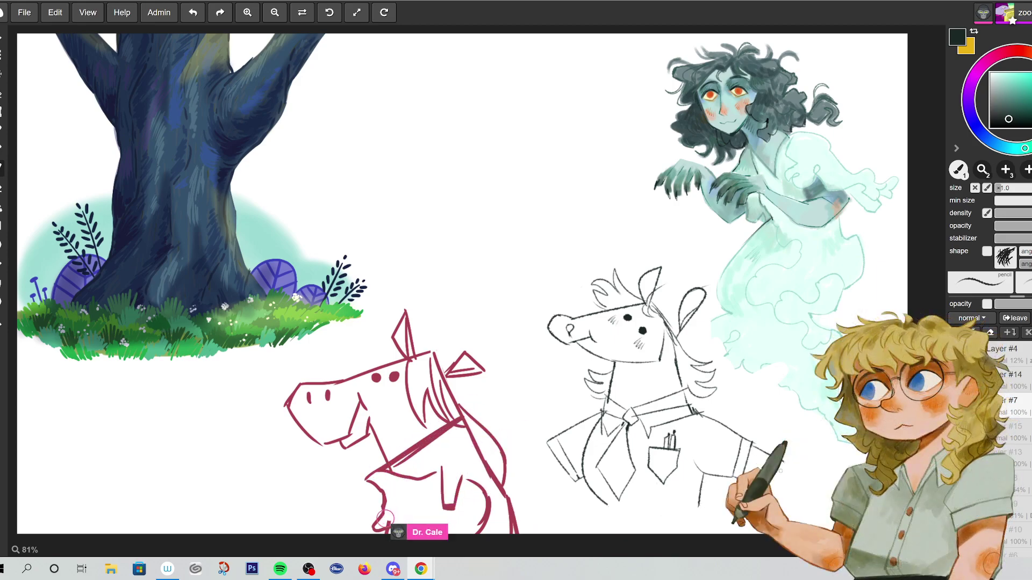
drag(706, 519, 730, 531)
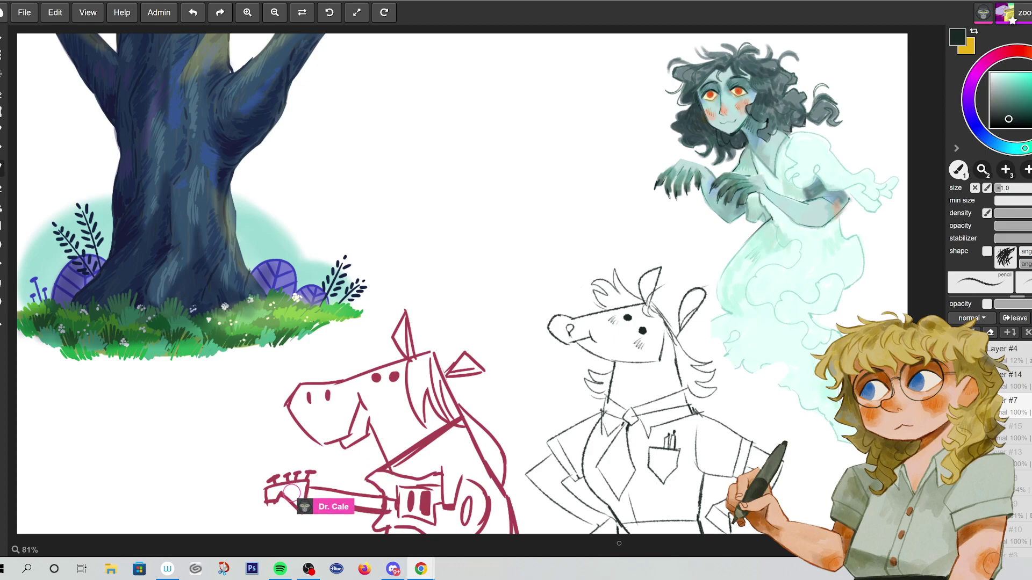
mouse_move(713, 509)
mouse_down()
mouse_move(709, 520)
mouse_move(729, 533)
mouse_up()
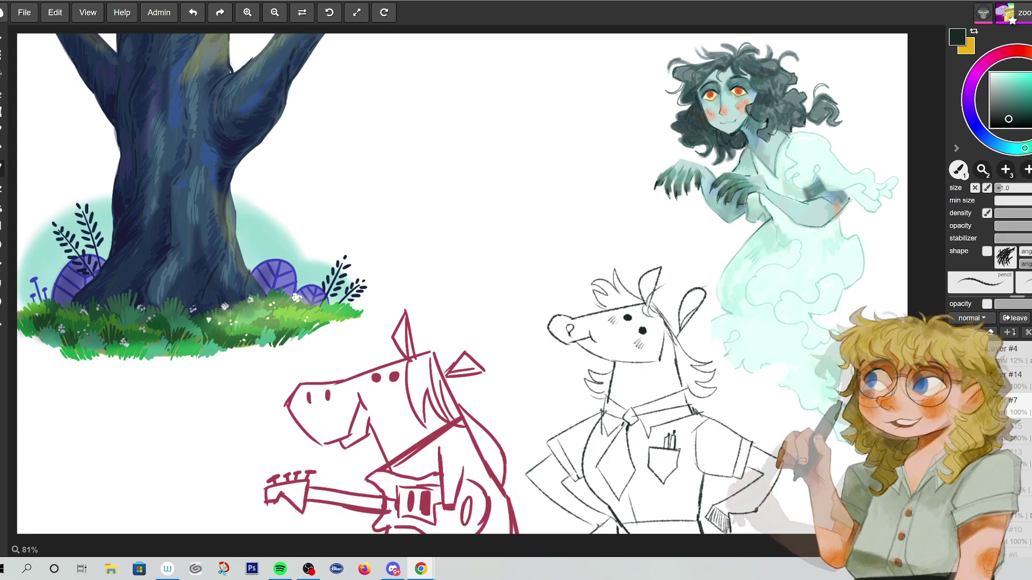
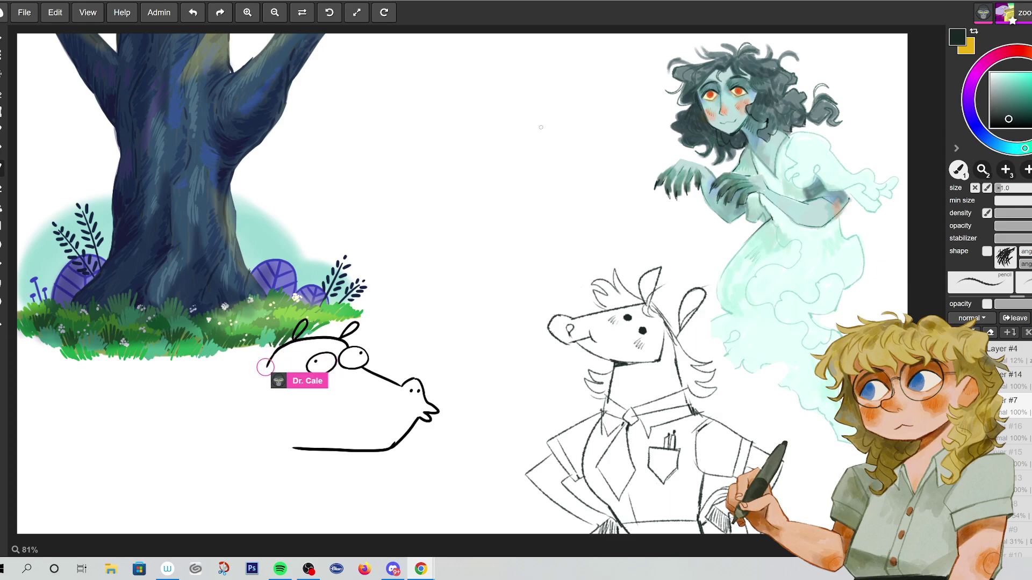
- Pencil the creature's two eye ellipses, the snout with its nostril, and the start of the jaw
drag(505, 145, 487, 147)
mouse_move(544, 132)
mouse_down()
mouse_move(568, 143)
mouse_move(536, 135)
mouse_move(499, 154)
mouse_move(547, 142)
mouse_up()
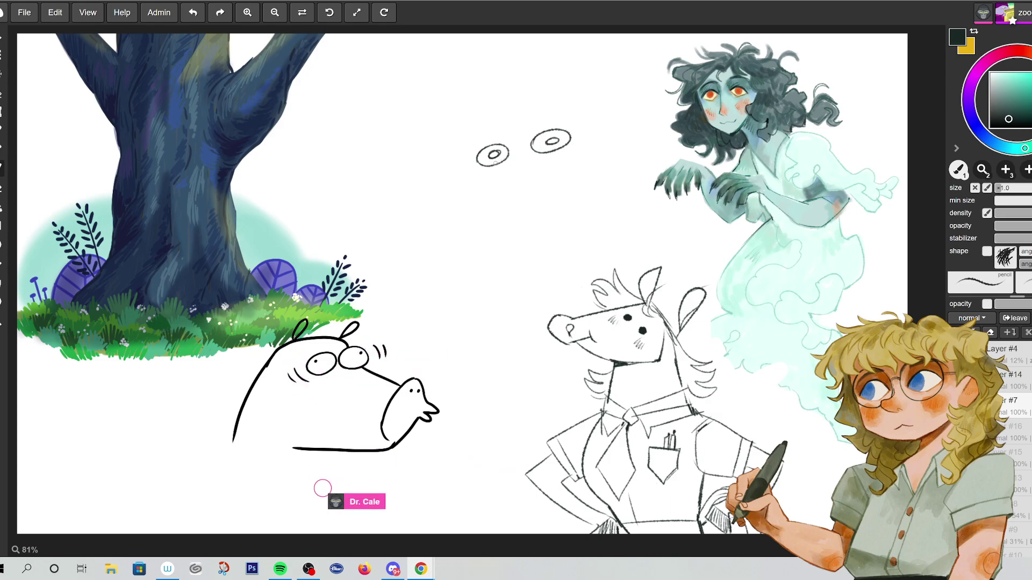
mouse_move(492, 166)
mouse_down()
mouse_move(451, 161)
mouse_move(424, 172)
mouse_move(450, 188)
mouse_move(577, 167)
mouse_move(562, 205)
mouse_up()
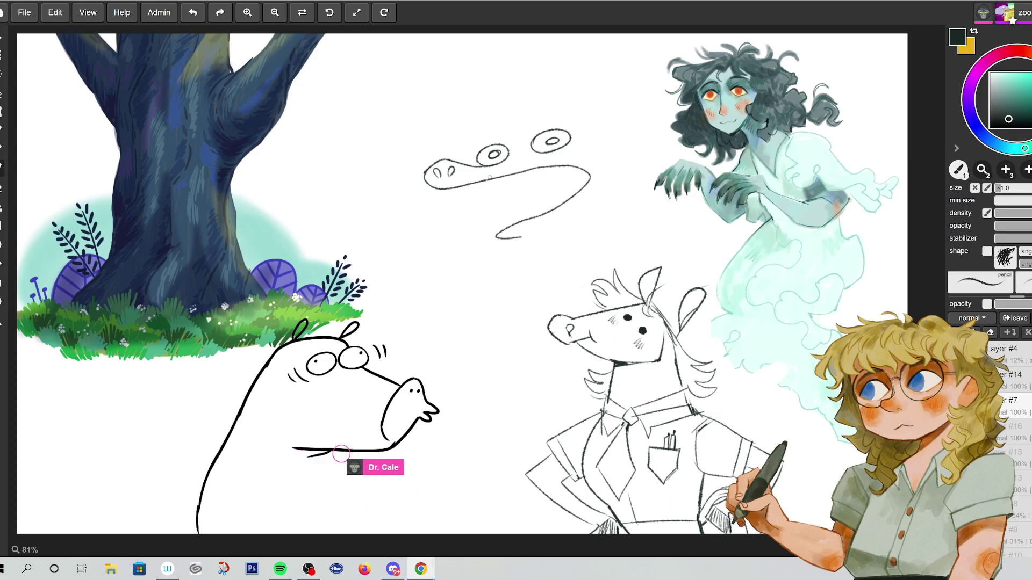
drag(462, 187, 479, 197)
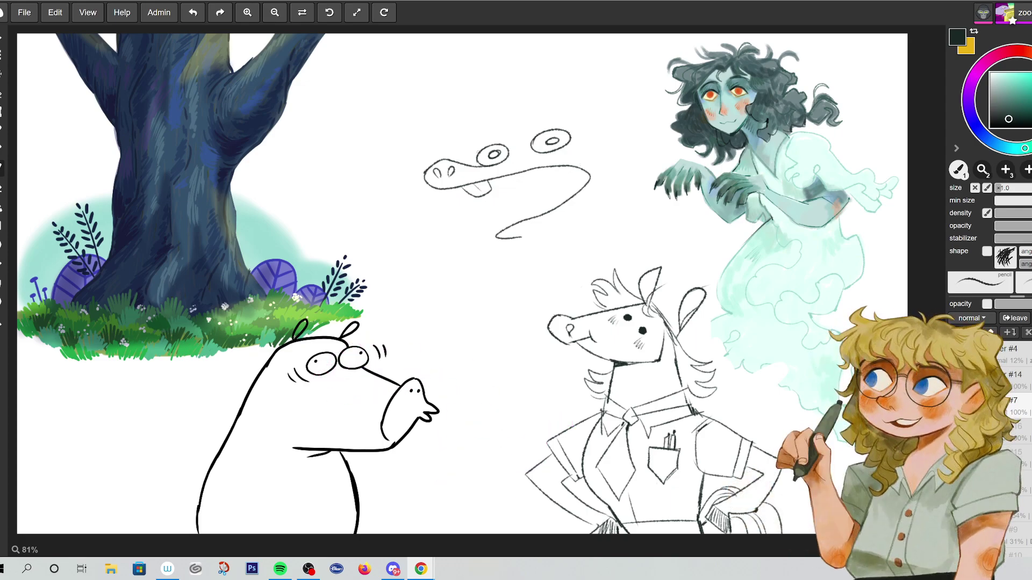
- Add a brow stroke, an ear, zigzag hair tufts and a line under the open jaw
drag(490, 144, 497, 128)
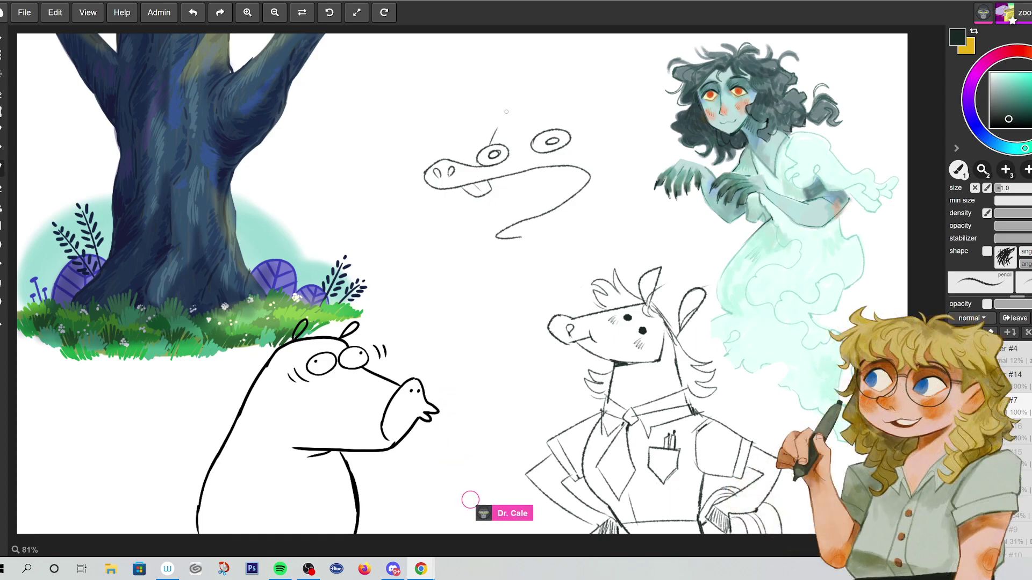
mouse_move(611, 122)
mouse_down()
mouse_move(599, 85)
mouse_move(573, 81)
mouse_move(583, 110)
mouse_move(595, 111)
mouse_move(507, 96)
mouse_up()
mouse_move(454, 123)
mouse_down()
mouse_move(432, 131)
mouse_move(483, 144)
mouse_up()
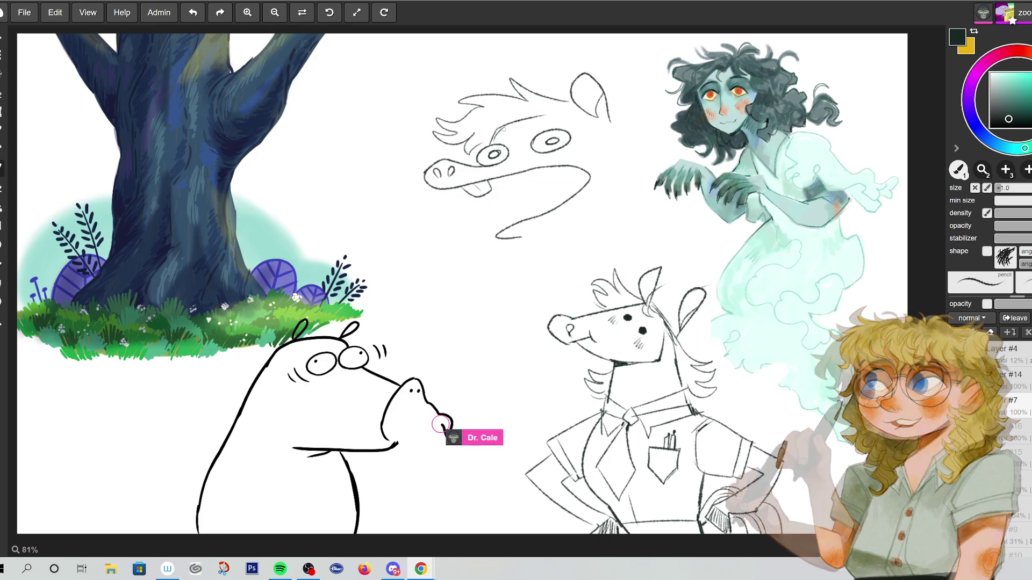
drag(501, 127, 545, 114)
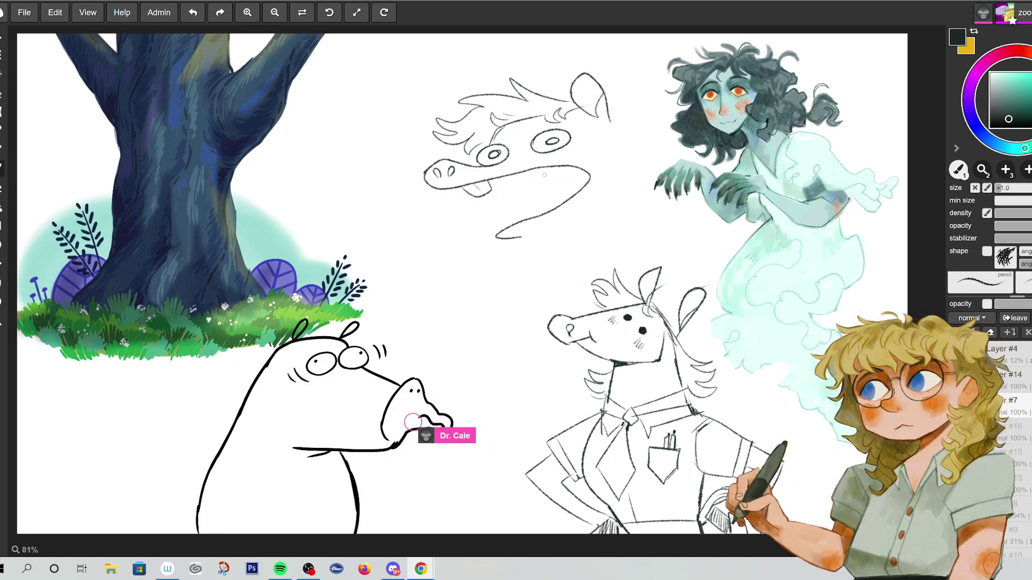
mouse_move(474, 226)
mouse_down()
mouse_move(505, 217)
mouse_move(557, 187)
mouse_move(542, 216)
mouse_up()
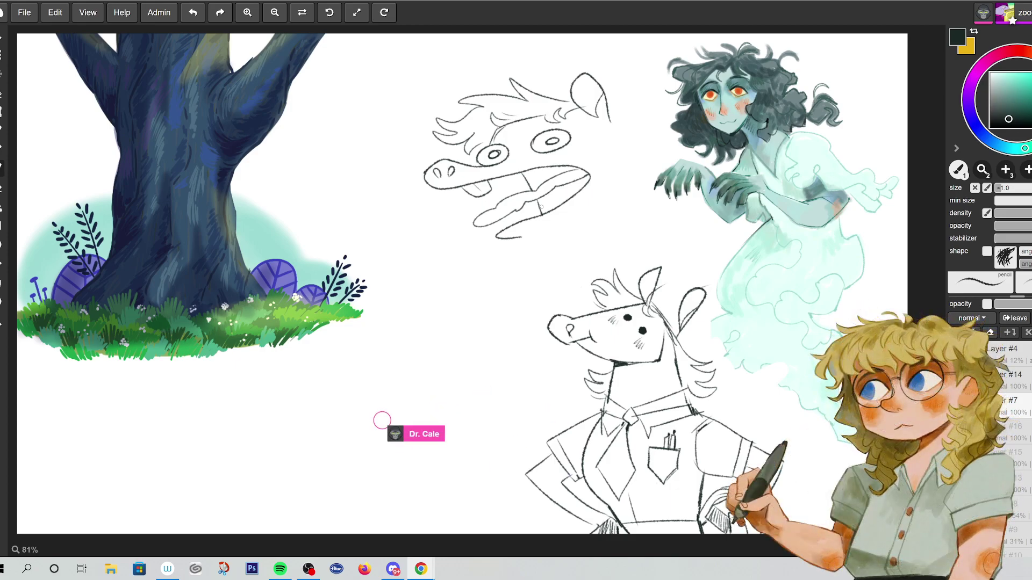
- Extend the ear, hatch beside the right eye, darken the nostril and outline the lower jaw
drag(607, 130, 617, 143)
mouse_move(531, 153)
mouse_down()
mouse_move(550, 157)
mouse_move(541, 158)
mouse_up()
drag(561, 149, 501, 166)
drag(436, 172, 440, 177)
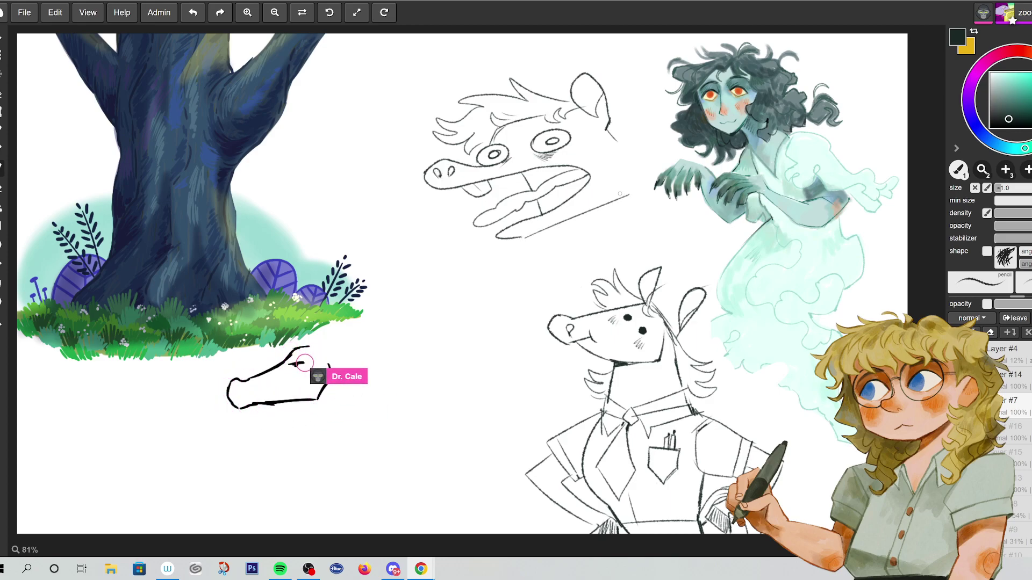
mouse_move(531, 234)
mouse_down()
mouse_move(561, 252)
mouse_move(567, 222)
mouse_move(557, 285)
mouse_move(577, 294)
mouse_move(583, 266)
mouse_move(572, 240)
mouse_move(644, 205)
mouse_move(644, 207)
mouse_up()
- Add the ear curve, cheek fur, motion dashes beside the mouth and shading inside it
mouse_move(638, 129)
mouse_down()
mouse_move(642, 174)
mouse_move(622, 179)
mouse_move(642, 187)
mouse_up()
mouse_move(642, 187)
mouse_down()
mouse_move(604, 163)
mouse_move(622, 163)
mouse_move(604, 151)
mouse_move(608, 130)
mouse_up()
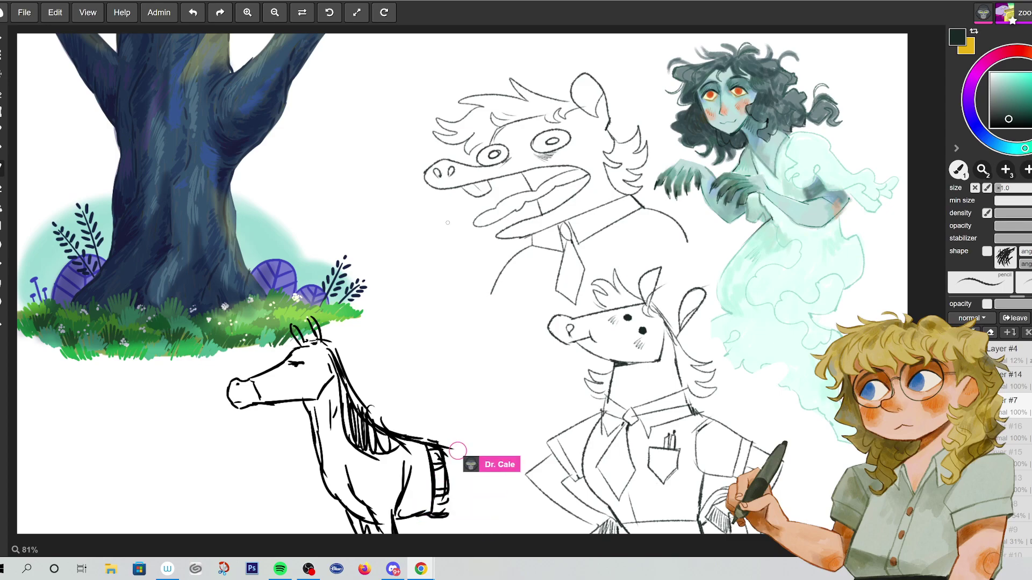
mouse_move(437, 246)
mouse_down()
mouse_move(461, 233)
mouse_move(450, 216)
mouse_up()
drag(431, 208, 454, 208)
mouse_move(525, 173)
mouse_down()
mouse_move(554, 174)
mouse_move(534, 189)
mouse_up()
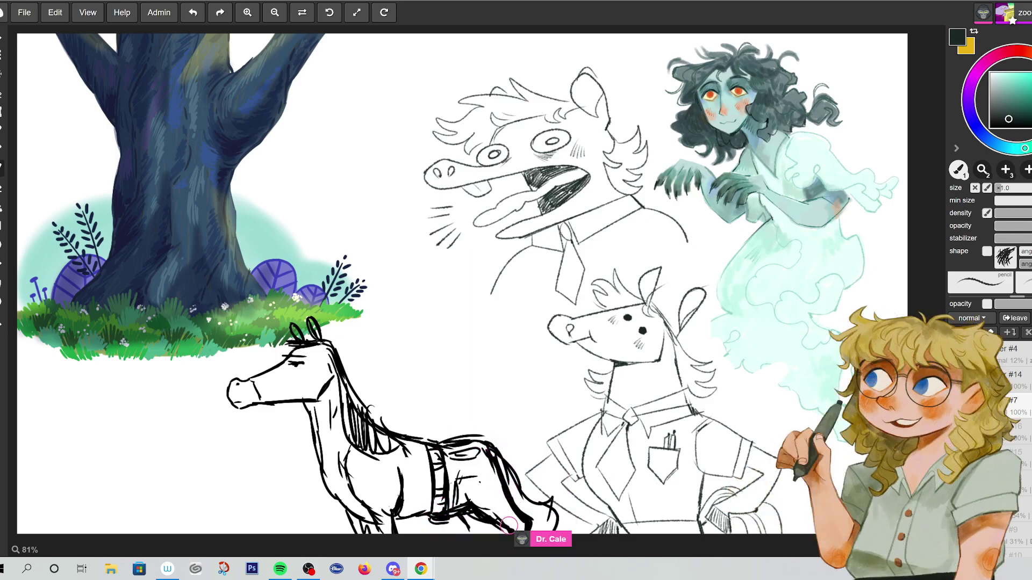
- Switch to the selection tool and lower Layer #7's opacity from 82% to 15%
key(v)
click(1, 96)
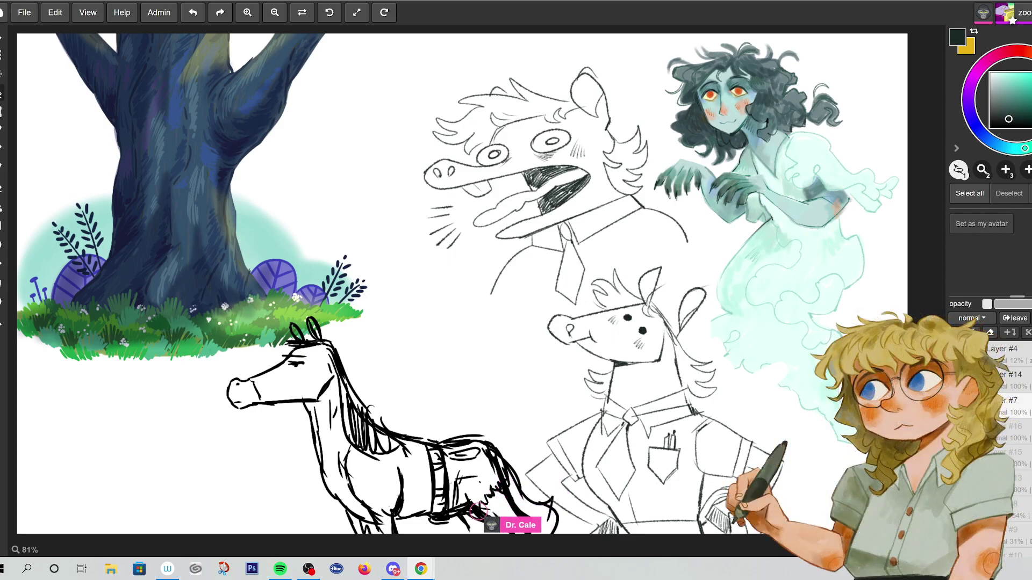
drag(1031, 304, 1008, 304)
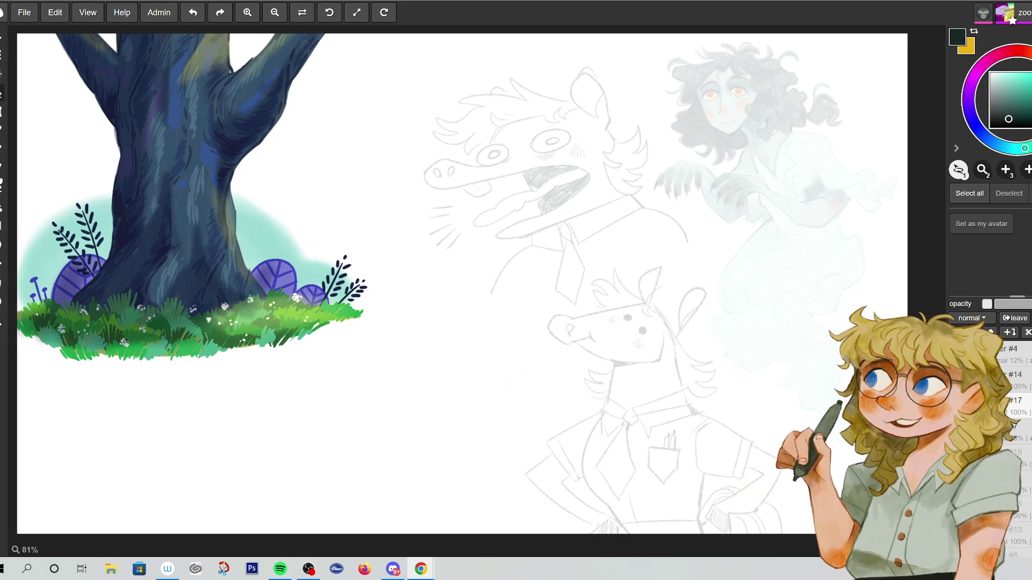
- With the brush, sketch a bat head's snout, one eye and two tall pointed ears
key(b)
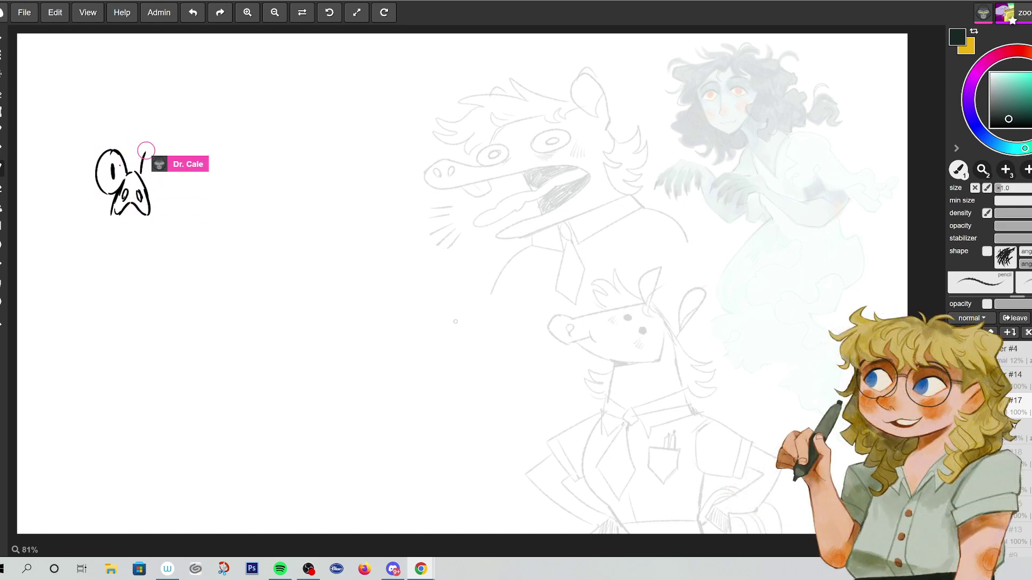
mouse_move(438, 329)
mouse_down()
mouse_move(459, 338)
mouse_move(434, 338)
mouse_move(449, 340)
mouse_up()
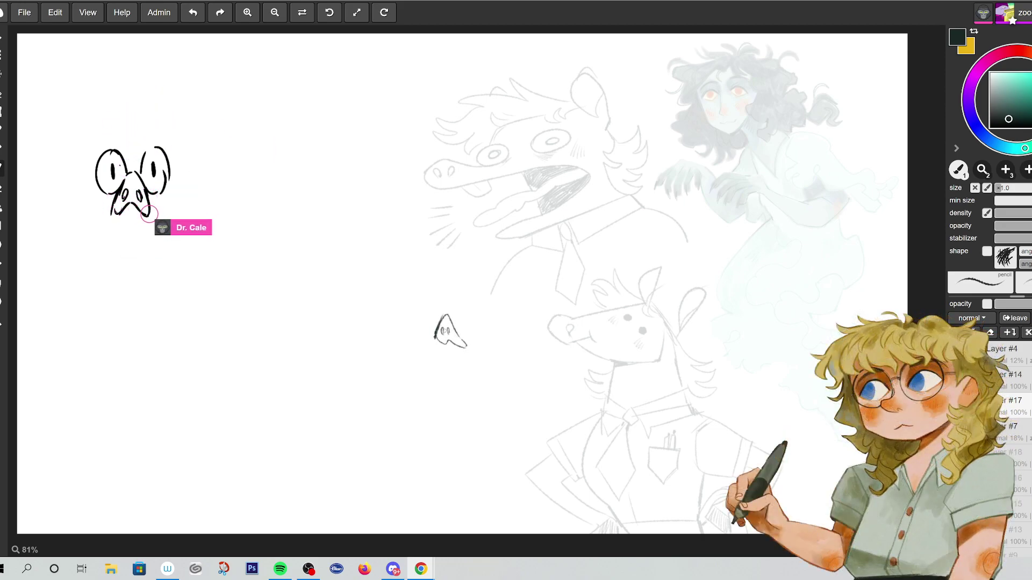
mouse_move(474, 332)
mouse_down()
mouse_move(487, 322)
mouse_move(498, 332)
mouse_move(450, 352)
mouse_up()
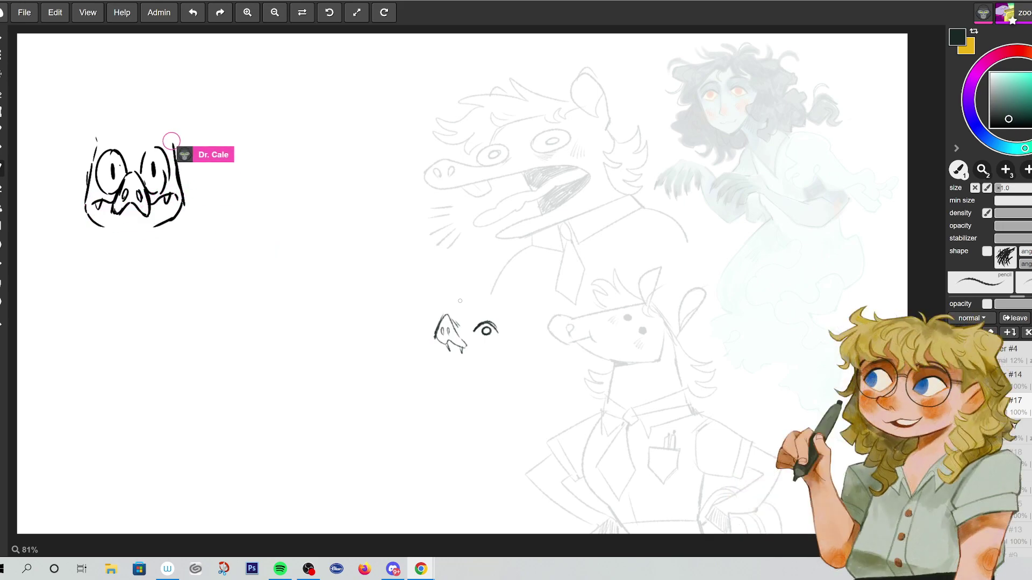
drag(439, 321, 424, 337)
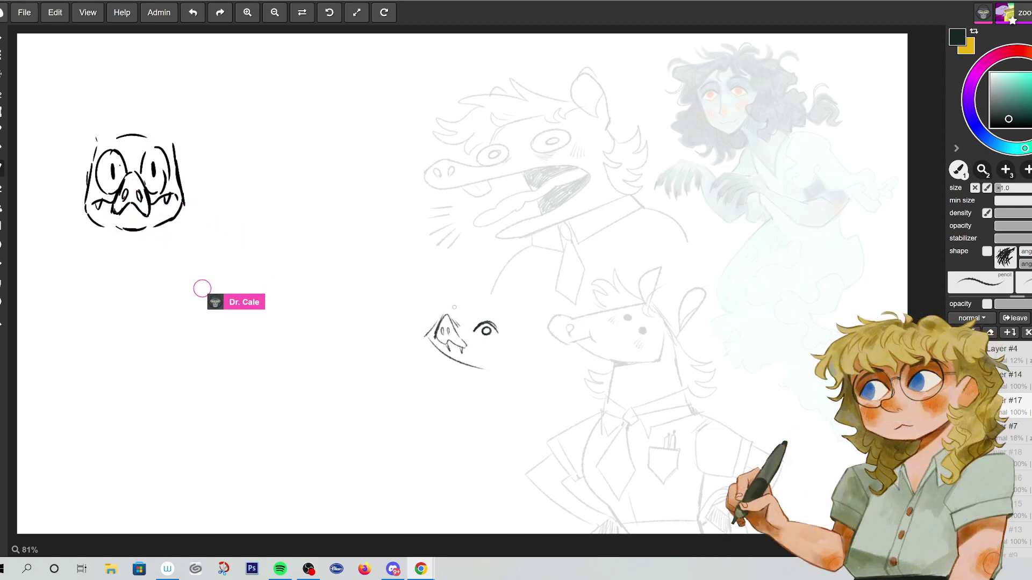
mouse_move(536, 320)
mouse_down()
mouse_move(557, 261)
mouse_move(533, 242)
mouse_move(512, 296)
mouse_move(528, 318)
mouse_move(554, 284)
mouse_up()
mouse_move(490, 291)
mouse_down()
mouse_move(471, 224)
mouse_move(466, 295)
mouse_move(488, 240)
mouse_move(558, 254)
mouse_up()
mouse_move(477, 294)
mouse_down()
mouse_move(551, 299)
mouse_move(521, 284)
mouse_move(517, 306)
mouse_move(532, 262)
mouse_move(546, 282)
mouse_up()
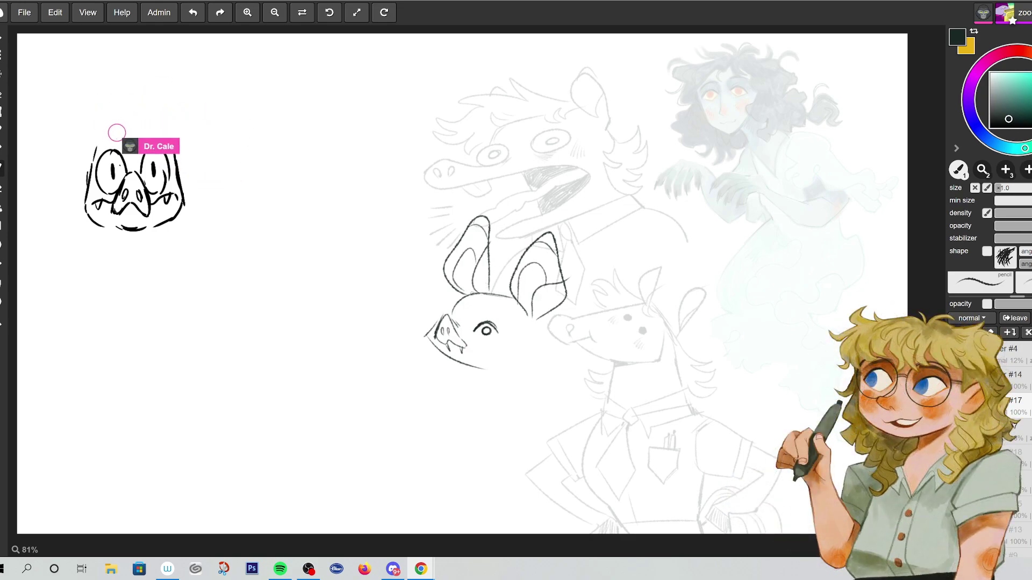
- Draw the bat's jaw line and hatch blush on its cheek and forehead
drag(494, 365, 545, 347)
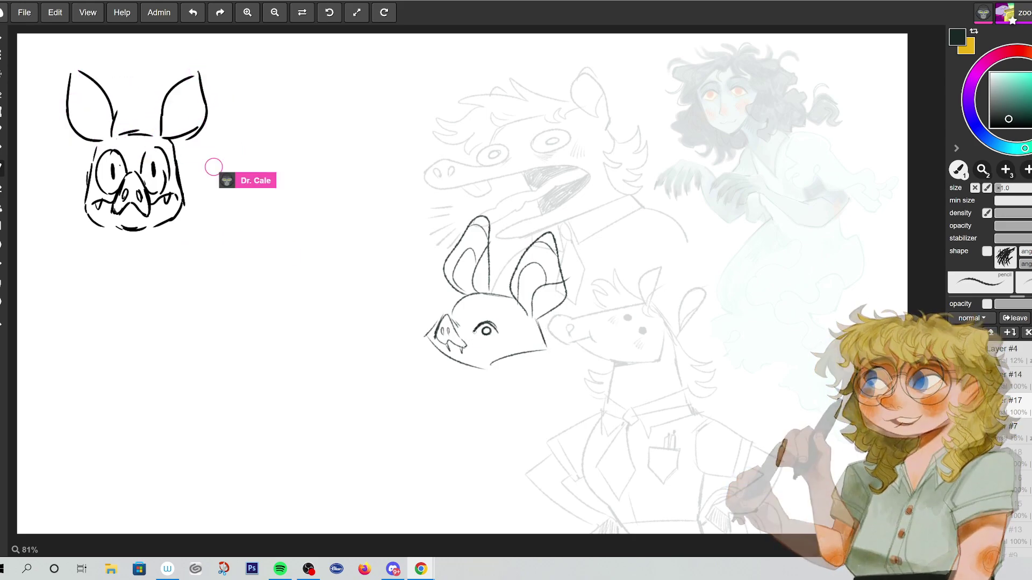
drag(495, 341, 489, 352)
drag(497, 341, 494, 354)
drag(502, 339, 500, 349)
drag(430, 336, 454, 305)
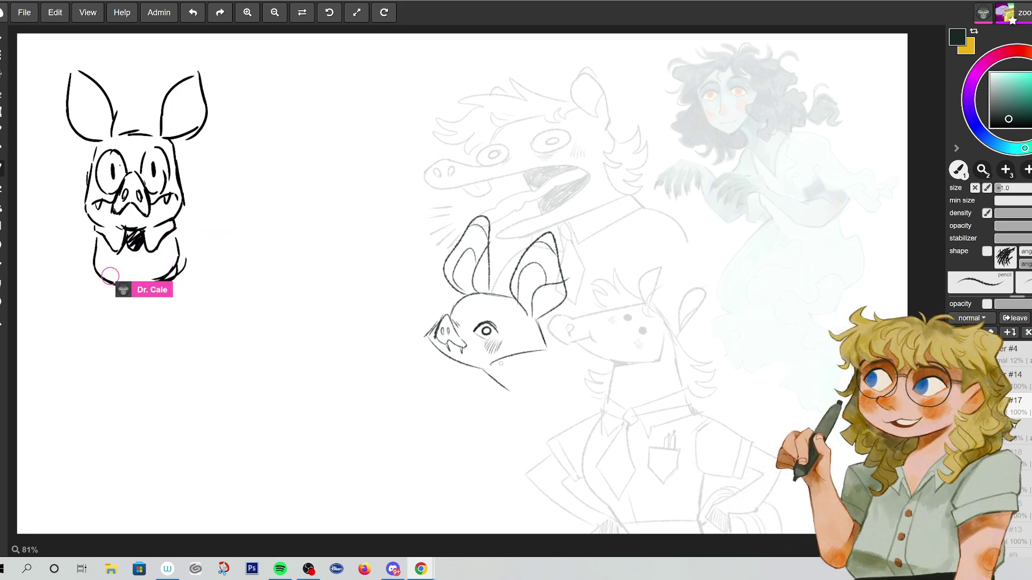
- Add a collar knot with a flowing cravat, then a long wing line sweeping up-right
drag(481, 381, 553, 353)
mouse_move(490, 388)
mouse_down()
mouse_move(470, 430)
mouse_move(487, 448)
mouse_move(520, 446)
mouse_move(505, 433)
mouse_move(493, 390)
mouse_up()
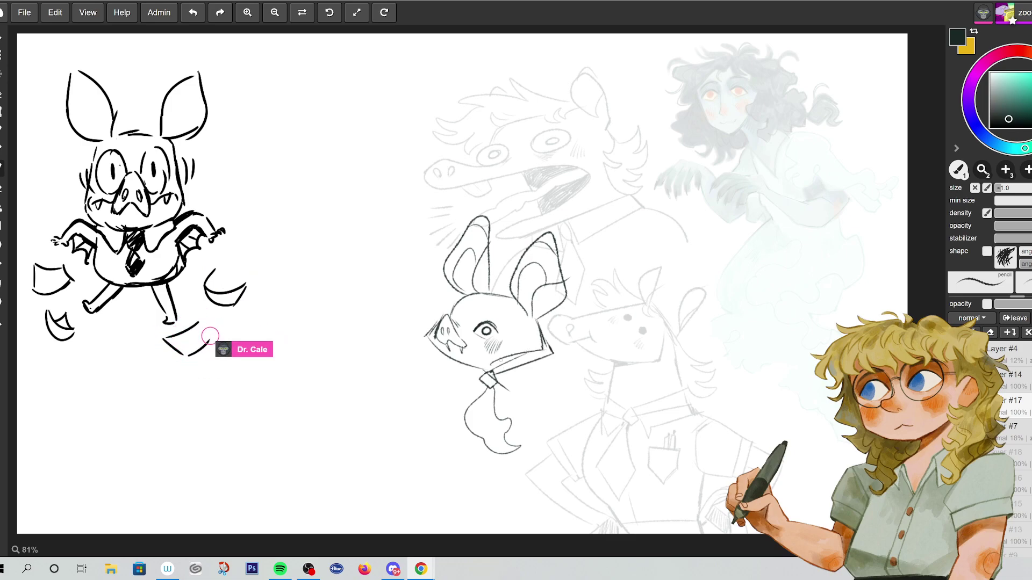
drag(498, 380, 564, 404)
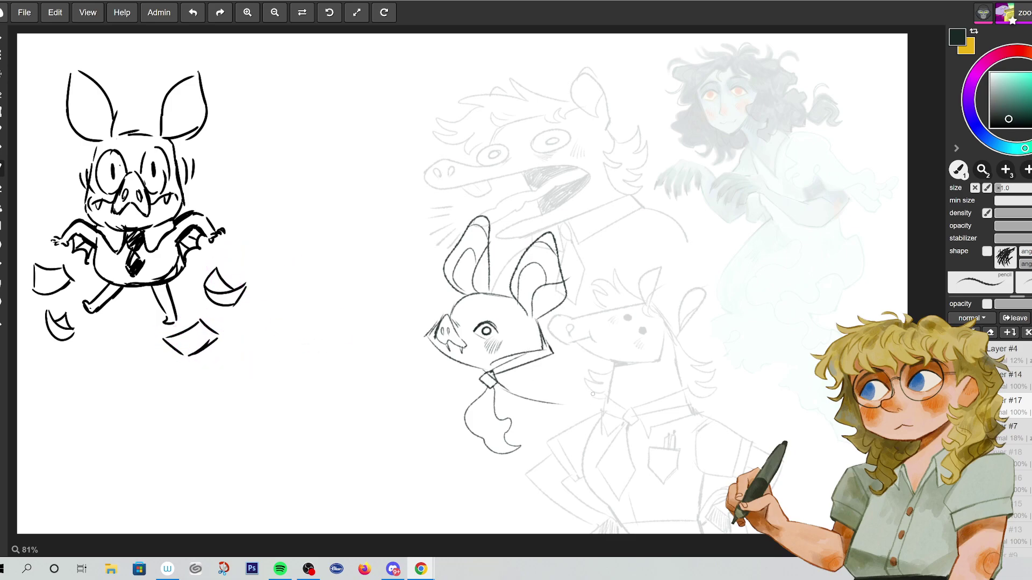
mouse_move(547, 337)
mouse_down()
mouse_move(640, 281)
mouse_move(669, 194)
mouse_move(801, 204)
mouse_up()
drag(856, 243, 903, 318)
mouse_move(569, 269)
mouse_down()
mouse_move(589, 223)
mouse_move(573, 179)
mouse_up()
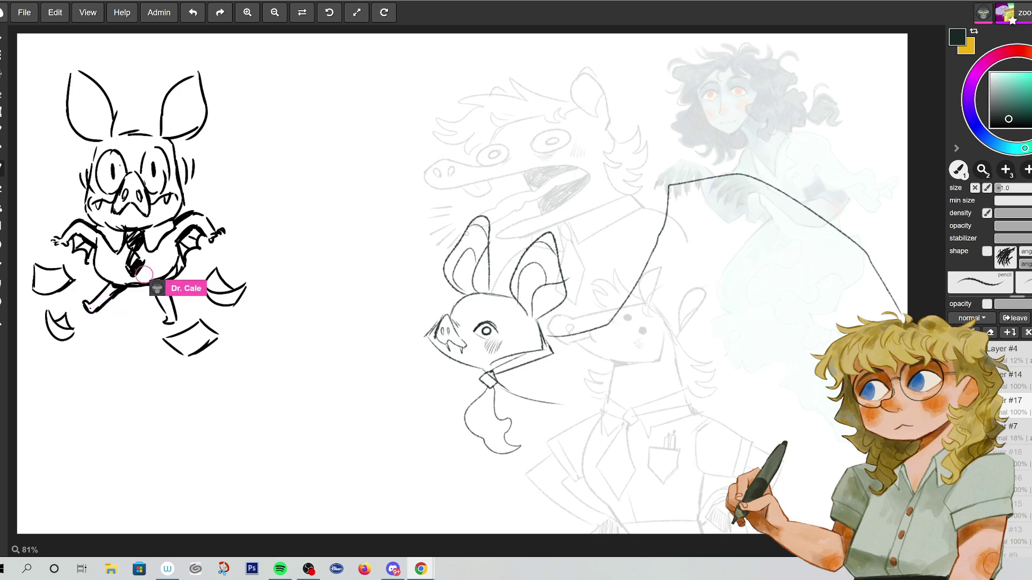
- After two undone attempts, draw the left wing's outline sweeping down to the lower left
drag(430, 185, 451, 243)
key(ctrl+z)
mouse_move(512, 197)
mouse_down()
mouse_move(408, 189)
mouse_move(321, 301)
mouse_move(368, 390)
mouse_up()
key(ctrl+z)
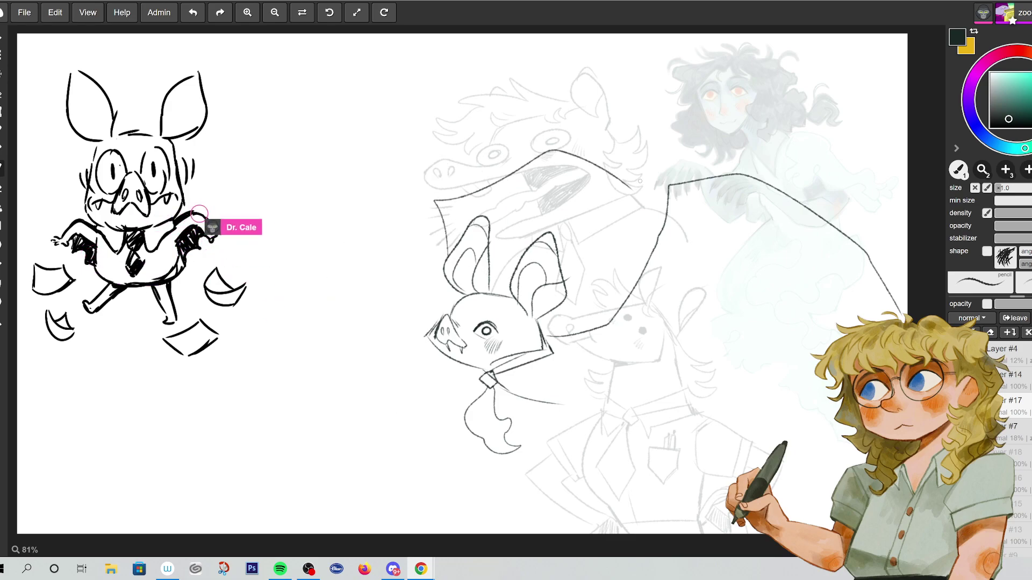
mouse_move(451, 308)
mouse_down()
mouse_move(384, 300)
mouse_move(280, 404)
mouse_move(286, 482)
mouse_up()
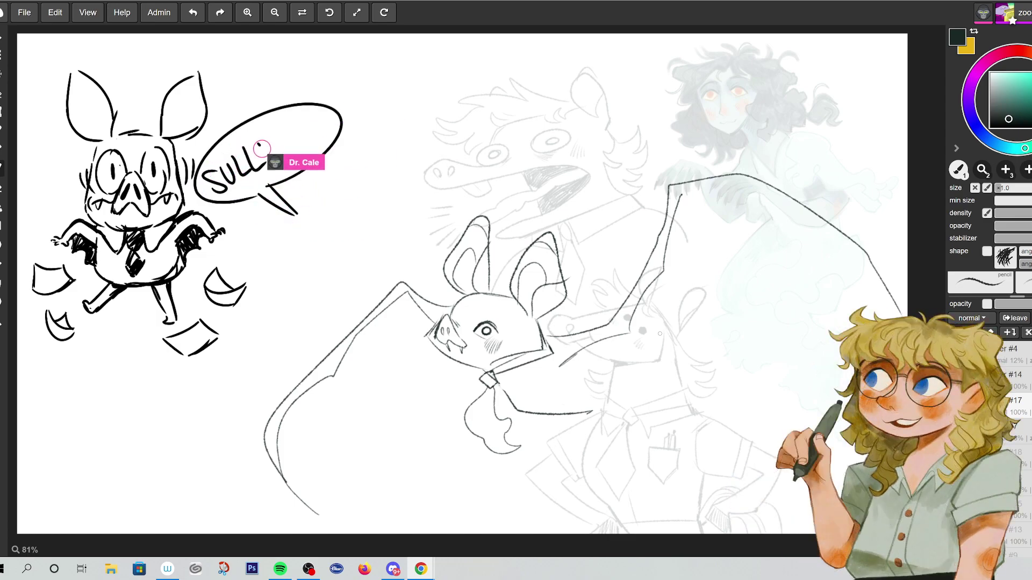
- Adjust the collar, line the cape and add the left wing's membrane and finger lines
mouse_move(526, 382)
mouse_down()
mouse_move(513, 398)
mouse_move(519, 407)
mouse_move(548, 410)
mouse_up()
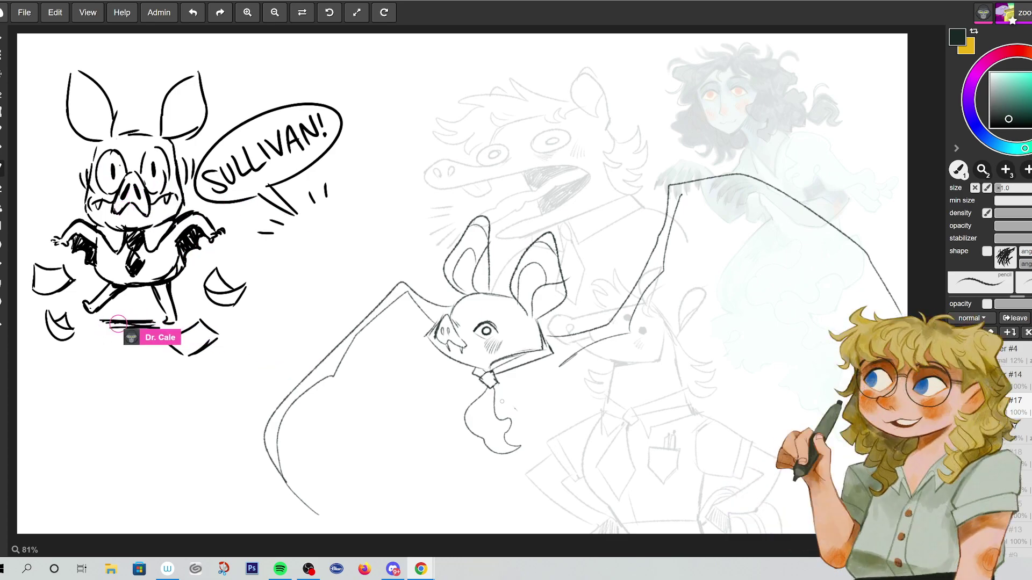
drag(495, 401, 564, 430)
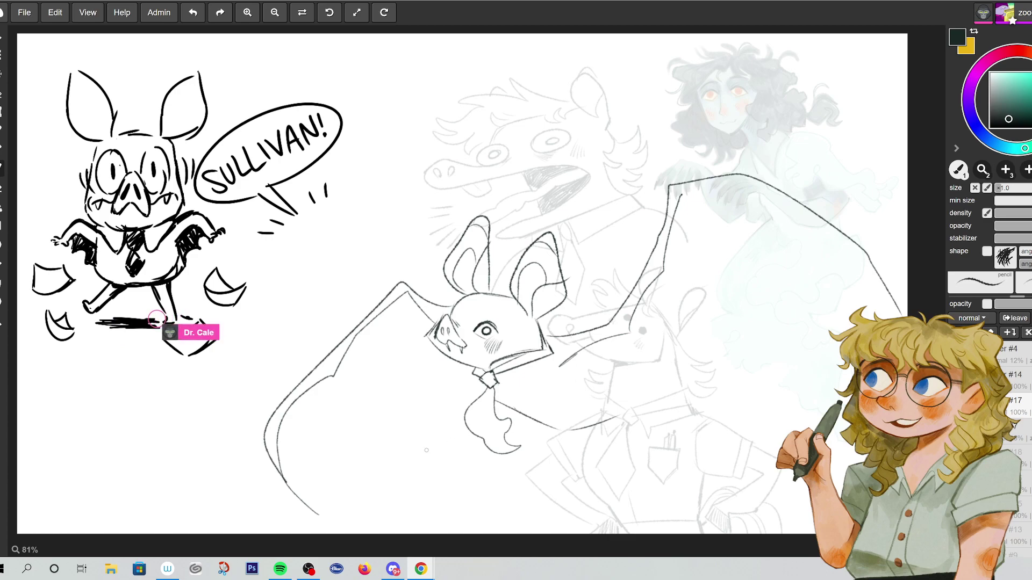
drag(319, 485, 377, 461)
mouse_move(319, 485)
mouse_down()
mouse_move(319, 516)
mouse_move(413, 295)
mouse_move(373, 457)
mouse_up()
drag(350, 471, 417, 440)
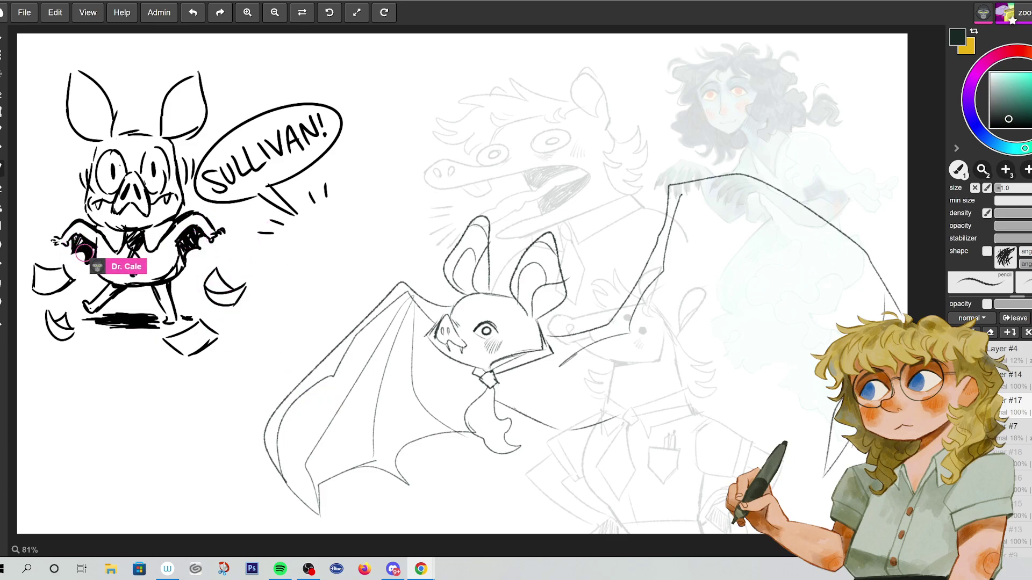
- Sketch the right wing's upper arm, scalloped lower edge, tip and finger-bone lines
drag(762, 195, 685, 190)
mouse_move(829, 466)
mouse_down()
mouse_move(817, 488)
mouse_move(820, 432)
mouse_move(770, 416)
mouse_up()
drag(770, 417, 743, 357)
drag(687, 395, 628, 408)
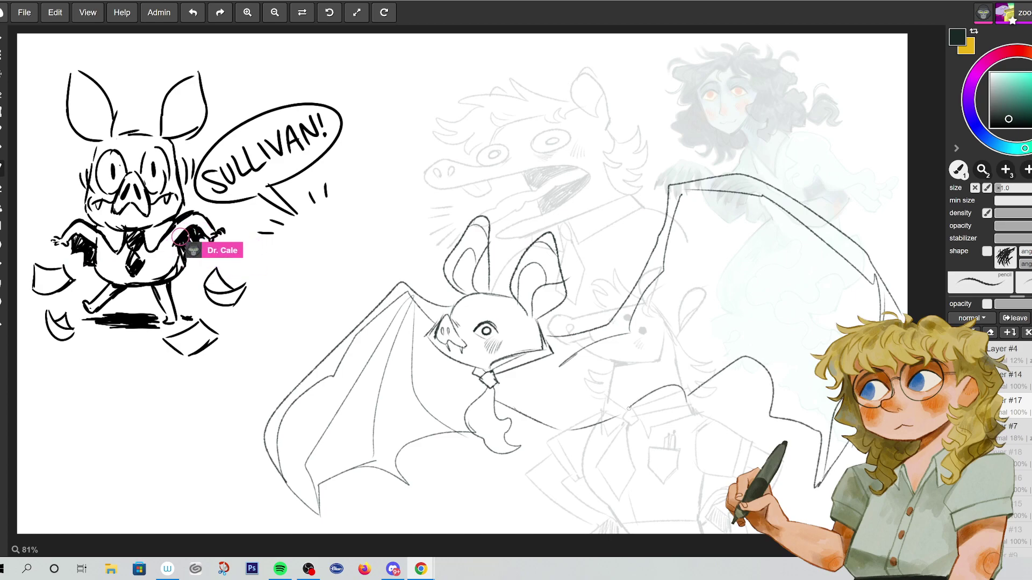
mouse_move(772, 414)
mouse_down()
mouse_move(798, 248)
mouse_move(683, 194)
mouse_move(687, 399)
mouse_move(684, 330)
mouse_up()
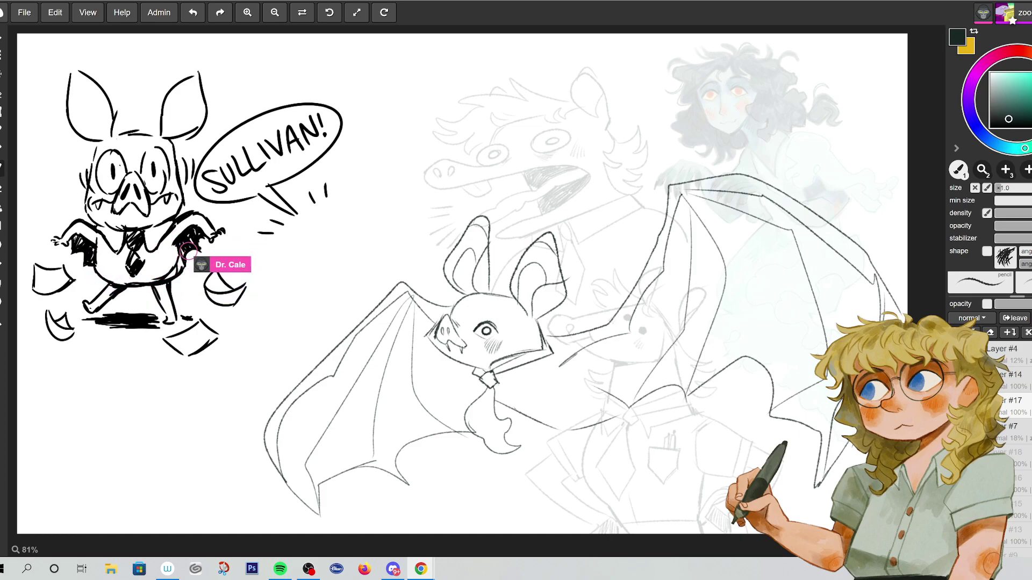
- Close the bat's belly, sketch its leg and foot, and draw a chest pocket
mouse_move(554, 426)
mouse_down()
mouse_move(635, 430)
mouse_move(657, 410)
mouse_move(668, 434)
mouse_move(697, 449)
mouse_move(659, 397)
mouse_up()
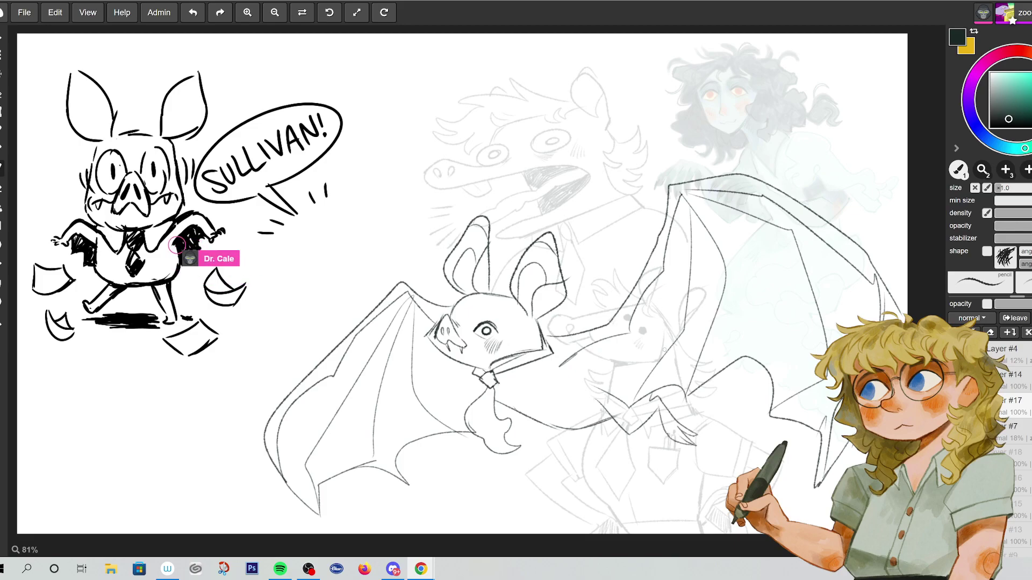
drag(630, 443, 648, 447)
drag(632, 436, 656, 446)
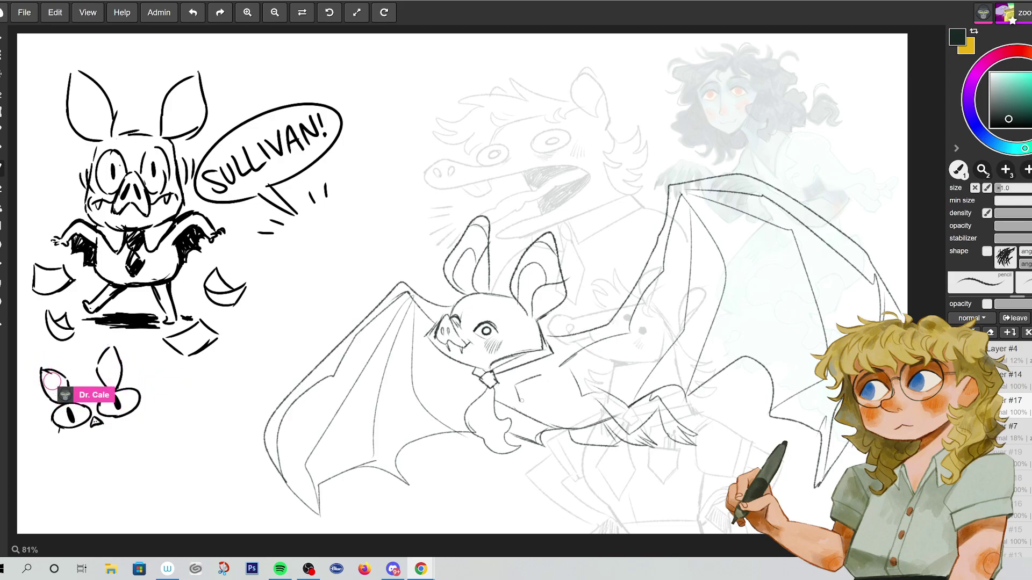
drag(527, 378, 537, 377)
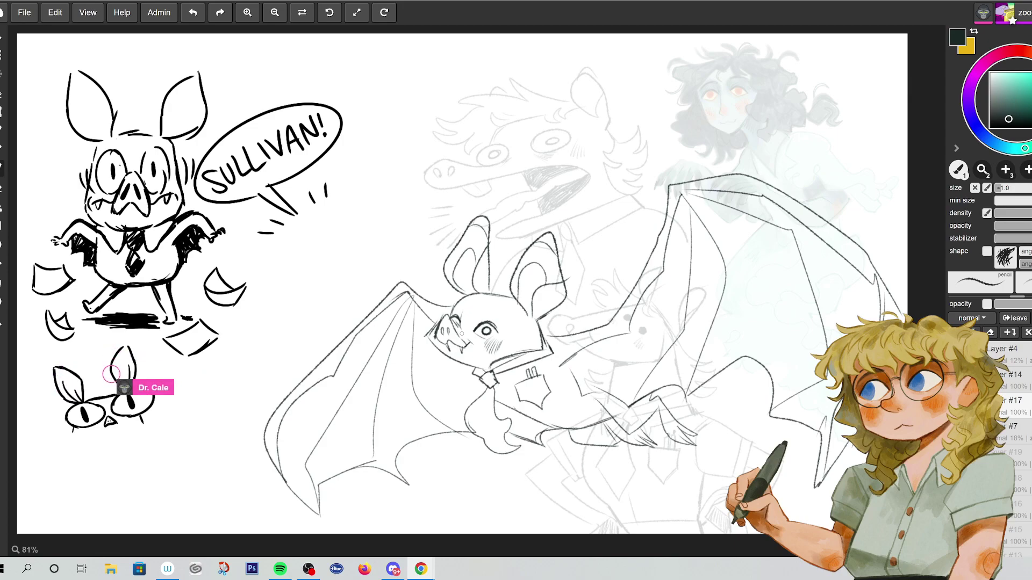
- Start a new bat head above with a pointed ear, left eye, mouth corner and nostril
mouse_move(562, 121)
mouse_down()
mouse_move(575, 106)
mouse_move(601, 160)
mouse_move(581, 186)
mouse_move(570, 148)
mouse_up()
mouse_move(572, 127)
mouse_down()
mouse_move(570, 148)
mouse_move(585, 151)
mouse_up()
drag(594, 110, 606, 116)
mouse_move(534, 133)
mouse_down()
mouse_move(559, 120)
mouse_move(546, 130)
mouse_move(545, 120)
mouse_up()
drag(571, 174, 578, 186)
- Refine the upper bat's mouth, draw both jaw lines and outline the left ear
drag(569, 112, 567, 119)
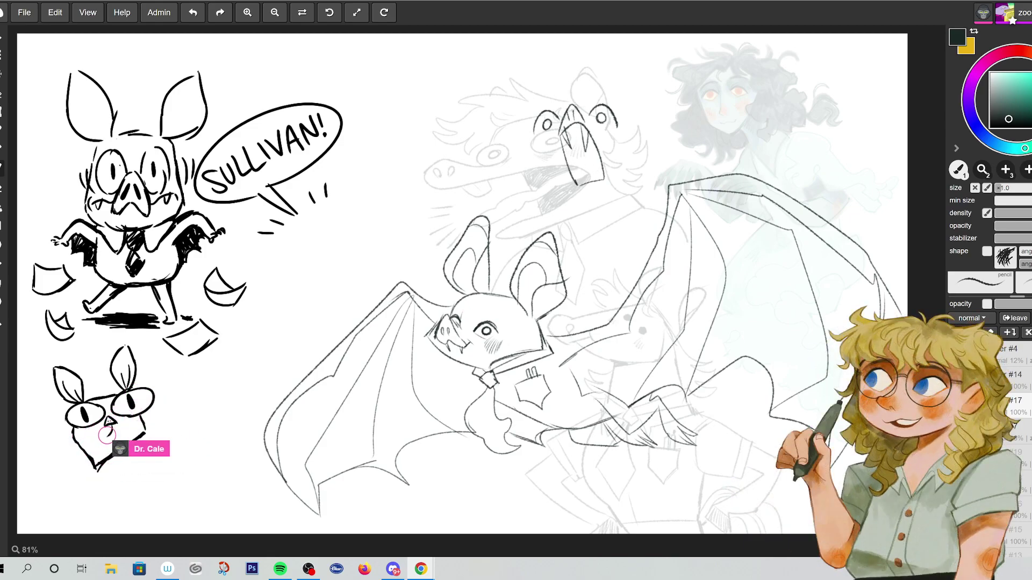
drag(524, 164, 578, 193)
mouse_move(631, 126)
mouse_down()
mouse_move(649, 147)
mouse_move(608, 187)
mouse_up()
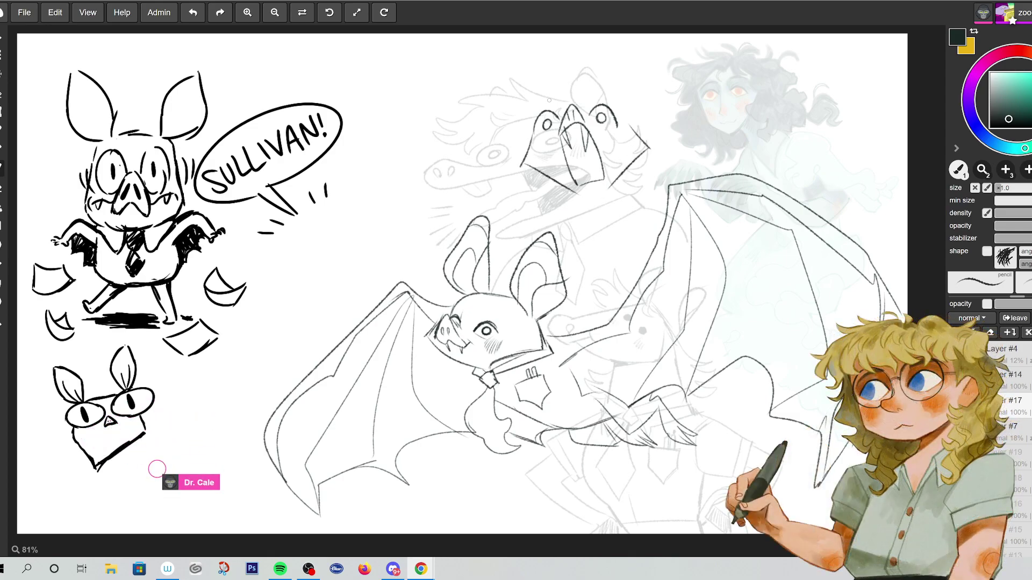
mouse_move(537, 101)
mouse_down()
mouse_move(467, 129)
mouse_move(530, 125)
mouse_up()
drag(512, 89, 529, 124)
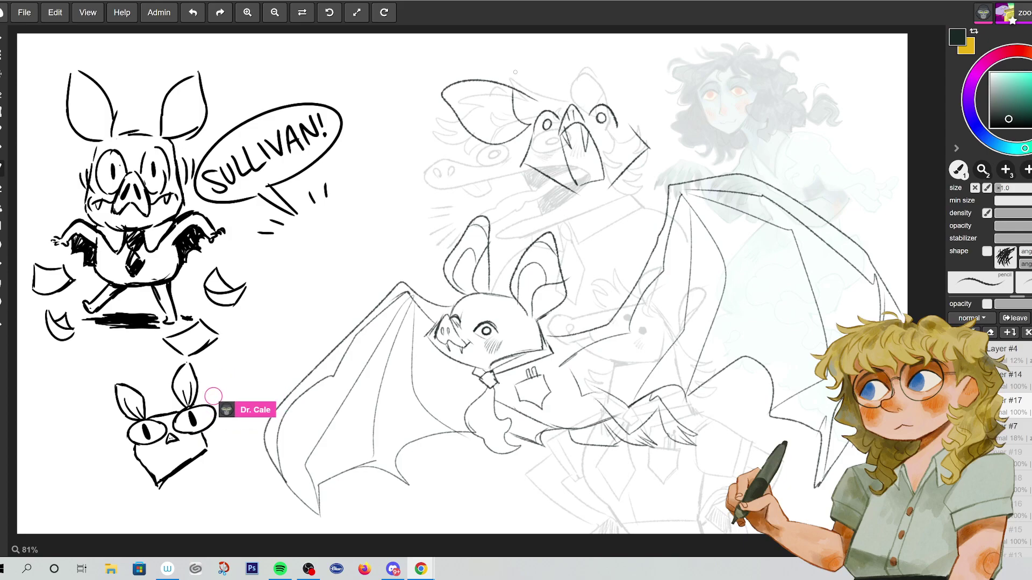
- Draw the right ear with its inner curl, add ear inner lines, and fade Layer #7 to 7%
mouse_move(611, 93)
mouse_down()
mouse_move(681, 47)
mouse_move(675, 118)
mouse_move(635, 122)
mouse_up()
mouse_move(620, 112)
mouse_down()
mouse_move(638, 85)
mouse_move(634, 60)
mouse_up()
mouse_move(511, 110)
mouse_down()
mouse_move(502, 136)
mouse_move(520, 138)
mouse_up()
mouse_move(638, 86)
mouse_down()
mouse_move(659, 111)
mouse_move(623, 117)
mouse_up()
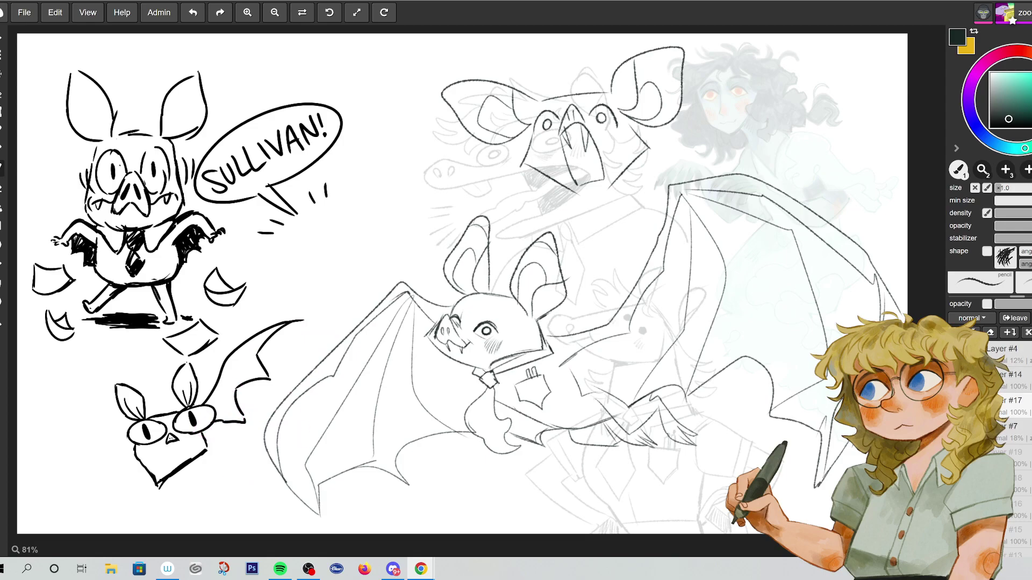
double_click(1011, 427)
drag(1004, 304, 999, 303)
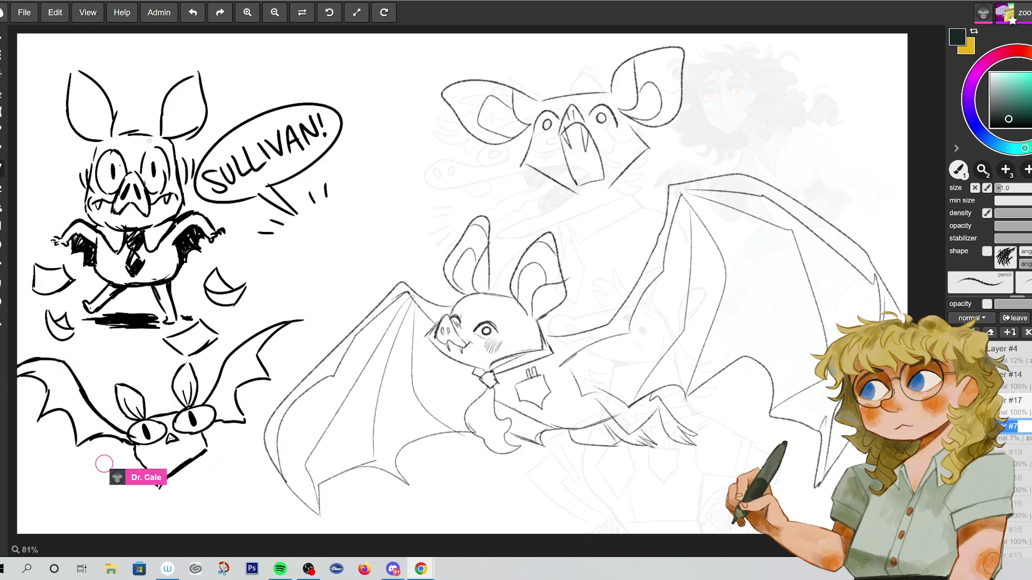
- Shrink the bat sketch with the Transform tool and move it up, then return to drawing
click(3, 112)
mouse_move(262, 44)
mouse_down()
mouse_move(345, 74)
mouse_move(344, 100)
mouse_move(346, 91)
mouse_up()
drag(618, 333, 622, 318)
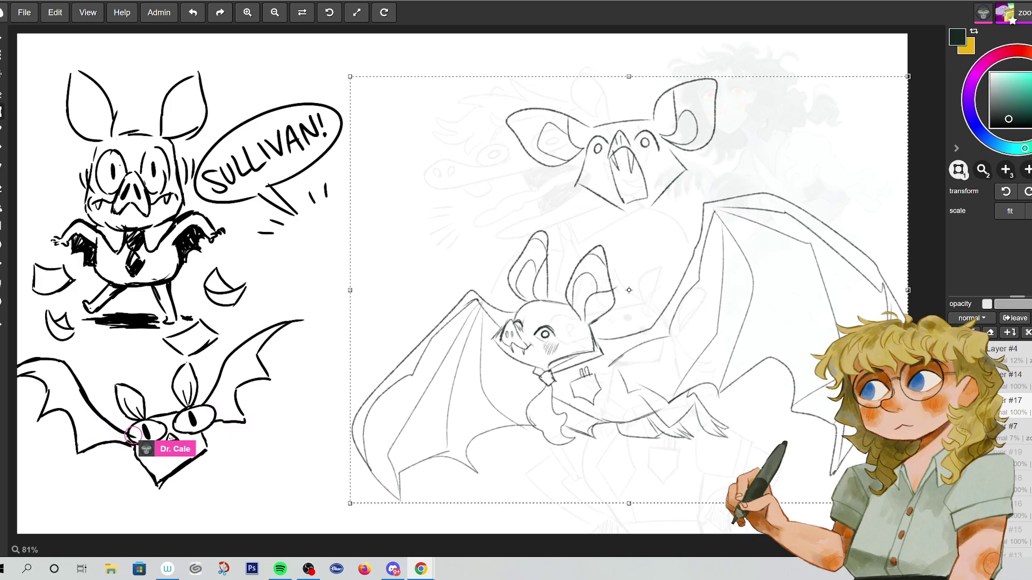
click(2, 54)
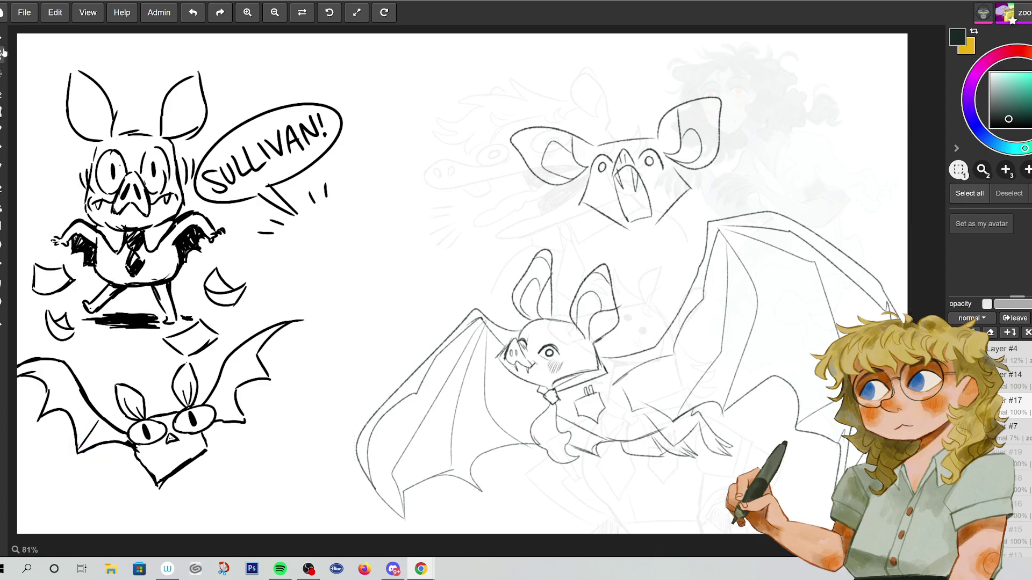
click(1, 167)
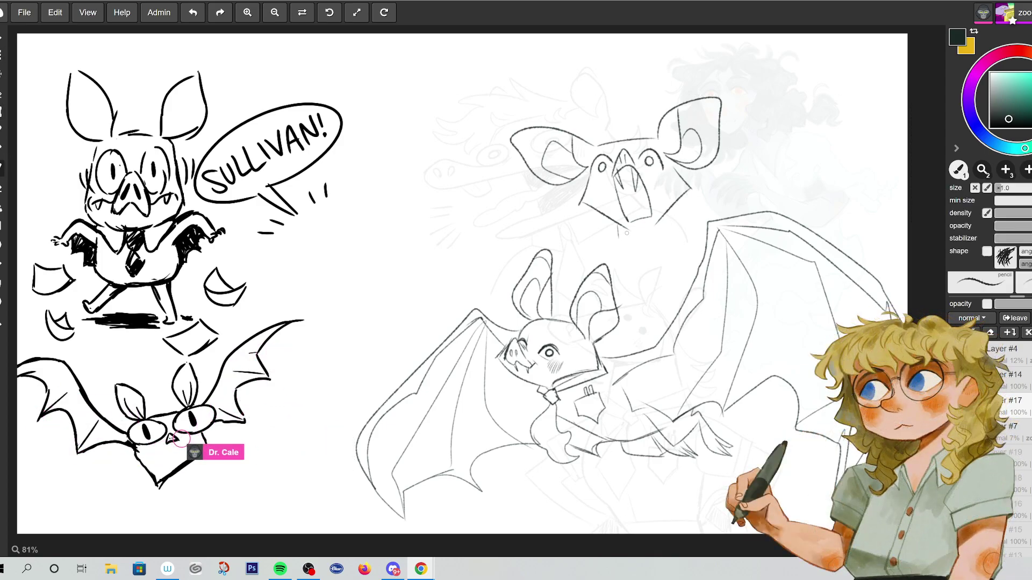
- Draw the upper bat's chin, body line and collar flap, and hatch blush on both cheeks
mouse_move(628, 235)
mouse_down()
mouse_move(636, 228)
mouse_move(642, 302)
mouse_move(636, 243)
mouse_move(613, 221)
mouse_move(623, 257)
mouse_move(629, 240)
mouse_move(680, 216)
mouse_move(650, 254)
mouse_move(682, 228)
mouse_up()
drag(682, 228, 679, 216)
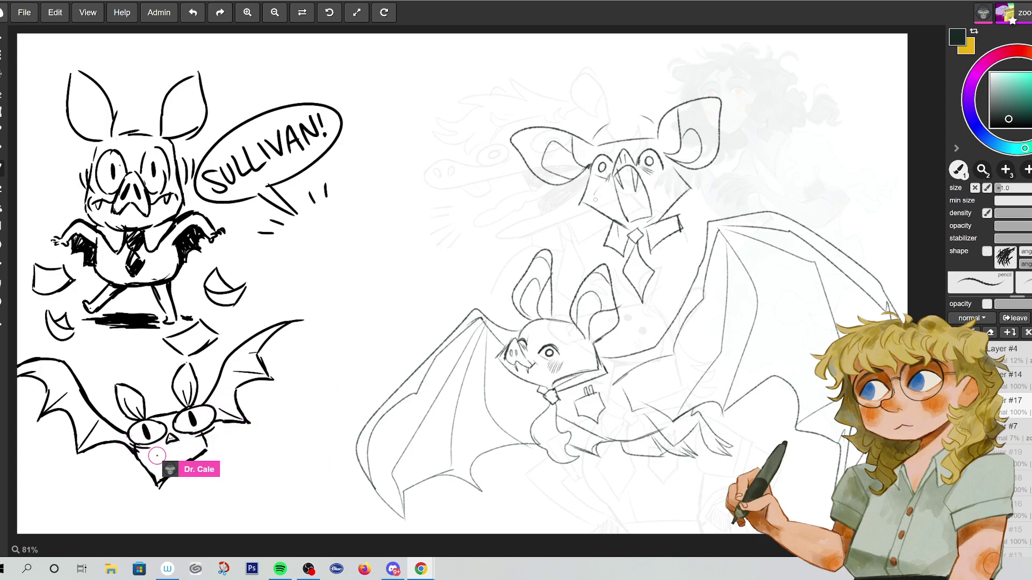
drag(608, 185, 606, 201)
drag(657, 179, 654, 193)
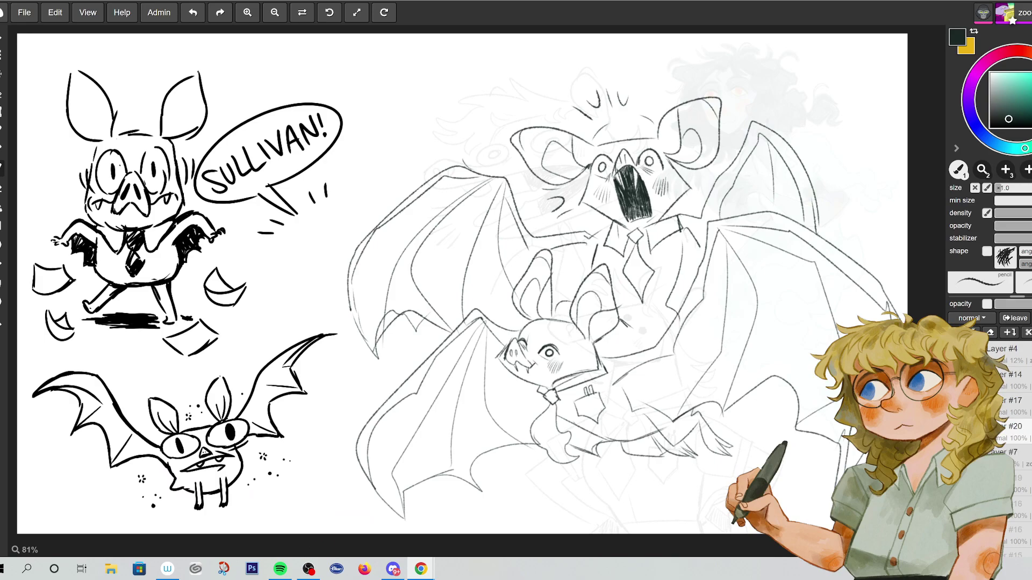
- Pick a pale pink shade in the colour wheel
click(1009, 89)
click(1005, 52)
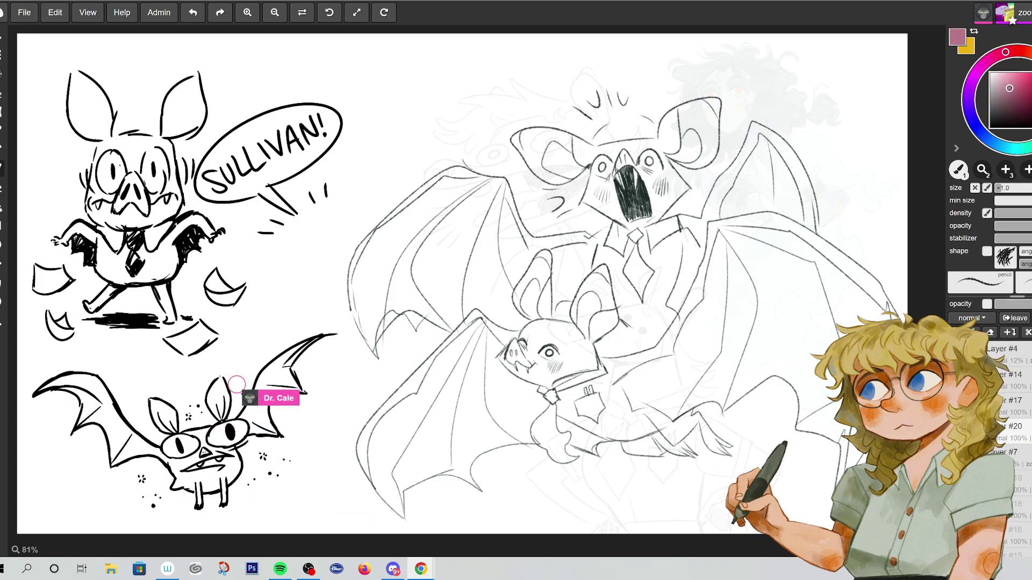
click(999, 84)
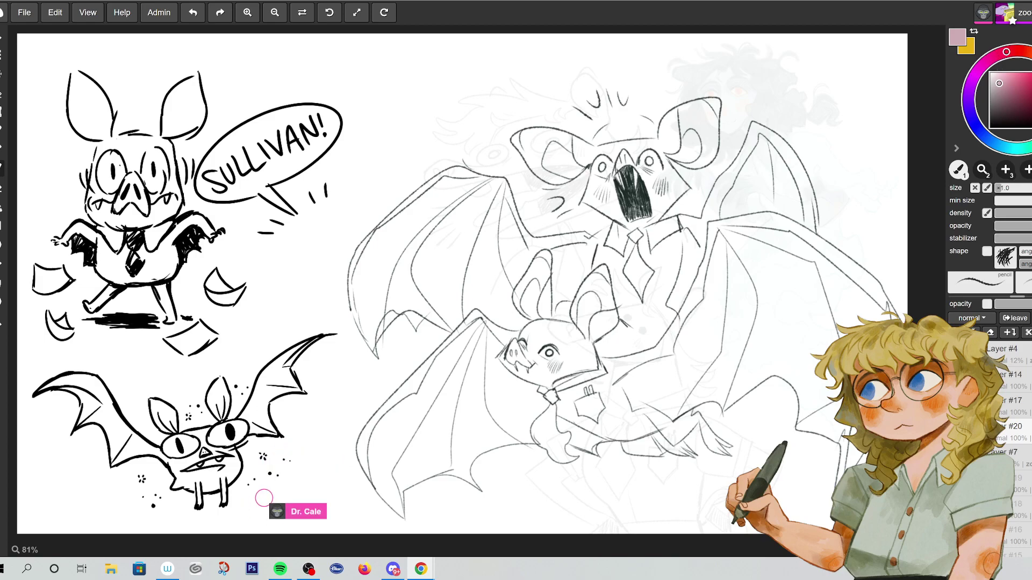
click(1005, 83)
click(998, 81)
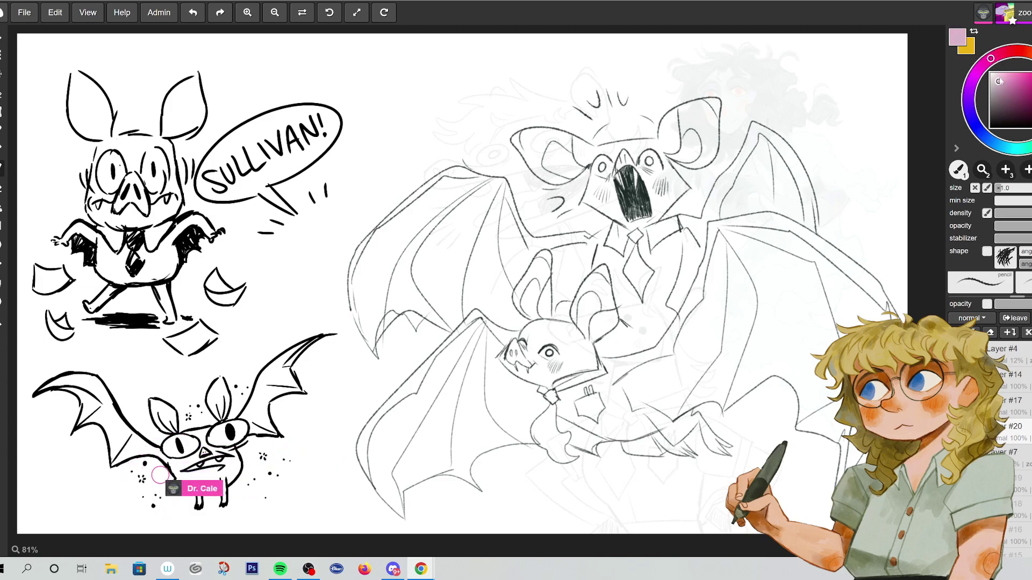
- Scribble pink over the big bat's left cheek, jaw and collar, and right cheek
mouse_move(593, 167)
mouse_down()
mouse_move(588, 193)
mouse_move(605, 183)
mouse_up()
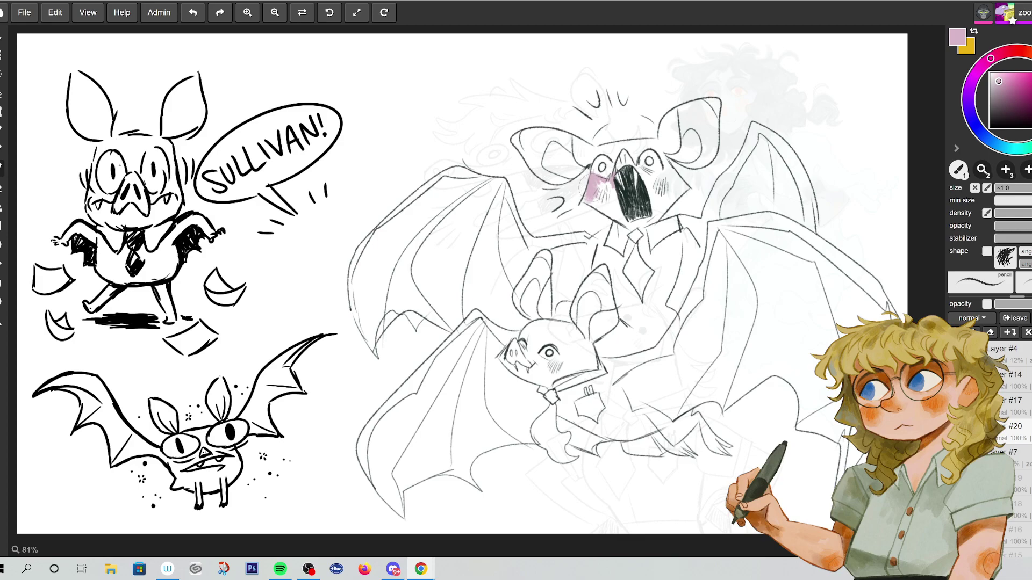
mouse_move(613, 212)
mouse_down()
mouse_move(609, 196)
mouse_move(628, 225)
mouse_up()
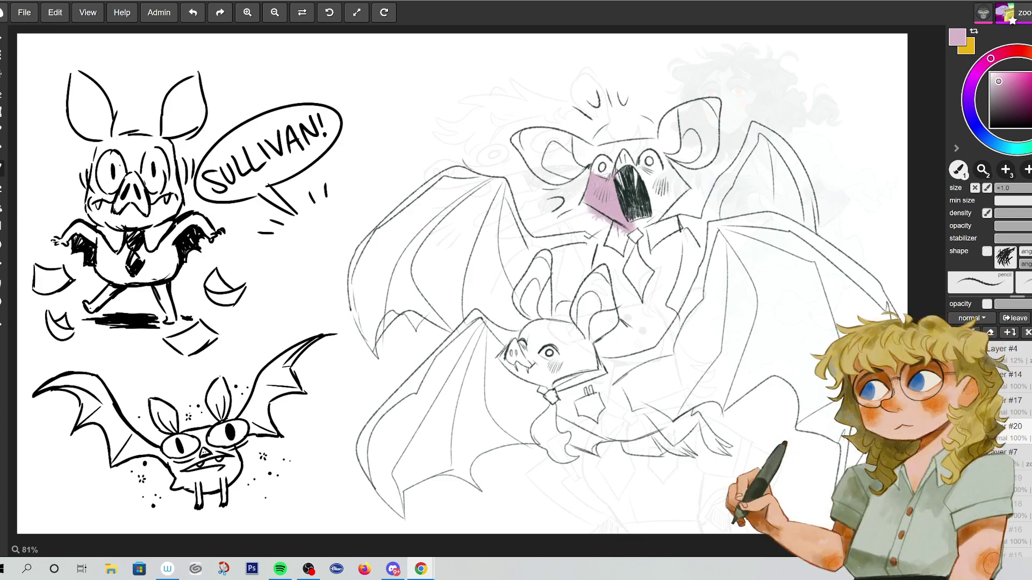
drag(662, 178, 660, 215)
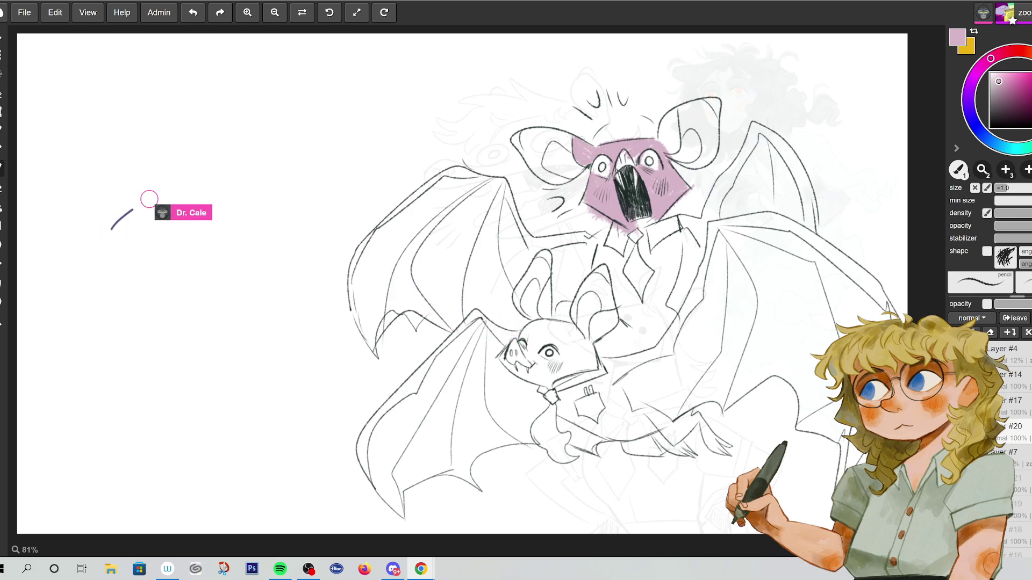
- Paint the ear, tie knot, neck and both wing arms pink, then add saturated-pink blush under the eye
mouse_move(671, 117)
mouse_down()
mouse_move(661, 134)
mouse_move(667, 141)
mouse_move(672, 127)
mouse_move(678, 151)
mouse_up()
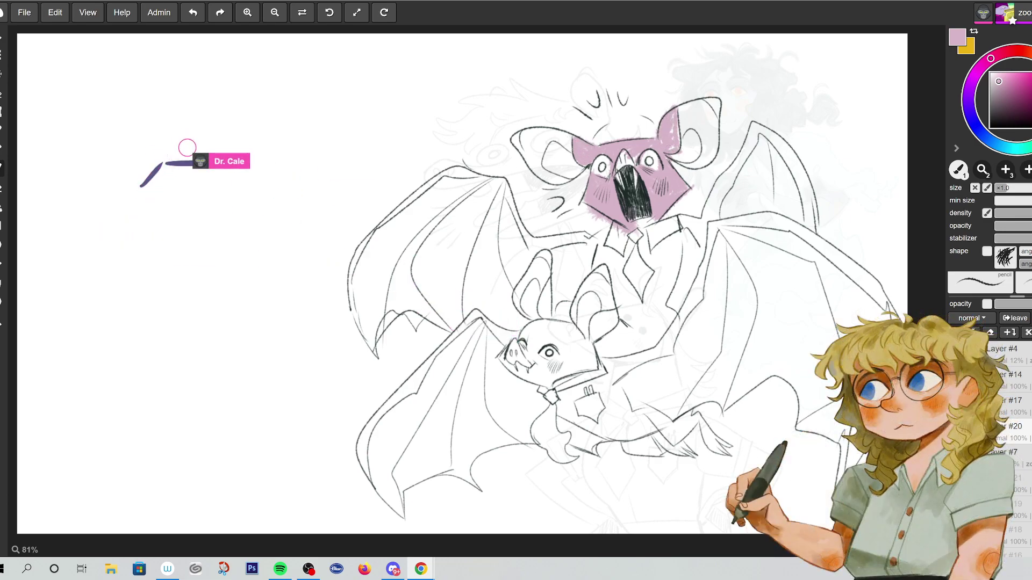
mouse_move(635, 235)
mouse_down()
mouse_move(647, 228)
mouse_move(644, 247)
mouse_up()
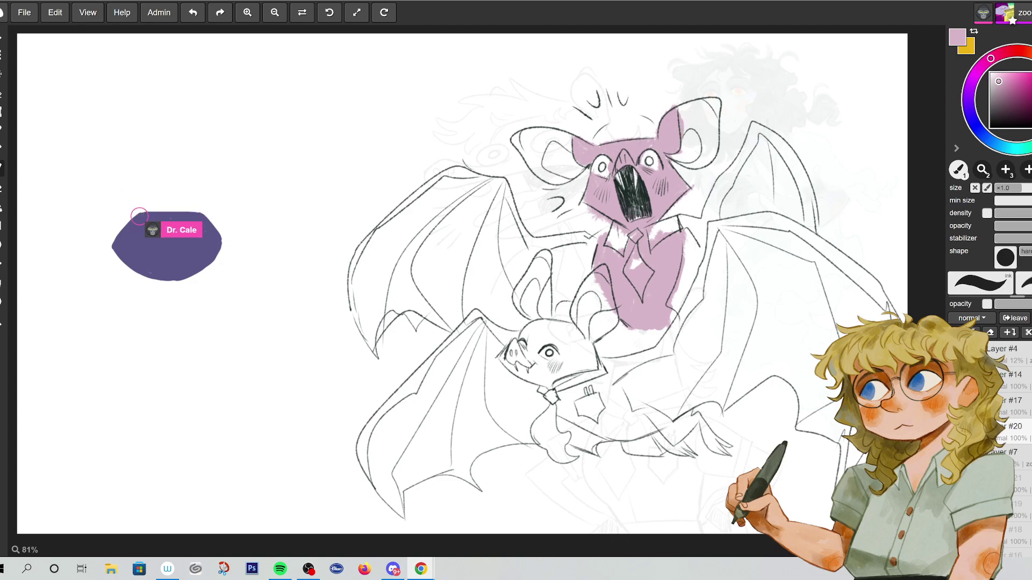
mouse_move(563, 238)
mouse_down()
mouse_move(540, 247)
mouse_move(609, 232)
mouse_up()
mouse_move(533, 240)
mouse_down()
mouse_move(502, 183)
mouse_move(469, 168)
mouse_move(433, 180)
mouse_move(371, 237)
mouse_move(349, 309)
mouse_up()
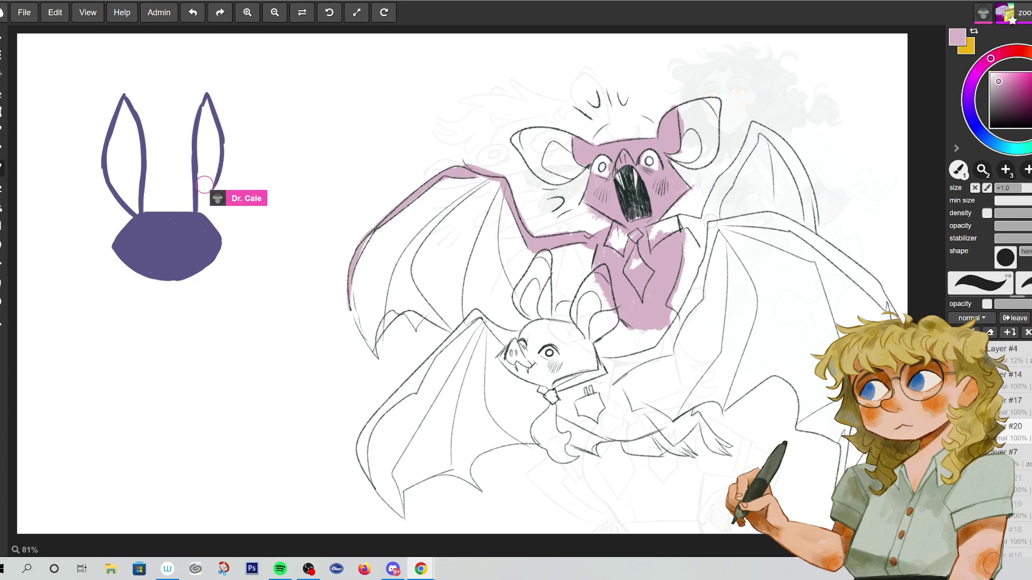
mouse_move(700, 234)
mouse_down()
mouse_move(709, 204)
mouse_move(753, 145)
mouse_move(757, 121)
mouse_move(773, 129)
mouse_move(817, 232)
mouse_up()
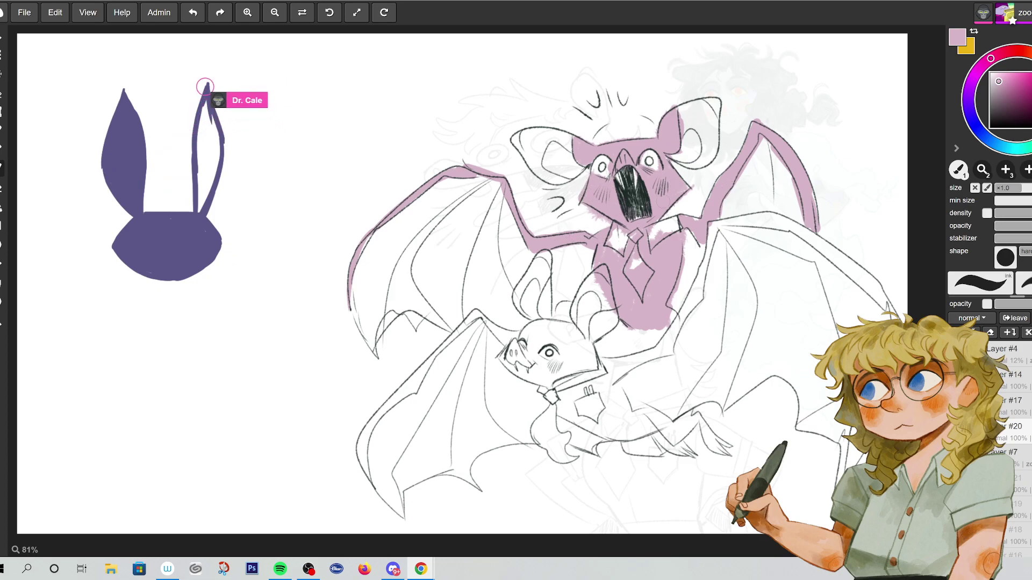
click(1008, 82)
drag(593, 177, 604, 182)
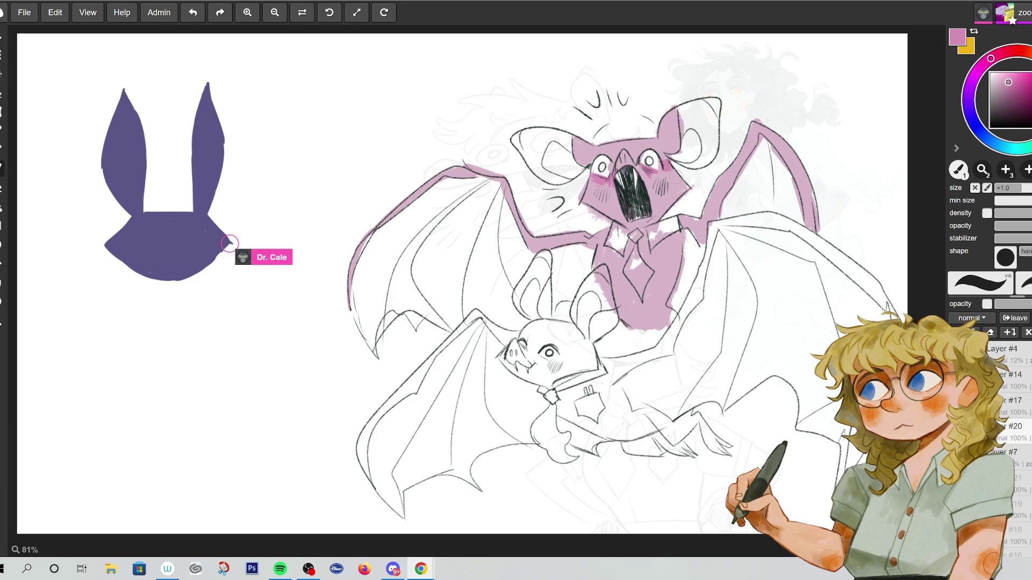
- Paint the large bat's left wing membrane solid light pink, edges and inner lower area included
click(1006, 52)
click(1005, 73)
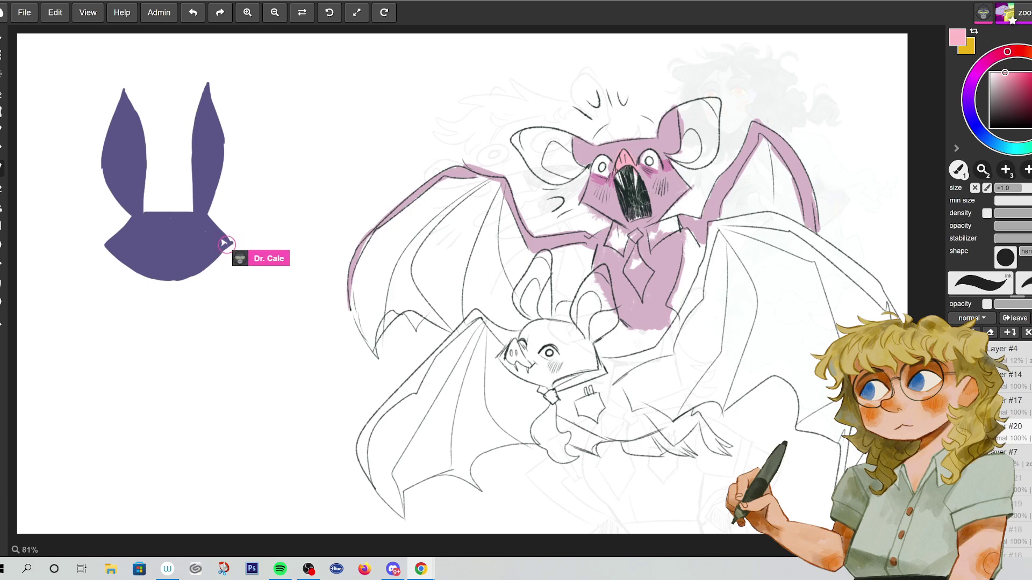
mouse_move(499, 239)
mouse_down()
mouse_move(507, 249)
mouse_move(506, 215)
mouse_up()
mouse_move(354, 292)
mouse_down()
mouse_move(365, 334)
mouse_move(379, 359)
mouse_up()
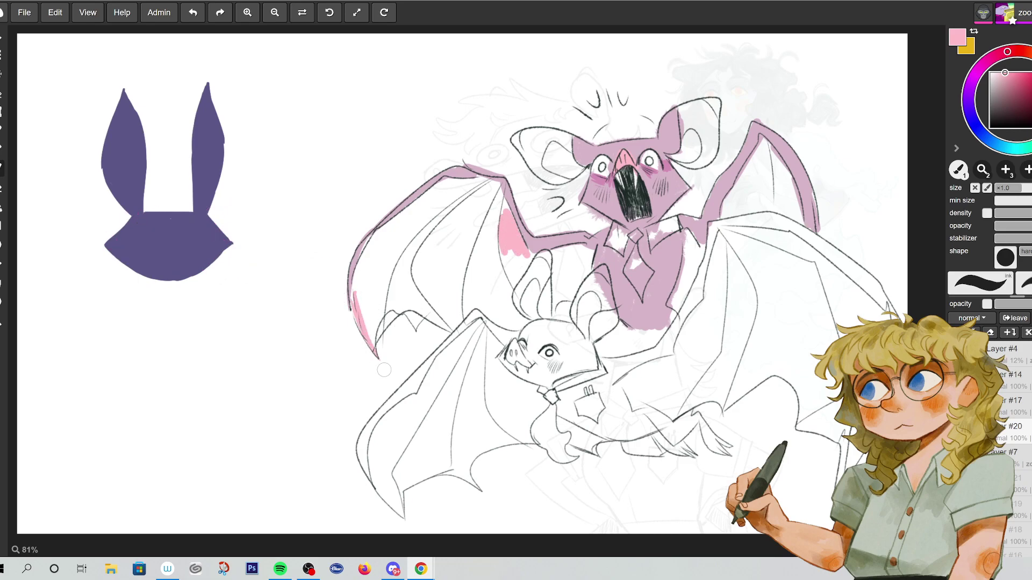
mouse_move(399, 299)
mouse_down()
mouse_move(409, 270)
mouse_move(386, 277)
mouse_up()
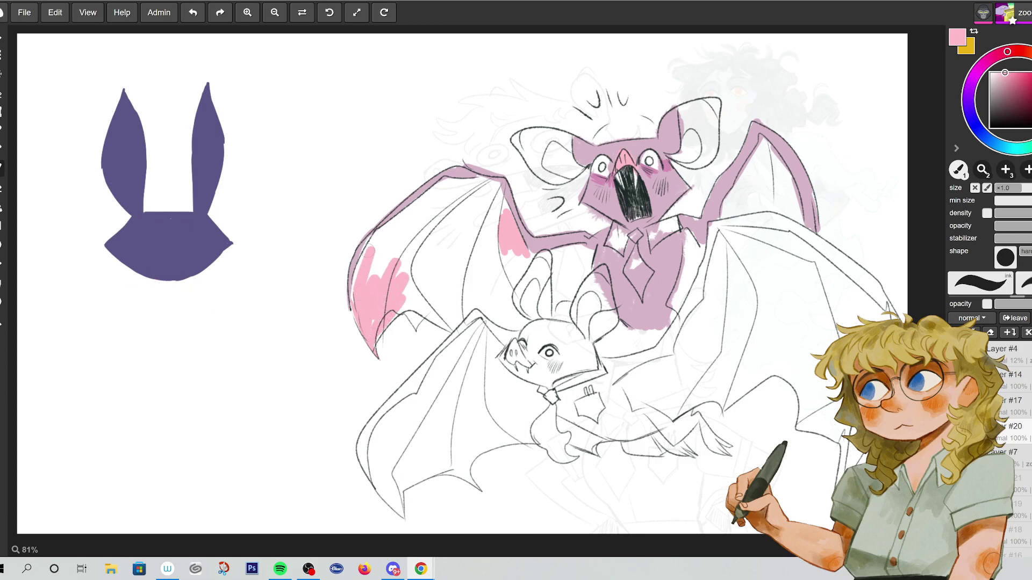
drag(423, 217, 428, 266)
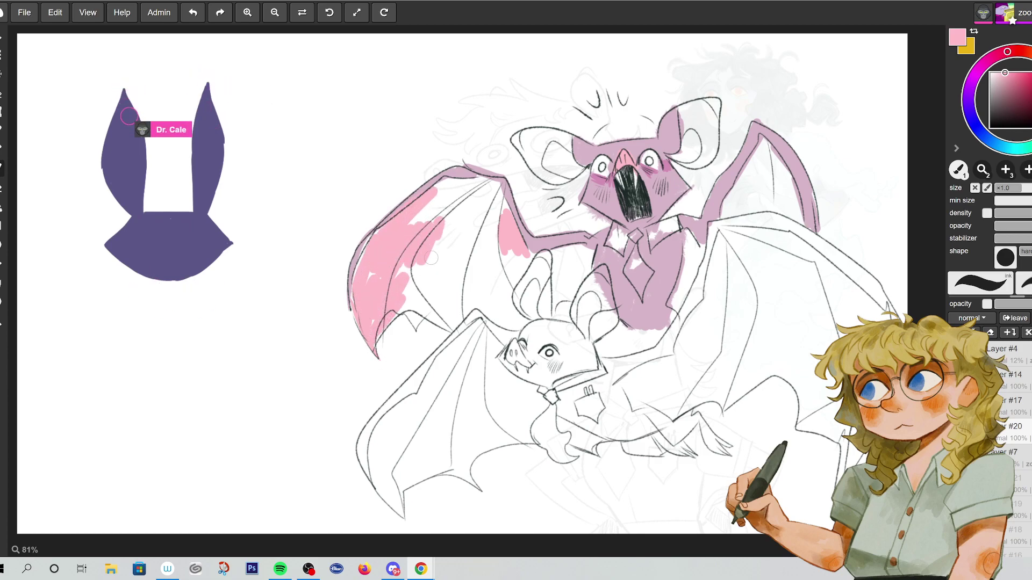
mouse_move(461, 216)
mouse_down()
mouse_move(475, 284)
mouse_move(495, 188)
mouse_move(441, 179)
mouse_move(435, 196)
mouse_move(449, 194)
mouse_move(438, 229)
mouse_move(490, 189)
mouse_move(483, 223)
mouse_move(445, 192)
mouse_up()
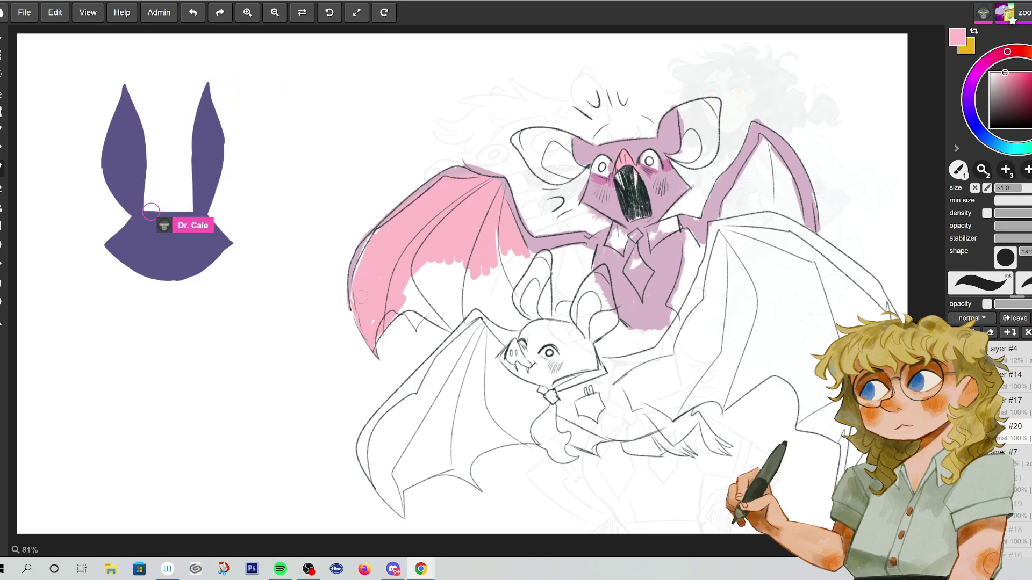
mouse_move(450, 324)
mouse_down()
mouse_move(457, 299)
mouse_move(432, 268)
mouse_move(394, 295)
mouse_move(458, 255)
mouse_move(459, 267)
mouse_move(418, 307)
mouse_up()
mouse_move(481, 308)
mouse_down()
mouse_move(520, 324)
mouse_move(512, 297)
mouse_up()
mouse_move(517, 260)
mouse_down()
mouse_move(494, 277)
mouse_move(485, 302)
mouse_move(515, 324)
mouse_move(523, 254)
mouse_move(523, 275)
mouse_up()
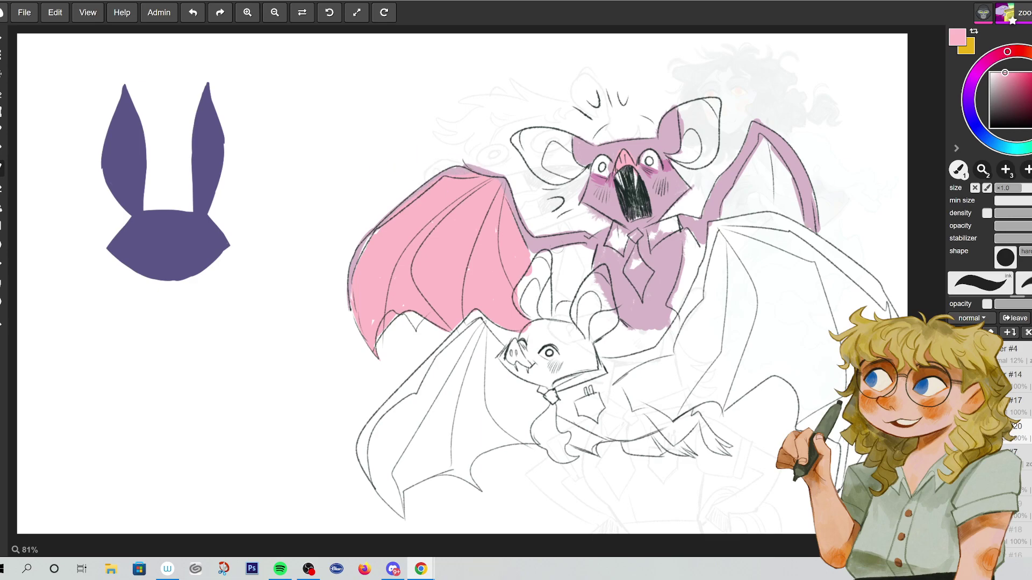
- Fill the gaps beside the head and body and the white triangle on the right wing pink
mouse_move(559, 248)
mouse_down()
mouse_move(589, 250)
mouse_move(543, 266)
mouse_move(554, 285)
mouse_move(581, 280)
mouse_up()
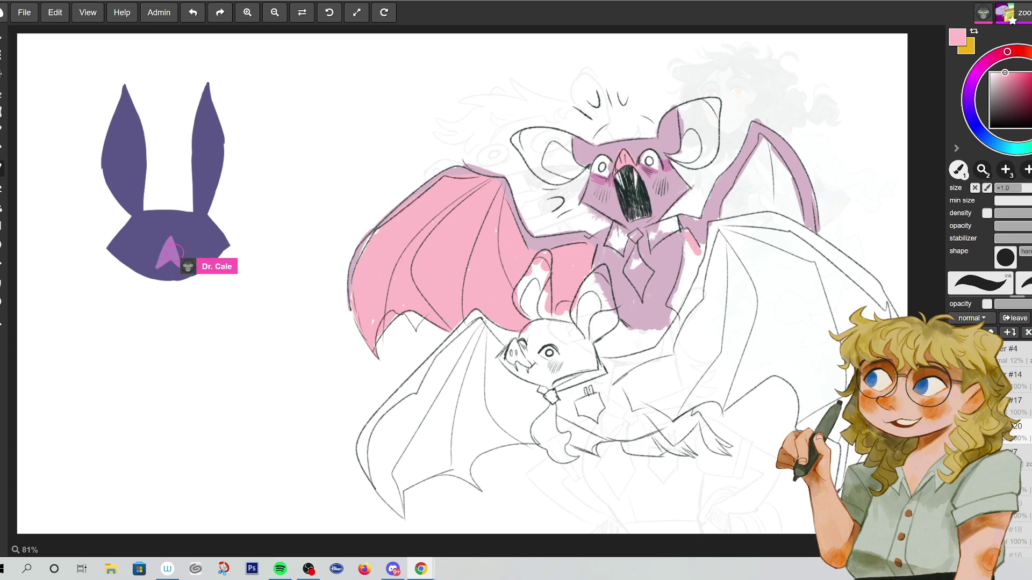
mouse_move(689, 282)
mouse_down()
mouse_move(702, 265)
mouse_move(685, 279)
mouse_up()
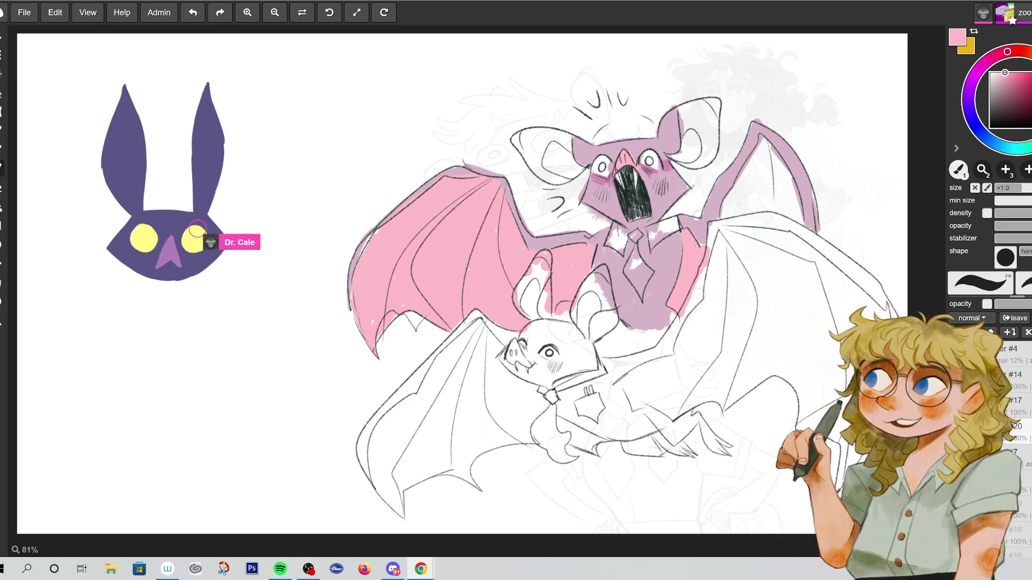
drag(726, 216, 763, 143)
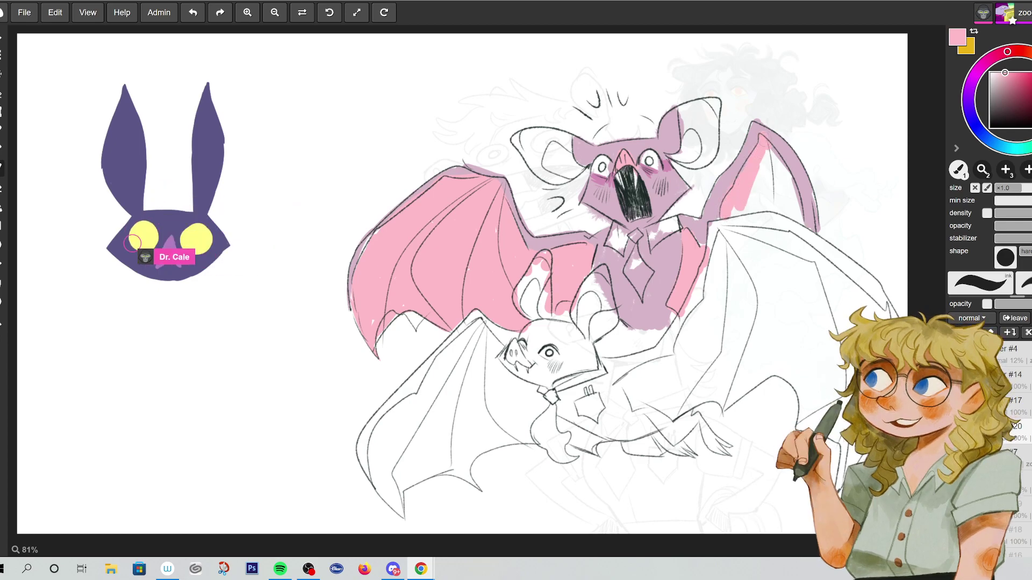
mouse_move(777, 191)
mouse_down()
mouse_move(757, 216)
mouse_move(737, 201)
mouse_move(723, 227)
mouse_move(762, 187)
mouse_up()
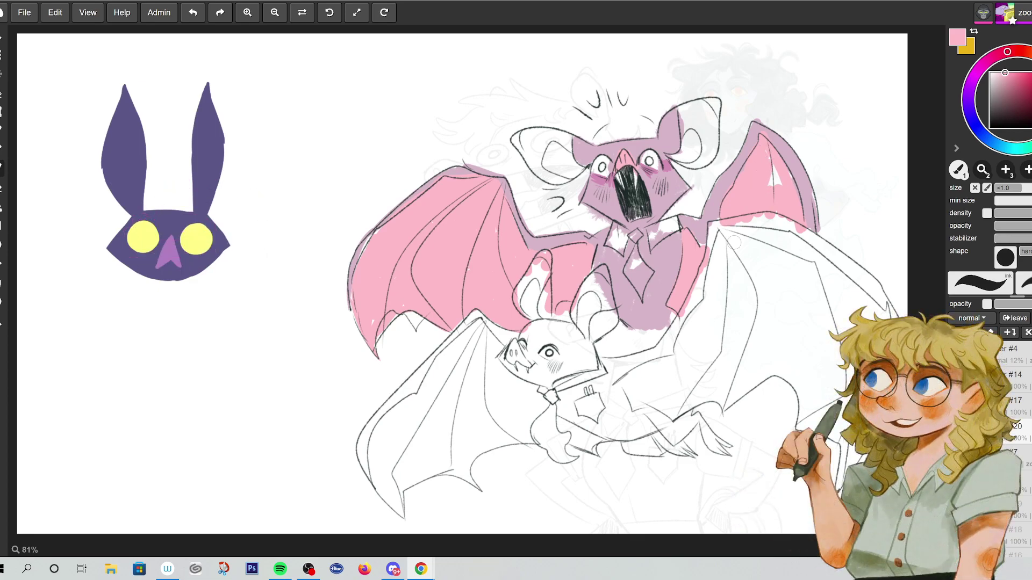
drag(772, 173, 778, 183)
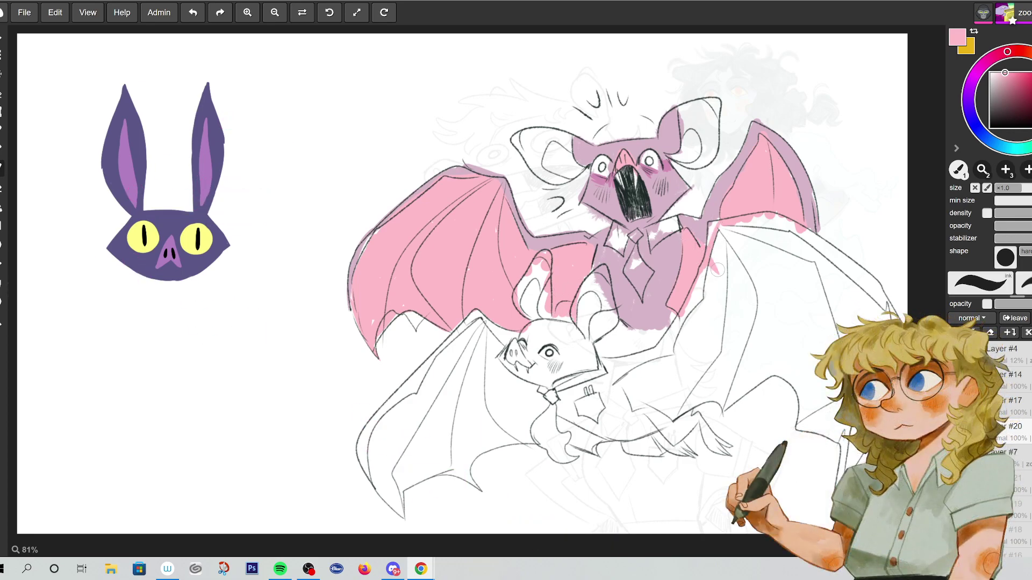
- Choose a pale yellow shade for the large bat's eyes
click(1031, 57)
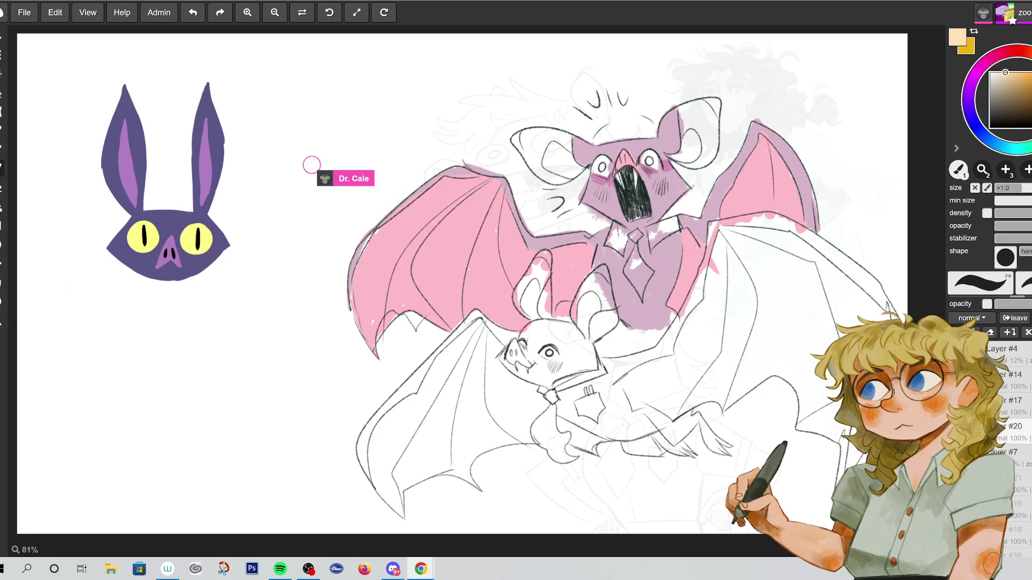
click(1031, 59)
click(1007, 72)
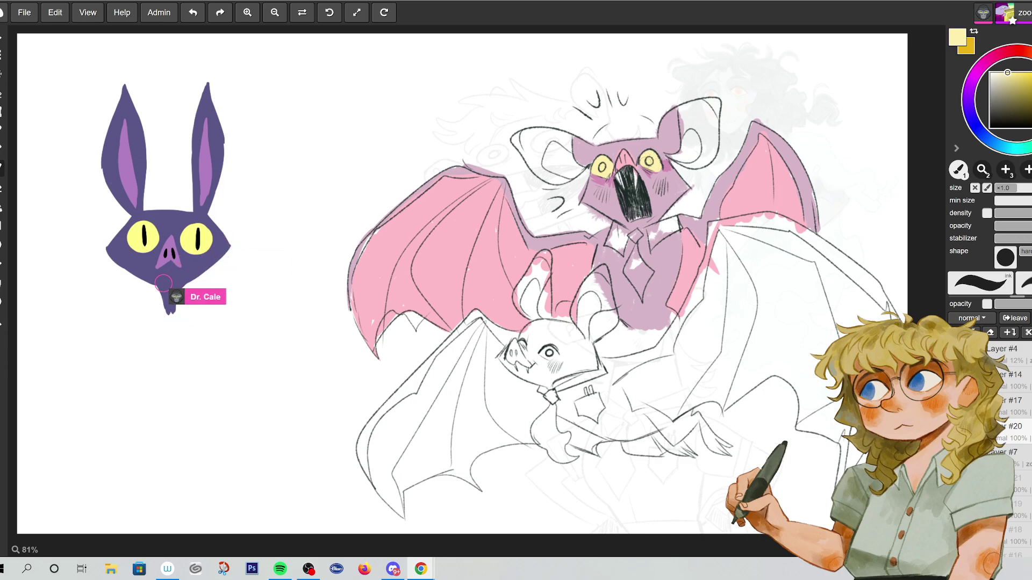
- Brush bright red pupils across both eyes, then pick a salmon colour for the ears
click(1031, 92)
click(1027, 51)
click(1031, 81)
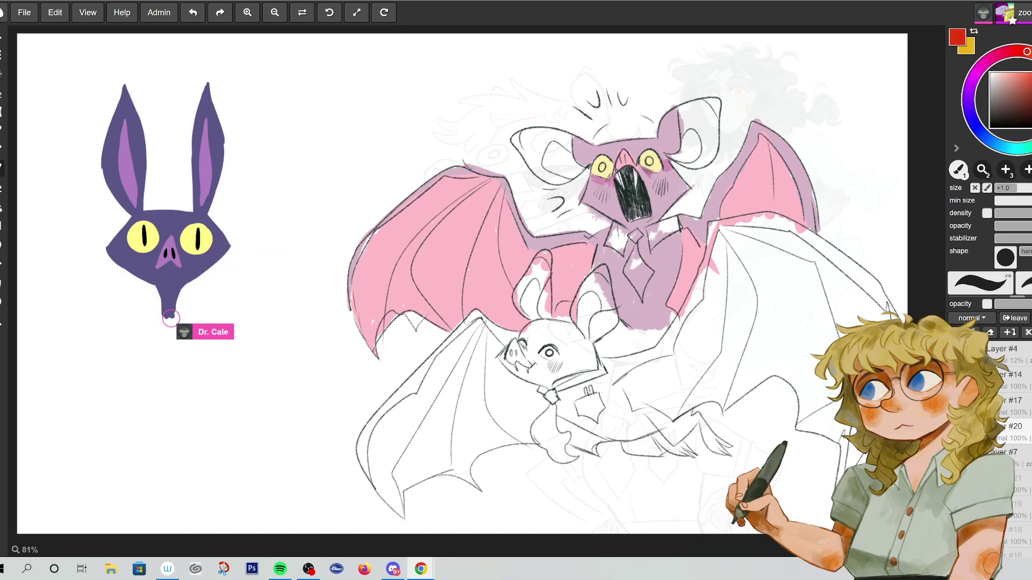
drag(604, 164, 648, 164)
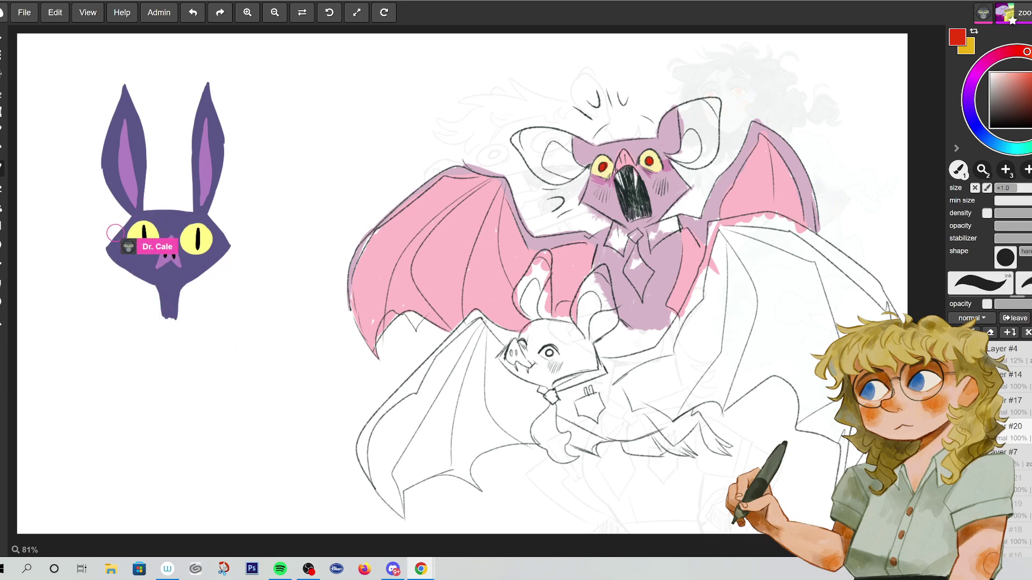
click(1031, 54)
click(1019, 73)
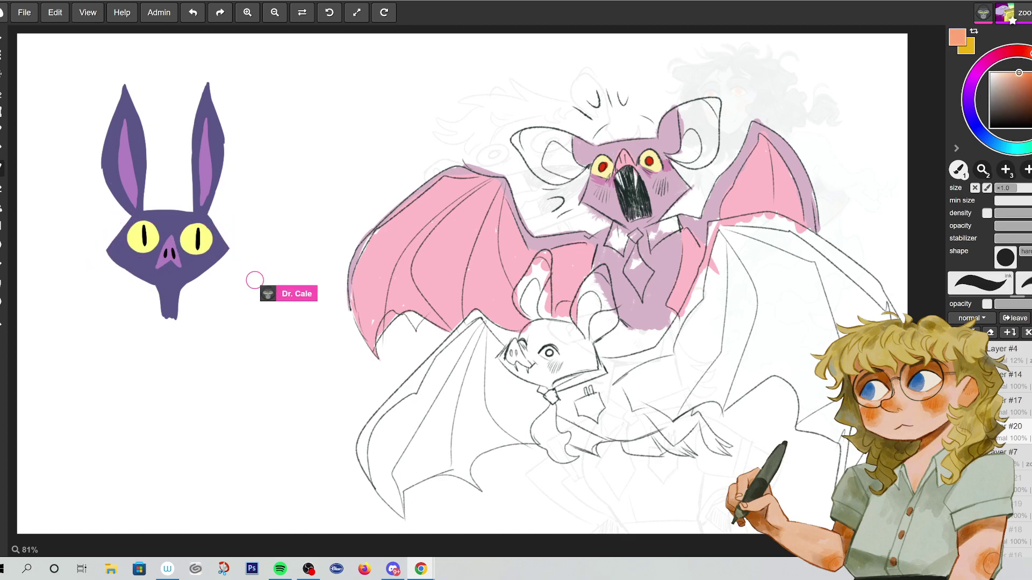
- Brush salmon into the inner areas of the left and right ears
drag(549, 151, 557, 161)
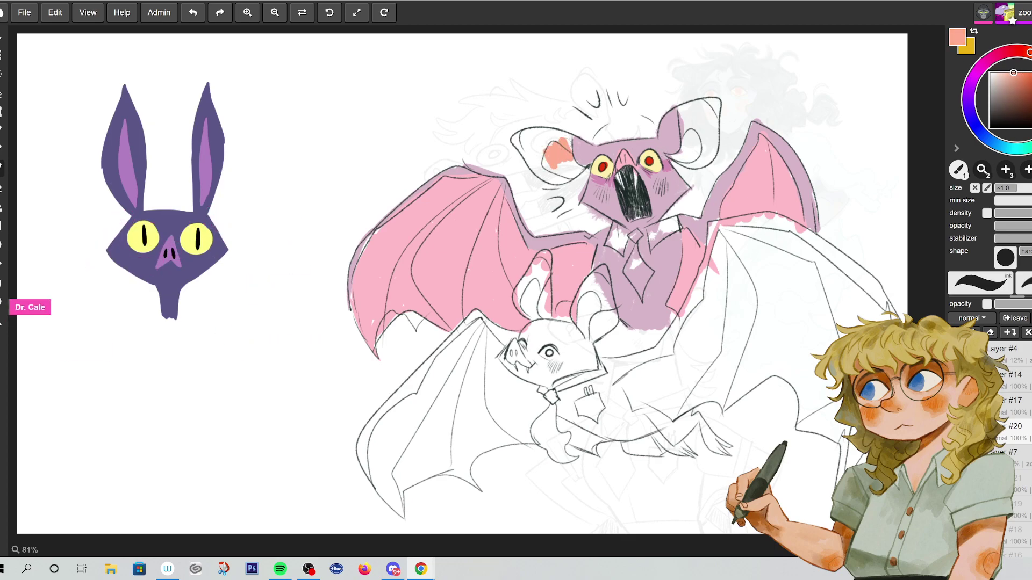
mouse_move(537, 129)
mouse_down()
mouse_move(516, 142)
mouse_move(530, 158)
mouse_up()
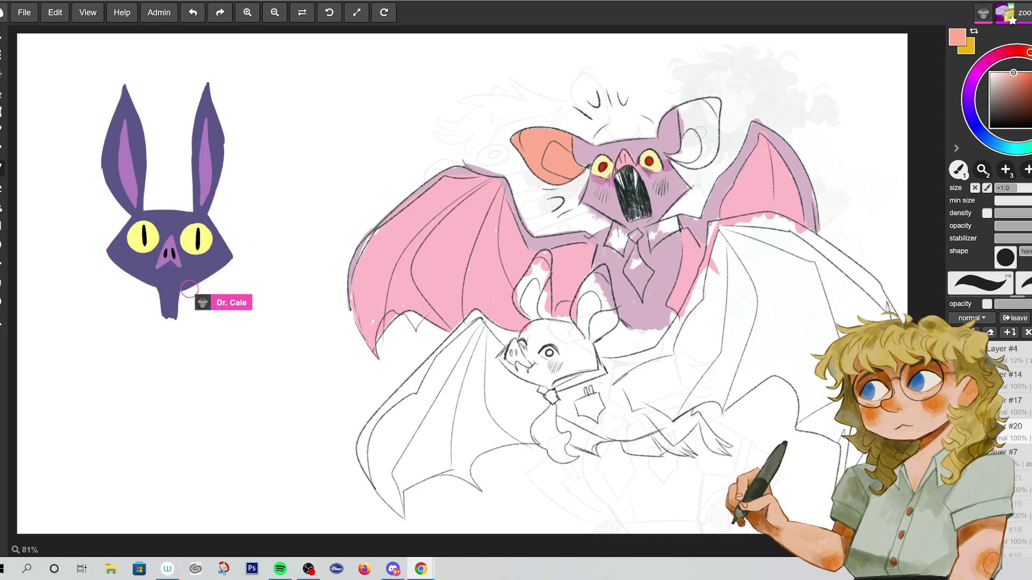
mouse_move(671, 156)
mouse_down()
mouse_move(683, 159)
mouse_move(687, 141)
mouse_move(683, 110)
mouse_move(713, 116)
mouse_move(689, 160)
mouse_move(695, 137)
mouse_move(703, 140)
mouse_up()
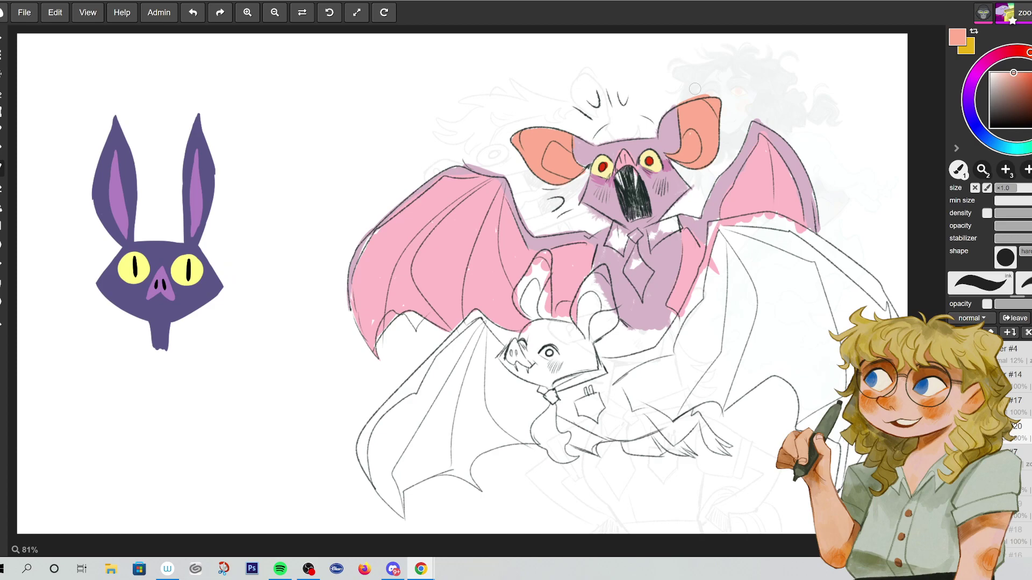
click(998, 86)
- Paint the large bat's collar pale green
click(1031, 95)
click(994, 78)
mouse_move(614, 227)
mouse_down()
mouse_move(618, 244)
mouse_move(675, 226)
mouse_move(650, 229)
mouse_up()
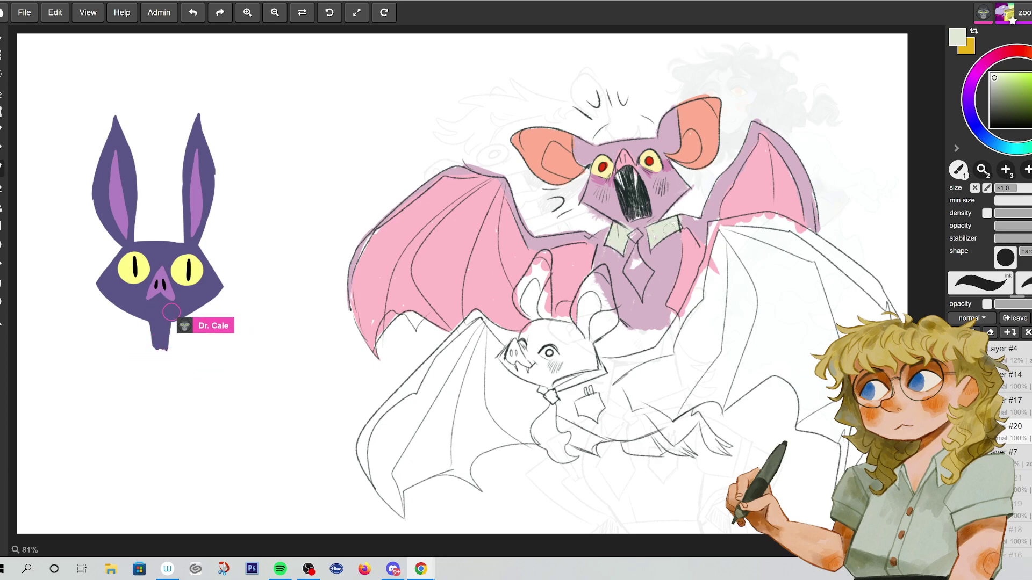
- Paint the bat's tie orange-red down the front of the body
click(1028, 52)
click(1029, 73)
click(1020, 51)
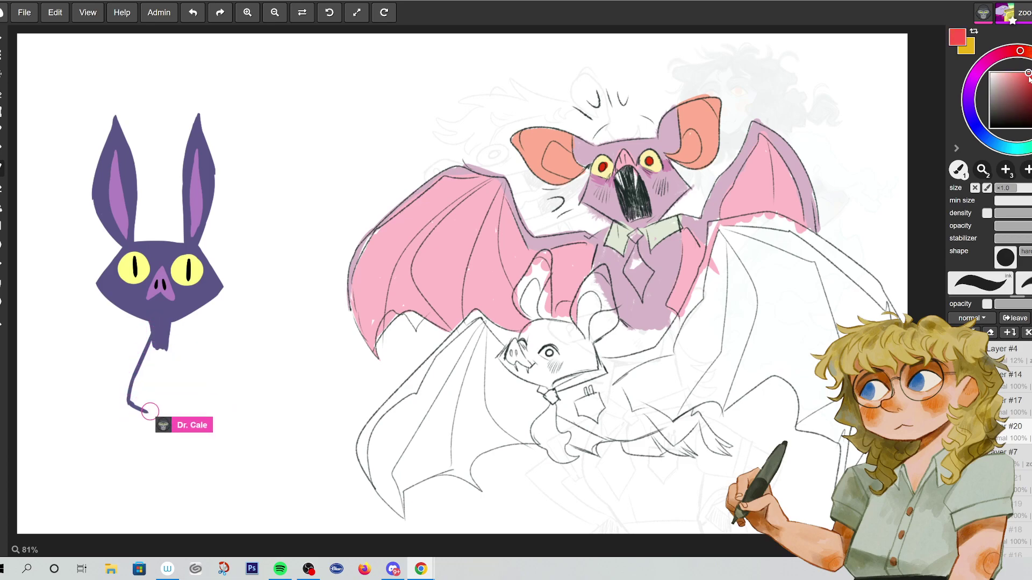
click(1031, 78)
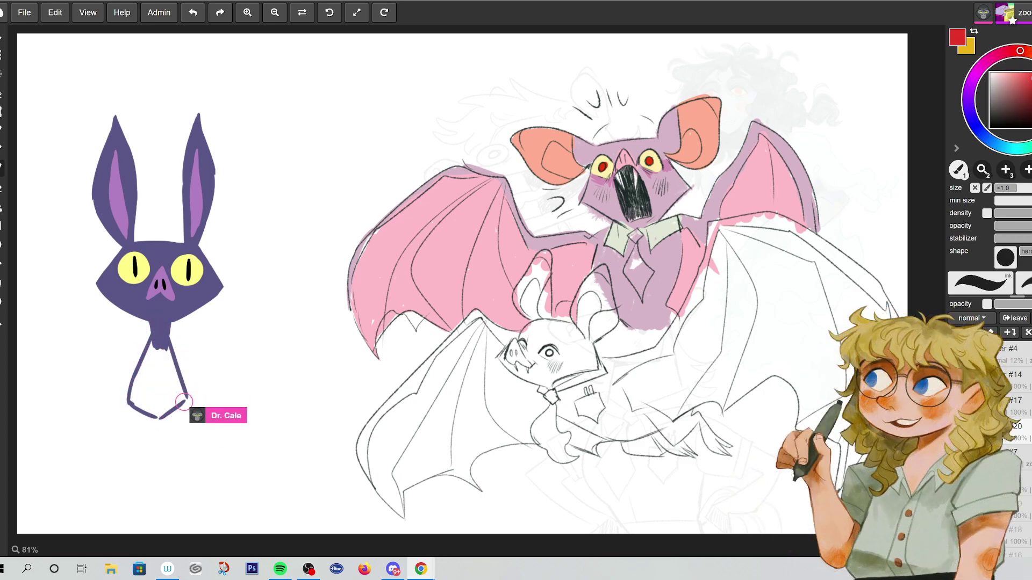
click(1028, 52)
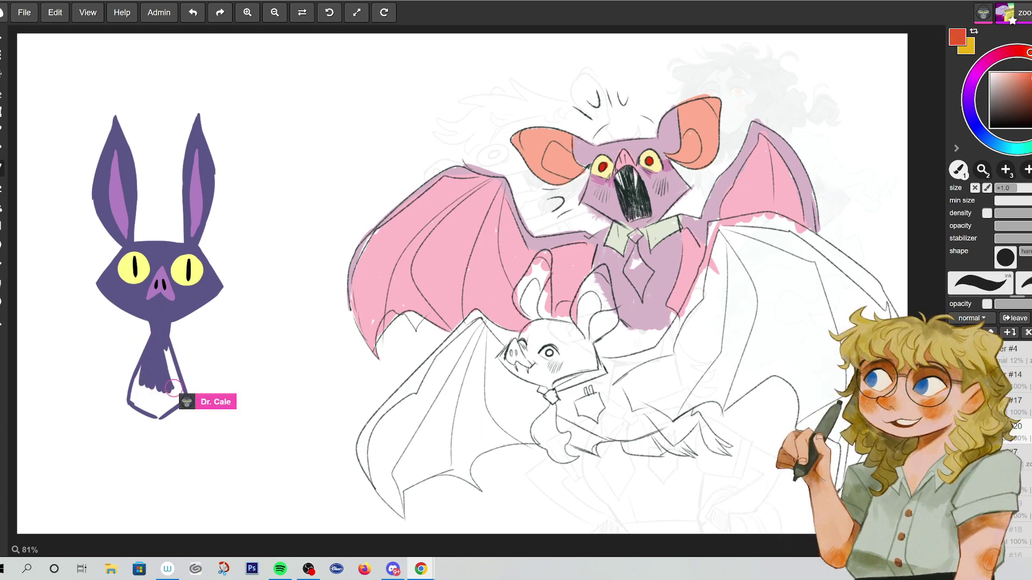
mouse_move(636, 231)
mouse_down()
mouse_move(625, 271)
mouse_move(639, 293)
mouse_up()
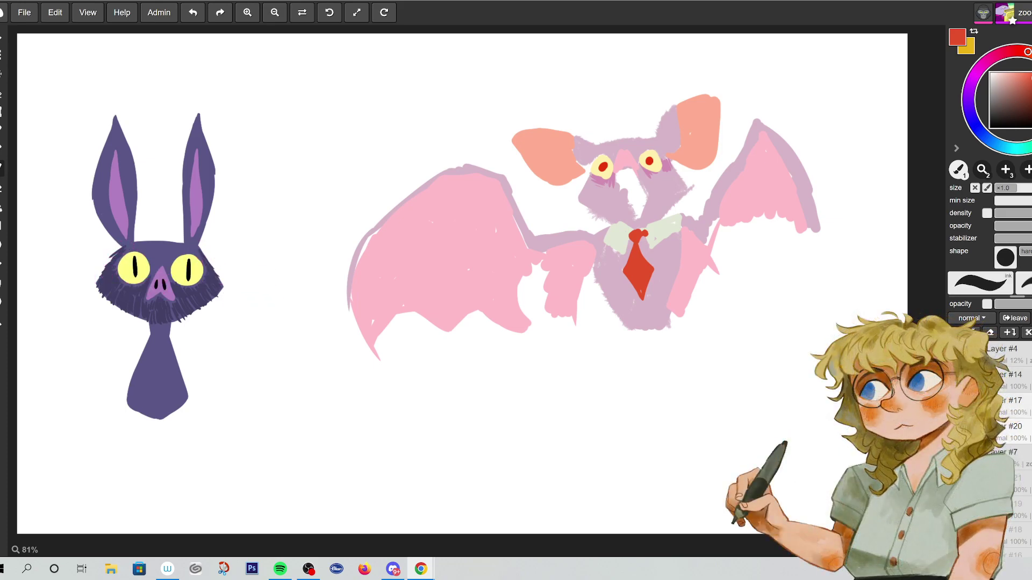
- Hide the pink bat, switch layers, and block in a new magenta head shape
key(Delete)
click(1020, 379)
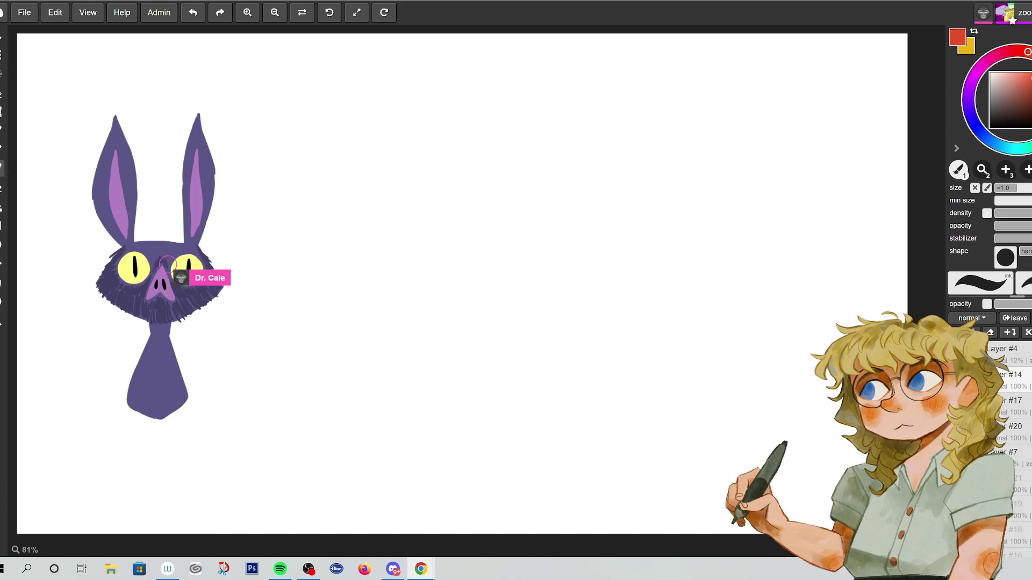
click(981, 66)
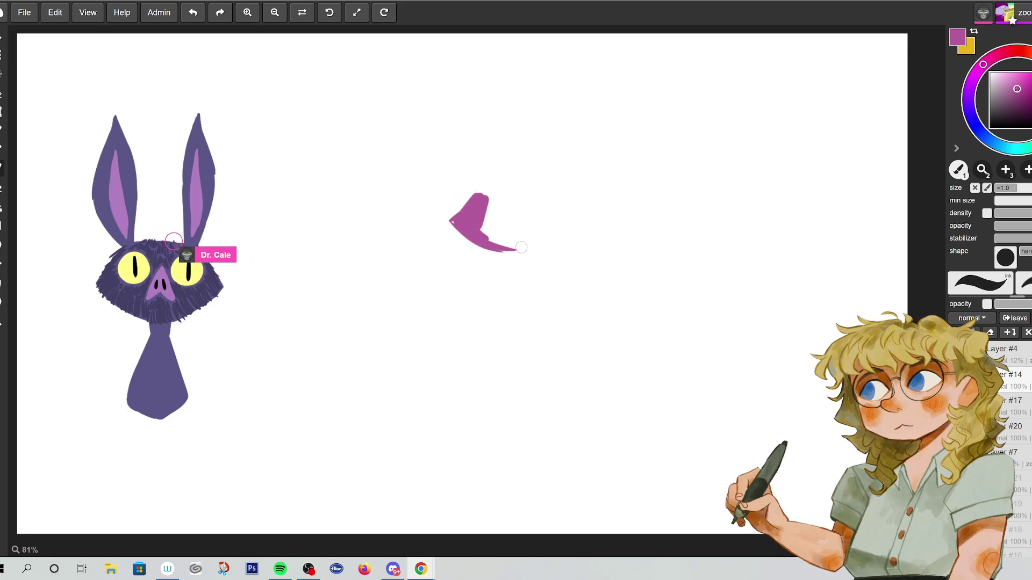
mouse_move(474, 198)
mouse_down()
mouse_move(491, 219)
mouse_move(501, 182)
mouse_move(546, 195)
mouse_move(536, 233)
mouse_move(512, 244)
mouse_move(546, 232)
mouse_move(537, 239)
mouse_move(550, 202)
mouse_move(539, 200)
mouse_move(523, 238)
mouse_move(526, 194)
mouse_move(506, 211)
mouse_up()
mouse_move(490, 248)
mouse_down()
mouse_move(487, 175)
mouse_move(515, 200)
mouse_move(532, 190)
mouse_move(551, 228)
mouse_up()
- With a smaller brush, round and straighten the head's edges and start the left ear
key([)
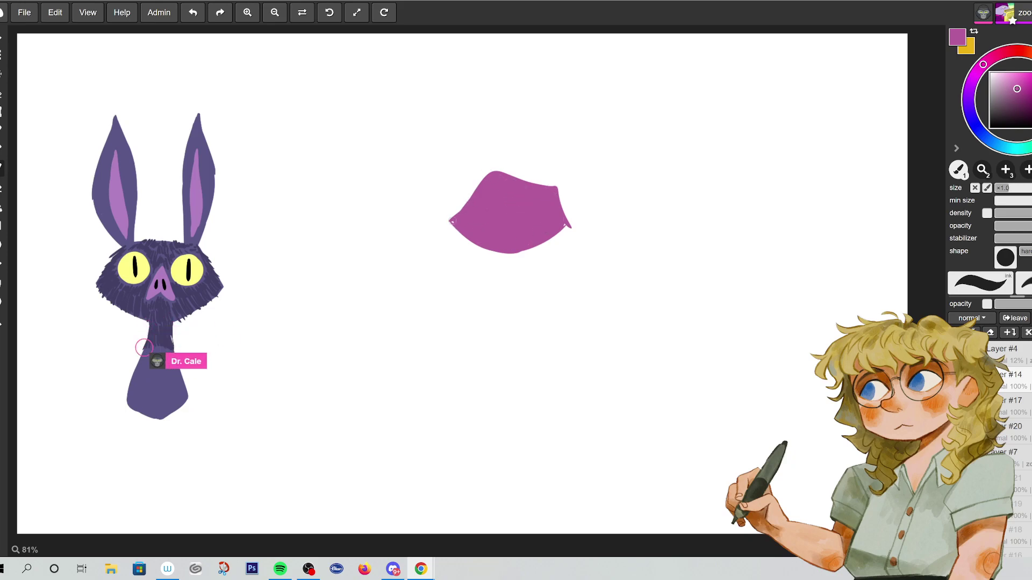
mouse_move(452, 219)
mouse_down()
mouse_move(483, 172)
mouse_move(511, 171)
mouse_up()
drag(465, 196, 452, 218)
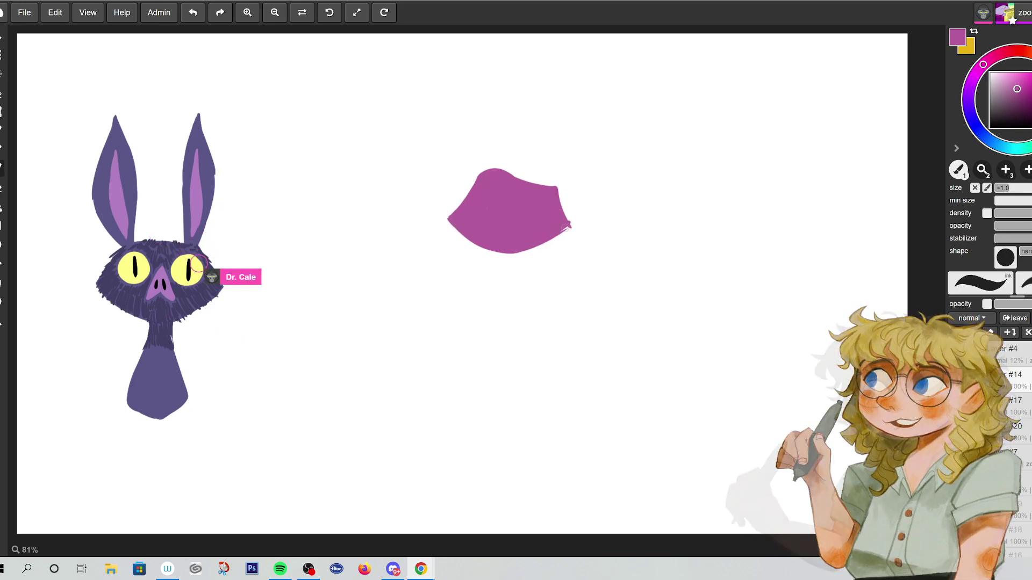
drag(565, 228, 556, 233)
mouse_move(558, 193)
mouse_down()
mouse_move(566, 229)
mouse_move(554, 230)
mouse_move(570, 226)
mouse_move(513, 250)
mouse_up()
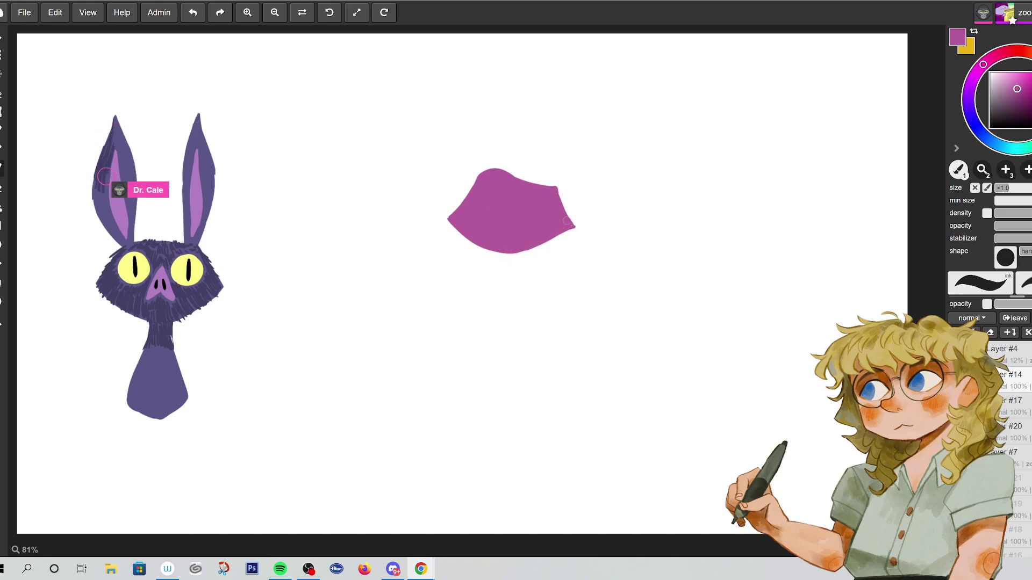
mouse_move(493, 169)
mouse_down()
mouse_move(447, 122)
mouse_move(474, 192)
mouse_move(501, 153)
mouse_move(491, 178)
mouse_move(488, 112)
mouse_move(433, 129)
mouse_move(484, 193)
mouse_move(452, 140)
mouse_move(437, 163)
mouse_move(472, 187)
mouse_move(465, 154)
mouse_move(478, 174)
mouse_move(483, 151)
mouse_move(489, 165)
mouse_move(458, 88)
mouse_move(444, 104)
mouse_move(444, 152)
mouse_move(451, 93)
mouse_move(487, 130)
mouse_move(480, 113)
mouse_move(488, 148)
mouse_move(474, 162)
mouse_move(451, 129)
mouse_move(434, 151)
mouse_move(471, 185)
mouse_up()
- Clean up the left ear, paint a filled right ear, and add a tuft between the ears
click(456, 173)
click(454, 114)
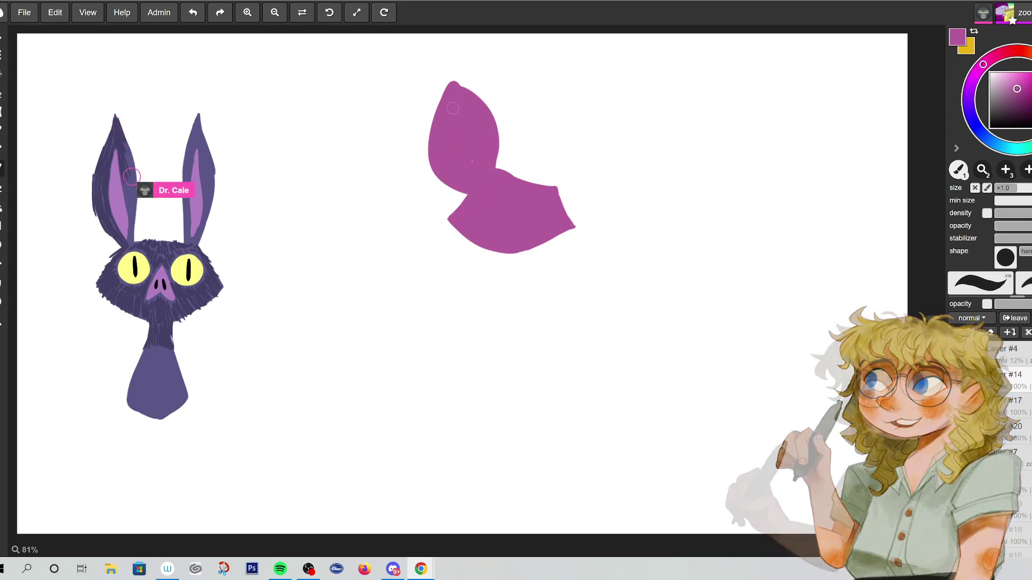
mouse_move(537, 184)
mouse_down()
mouse_move(539, 139)
mouse_move(538, 165)
mouse_move(597, 89)
mouse_move(576, 190)
mouse_up()
mouse_move(553, 143)
mouse_down()
mouse_move(542, 192)
mouse_move(548, 163)
mouse_move(555, 186)
mouse_move(584, 192)
mouse_move(553, 200)
mouse_move(598, 184)
mouse_move(600, 91)
mouse_move(600, 117)
mouse_up()
mouse_move(581, 105)
mouse_down()
mouse_move(544, 187)
mouse_move(557, 119)
mouse_move(567, 116)
mouse_move(546, 157)
mouse_move(595, 93)
mouse_move(594, 156)
mouse_move(567, 188)
mouse_move(599, 147)
mouse_move(579, 176)
mouse_up()
key(bracketright)
mouse_move(579, 176)
mouse_down()
mouse_move(568, 135)
mouse_move(562, 180)
mouse_move(558, 156)
mouse_move(565, 184)
mouse_up()
drag(565, 130, 578, 172)
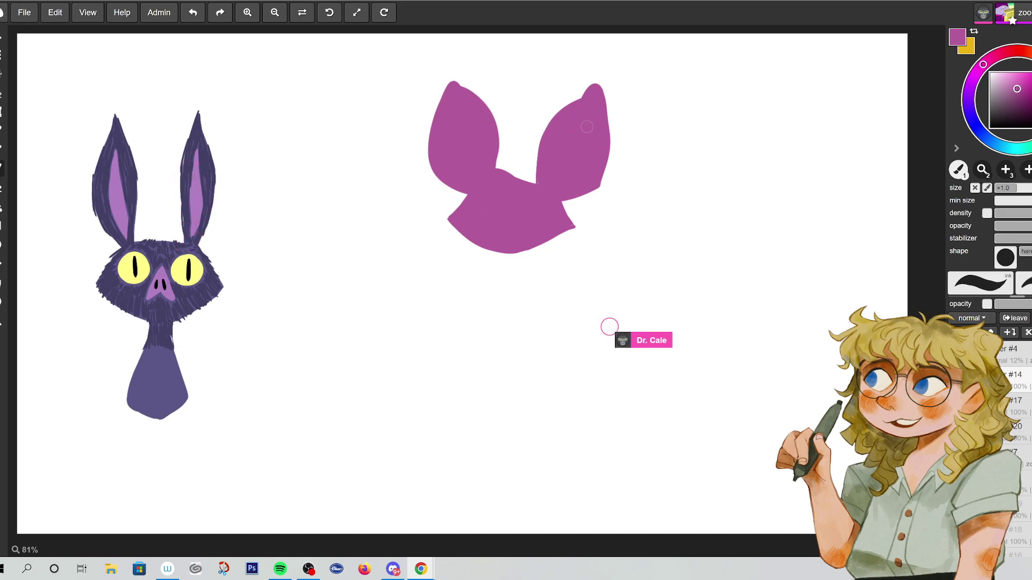
drag(513, 162, 520, 180)
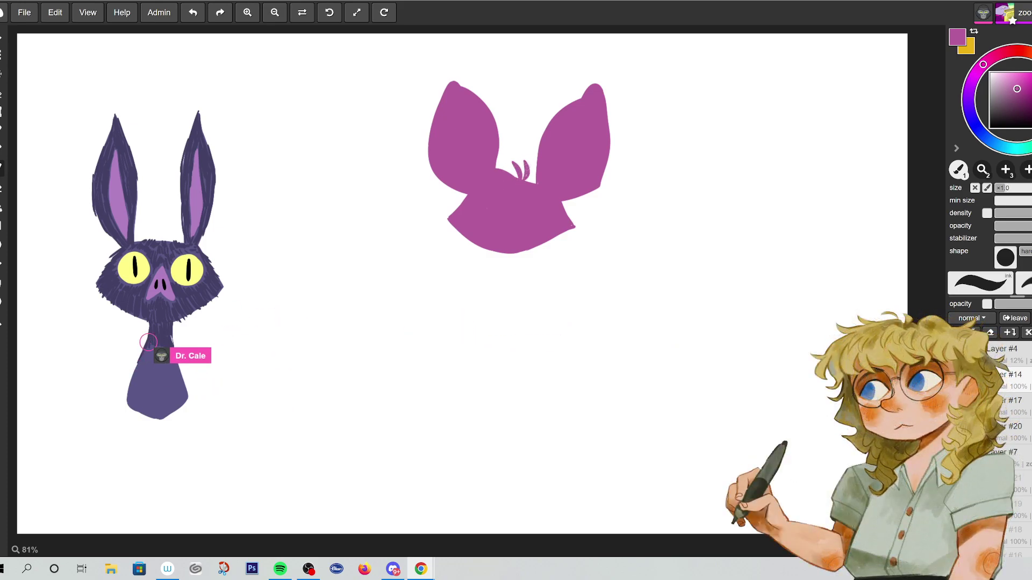
- Paint the body, curved tail, legs with clawed toes, and extend the ear tip
mouse_move(496, 253)
mouse_down()
mouse_move(498, 284)
mouse_move(562, 263)
mouse_move(500, 266)
mouse_move(502, 281)
mouse_move(510, 255)
mouse_move(543, 247)
mouse_move(575, 292)
mouse_move(520, 294)
mouse_move(501, 247)
mouse_move(497, 296)
mouse_move(579, 286)
mouse_up()
mouse_move(504, 279)
mouse_down()
mouse_move(503, 253)
mouse_move(512, 268)
mouse_move(521, 249)
mouse_move(538, 277)
mouse_move(545, 257)
mouse_move(557, 278)
mouse_move(532, 258)
mouse_move(509, 258)
mouse_move(510, 246)
mouse_move(531, 290)
mouse_move(513, 287)
mouse_move(536, 273)
mouse_move(568, 290)
mouse_up()
mouse_move(497, 298)
mouse_down()
mouse_move(554, 334)
mouse_move(567, 297)
mouse_move(506, 305)
mouse_move(537, 258)
mouse_move(532, 325)
mouse_move(551, 331)
mouse_move(571, 297)
mouse_up()
mouse_move(503, 314)
mouse_down()
mouse_move(524, 349)
mouse_move(490, 369)
mouse_move(519, 352)
mouse_move(500, 376)
mouse_move(522, 353)
mouse_move(512, 374)
mouse_up()
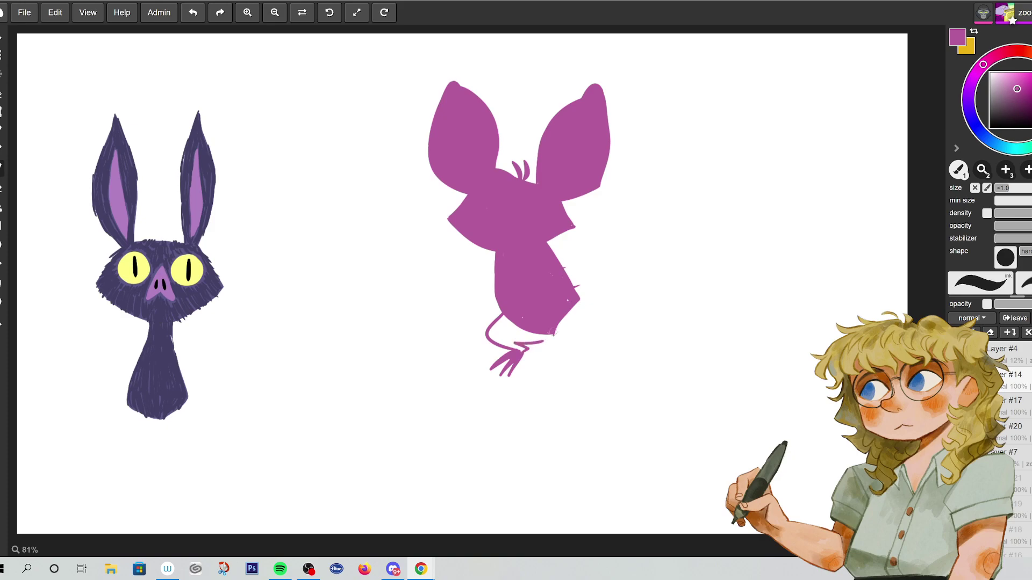
mouse_move(571, 352)
mouse_down()
mouse_move(557, 382)
mouse_move(584, 345)
mouse_move(569, 362)
mouse_up()
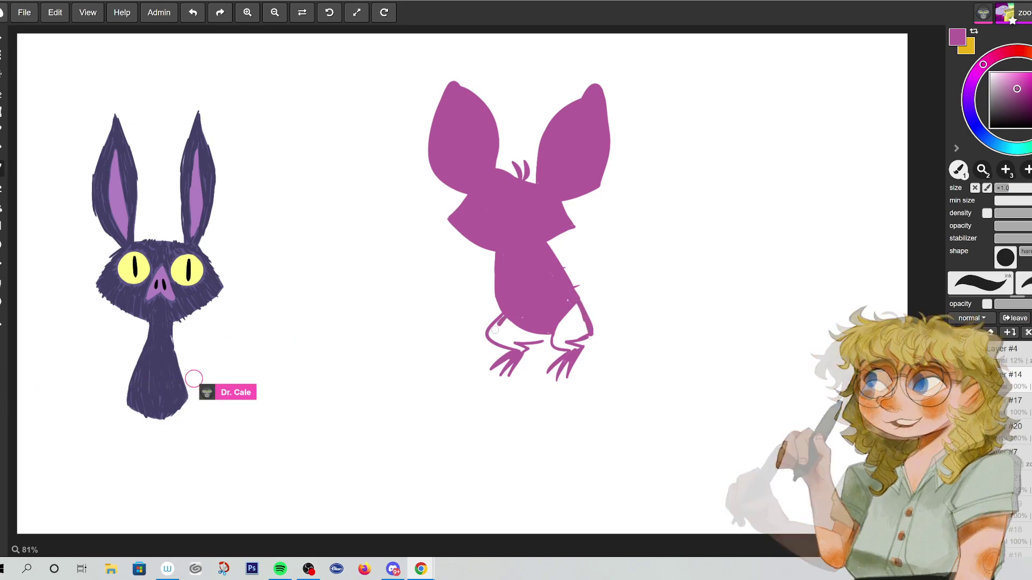
mouse_move(492, 334)
mouse_down()
mouse_move(508, 319)
mouse_move(548, 338)
mouse_up()
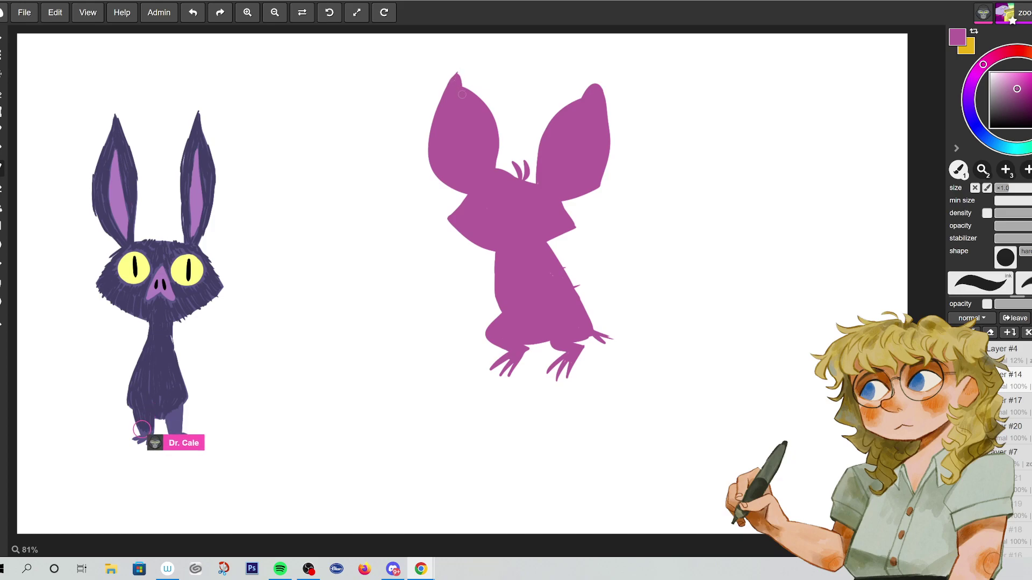
drag(584, 94, 600, 90)
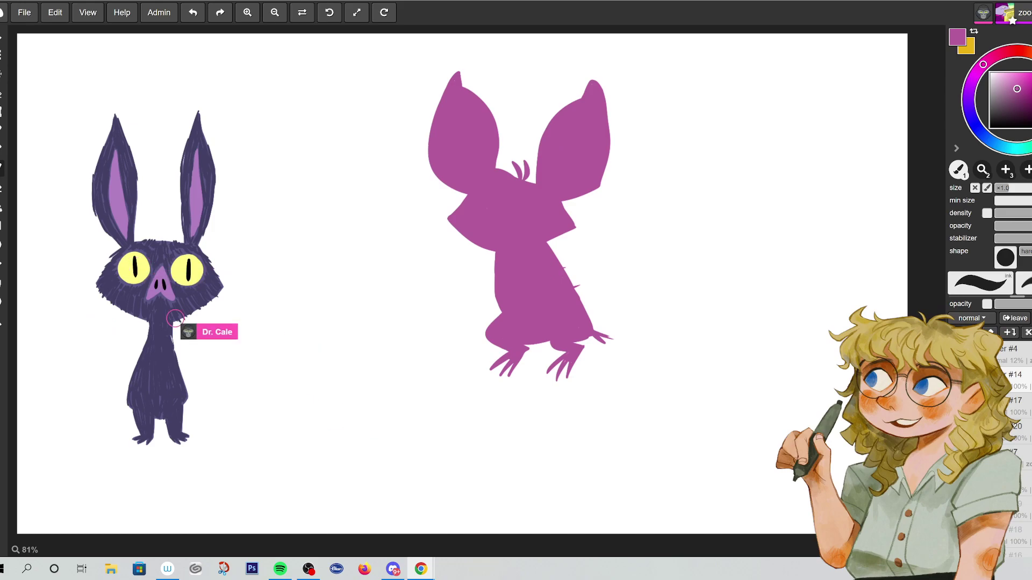
drag(493, 253, 461, 263)
- Draw long curved wing bones to pointed tips on both sides, thickening elbows and the right arm
mouse_move(551, 248)
mouse_down()
mouse_move(580, 266)
mouse_move(648, 231)
mouse_move(690, 379)
mouse_up()
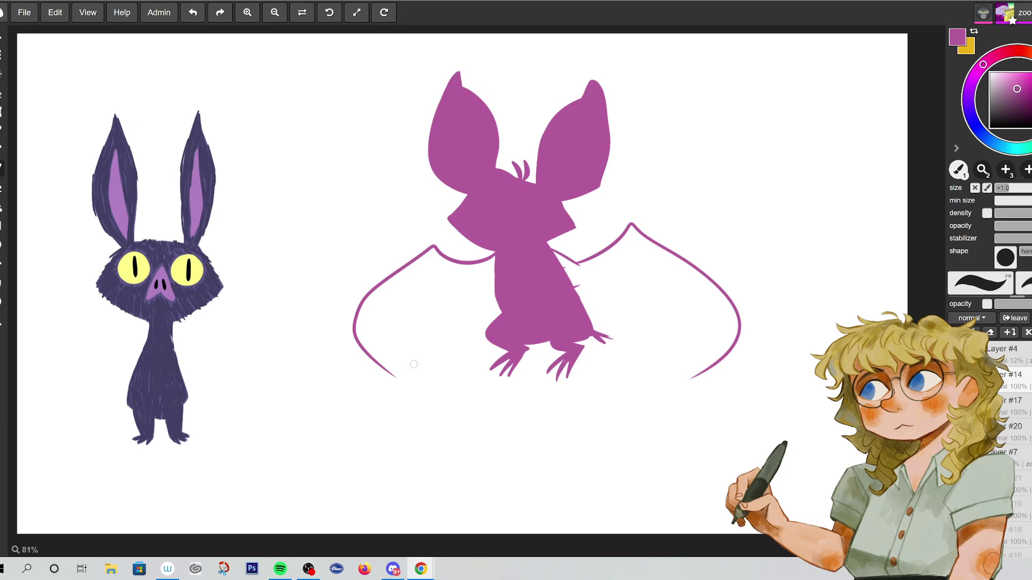
mouse_move(393, 374)
mouse_down()
mouse_move(357, 339)
mouse_move(373, 295)
mouse_move(359, 321)
mouse_move(435, 247)
mouse_move(473, 272)
mouse_move(493, 258)
mouse_up()
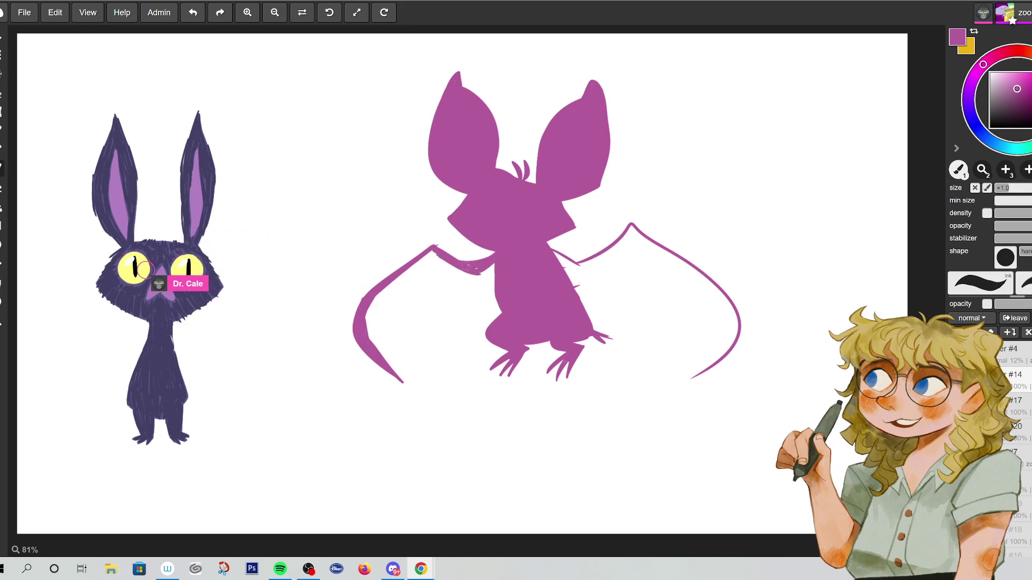
drag(435, 244, 448, 255)
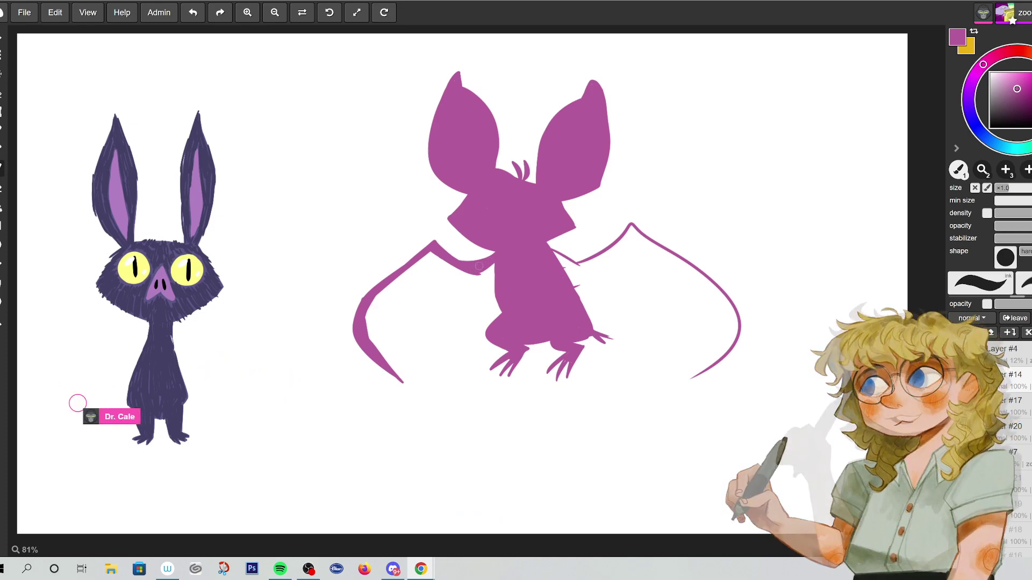
mouse_move(567, 259)
mouse_down()
mouse_move(601, 267)
mouse_move(625, 236)
mouse_move(591, 276)
mouse_move(631, 226)
mouse_up()
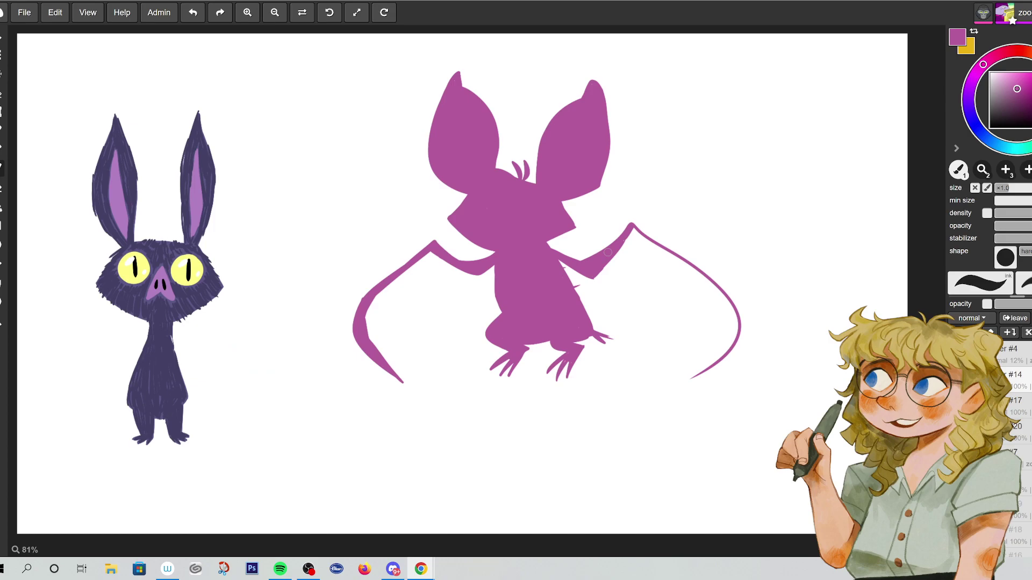
drag(635, 228, 734, 313)
mouse_move(690, 269)
mouse_down()
mouse_move(733, 308)
mouse_move(728, 349)
mouse_up()
mouse_move(734, 313)
mouse_down()
mouse_move(738, 329)
mouse_move(685, 385)
mouse_move(732, 345)
mouse_move(670, 394)
mouse_up()
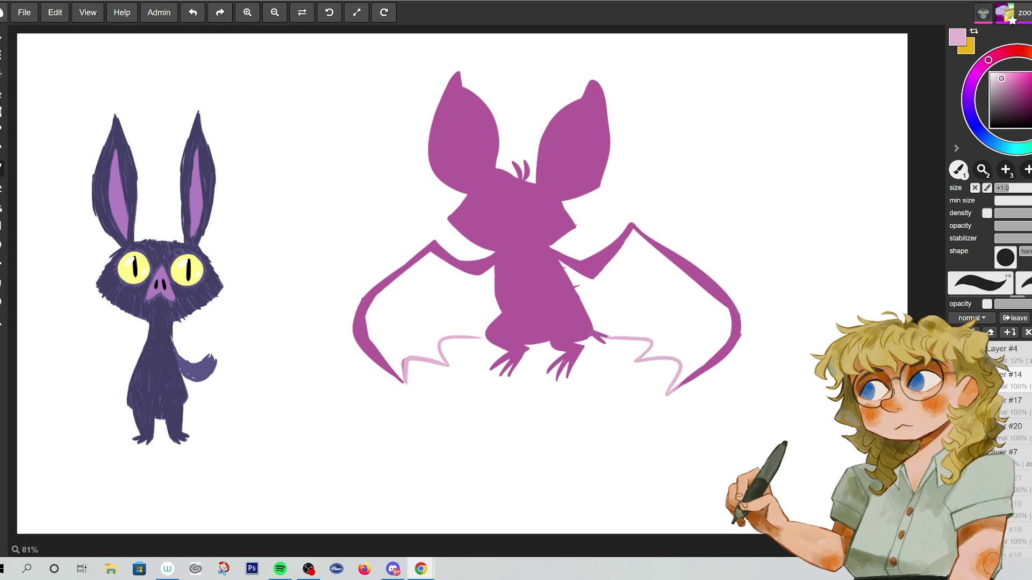
- Fill the left wing membrane with light pink, including the gaps beside the body
drag(442, 289, 462, 276)
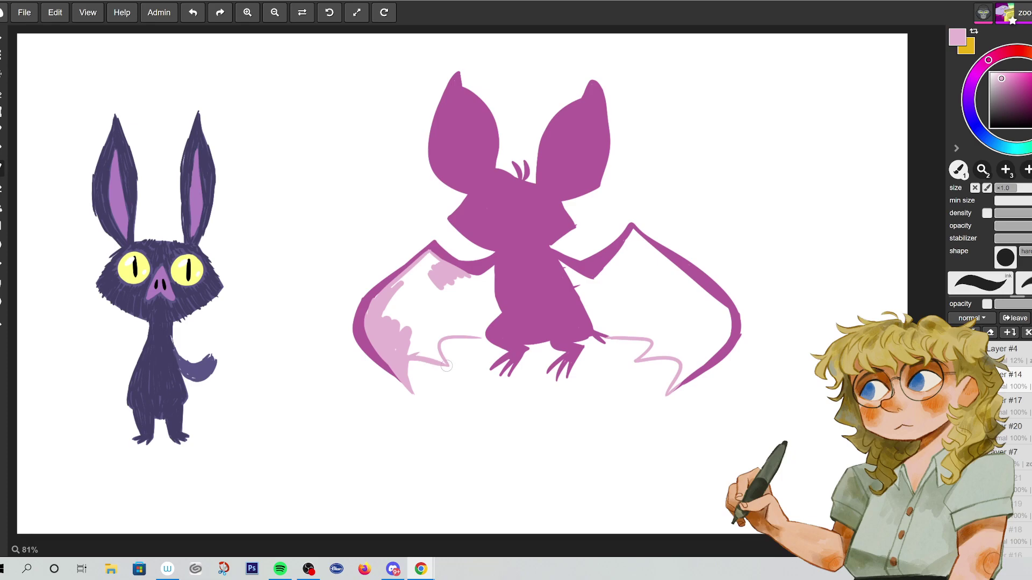
mouse_move(433, 267)
mouse_down()
mouse_move(379, 306)
mouse_move(384, 320)
mouse_move(430, 269)
mouse_move(425, 327)
mouse_up()
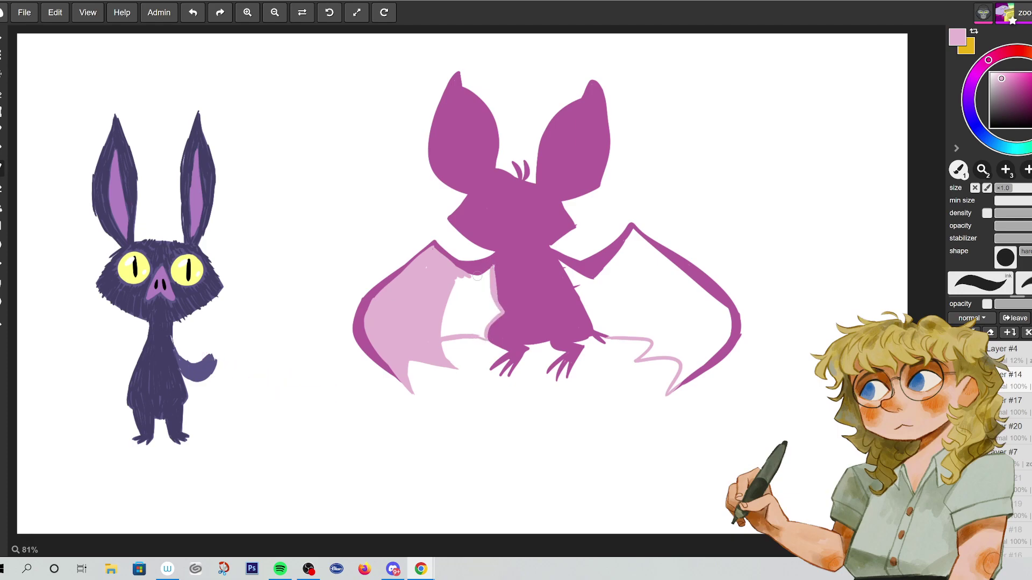
mouse_move(462, 304)
mouse_down()
mouse_move(454, 331)
mouse_move(484, 336)
mouse_up()
mouse_move(473, 280)
mouse_down()
mouse_move(466, 306)
mouse_move(455, 278)
mouse_move(482, 278)
mouse_up()
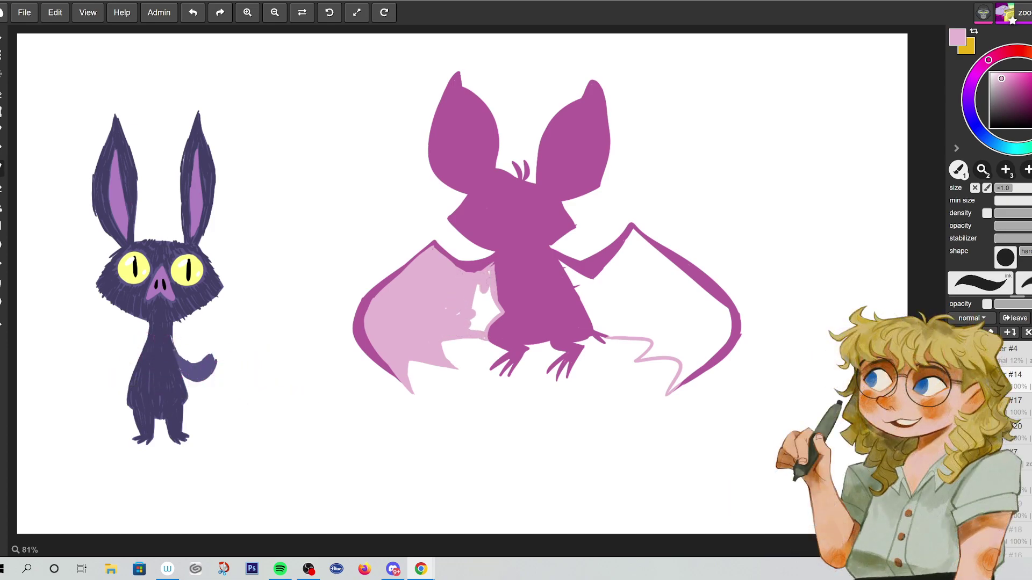
mouse_move(482, 324)
mouse_down()
mouse_move(503, 311)
mouse_move(490, 318)
mouse_move(482, 294)
mouse_up()
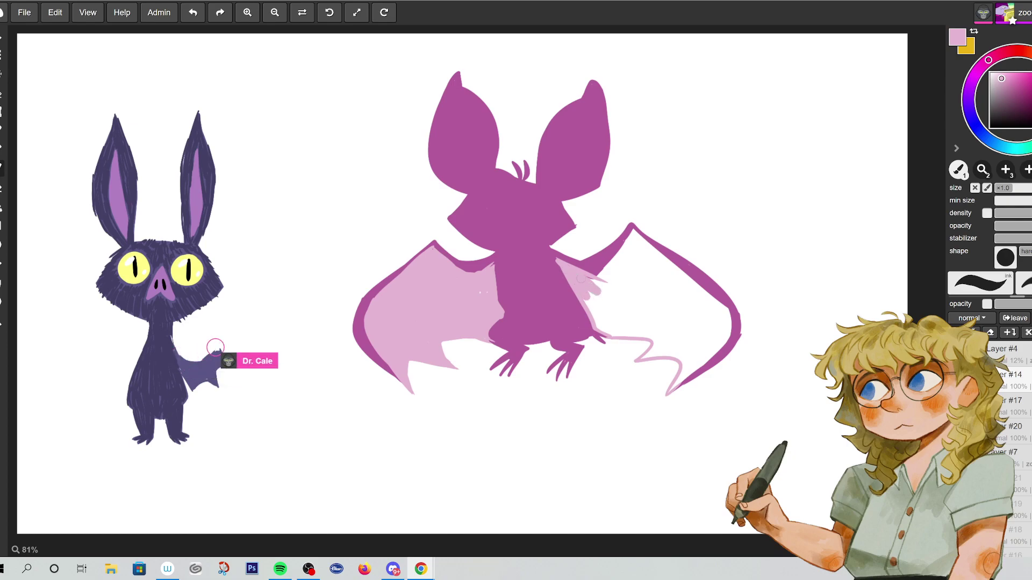
- Fill the entire right wing membrane with light pink, shaping its pointed lower edge
drag(608, 269, 609, 281)
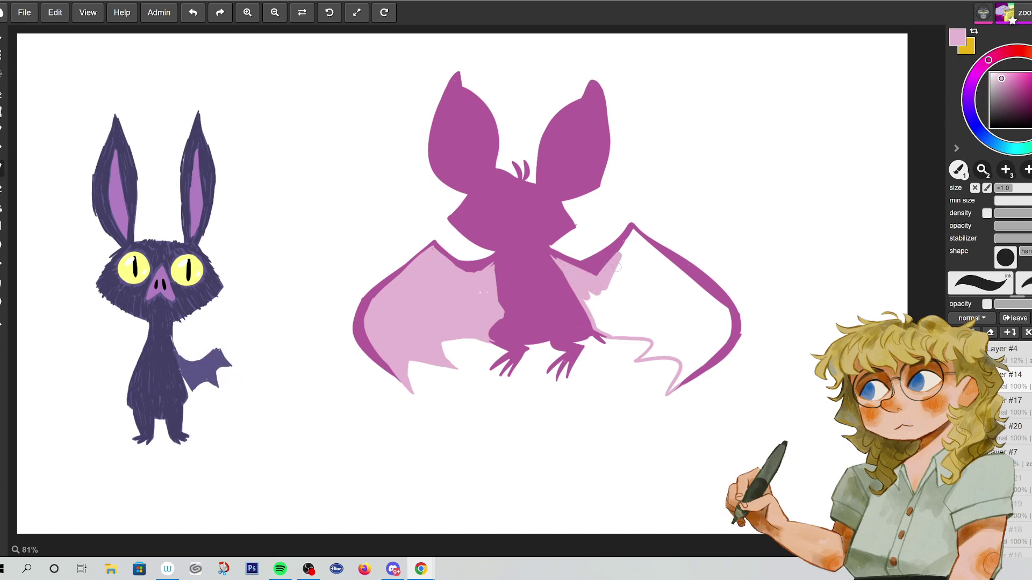
drag(603, 333, 603, 283)
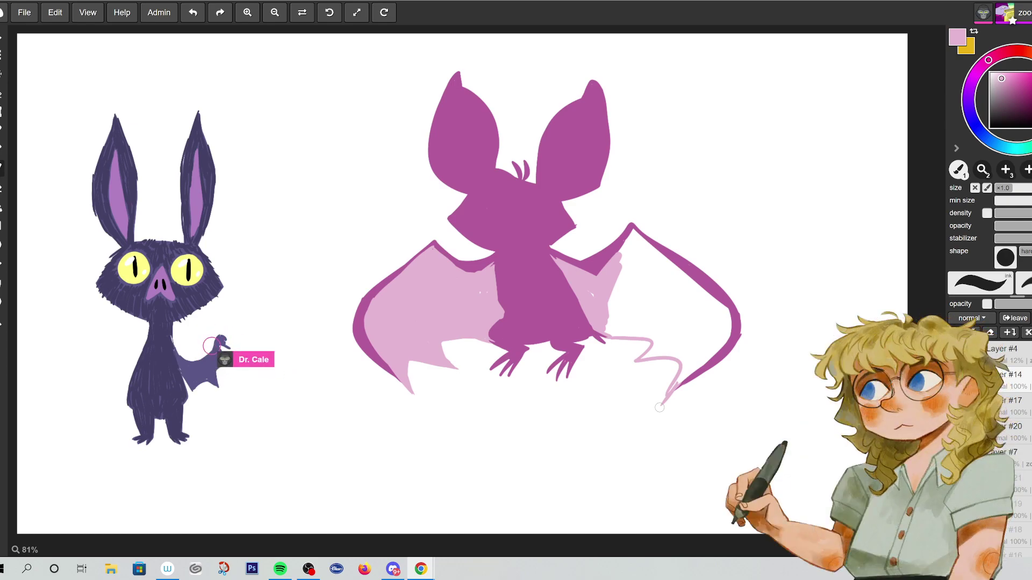
mouse_move(654, 343)
mouse_down()
mouse_move(618, 371)
mouse_move(636, 357)
mouse_move(624, 369)
mouse_move(685, 363)
mouse_move(660, 407)
mouse_up()
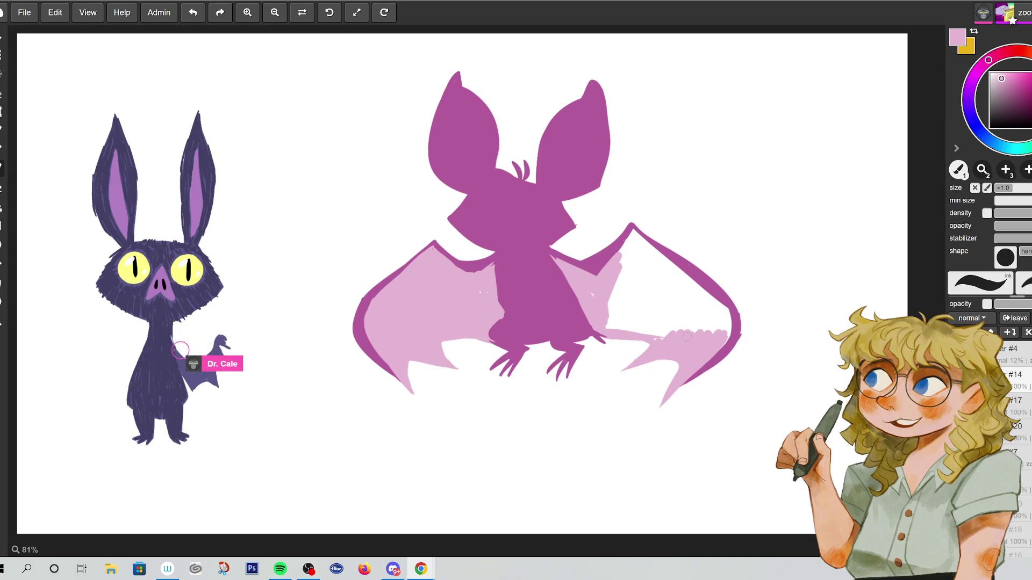
mouse_move(632, 326)
mouse_down()
mouse_move(601, 309)
mouse_move(666, 326)
mouse_move(608, 332)
mouse_up()
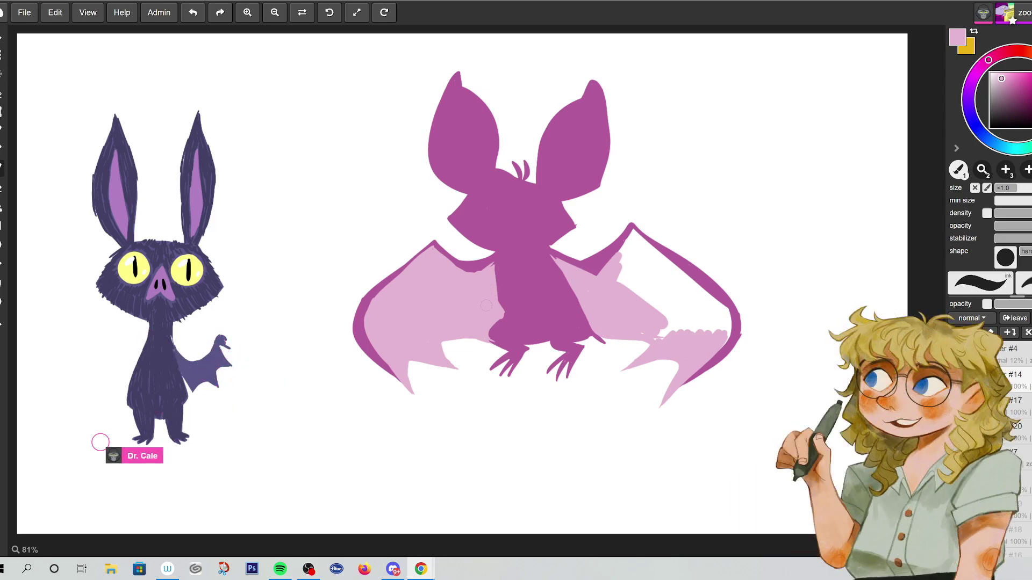
mouse_move(625, 259)
mouse_down()
mouse_move(613, 287)
mouse_move(629, 285)
mouse_move(628, 274)
mouse_move(631, 308)
mouse_move(673, 341)
mouse_move(670, 322)
mouse_move(635, 326)
mouse_move(632, 279)
mouse_move(663, 309)
mouse_up()
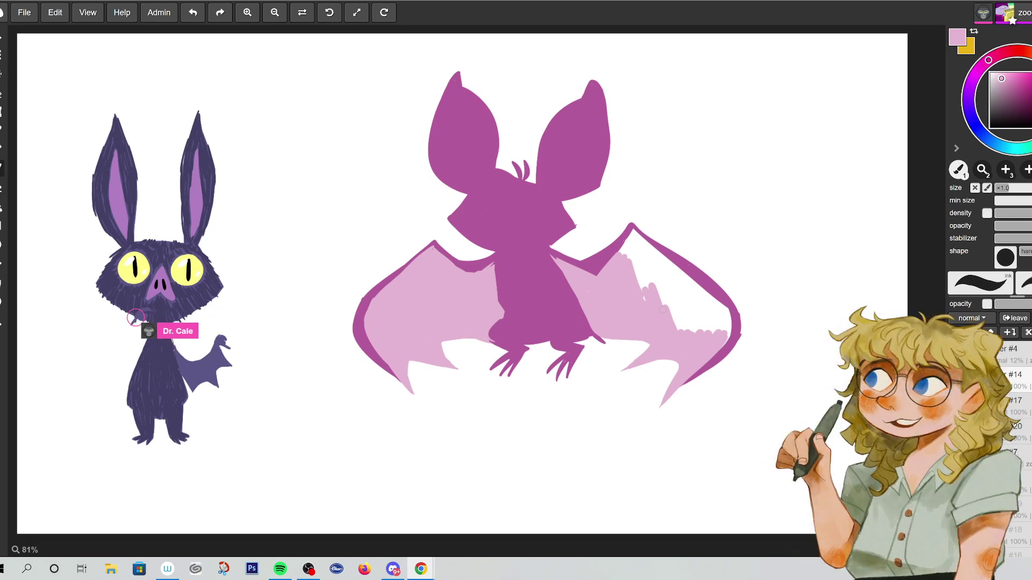
drag(662, 310, 720, 335)
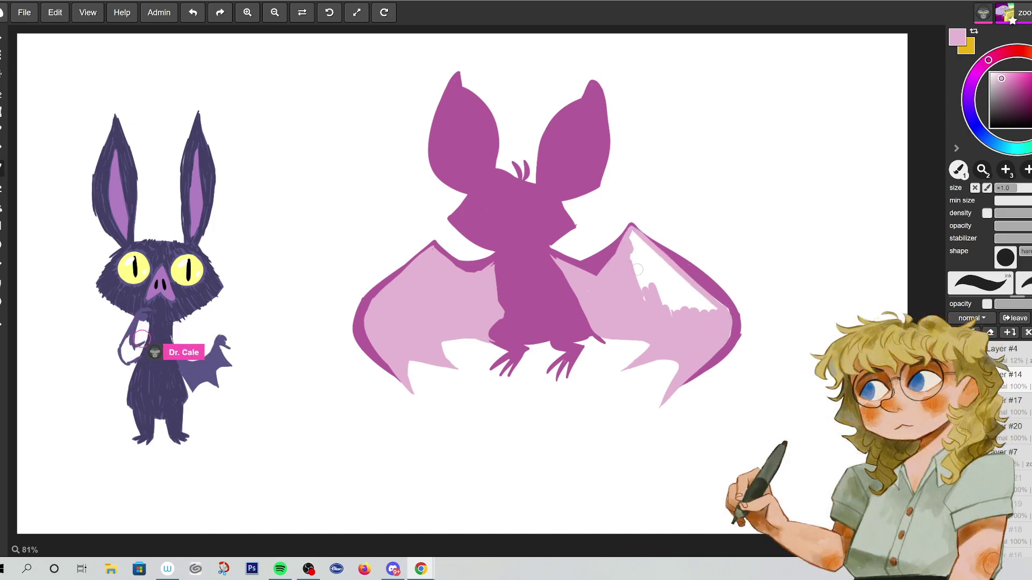
mouse_move(648, 257)
mouse_down()
mouse_move(689, 288)
mouse_move(652, 285)
mouse_move(643, 305)
mouse_move(663, 306)
mouse_move(677, 324)
mouse_move(702, 294)
mouse_up()
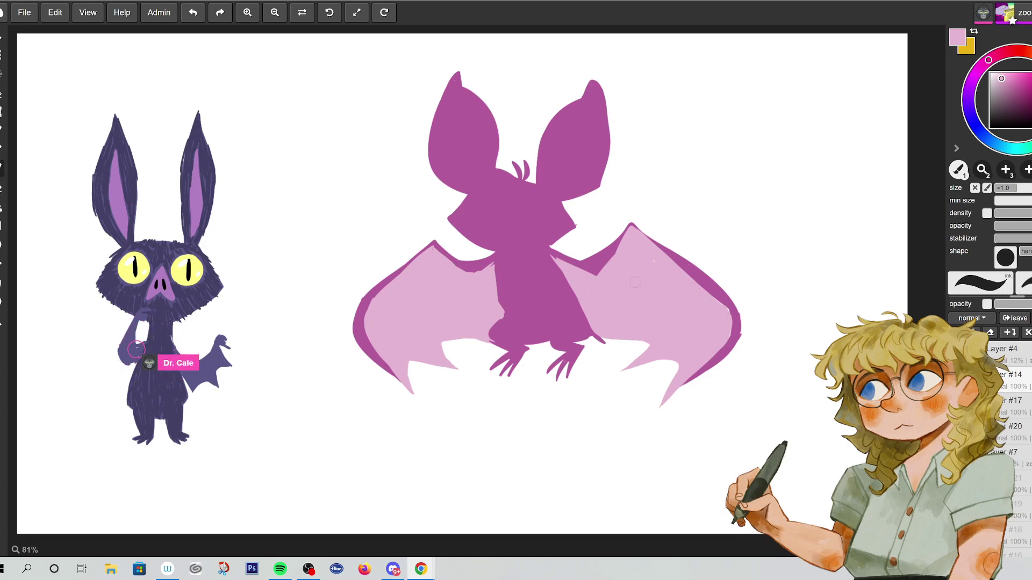
drag(1013, 95, 1012, 97)
- Sample the wing's light pink with the eyedropper as the brush colour
click(983, 64)
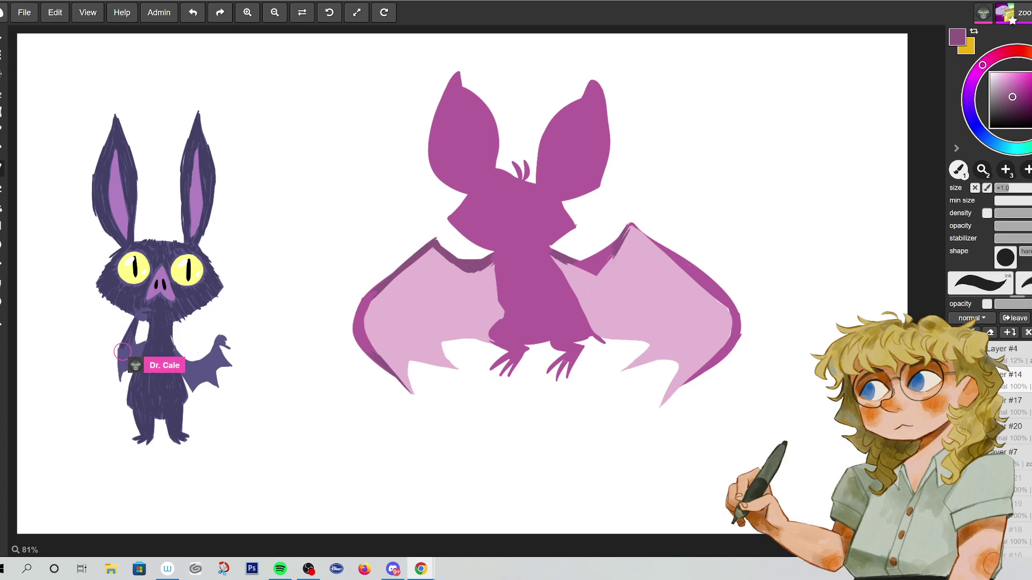
click(1008, 86)
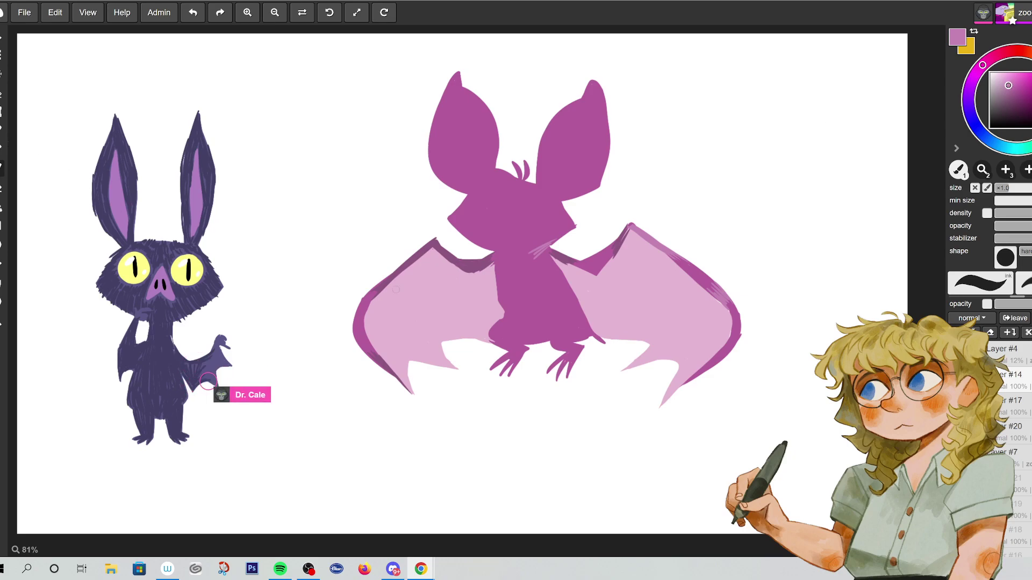
click(1, 129)
click(399, 291)
- Paint light pink inner lines in both ears and fill the left ear with light pink
key(b)
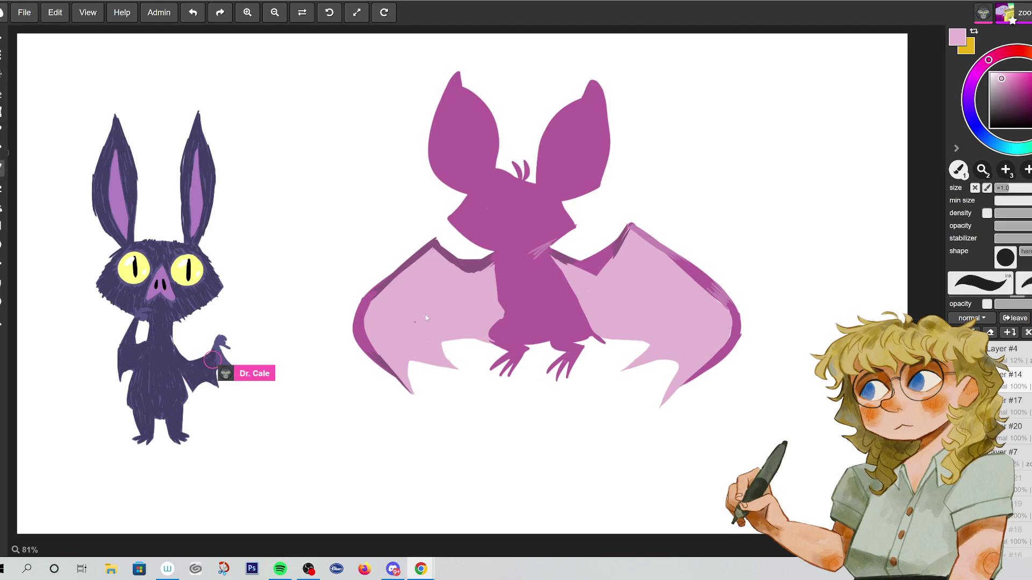
drag(463, 156, 487, 106)
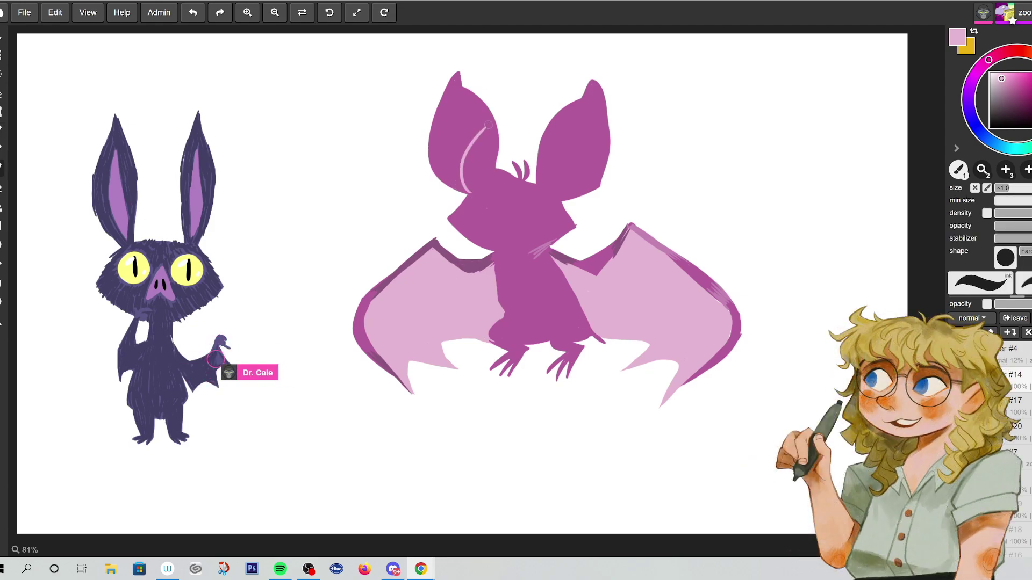
mouse_move(553, 197)
mouse_down()
mouse_move(570, 178)
mouse_move(555, 139)
mouse_up()
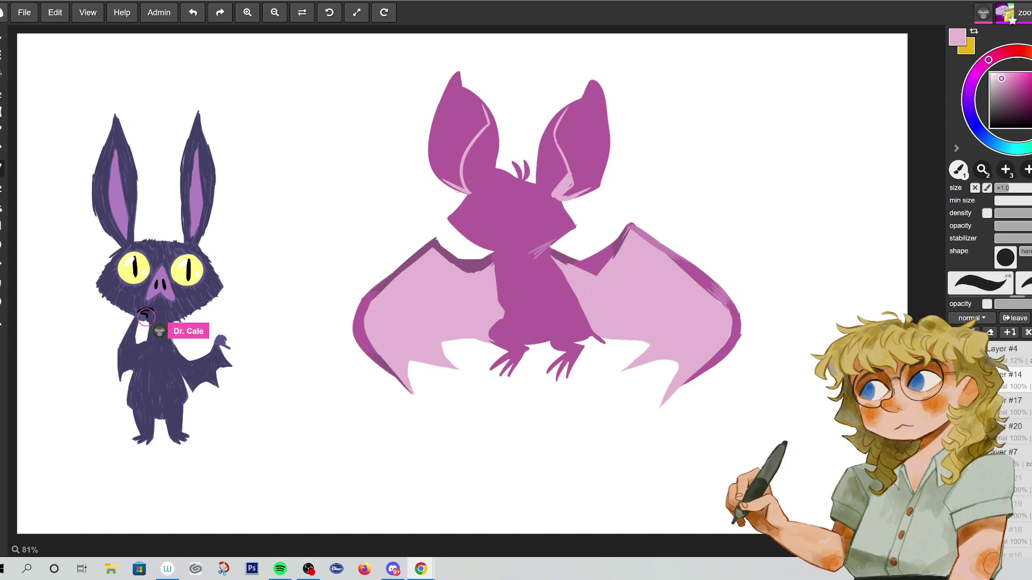
mouse_move(436, 170)
mouse_down()
mouse_move(449, 95)
mouse_move(435, 144)
mouse_move(452, 137)
mouse_move(452, 164)
mouse_move(461, 145)
mouse_up()
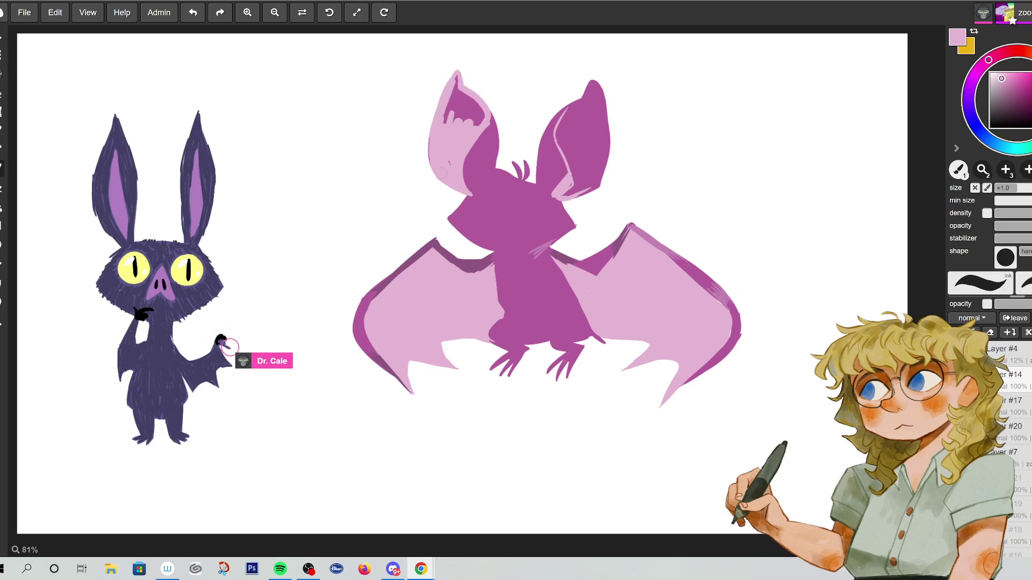
drag(455, 103, 442, 134)
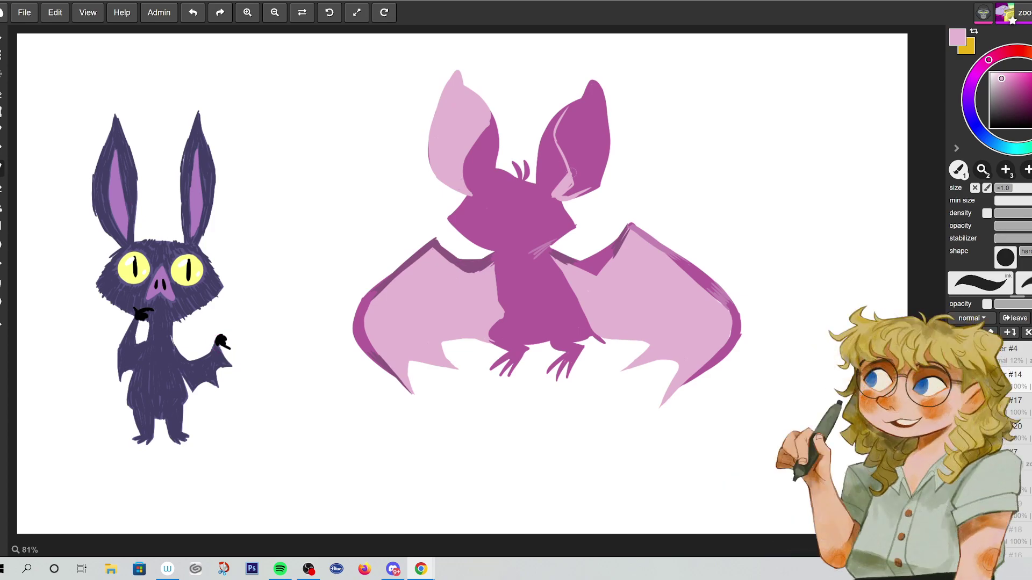
- Fill the right ear's inside, tip and edges with light pink
drag(574, 161, 570, 188)
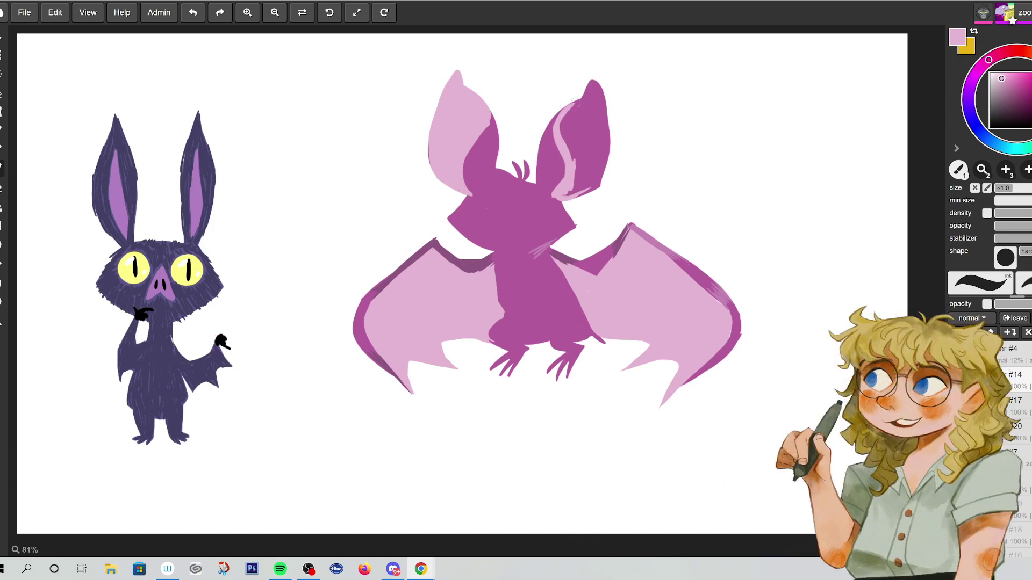
drag(591, 79, 605, 169)
mouse_move(601, 124)
mouse_down()
mouse_move(593, 187)
mouse_move(581, 181)
mouse_move(600, 159)
mouse_move(597, 145)
mouse_move(573, 164)
mouse_move(577, 112)
mouse_move(596, 145)
mouse_up()
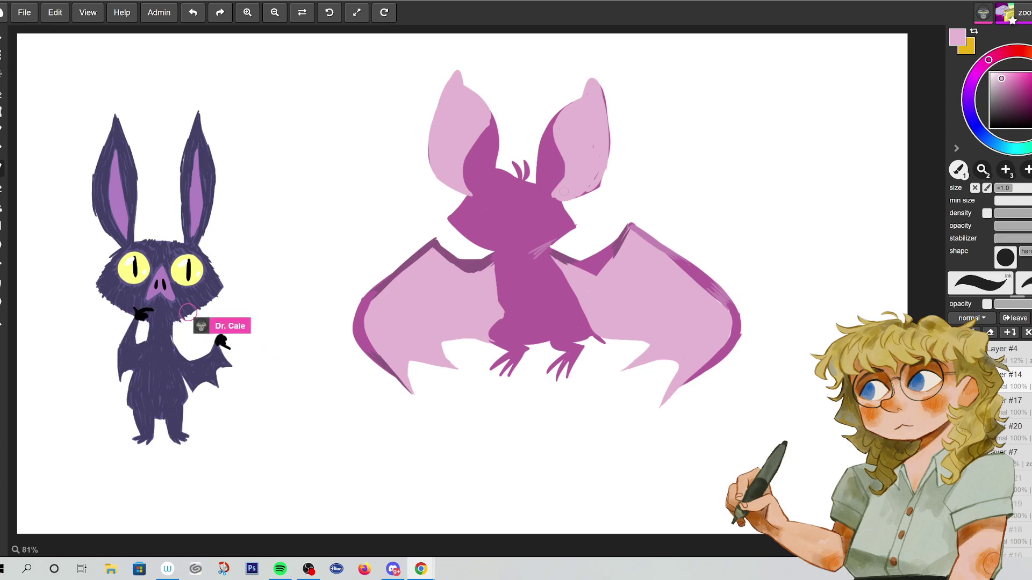
drag(607, 147, 600, 183)
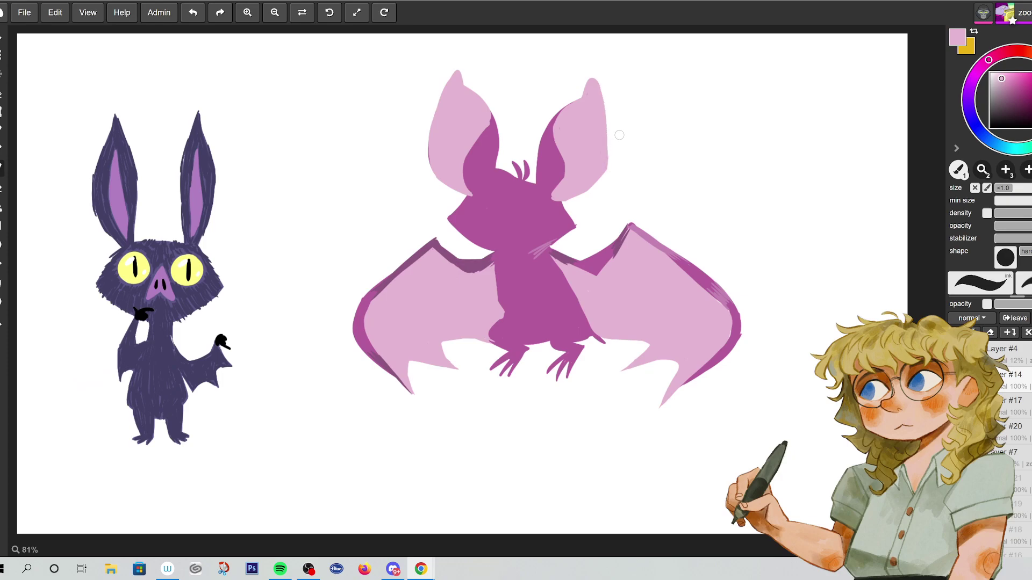
- Hatch saturated pink shading into the left ear and add light pink marks on the wing
click(1013, 77)
drag(453, 157, 466, 186)
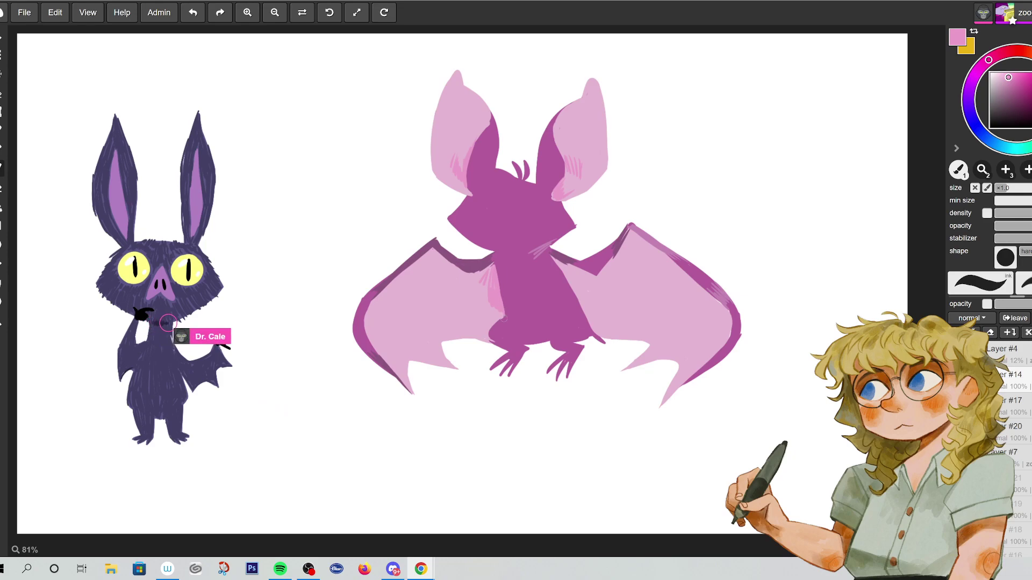
drag(390, 294, 392, 300)
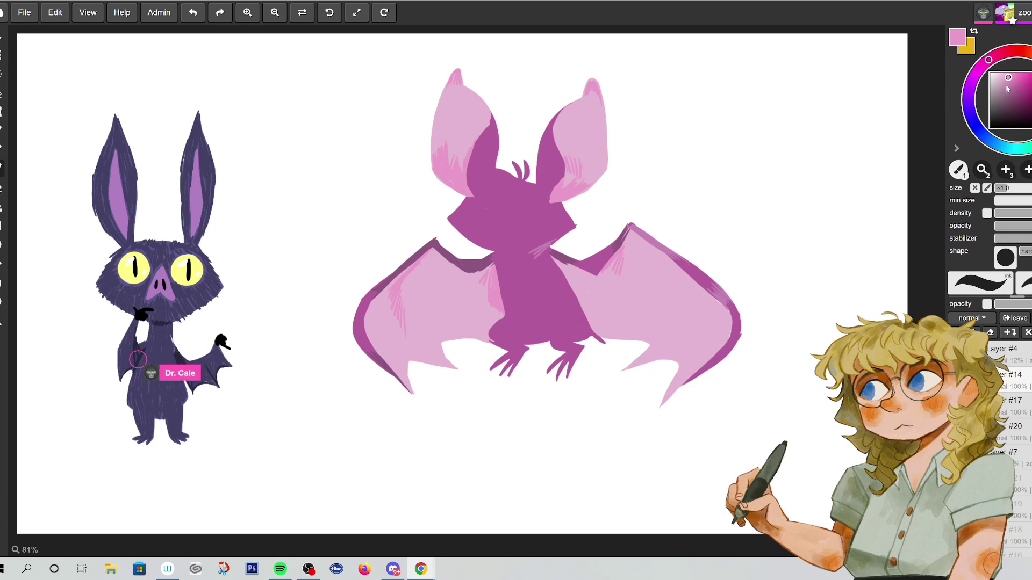
drag(1006, 89, 1012, 96)
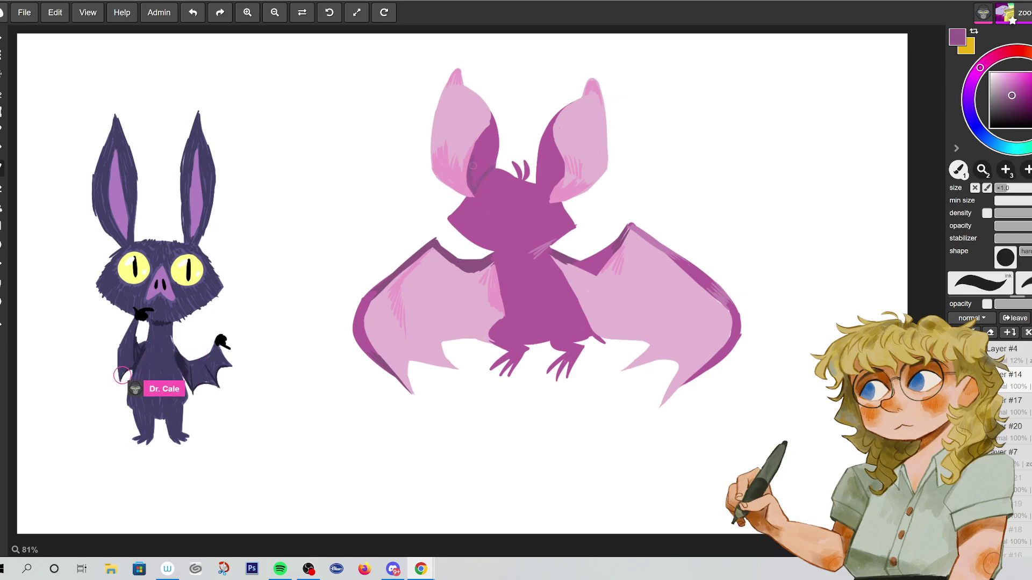
- Shade the left ear's inner edge darker and add a pink touch to the right ear
mouse_move(481, 174)
mouse_down()
mouse_move(492, 170)
mouse_move(477, 141)
mouse_move(490, 112)
mouse_move(481, 139)
mouse_up()
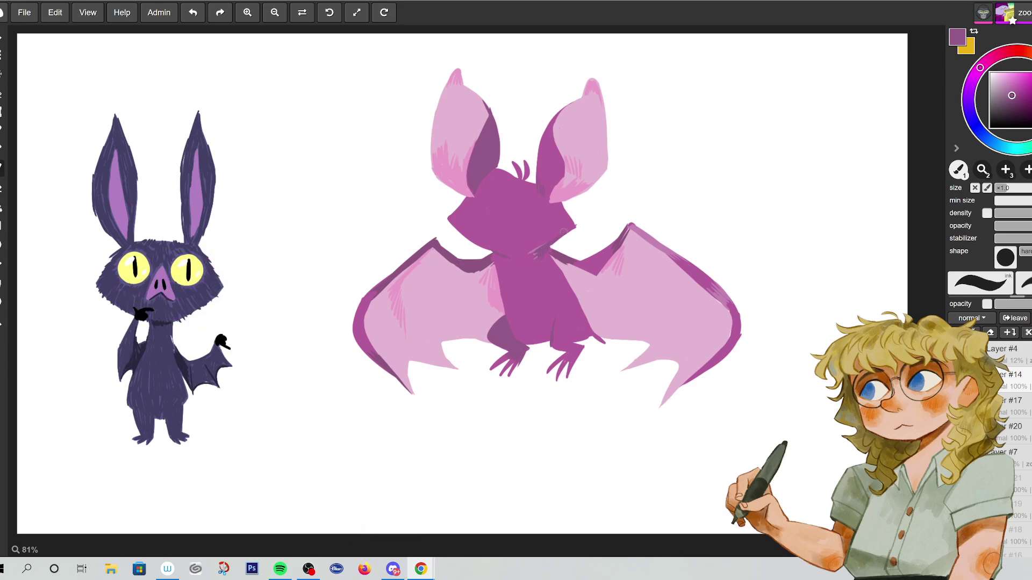
drag(1013, 51, 1017, 50)
click(1013, 76)
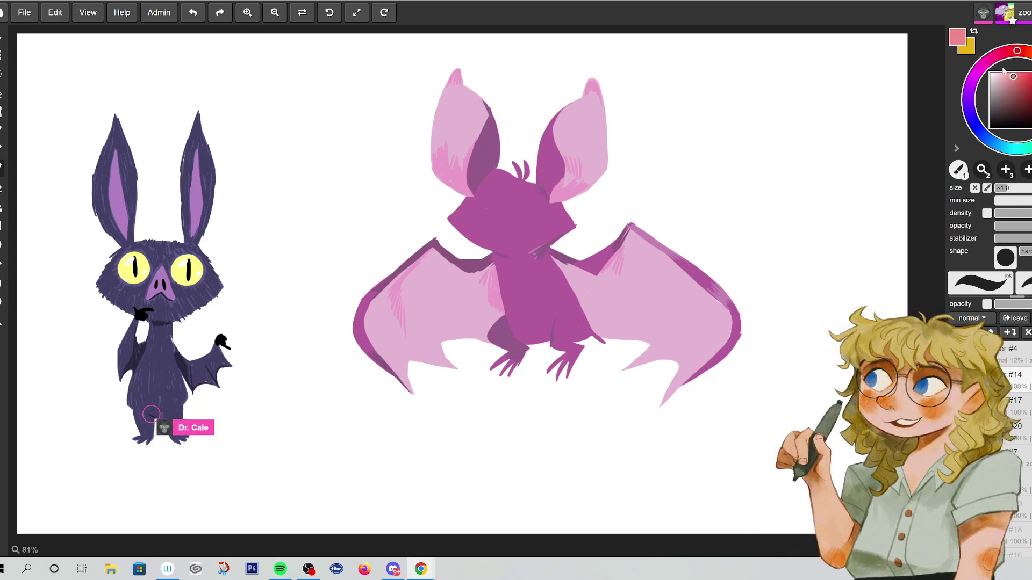
drag(580, 186, 587, 175)
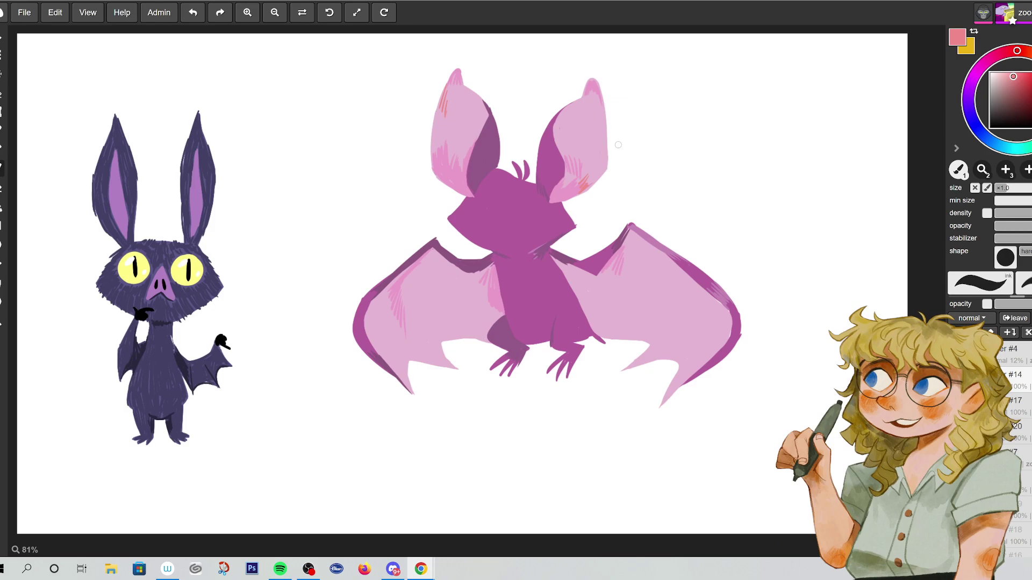
- Sample the light pink from the ear and outline the bat's nose with it
click(1013, 72)
click(1009, 51)
click(1006, 73)
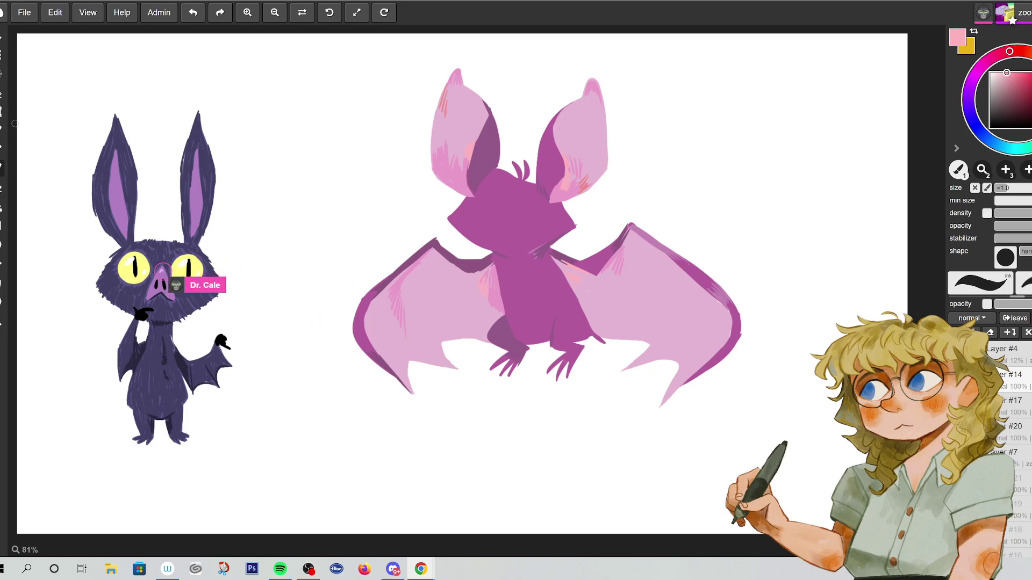
key(alt)
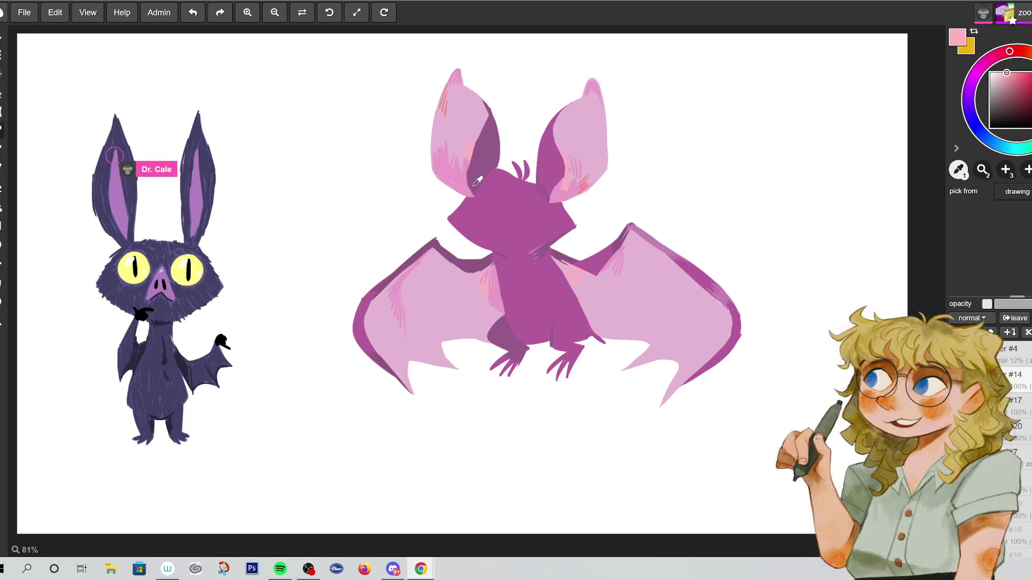
alt+click(438, 115)
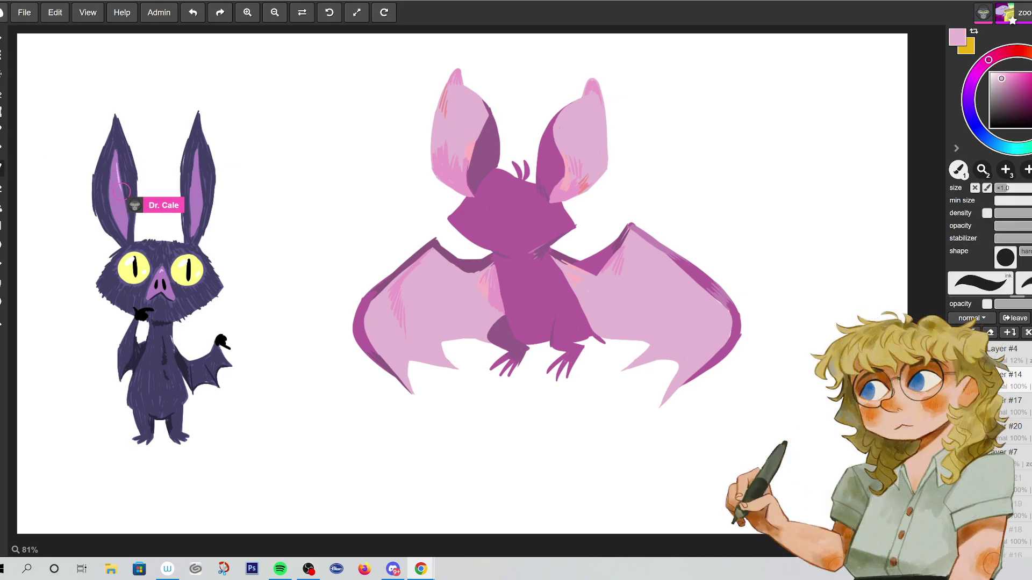
mouse_move(487, 223)
mouse_down()
mouse_move(495, 212)
mouse_move(511, 230)
mouse_move(492, 234)
mouse_move(518, 239)
mouse_up()
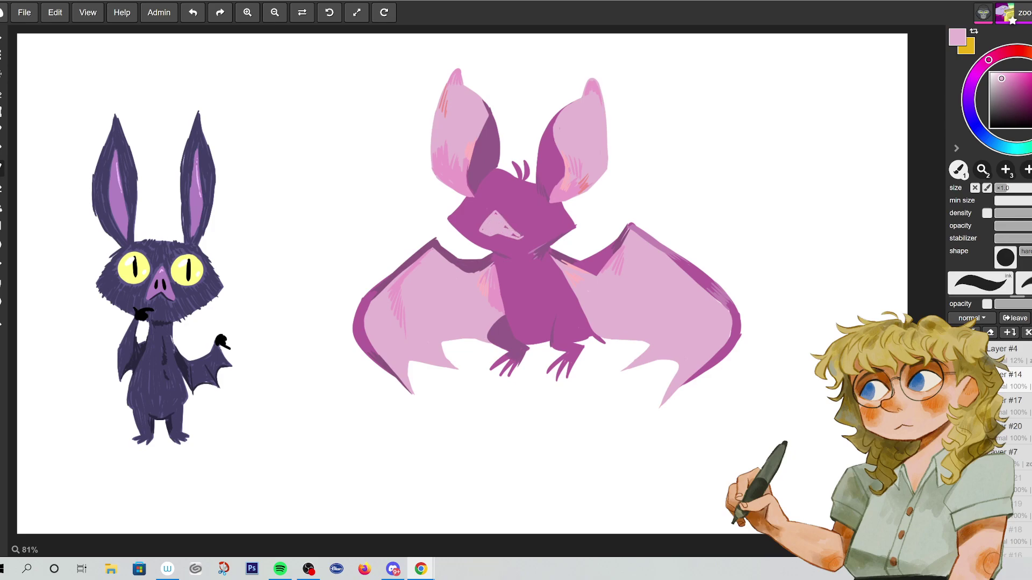
- Finish filling the nose, then paint a dark eye shape in the sampled magenta body colour
drag(504, 226, 520, 237)
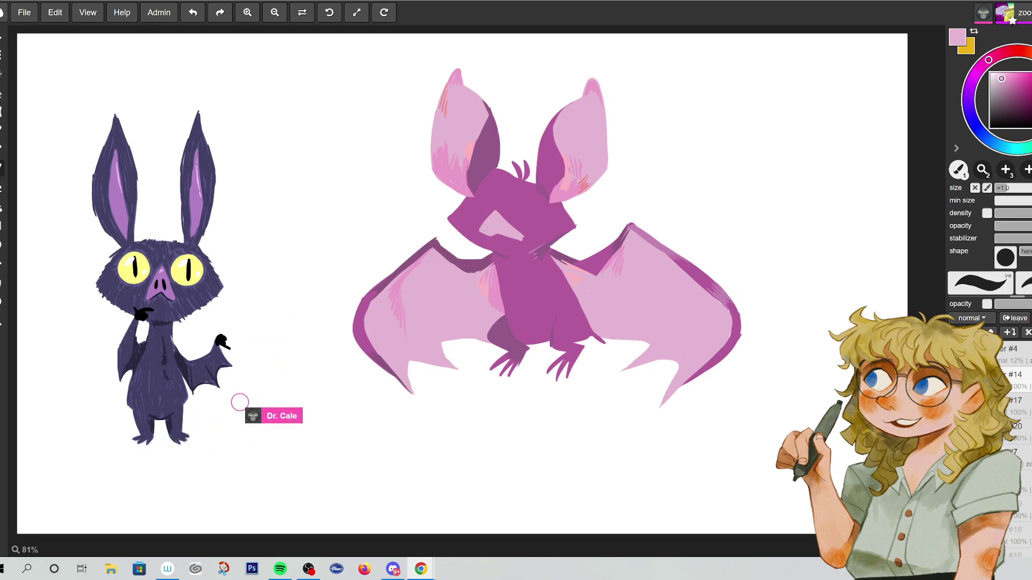
click(2, 128)
click(554, 223)
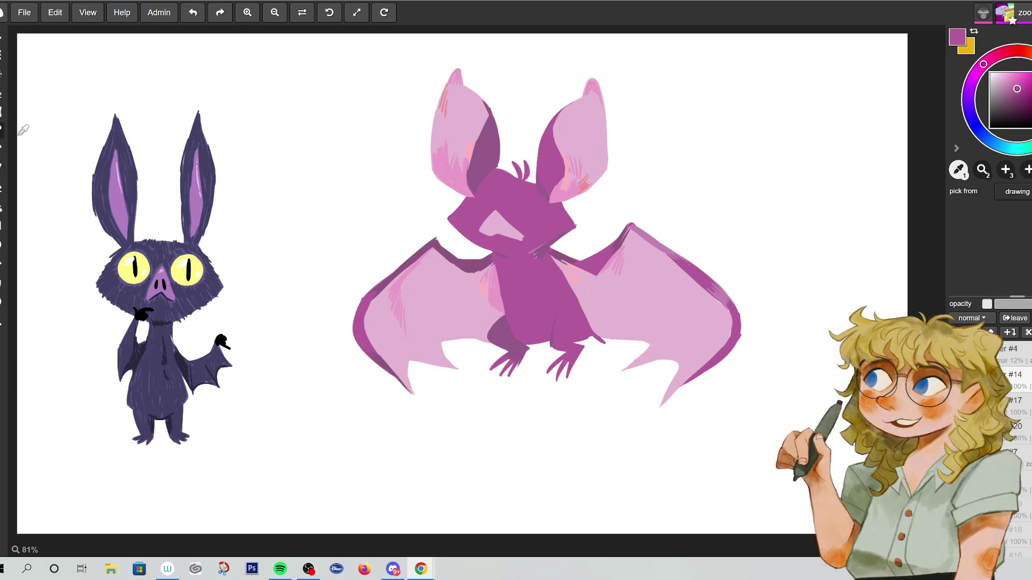
key(b)
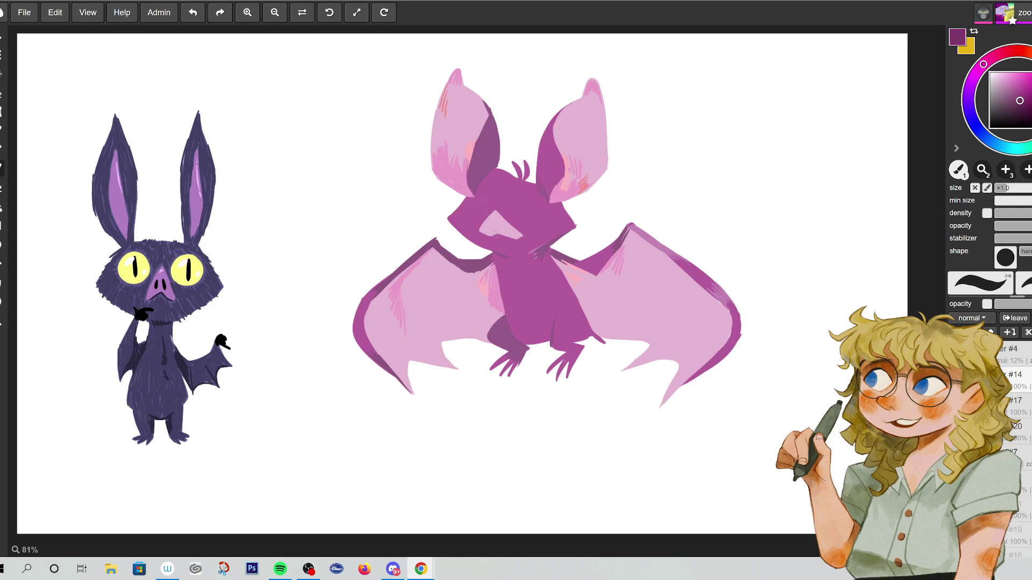
drag(495, 235, 490, 223)
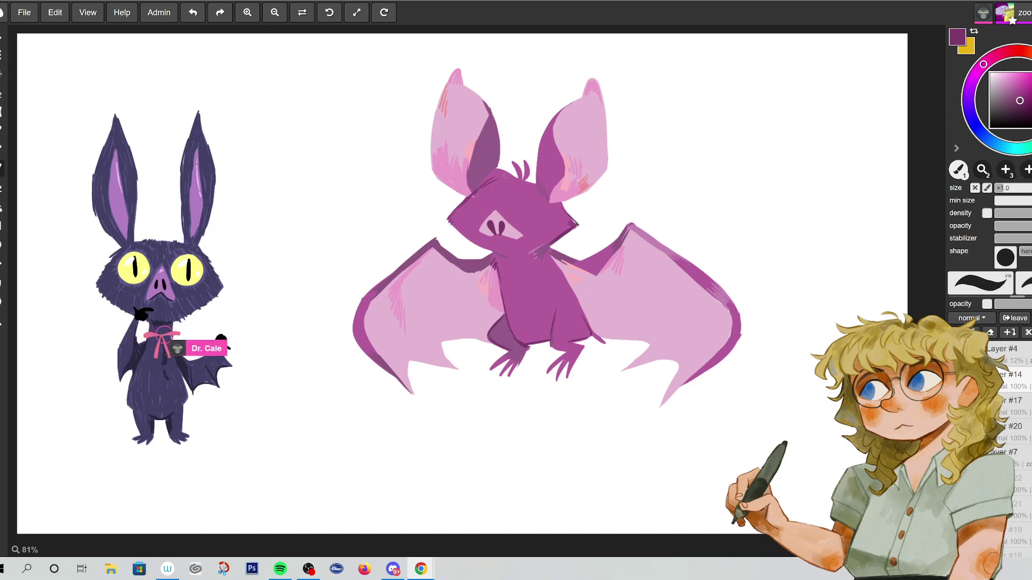
- Sample the darker mauve from the ear, then choose a pale yellow paint colour
alt+click(494, 137)
click(4, 163)
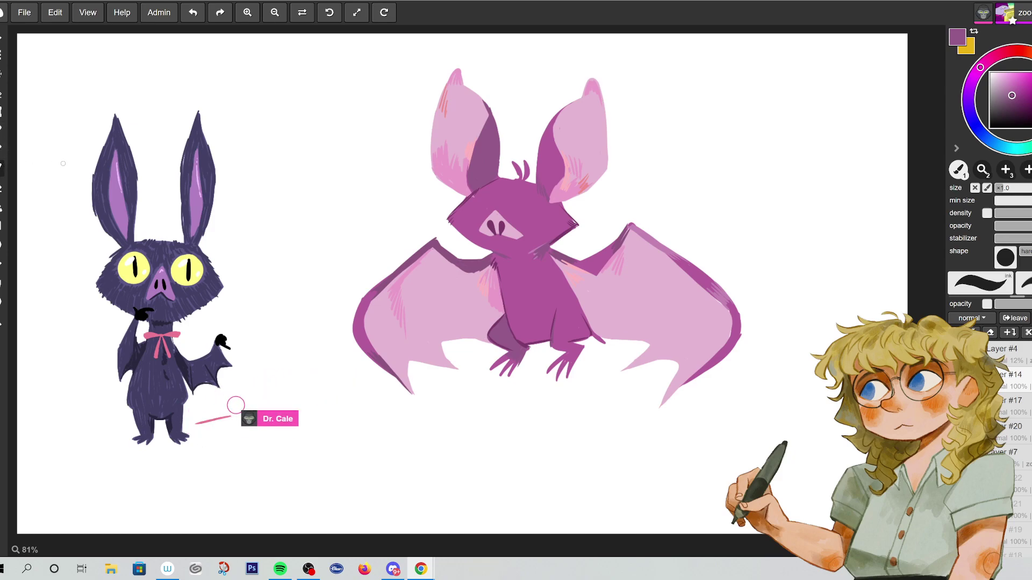
click(1017, 72)
- Fill both eyes with pale yellow and paint a red pupil in each
drag(1015, 72, 1010, 73)
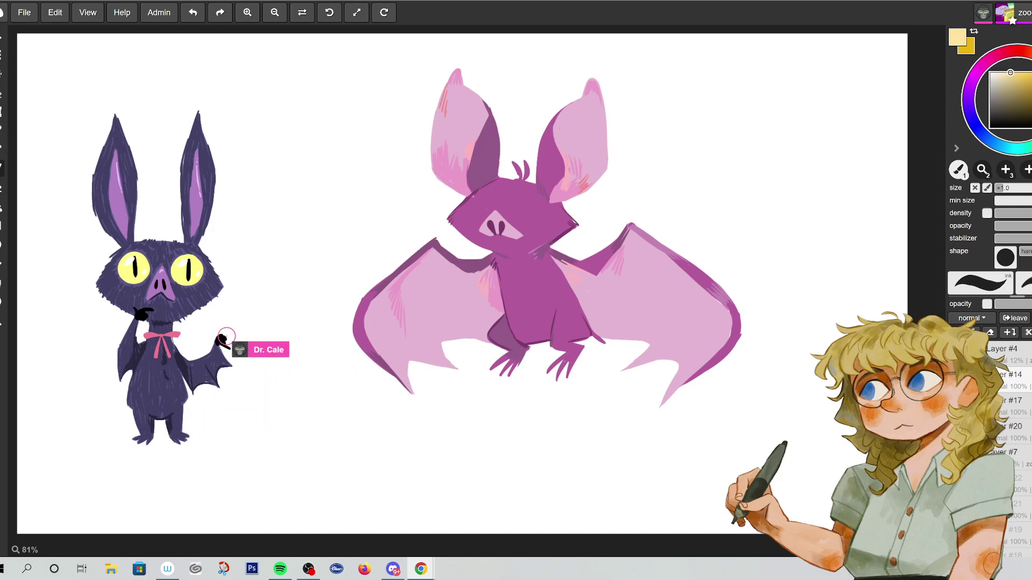
drag(536, 214, 530, 222)
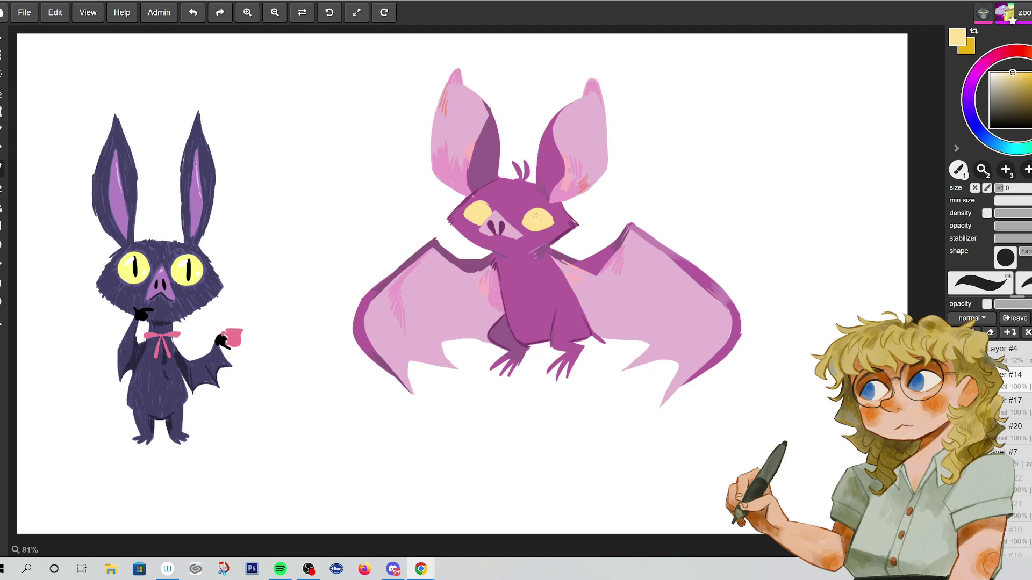
click(1016, 51)
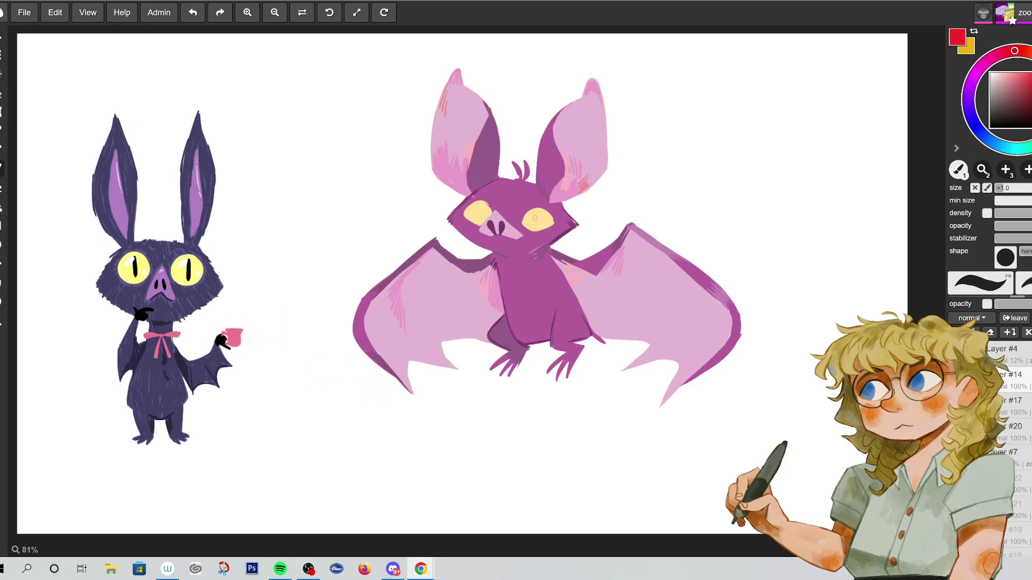
drag(538, 219, 542, 219)
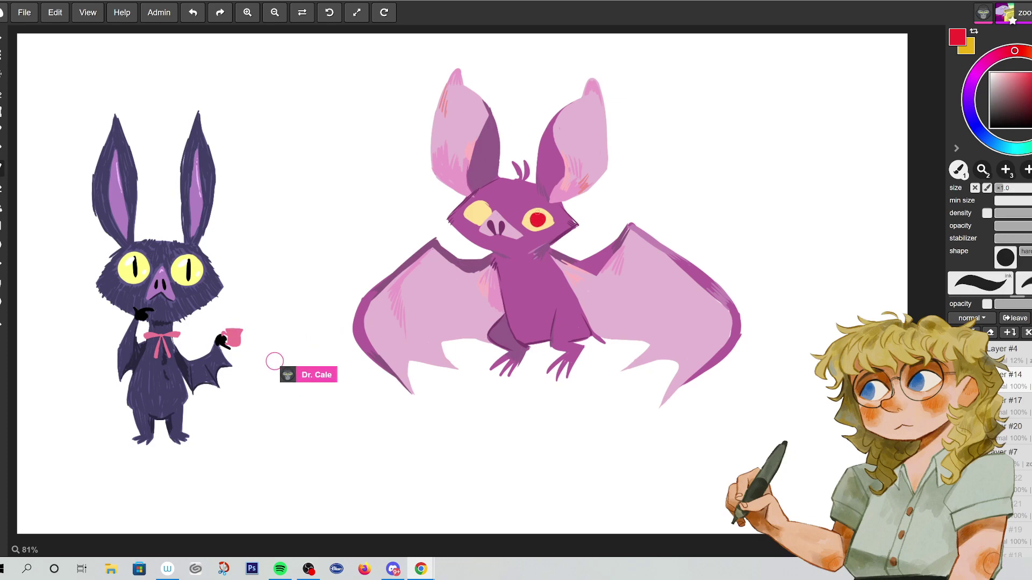
drag(478, 211, 480, 212)
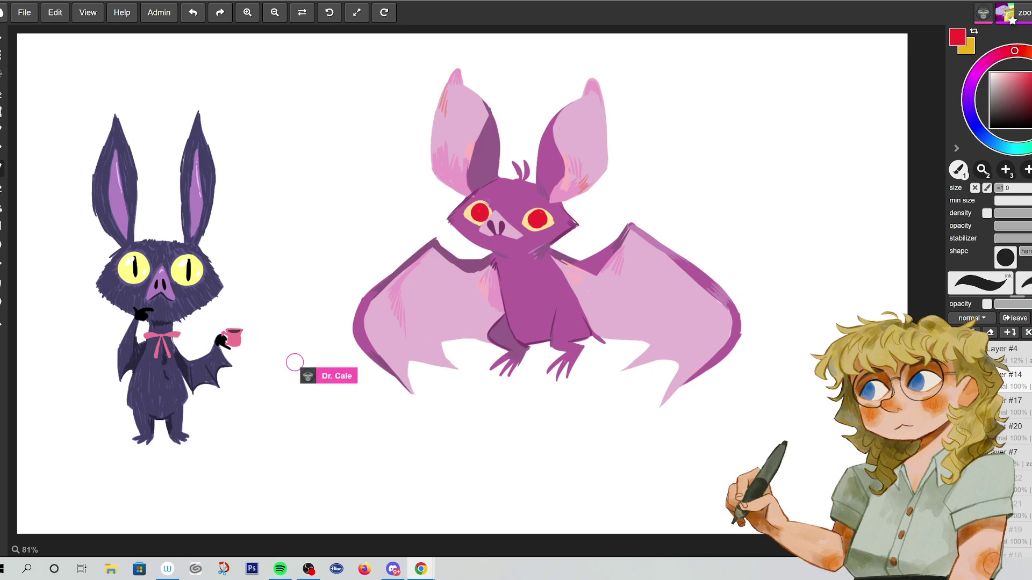
- Sample the pale yellow from the eye and paint a small cream fang below the nose
key(i)
click(553, 216)
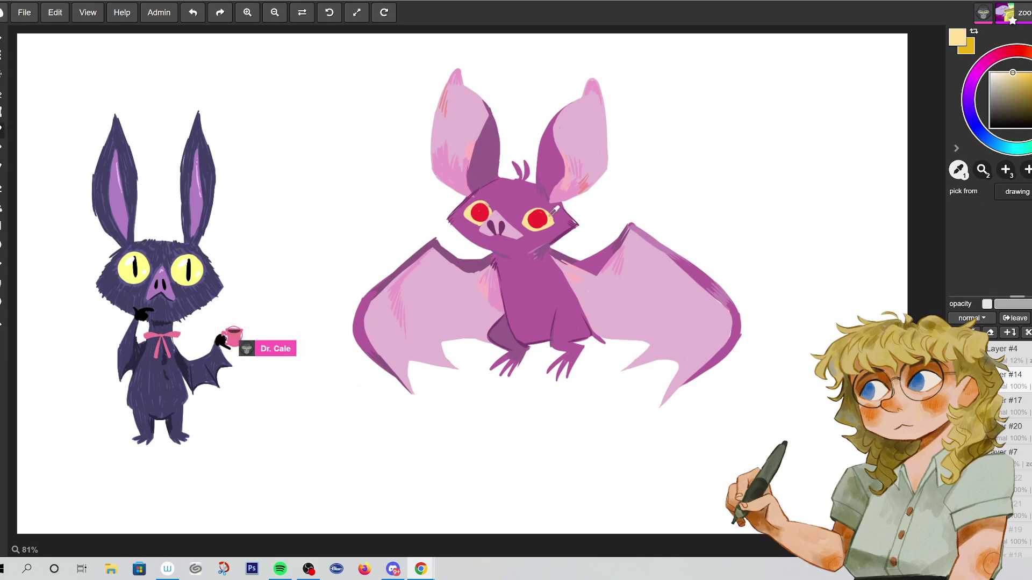
key(b)
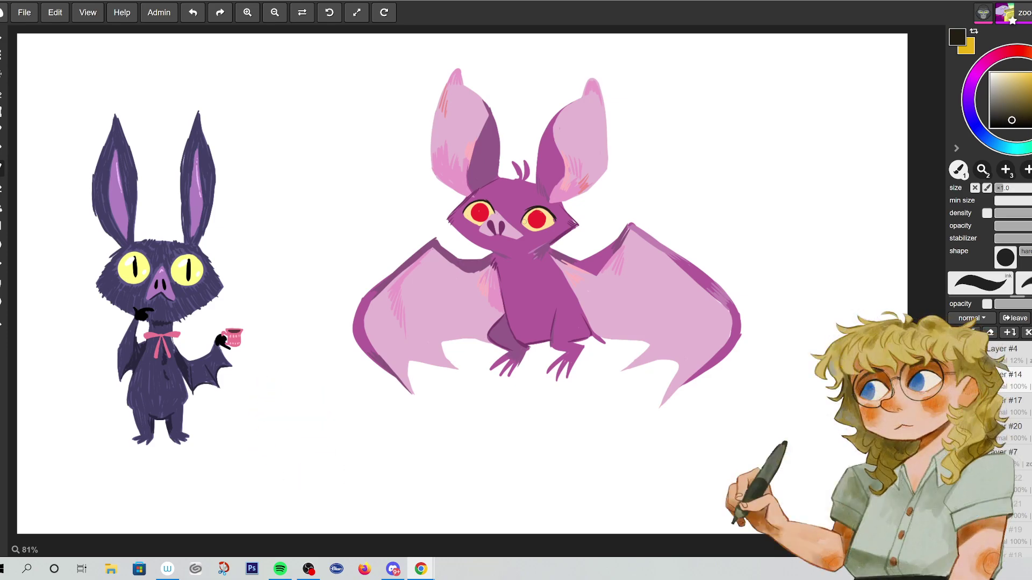
click(6, 132)
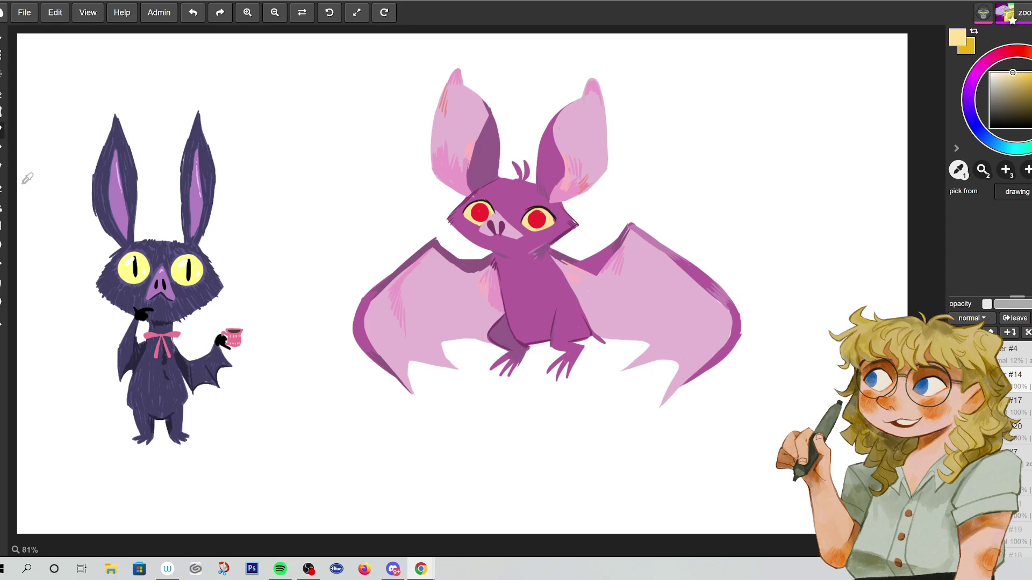
key(b)
drag(493, 236, 511, 247)
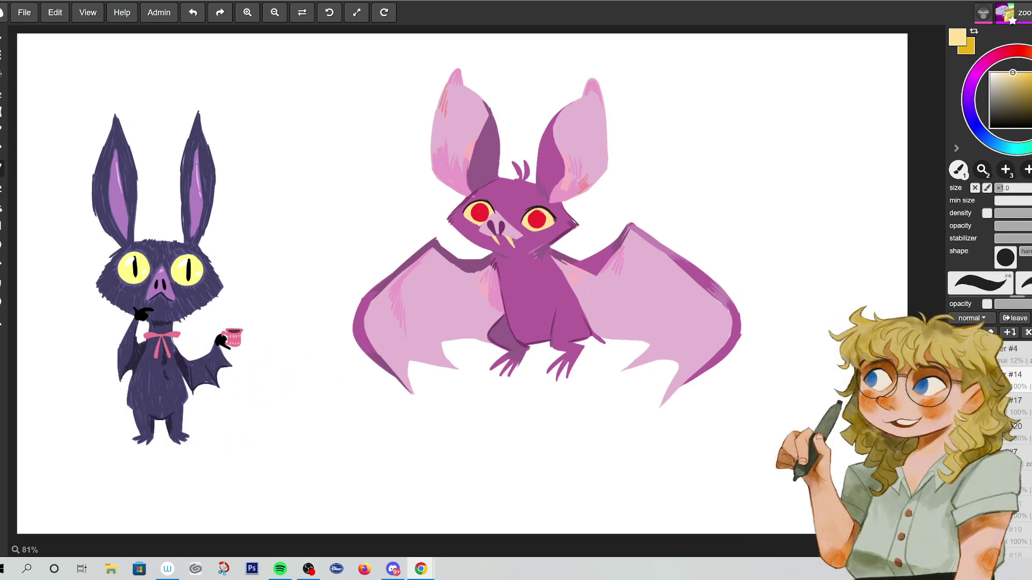
- Set the paint colour to magenta
click(996, 56)
click(1021, 87)
click(988, 60)
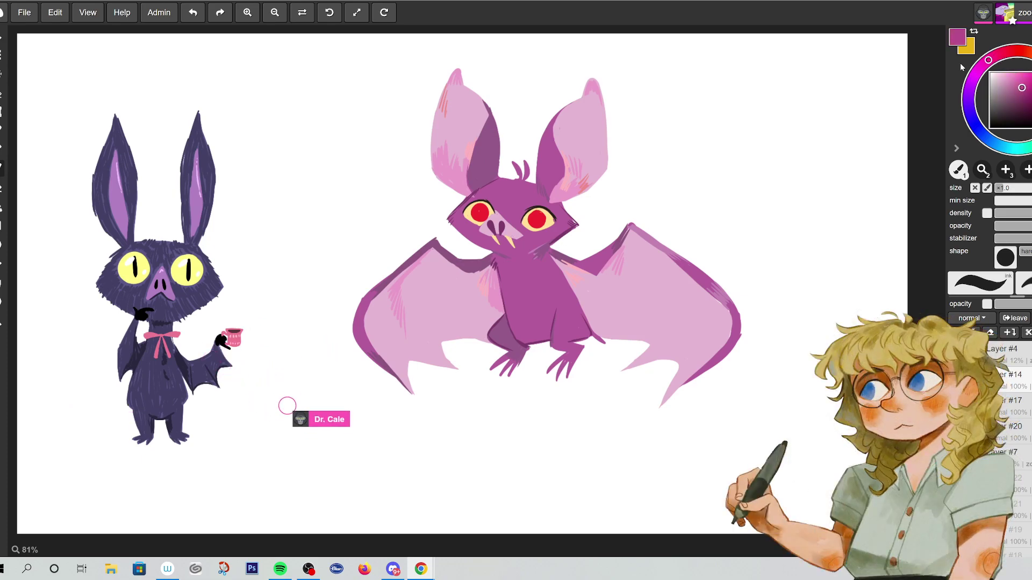
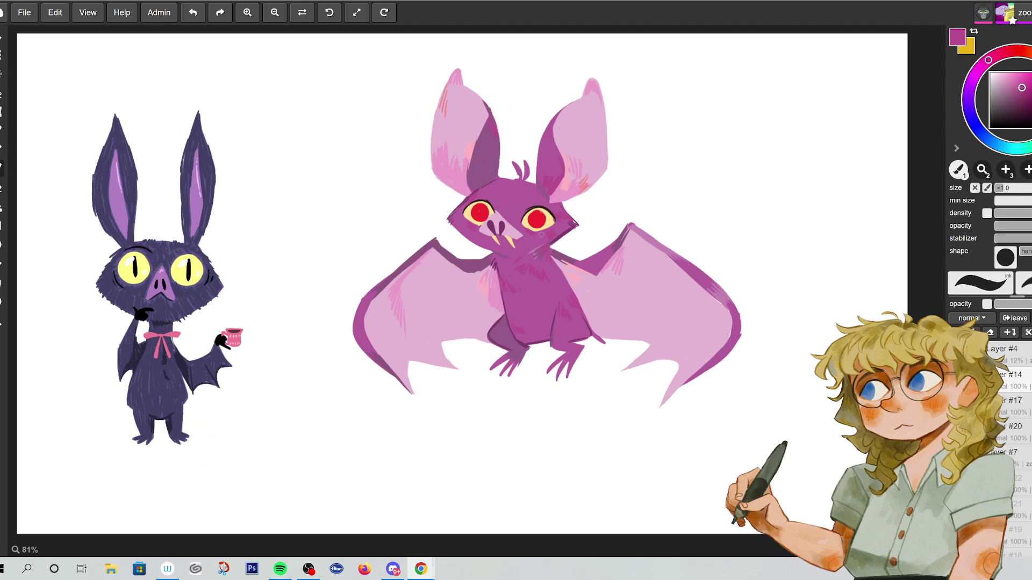
- Pick a light pink as the foreground colour in the colour square
click(1013, 94)
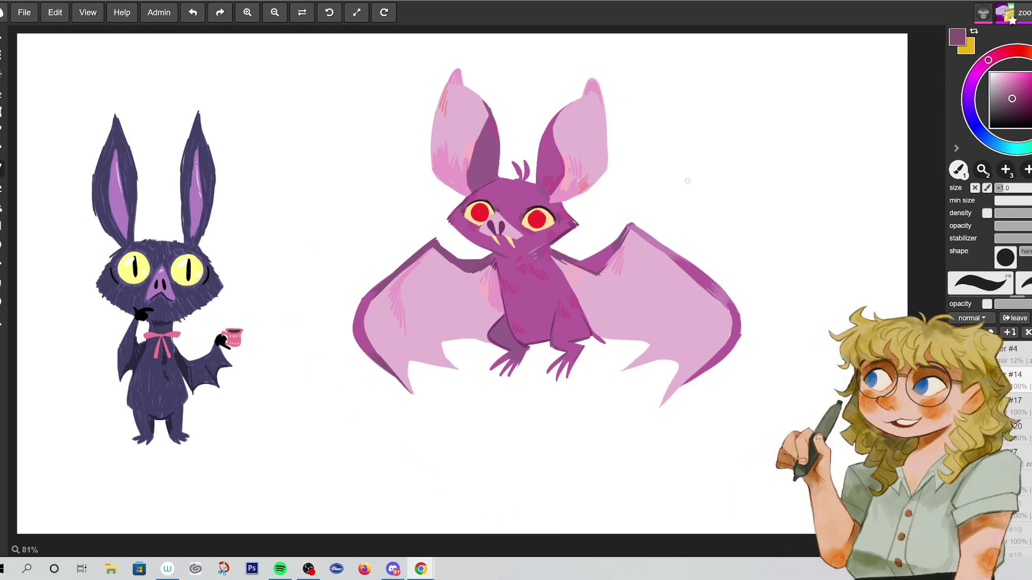
click(999, 87)
click(1004, 82)
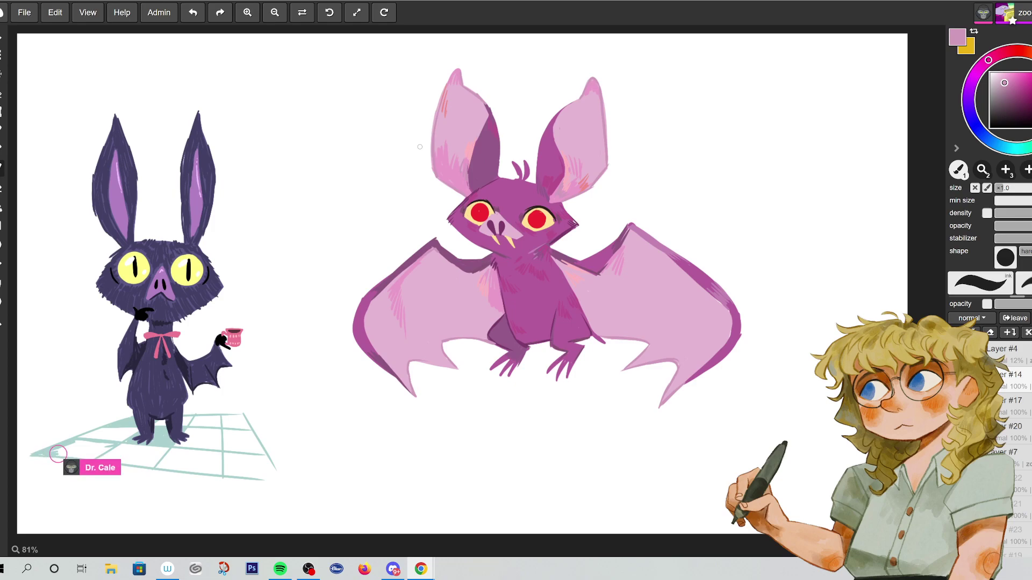
- Draw light pink inner-ear lines in both ears and bone lines across the pink bat's wing
click(1017, 92)
drag(473, 127, 447, 179)
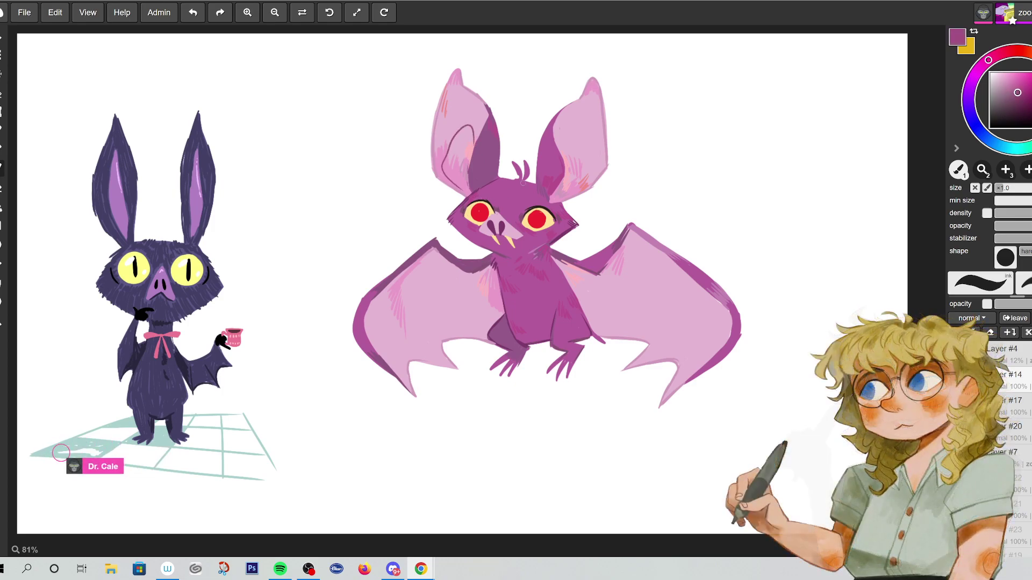
key(ctrl+z)
click(1018, 82)
mouse_move(472, 152)
mouse_down()
mouse_move(471, 137)
mouse_move(449, 177)
mouse_move(459, 191)
mouse_up()
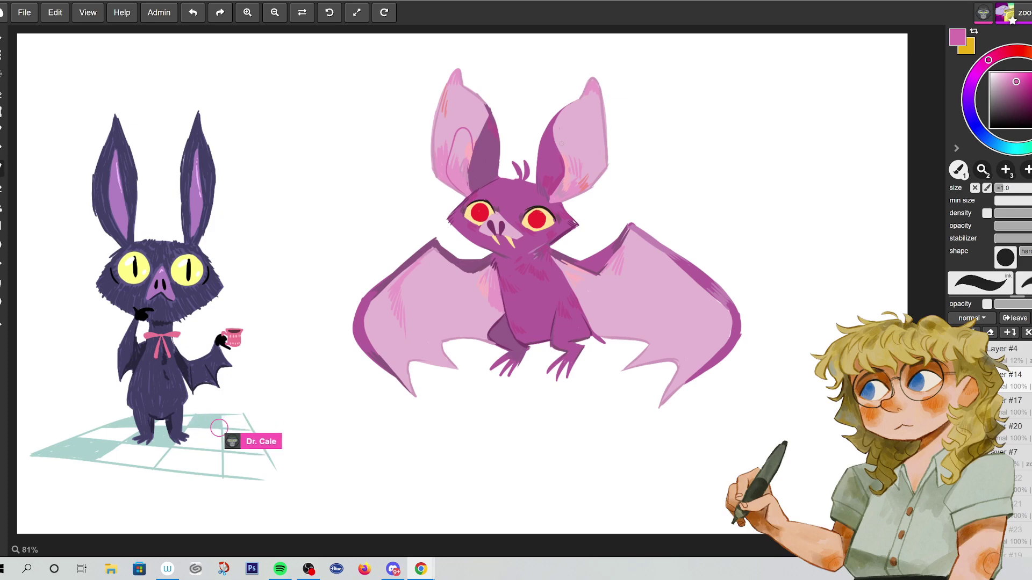
mouse_move(567, 129)
mouse_down()
mouse_move(590, 172)
mouse_move(571, 198)
mouse_up()
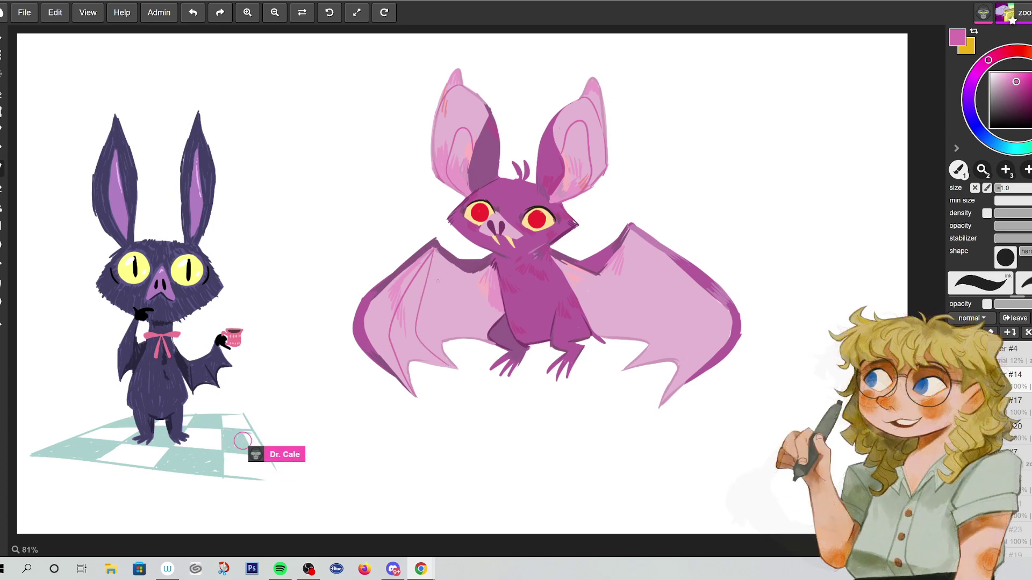
mouse_move(665, 402)
mouse_down()
mouse_move(683, 284)
mouse_move(631, 232)
mouse_move(637, 363)
mouse_move(622, 370)
mouse_move(633, 304)
mouse_up()
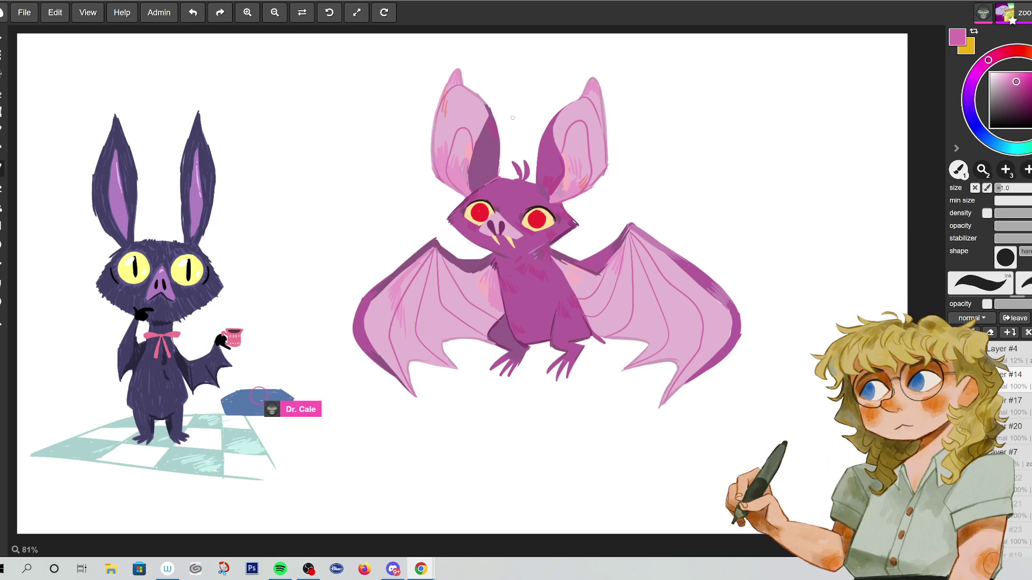
- Try several reds and pinks on the colour wheel, settling on a dark magenta
click(1027, 51)
click(1013, 51)
drag(1023, 82, 1018, 84)
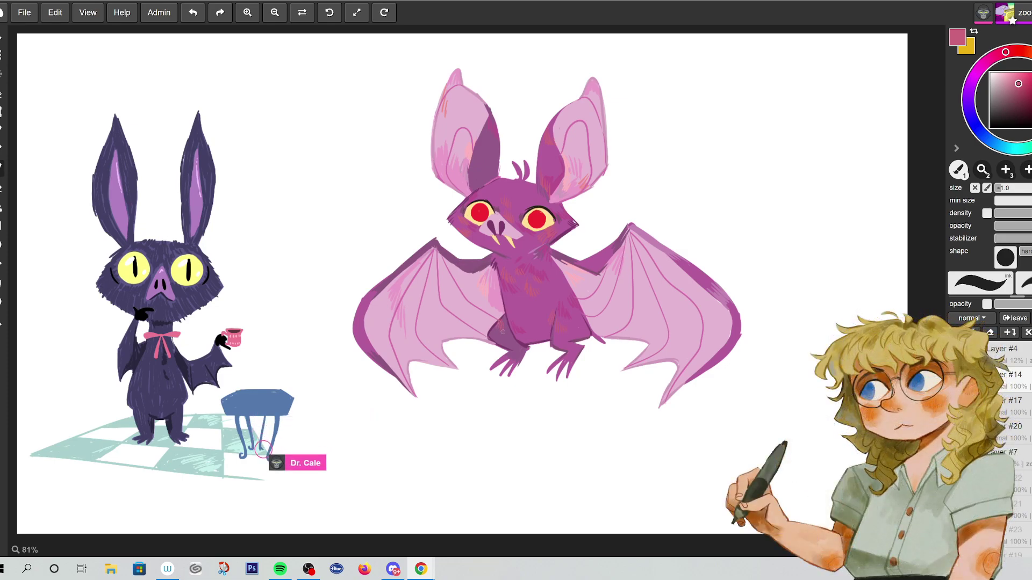
click(1016, 93)
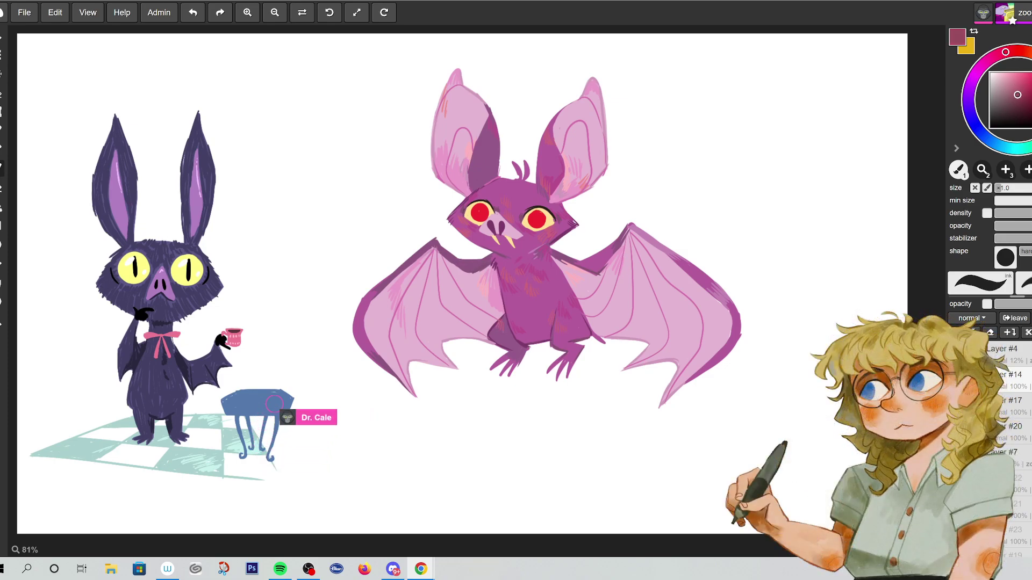
drag(1016, 93, 1006, 84)
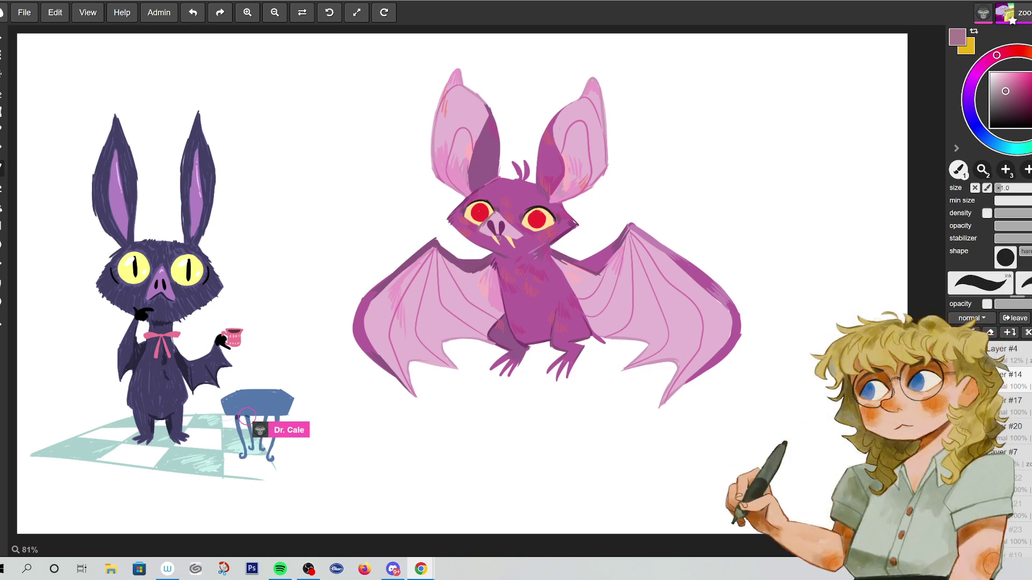
click(1009, 78)
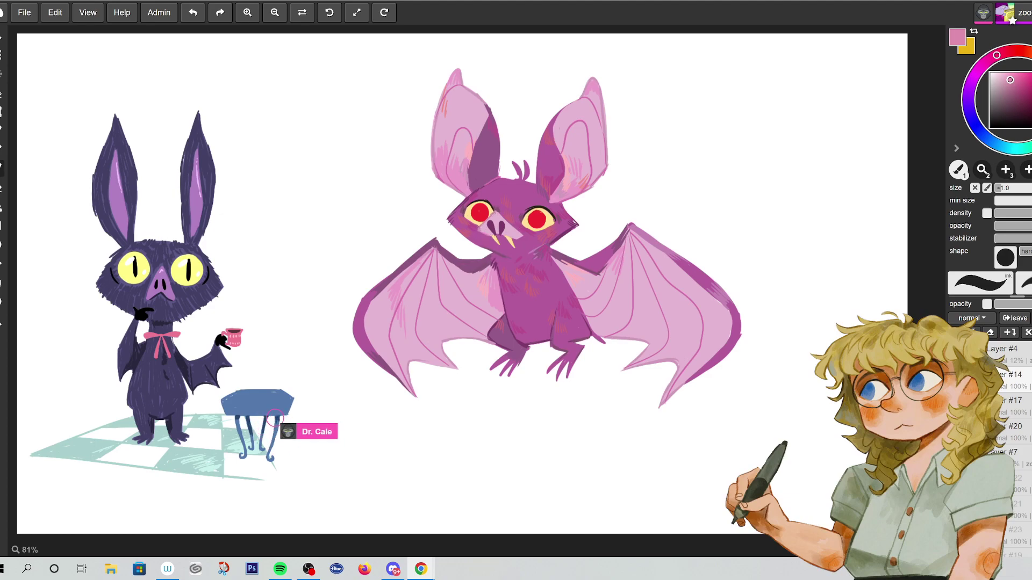
drag(1013, 101, 1031, 91)
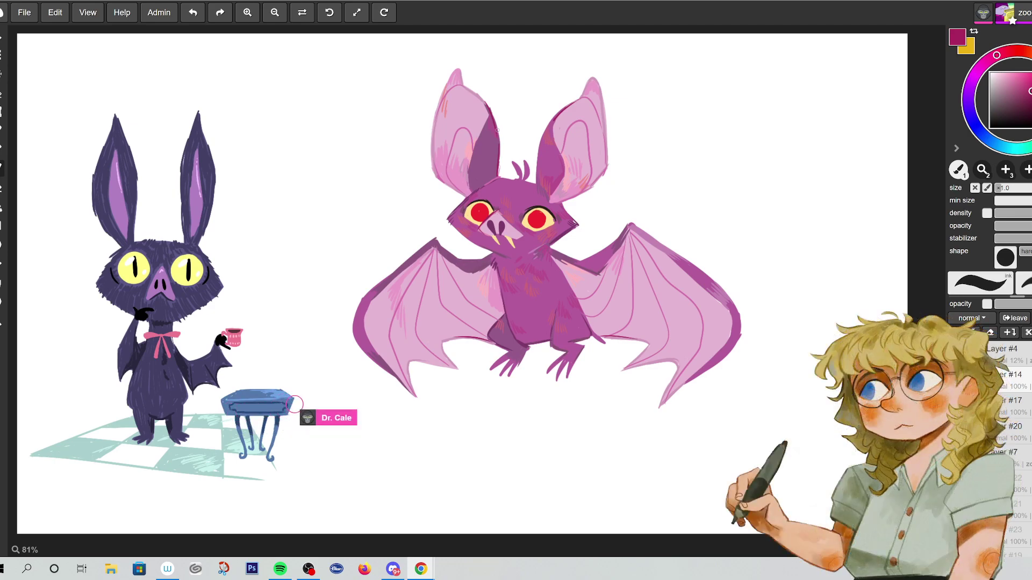
- Choose a darker plum colour and nudge its hue slightly
click(1016, 96)
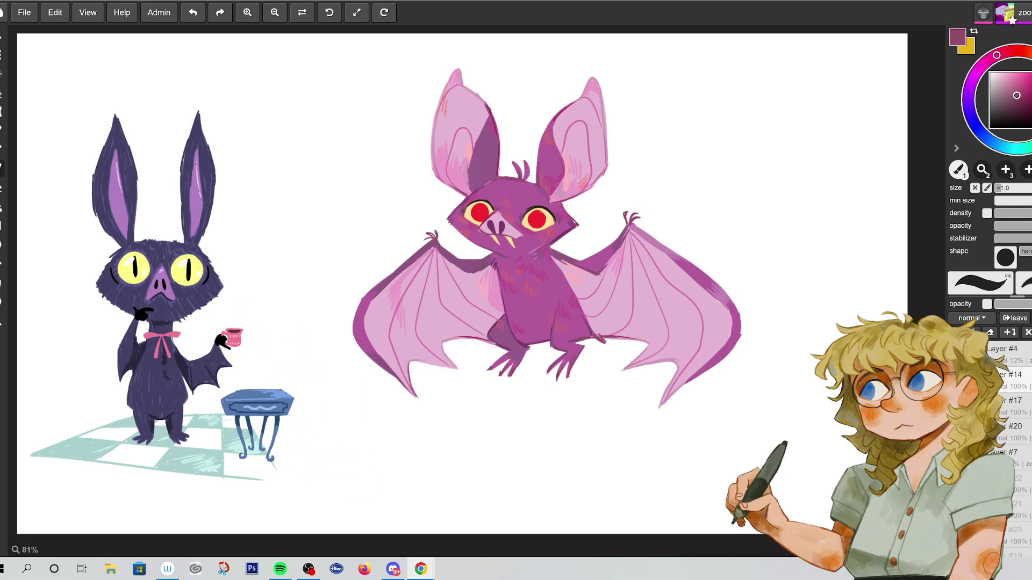
click(1014, 106)
click(982, 65)
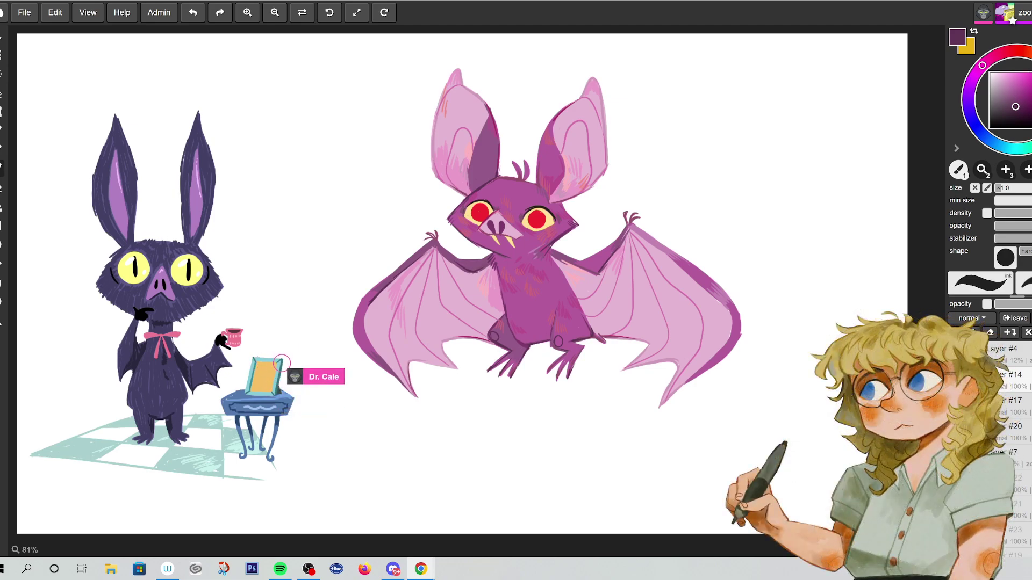
- Sample the bat's purple from the canvas and deepen it to a darker shade
click(1028, 75)
click(1023, 51)
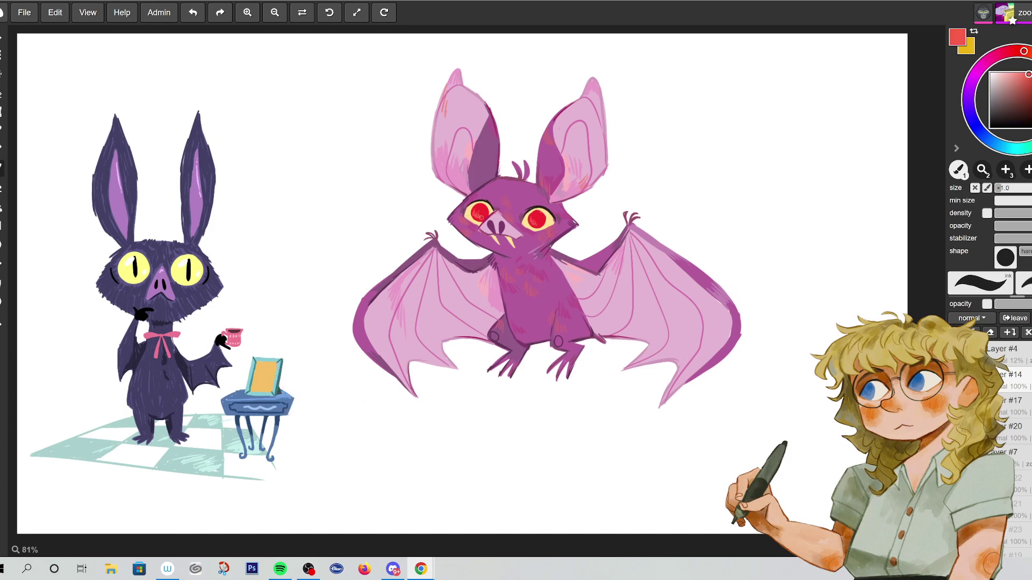
drag(1029, 77, 1029, 92)
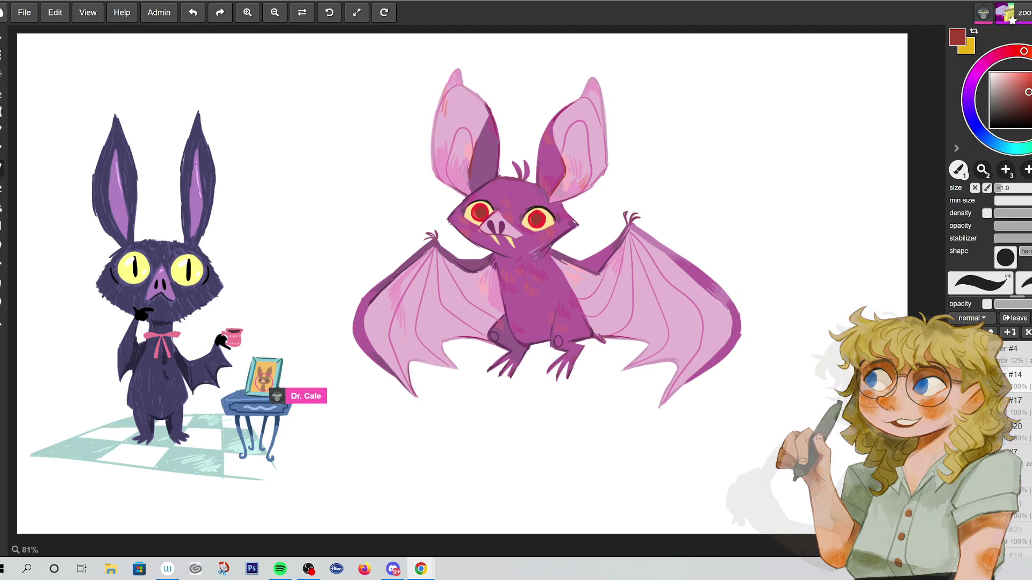
click(2, 129)
click(495, 243)
click(1, 168)
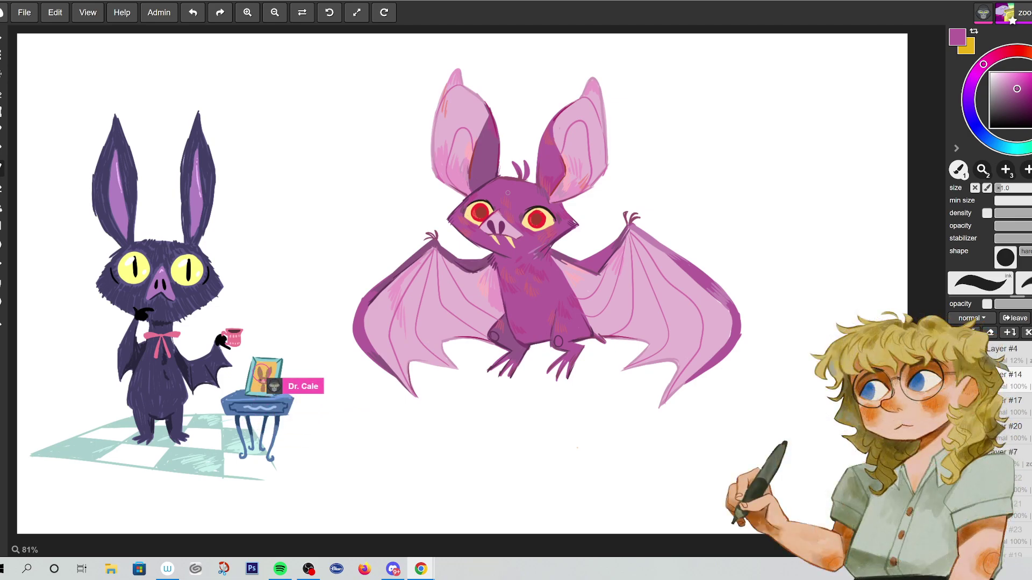
click(1019, 102)
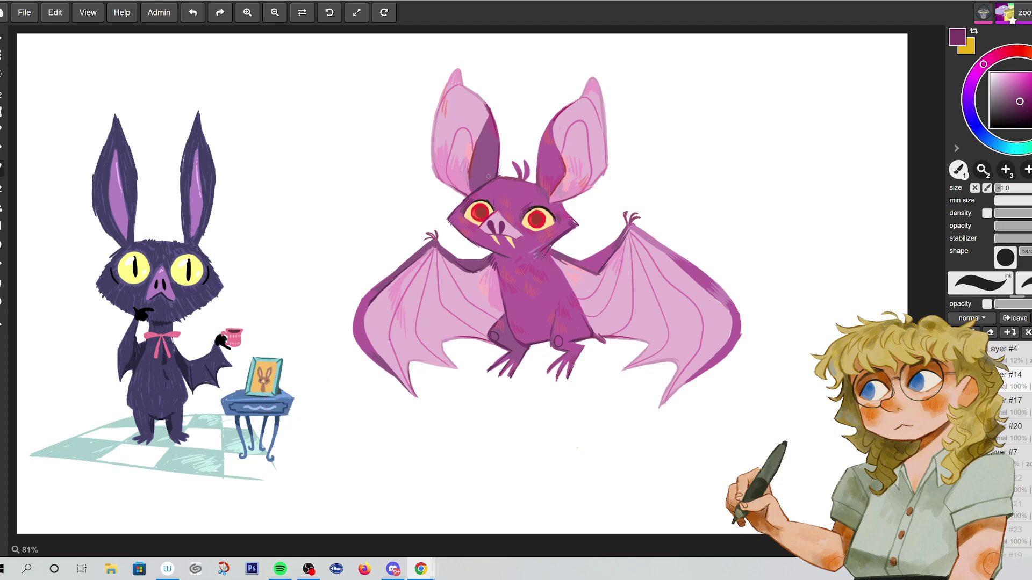
- Draw thin dark purple lines along the bat's arm, foot and leg
drag(553, 256, 573, 266)
drag(607, 341, 595, 334)
drag(500, 347, 487, 341)
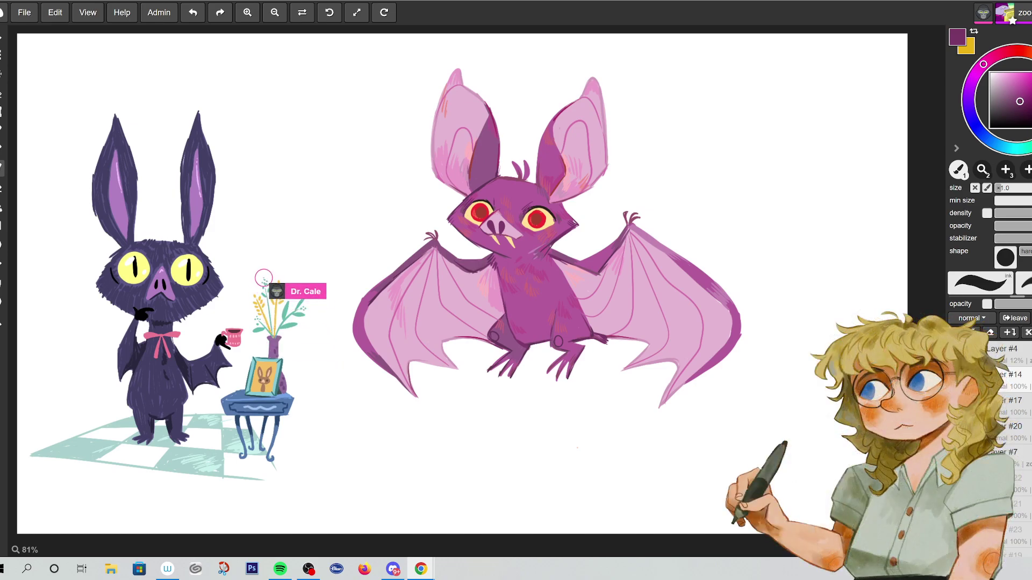
- Move the hue ring to blue and pick a light, moderately saturated blue
click(1031, 55)
click(1021, 77)
click(1023, 51)
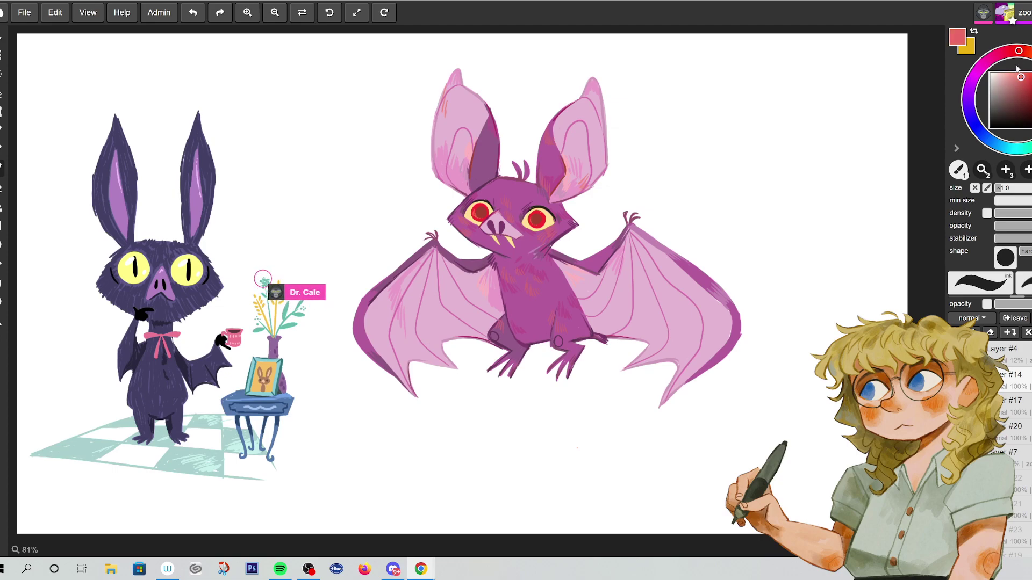
drag(1026, 147, 987, 138)
click(1000, 83)
click(1011, 79)
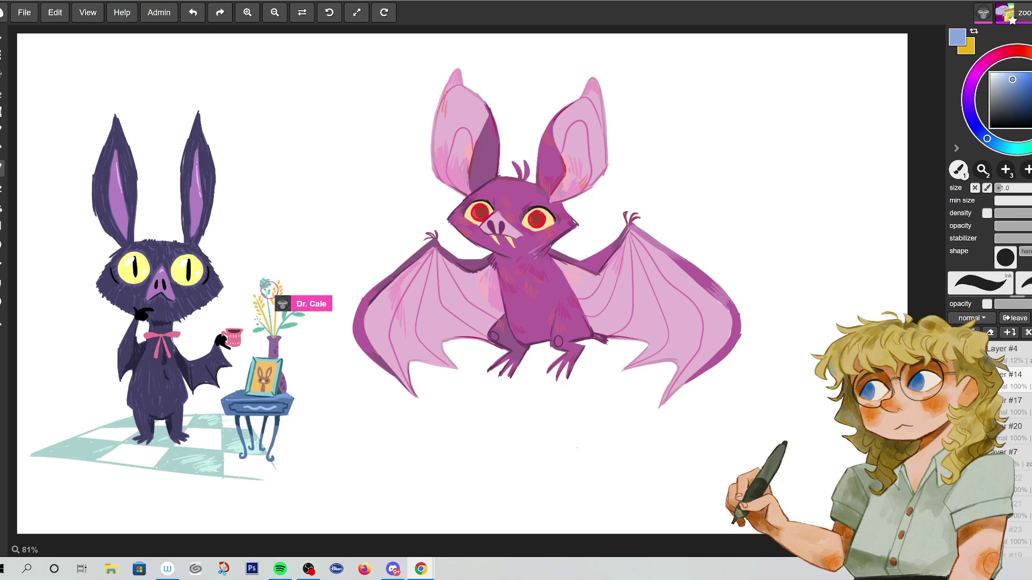
- Sketch a light blue bat head right of the pink bat, erase stray lines, shade the left ear
mouse_move(725, 164)
mouse_down()
mouse_move(747, 156)
mouse_move(725, 160)
mouse_move(707, 116)
mouse_move(678, 140)
mouse_move(732, 168)
mouse_move(756, 155)
mouse_move(749, 95)
mouse_move(765, 156)
mouse_up()
mouse_move(708, 179)
mouse_down()
mouse_move(742, 220)
mouse_move(798, 211)
mouse_move(812, 196)
mouse_up()
drag(810, 198, 798, 210)
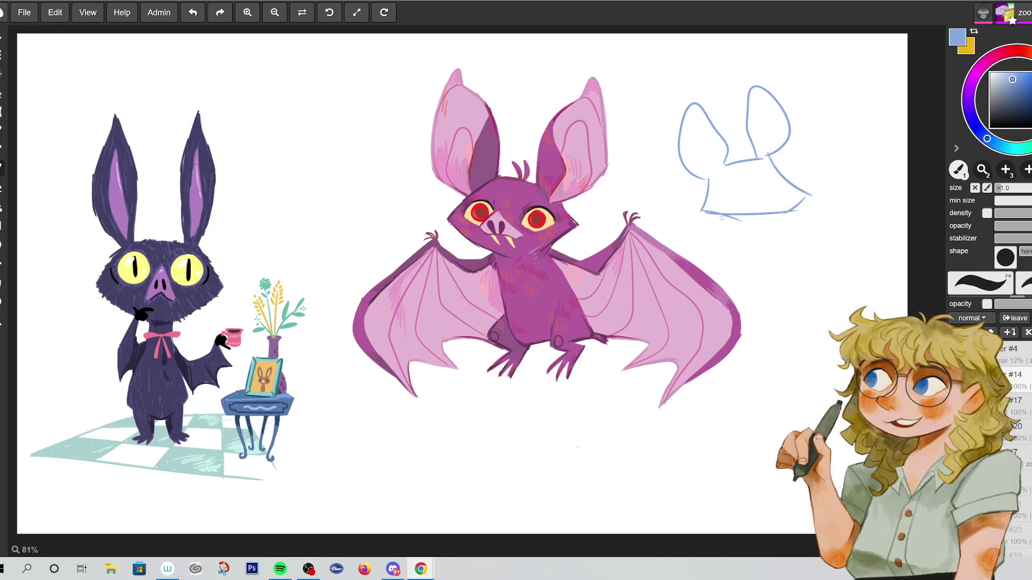
mouse_move(701, 219)
mouse_down()
mouse_move(799, 211)
mouse_move(807, 198)
mouse_up()
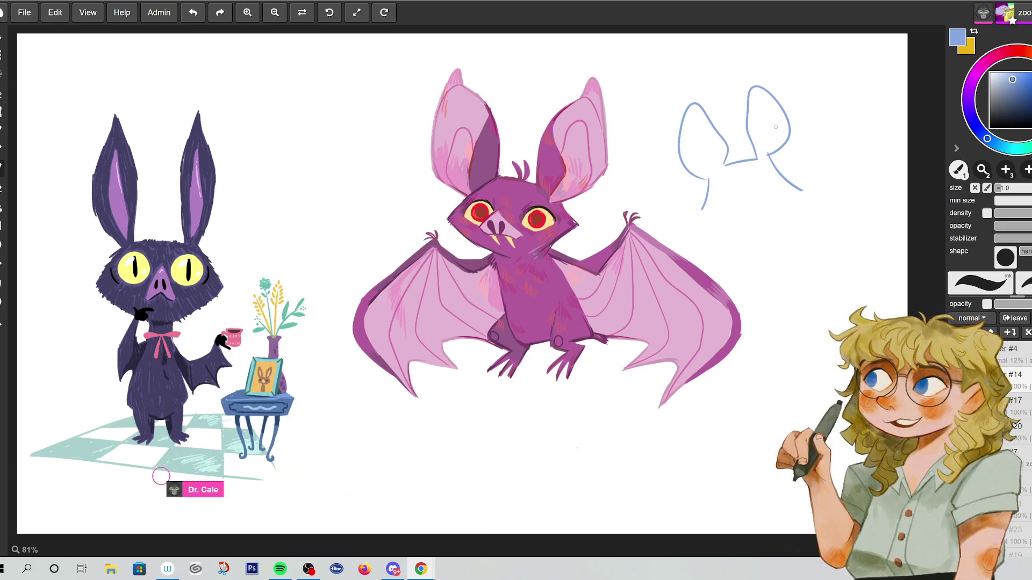
mouse_move(703, 202)
mouse_down()
mouse_move(694, 212)
mouse_move(806, 191)
mouse_up()
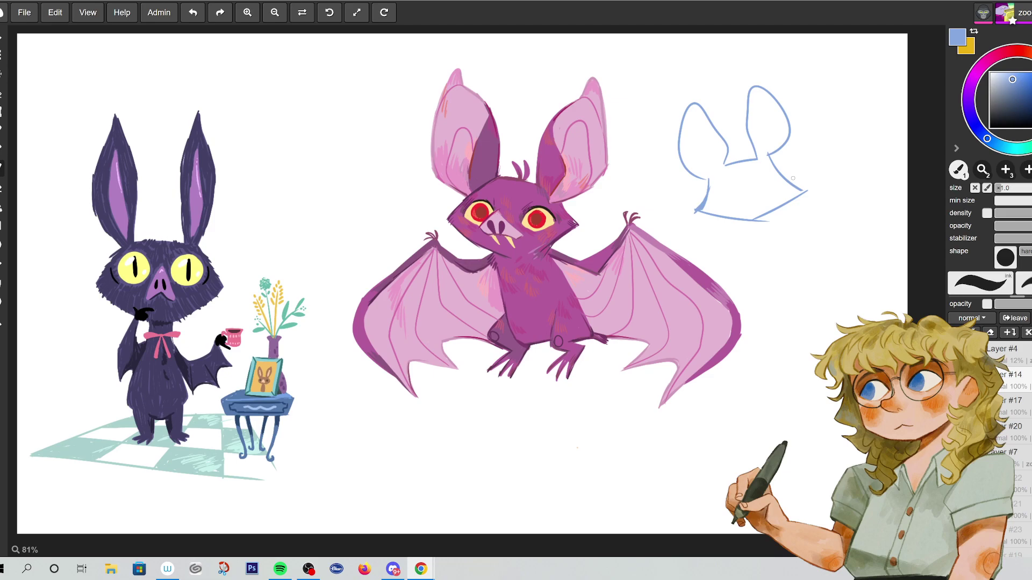
drag(704, 171, 713, 182)
mouse_move(708, 146)
mouse_down()
mouse_move(718, 172)
mouse_move(698, 97)
mouse_move(702, 135)
mouse_move(685, 153)
mouse_move(690, 161)
mouse_move(695, 129)
mouse_move(714, 141)
mouse_up()
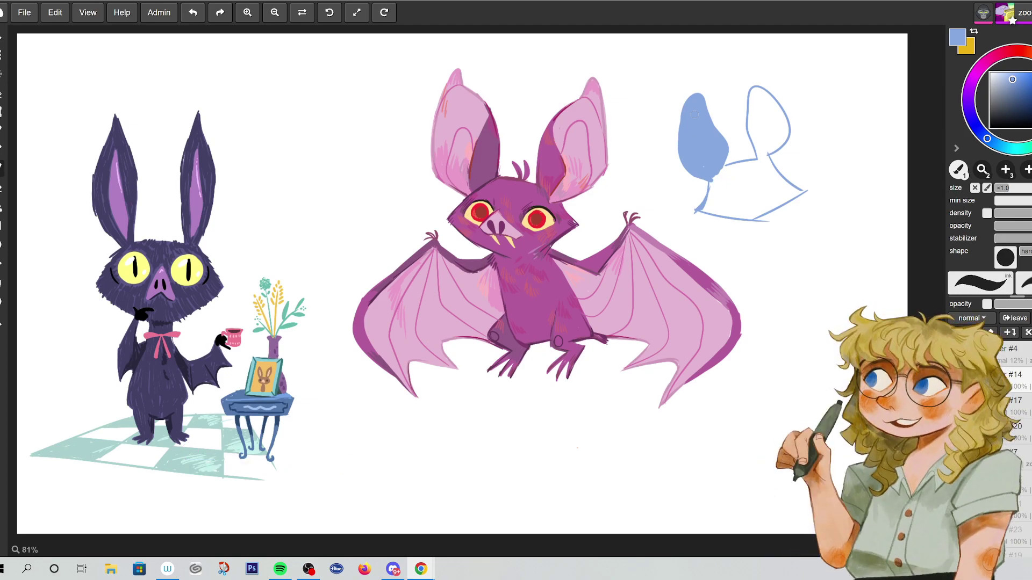
- Thicken the head outline and paint both tall ears solid blue with a larger brush
drag(739, 170, 760, 159)
mouse_move(731, 170)
mouse_down()
mouse_move(759, 163)
mouse_move(703, 205)
mouse_up()
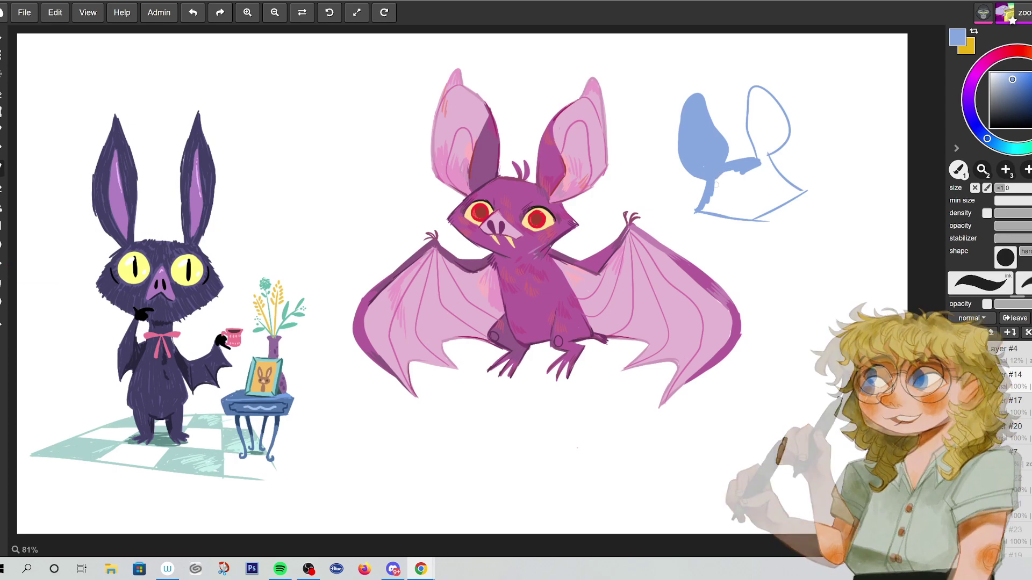
drag(757, 146, 747, 125)
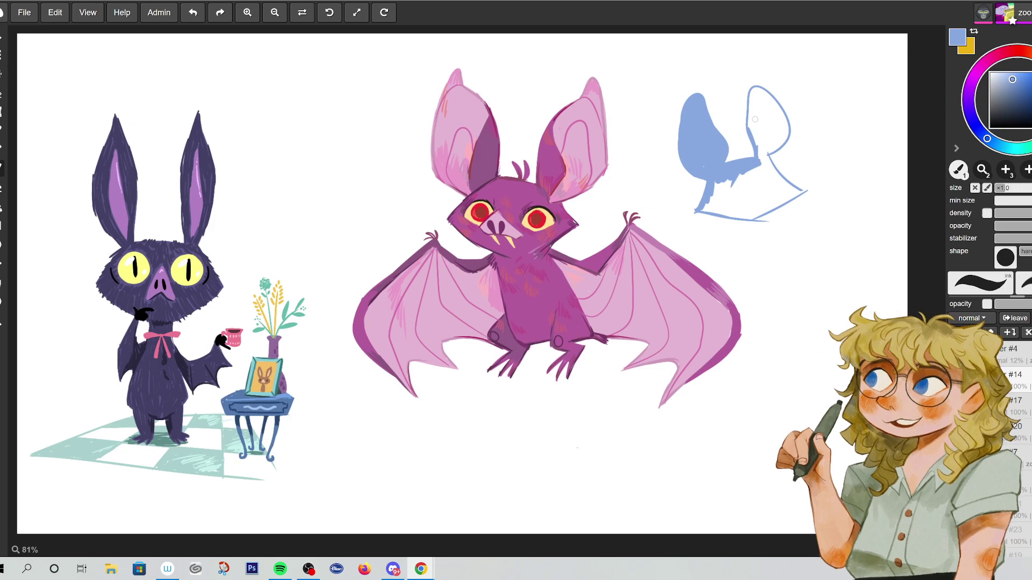
mouse_move(767, 96)
mouse_down()
mouse_move(751, 86)
mouse_move(752, 111)
mouse_move(770, 89)
mouse_move(782, 121)
mouse_move(763, 159)
mouse_up()
mouse_move(772, 98)
mouse_down()
mouse_move(786, 140)
mouse_move(759, 153)
mouse_move(756, 138)
mouse_up()
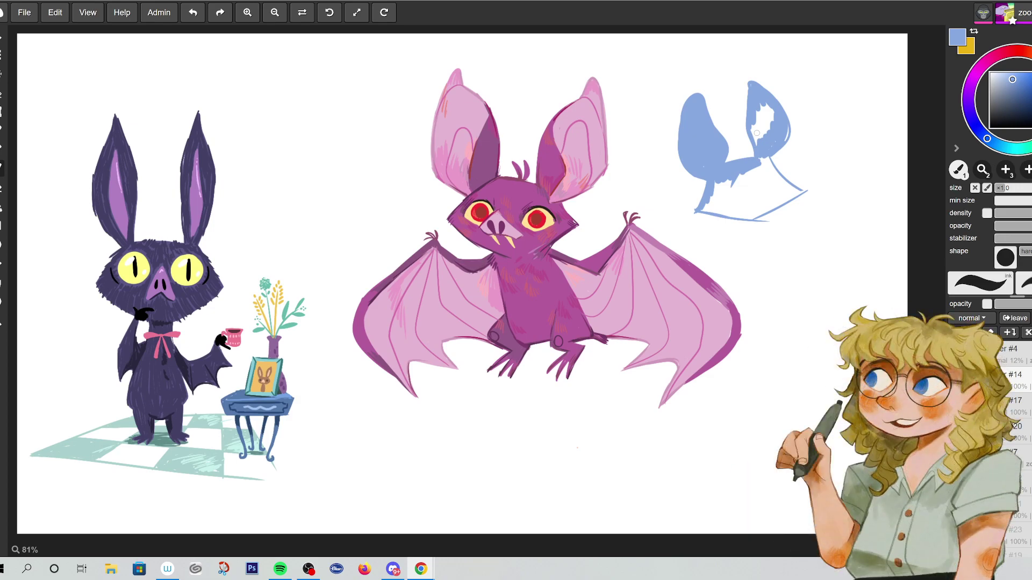
mouse_move(766, 115)
mouse_down()
mouse_move(758, 139)
mouse_move(769, 130)
mouse_up()
mouse_move(751, 90)
mouse_down()
mouse_move(745, 80)
mouse_move(746, 96)
mouse_up()
- Fill the head solid blue, covering white gaps and widening the right ear
mouse_move(697, 212)
mouse_down()
mouse_move(740, 221)
mouse_move(779, 206)
mouse_move(798, 188)
mouse_move(773, 157)
mouse_move(762, 180)
mouse_move(777, 182)
mouse_up()
mouse_move(710, 185)
mouse_down()
mouse_move(715, 205)
mouse_move(750, 183)
mouse_move(782, 212)
mouse_move(786, 180)
mouse_up()
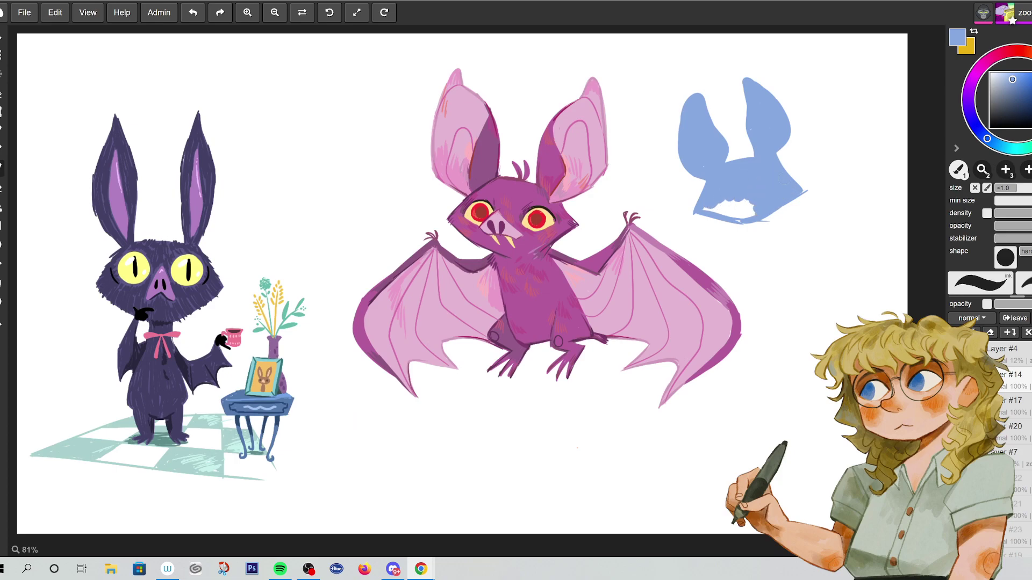
drag(724, 207, 742, 203)
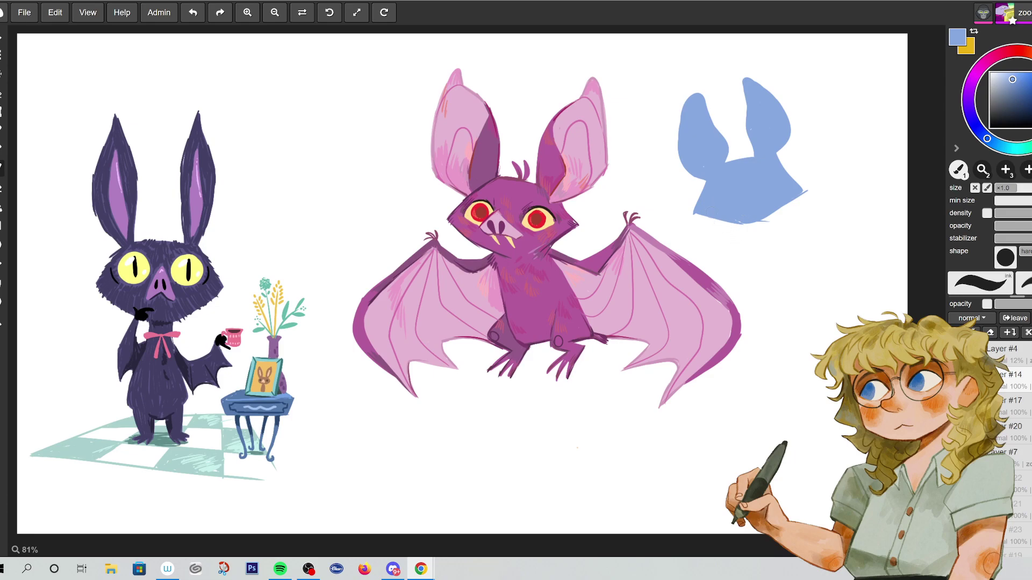
drag(764, 219, 806, 189)
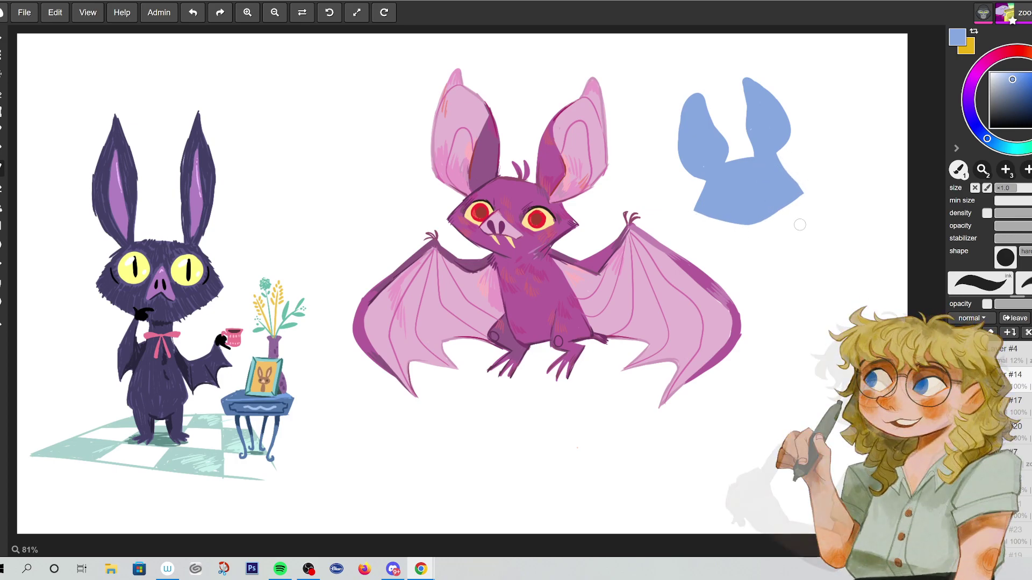
drag(752, 155, 740, 111)
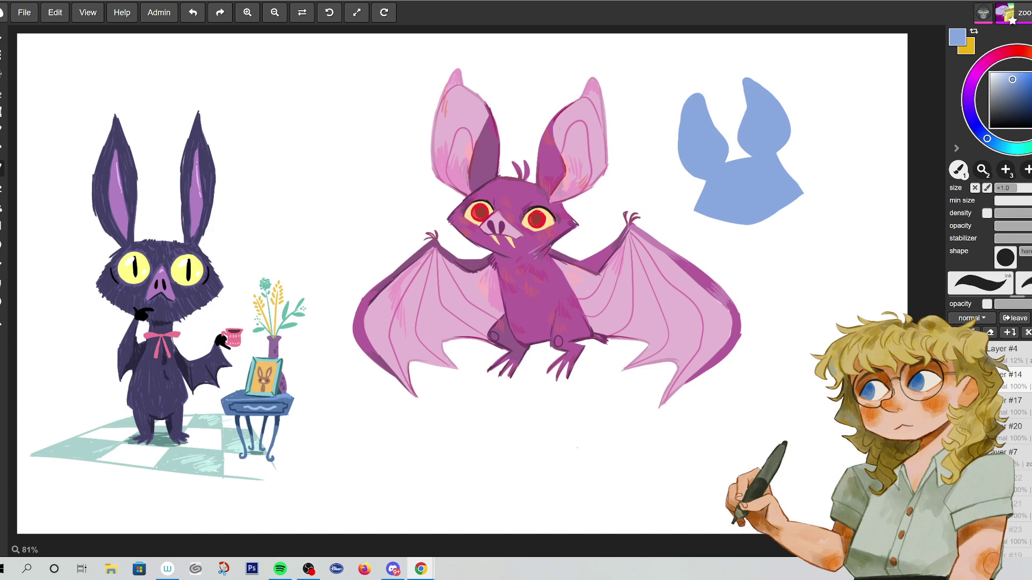
drag(780, 152, 769, 93)
- Pick pale cyan and paint it over both ears of the blue bat head
click(1002, 146)
click(999, 72)
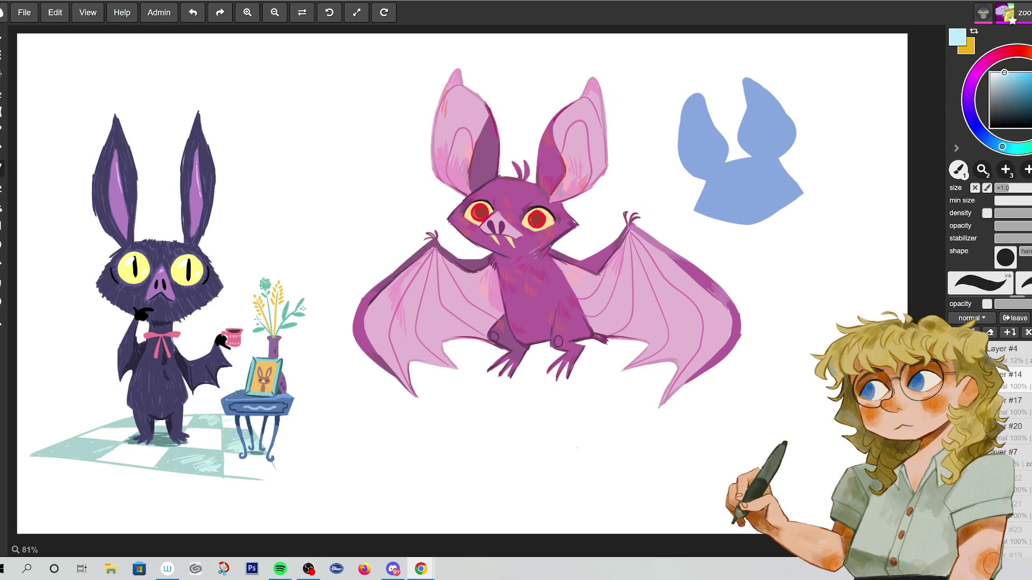
mouse_move(765, 194)
mouse_down()
mouse_move(744, 209)
mouse_move(757, 190)
mouse_up()
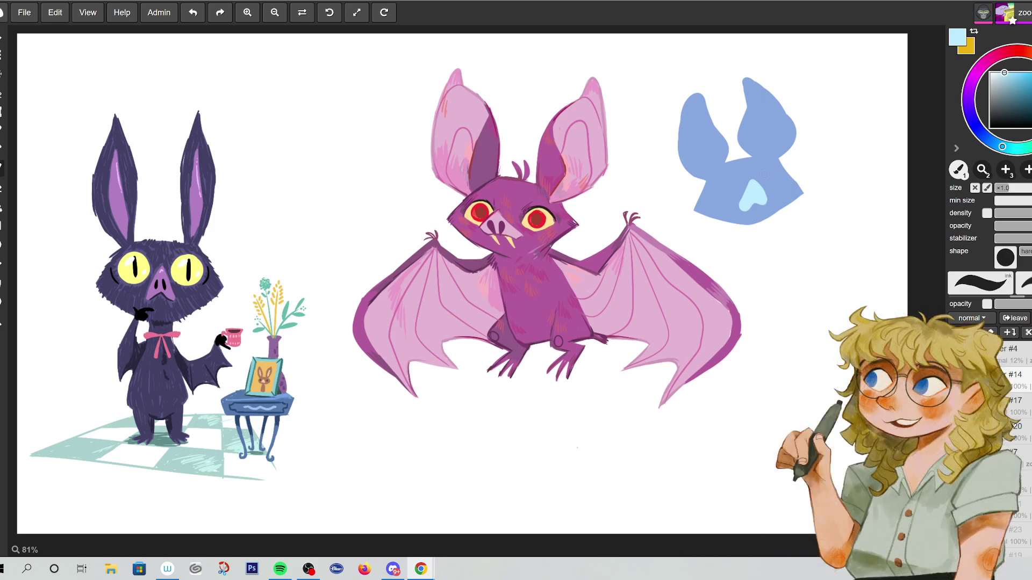
mouse_move(710, 178)
mouse_down()
mouse_move(714, 131)
mouse_move(702, 95)
mouse_move(681, 113)
mouse_move(681, 144)
mouse_up()
mouse_move(692, 100)
mouse_down()
mouse_move(678, 160)
mouse_move(701, 179)
mouse_move(714, 136)
mouse_move(702, 71)
mouse_up()
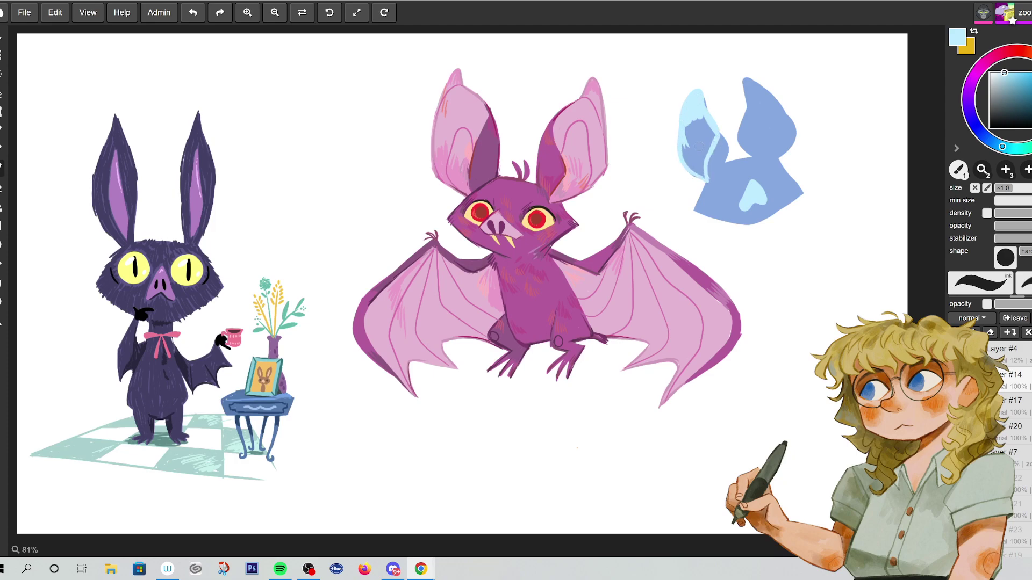
mouse_move(695, 132)
mouse_down()
mouse_move(686, 152)
mouse_move(701, 141)
mouse_move(700, 97)
mouse_move(686, 168)
mouse_move(703, 179)
mouse_up()
mouse_move(774, 157)
mouse_down()
mouse_move(772, 131)
mouse_move(745, 109)
mouse_move(745, 80)
mouse_move(782, 111)
mouse_move(743, 79)
mouse_move(767, 97)
mouse_move(749, 106)
mouse_move(774, 116)
mouse_up()
mouse_move(774, 156)
mouse_down()
mouse_move(785, 114)
mouse_move(774, 157)
mouse_move(788, 142)
mouse_move(784, 111)
mouse_move(754, 90)
mouse_up()
drag(684, 123, 694, 176)
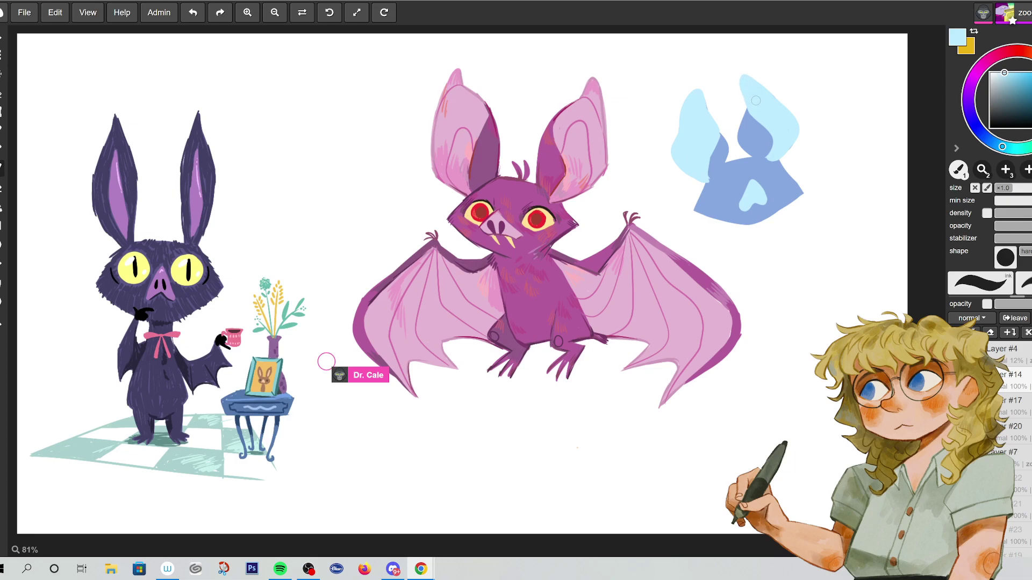
- Sample the bat's medium blue with the eyedropper and return to the brush
key(i)
click(722, 192)
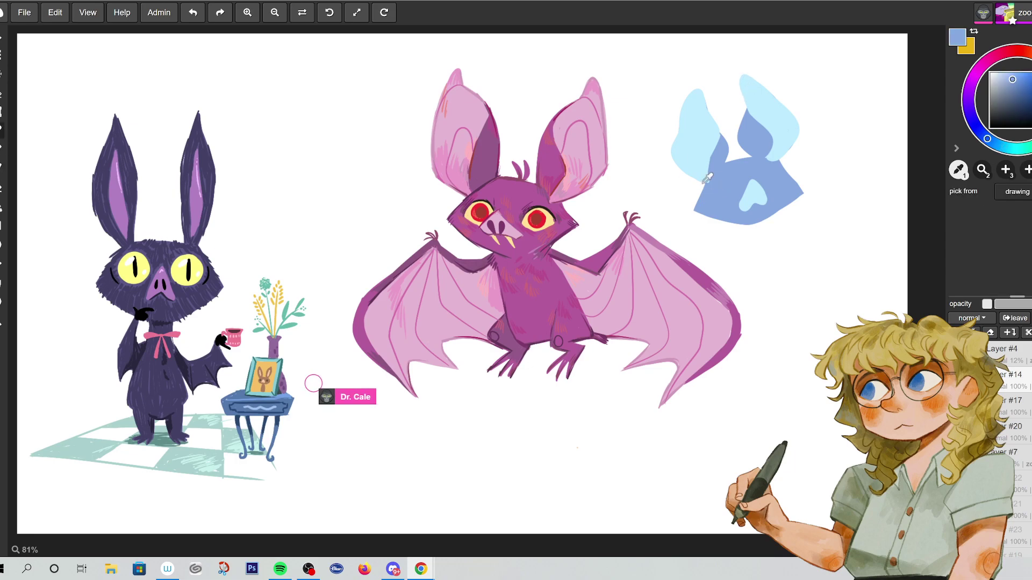
key(b)
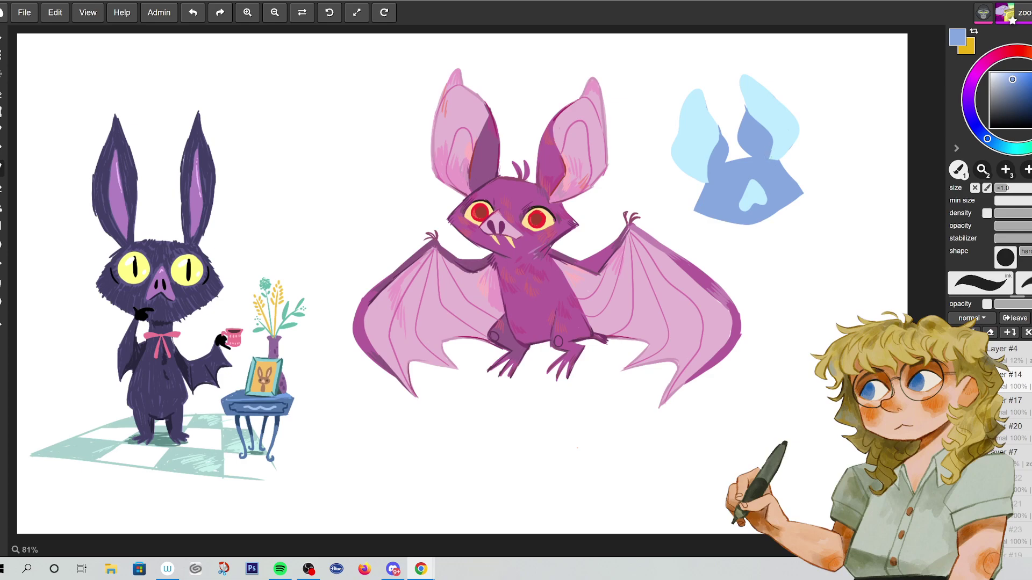
- Paint the blue bat's lower body and legs to a flat base, erasing the bottom-right spur
drag(736, 223, 729, 248)
mouse_move(769, 218)
mouse_down()
mouse_move(780, 248)
mouse_move(732, 251)
mouse_move(788, 247)
mouse_up()
mouse_move(738, 225)
mouse_down()
mouse_move(738, 245)
mouse_move(776, 231)
mouse_move(774, 244)
mouse_up()
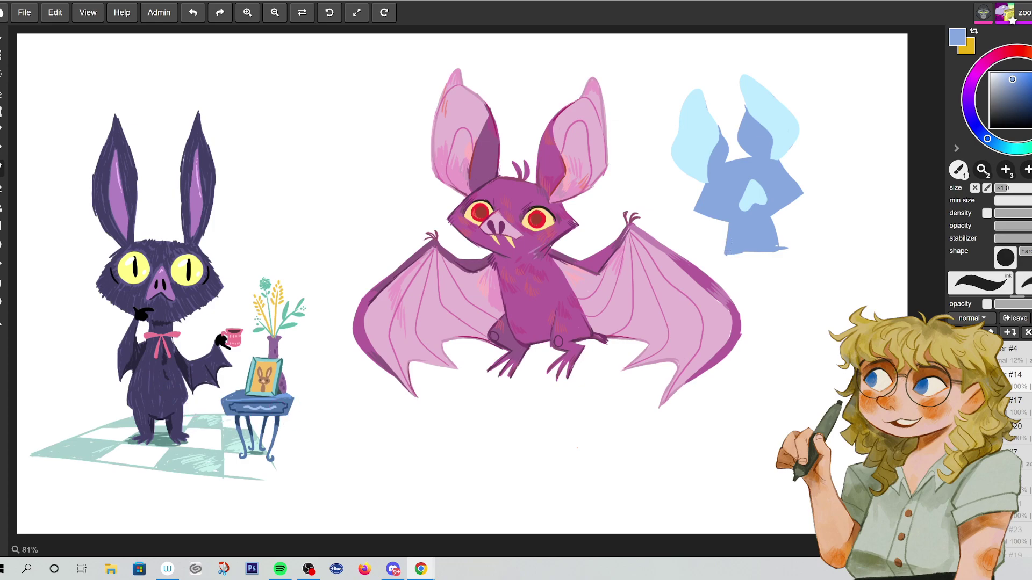
drag(729, 254, 781, 251)
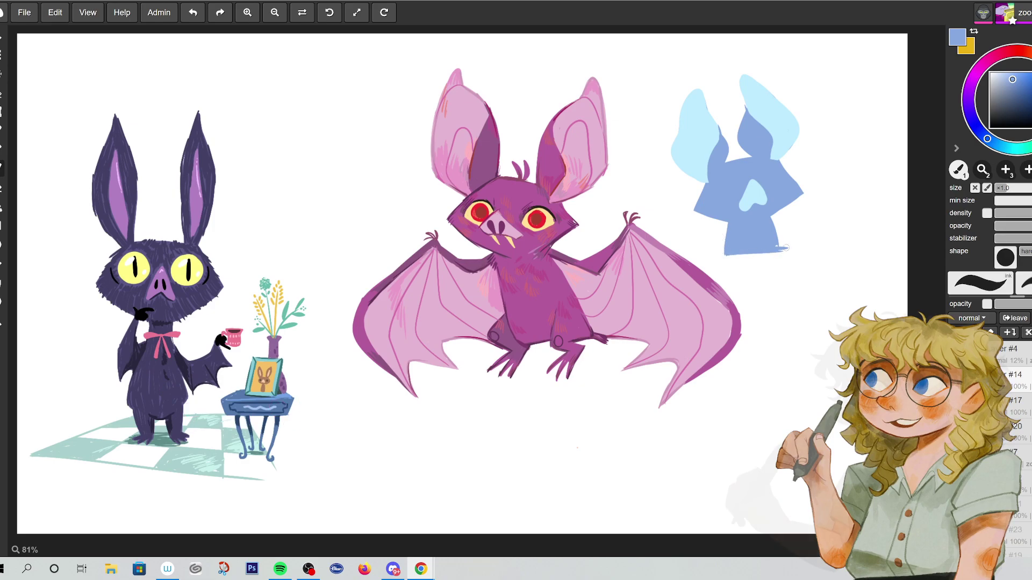
drag(789, 241, 787, 256)
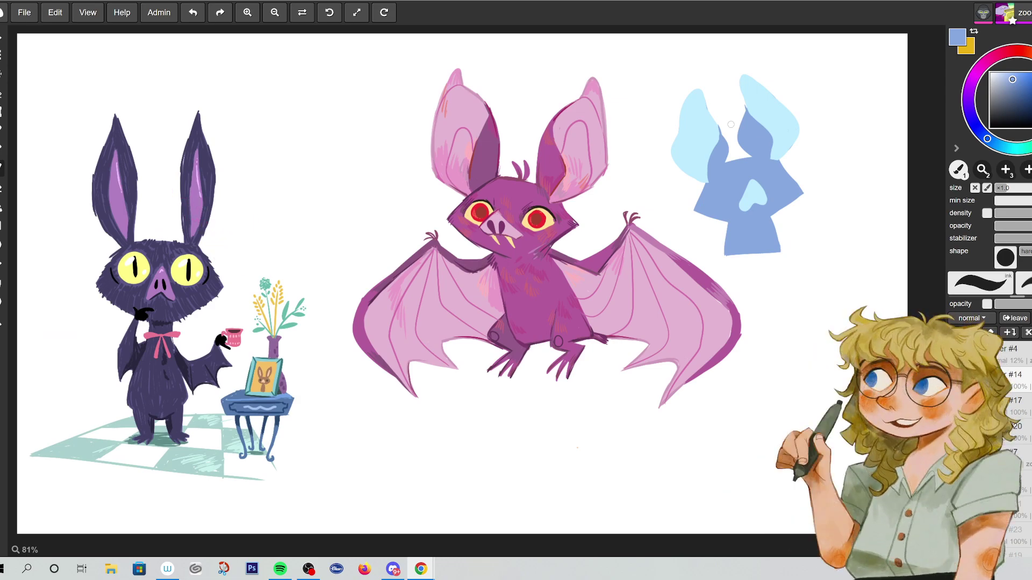
- Draw small blue clawed arms at the shoulders and shade the right ear's inner edge darker blue
mouse_move(784, 227)
mouse_down()
mouse_move(775, 220)
mouse_move(786, 217)
mouse_move(773, 219)
mouse_up()
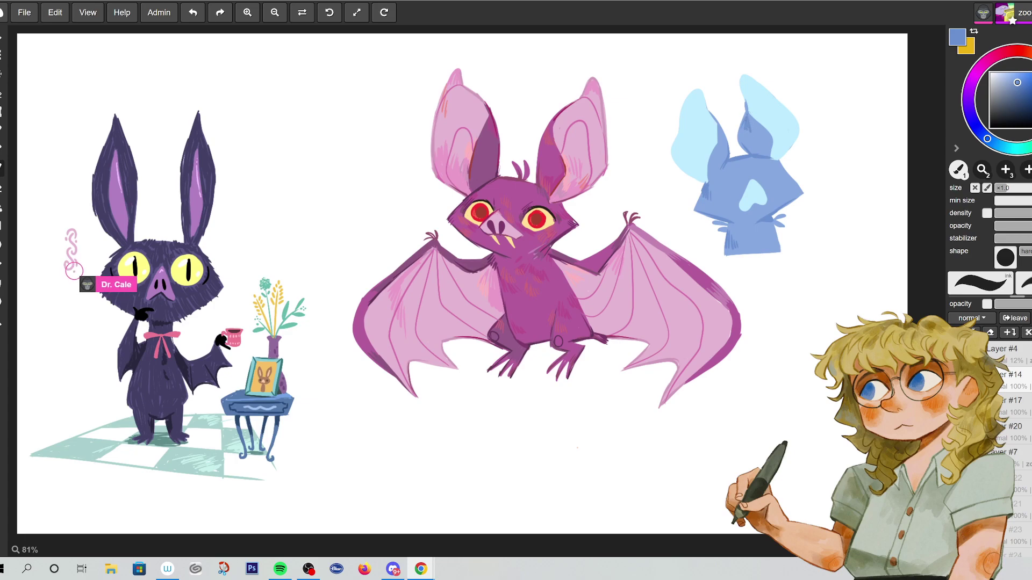
drag(757, 127, 742, 92)
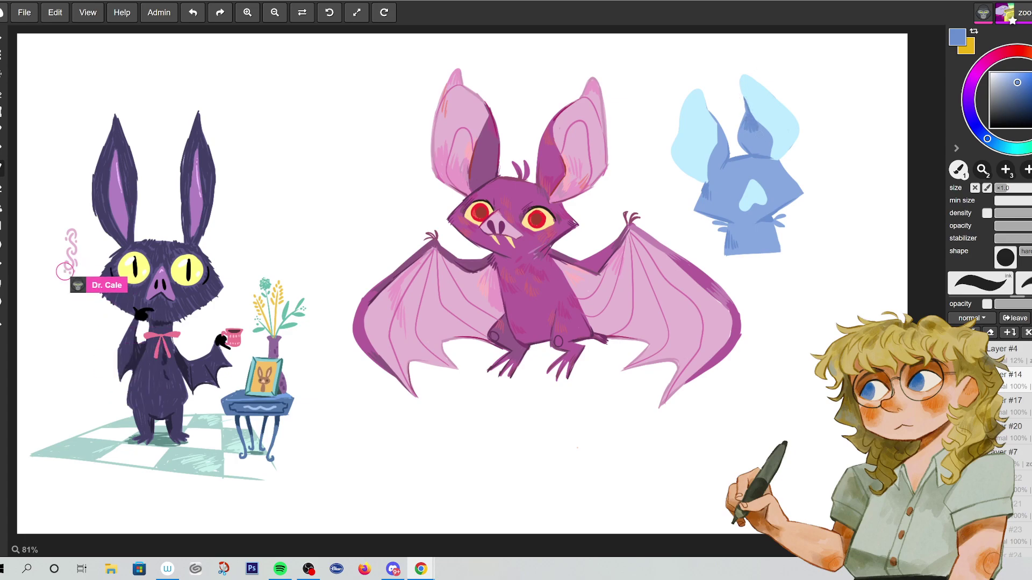
drag(773, 146, 771, 155)
mouse_move(758, 122)
mouse_down()
mouse_move(766, 131)
mouse_move(748, 139)
mouse_move(746, 152)
mouse_move(763, 150)
mouse_up()
mouse_move(763, 154)
mouse_down()
mouse_move(752, 139)
mouse_move(744, 149)
mouse_up()
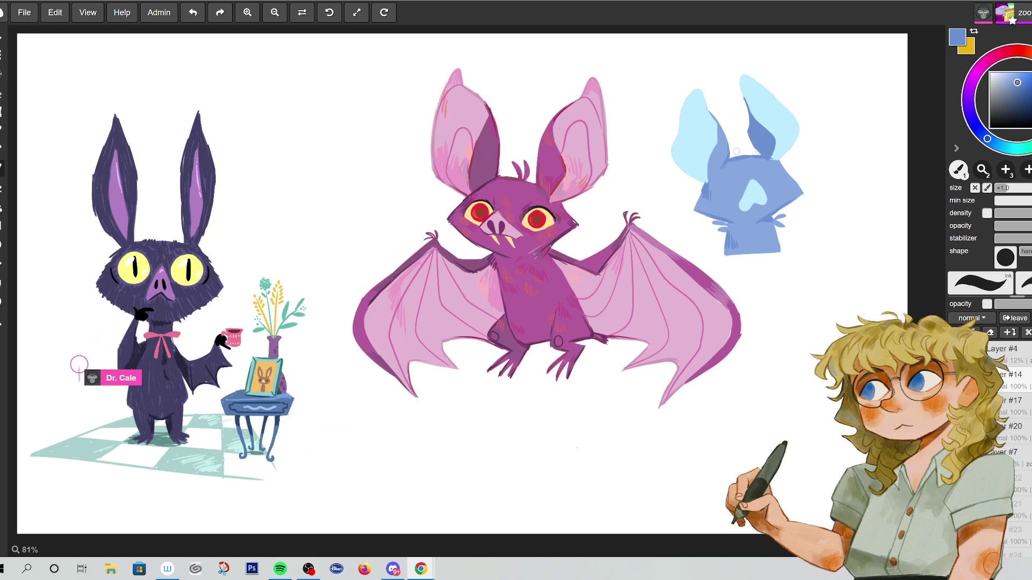
- Pick pale cream for the eyes, sample the bat's blue from the canvas, then choose pinkish red
click(1031, 64)
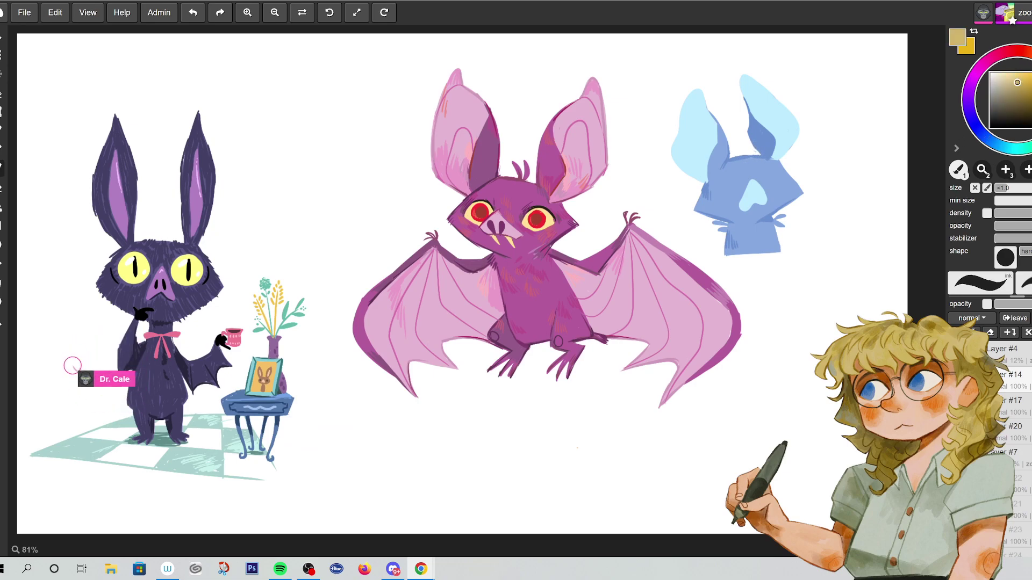
click(1001, 72)
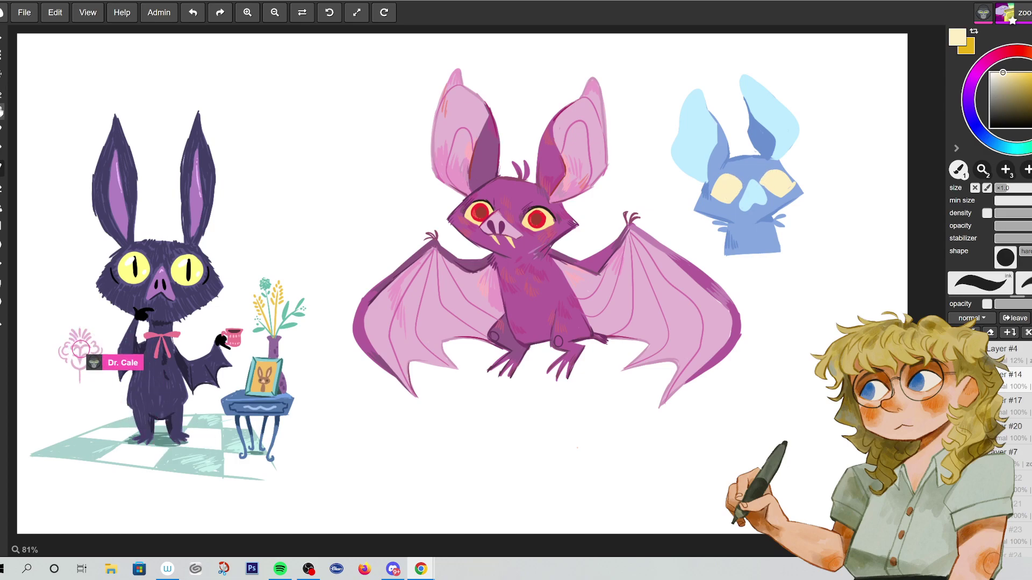
click(3, 128)
click(755, 152)
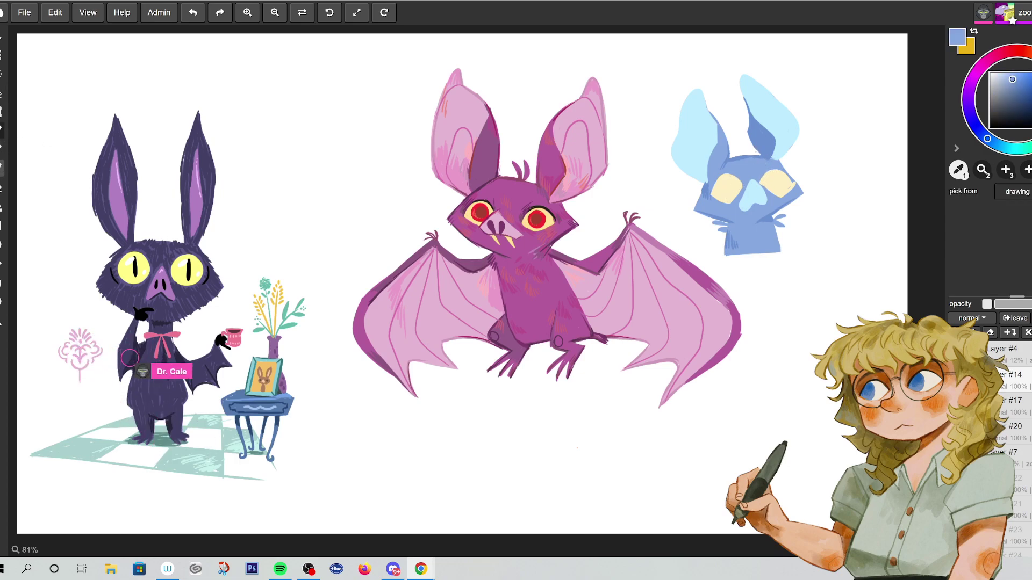
click(5, 168)
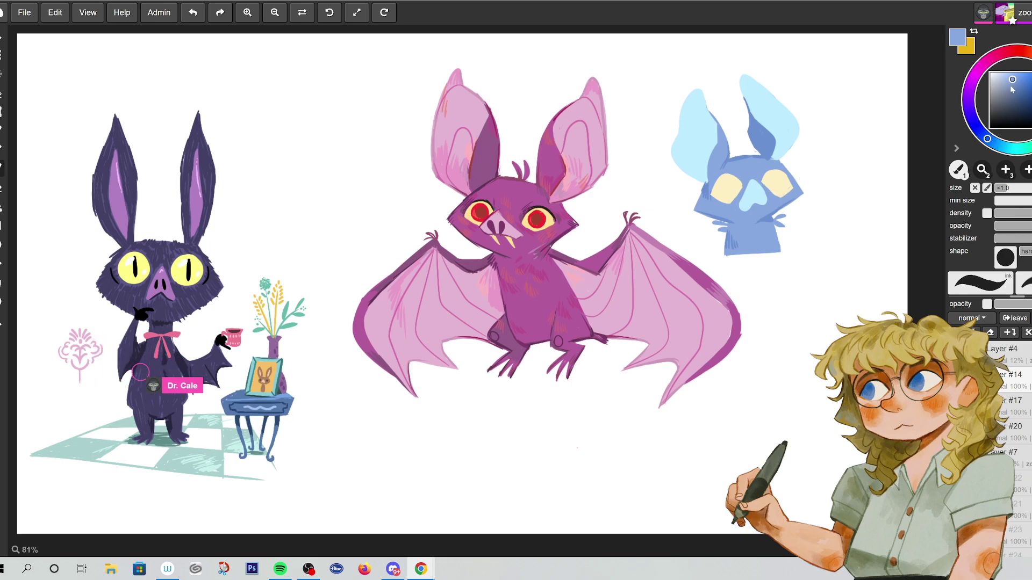
click(1007, 51)
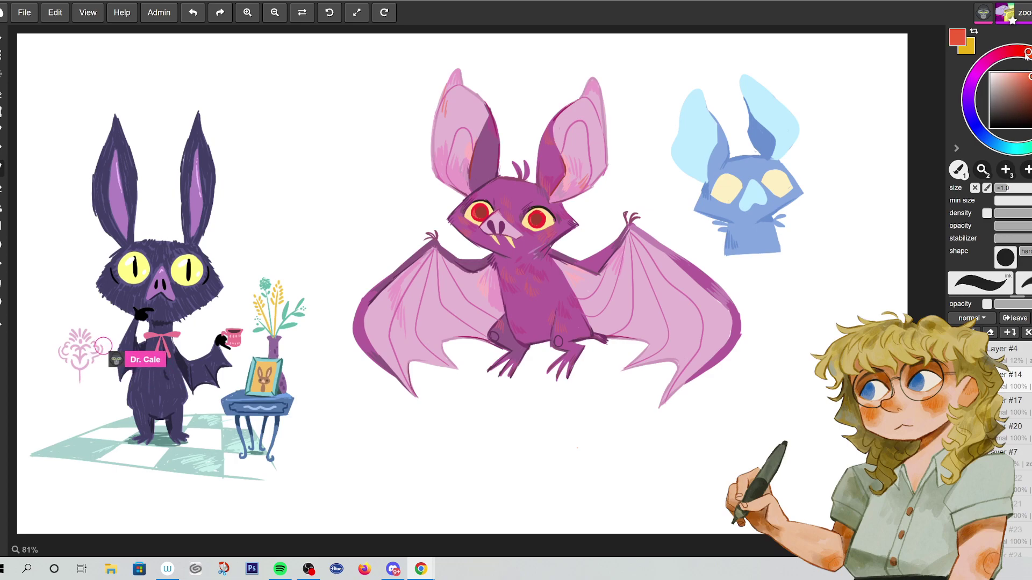
- Paint a red iris in the bat's left eye and fill the eye's gaps with pale cream
drag(724, 184, 725, 194)
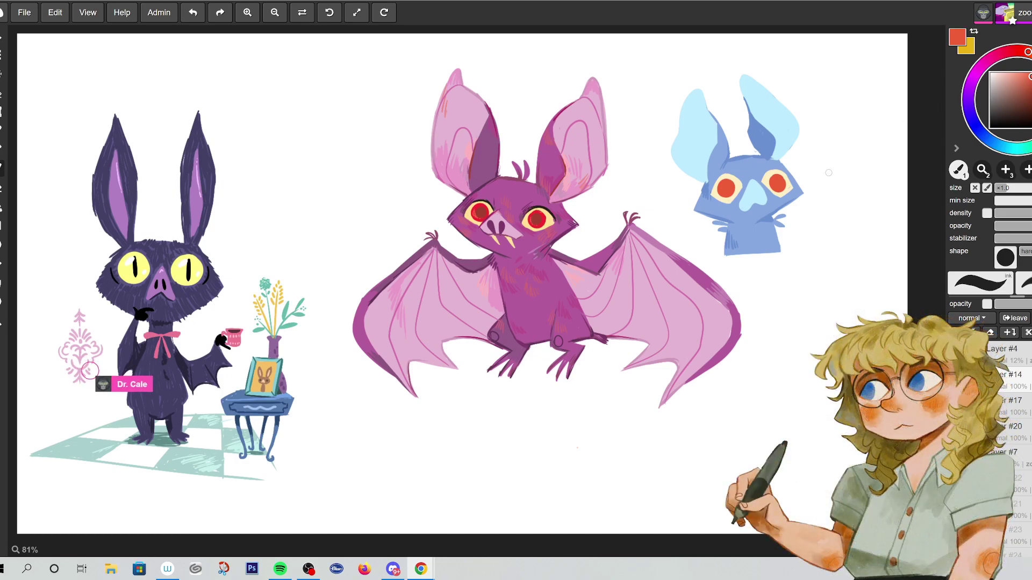
click(985, 130)
click(1016, 89)
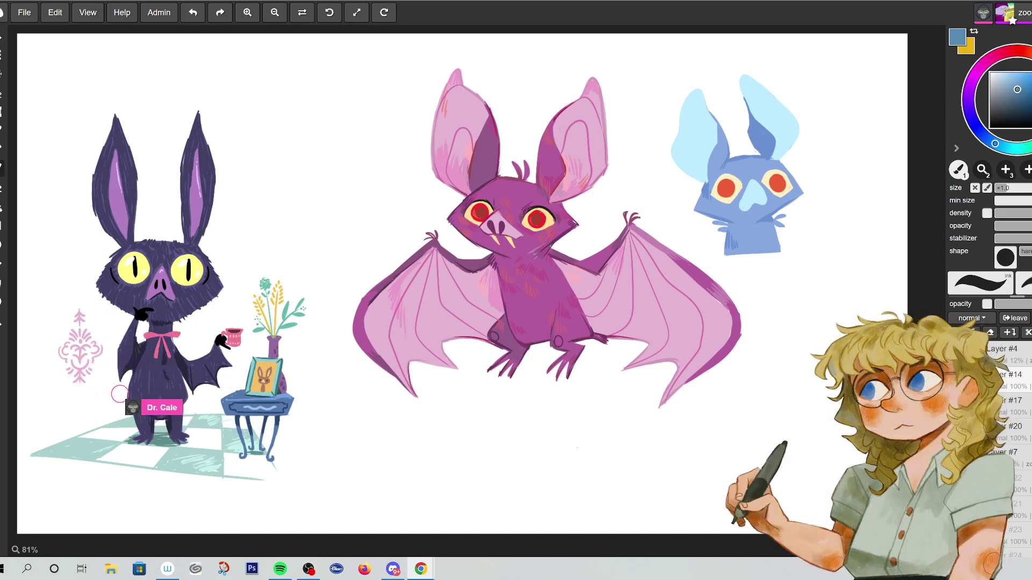
click(1017, 82)
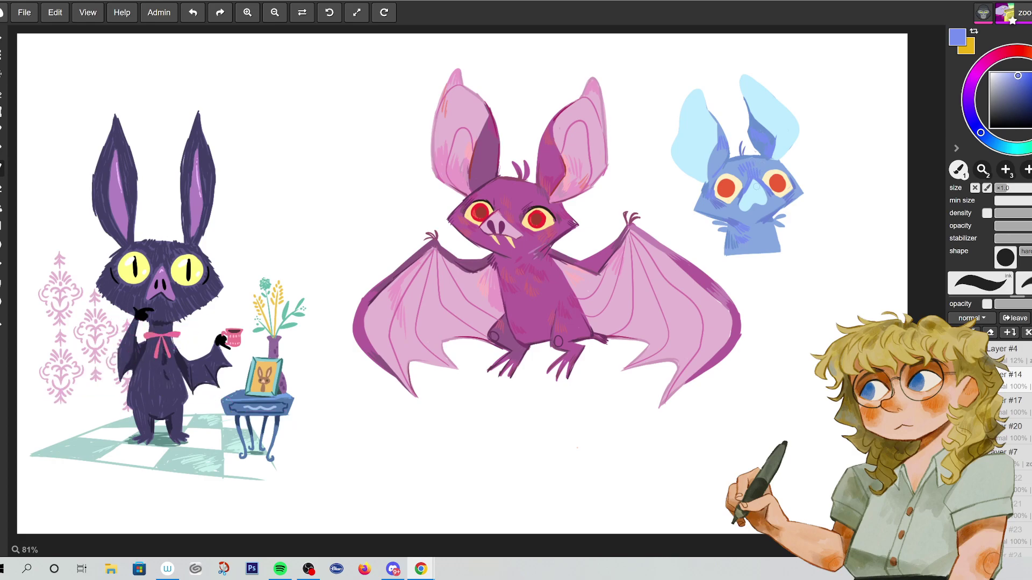
alt+click(43, 345)
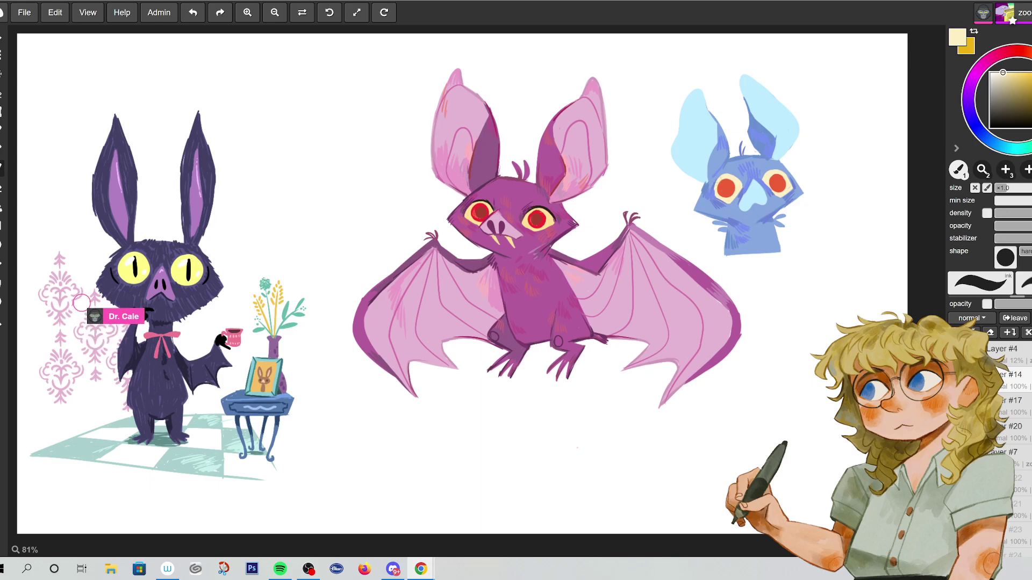
drag(713, 190, 714, 197)
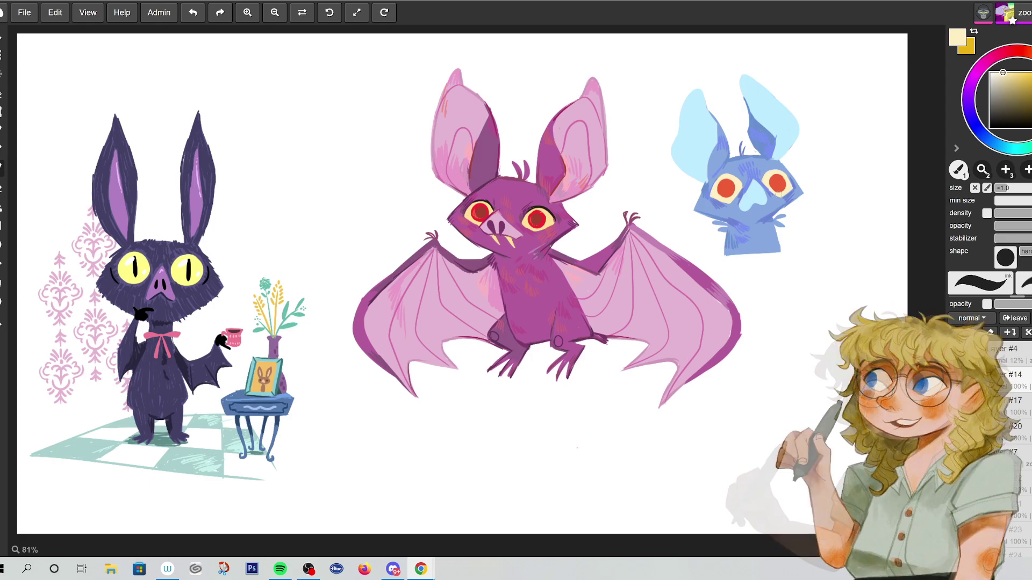
- Trace a thin near-black outline along the upper edge of the bat's left eye
drag(1016, 91, 1011, 118)
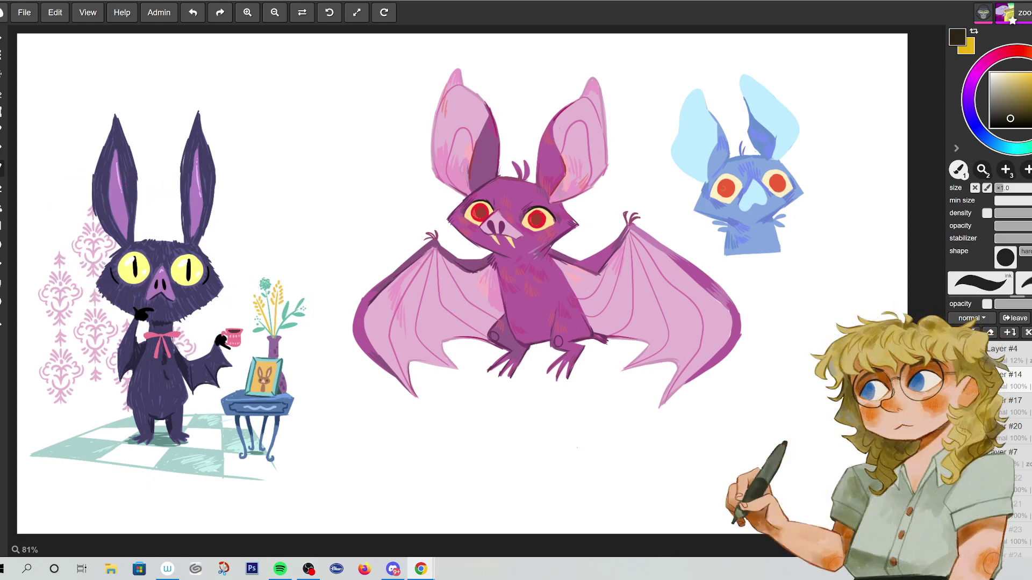
drag(711, 195, 739, 184)
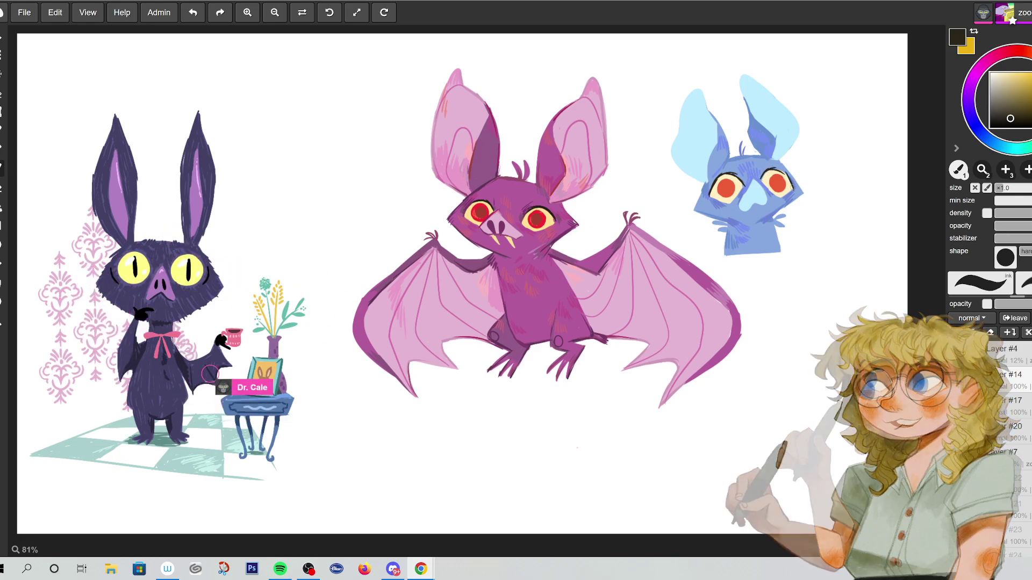
click(1020, 94)
click(991, 141)
click(977, 128)
- Darken the paint colour to navy for the ear outlines and chest fur
click(1028, 102)
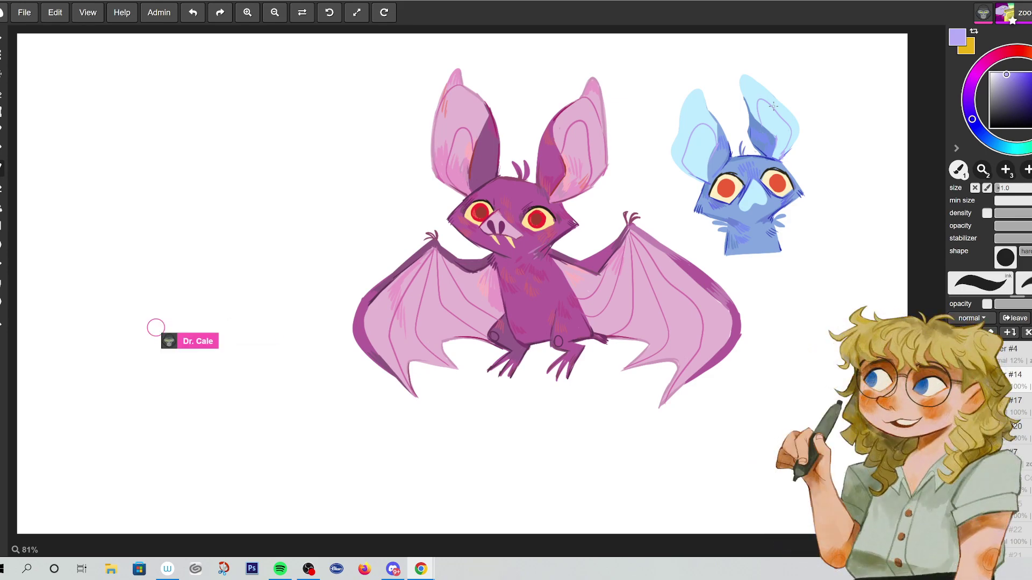
- Paint a small bright yellow fang on the blue bat
click(1031, 69)
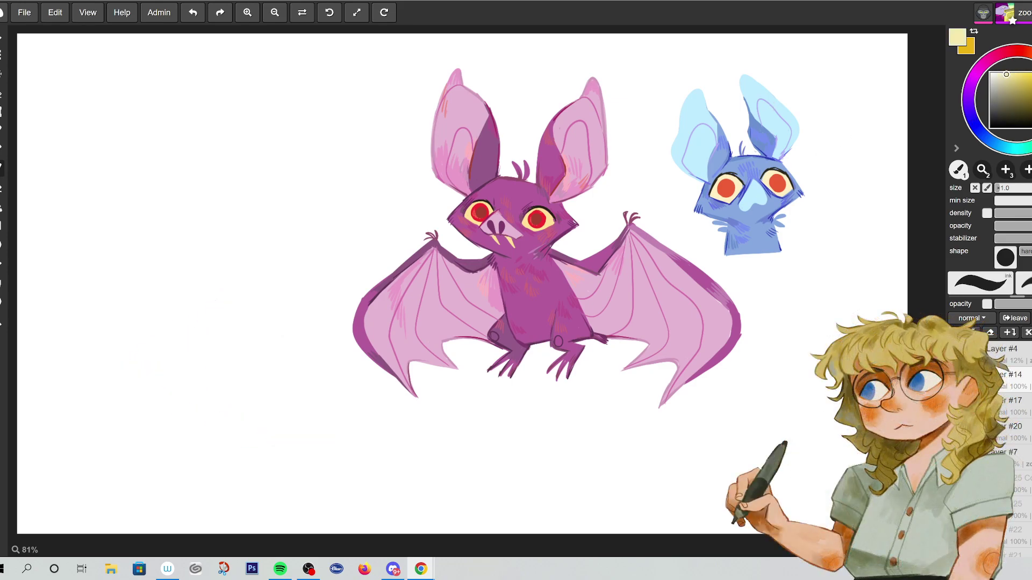
click(1022, 75)
click(1021, 72)
drag(749, 208, 751, 216)
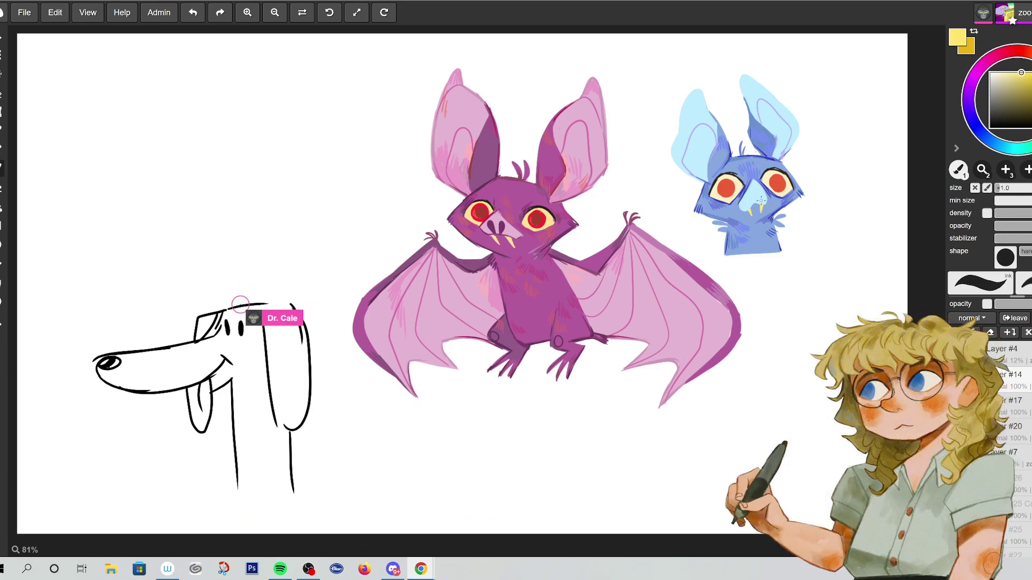
- Mix a light periwinkle and brush a highlight stroke onto the bat's nose
drag(1024, 79, 1025, 87)
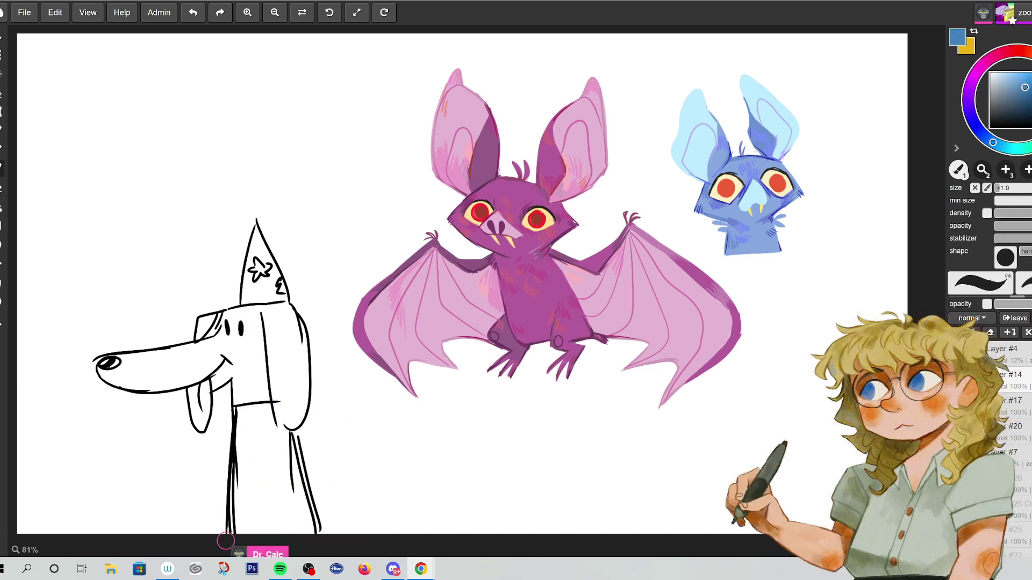
click(993, 143)
click(981, 134)
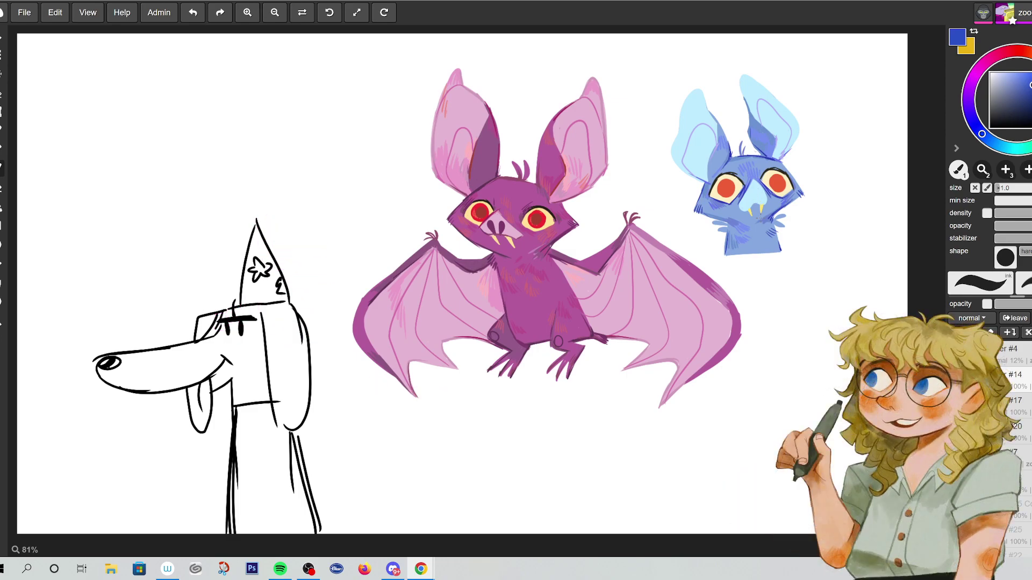
click(1014, 77)
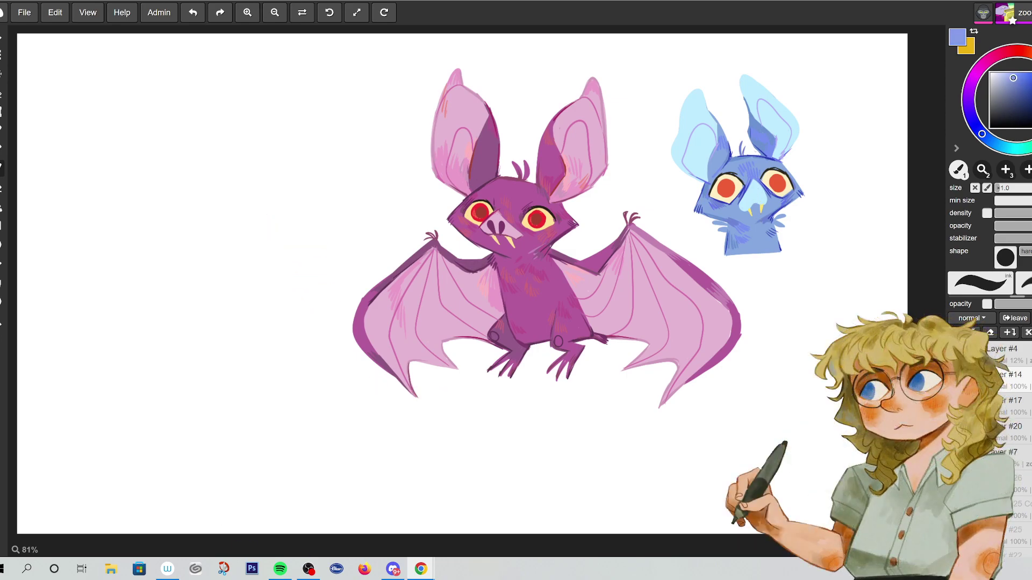
drag(750, 193, 753, 202)
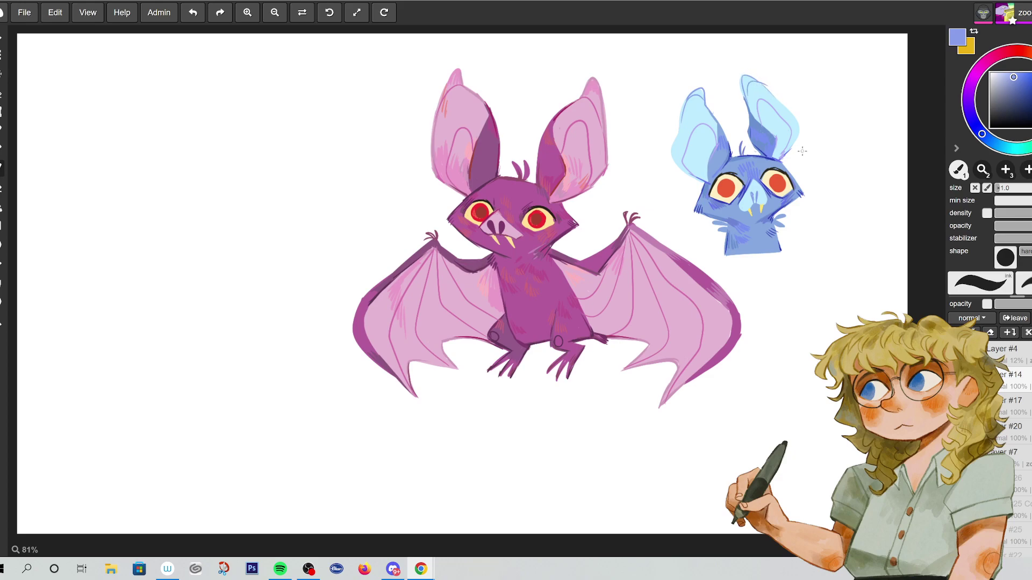
drag(986, 96, 993, 59)
- Hide the bat drawings, add a new empty layer and choose black for sketching
key(Delete)
click(1003, 354)
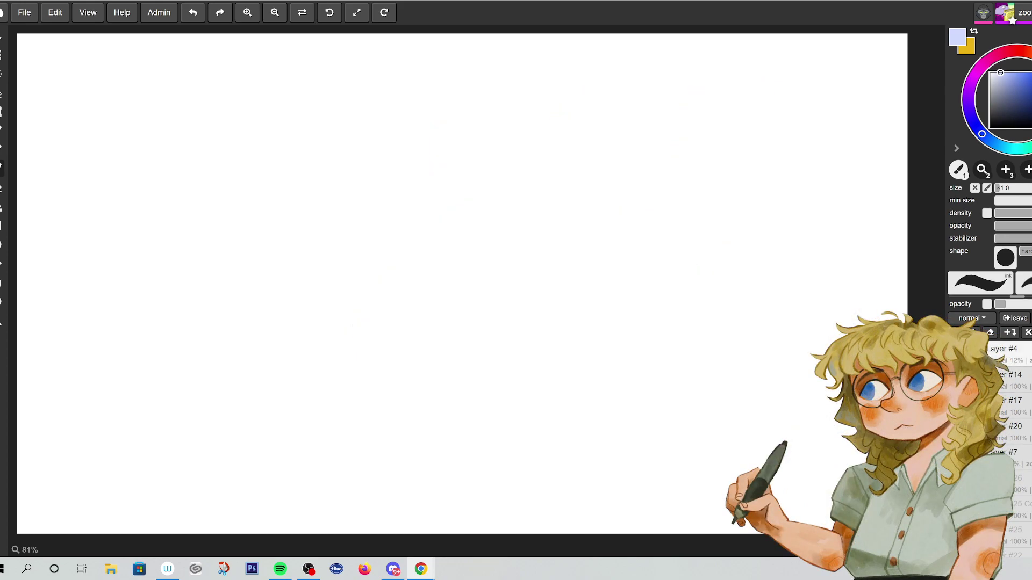
click(956, 332)
drag(1011, 124, 990, 128)
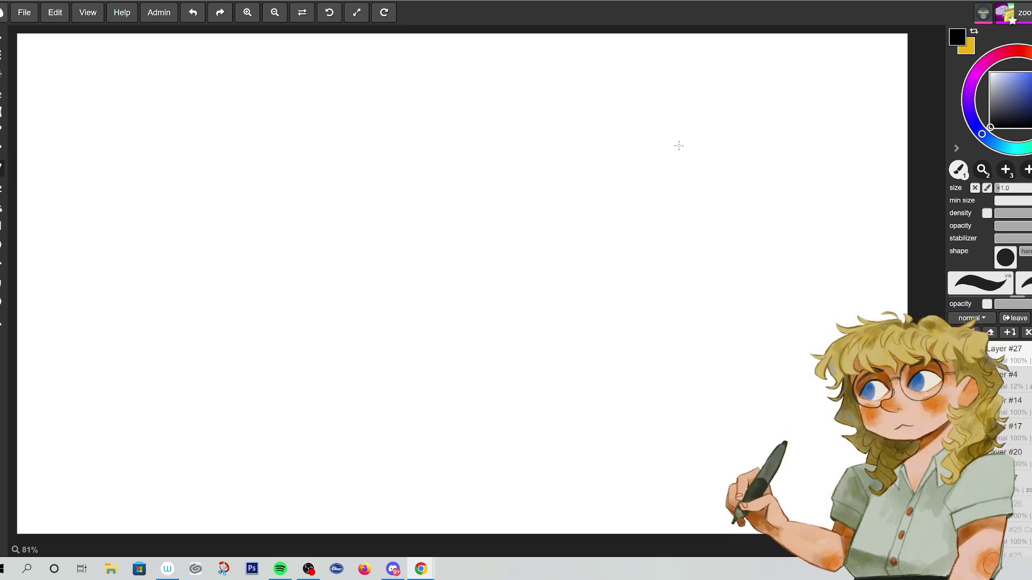
- Sketch the dog's muzzle, nostrils, right head side and scalloped edge under the mouth
mouse_move(661, 181)
mouse_down()
mouse_move(679, 174)
mouse_move(654, 187)
mouse_move(678, 199)
mouse_move(694, 181)
mouse_move(667, 174)
mouse_move(687, 182)
mouse_move(672, 198)
mouse_move(680, 188)
mouse_up()
key(ctrl+z)
key(ctrl+z)
mouse_move(662, 195)
mouse_down()
mouse_move(664, 193)
mouse_move(684, 180)
mouse_move(657, 235)
mouse_move(636, 230)
mouse_move(635, 189)
mouse_move(655, 177)
mouse_up()
mouse_move(679, 205)
mouse_down()
mouse_move(710, 225)
mouse_move(722, 203)
mouse_move(700, 172)
mouse_move(675, 173)
mouse_up()
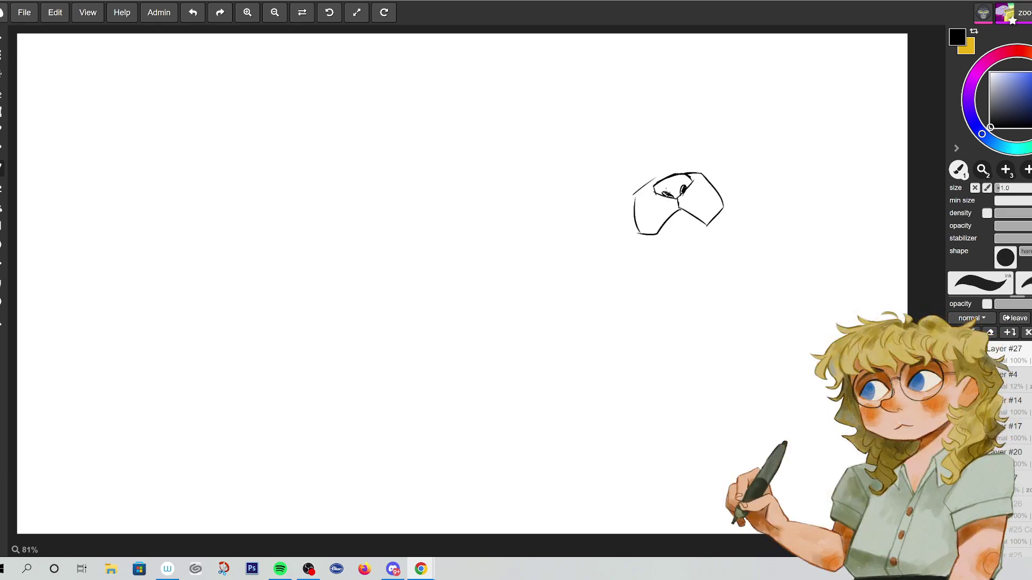
mouse_move(664, 225)
mouse_down()
mouse_move(691, 216)
mouse_move(683, 220)
mouse_up()
key(ctrl+z)
drag(683, 219, 690, 216)
drag(666, 172, 642, 191)
- Draw both eyes with a filled pupil and add small marks on the left cheek
drag(600, 186, 615, 182)
key(ctrl+z)
key(ctrl+z)
key(ctrl+y)
drag(609, 185, 611, 186)
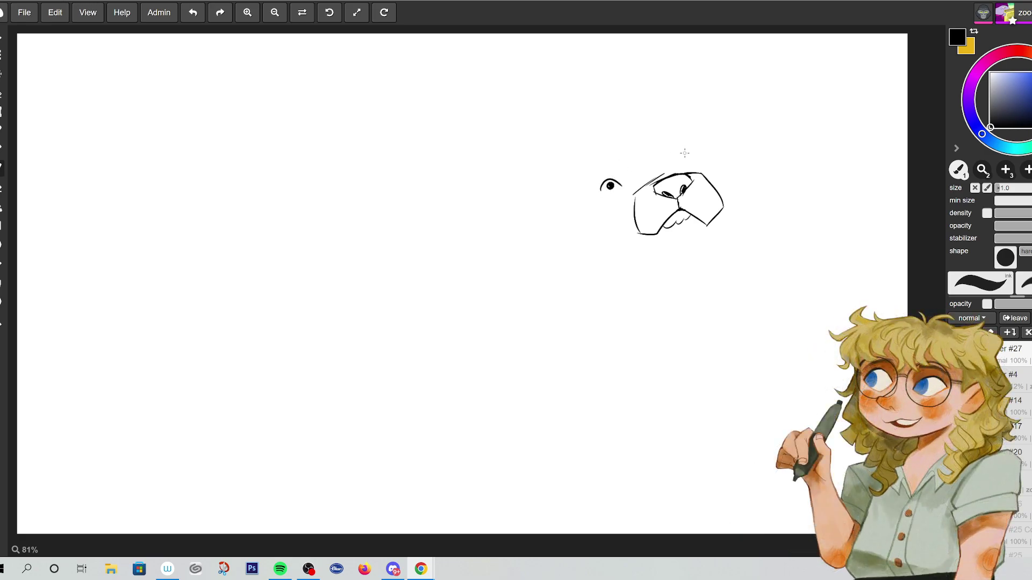
mouse_move(676, 160)
mouse_down()
mouse_move(700, 158)
mouse_move(688, 159)
mouse_up()
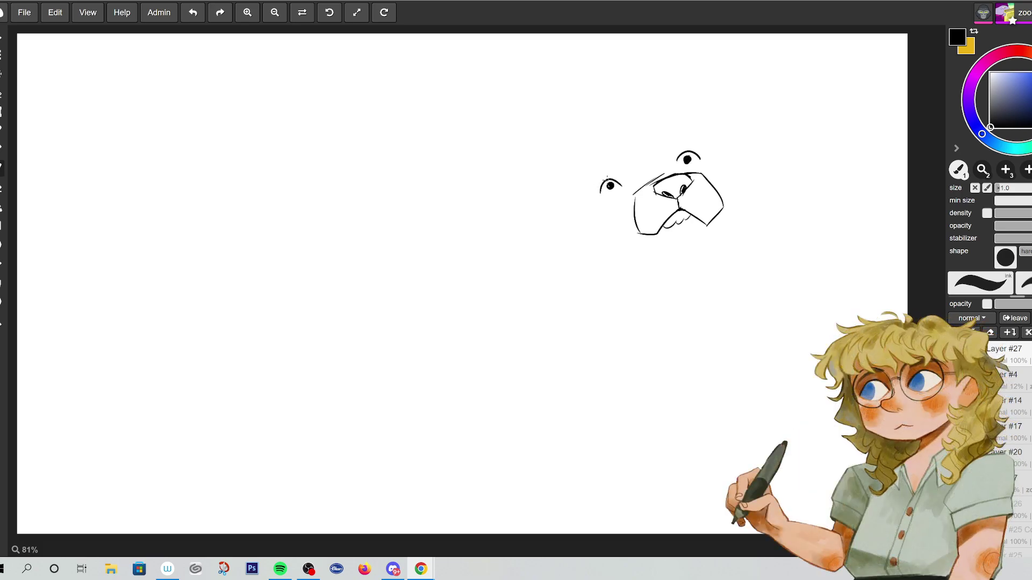
drag(654, 208, 654, 211)
drag(656, 215, 697, 201)
- Draw the long sides of the face and jaw lines ending in short diagonals
drag(711, 142, 717, 189)
key(ctrl+z)
drag(717, 149, 727, 209)
drag(586, 197, 590, 270)
drag(714, 221, 713, 270)
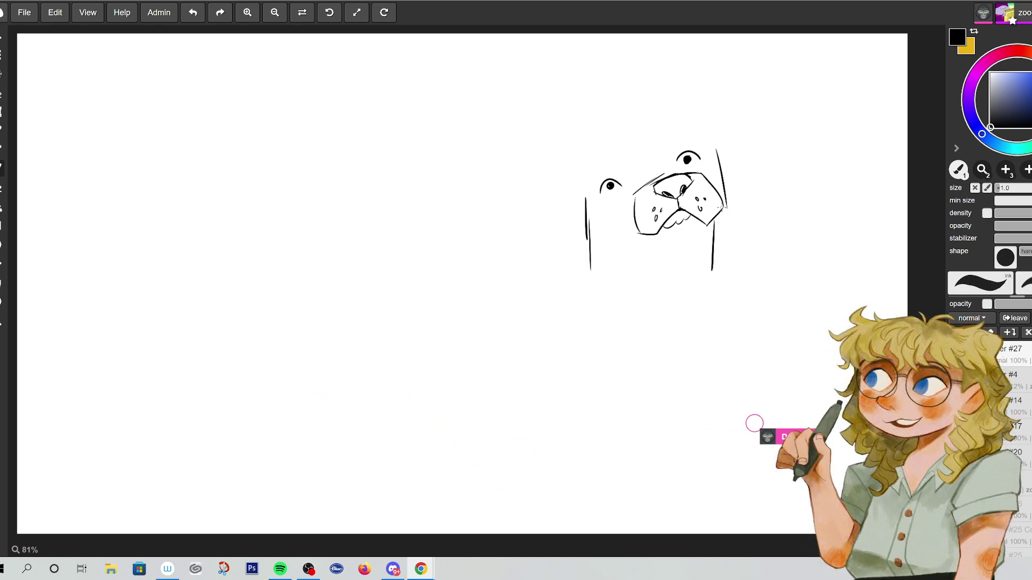
drag(590, 266, 613, 288)
mouse_move(715, 259)
mouse_down()
mouse_move(691, 284)
mouse_move(700, 287)
mouse_up()
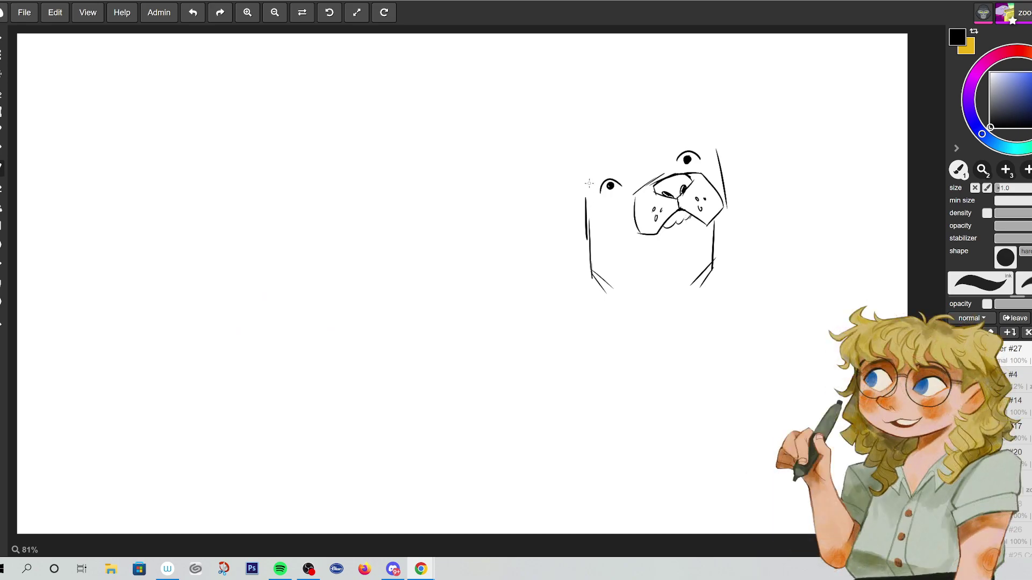
- Draw both floppy folded ears and redraw the top of the head
mouse_move(583, 157)
mouse_down()
mouse_move(519, 199)
mouse_move(533, 208)
mouse_move(546, 174)
mouse_move(585, 177)
mouse_move(578, 200)
mouse_move(564, 186)
mouse_move(583, 189)
mouse_move(668, 127)
mouse_up()
key(ctrl+z)
mouse_move(590, 157)
mouse_down()
mouse_move(686, 128)
mouse_move(723, 180)
mouse_up()
mouse_move(690, 125)
mouse_down()
mouse_move(729, 110)
mouse_move(762, 132)
mouse_move(750, 150)
mouse_move(710, 147)
mouse_move(727, 119)
mouse_up()
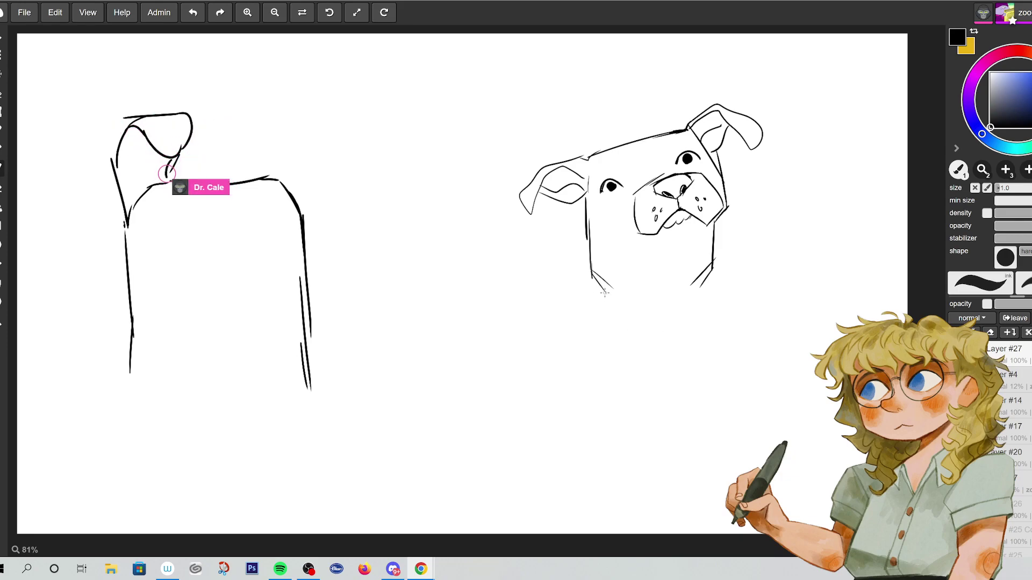
- Draw the right jaw line, the neck, the collar with its tag and the first bandana flap
drag(653, 305, 709, 285)
drag(586, 278, 594, 365)
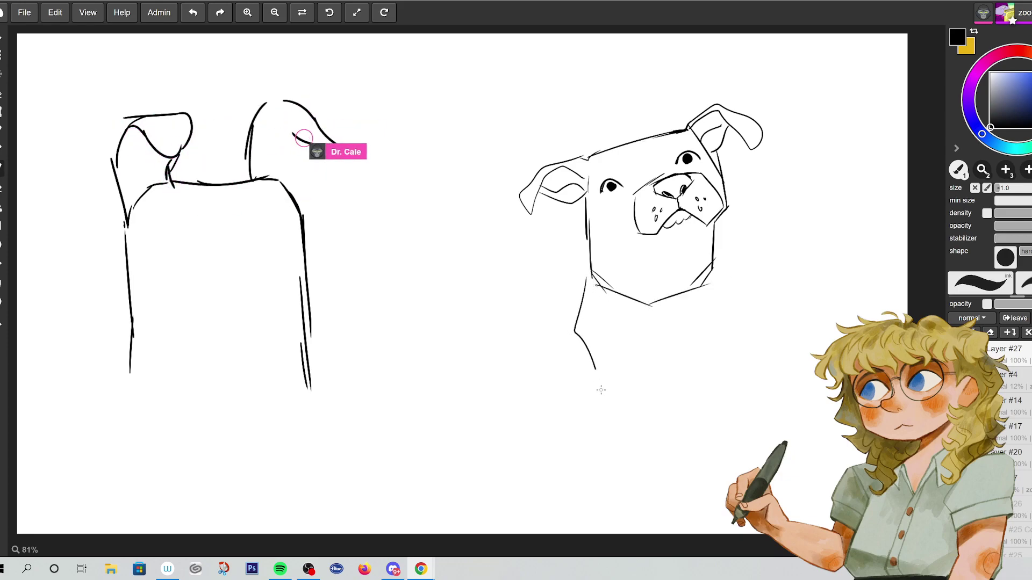
key(ctrl+z)
drag(592, 278, 555, 345)
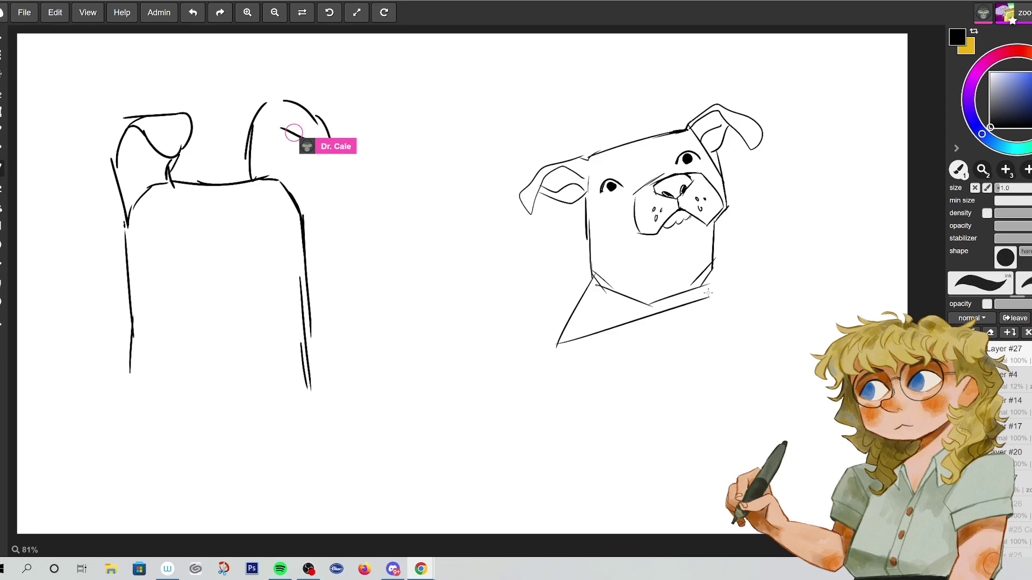
mouse_move(626, 321)
mouse_down()
mouse_move(696, 317)
mouse_move(712, 305)
mouse_move(703, 321)
mouse_move(664, 328)
mouse_up()
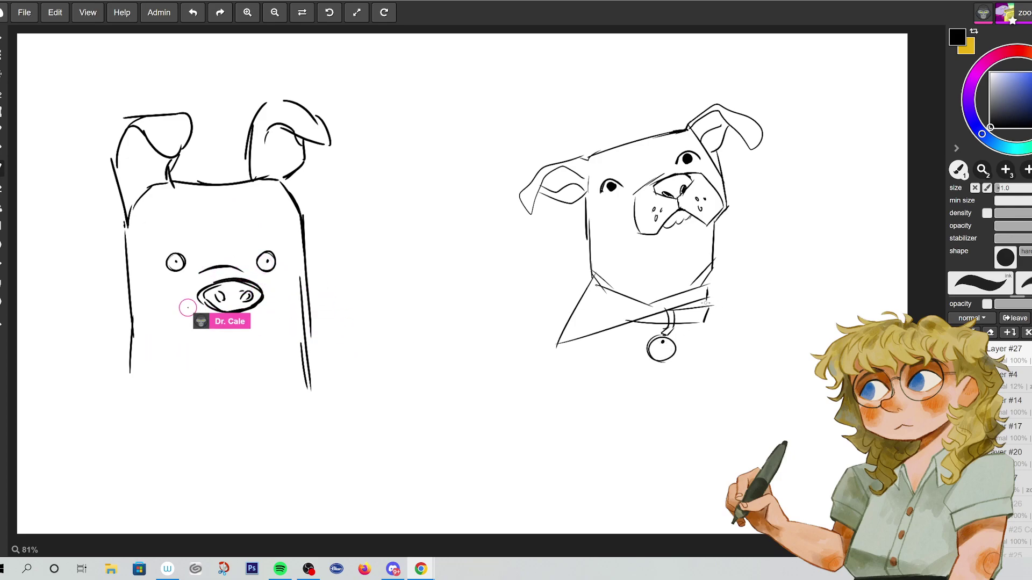
drag(704, 321, 726, 345)
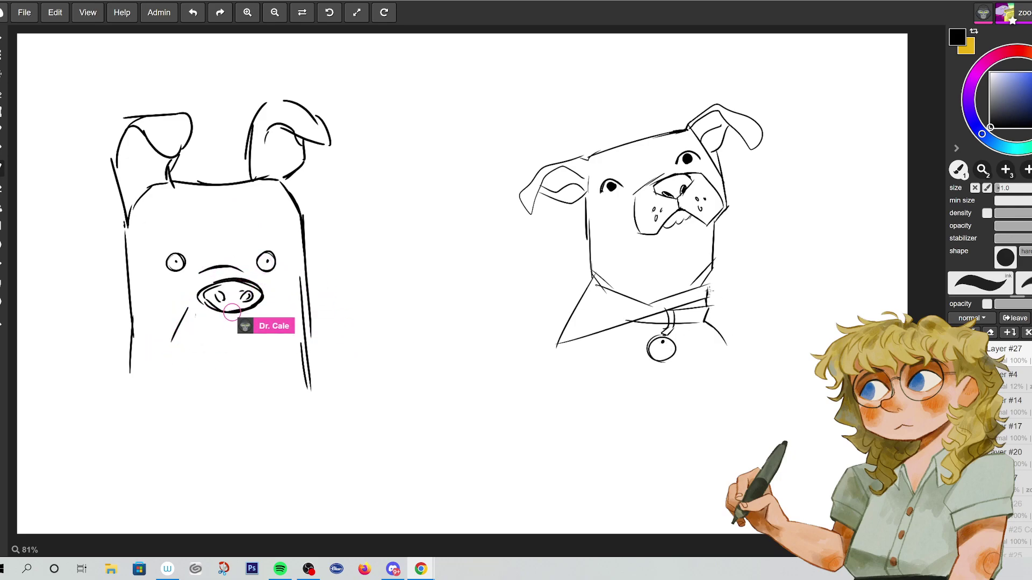
drag(726, 276, 753, 244)
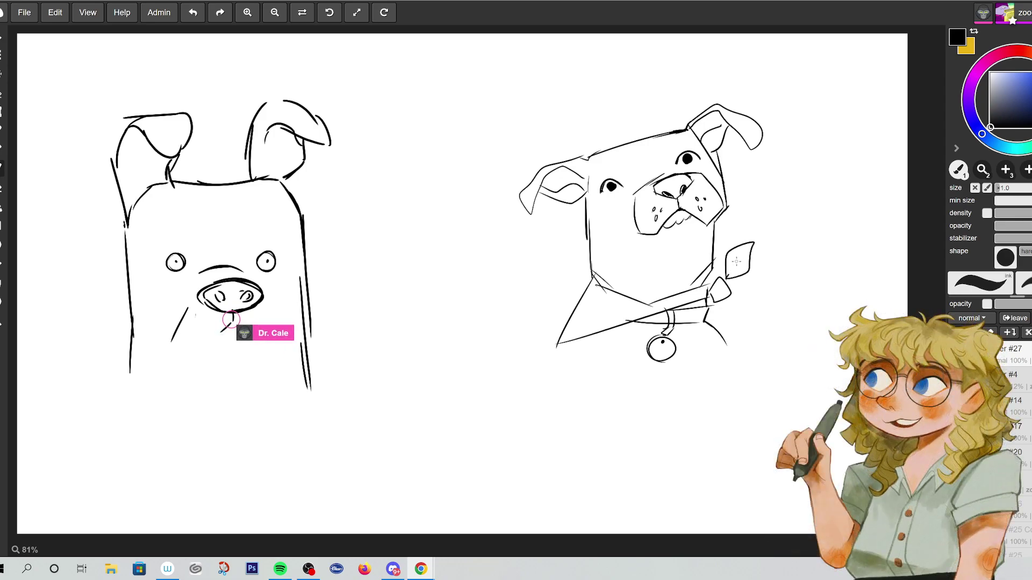
- Complete the bandana bow, add chin strokes, shoulder and ground line, and darken the mouth corner
mouse_move(731, 293)
mouse_down()
mouse_move(771, 307)
mouse_move(753, 284)
mouse_move(750, 302)
mouse_move(729, 288)
mouse_up()
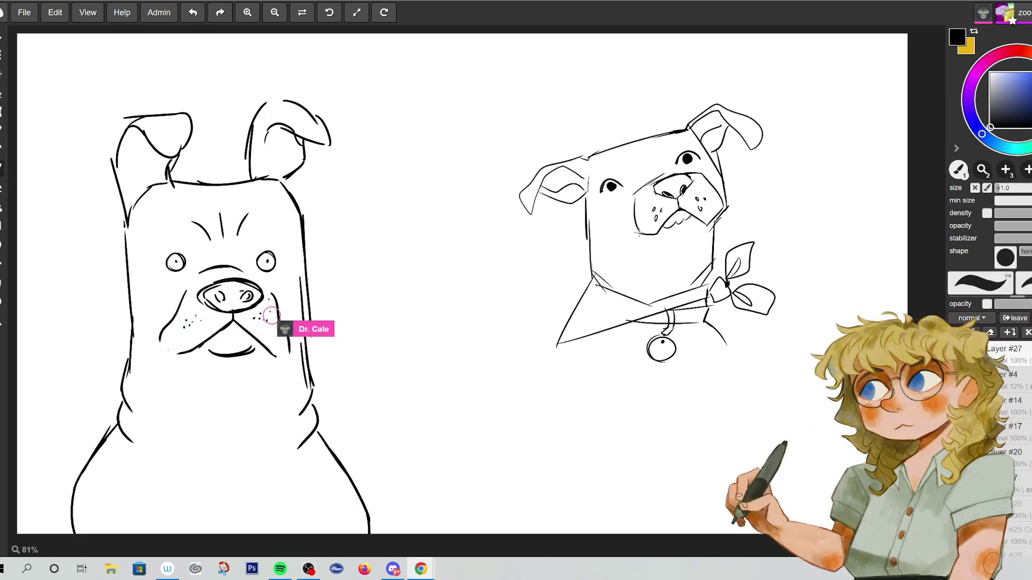
drag(677, 244, 682, 257)
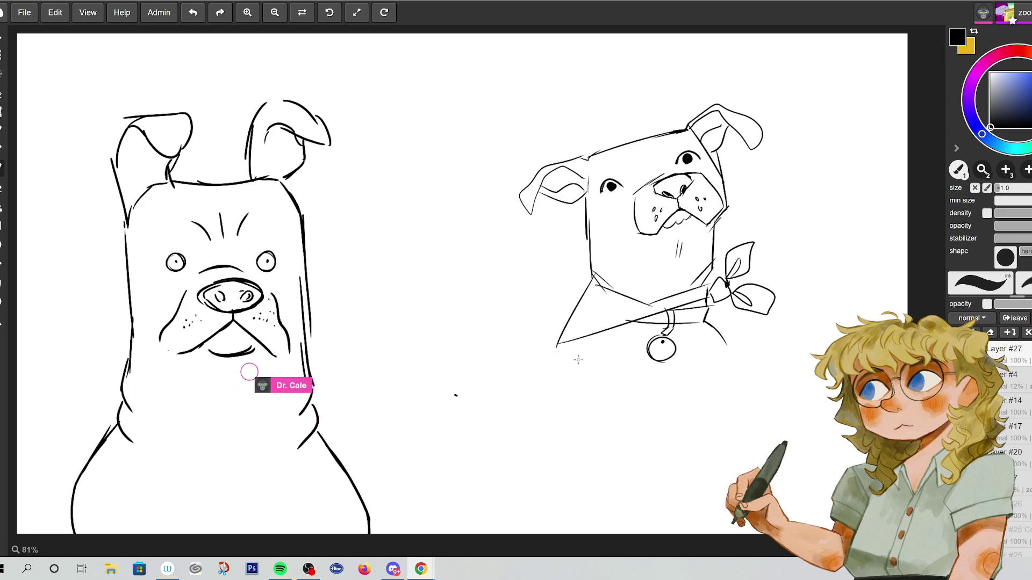
mouse_move(571, 342)
mouse_down()
mouse_move(563, 355)
mouse_move(576, 367)
mouse_move(546, 385)
mouse_up()
drag(721, 354, 728, 382)
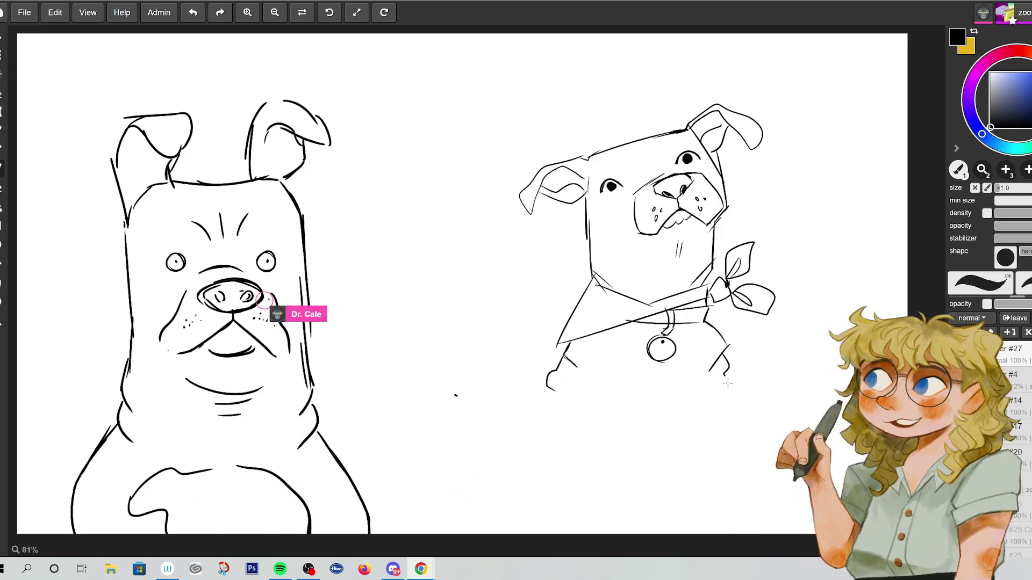
mouse_move(554, 390)
mouse_down()
mouse_move(752, 391)
mouse_move(731, 391)
mouse_up()
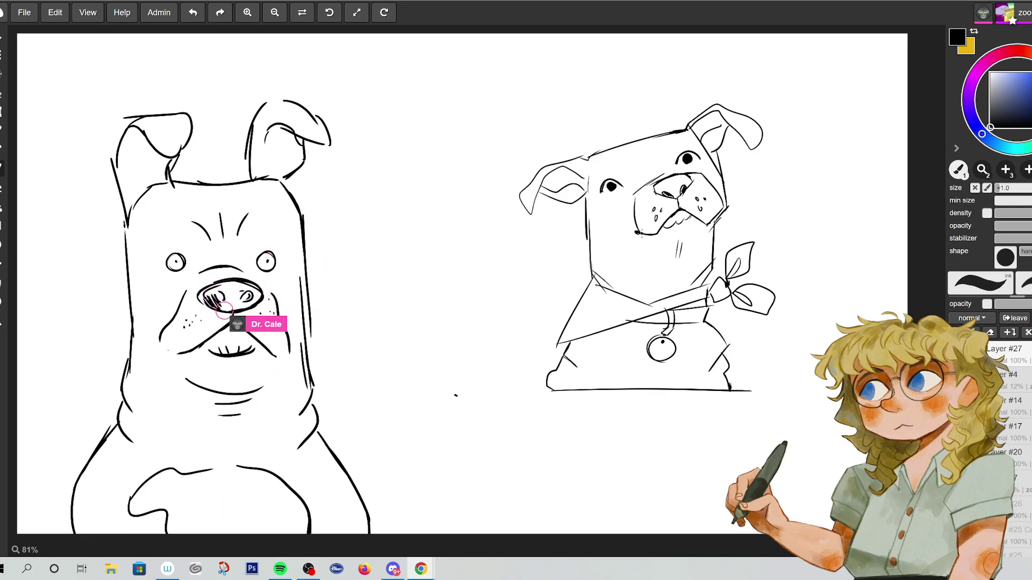
drag(635, 235, 641, 234)
drag(714, 218, 719, 206)
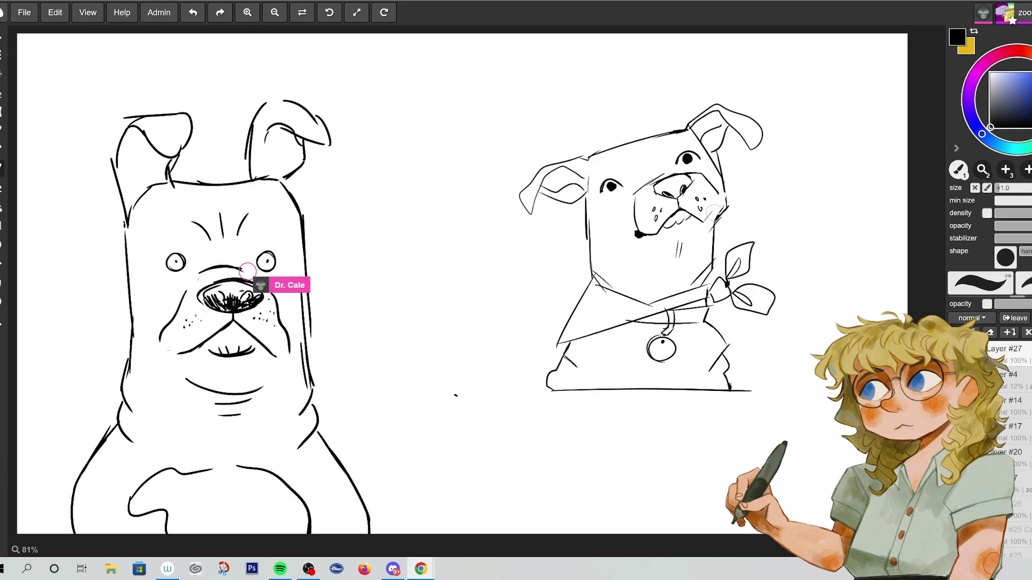
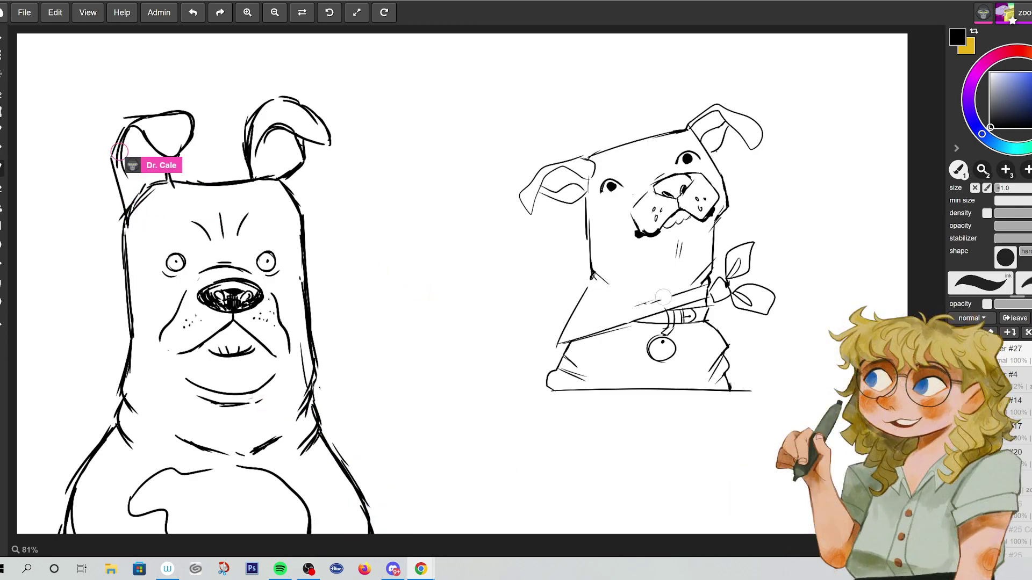
- Erase the old shoulder and bandana lines, draw a folded collar edge across the neck, and remove stray baseline marks
mouse_move(572, 315)
mouse_down()
mouse_move(562, 338)
mouse_move(606, 336)
mouse_move(666, 306)
mouse_up()
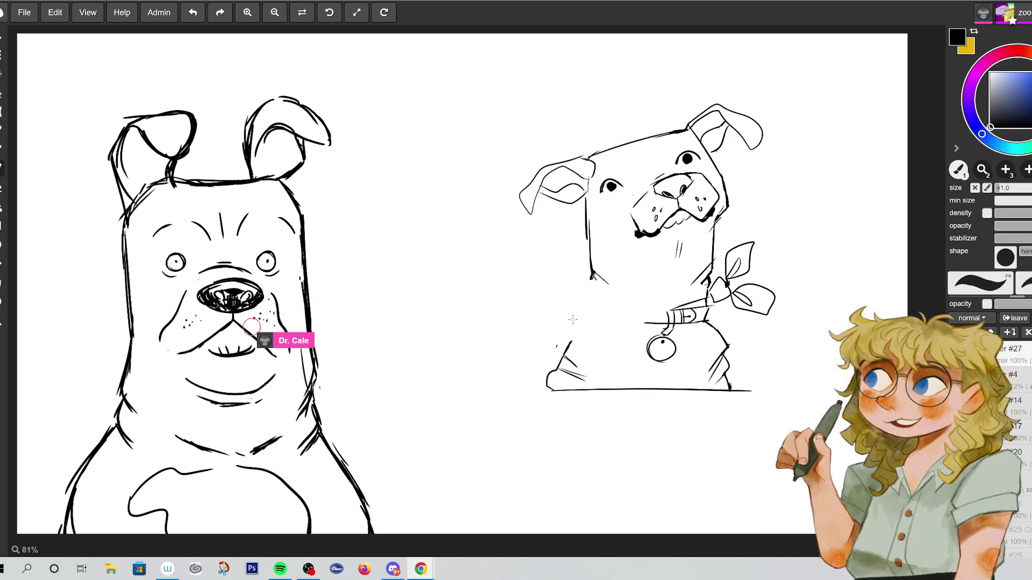
drag(709, 277, 575, 295)
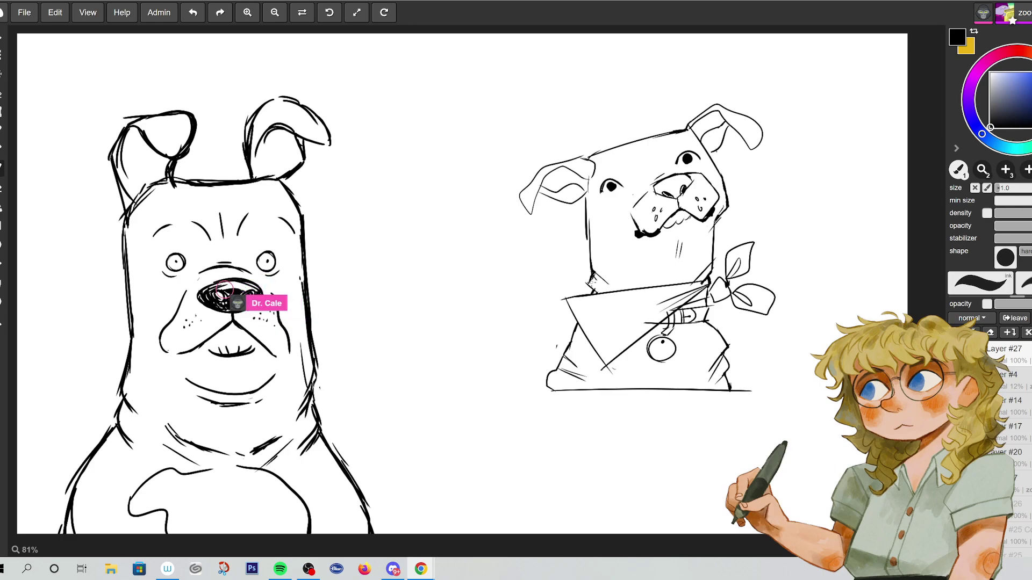
mouse_move(549, 379)
mouse_down()
mouse_move(580, 380)
mouse_move(571, 344)
mouse_move(529, 383)
mouse_up()
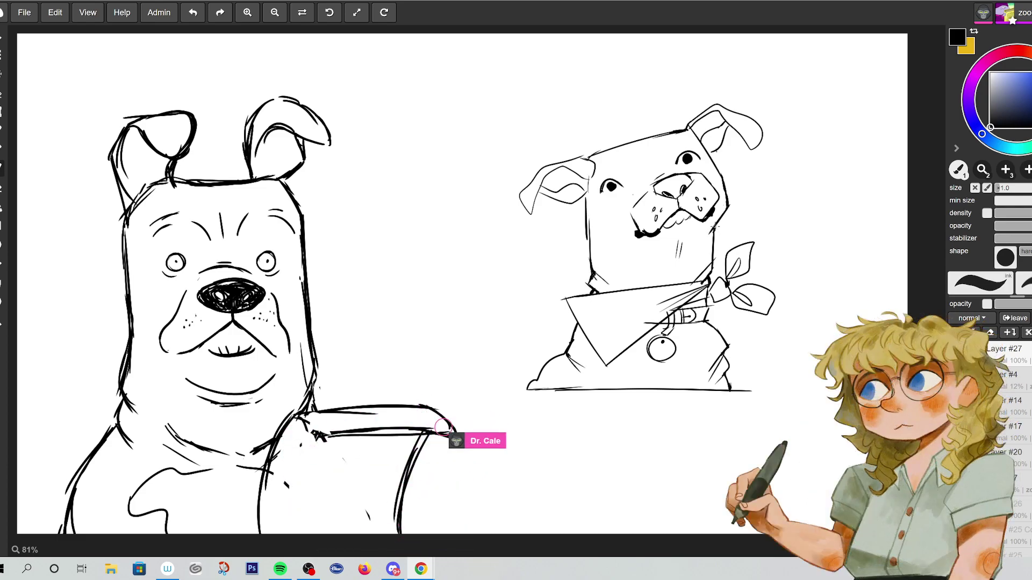
- Add whisker strokes on both sides of the muzzle, trim the extras, and fade Layer #27 to 37% opacity
drag(724, 177, 751, 172)
drag(594, 217, 566, 233)
drag(586, 224, 575, 237)
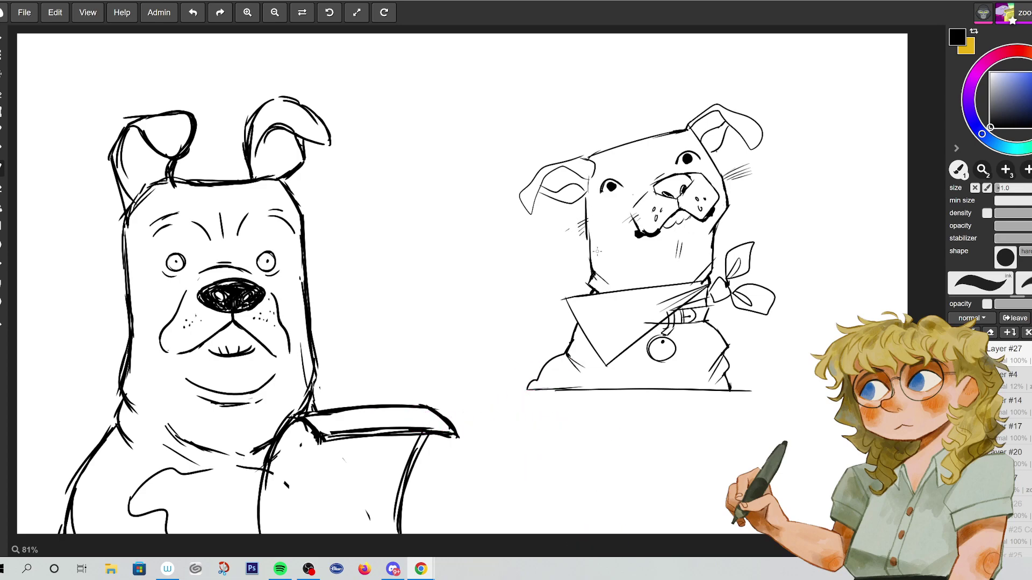
mouse_move(728, 186)
mouse_down()
mouse_move(747, 170)
mouse_move(734, 173)
mouse_up()
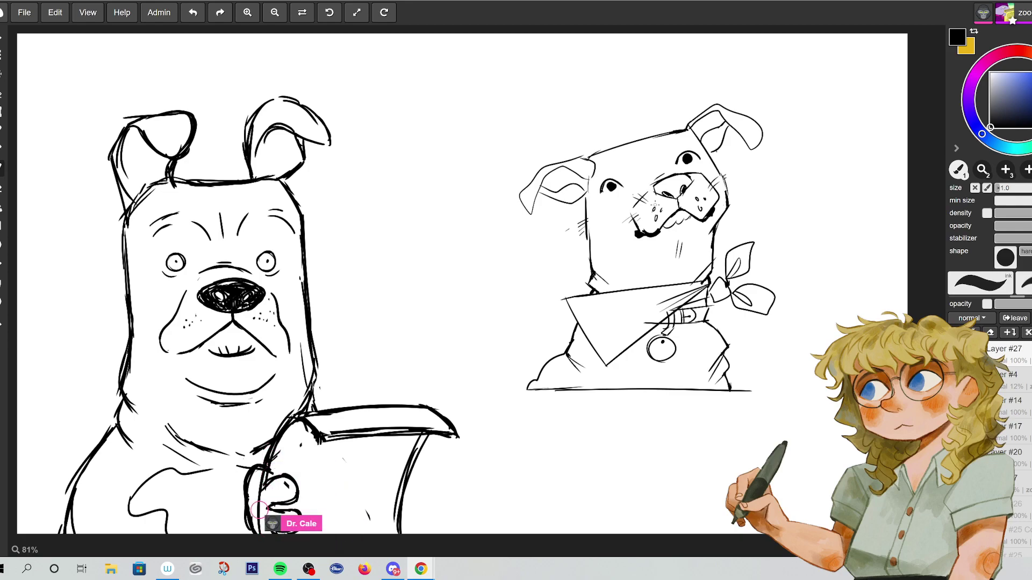
drag(1031, 304, 1028, 304)
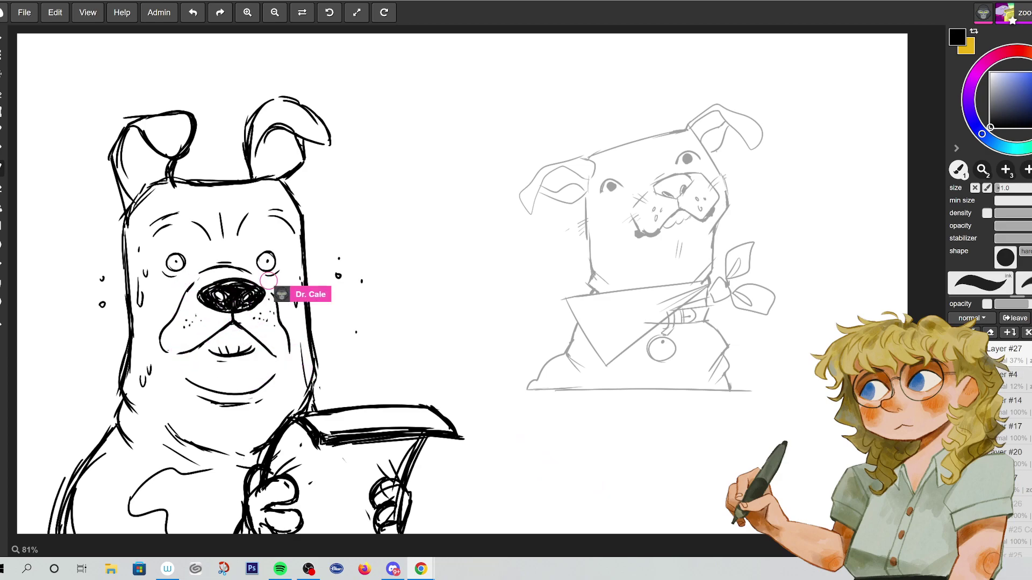
- Switch to Layer #4 and choose a beige paint colour from the colour wheel
key(Delete)
key(ctrl+z)
click(1019, 380)
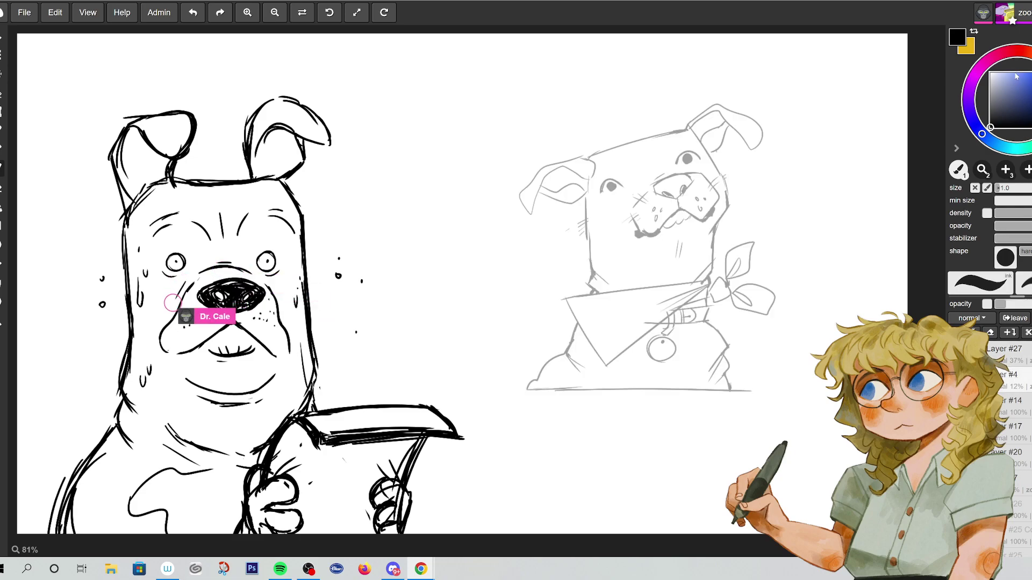
click(1003, 79)
drag(1003, 79, 999, 82)
click(1031, 54)
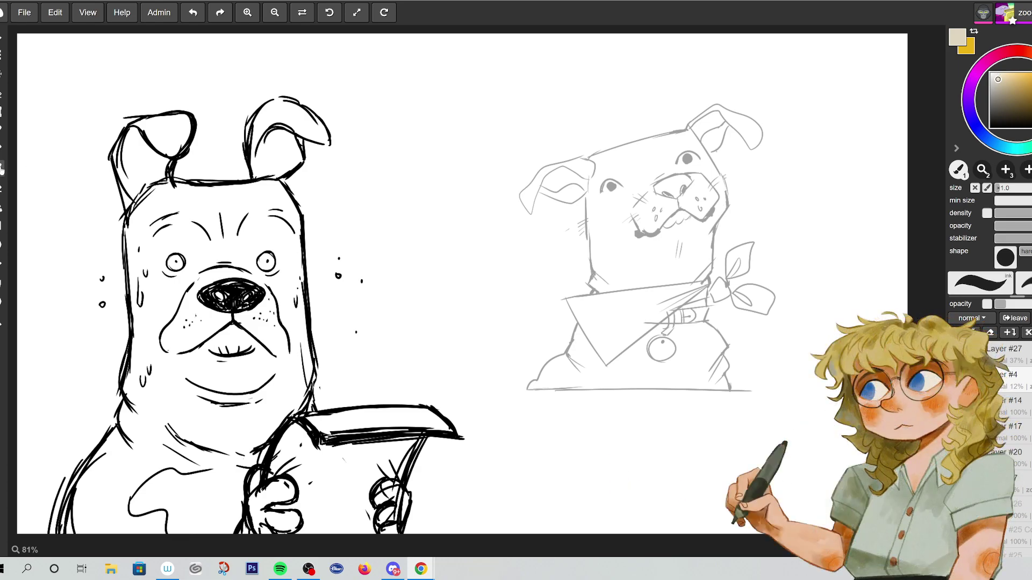
click(595, 177)
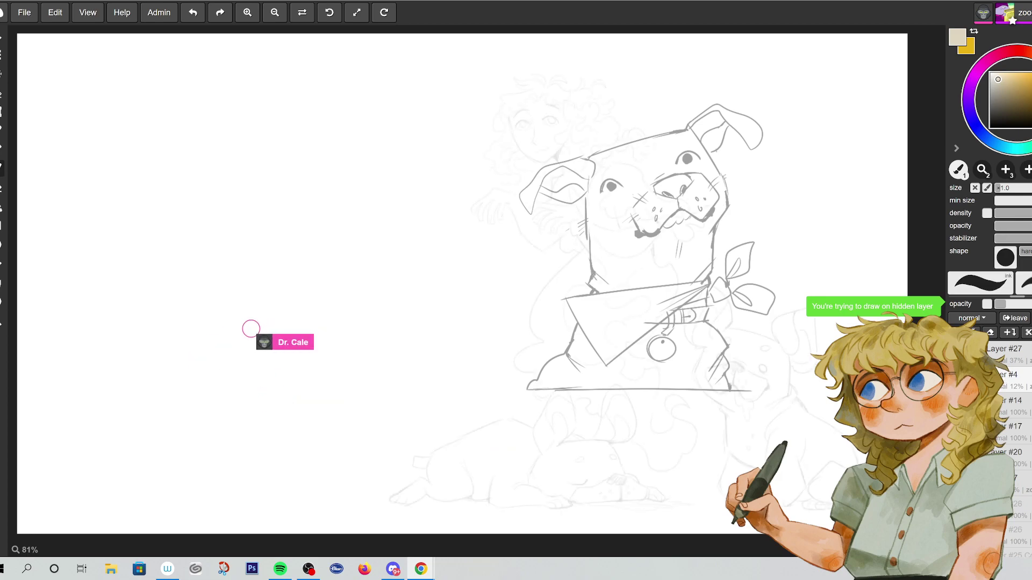
- Add a new layer and brush beige onto the right dog's left cheek beside its eye
drag(152, 236, 144, 246)
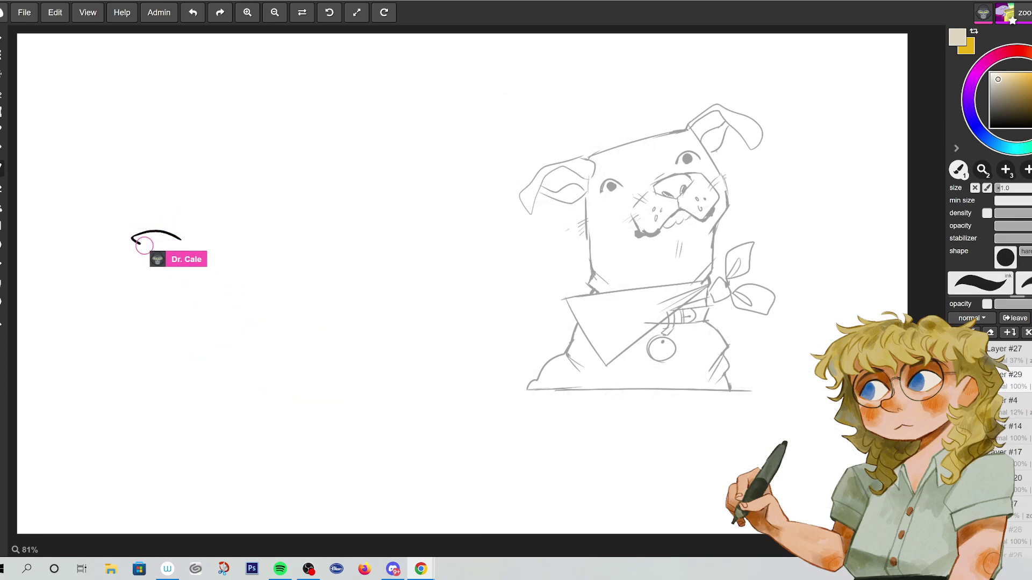
mouse_move(591, 231)
mouse_down()
mouse_move(587, 197)
mouse_move(608, 217)
mouse_up()
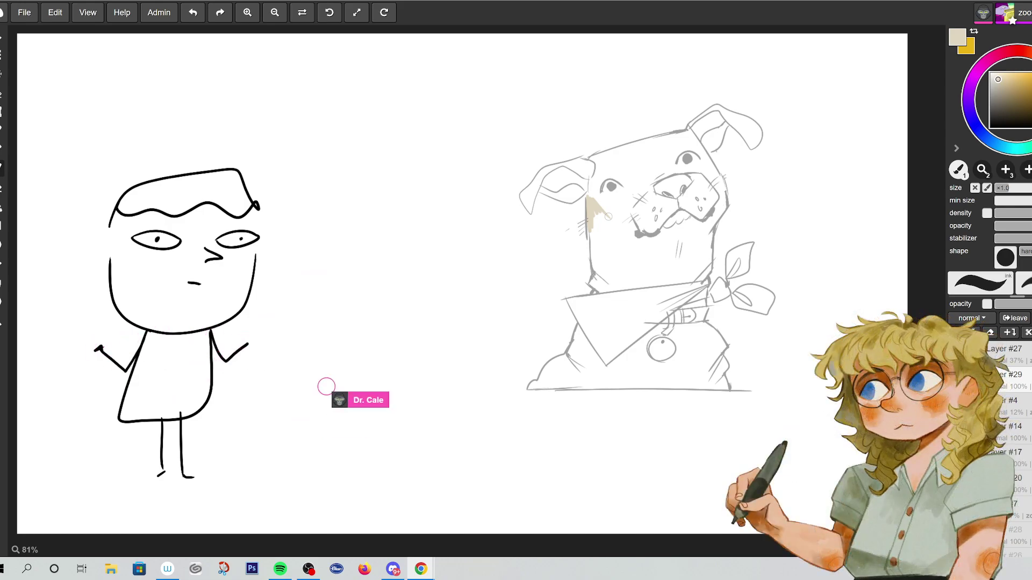
mouse_move(593, 213)
mouse_down()
mouse_move(595, 170)
mouse_move(597, 205)
mouse_move(595, 194)
mouse_move(620, 197)
mouse_move(629, 184)
mouse_move(617, 221)
mouse_move(612, 198)
mouse_move(606, 220)
mouse_move(595, 211)
mouse_move(597, 269)
mouse_move(612, 284)
mouse_move(608, 257)
mouse_up()
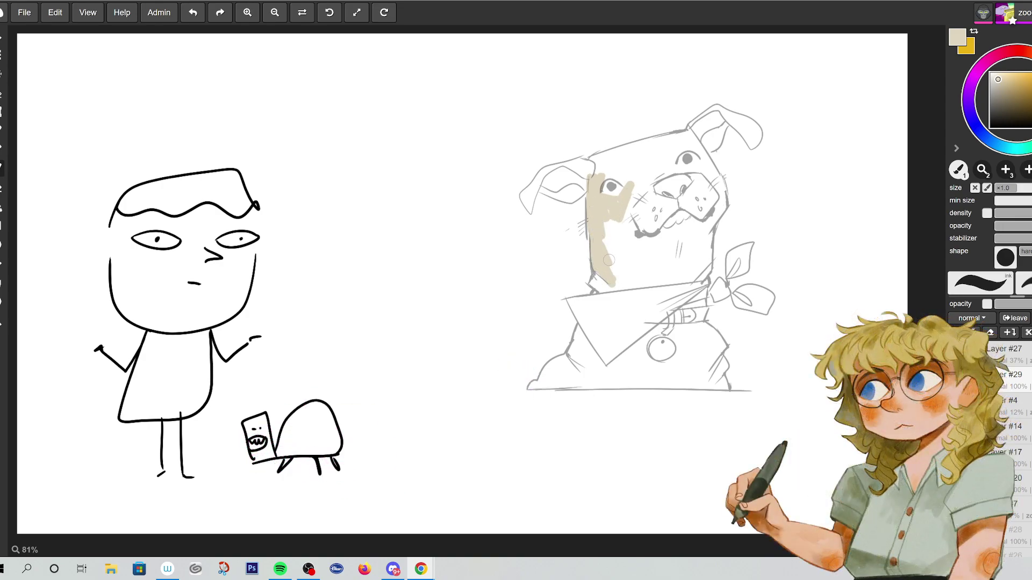
- Brush beige across the muzzle, both cheeks and the head's top edge, filling the gap above the right eye
mouse_move(626, 207)
mouse_down()
mouse_move(636, 212)
mouse_move(652, 179)
mouse_up()
drag(614, 217, 617, 252)
drag(678, 199, 665, 238)
mouse_move(710, 201)
mouse_down()
mouse_move(706, 231)
mouse_move(722, 193)
mouse_move(709, 163)
mouse_up()
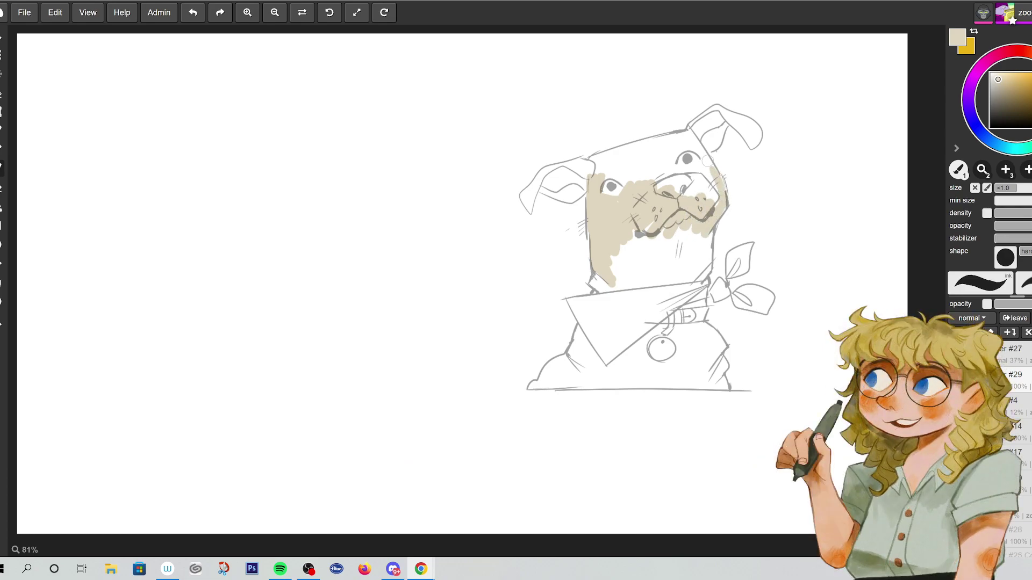
mouse_move(689, 130)
mouse_down()
mouse_move(712, 168)
mouse_move(682, 134)
mouse_move(585, 164)
mouse_move(661, 138)
mouse_move(595, 160)
mouse_move(595, 184)
mouse_move(613, 157)
mouse_move(621, 180)
mouse_up()
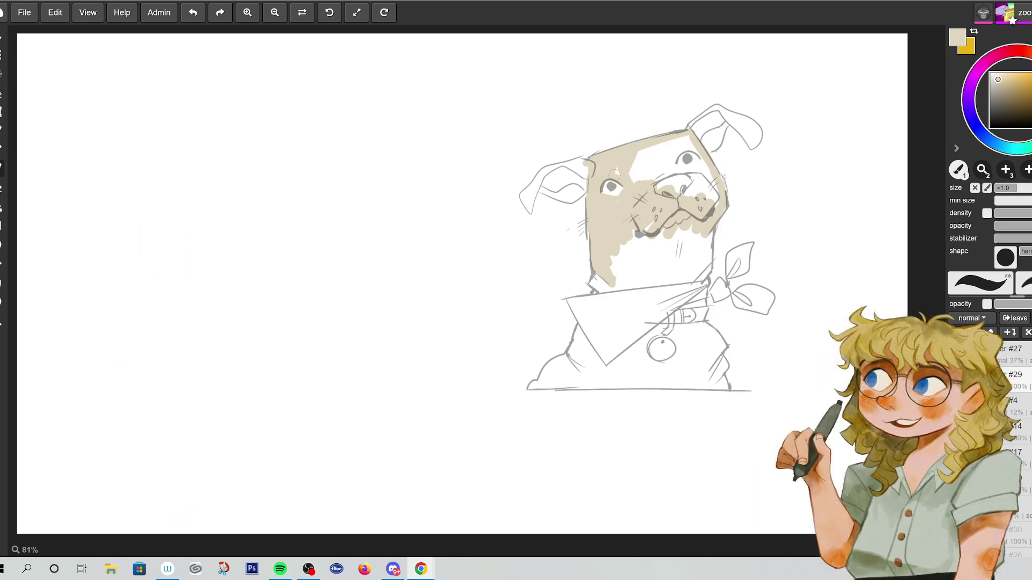
drag(693, 147, 675, 139)
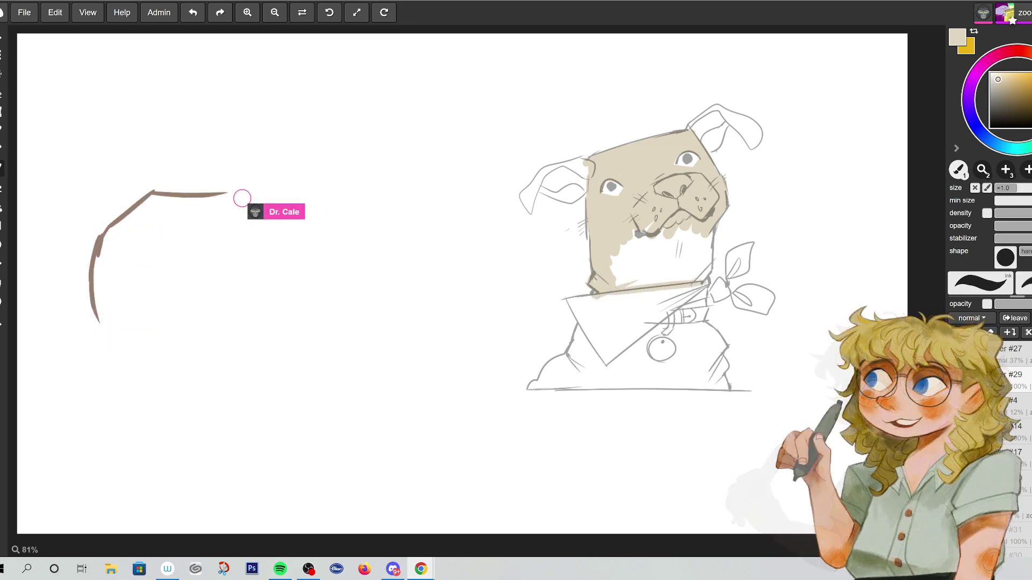
- Cover the muzzle, chin, left shoulder and lower chest in beige
mouse_move(628, 231)
mouse_down()
mouse_move(605, 269)
mouse_move(635, 246)
mouse_move(672, 256)
mouse_up()
mouse_move(703, 243)
mouse_down()
mouse_move(693, 273)
mouse_move(675, 282)
mouse_move(688, 249)
mouse_move(633, 288)
mouse_up()
mouse_move(146, 131)
mouse_down()
mouse_move(129, 147)
mouse_move(139, 158)
mouse_move(92, 170)
mouse_move(108, 168)
mouse_up()
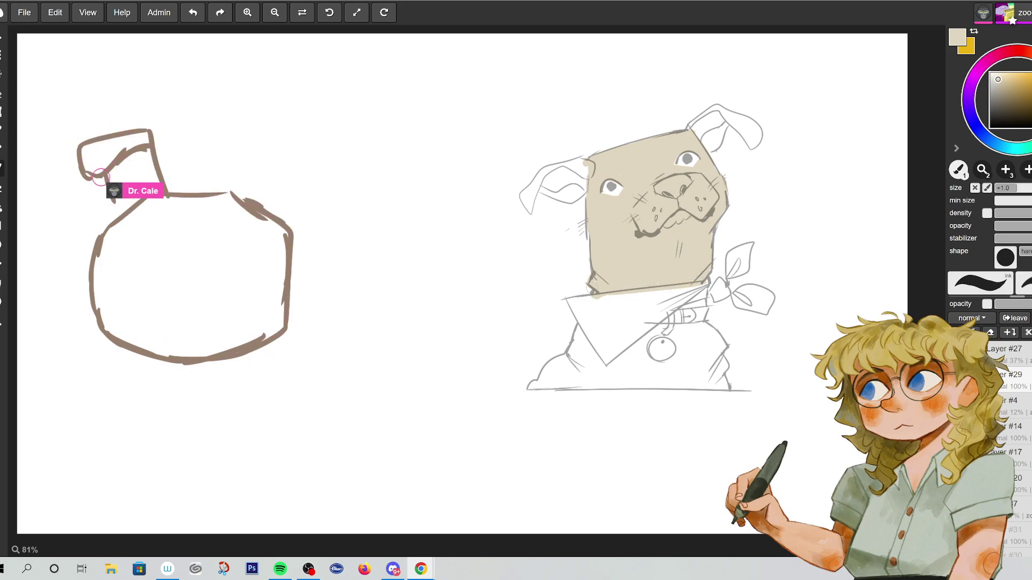
drag(577, 328, 571, 354)
mouse_move(279, 216)
mouse_down()
mouse_move(258, 120)
mouse_move(223, 144)
mouse_move(250, 153)
mouse_move(230, 147)
mouse_move(254, 207)
mouse_up()
mouse_move(145, 143)
mouse_down()
mouse_move(82, 178)
mouse_move(81, 145)
mouse_move(84, 172)
mouse_move(107, 156)
mouse_move(86, 148)
mouse_move(90, 161)
mouse_move(90, 147)
mouse_move(119, 154)
mouse_move(77, 149)
mouse_move(102, 137)
mouse_move(120, 155)
mouse_move(145, 137)
mouse_move(120, 155)
mouse_move(117, 196)
mouse_move(124, 184)
mouse_move(156, 194)
mouse_move(119, 174)
mouse_move(117, 185)
mouse_move(155, 198)
mouse_up()
mouse_move(227, 127)
mouse_down()
mouse_move(203, 151)
mouse_move(234, 122)
mouse_move(207, 154)
mouse_move(229, 129)
mouse_move(222, 141)
mouse_move(245, 144)
mouse_move(272, 126)
mouse_move(276, 141)
mouse_move(275, 126)
mouse_move(277, 145)
mouse_move(276, 125)
mouse_move(267, 188)
mouse_move(239, 144)
mouse_move(240, 197)
mouse_move(240, 168)
mouse_move(265, 212)
mouse_move(274, 163)
mouse_move(252, 181)
mouse_move(234, 166)
mouse_move(250, 182)
mouse_move(261, 164)
mouse_move(181, 198)
mouse_move(222, 200)
mouse_move(176, 198)
mouse_up()
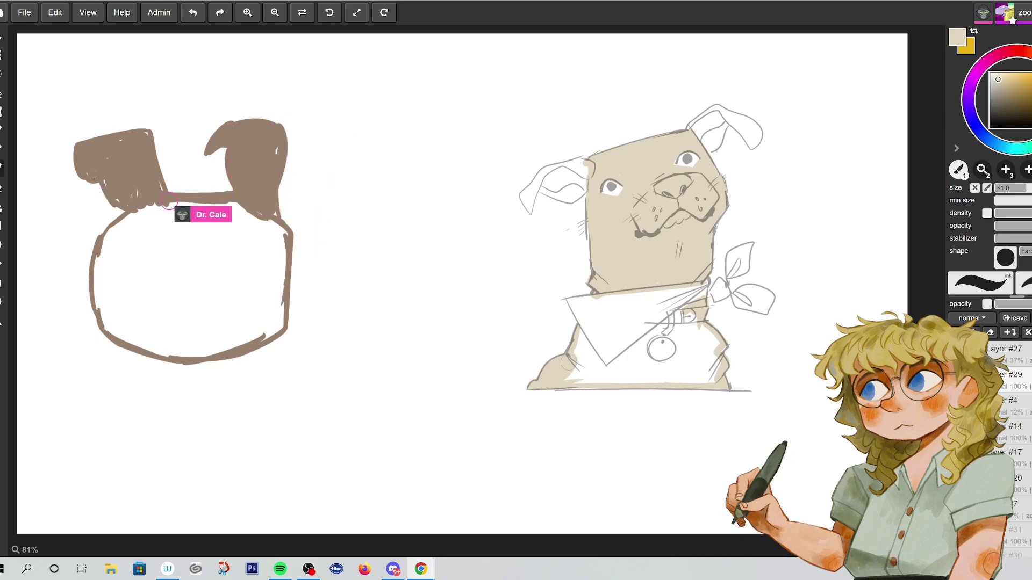
mouse_move(561, 382)
mouse_down()
mouse_move(661, 383)
mouse_move(589, 378)
mouse_move(614, 375)
mouse_move(684, 303)
mouse_move(698, 347)
mouse_move(711, 353)
mouse_move(712, 343)
mouse_move(716, 381)
mouse_move(633, 382)
mouse_move(689, 358)
mouse_move(658, 359)
mouse_move(682, 337)
mouse_move(646, 361)
mouse_move(698, 368)
mouse_up()
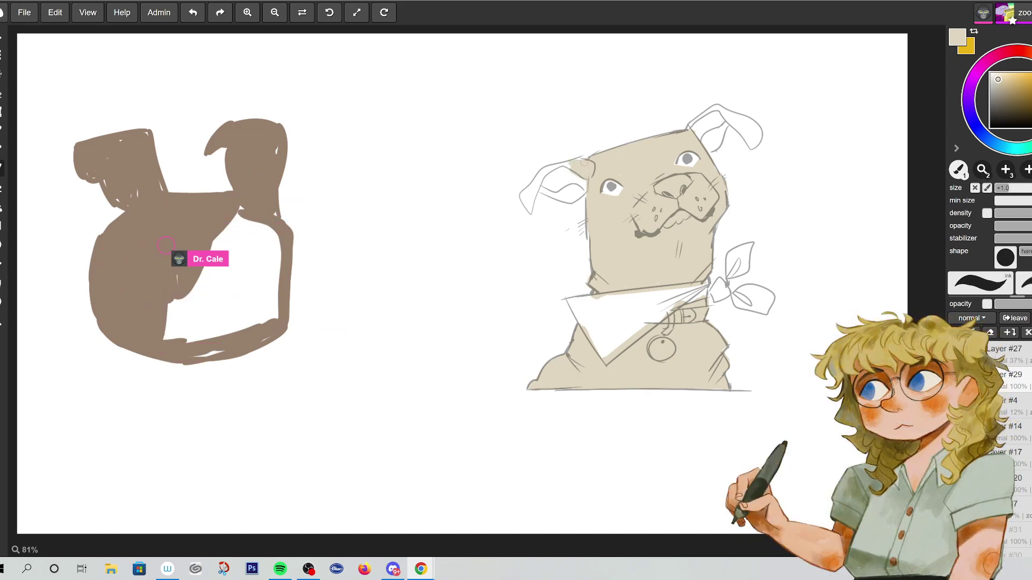
- Fill both ear tips with beige and shade the cheek edge and under the chin in darker tan
mouse_move(525, 191)
mouse_down()
mouse_move(532, 214)
mouse_move(519, 201)
mouse_move(531, 203)
mouse_move(529, 190)
mouse_move(529, 206)
mouse_move(538, 174)
mouse_move(585, 176)
mouse_up()
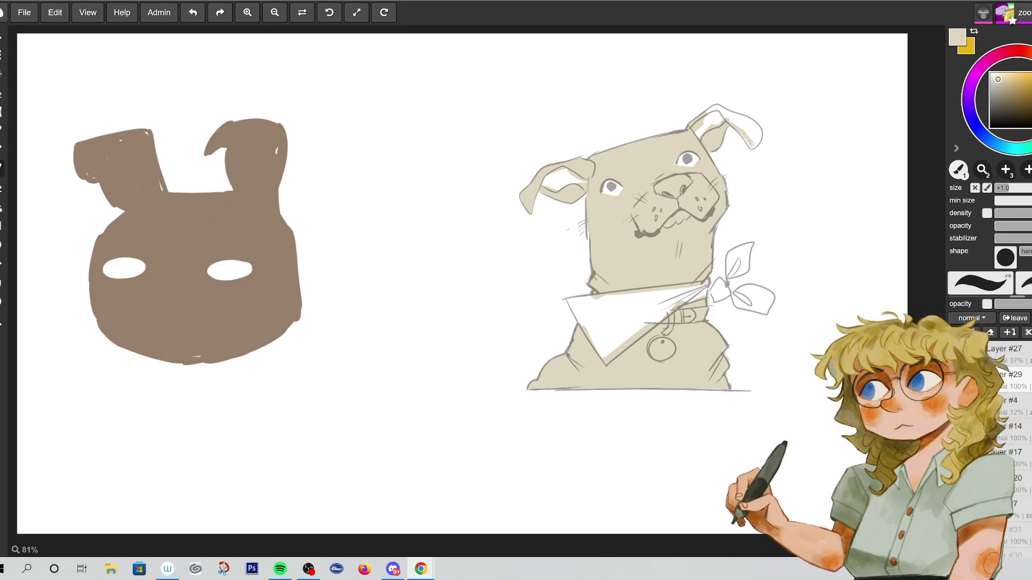
mouse_move(746, 140)
mouse_down()
mouse_move(760, 137)
mouse_move(727, 115)
mouse_up()
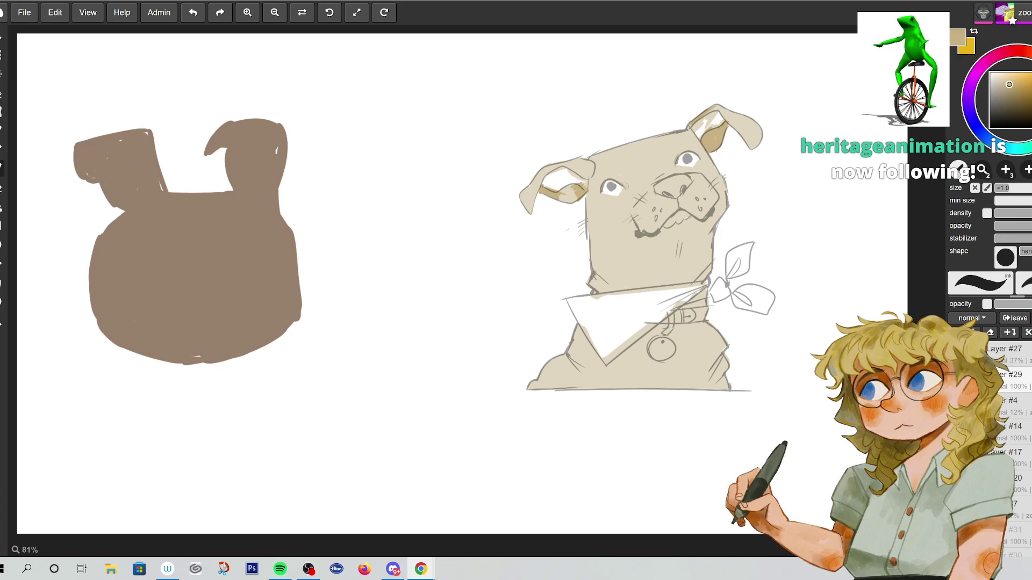
drag(711, 230, 708, 251)
drag(596, 283, 619, 287)
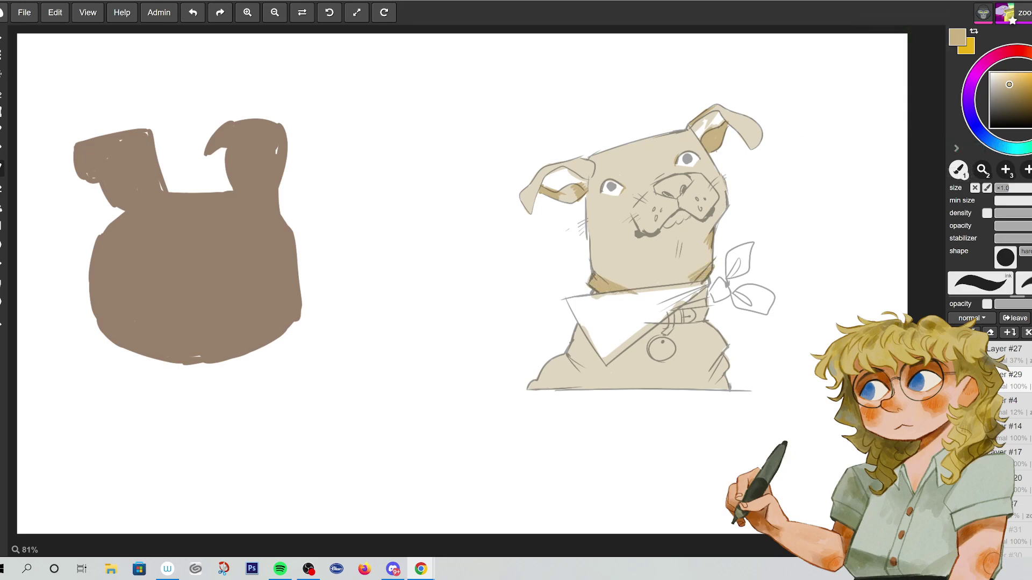
- Add more tan shading down the bandana dog's neck
drag(141, 305, 172, 305)
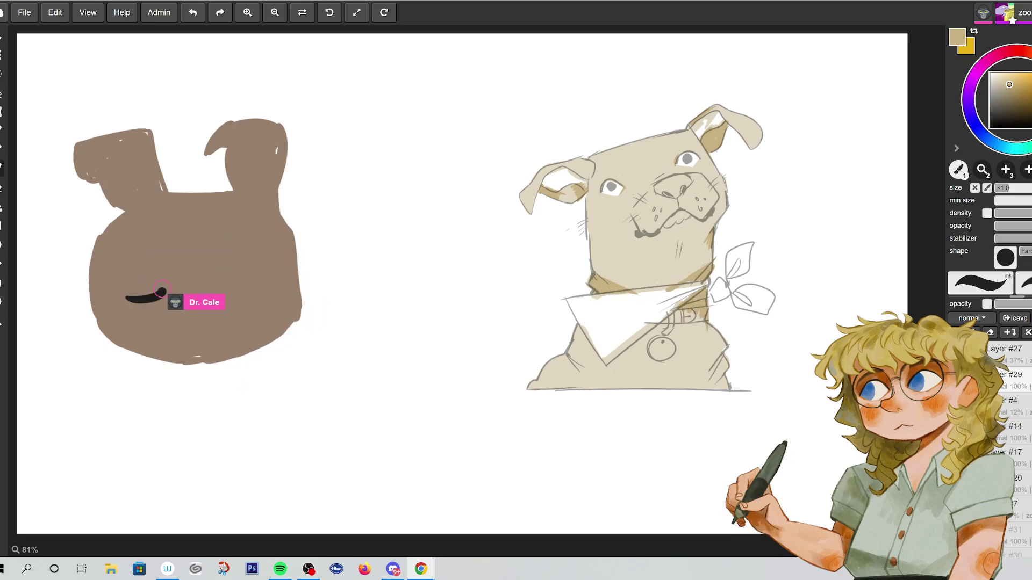
drag(693, 273, 658, 293)
drag(711, 235, 695, 261)
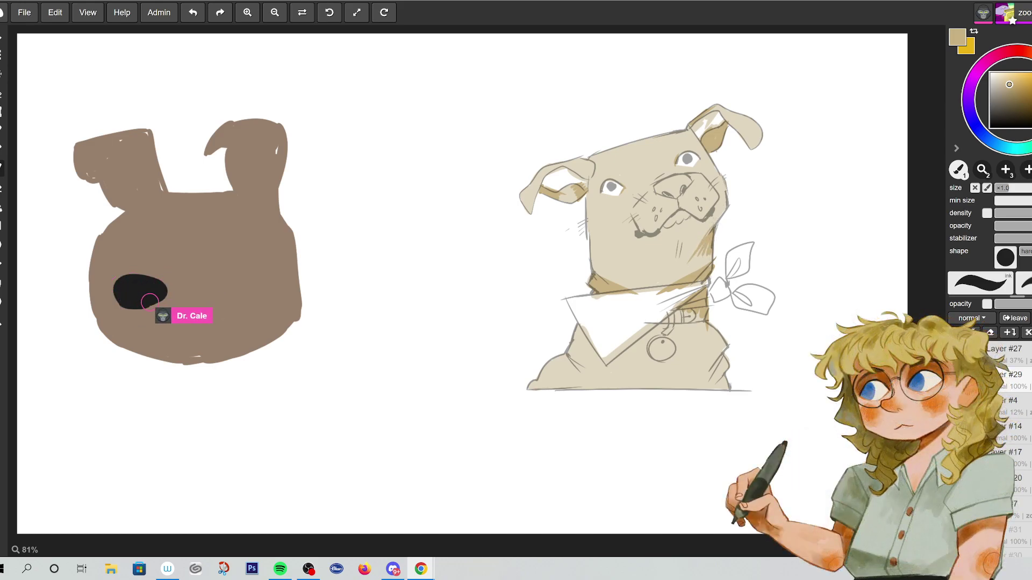
drag(127, 289, 141, 300)
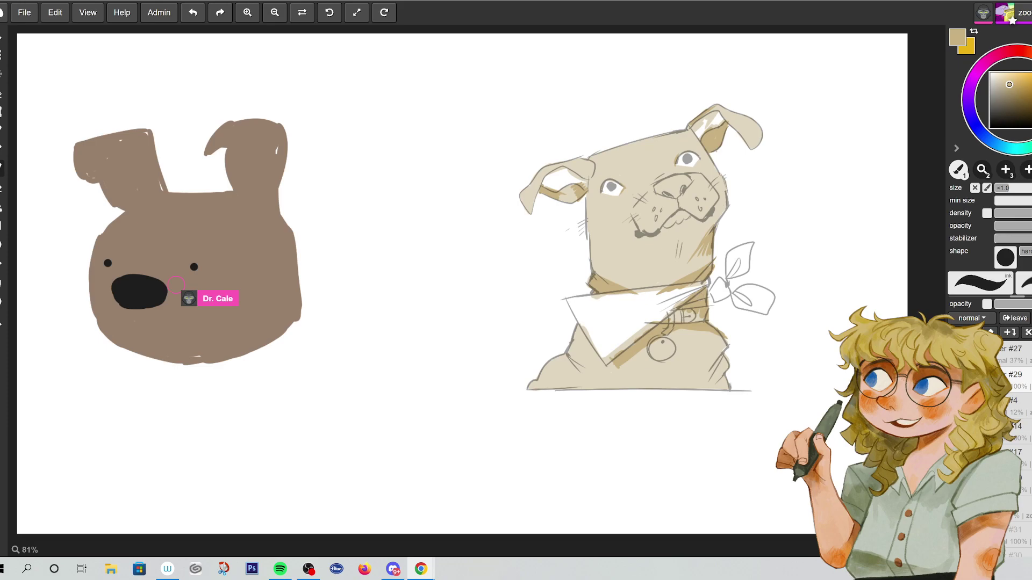
- Switch to black and sketch two small eye studies in the blank space between the dogs
drag(1009, 94, 990, 127)
mouse_move(441, 269)
mouse_down()
mouse_move(478, 265)
mouse_move(459, 267)
mouse_up()
mouse_move(484, 308)
mouse_down()
mouse_move(461, 312)
mouse_move(479, 323)
mouse_up()
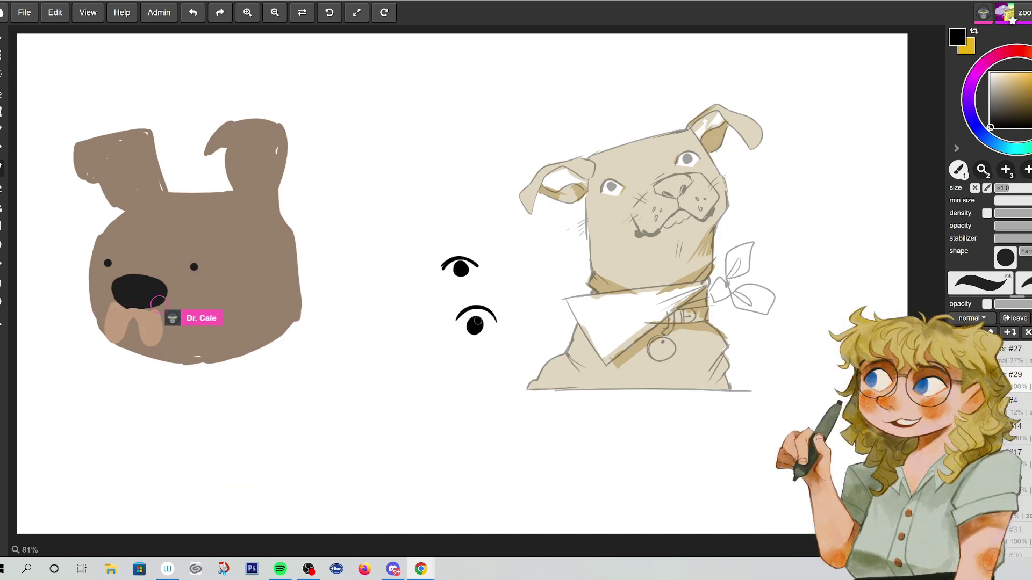
- Add an eyebrow, then undo the black eye studies between the dogs and pick a brown colour
drag(476, 238, 446, 230)
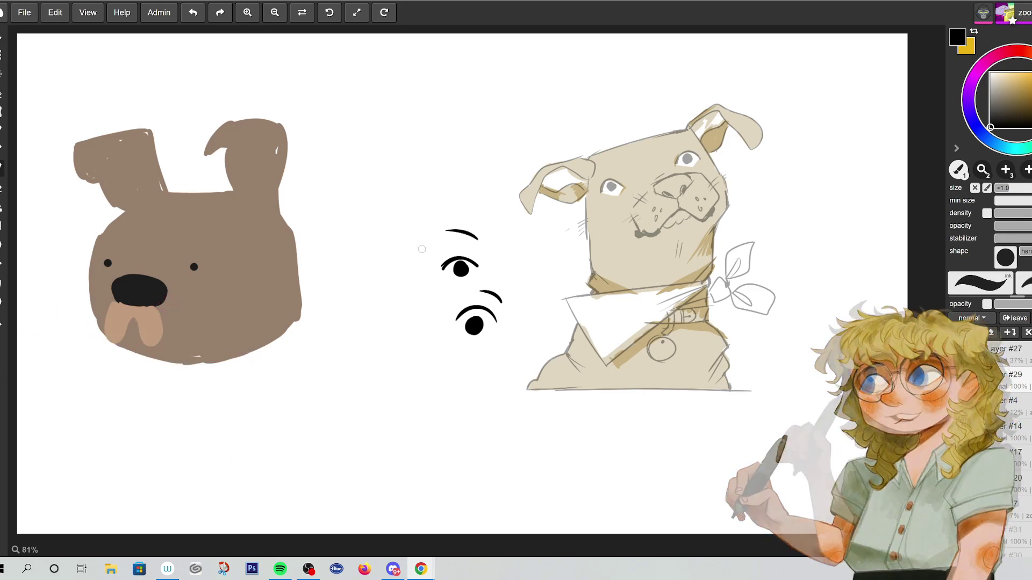
key(ctrl+z)
key(ctrl+z)
key(ctrl+z)
key(ctrl+z)
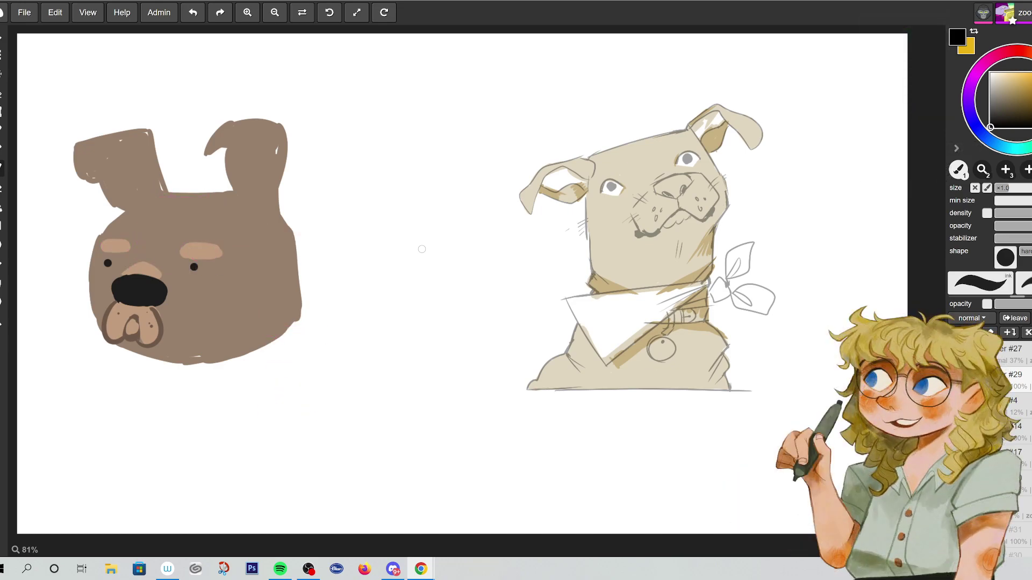
click(1018, 99)
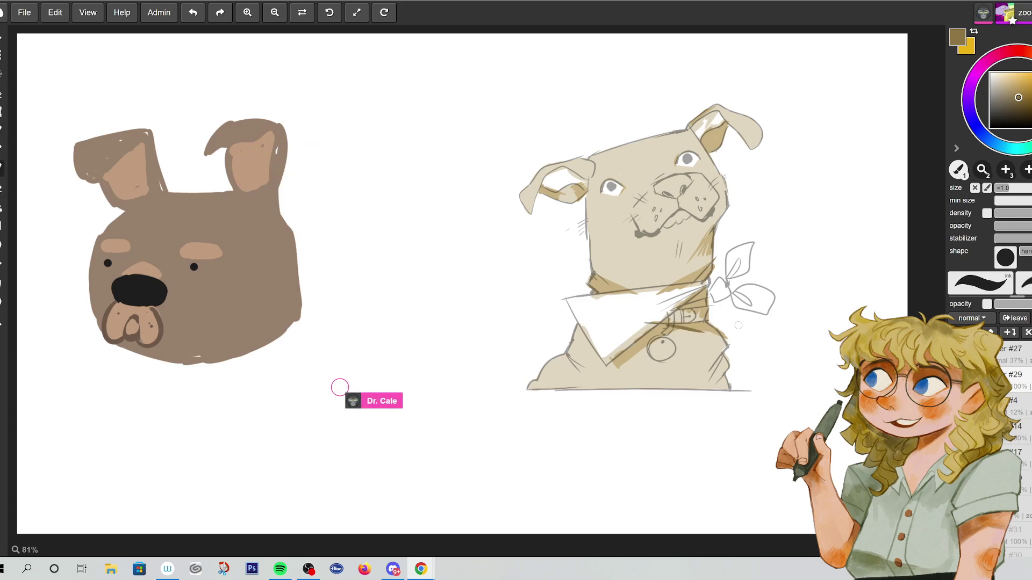
mouse_move(399, 293)
mouse_down()
mouse_move(417, 340)
mouse_move(383, 310)
mouse_move(503, 315)
mouse_move(461, 318)
mouse_move(479, 321)
mouse_move(480, 311)
mouse_move(423, 350)
mouse_move(431, 376)
mouse_move(453, 374)
mouse_up()
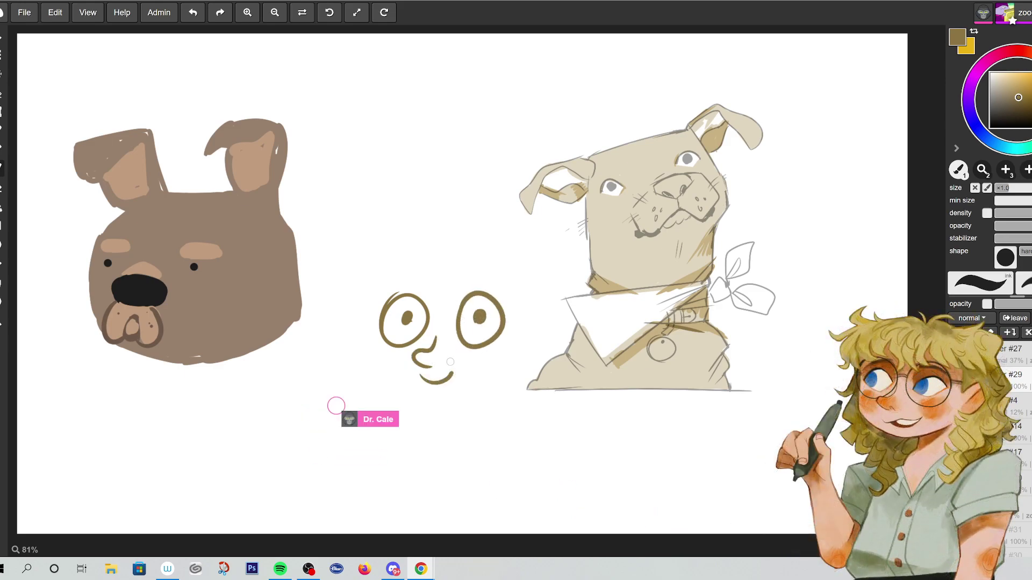
mouse_move(371, 336)
mouse_down()
mouse_move(457, 406)
mouse_move(486, 398)
mouse_up()
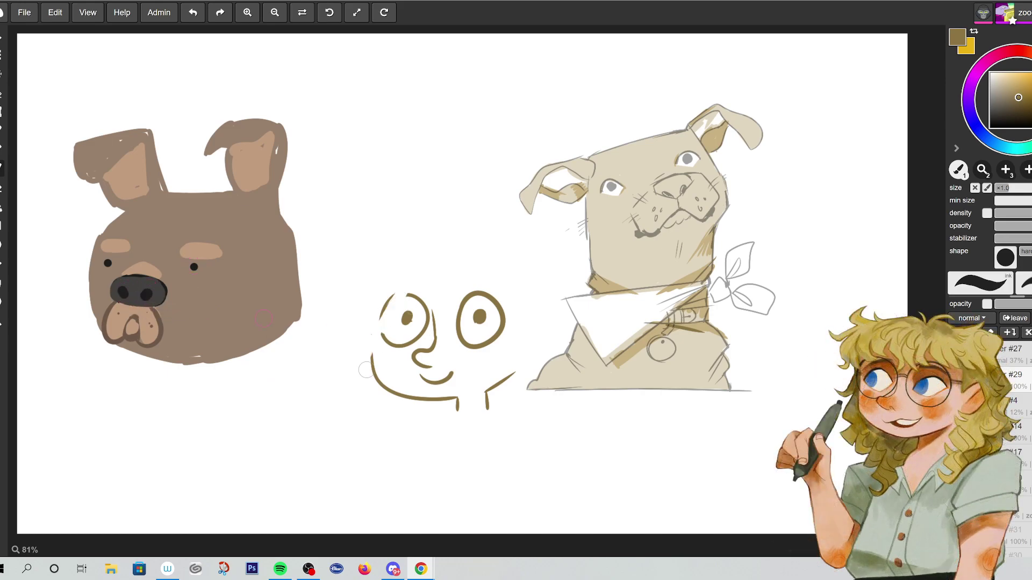
mouse_move(420, 300)
mouse_down()
mouse_move(447, 348)
mouse_move(411, 350)
mouse_move(390, 390)
mouse_move(464, 344)
mouse_move(471, 373)
mouse_move(458, 420)
mouse_move(500, 371)
mouse_move(471, 365)
mouse_move(453, 398)
mouse_move(525, 309)
mouse_move(477, 341)
mouse_move(443, 347)
mouse_move(480, 277)
mouse_move(407, 292)
mouse_move(363, 325)
mouse_up()
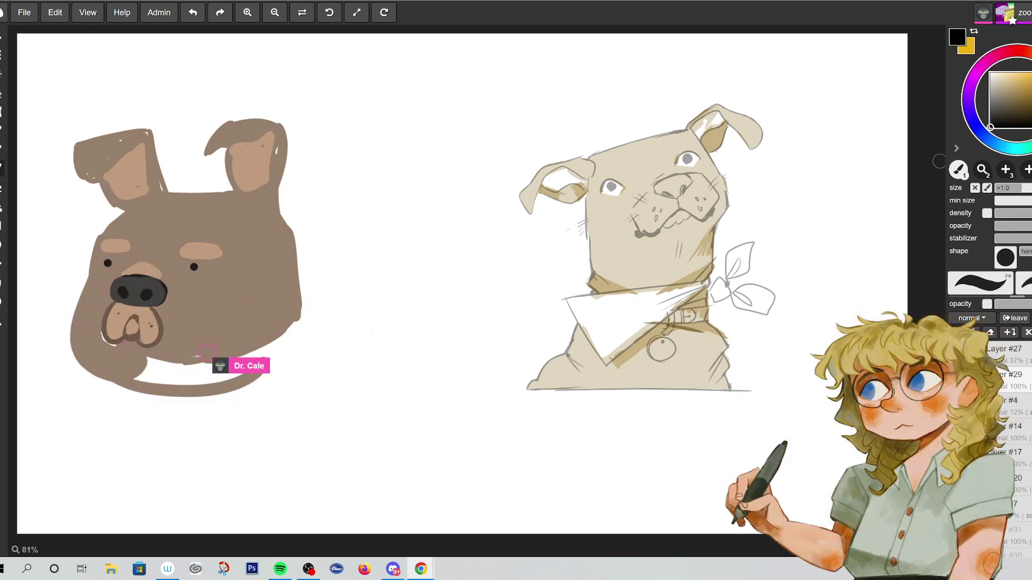
- Sketch black eye studies below the dogs: a round eye with pupil and brow, a brow arc, and an almond eye
mouse_move(401, 416)
mouse_down()
mouse_move(391, 446)
mouse_move(427, 432)
mouse_move(393, 423)
mouse_move(409, 441)
mouse_up()
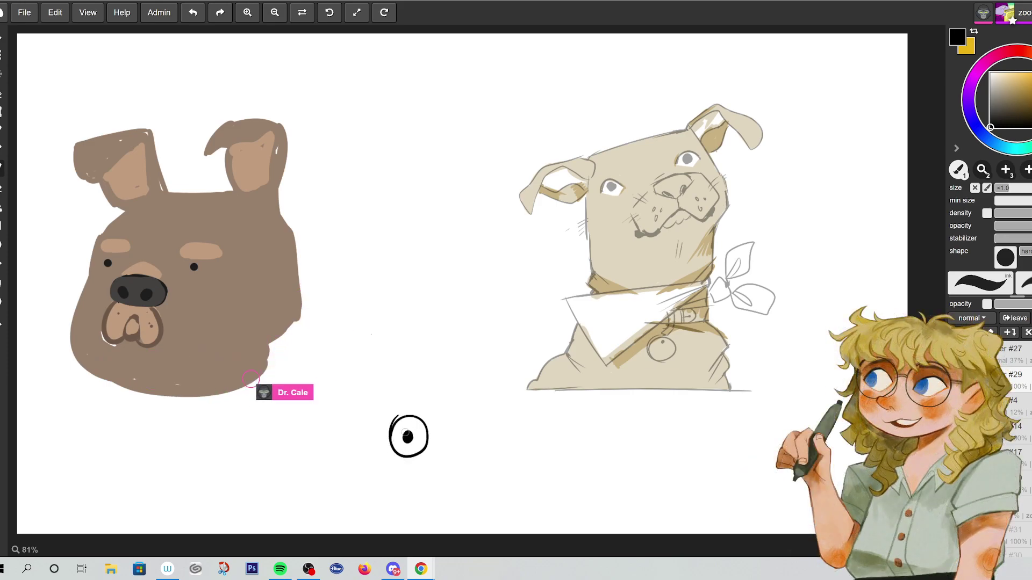
click(474, 449)
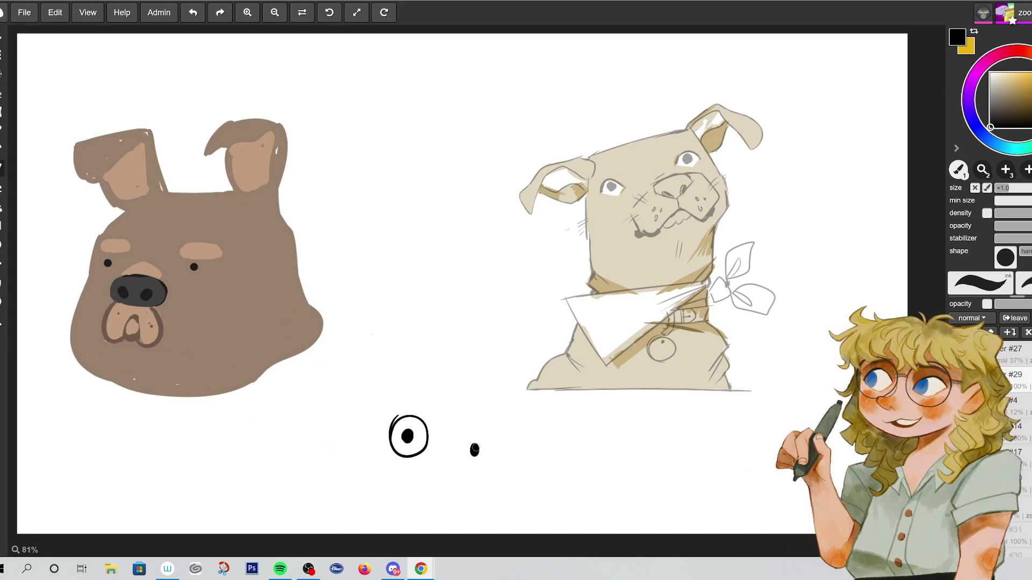
drag(392, 408, 416, 395)
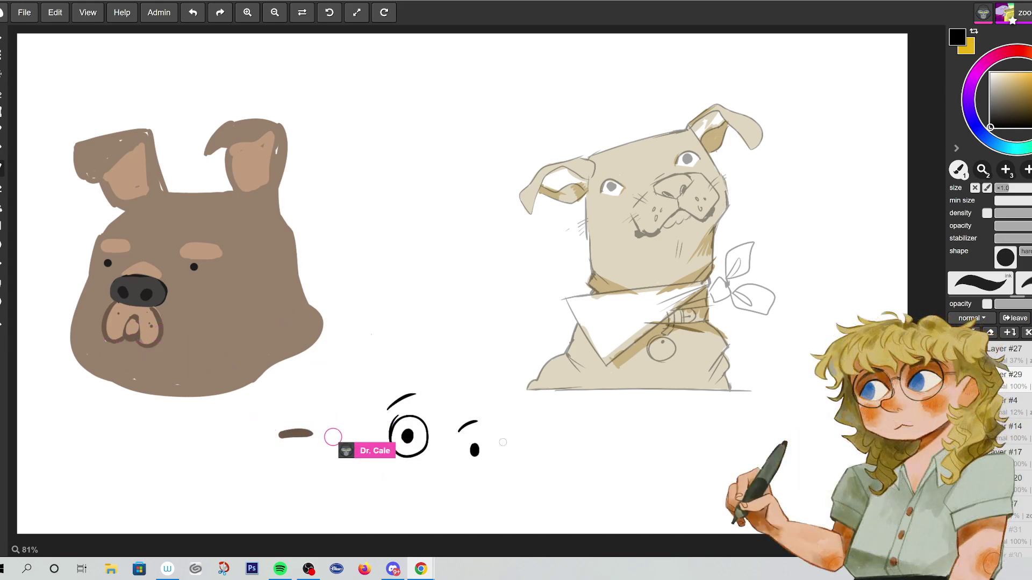
mouse_move(521, 456)
mouse_down()
mouse_move(541, 435)
mouse_move(550, 446)
mouse_move(542, 456)
mouse_move(549, 416)
mouse_up()
mouse_move(588, 460)
mouse_down()
mouse_move(601, 442)
mouse_move(637, 457)
mouse_move(595, 465)
mouse_move(637, 456)
mouse_move(612, 454)
mouse_move(622, 416)
mouse_up()
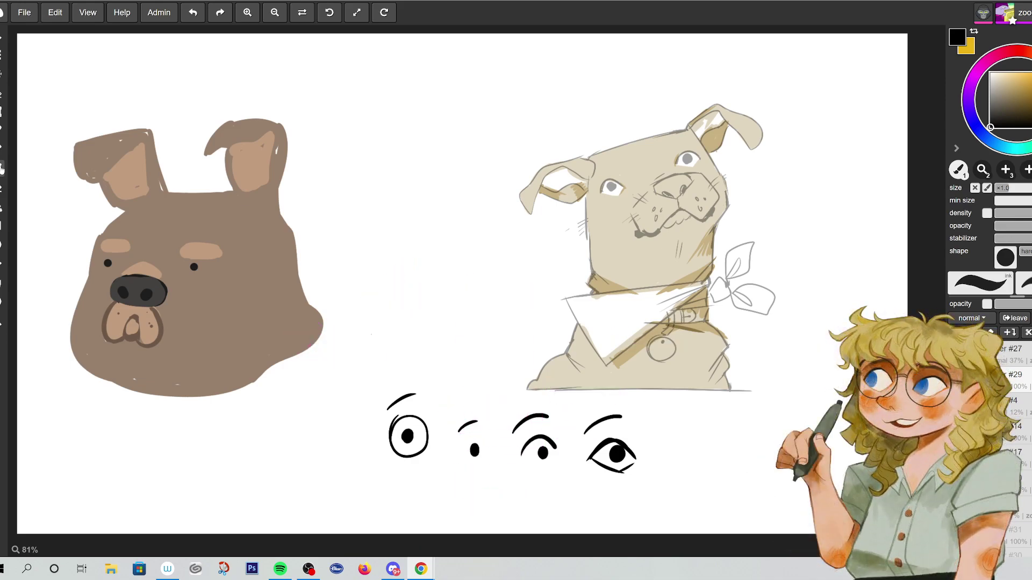
- Erase most of the eye studies and brows, leaving one short black brow stroke
click(2, 170)
mouse_move(396, 404)
mouse_down()
mouse_move(427, 394)
mouse_move(393, 462)
mouse_move(506, 417)
mouse_move(563, 410)
mouse_move(570, 424)
mouse_move(535, 465)
mouse_move(570, 468)
mouse_up()
drag(663, 457, 592, 440)
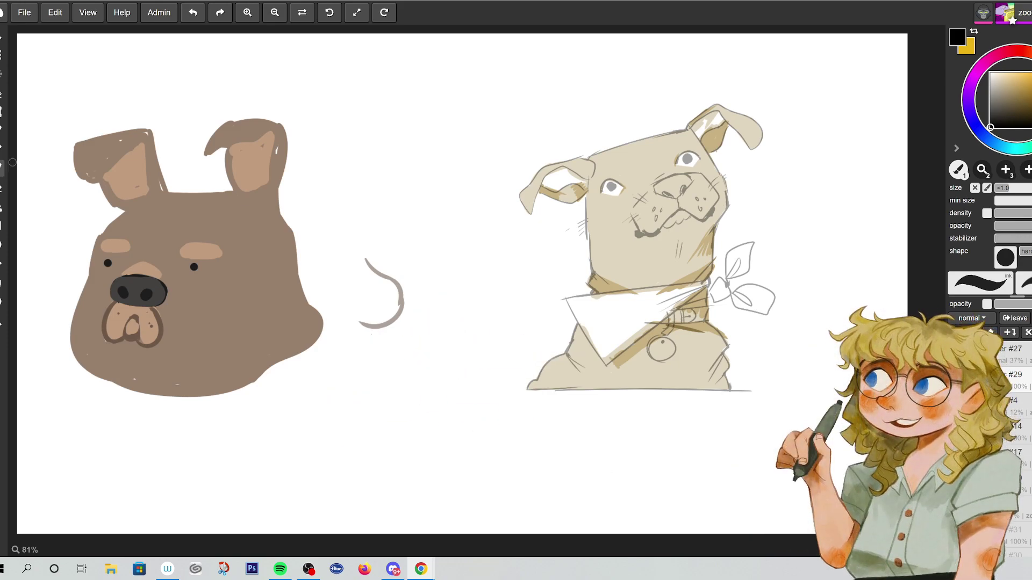
- Doodle a quick black face below the dogs with two eyes, pupils and a toothy mouth
mouse_move(476, 408)
mouse_down()
mouse_move(438, 428)
mouse_move(468, 458)
mouse_up()
drag(529, 413, 533, 461)
drag(515, 439, 516, 438)
mouse_move(479, 408)
mouse_down()
mouse_move(489, 451)
mouse_move(466, 466)
mouse_move(511, 481)
mouse_move(489, 487)
mouse_up()
drag(495, 478, 499, 485)
drag(526, 414, 551, 416)
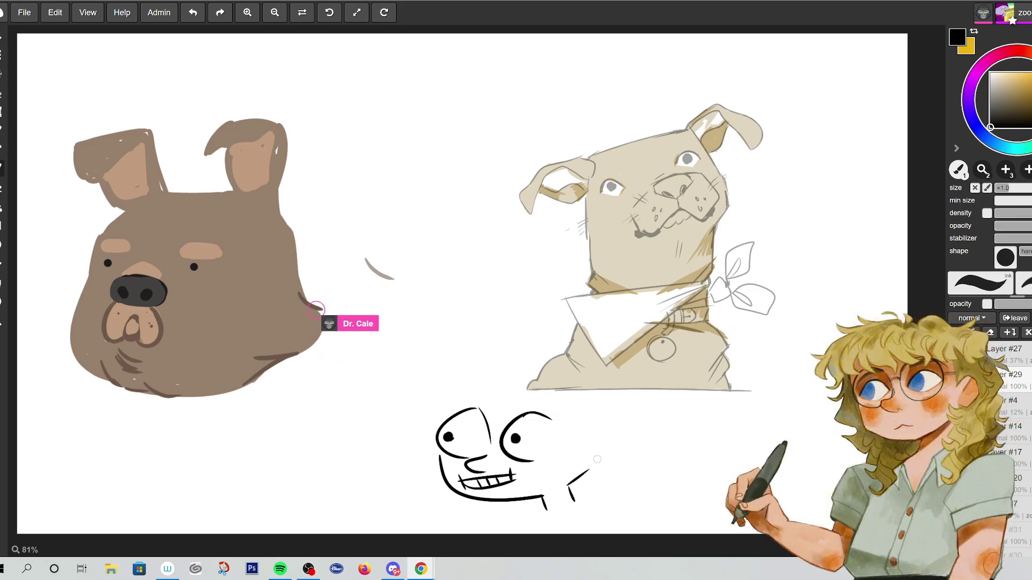
- Erase the black doodle face and eyedrop the tan colour from the right dog for painting
mouse_move(529, 496)
mouse_down()
mouse_move(539, 505)
mouse_move(581, 477)
mouse_up()
mouse_move(487, 458)
mouse_down()
mouse_move(456, 426)
mouse_move(485, 396)
mouse_move(526, 434)
mouse_move(503, 461)
mouse_move(487, 427)
mouse_up()
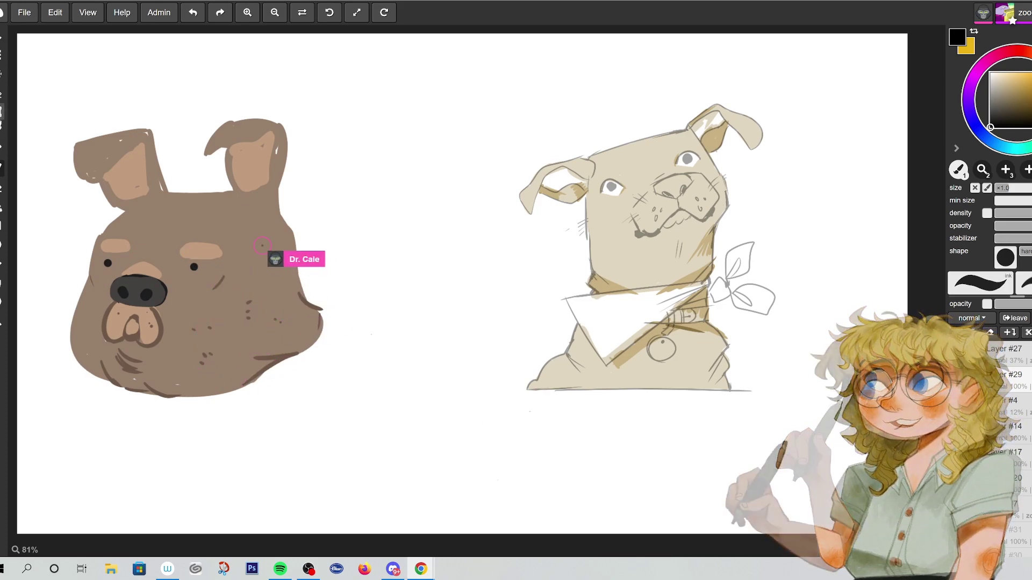
click(7, 131)
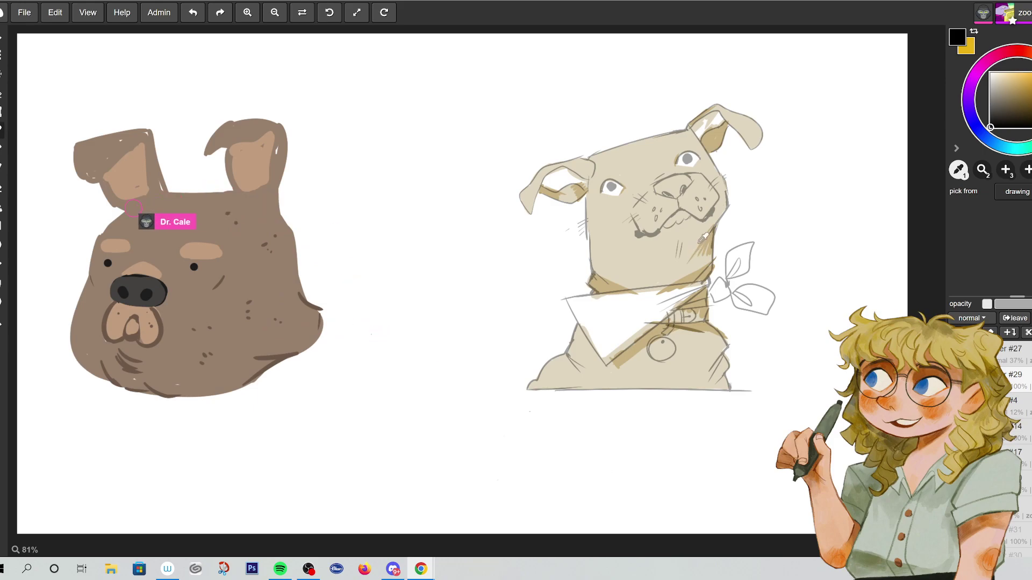
click(603, 285)
click(6, 163)
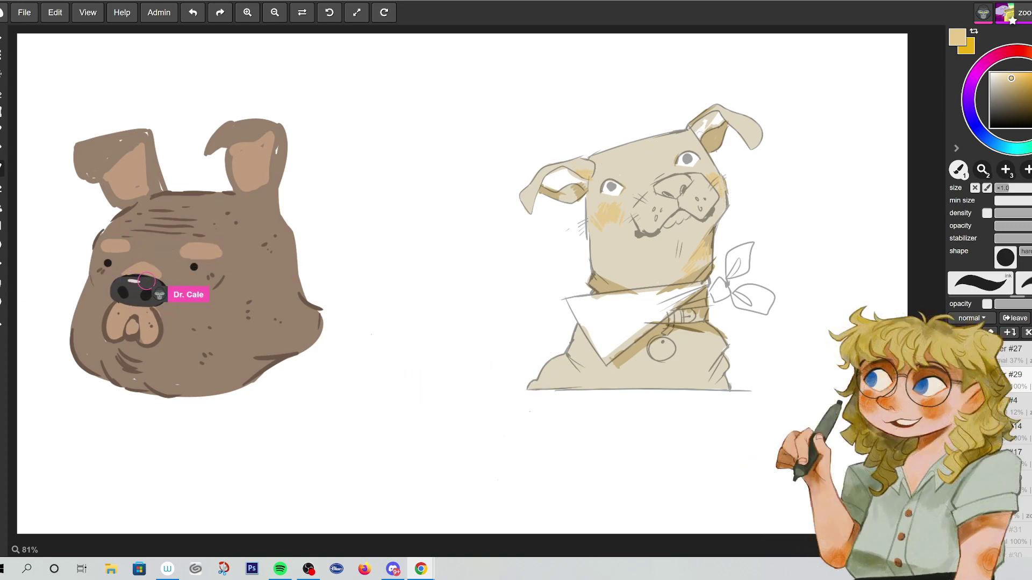
- Shade the right dog's left ear in light orange
drag(574, 165, 591, 175)
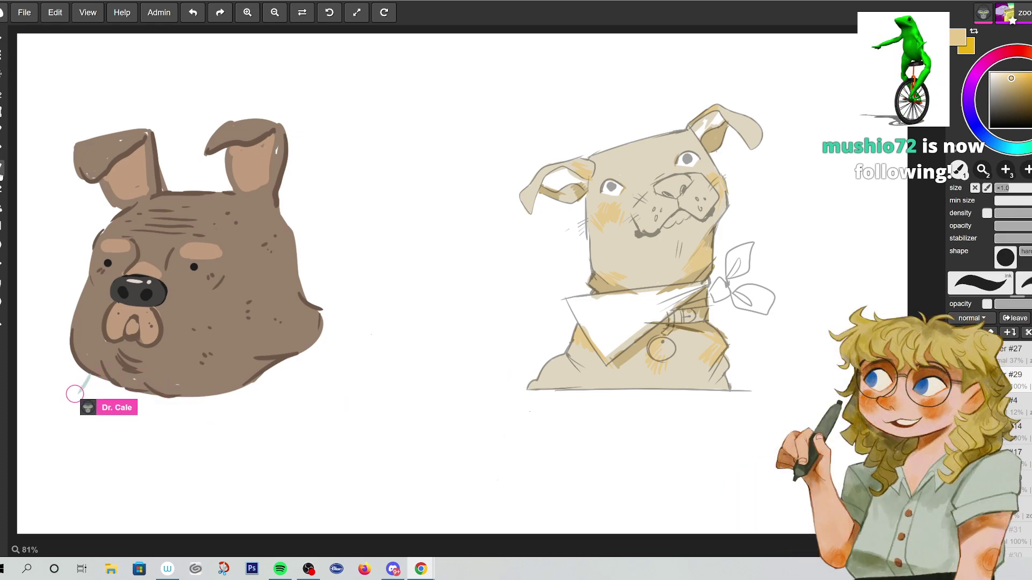
- Doodle a small tan face with an eye dot between the dogs, then erase it
mouse_move(460, 319)
mouse_down()
mouse_move(455, 353)
mouse_move(428, 364)
mouse_move(428, 378)
mouse_move(451, 370)
mouse_up()
click(458, 337)
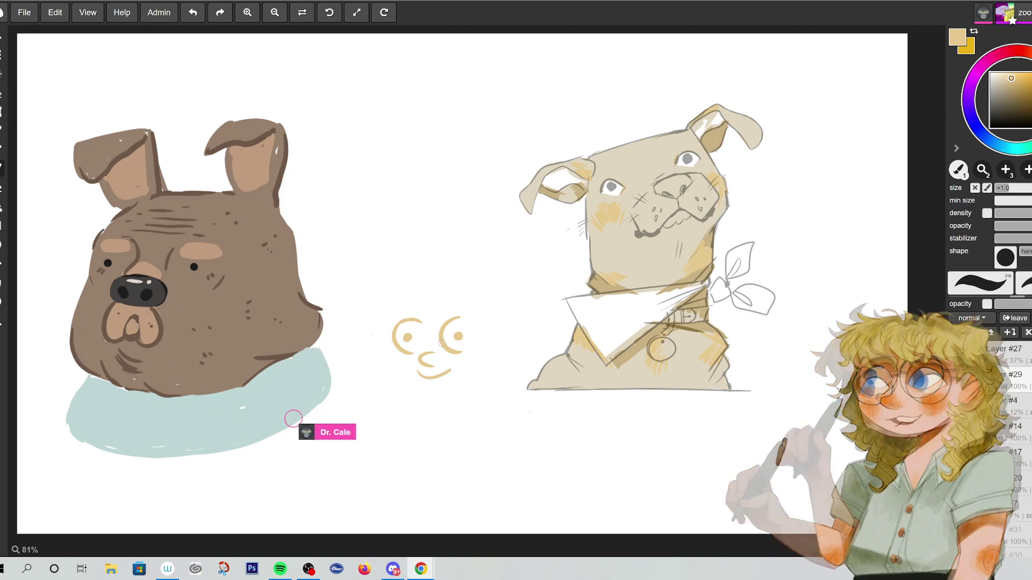
mouse_move(410, 319)
mouse_down()
mouse_move(426, 315)
mouse_move(380, 362)
mouse_move(481, 316)
mouse_move(427, 385)
mouse_up()
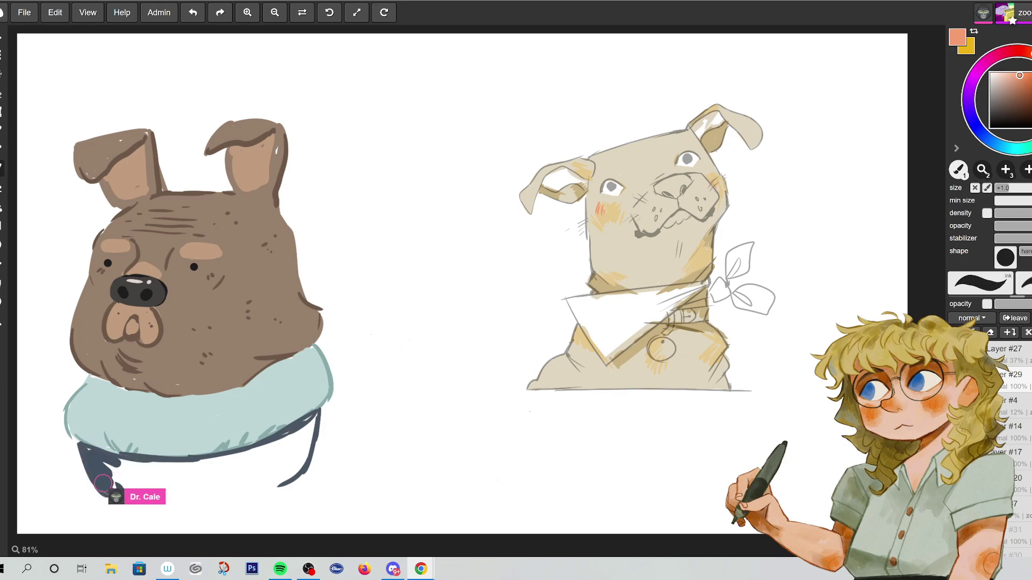
- Sample tan from the right dog with the eyedropper and darken it to grey-brown
key(i)
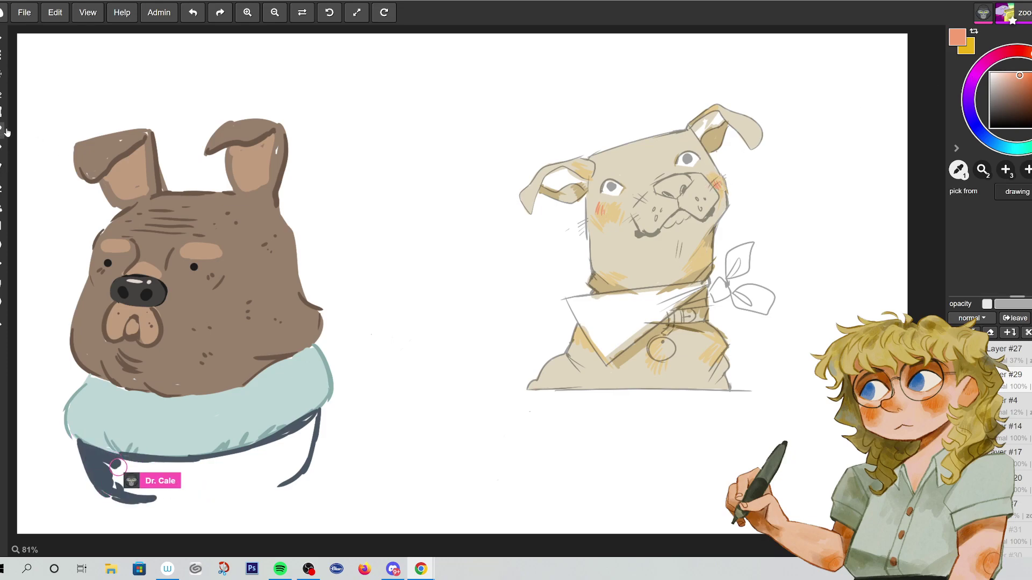
click(658, 161)
click(2, 167)
drag(1014, 84, 1009, 87)
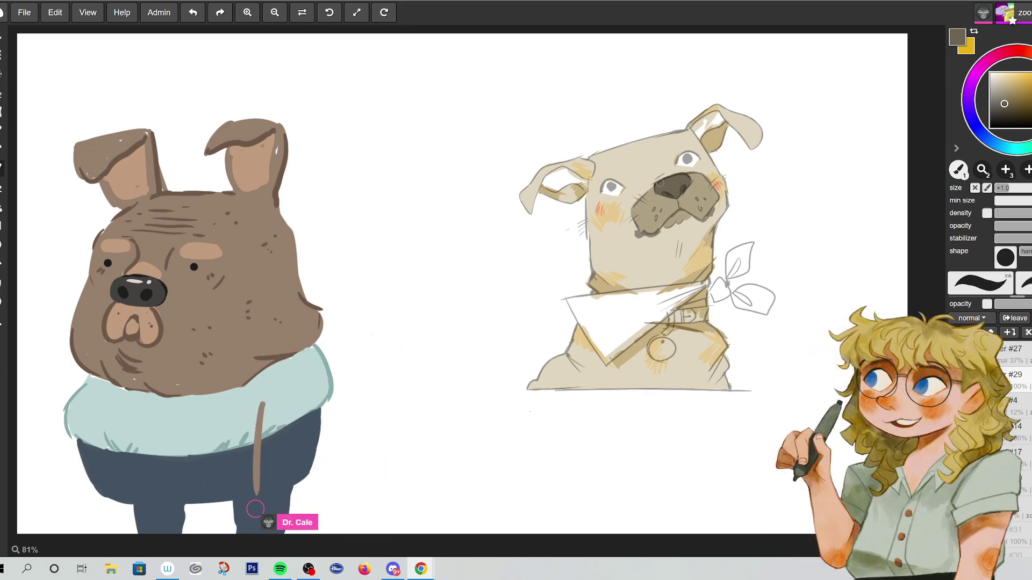
- Pick an orange-red paint colour in the colour wheel
click(1014, 51)
drag(1019, 87, 1027, 77)
click(1029, 53)
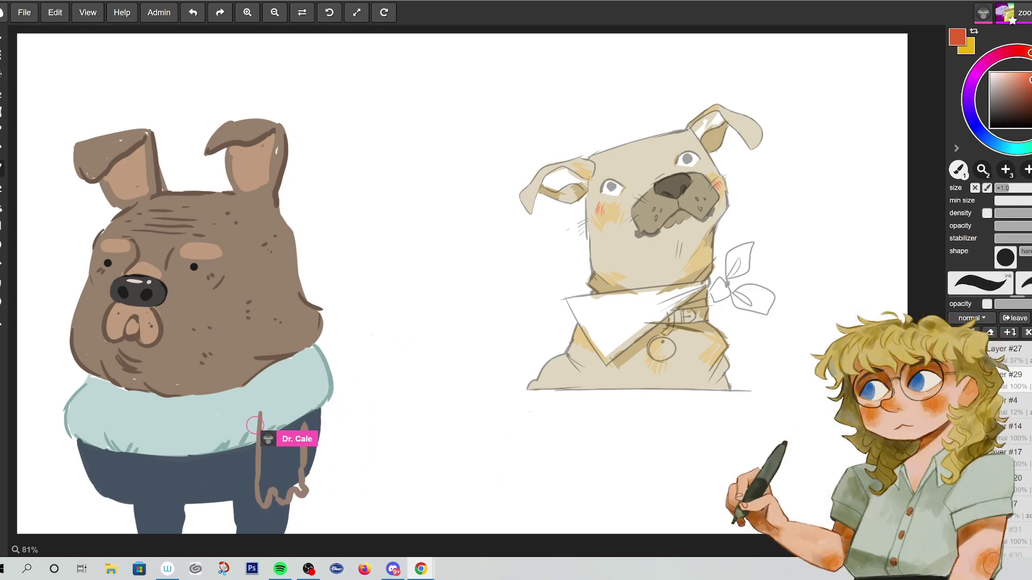
- Outline and fill the bandana's top and left edges, and paint the knot's upper tie
mouse_move(594, 297)
mouse_down()
mouse_move(709, 282)
mouse_move(612, 359)
mouse_up()
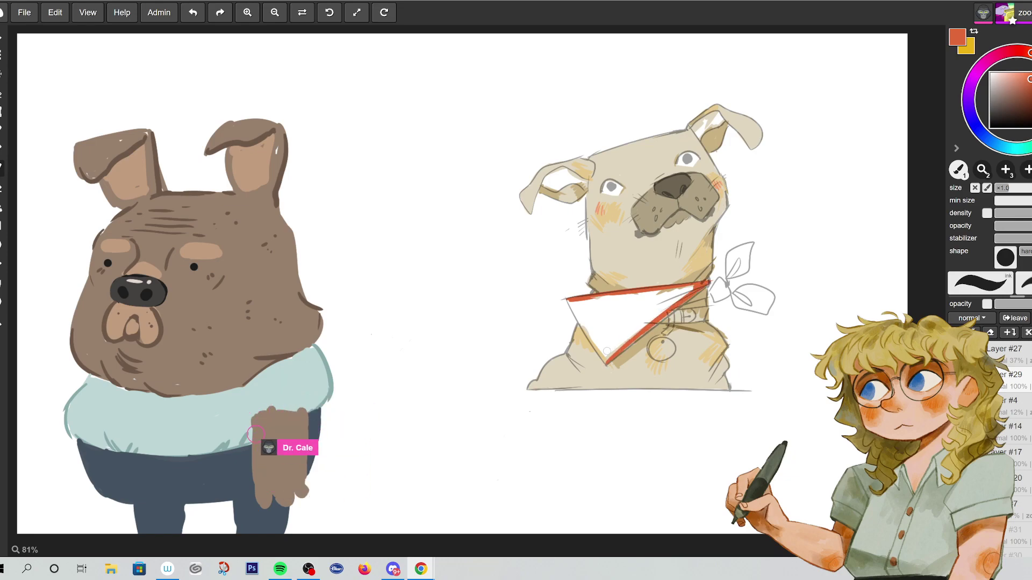
drag(568, 301, 606, 363)
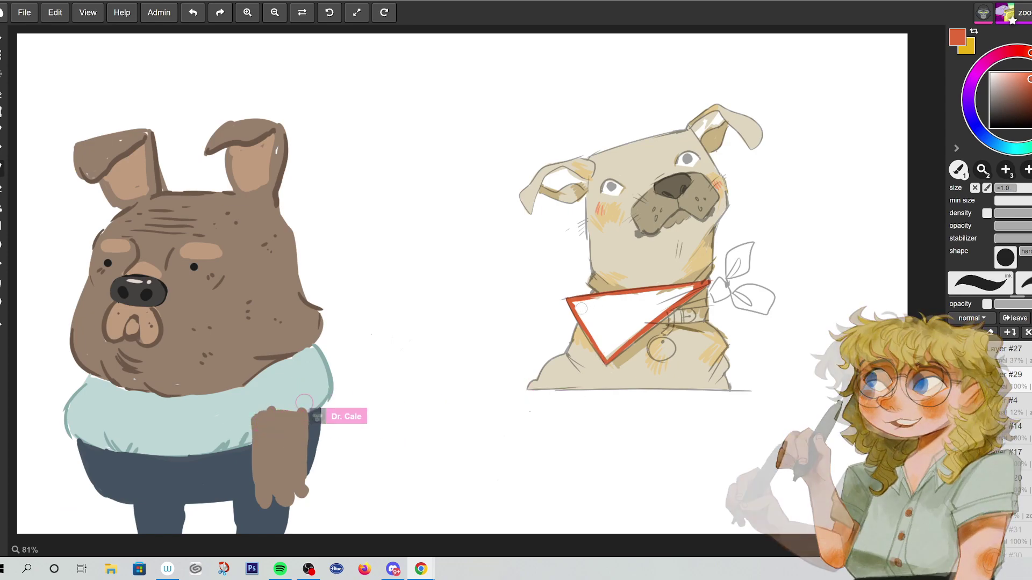
mouse_move(582, 301)
mouse_down()
mouse_move(648, 316)
mouse_move(689, 292)
mouse_move(633, 335)
mouse_move(666, 299)
mouse_move(585, 314)
mouse_move(589, 323)
mouse_move(592, 308)
mouse_move(605, 348)
mouse_move(619, 342)
mouse_move(625, 318)
mouse_move(599, 338)
mouse_up()
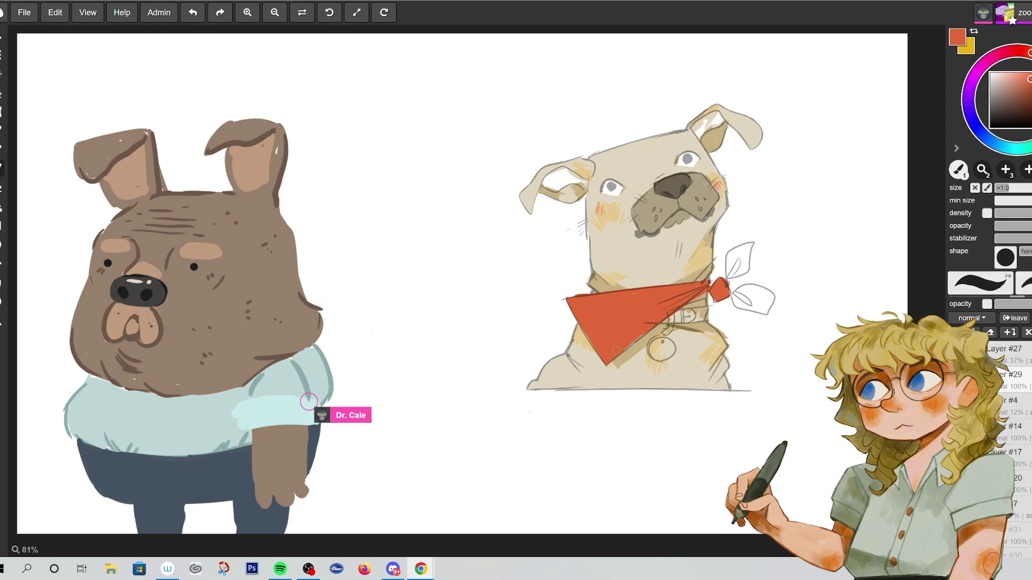
mouse_move(731, 251)
mouse_down()
mouse_move(751, 243)
mouse_move(733, 262)
mouse_move(742, 267)
mouse_move(744, 251)
mouse_move(733, 256)
mouse_move(742, 289)
mouse_move(770, 293)
mouse_move(738, 307)
mouse_move(739, 292)
mouse_move(763, 309)
mouse_move(769, 295)
mouse_move(760, 298)
mouse_up()
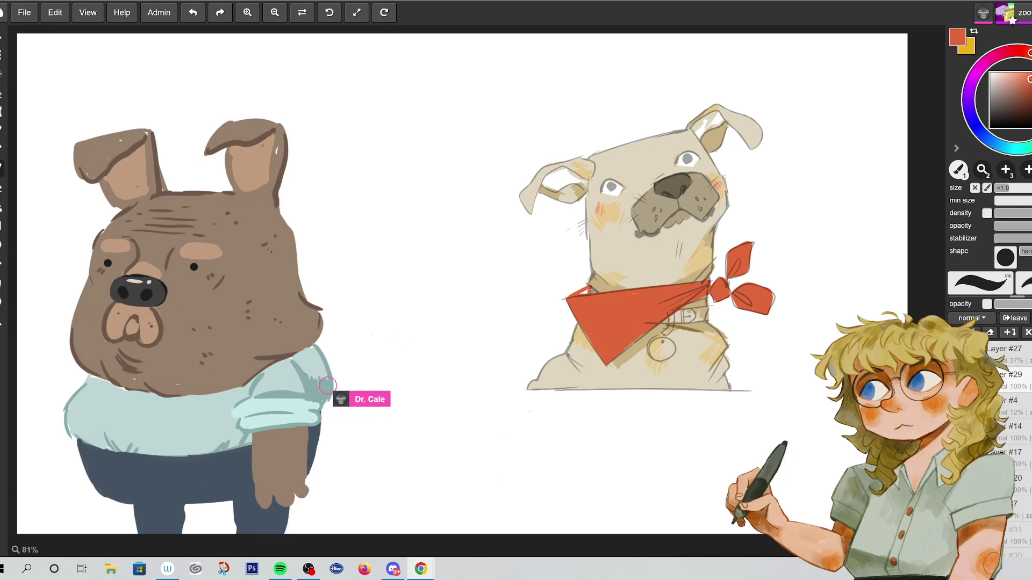
- Shade beside the right dog's eye in peach, then switch the colour to light orange
click(1025, 98)
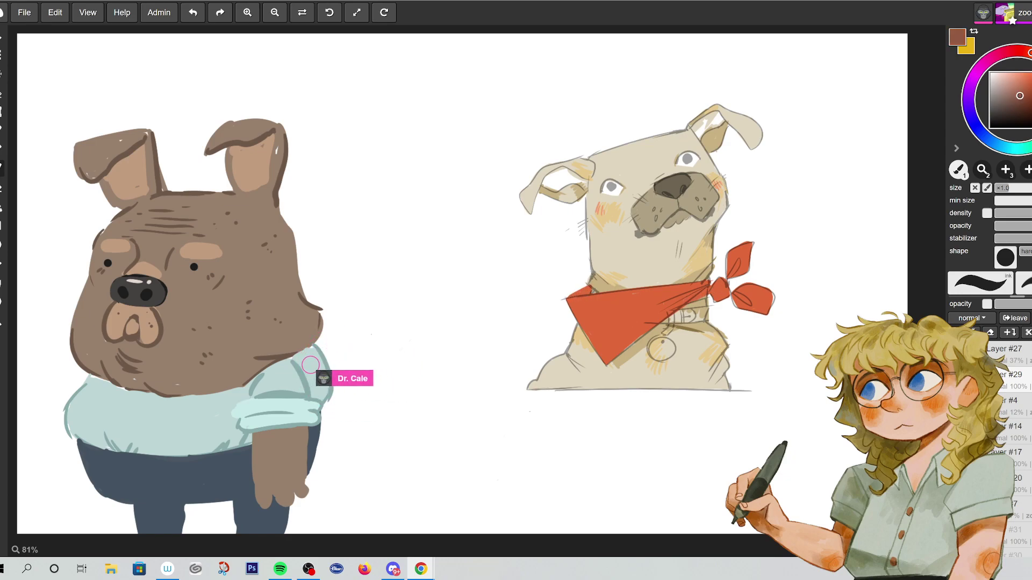
click(1022, 51)
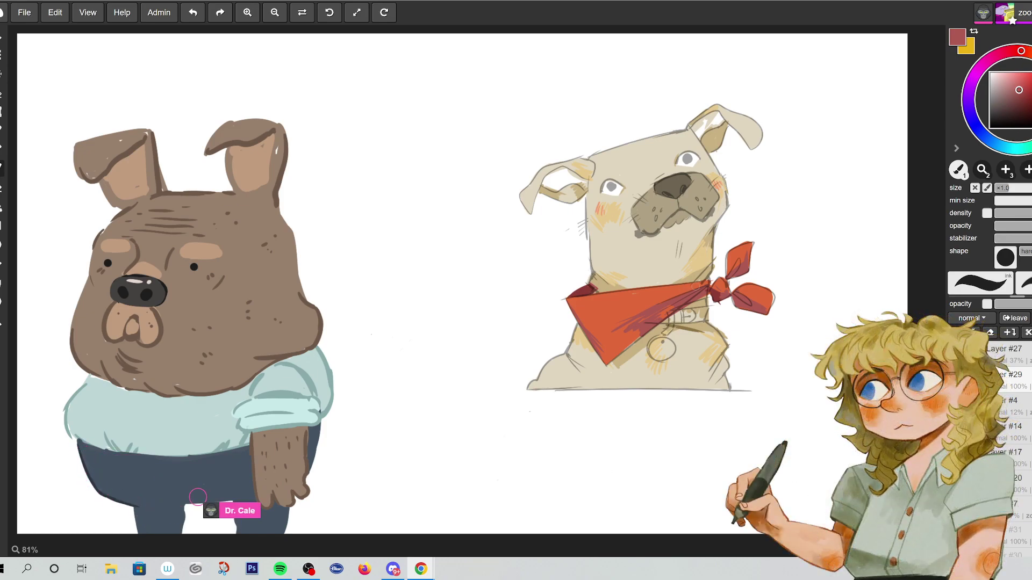
click(1008, 77)
click(1005, 72)
click(1031, 53)
drag(610, 182, 608, 191)
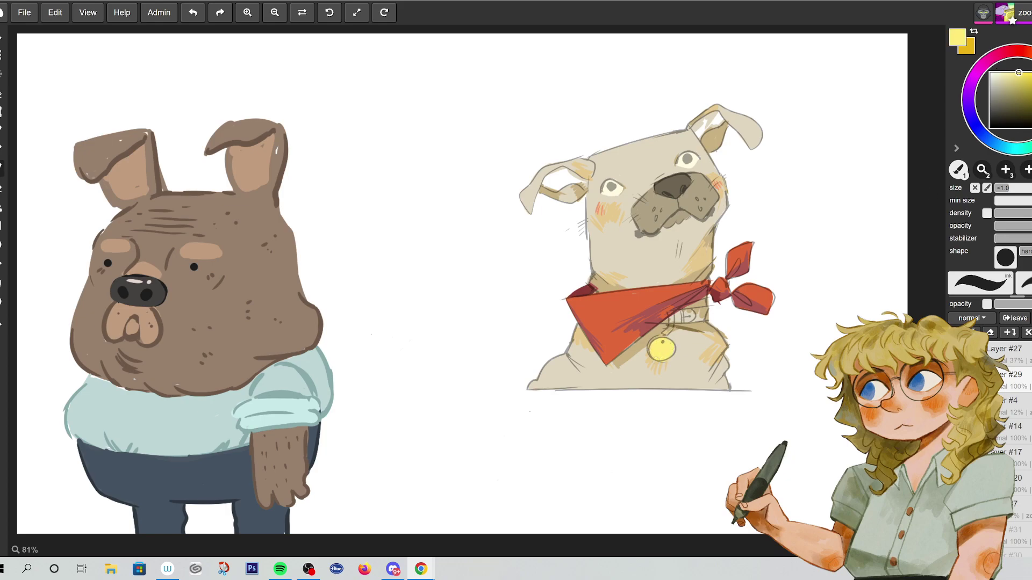
click(1031, 55)
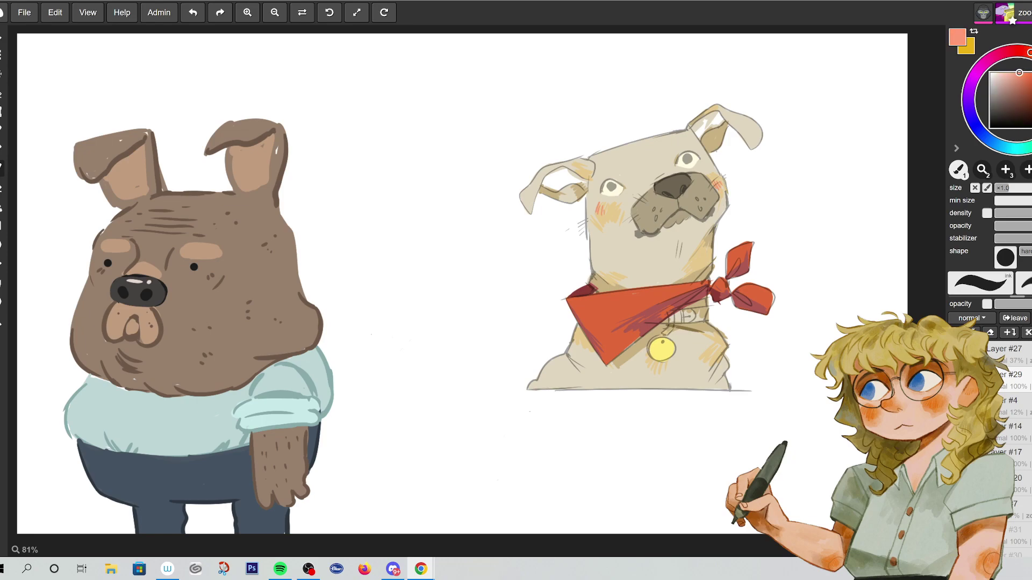
- Brush pink inner-ear colour into the tan dog's ear
drag(559, 172, 544, 183)
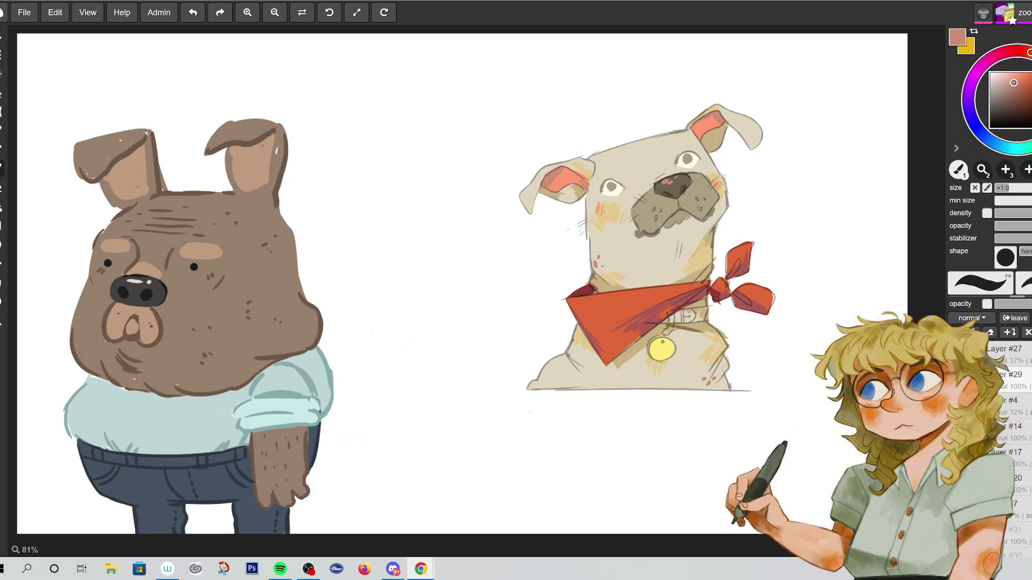
- Pick dark brown and fill both of the tan dog's pupils, then lighten the colour slightly
click(1014, 99)
click(1018, 51)
click(999, 108)
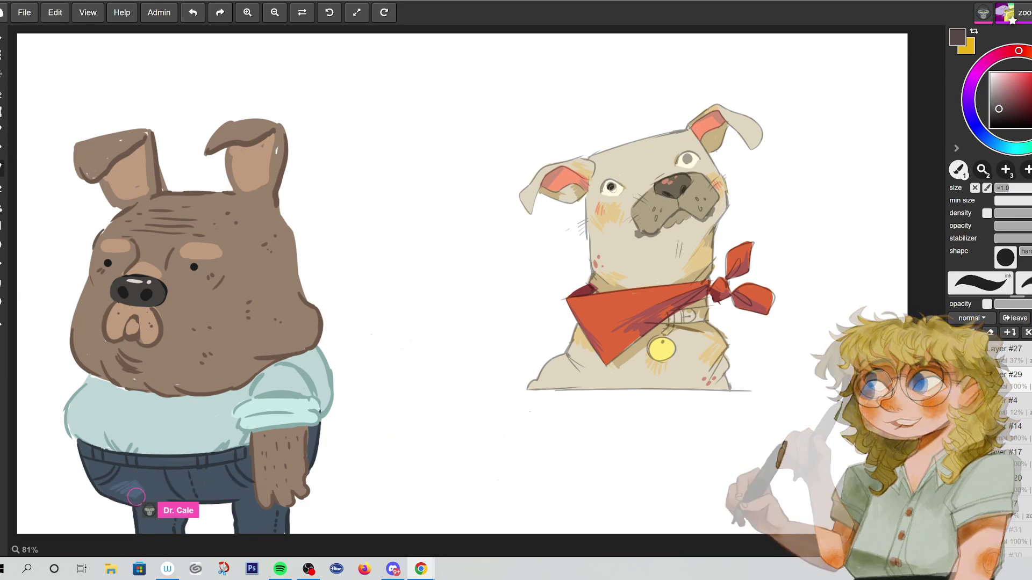
drag(610, 186, 613, 185)
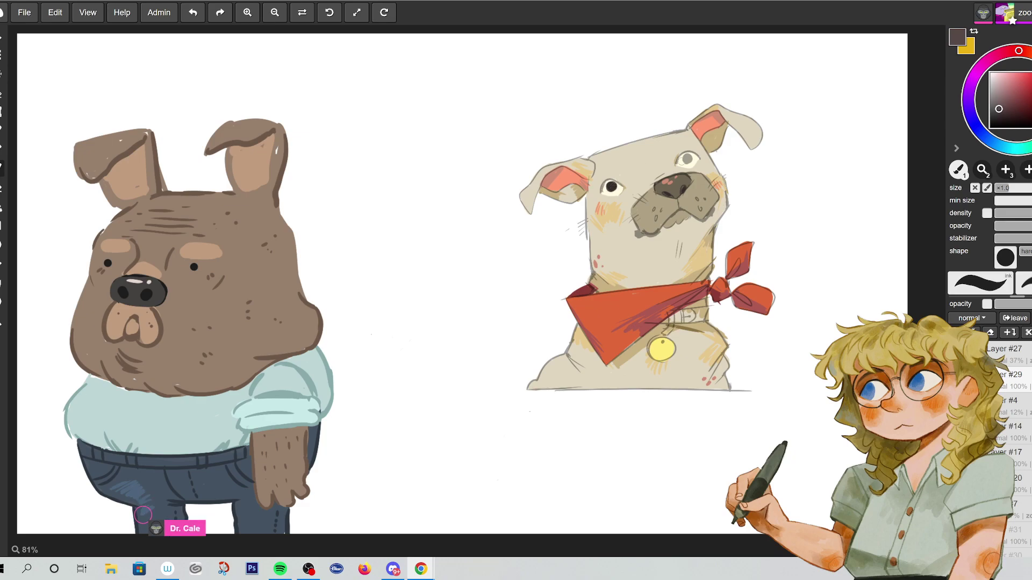
drag(685, 157, 688, 160)
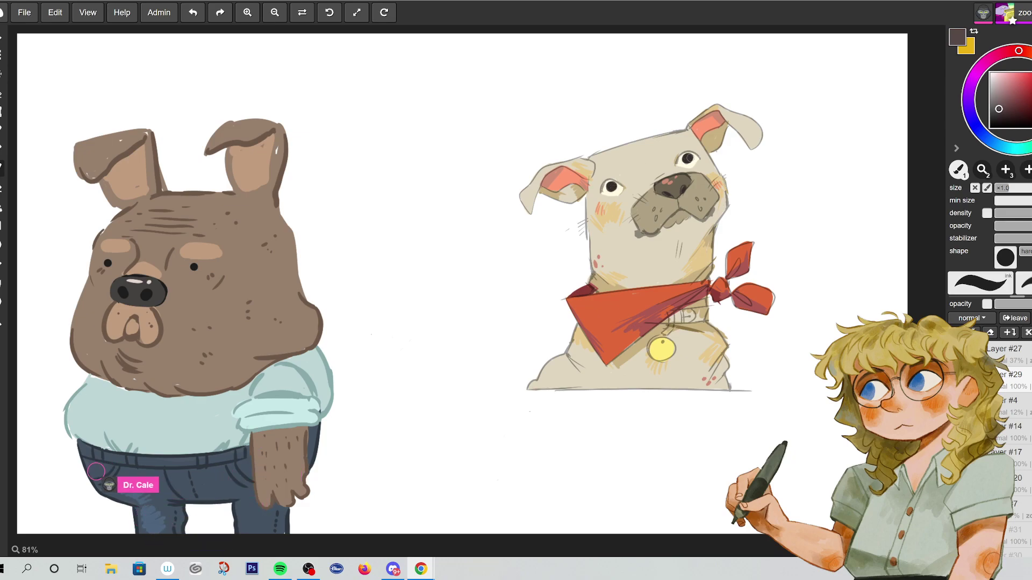
drag(1003, 111, 1007, 101)
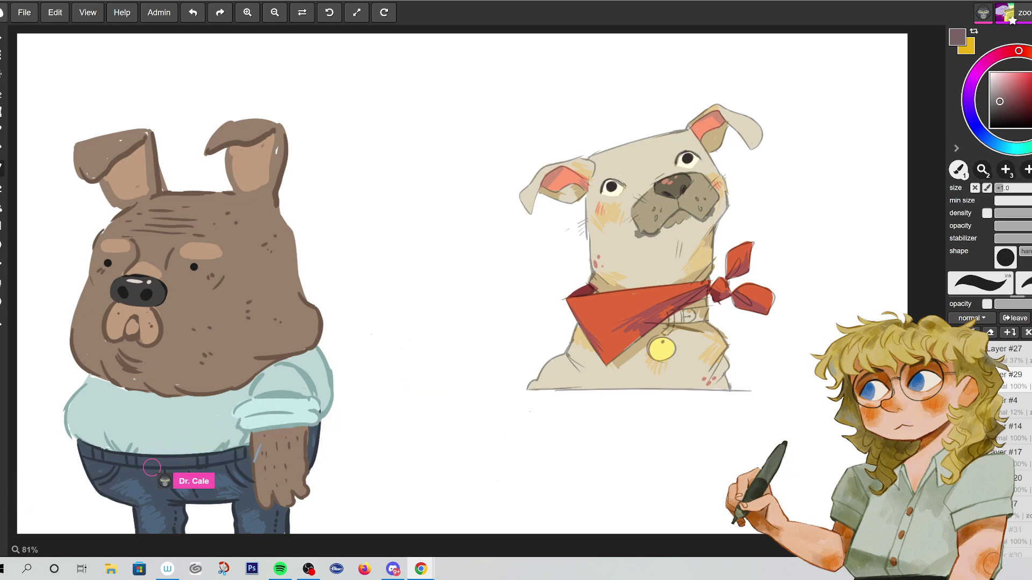
- Fade the tan dog's sketch layer to 16% opacity and mix a dark brown brush colour
click(999, 112)
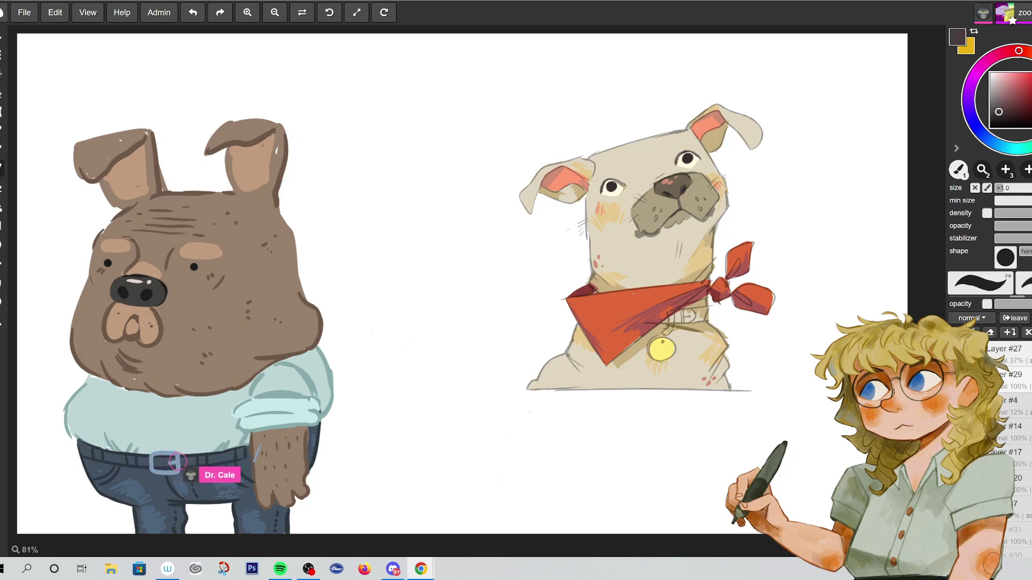
click(1007, 304)
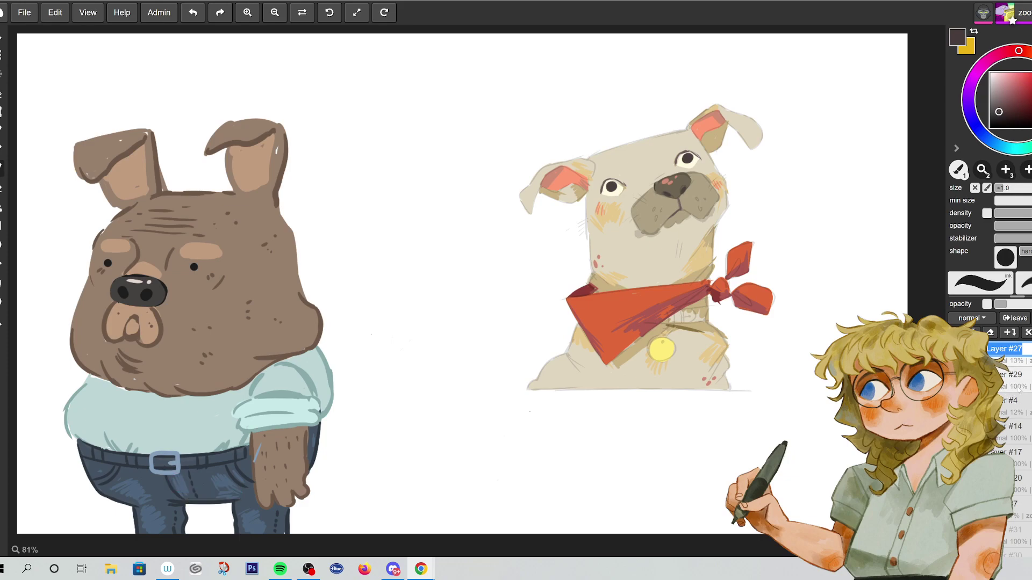
key(Tab)
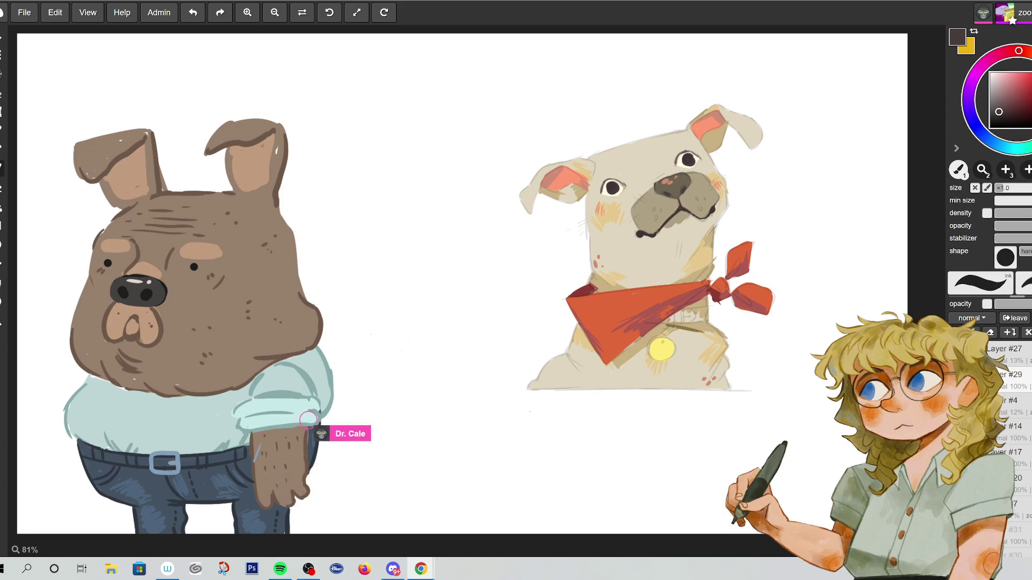
alt+click(684, 210)
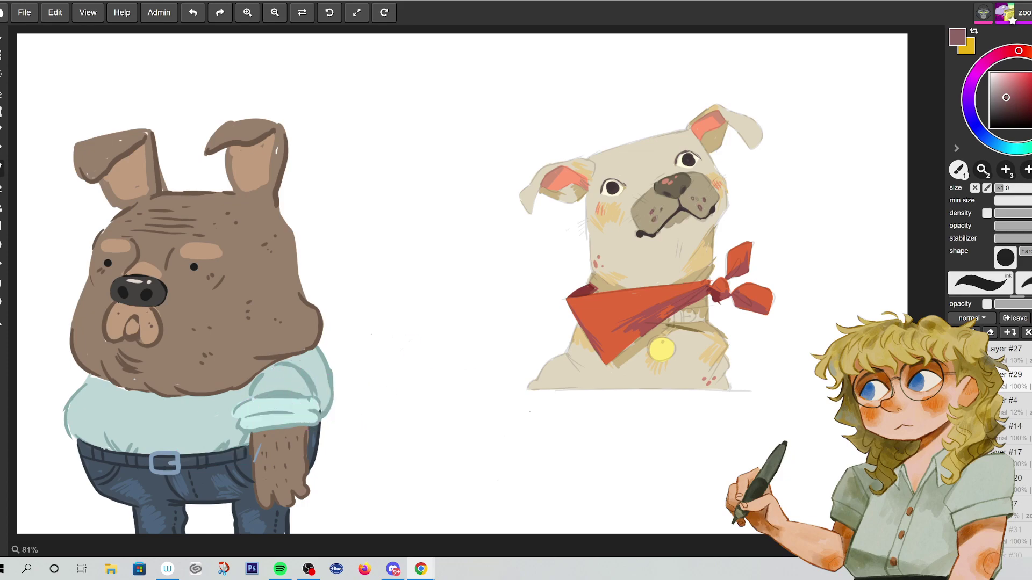
click(1027, 51)
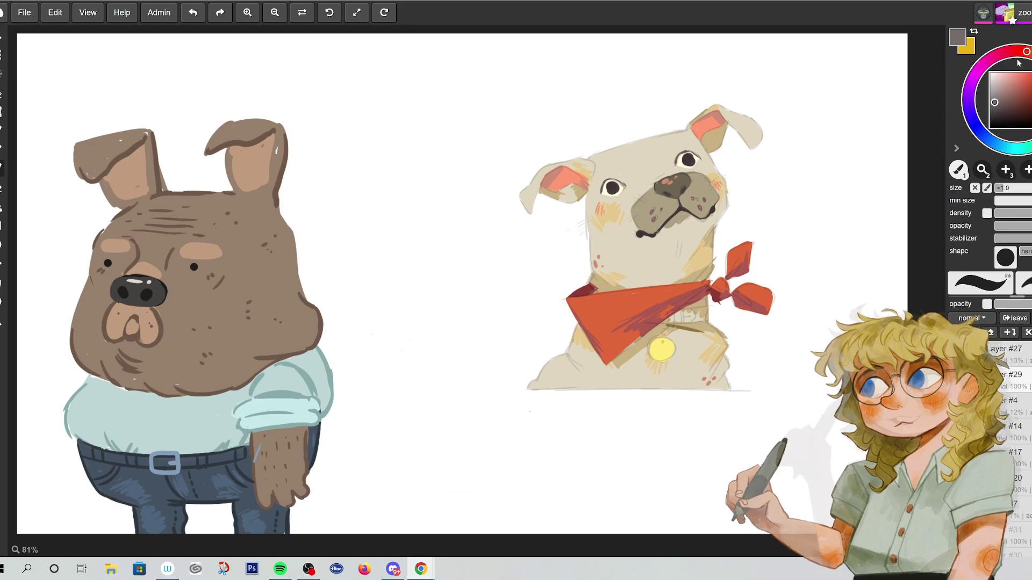
click(1004, 107)
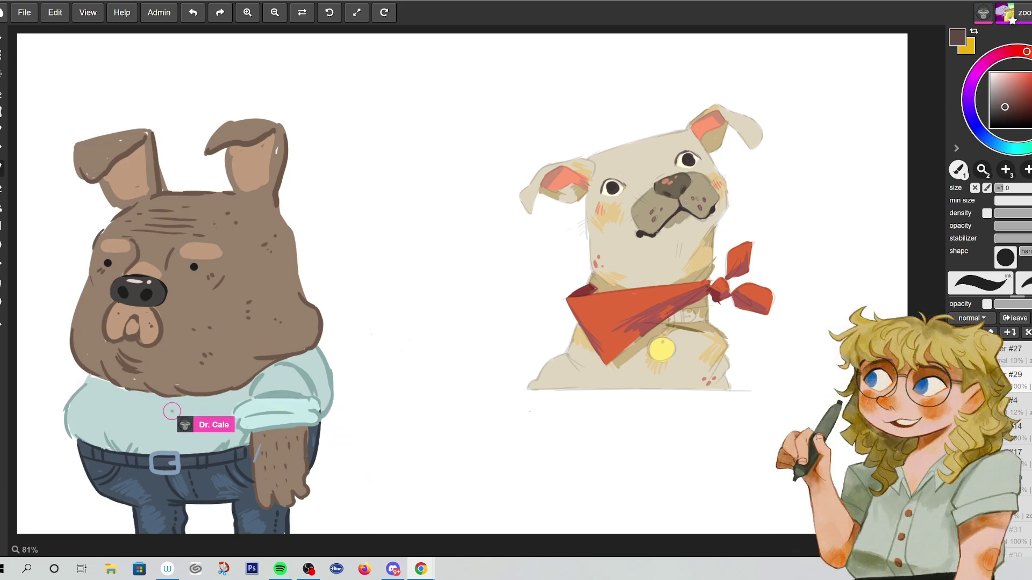
- Outline a chest pocket on the bulldog's shirt, then pick a lighter orange-brown colour
drag(209, 439, 213, 409)
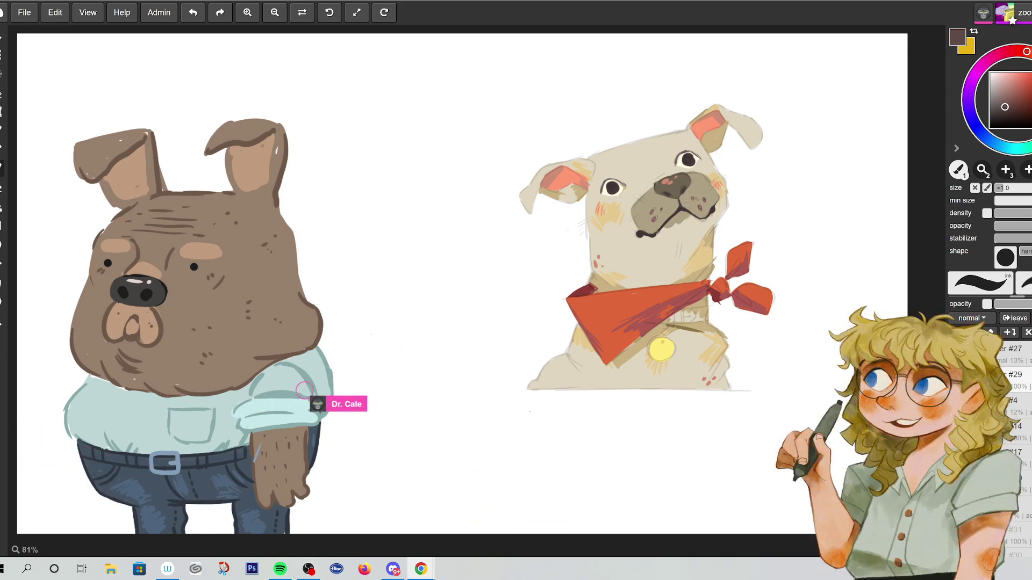
click(1003, 92)
click(1030, 54)
click(1007, 102)
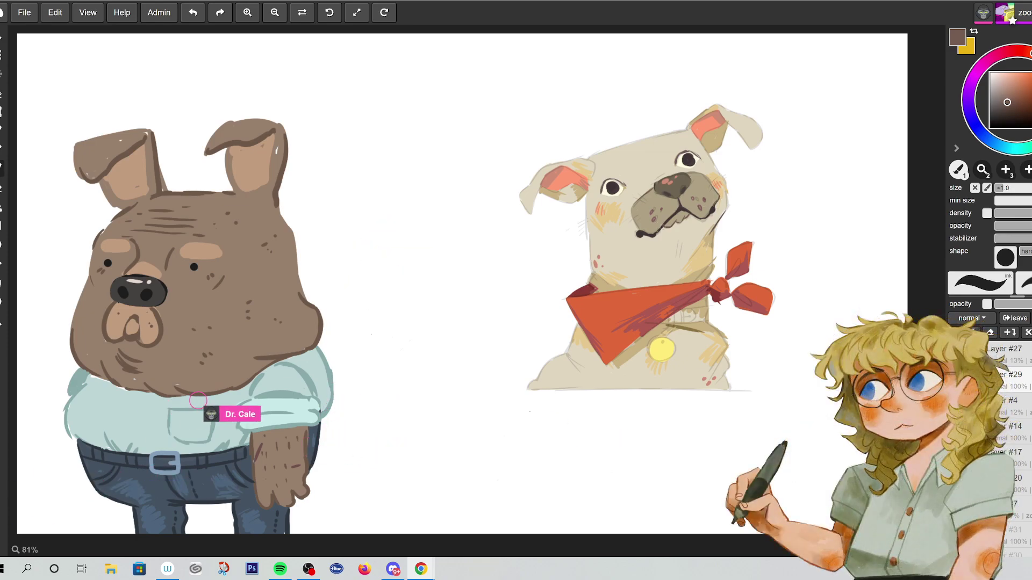
drag(1007, 102, 1000, 92)
click(1031, 56)
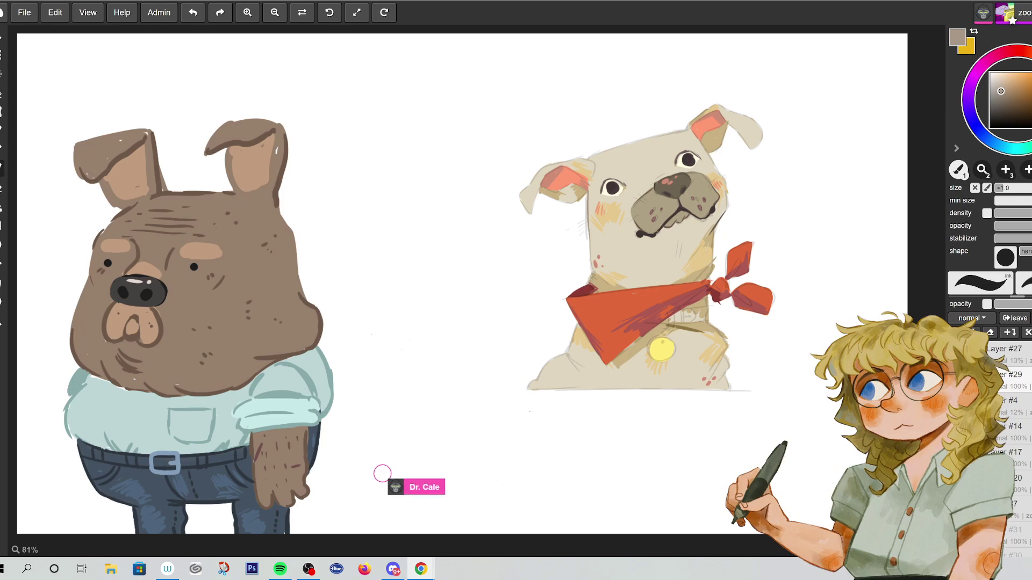
- Shift the bulldog right and draw a brown arm stroke from its left shoulder
key(ctrl+z)
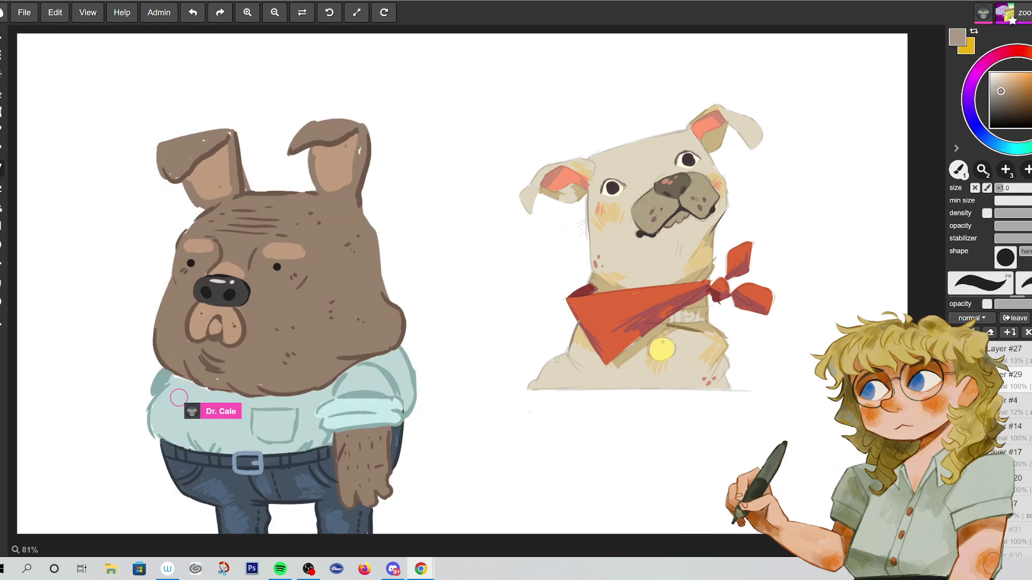
drag(153, 396, 114, 414)
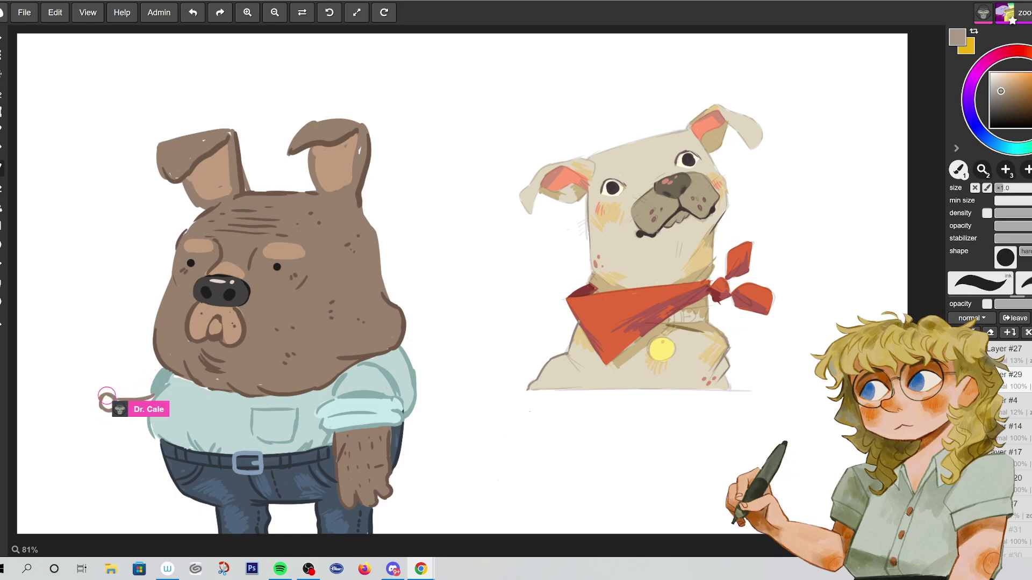
- Undo the stray stroke, hide the tan dog's sketch lines, and outline its ear in dark brown
key(ctrl+z)
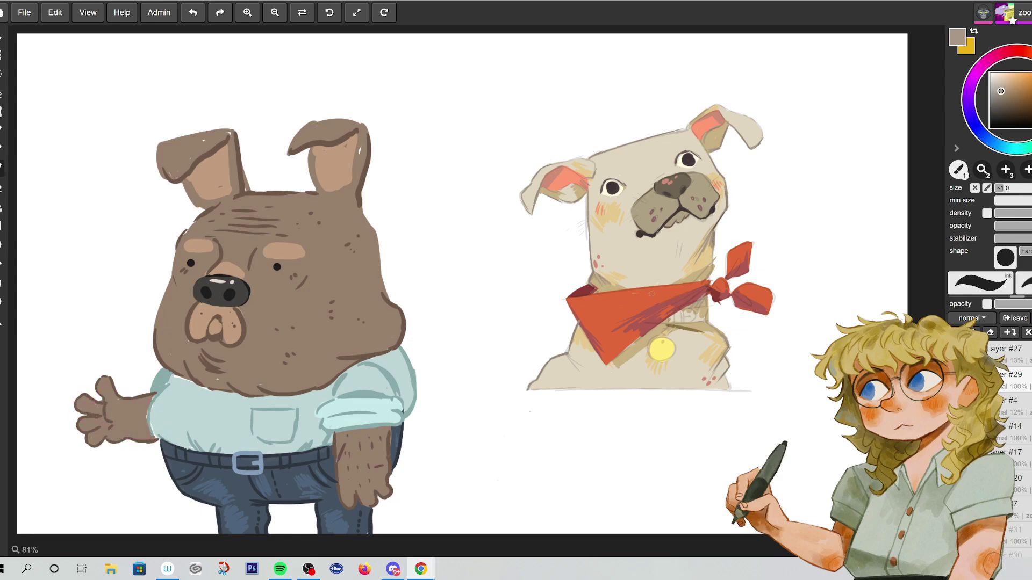
click(1028, 353)
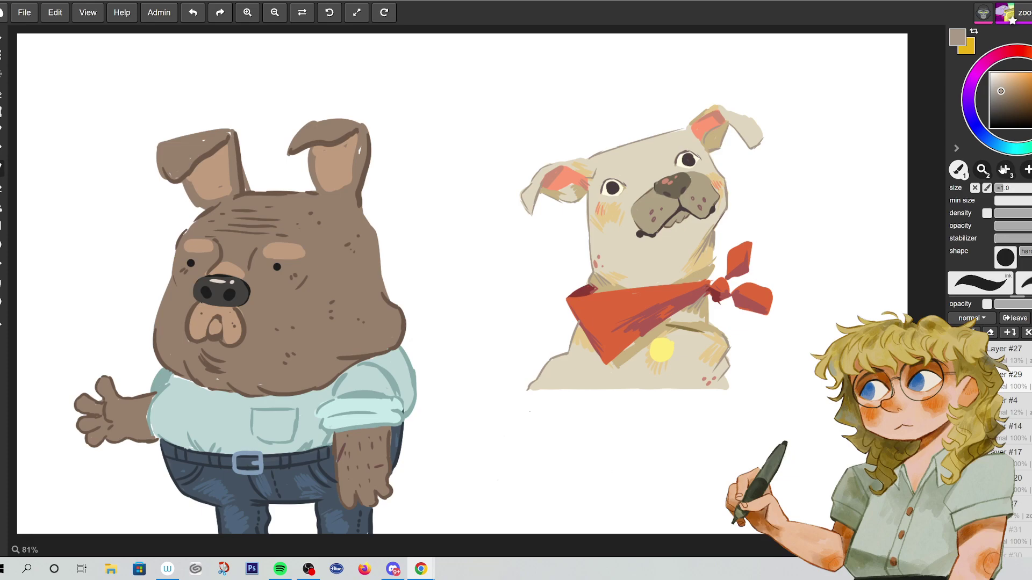
drag(1013, 86, 1009, 104)
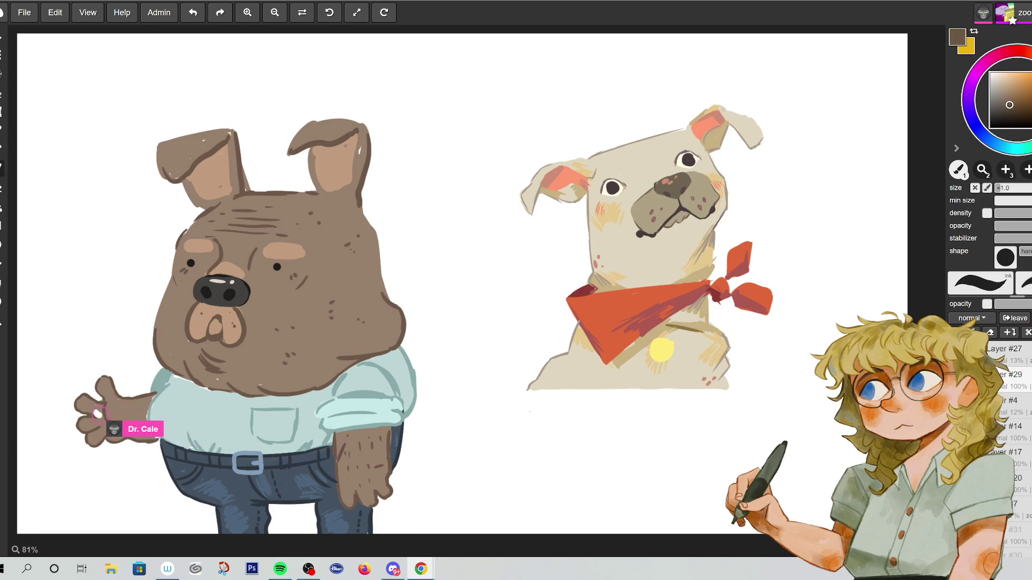
drag(718, 105, 701, 113)
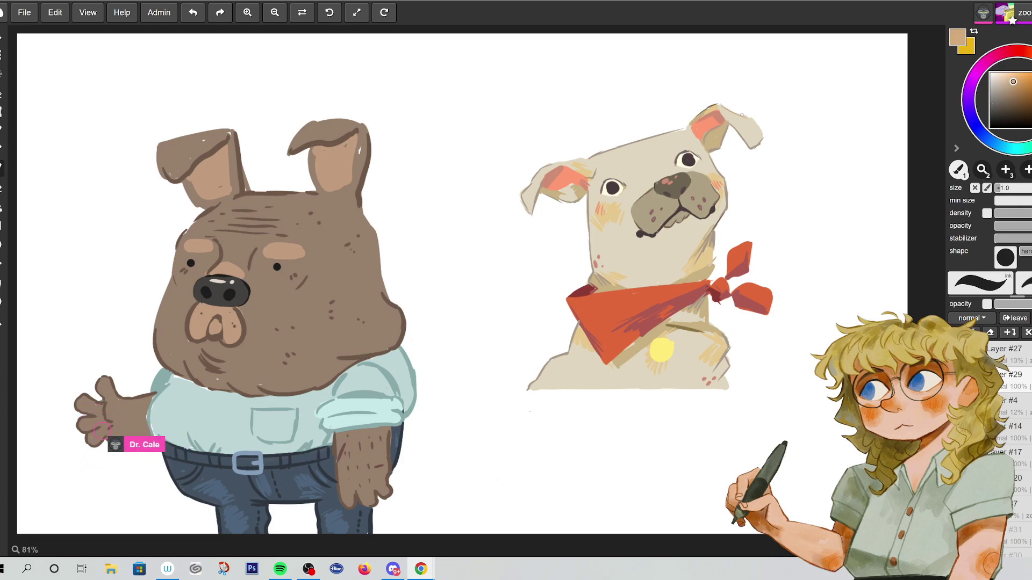
drag(760, 129, 765, 140)
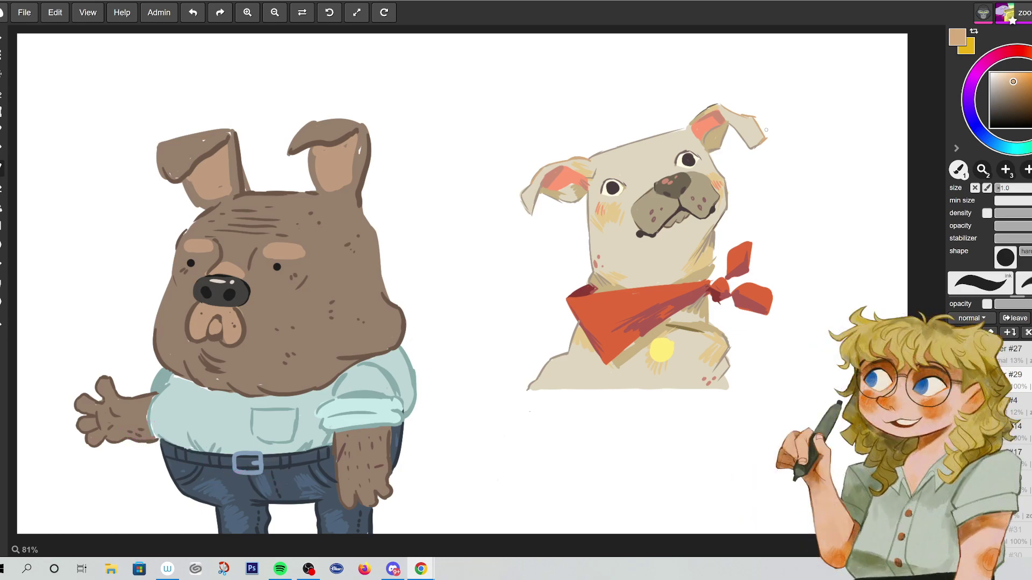
- Switch to black and hand-letter "That's my purse!" to the right of the tan dog's head
click(990, 127)
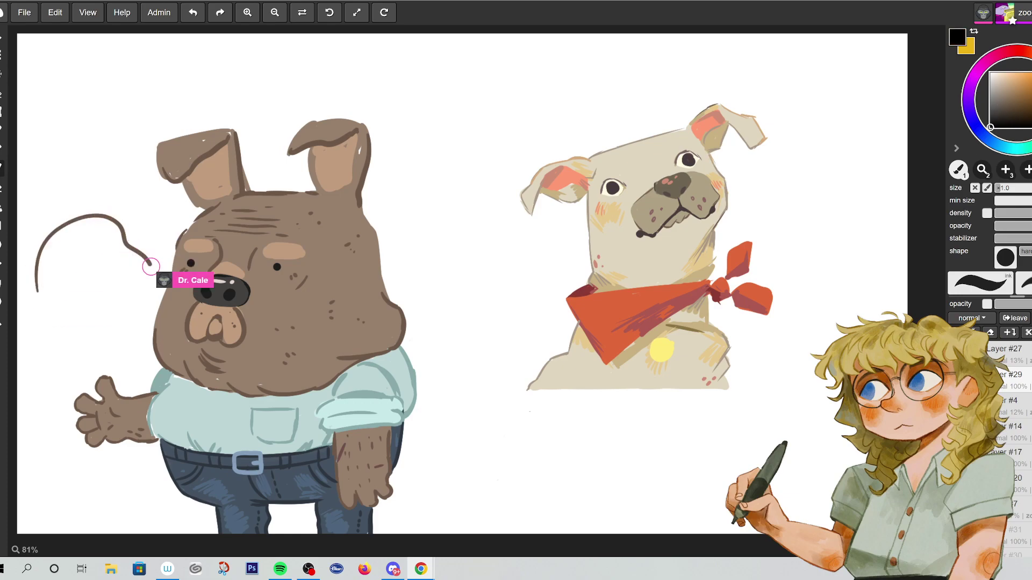
mouse_move(150, 266)
mouse_down()
mouse_move(102, 326)
mouse_move(52, 322)
mouse_up()
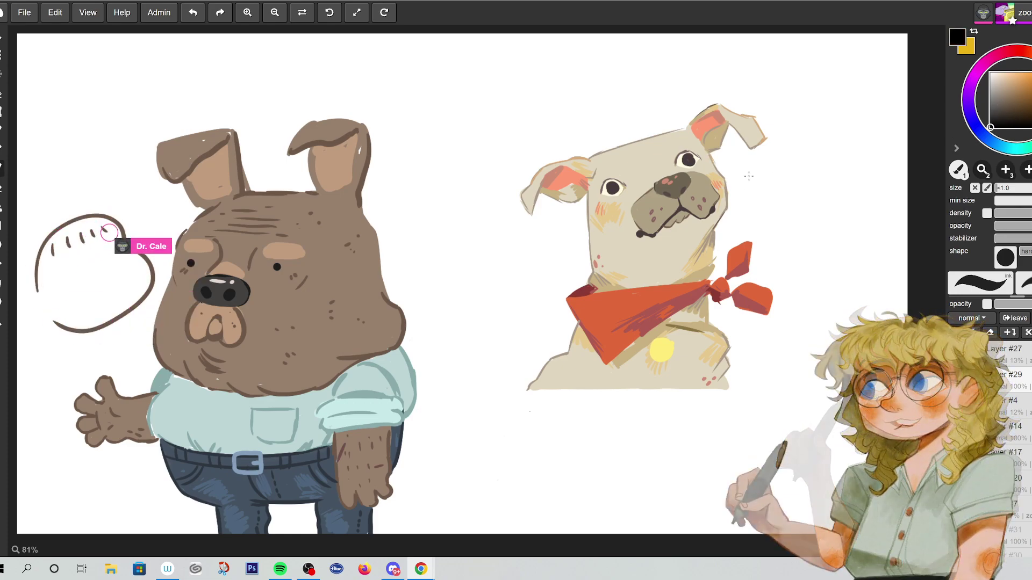
mouse_move(751, 169)
mouse_down()
mouse_move(752, 181)
mouse_move(759, 171)
mouse_up()
mouse_move(758, 167)
mouse_down()
mouse_move(764, 181)
mouse_move(789, 172)
mouse_up()
mouse_move(793, 170)
mouse_down()
mouse_move(787, 178)
mouse_move(826, 187)
mouse_up()
drag(756, 194, 763, 198)
drag(766, 191, 784, 199)
mouse_move(793, 194)
mouse_down()
mouse_move(812, 185)
mouse_move(771, 230)
mouse_up()
- Write "I don't know you!!!!" below it to finish the line
drag(764, 219, 809, 224)
drag(814, 221, 827, 226)
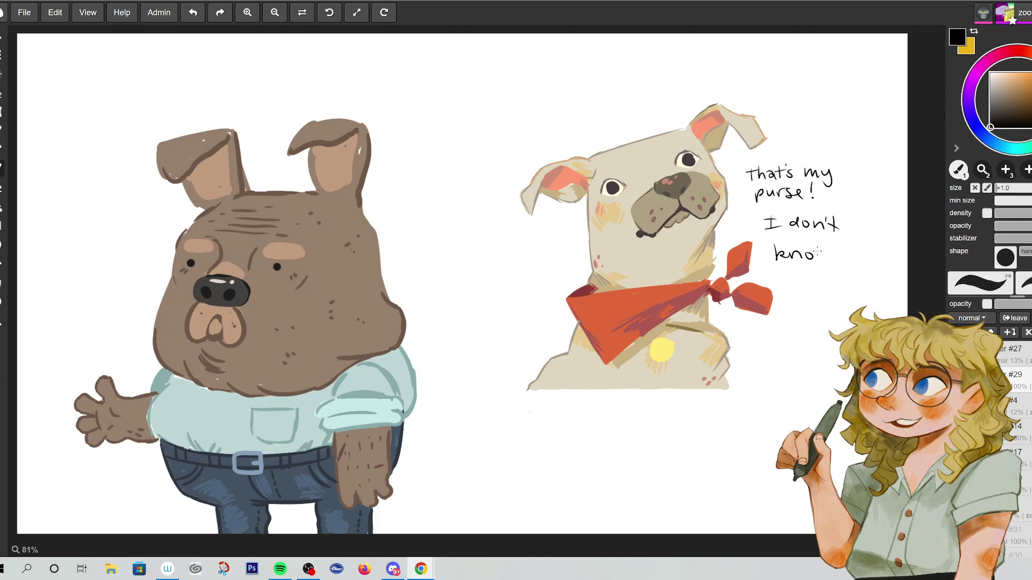
drag(789, 268, 801, 274)
mouse_move(804, 269)
mouse_down()
mouse_move(793, 293)
mouse_move(854, 272)
mouse_up()
click(847, 280)
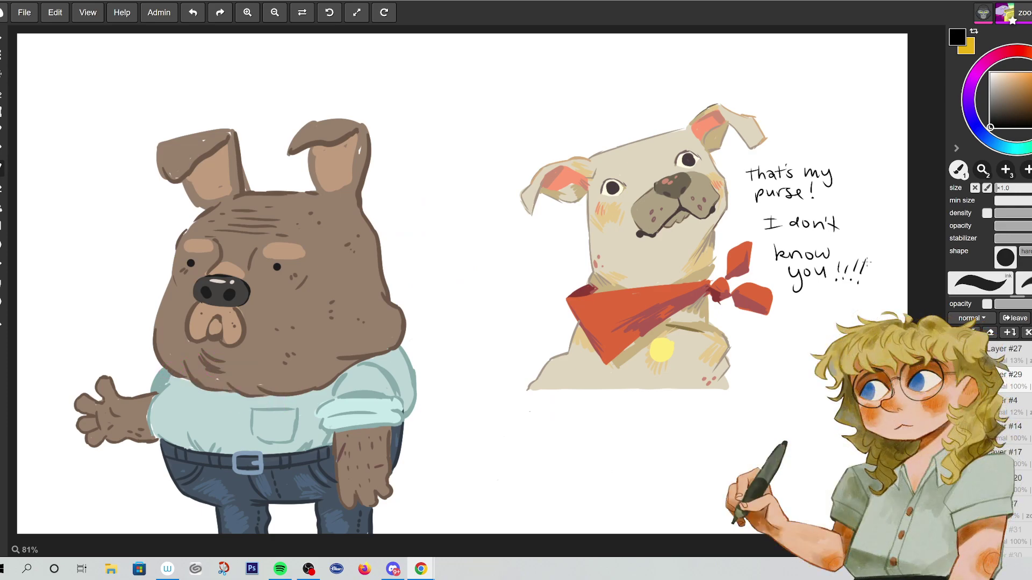
- Draw a black bubble outline around the lettering, with its tail aimed at the tan dog
drag(744, 196, 757, 243)
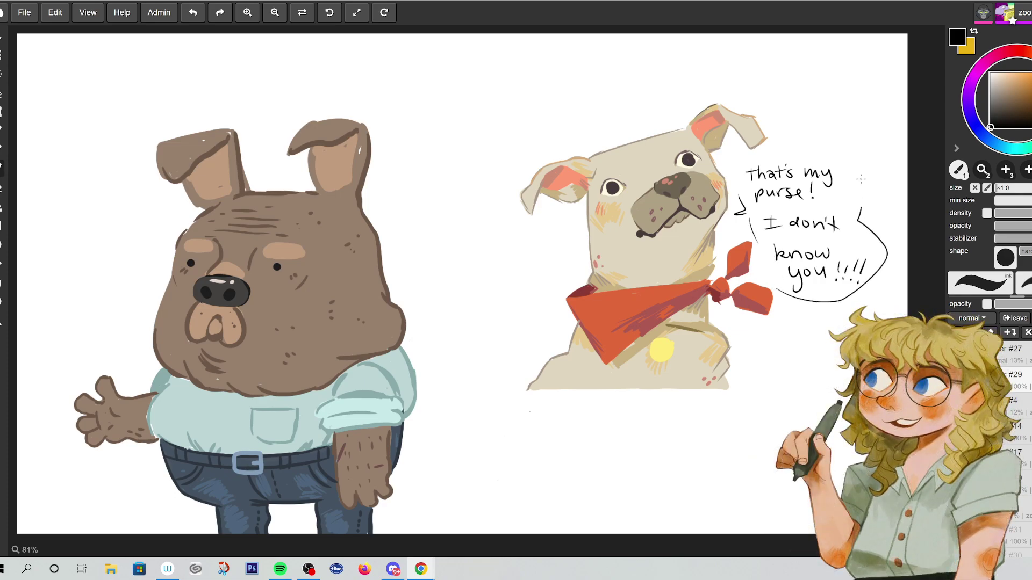
drag(754, 155, 732, 177)
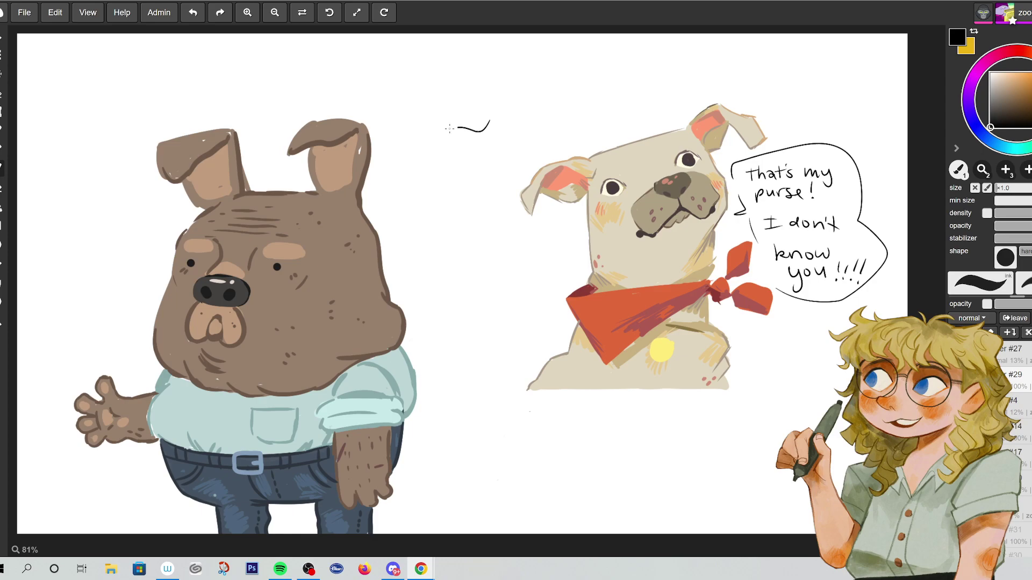
- Sketch a reaching arm and hand above the tan dog, with wrist lines, an arrow and hatch strokes
mouse_move(471, 170)
mouse_down()
mouse_move(498, 164)
mouse_move(502, 141)
mouse_move(521, 132)
mouse_move(488, 176)
mouse_up()
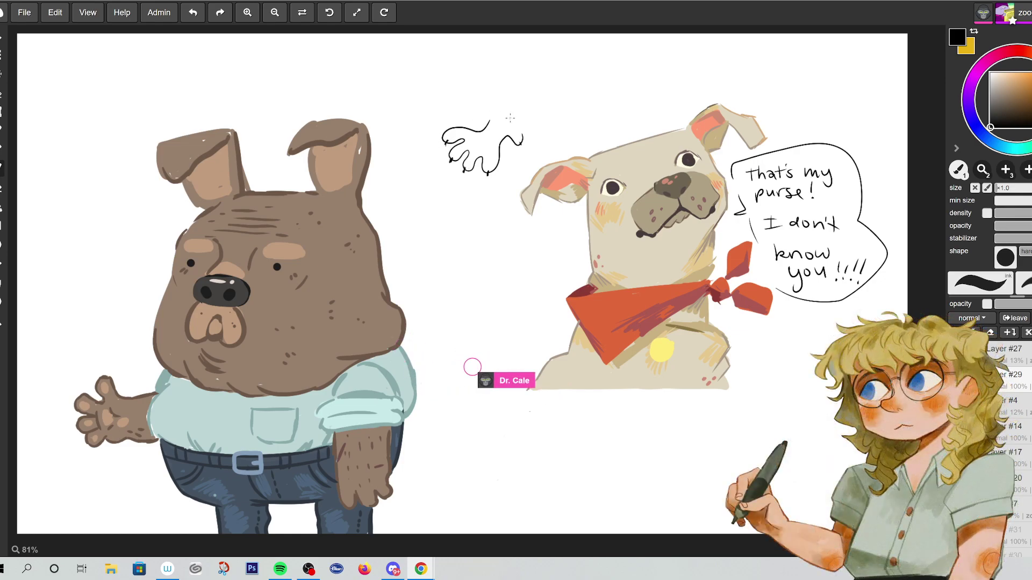
mouse_move(511, 128)
mouse_down()
mouse_move(524, 101)
mouse_move(501, 100)
mouse_move(536, 129)
mouse_move(567, 119)
mouse_up()
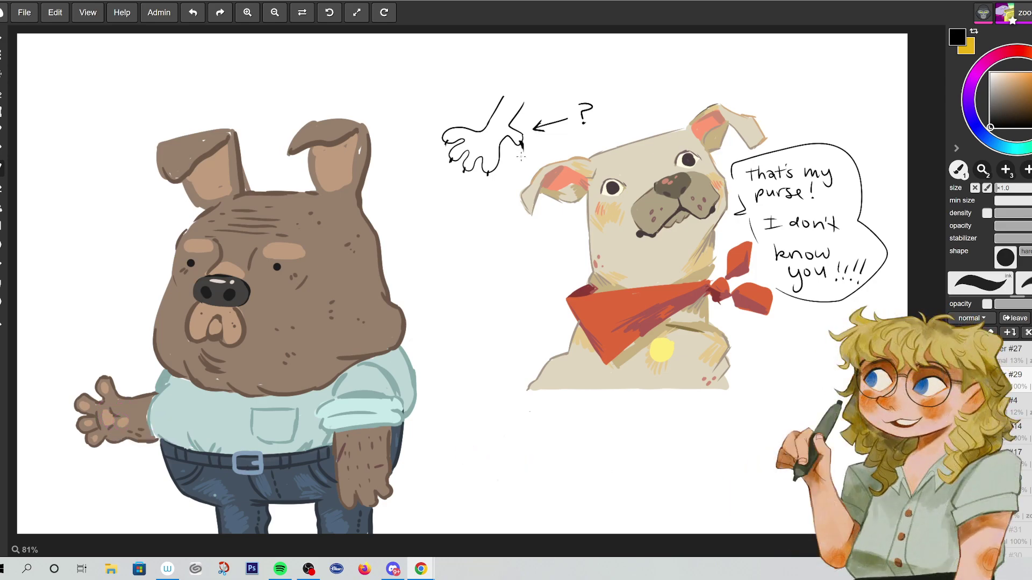
drag(523, 104, 538, 99)
mouse_move(535, 93)
mouse_down()
mouse_move(541, 85)
mouse_move(512, 79)
mouse_up()
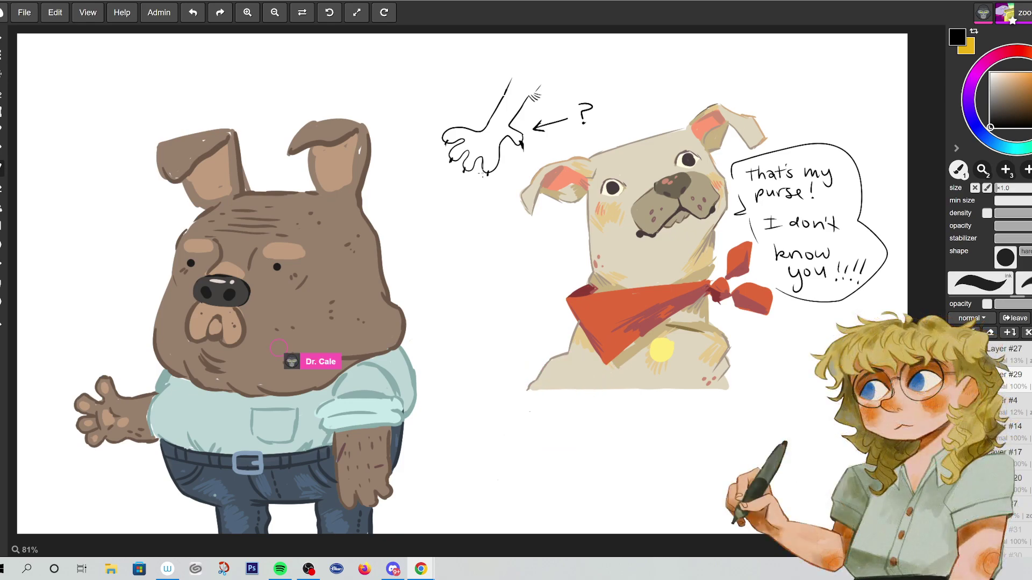
- Erase the arm-and-hand sketch above the tan dog and switch to dark red for the bandana
mouse_move(466, 124)
mouse_down()
mouse_move(449, 146)
mouse_move(455, 175)
mouse_move(538, 128)
mouse_move(591, 120)
mouse_up()
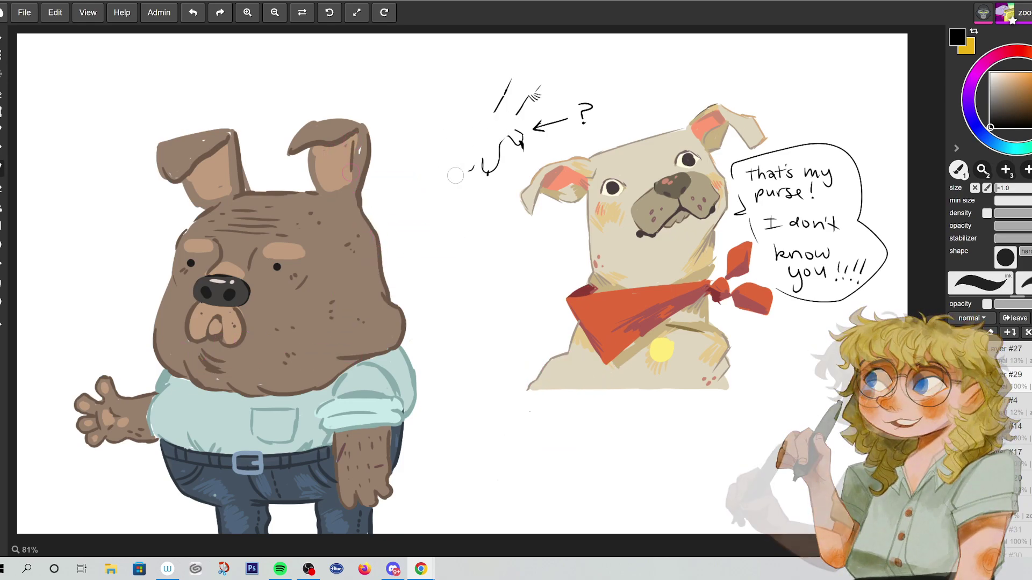
mouse_move(498, 129)
mouse_down()
mouse_move(526, 72)
mouse_move(463, 179)
mouse_move(556, 107)
mouse_move(585, 125)
mouse_up()
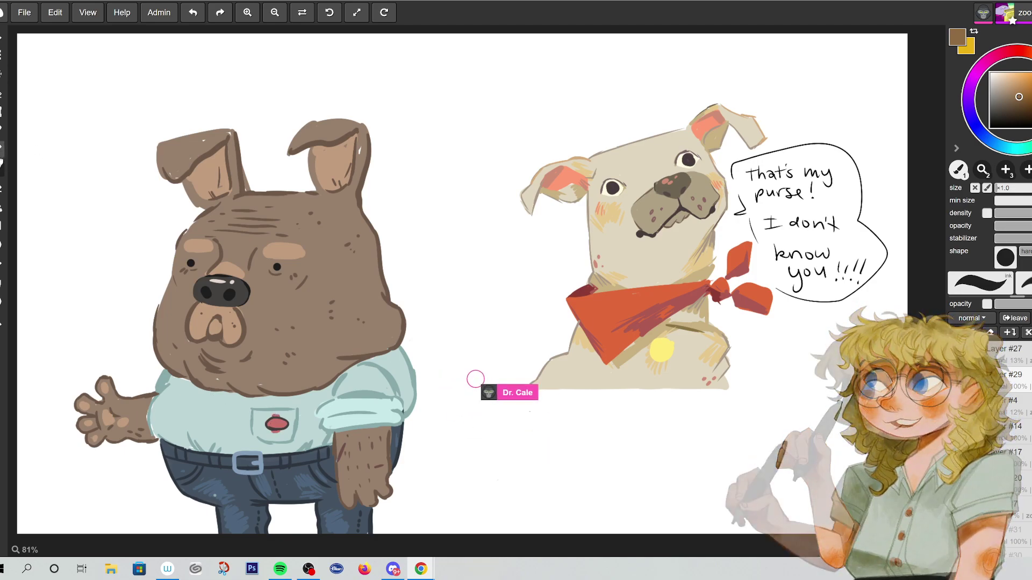
click(1017, 51)
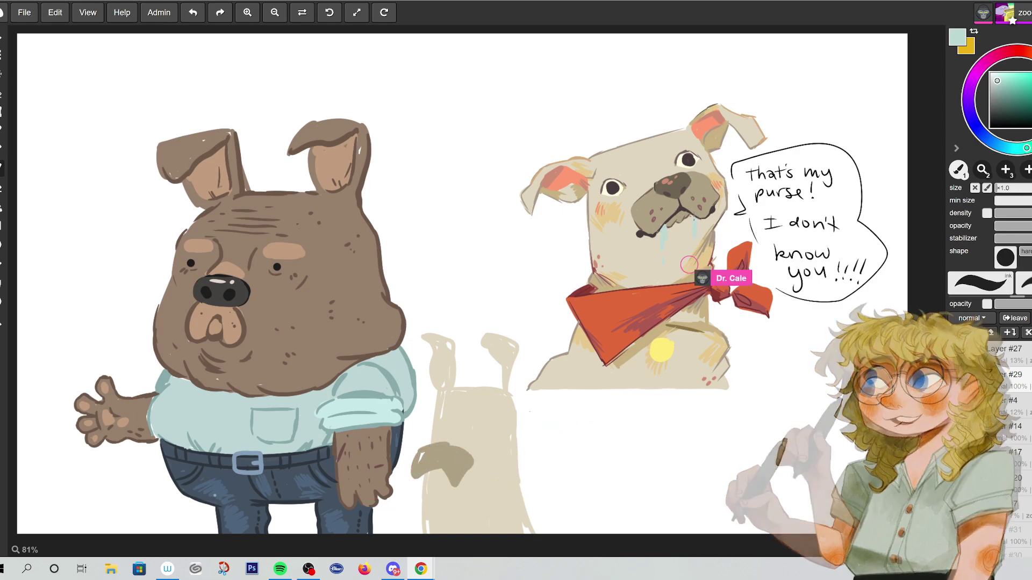
- Outline the falling drool drop in a darker teal
click(1009, 94)
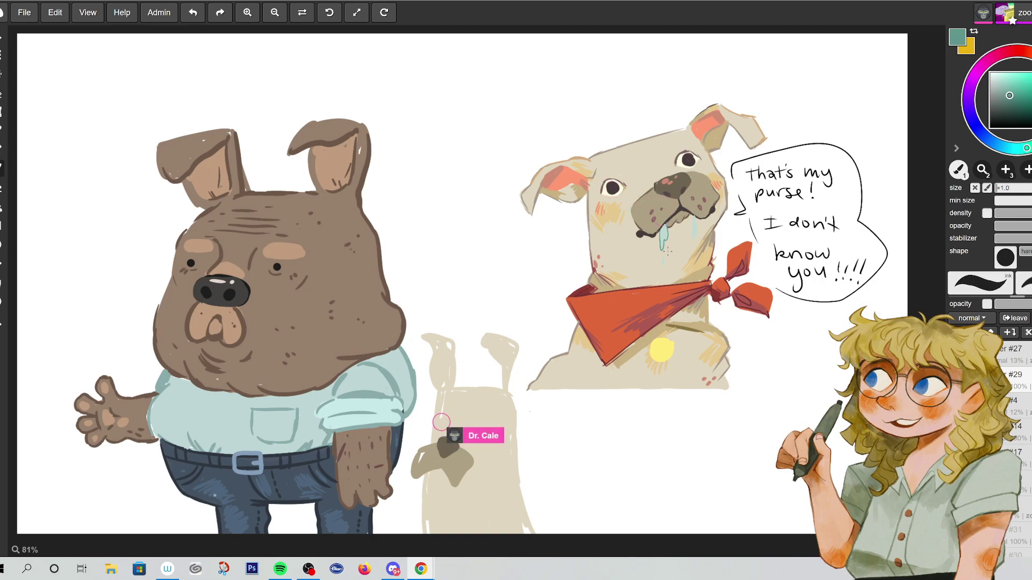
drag(662, 256, 664, 266)
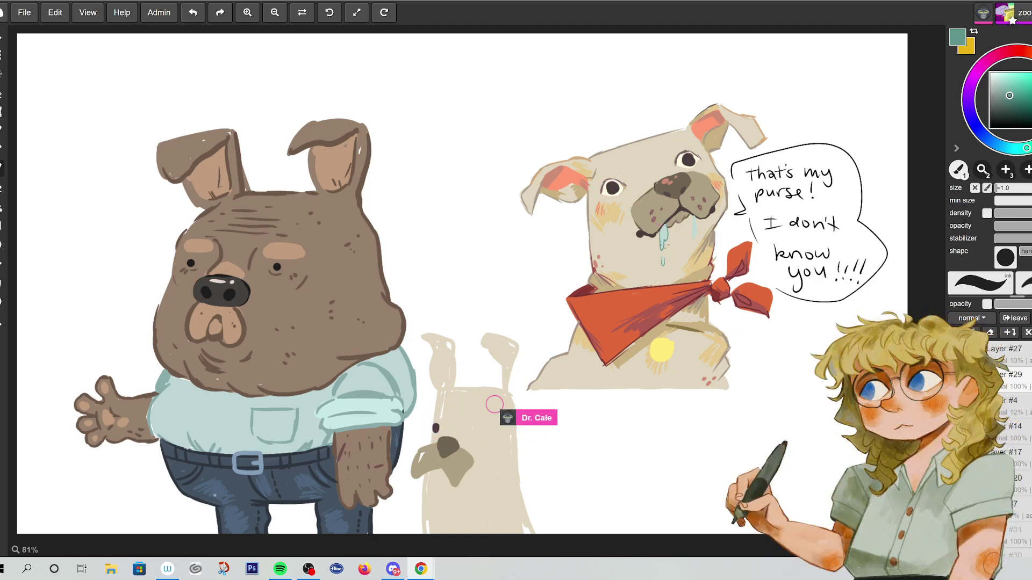
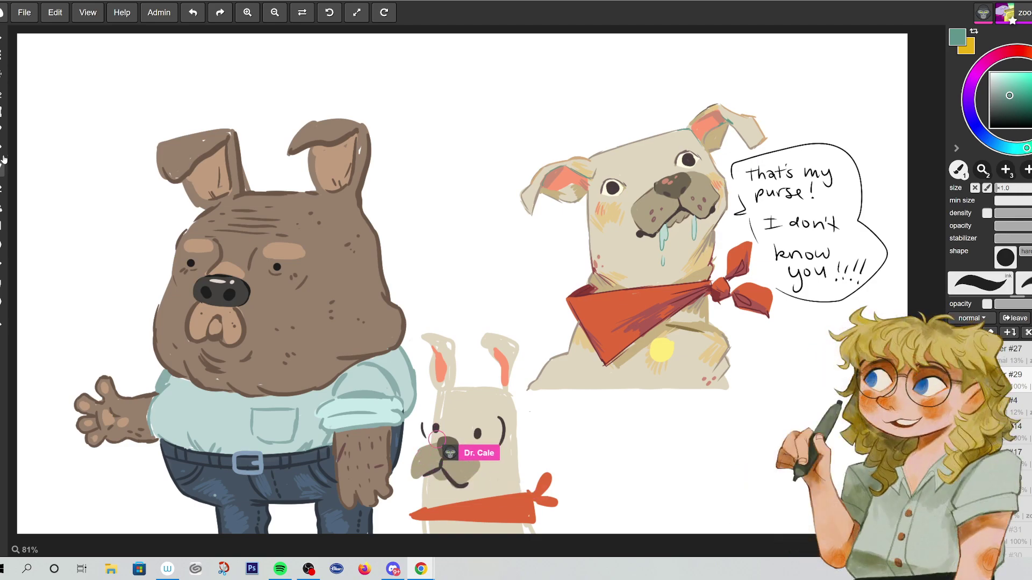
- Letter and erase 'NACHO' above the bandana dog, then brush a teal collar under the bandana
mouse_move(554, 136)
mouse_down()
mouse_move(565, 119)
mouse_move(605, 132)
mouse_up()
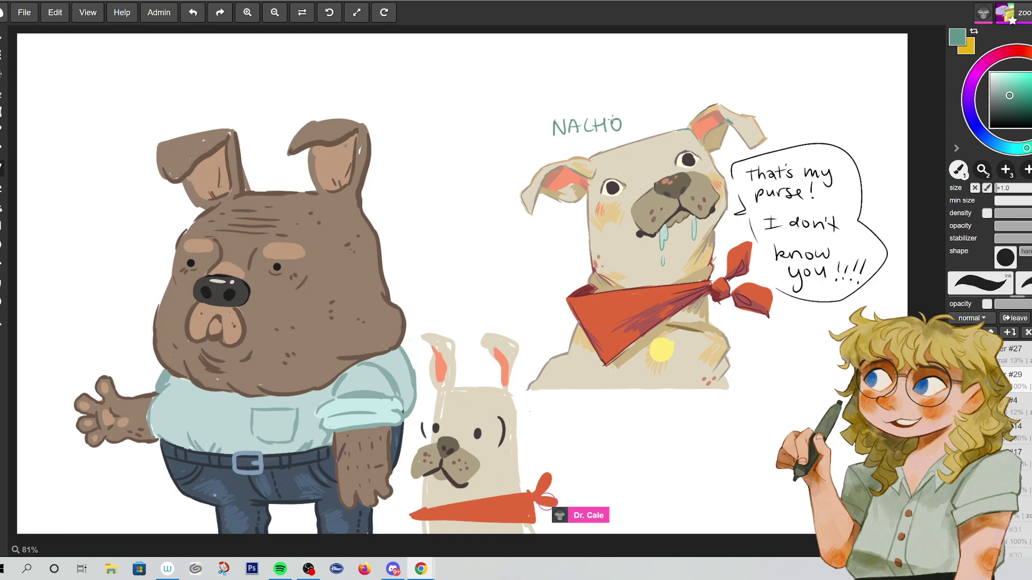
drag(557, 125, 620, 124)
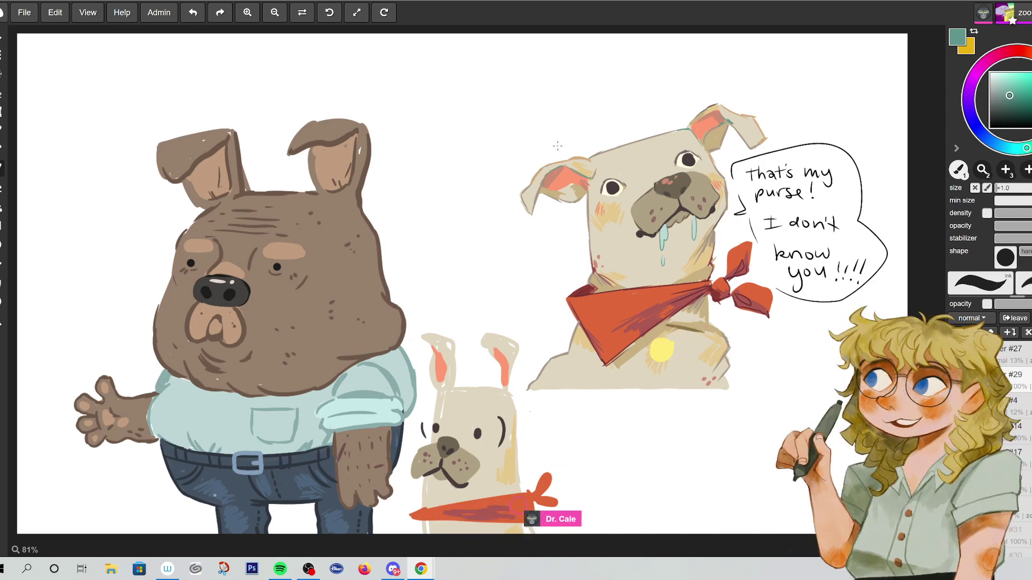
click(1015, 90)
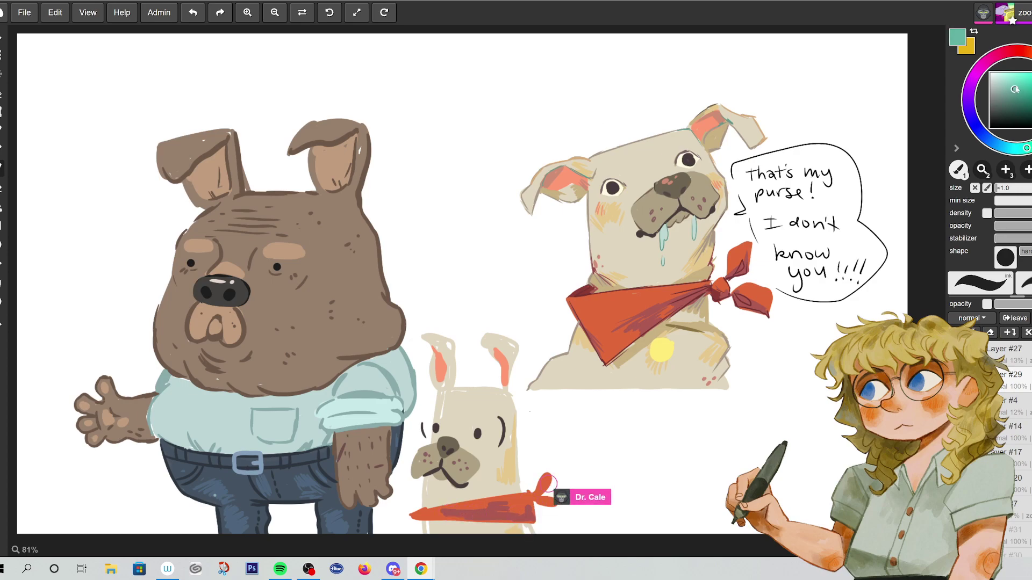
drag(655, 327, 710, 325)
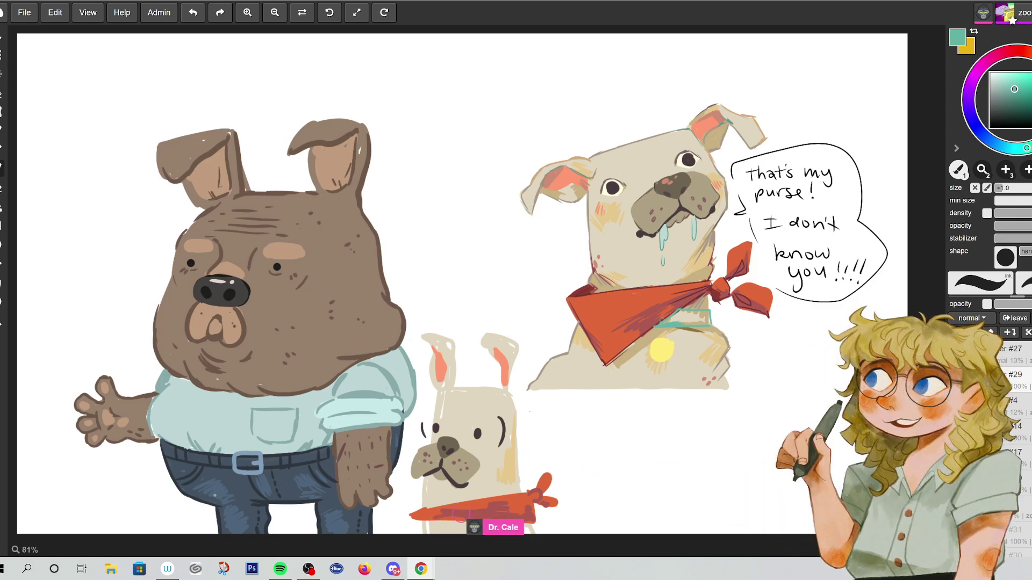
drag(671, 321, 711, 314)
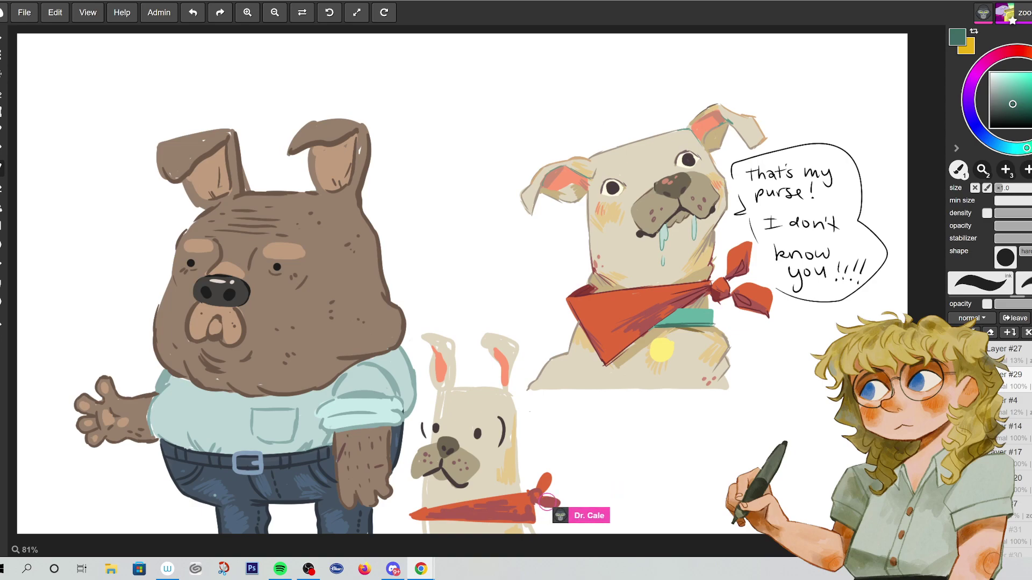
- Paint a tan ring above the yellow tag and add a bow lobe to the bandana knot
click(1031, 55)
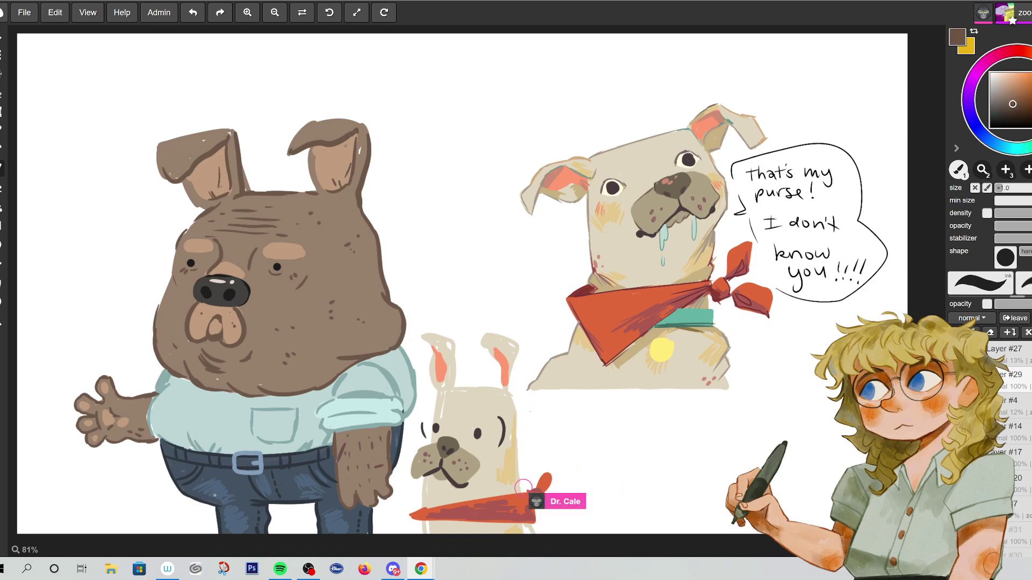
alt+click(514, 432)
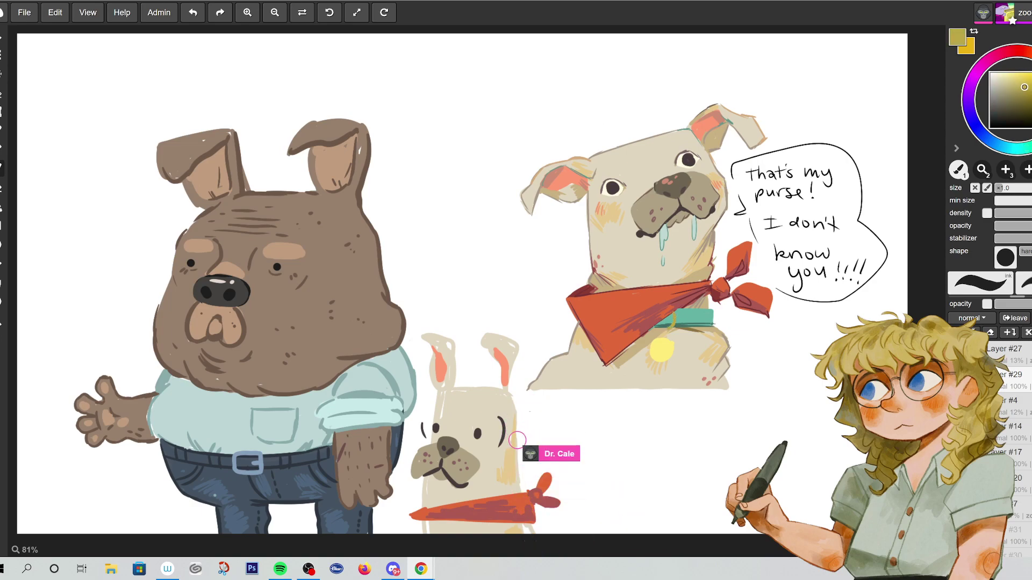
drag(676, 315, 664, 335)
drag(519, 489, 530, 527)
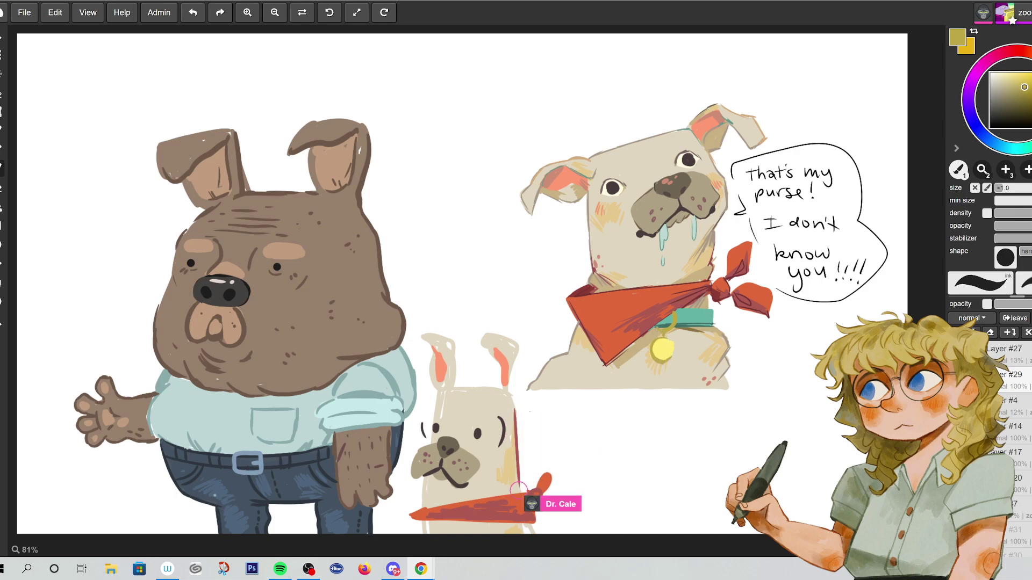
click(1020, 149)
click(1010, 100)
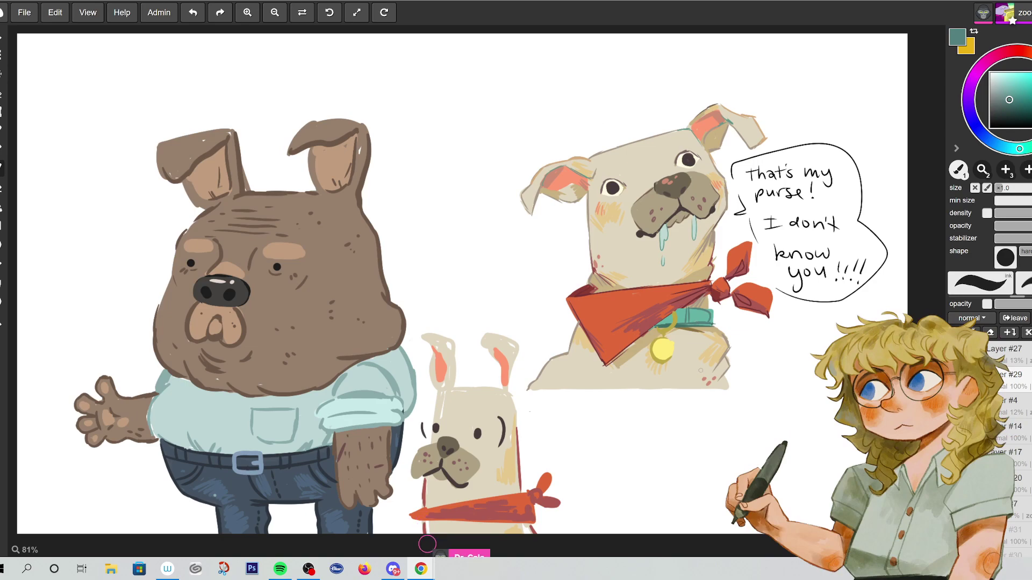
- Undo the red stroke over the small dog's head and choose near-black as the brush colour
key(ctrl+z)
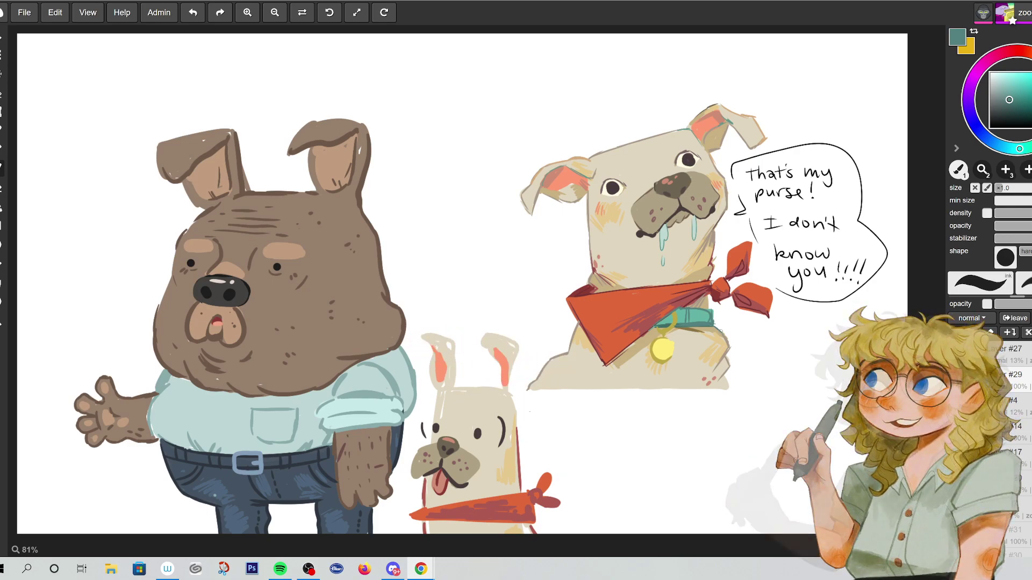
click(990, 117)
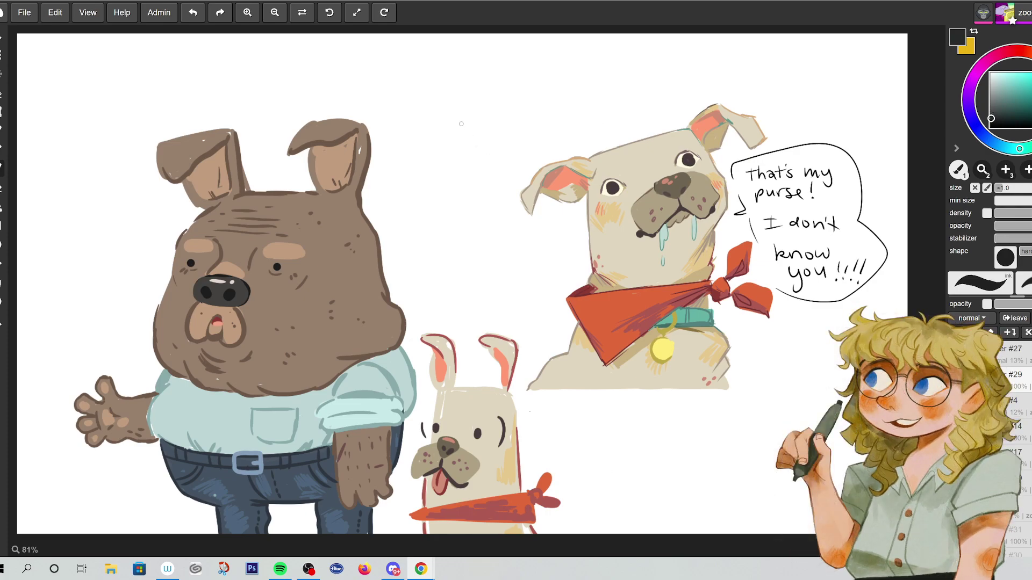
- Sketch a small black dog above the bandana dog: nose, dot eye, ear, head outline, legs and rump
mouse_move(459, 133)
mouse_down()
mouse_move(438, 138)
mouse_move(460, 152)
mouse_move(480, 146)
mouse_move(460, 125)
mouse_move(469, 112)
mouse_up()
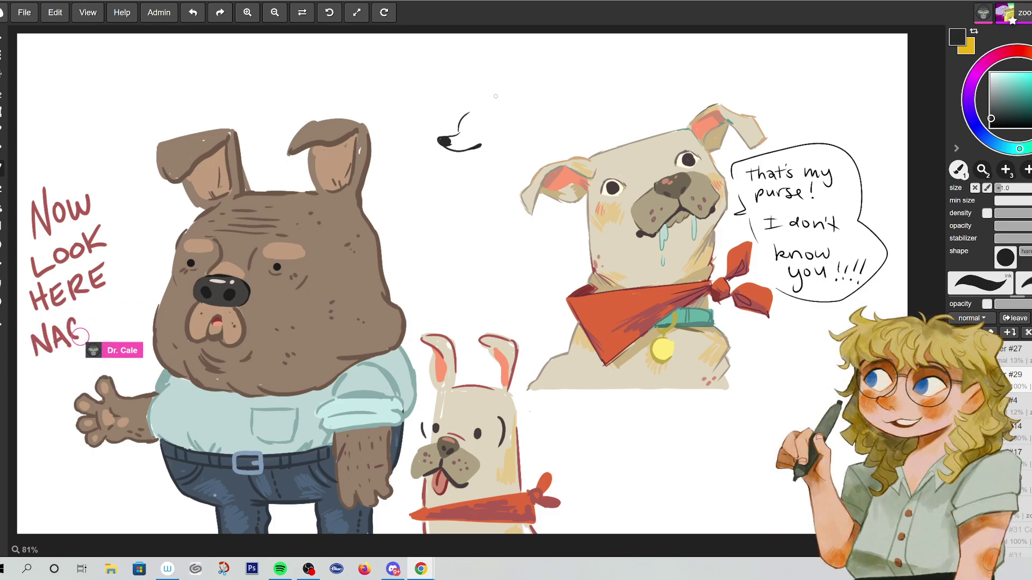
click(482, 136)
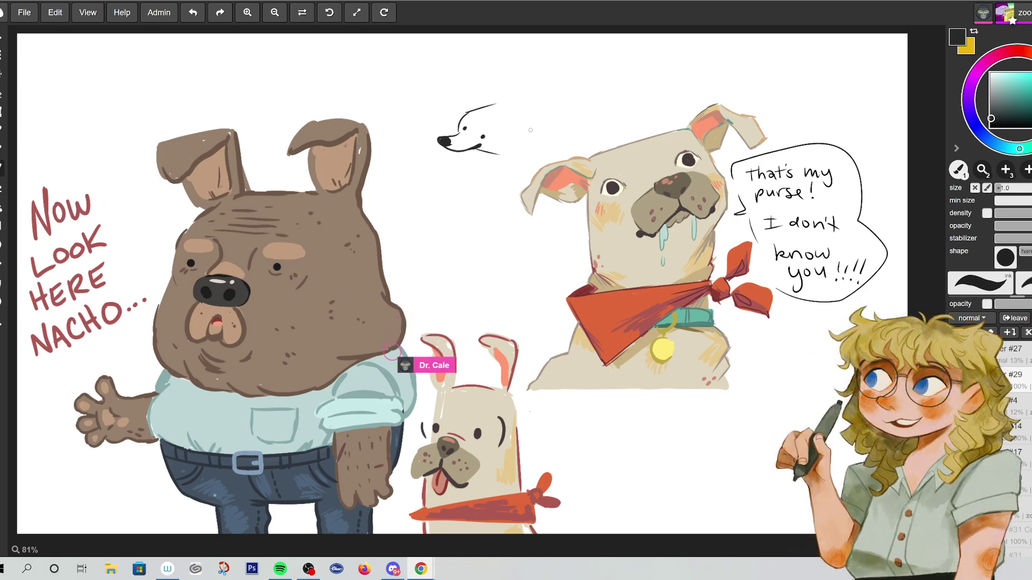
drag(495, 131, 514, 133)
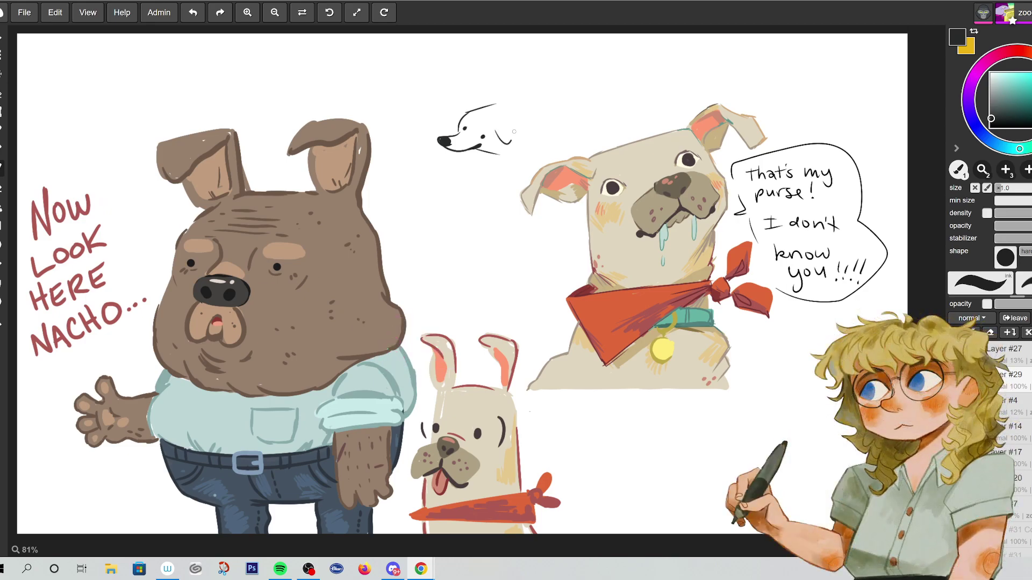
mouse_move(462, 110)
mouse_down()
mouse_move(450, 108)
mouse_move(558, 84)
mouse_move(589, 97)
mouse_up()
mouse_move(482, 150)
mouse_down()
mouse_move(487, 177)
mouse_move(497, 155)
mouse_move(514, 178)
mouse_move(598, 146)
mouse_up()
drag(592, 102, 600, 146)
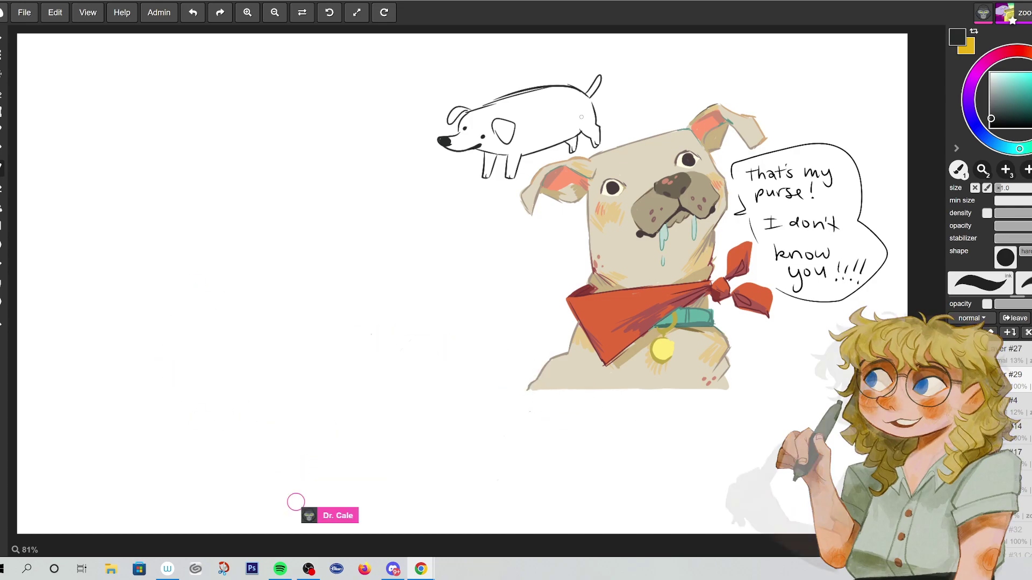
- Undo a stray red arc, then outline a large dog head with oval eyes, zigzag ears and curly tail
drag(155, 365, 322, 264)
key(ctrl+z)
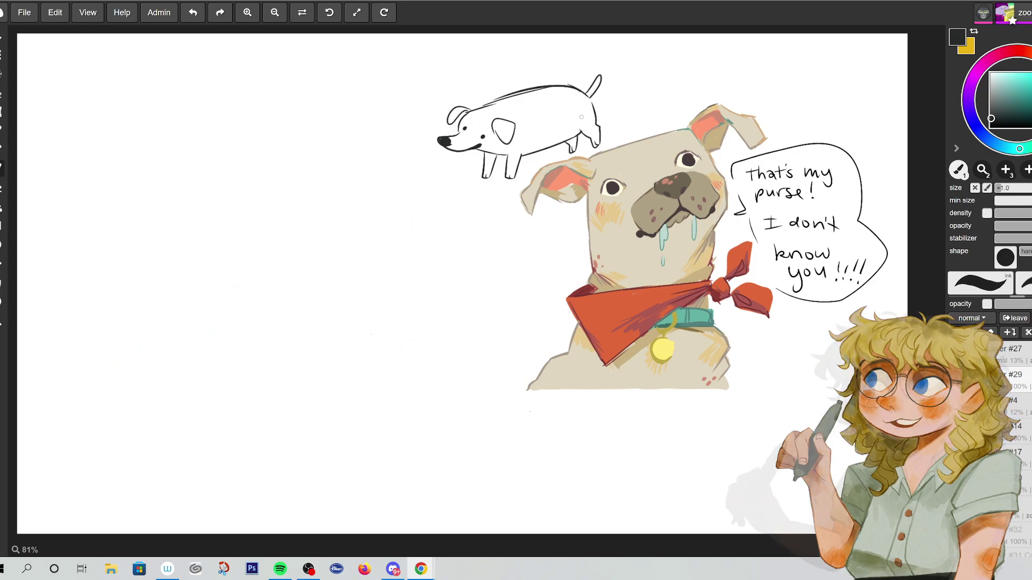
drag(205, 356, 370, 303)
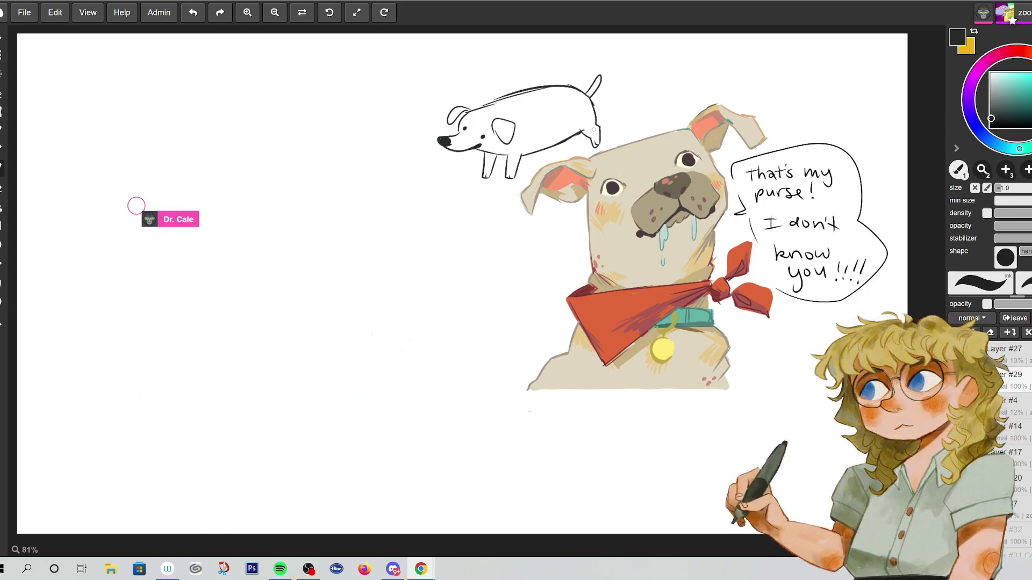
mouse_move(271, 226)
mouse_down()
mouse_move(280, 293)
mouse_move(302, 291)
mouse_move(308, 312)
mouse_move(237, 356)
mouse_up()
mouse_move(215, 277)
mouse_down()
mouse_move(217, 296)
mouse_move(266, 271)
mouse_up()
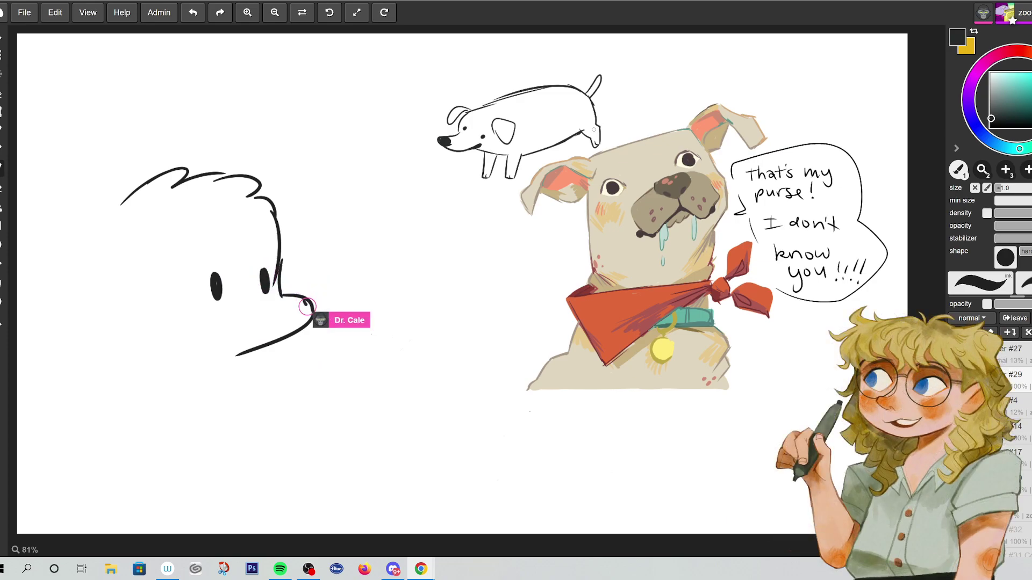
mouse_move(157, 206)
mouse_down()
mouse_move(74, 314)
mouse_move(139, 289)
mouse_move(169, 246)
mouse_up()
drag(279, 218, 293, 296)
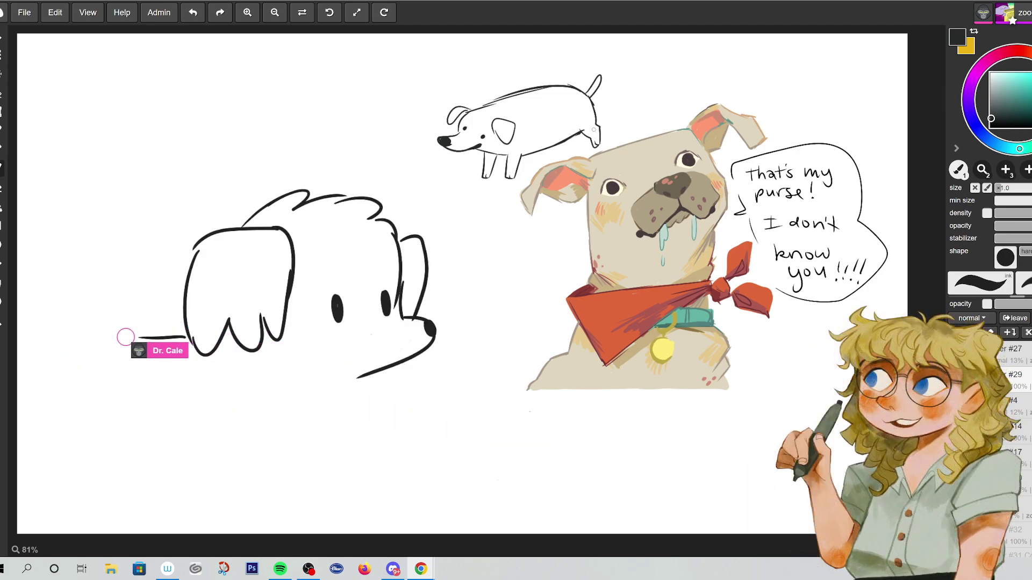
mouse_move(100, 345)
mouse_down()
mouse_move(135, 275)
mouse_move(145, 306)
mouse_move(135, 343)
mouse_up()
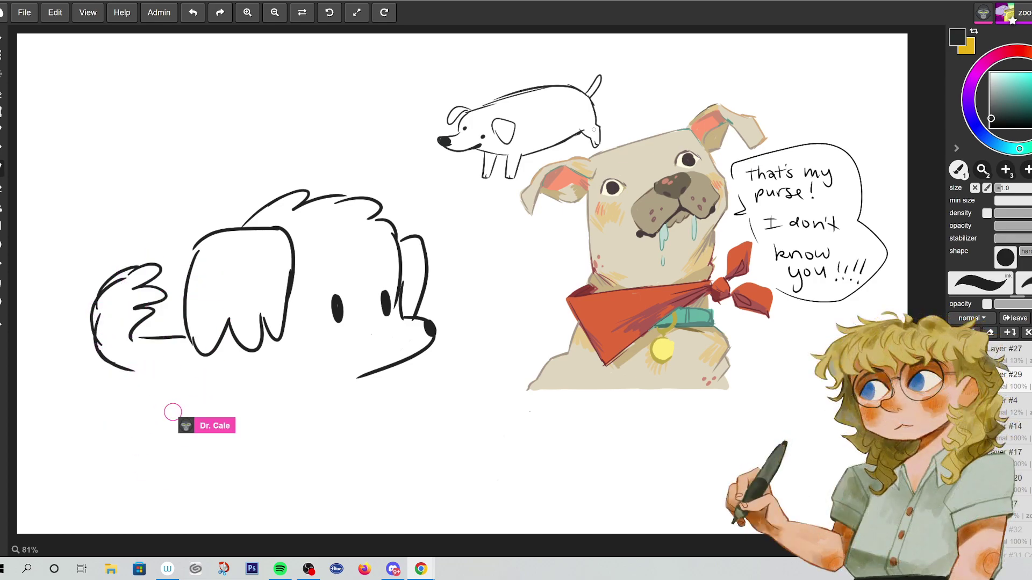
- Start a small upward-looking dog at the bottom with dot eyes, snout, head, back and front paw
click(489, 442)
click(542, 463)
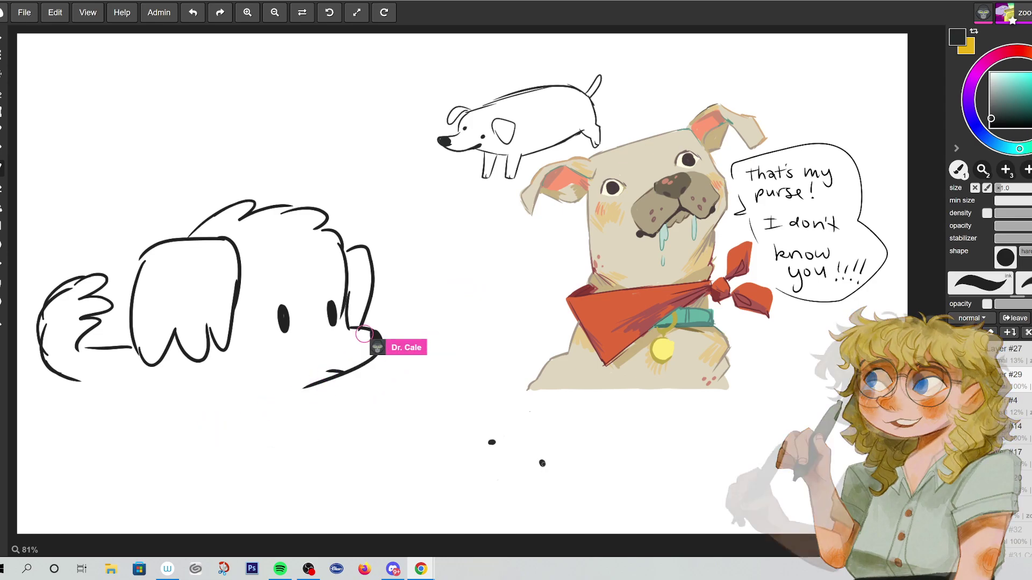
mouse_move(485, 450)
mouse_down()
mouse_move(461, 455)
mouse_move(476, 474)
mouse_move(472, 447)
mouse_up()
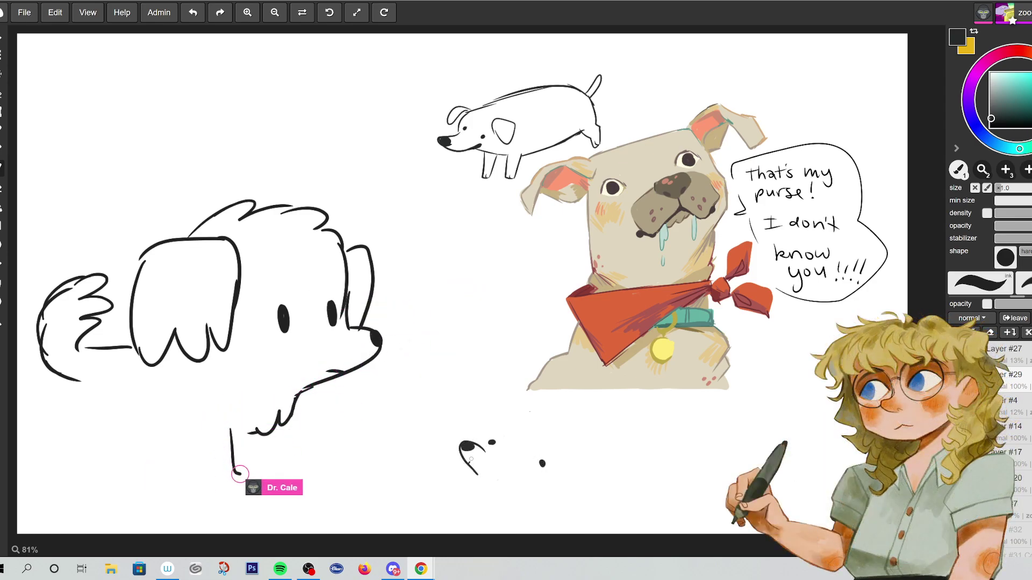
drag(475, 449, 495, 435)
mouse_move(571, 474)
mouse_down()
mouse_move(574, 500)
mouse_move(552, 469)
mouse_up()
drag(460, 490, 477, 482)
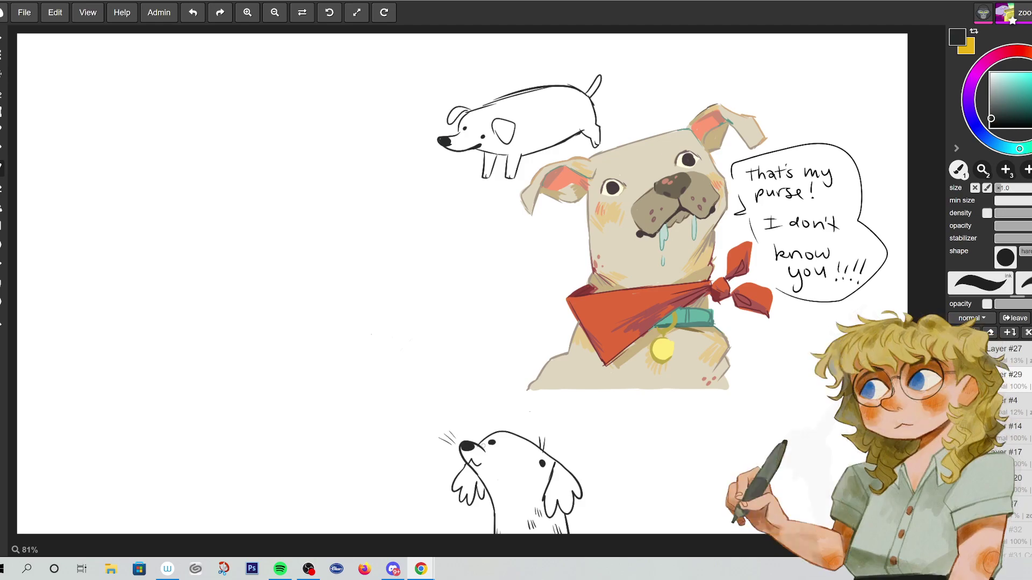
- Undo a short stroke, extend the big dog's outline into a hooked curve, and add a paw with motion marks
key(ctrl+z)
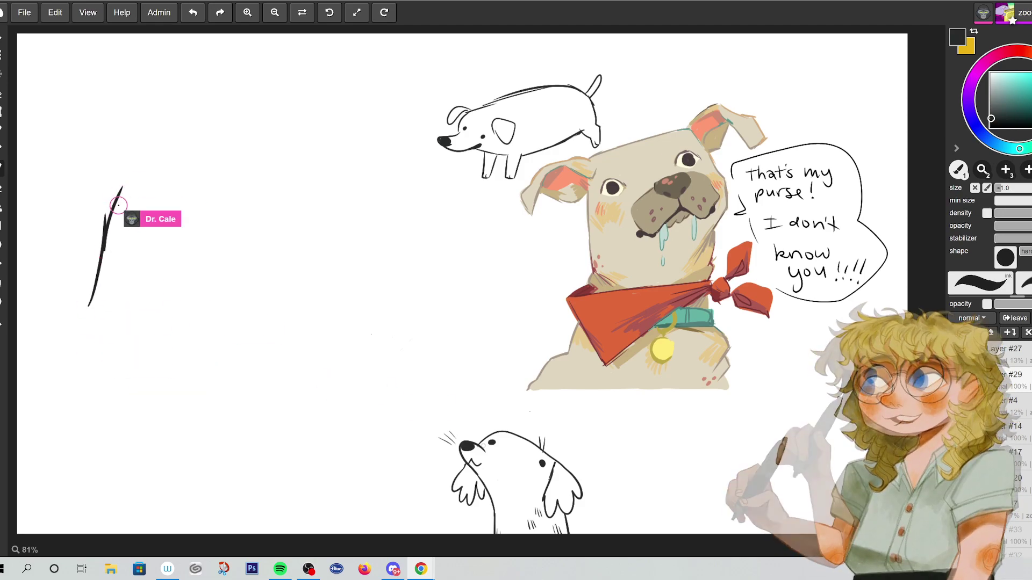
mouse_move(214, 228)
mouse_down()
mouse_move(210, 280)
mouse_move(247, 377)
mouse_move(284, 401)
mouse_move(290, 424)
mouse_move(228, 397)
mouse_move(237, 411)
mouse_move(143, 297)
mouse_move(197, 432)
mouse_move(146, 362)
mouse_move(143, 351)
mouse_move(175, 405)
mouse_move(283, 409)
mouse_up()
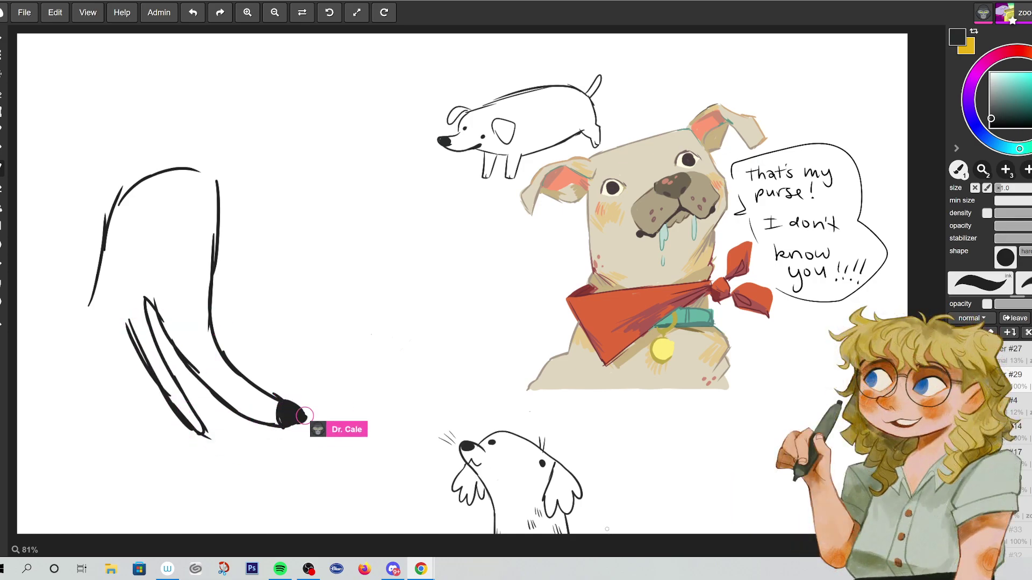
mouse_move(602, 533)
mouse_down()
mouse_move(619, 504)
mouse_move(634, 514)
mouse_move(593, 504)
mouse_up()
drag(593, 510, 596, 502)
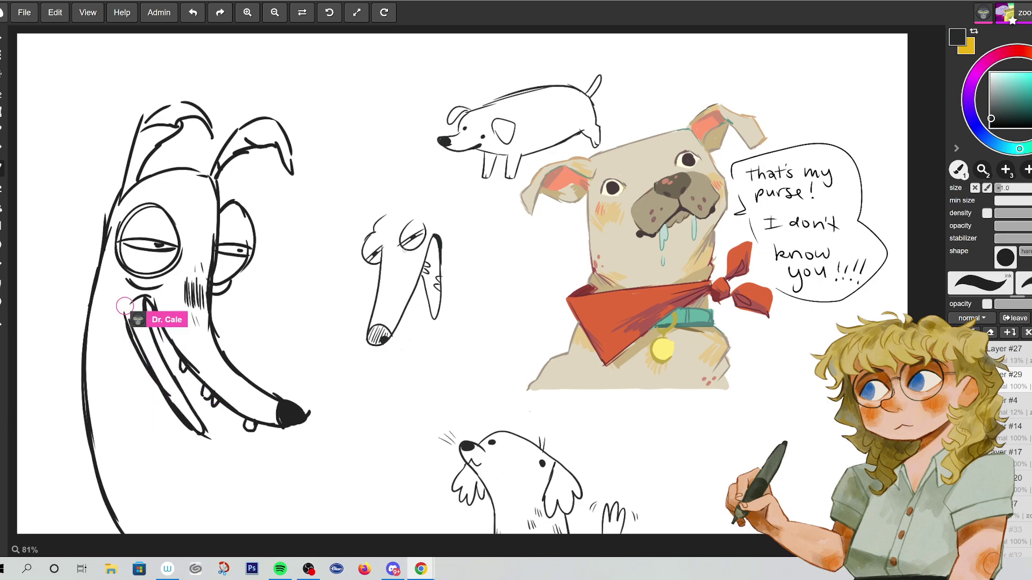
- Give the middle dog an ear, head stroke, jaw and long curving neck, and ink the big dog's lower leg
mouse_move(436, 203)
mouse_down()
mouse_move(427, 178)
mouse_move(394, 156)
mouse_move(431, 194)
mouse_move(355, 173)
mouse_up()
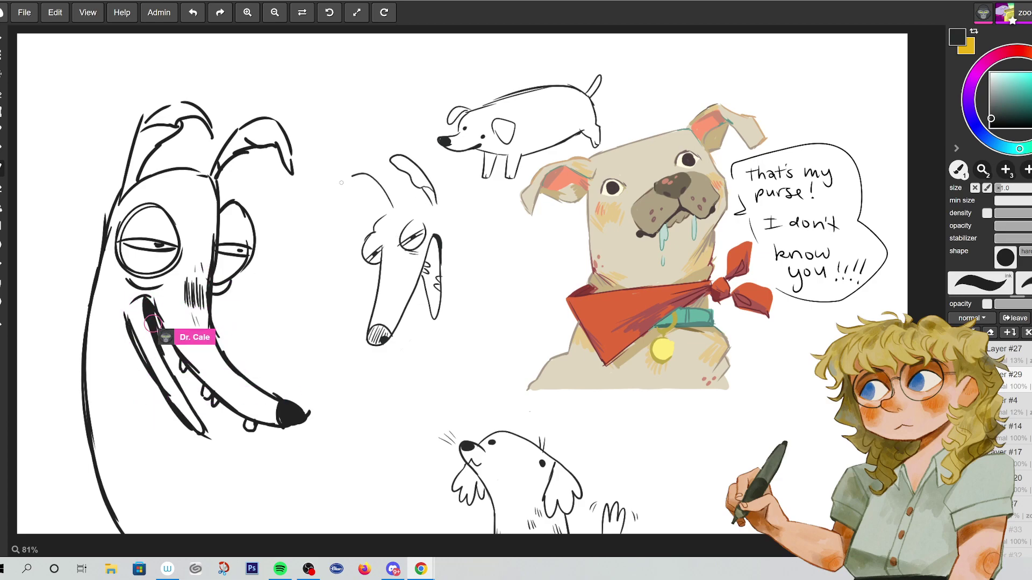
drag(388, 214, 425, 203)
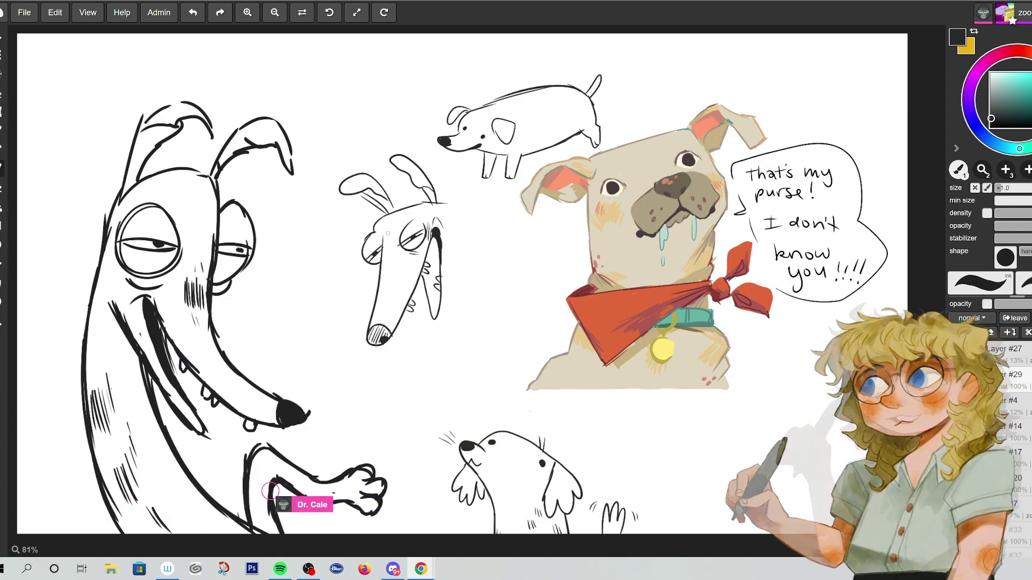
drag(438, 319, 454, 298)
mouse_move(458, 218)
mouse_down()
mouse_move(495, 317)
mouse_move(493, 382)
mouse_up()
drag(454, 298, 412, 383)
drag(463, 277, 447, 307)
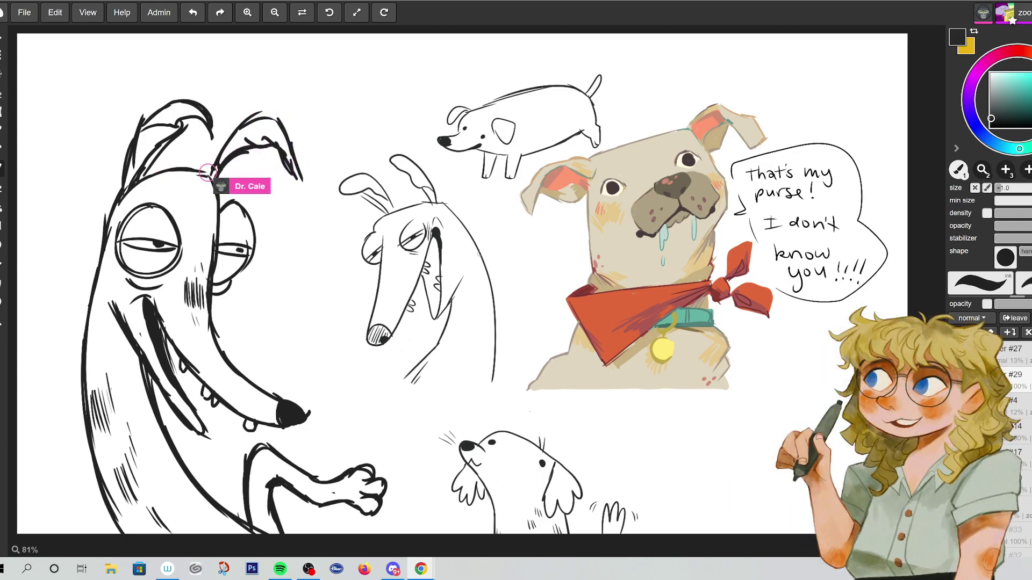
drag(453, 294, 457, 291)
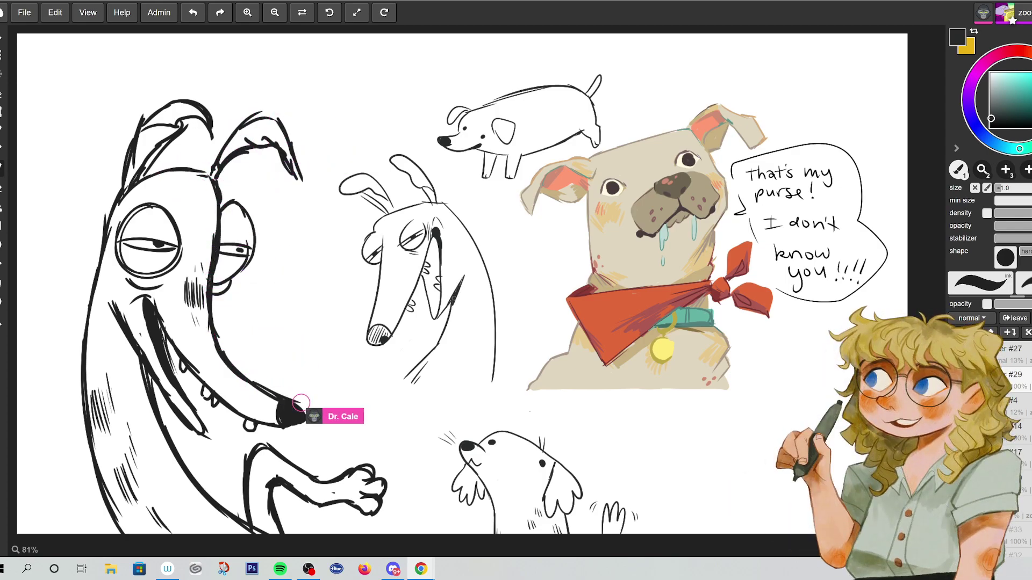
drag(305, 402, 284, 424)
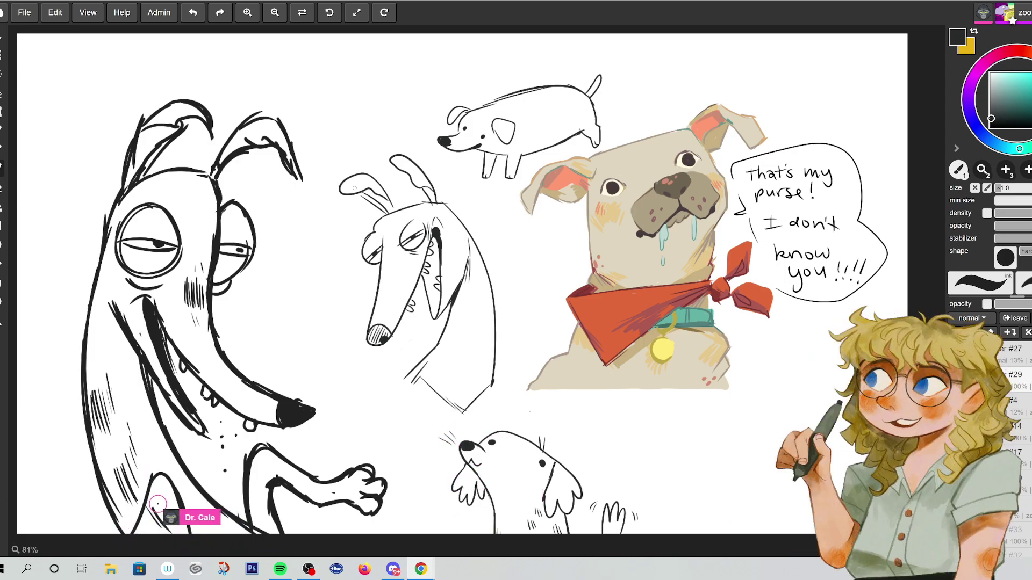
drag(154, 475, 134, 535)
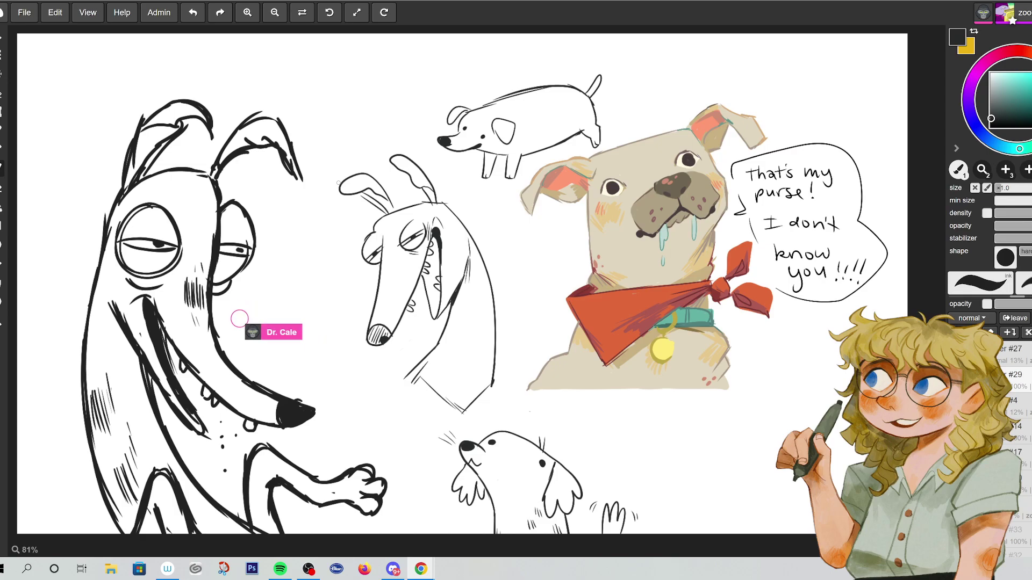
- Hand-letter 'Heyyyy Pal...' beside the big dog's snout and shade teeth into the middle dog's mouth
mouse_move(237, 306)
mouse_down()
mouse_move(253, 334)
mouse_move(258, 303)
mouse_move(259, 321)
mouse_move(280, 300)
mouse_move(278, 341)
mouse_up()
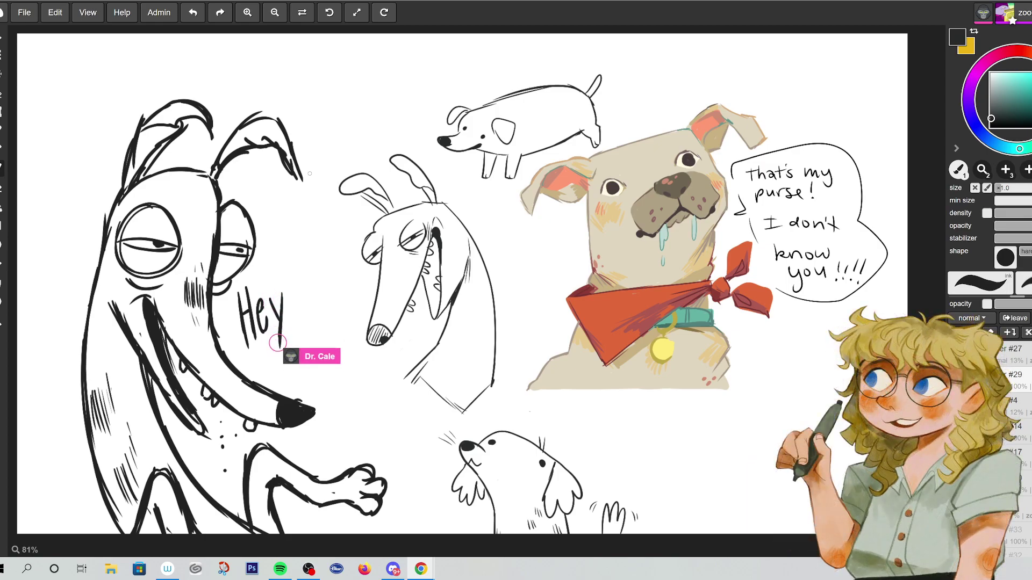
drag(294, 280, 285, 344)
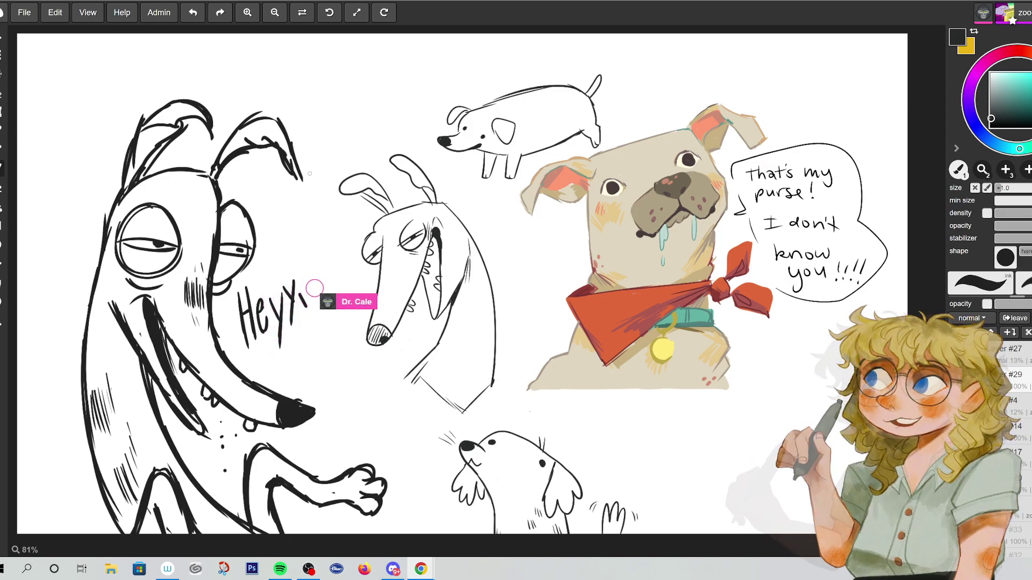
drag(319, 305, 318, 329)
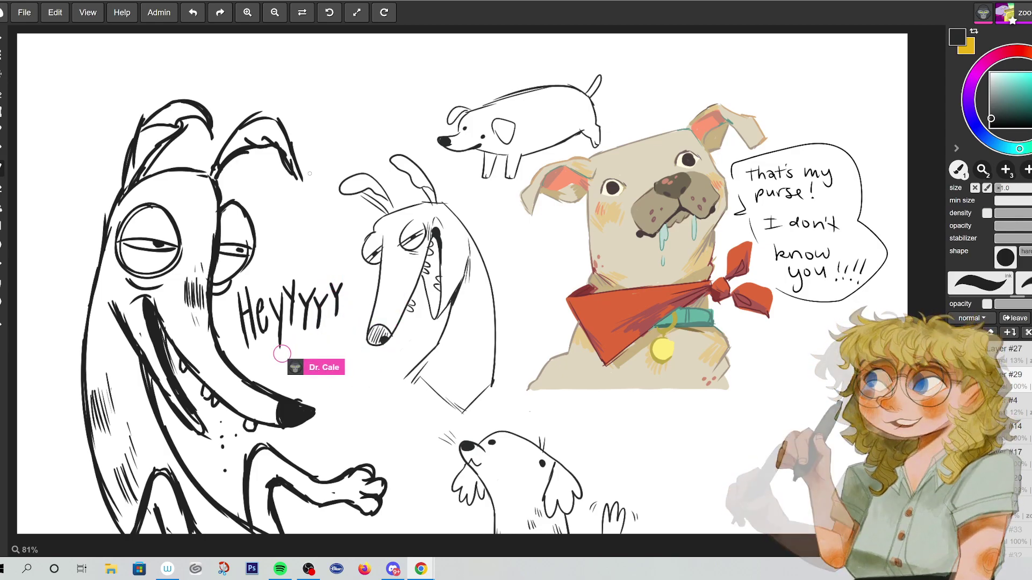
drag(282, 384, 271, 356)
drag(271, 356, 307, 386)
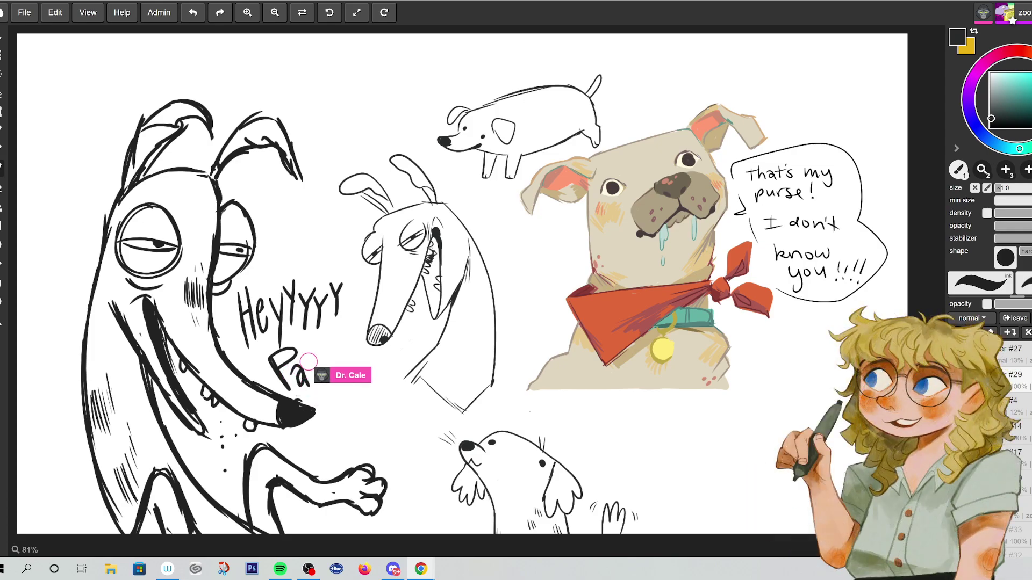
drag(314, 350, 317, 386)
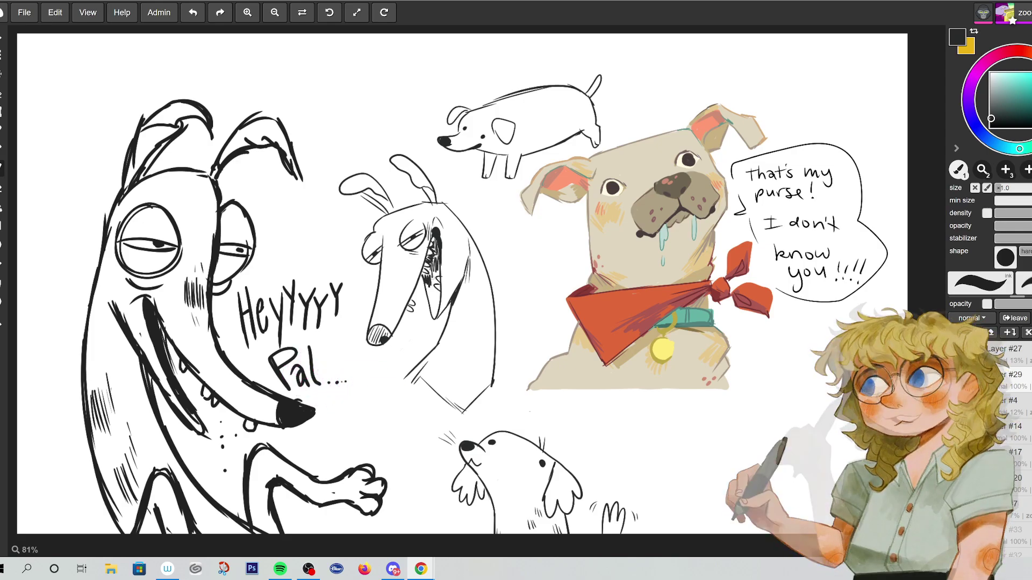
mouse_move(428, 281)
mouse_down()
mouse_move(431, 300)
mouse_move(434, 287)
mouse_up()
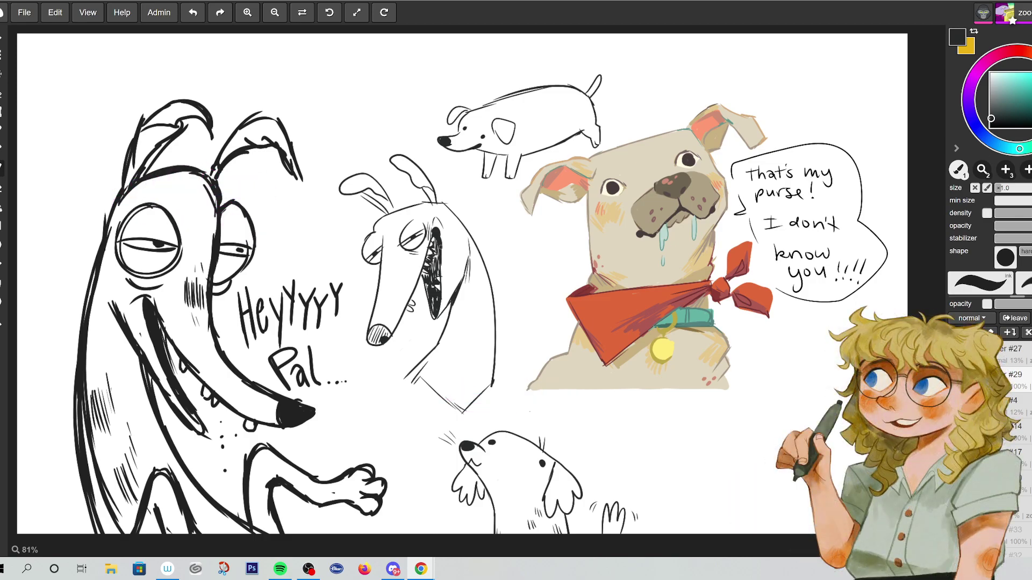
- Undo a stray curve, then shrink the right-side dog drawings and shift them up and right
drag(360, 68, 343, 144)
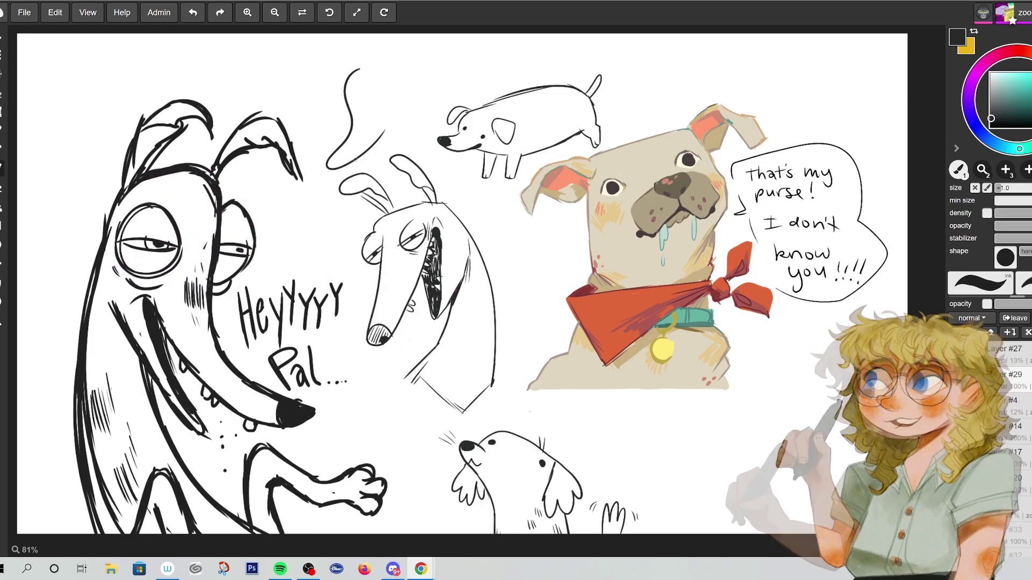
key(ctrl+z)
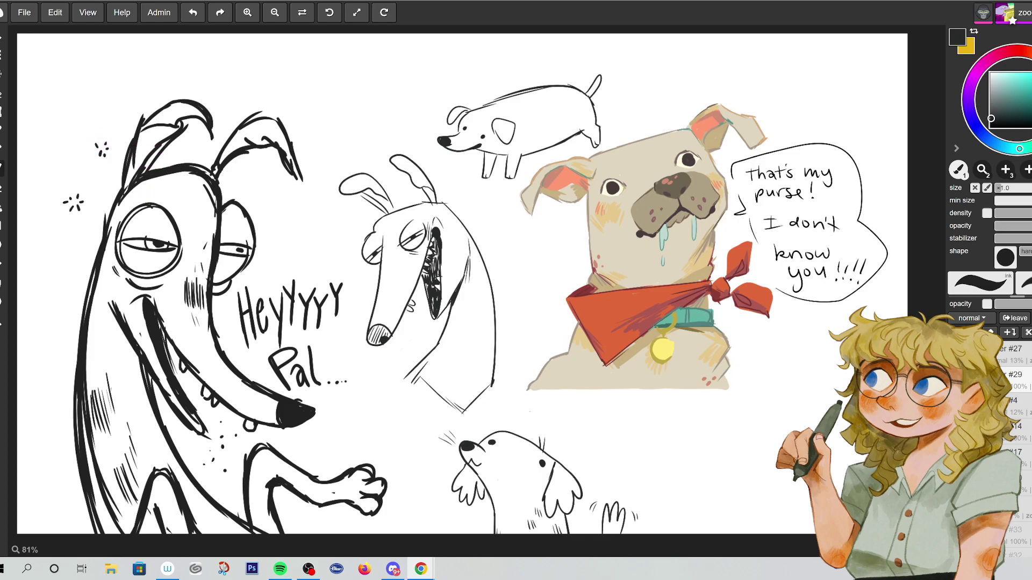
click(2, 111)
drag(339, 81, 404, 134)
drag(799, 239, 809, 160)
drag(408, 454, 429, 428)
drag(697, 320, 699, 313)
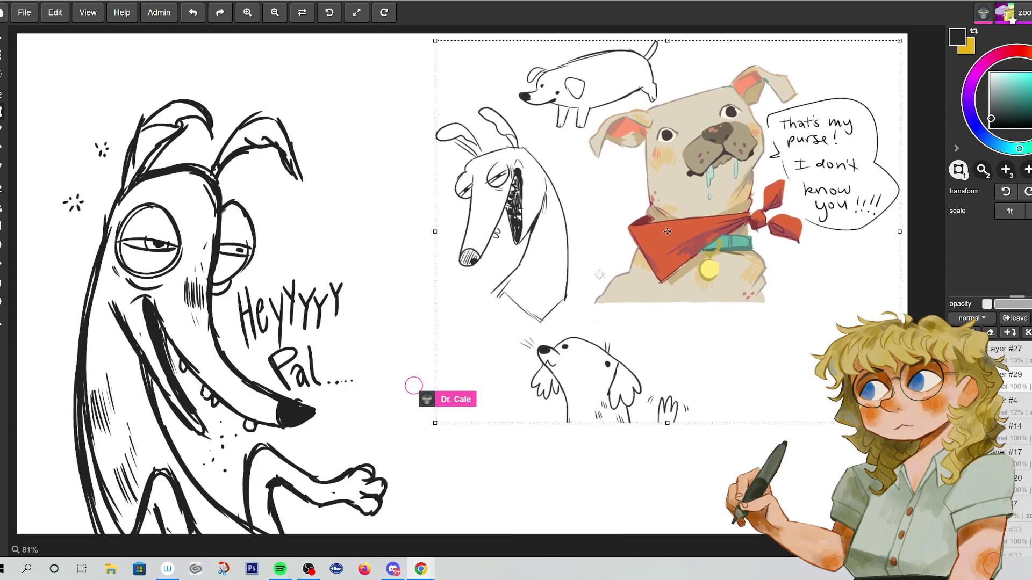
click(1, 55)
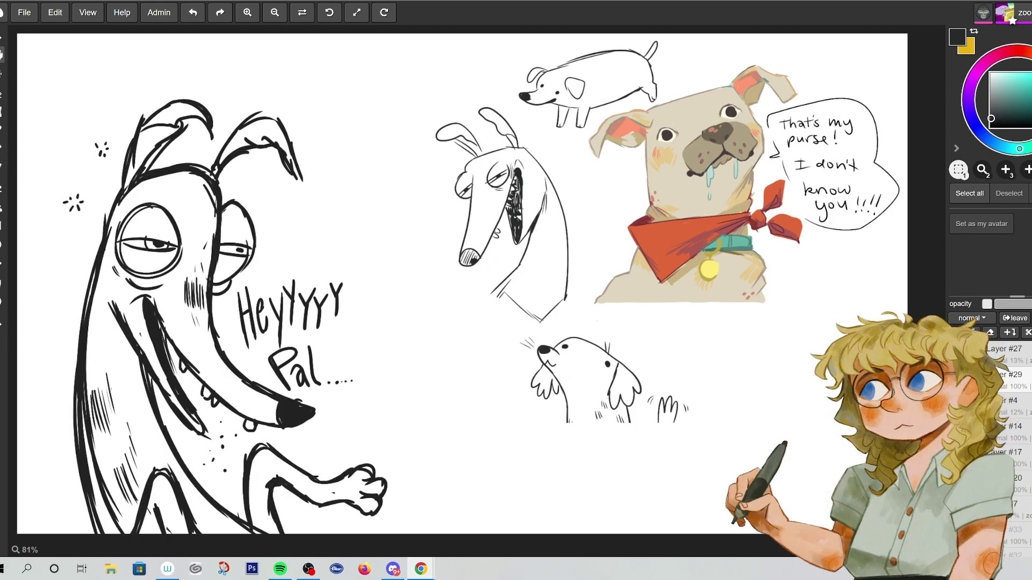
- Draw a leg and small paw on the bottom dog, undoing an oversized body curve
key(ctrl+y)
key(b)
drag(569, 423, 570, 438)
drag(575, 475, 586, 475)
mouse_move(599, 318)
mouse_down()
mouse_move(594, 480)
mouse_move(610, 445)
mouse_up()
key(ctrl+z)
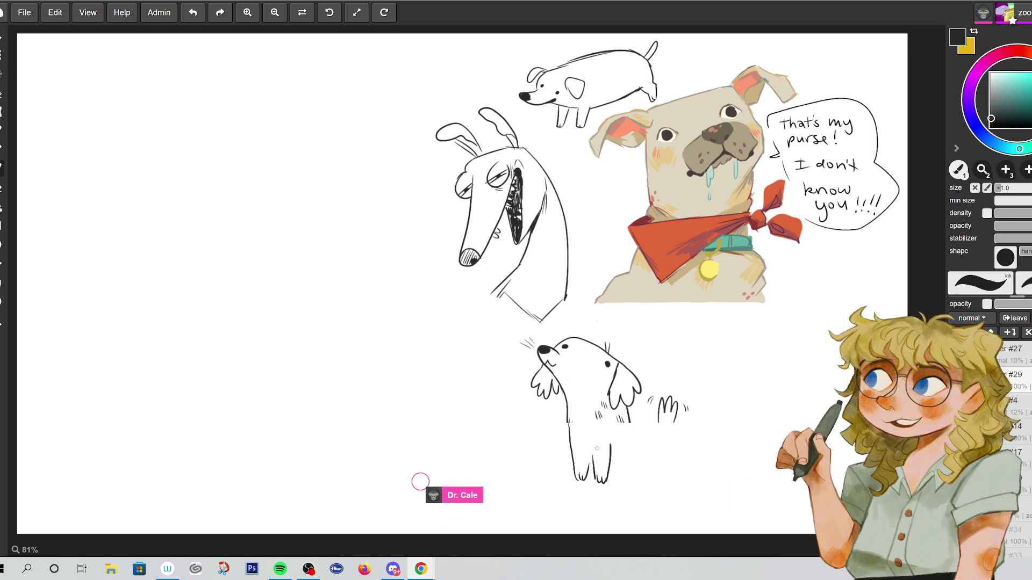
- Add the bottom dog's diagonal back leg, toes, longer back foot and fuzzy tail, undoing stray marks
drag(626, 406, 661, 471)
drag(572, 466, 546, 473)
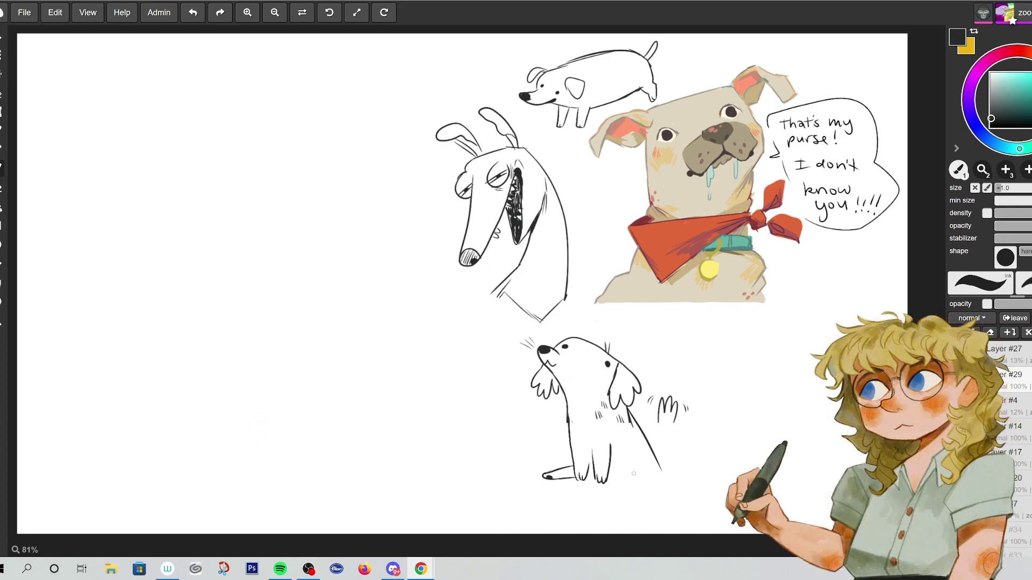
mouse_move(618, 480)
mouse_down()
mouse_move(635, 457)
mouse_move(655, 482)
mouse_move(631, 484)
mouse_move(666, 480)
mouse_up()
key(ctrl+z)
key(ctrl+z)
key(ctrl+z)
key(ctrl+z)
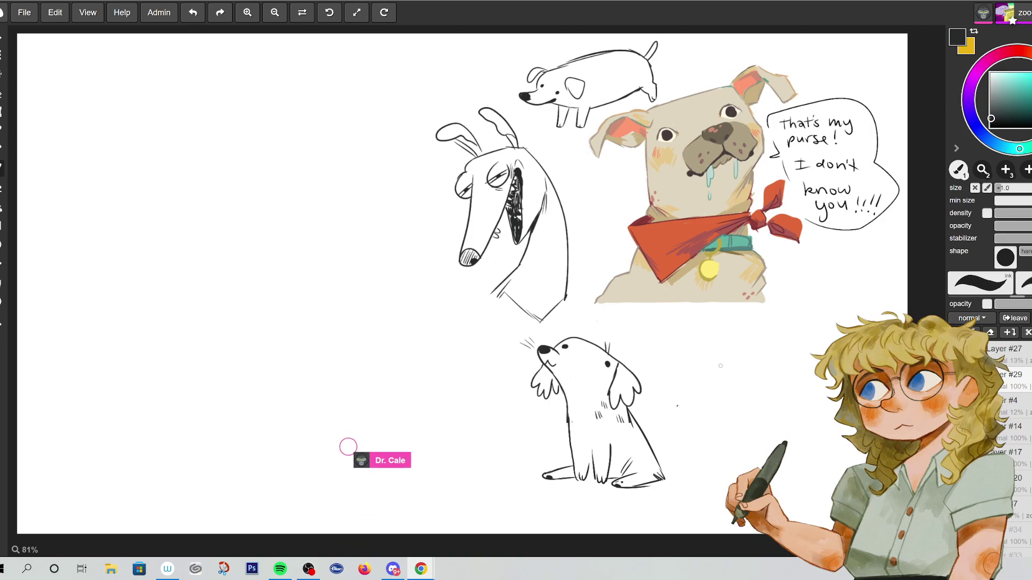
drag(657, 478, 705, 481)
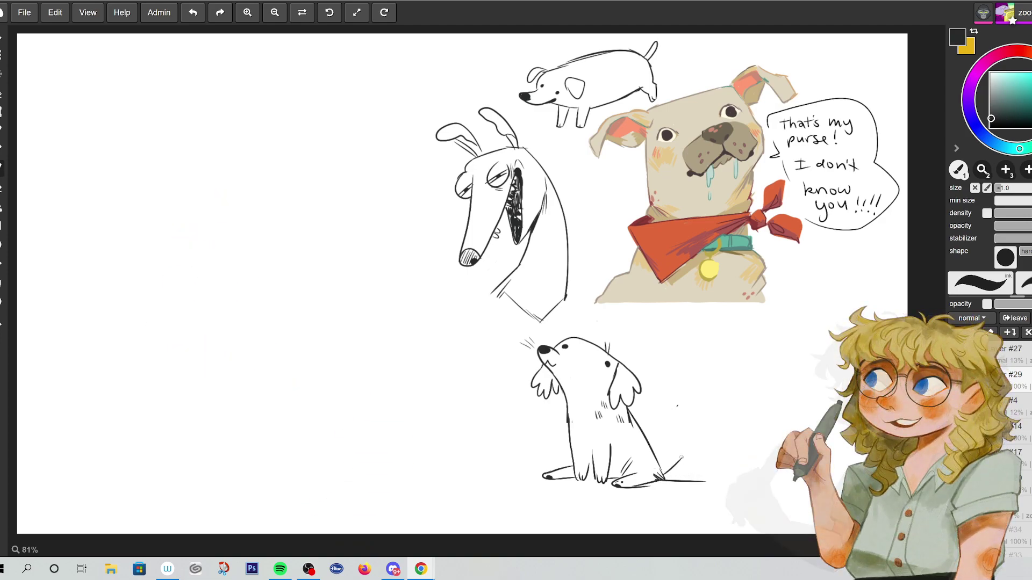
drag(702, 446, 666, 478)
drag(679, 439, 670, 451)
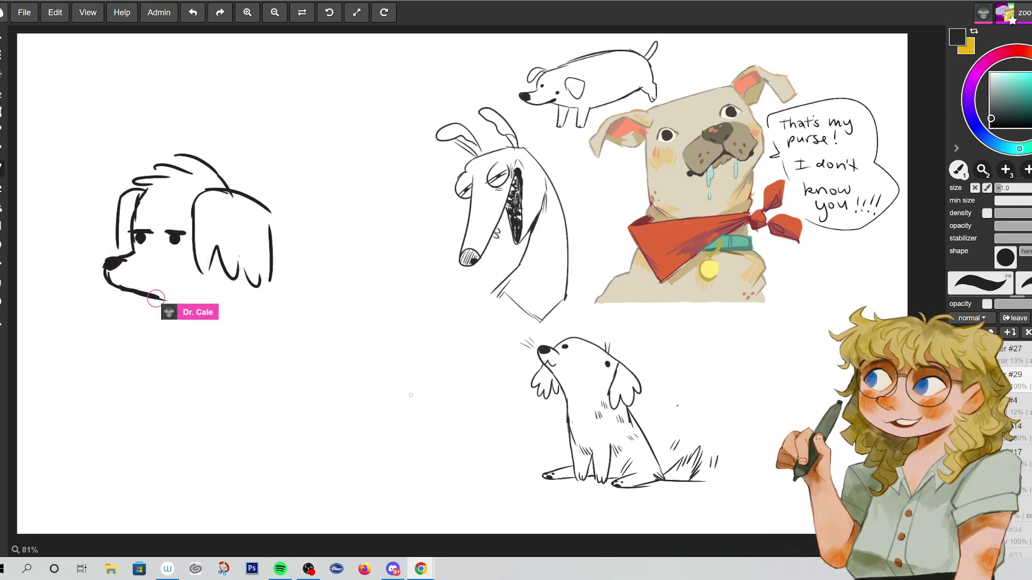
- Sketch a small triangular-faced cat with an eye, pointed ear, neck and a curving limb
mouse_move(417, 399)
mouse_down()
mouse_move(373, 415)
mouse_move(489, 403)
mouse_up()
mouse_move(463, 375)
mouse_down()
mouse_move(490, 404)
mouse_move(459, 398)
mouse_up()
click(406, 396)
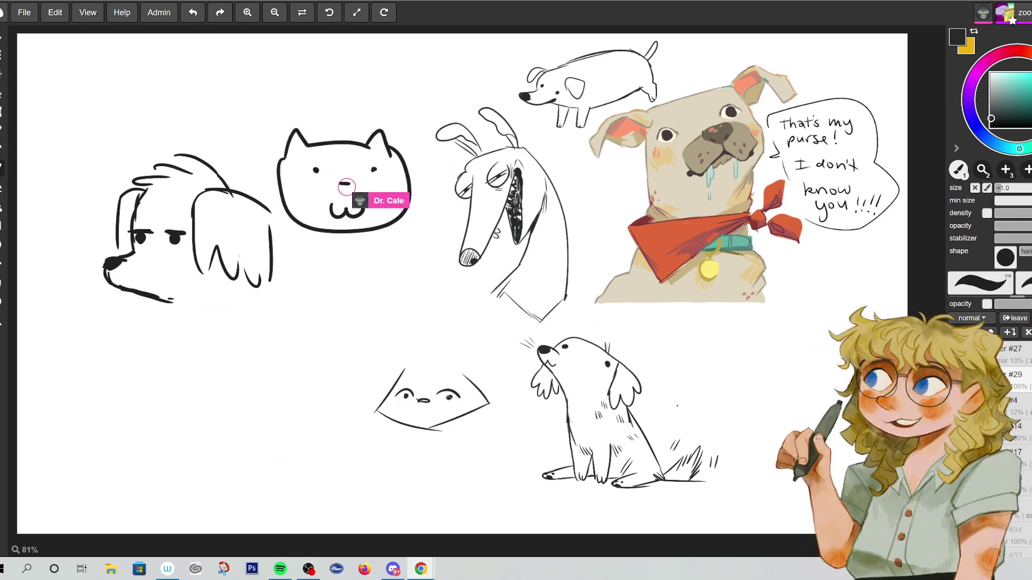
mouse_move(406, 373)
mouse_down()
mouse_move(419, 347)
mouse_move(446, 369)
mouse_move(456, 349)
mouse_move(464, 378)
mouse_up()
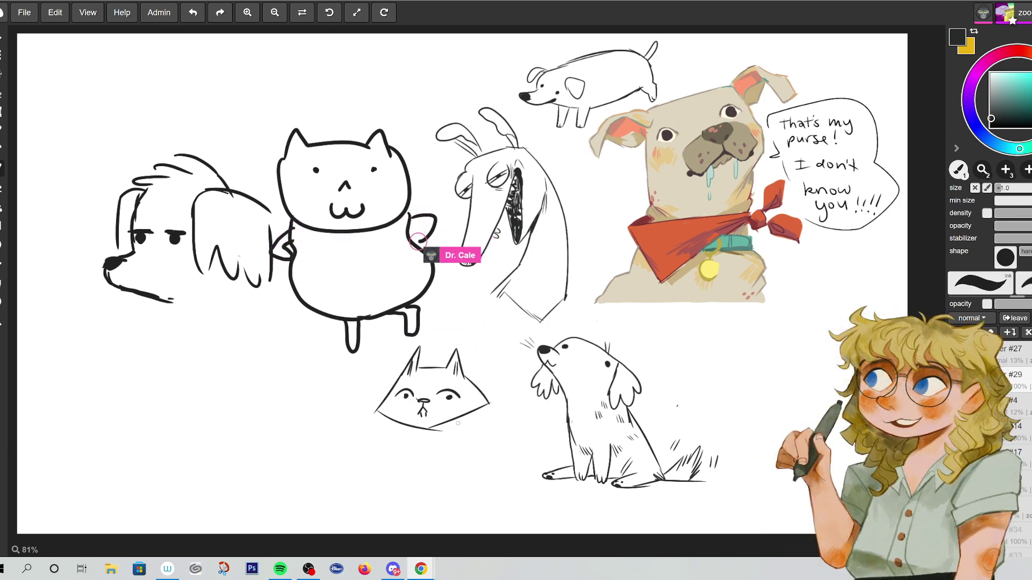
drag(433, 431, 437, 448)
drag(469, 414, 479, 430)
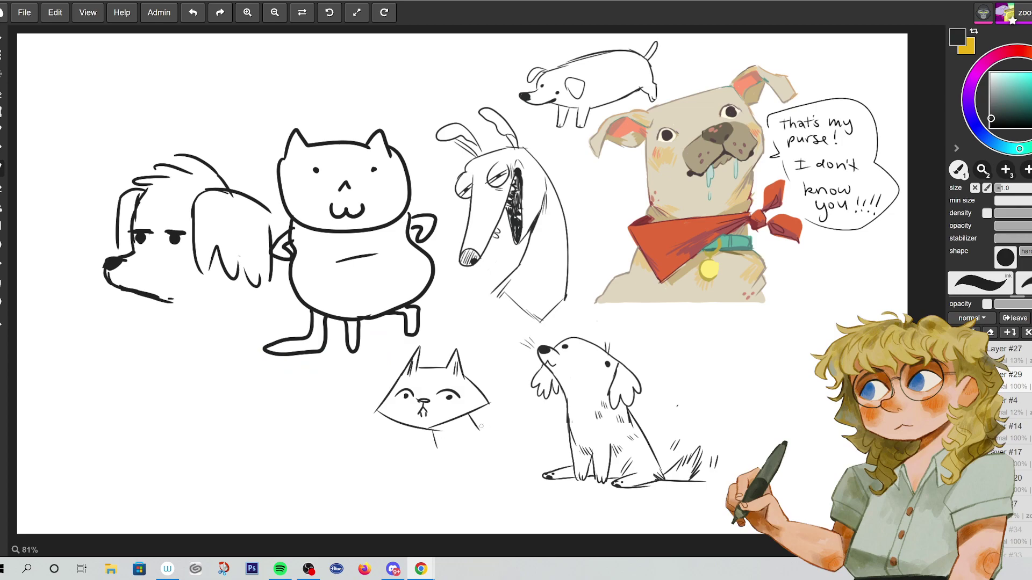
drag(477, 445, 498, 472)
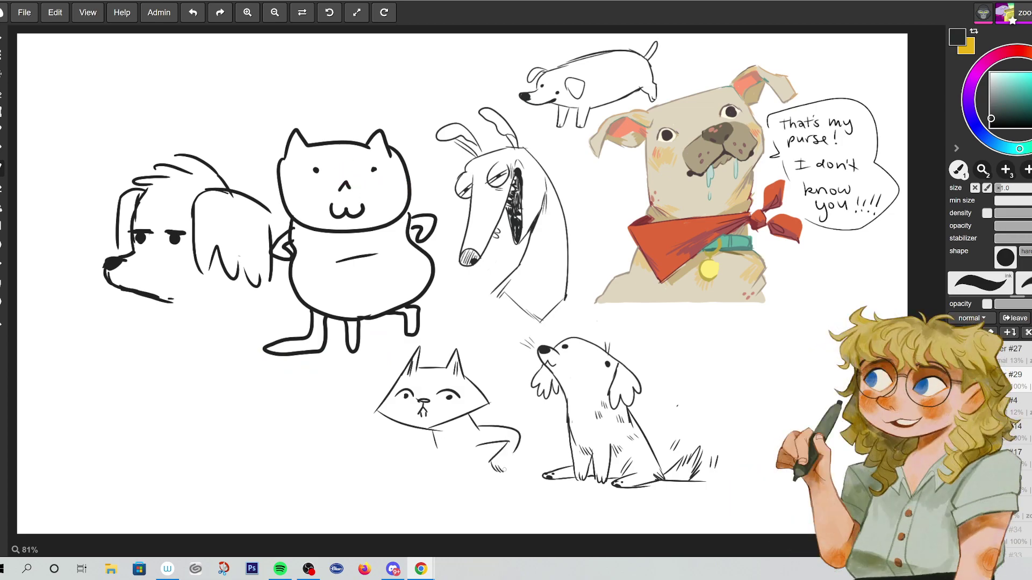
drag(433, 438, 368, 457)
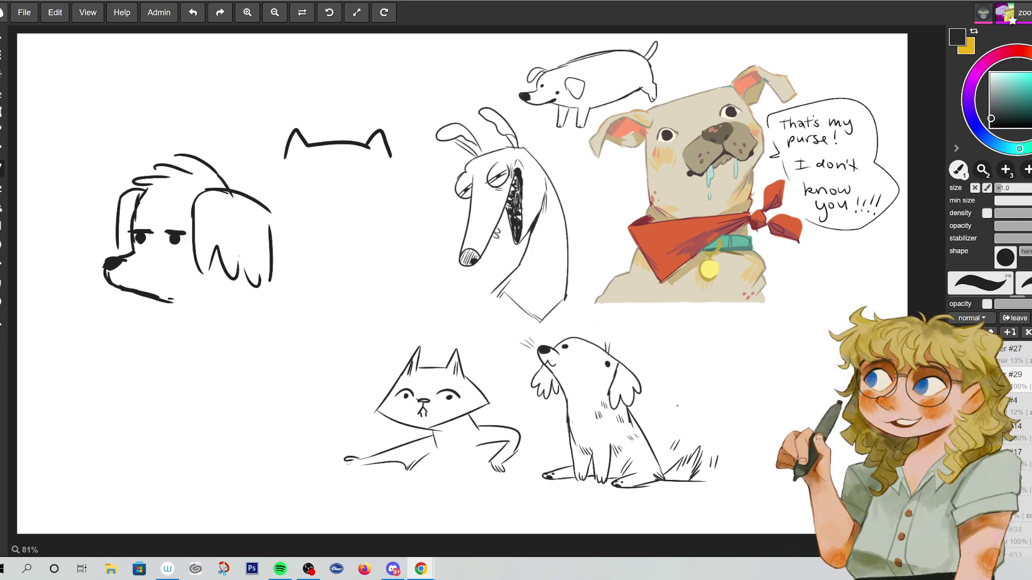
- Draw a top hat in the cat's paw, plus a collar and bow tie under its chin
drag(344, 459, 359, 456)
mouse_move(350, 513)
mouse_down()
mouse_move(375, 484)
mouse_move(354, 466)
mouse_move(338, 501)
mouse_up()
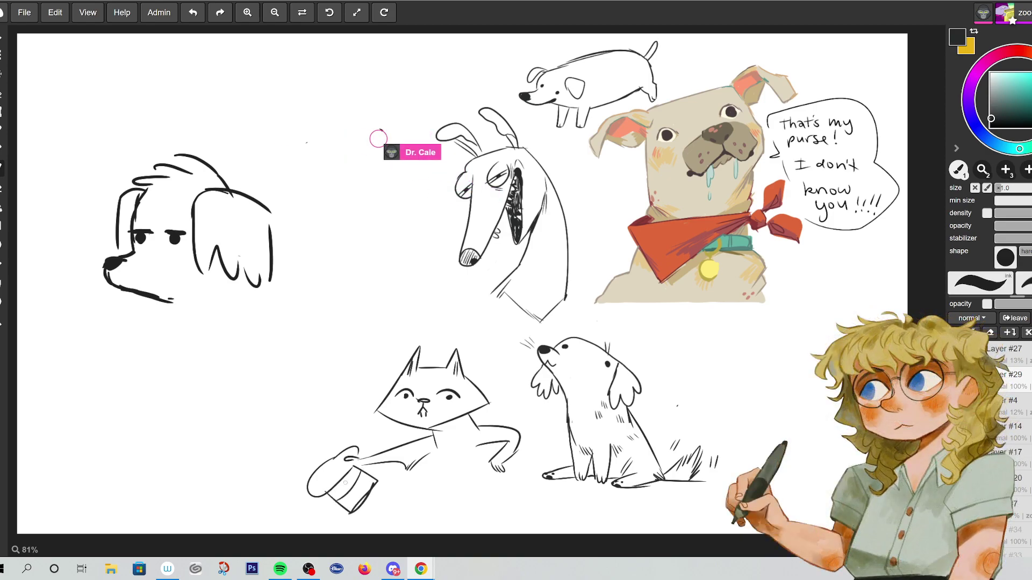
drag(342, 461, 353, 445)
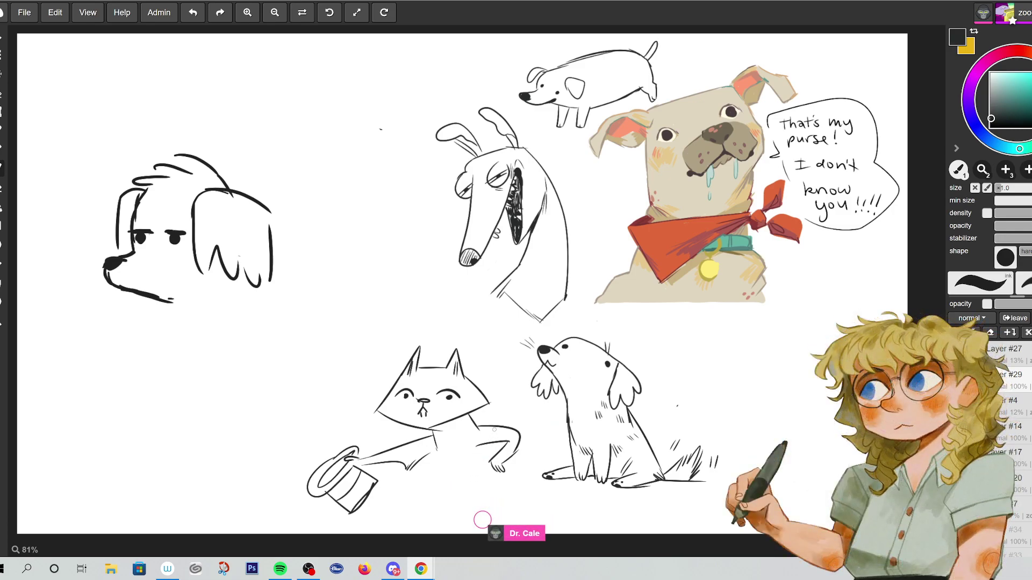
mouse_move(421, 430)
mouse_down()
mouse_move(431, 446)
mouse_move(461, 413)
mouse_up()
mouse_move(461, 413)
mouse_down()
mouse_move(465, 438)
mouse_move(472, 420)
mouse_up()
mouse_move(464, 428)
mouse_down()
mouse_move(476, 425)
mouse_move(495, 378)
mouse_up()
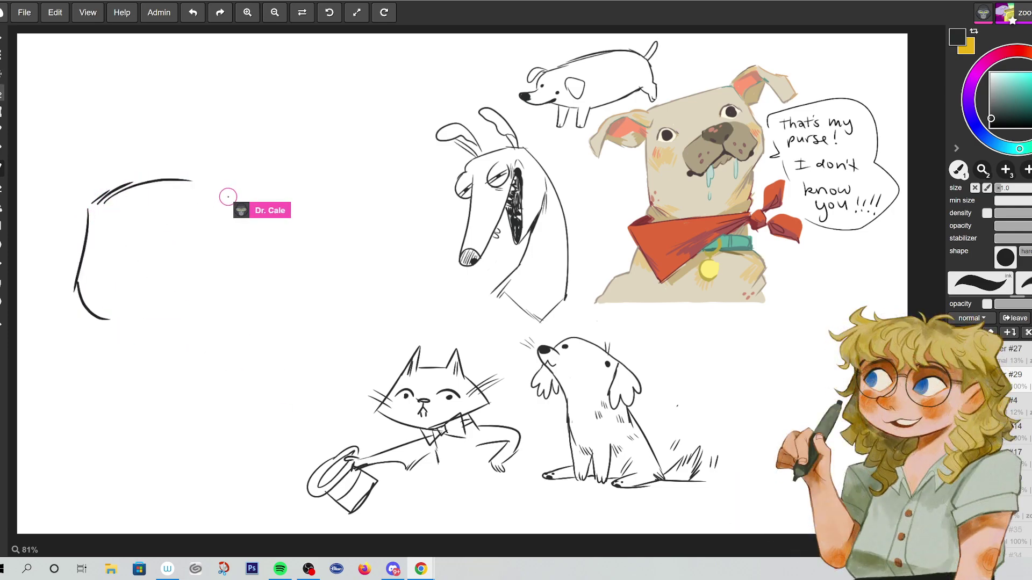
- Lasso the top-hat cat and move it up and right beside the red-bandana dog
click(2, 94)
mouse_move(282, 512)
mouse_down()
mouse_move(518, 511)
mouse_move(532, 422)
mouse_move(464, 329)
mouse_move(287, 484)
mouse_move(283, 508)
mouse_up()
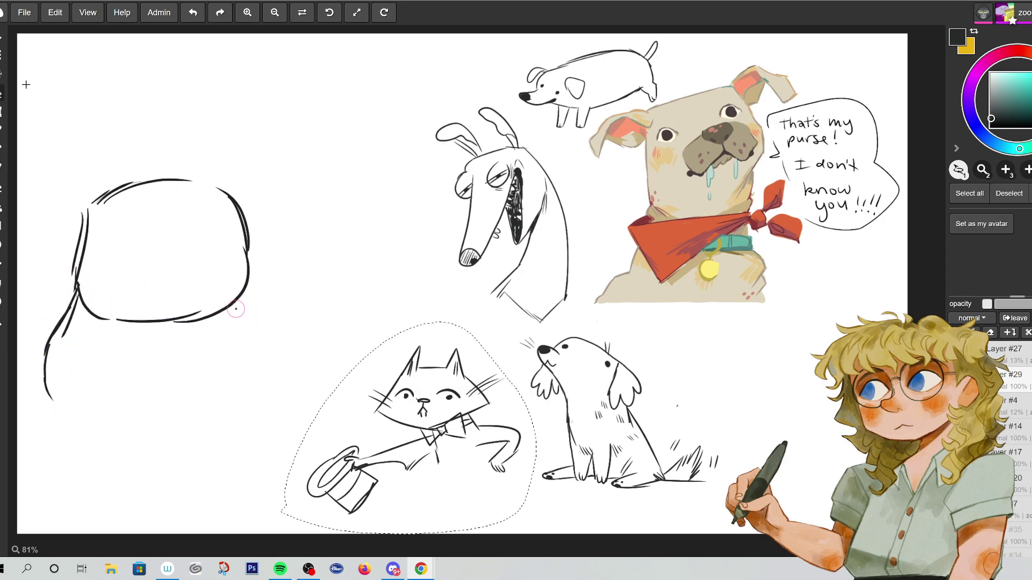
click(1, 38)
mouse_move(424, 424)
mouse_down()
mouse_move(438, 404)
mouse_move(417, 371)
mouse_move(766, 366)
mouse_move(811, 327)
mouse_move(803, 334)
mouse_up()
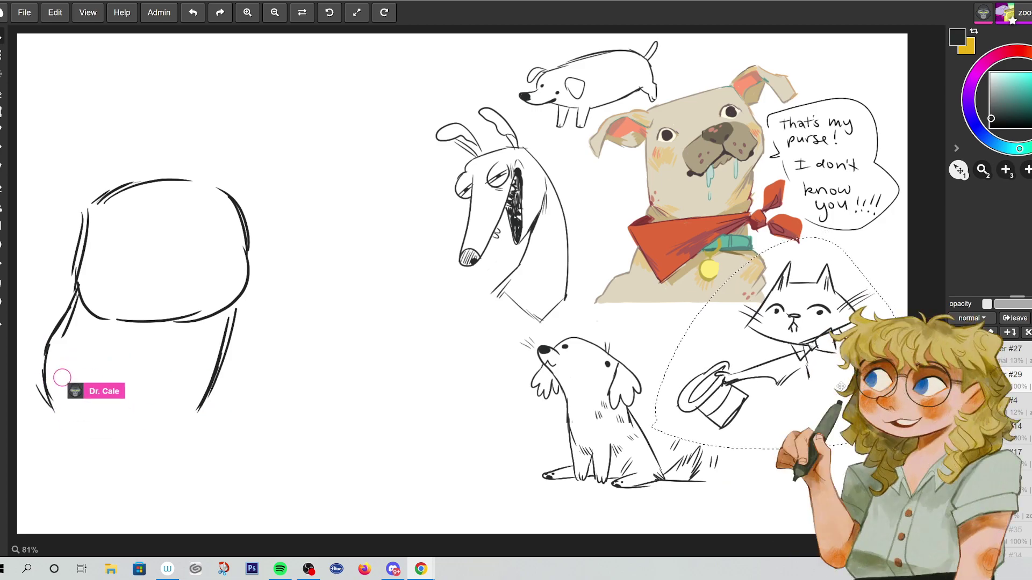
click(2, 55)
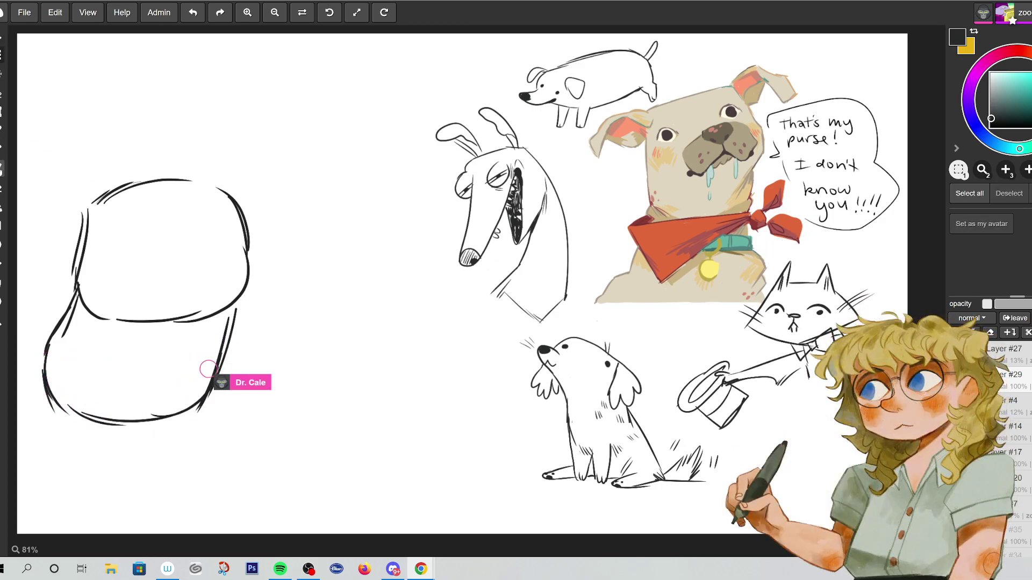
- Draw the cat's lower body line and an arc beneath it for its legs
key(b)
drag(808, 378, 807, 396)
drag(779, 430, 837, 403)
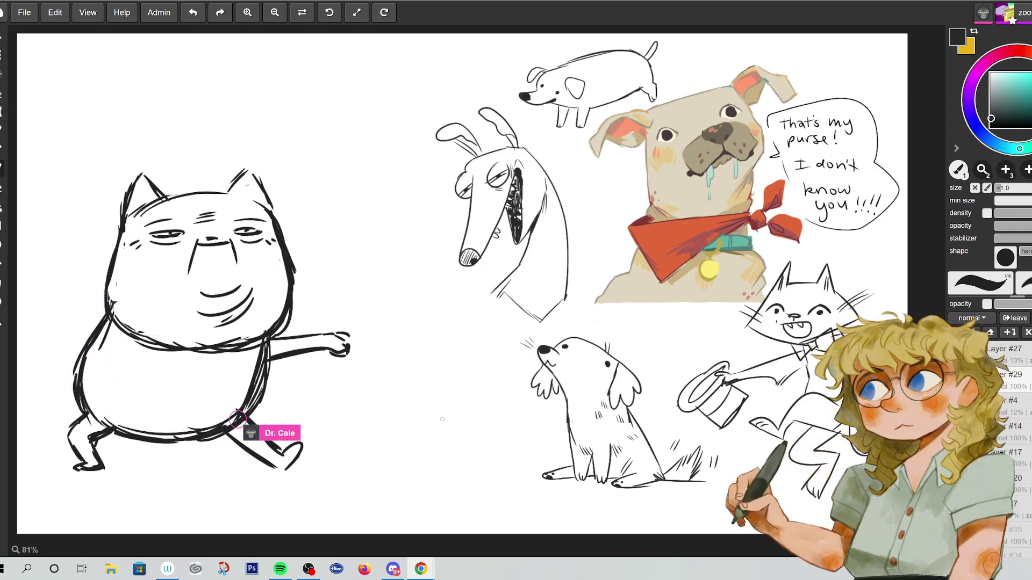
- Sketch a small face's nose, tongue-out mouth and squinting eyes left of the sitting dog
mouse_move(440, 394)
mouse_down()
mouse_move(426, 417)
mouse_move(447, 393)
mouse_move(458, 406)
mouse_up()
mouse_move(459, 396)
mouse_down()
mouse_move(456, 424)
mouse_move(452, 386)
mouse_move(442, 420)
mouse_up()
drag(420, 378, 435, 379)
drag(421, 381, 489, 403)
drag(476, 394, 483, 399)
- Outline the small cat head with its top and ear, undoing and redrawing the brow line
mouse_move(415, 372)
mouse_down()
mouse_move(389, 417)
mouse_move(432, 460)
mouse_move(473, 453)
mouse_up()
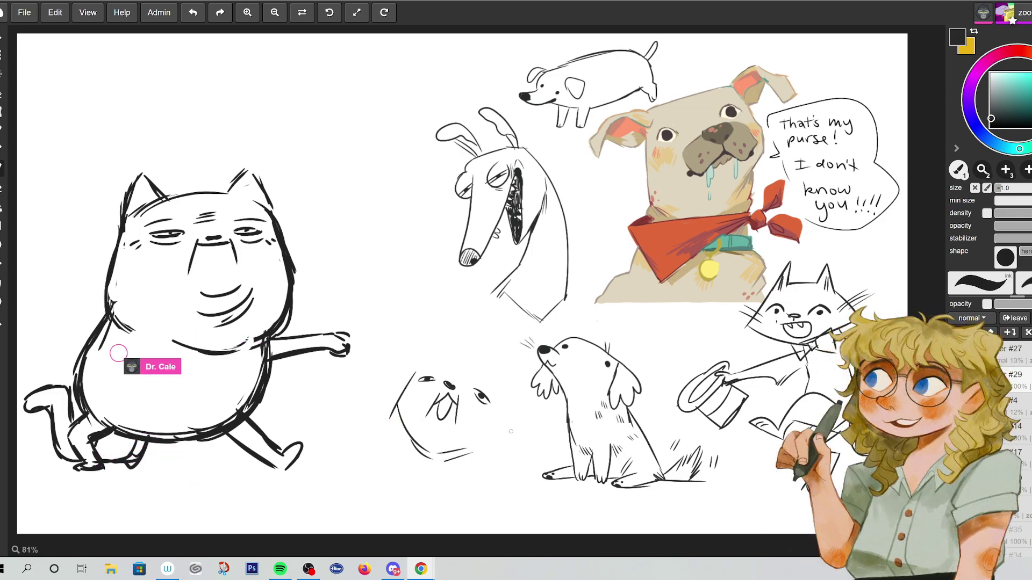
mouse_move(414, 372)
mouse_down()
mouse_move(451, 344)
mouse_move(444, 357)
mouse_move(511, 392)
mouse_up()
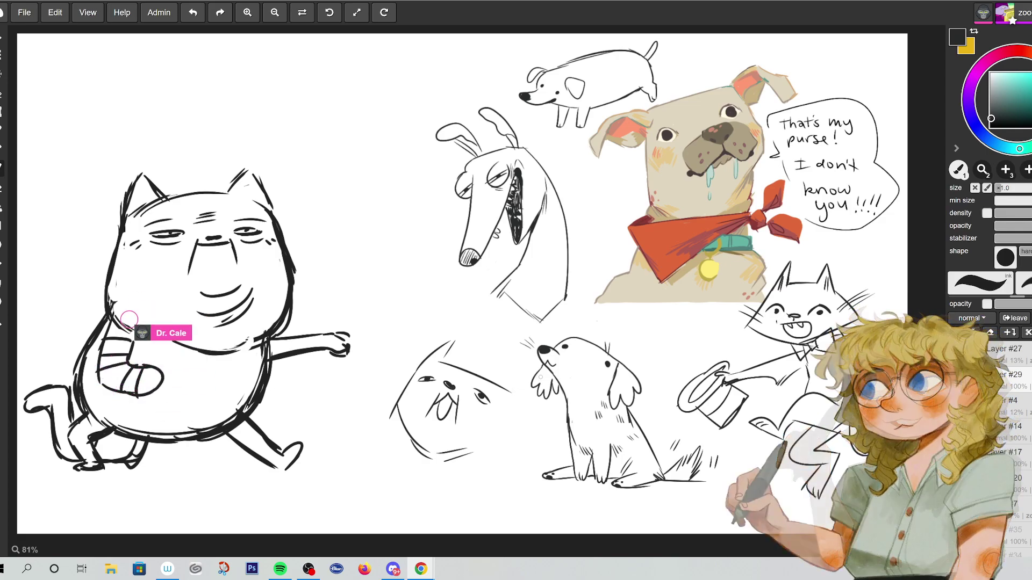
key(ctrl+z)
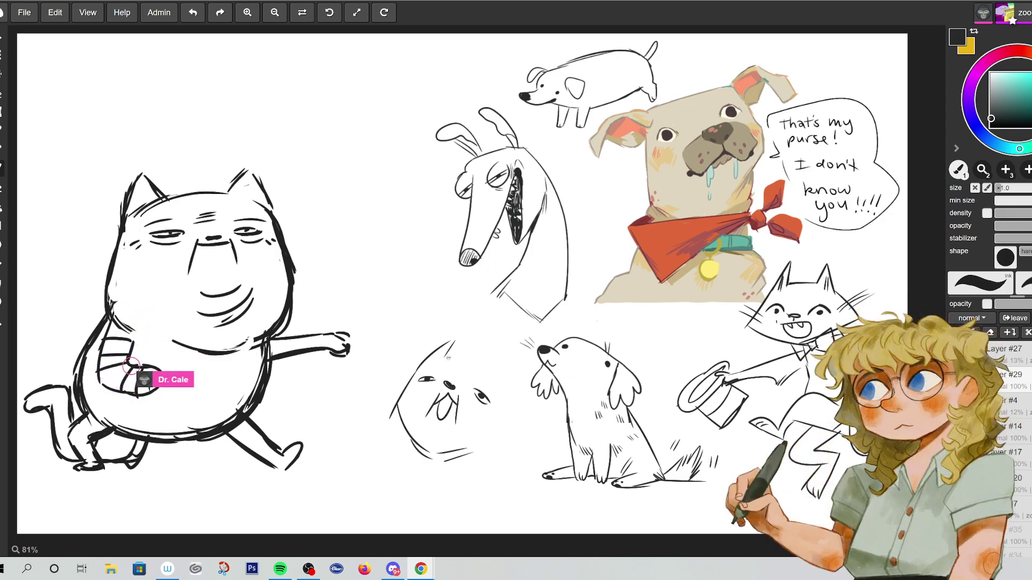
drag(439, 367, 504, 390)
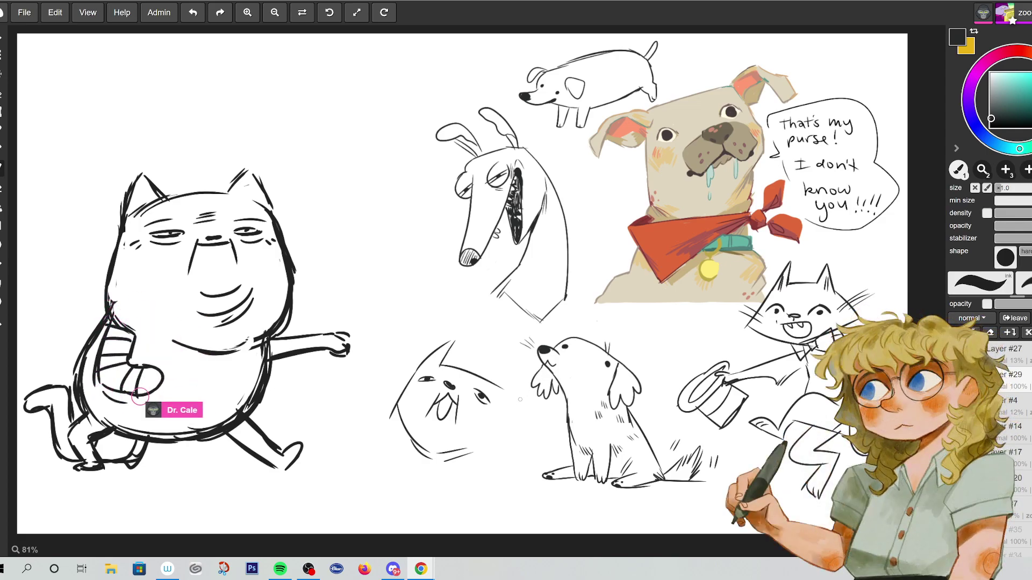
key(ctrl+z)
mouse_move(440, 366)
mouse_down()
mouse_move(503, 394)
mouse_move(492, 383)
mouse_move(514, 381)
mouse_move(500, 428)
mouse_up()
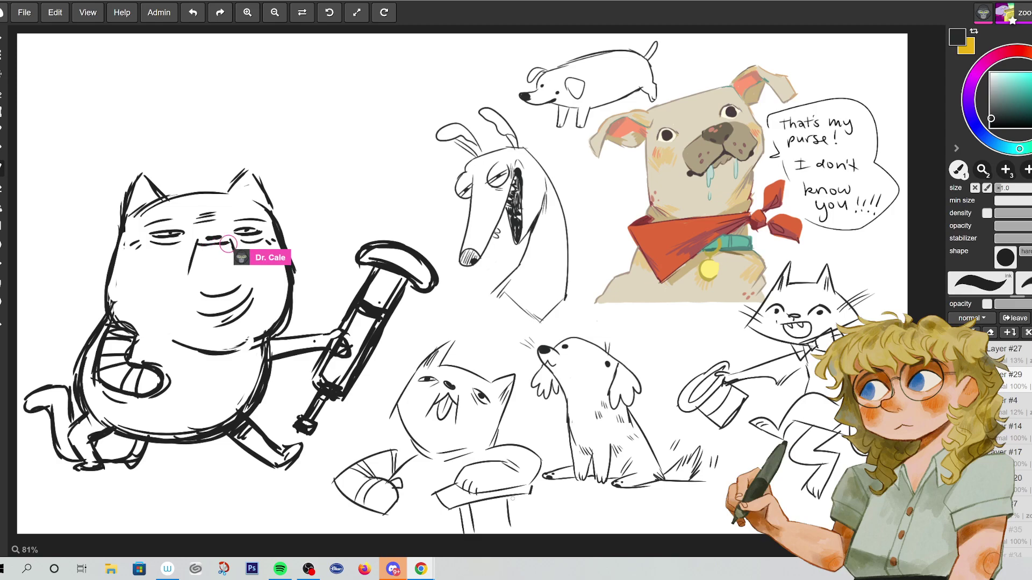
- Brush a line along the hat's bottom edge and extend its right-side lines
drag(487, 533, 511, 533)
drag(514, 521, 516, 534)
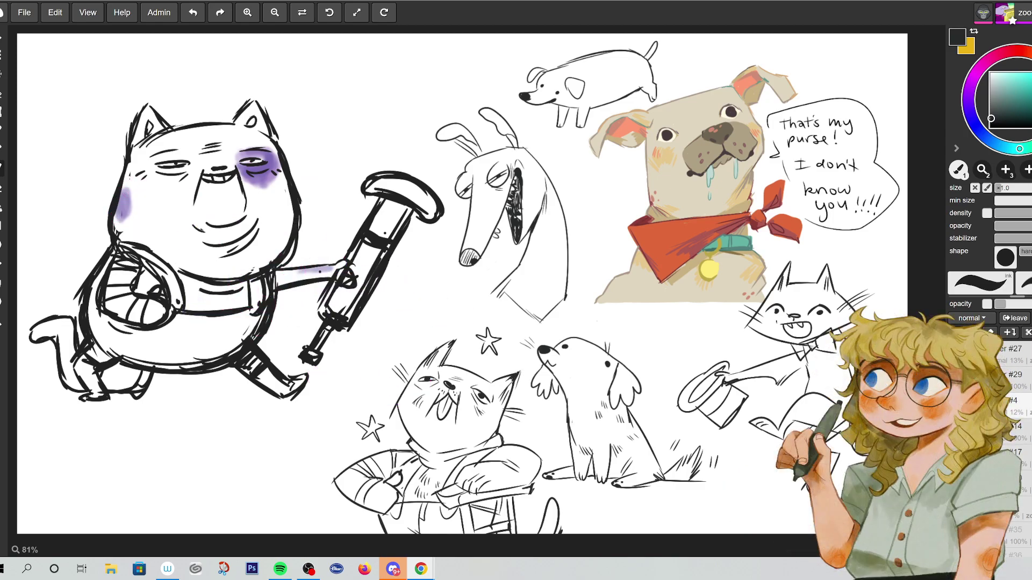
- On a new layer, colour the lower cat's tongue pink and add a stroke beside the crutch's end
click(952, 332)
click(1031, 55)
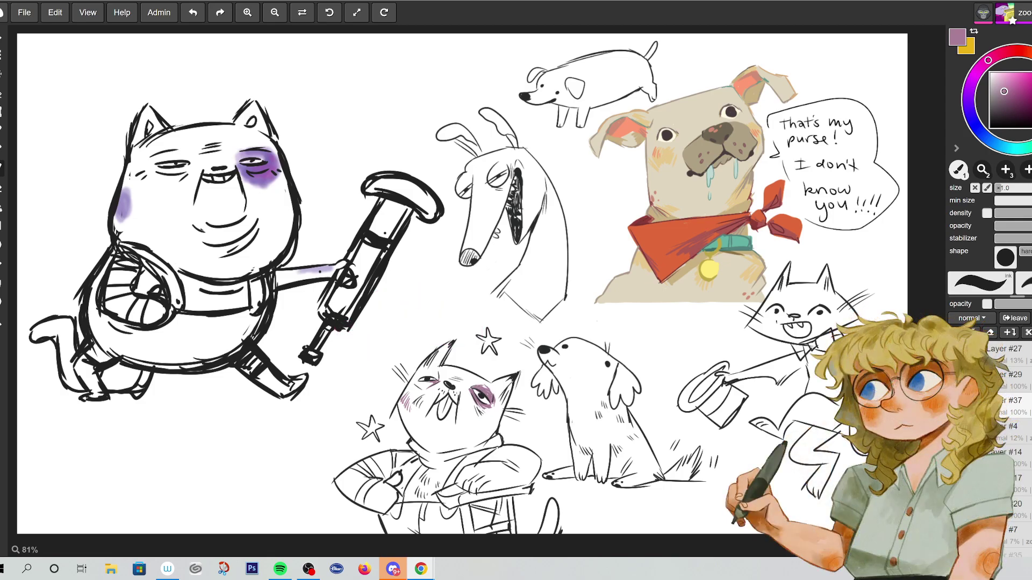
drag(1011, 79, 1019, 51)
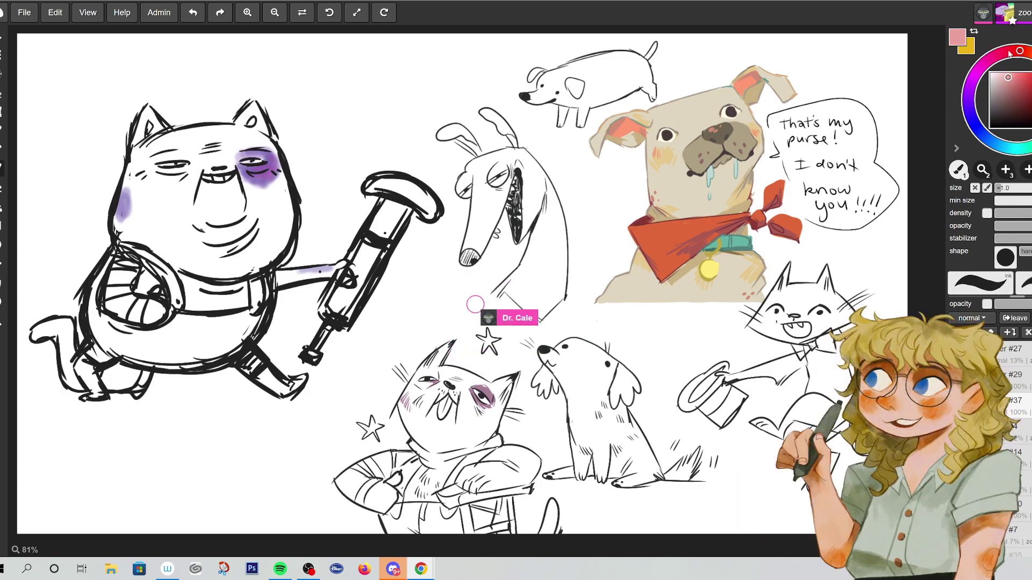
drag(442, 407, 447, 400)
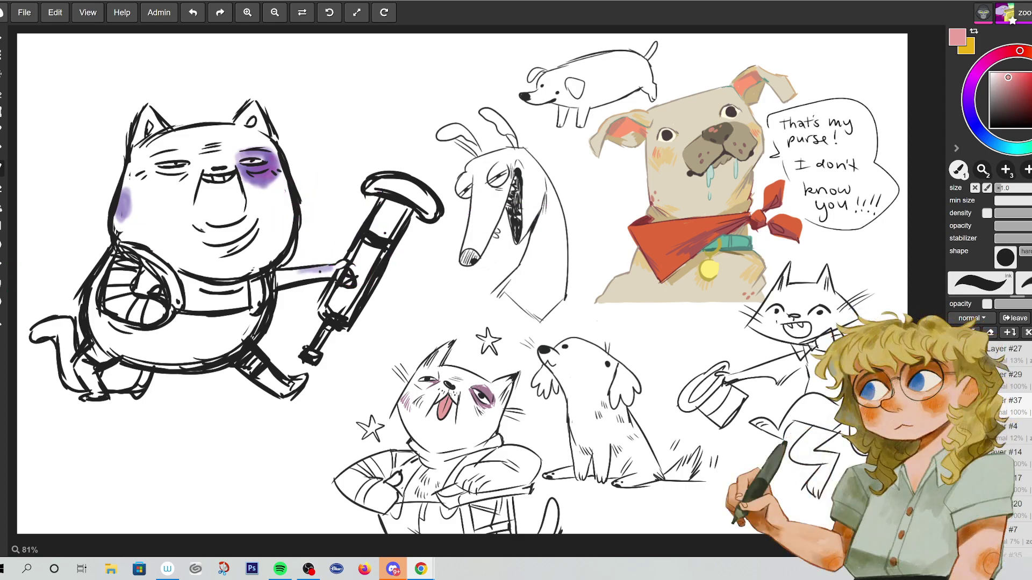
drag(290, 316, 324, 385)
- Switch to bright yellow and paint small yellow duck shapes around the cat's head
click(990, 128)
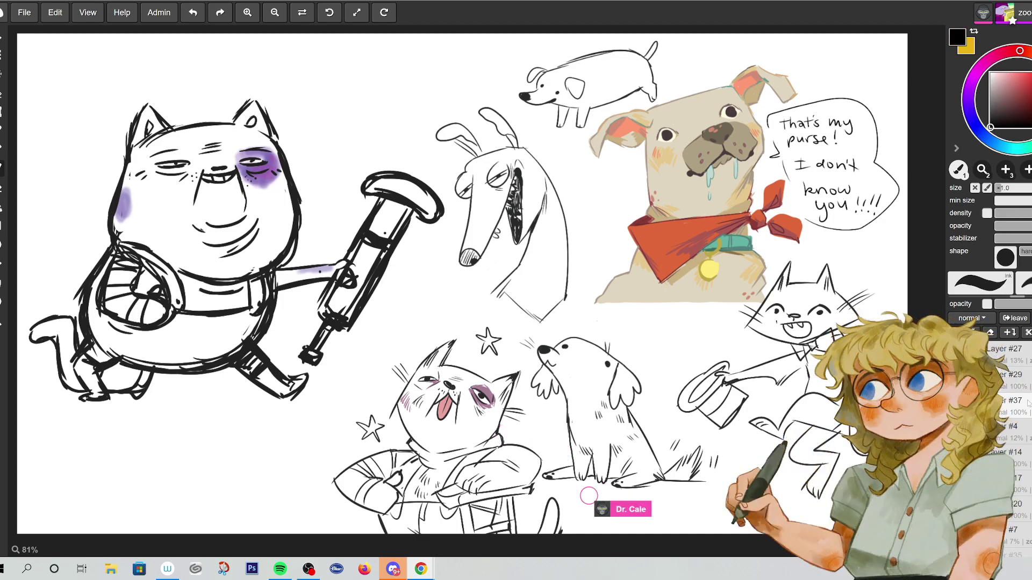
click(1031, 60)
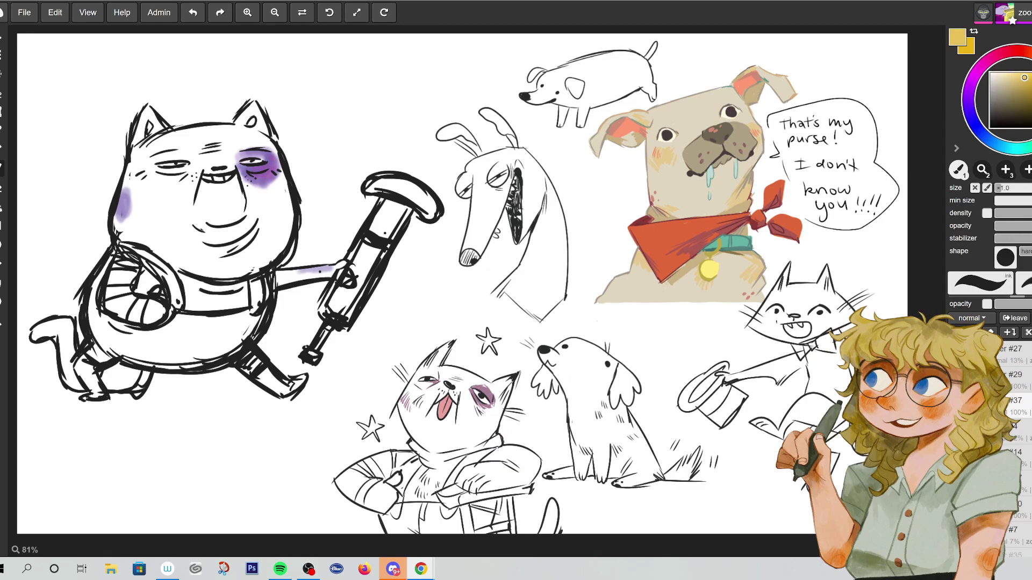
mouse_move(1024, 78)
mouse_down()
mouse_move(1006, 73)
mouse_move(1023, 72)
mouse_up()
mouse_move(384, 352)
mouse_down()
mouse_move(402, 355)
mouse_move(446, 321)
mouse_move(459, 326)
mouse_up()
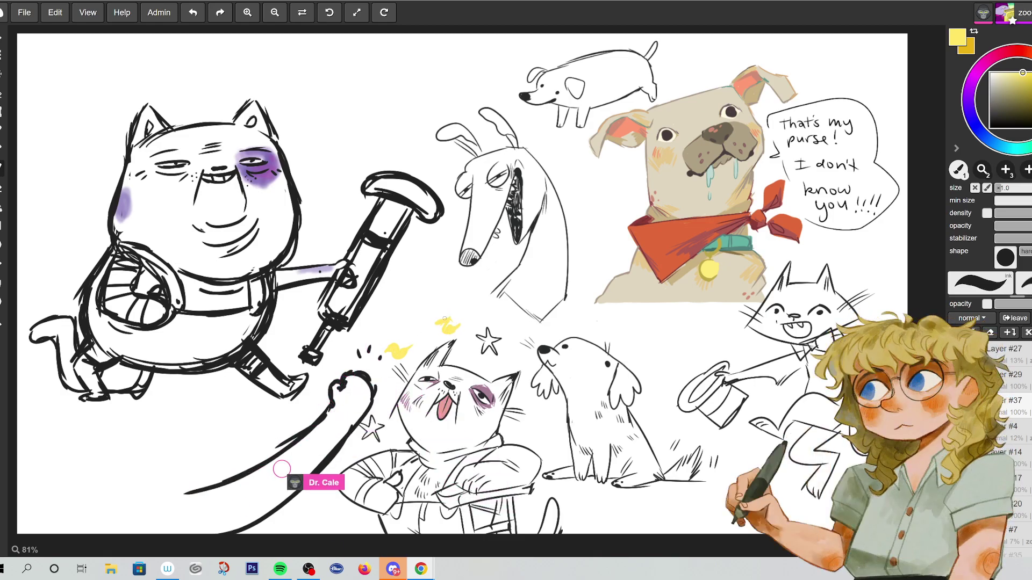
mouse_move(506, 373)
mouse_down()
mouse_move(515, 363)
mouse_move(498, 372)
mouse_up()
mouse_move(530, 406)
mouse_down()
mouse_move(522, 416)
mouse_move(532, 406)
mouse_up()
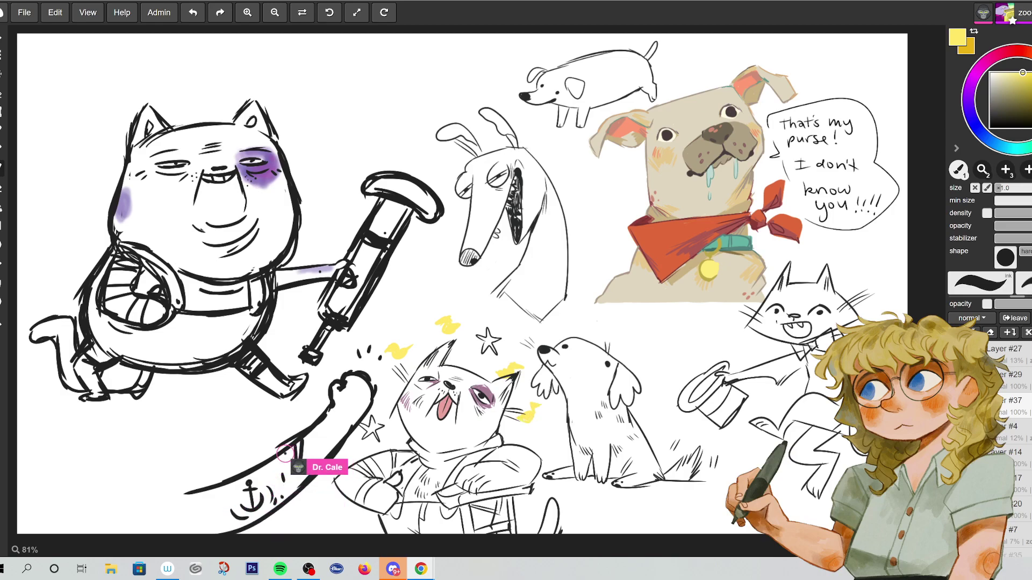
- Change the brush colour from orange to a dark brown shade
click(1031, 57)
click(1031, 82)
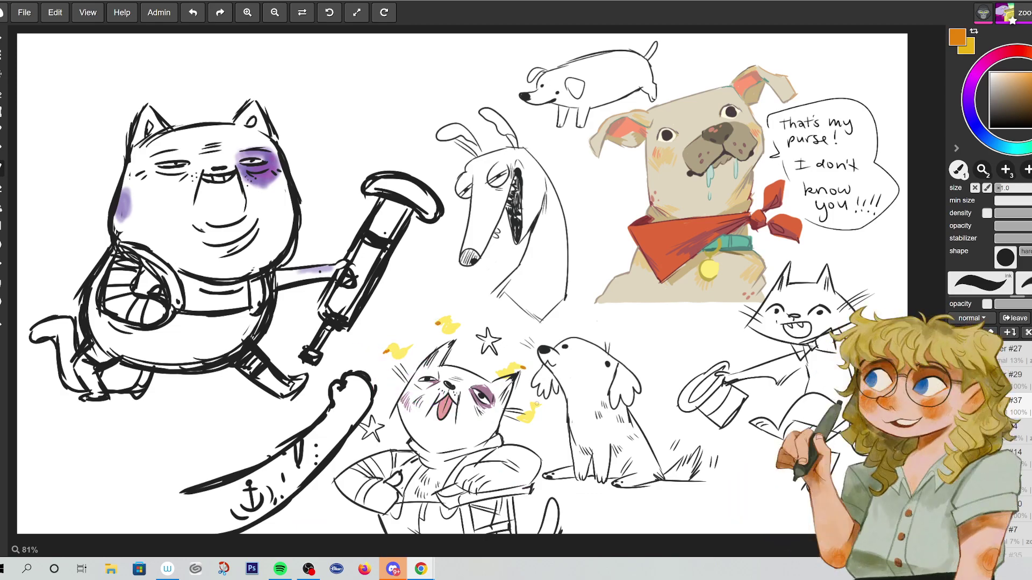
click(1014, 118)
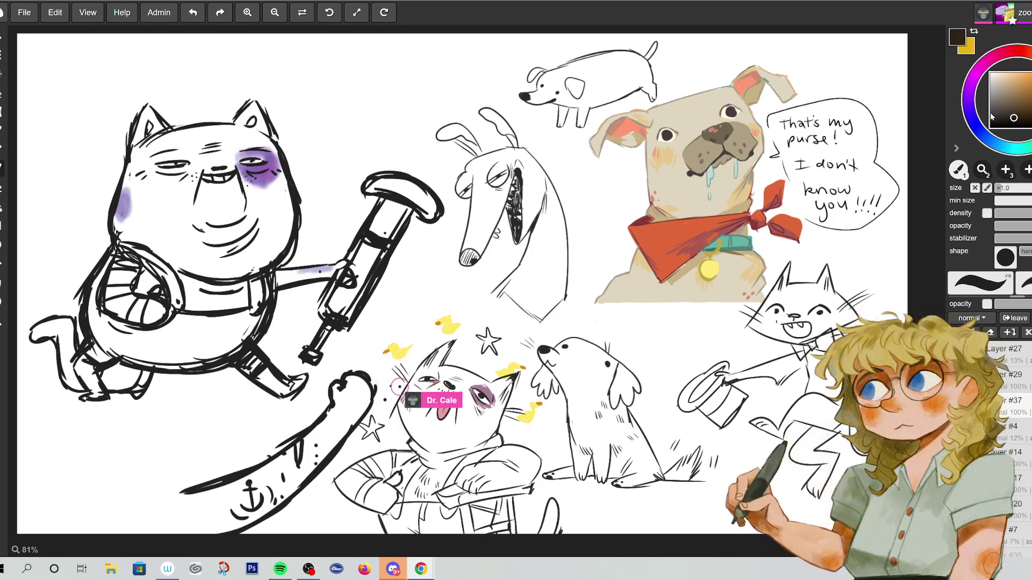
- Dot dark brown eyes onto the yellow ducks
click(395, 347)
click(440, 323)
click(445, 320)
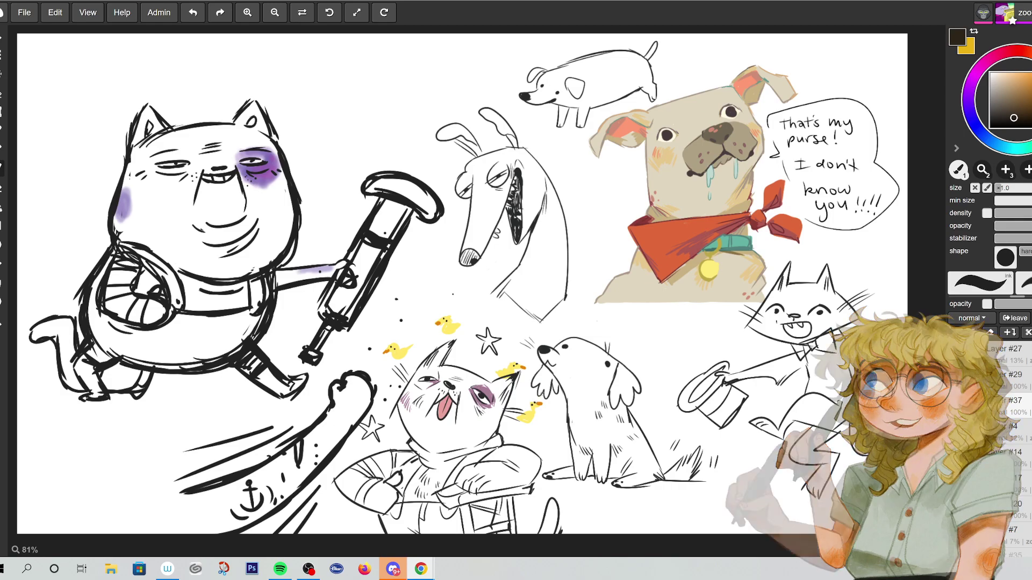
- Switch to light blue and draw dizzy swirls around the cat's head
click(1002, 147)
click(1027, 76)
drag(431, 331, 420, 341)
drag(433, 335, 423, 342)
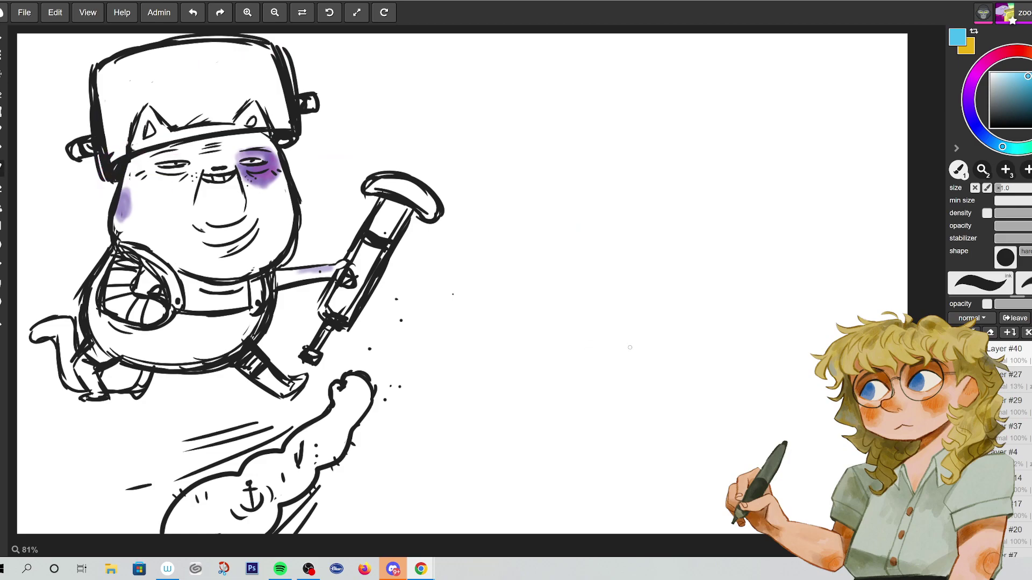
- Draw thick eyebrows, a nose mark and a curved chin line on the face right of the cat
drag(633, 363, 600, 366)
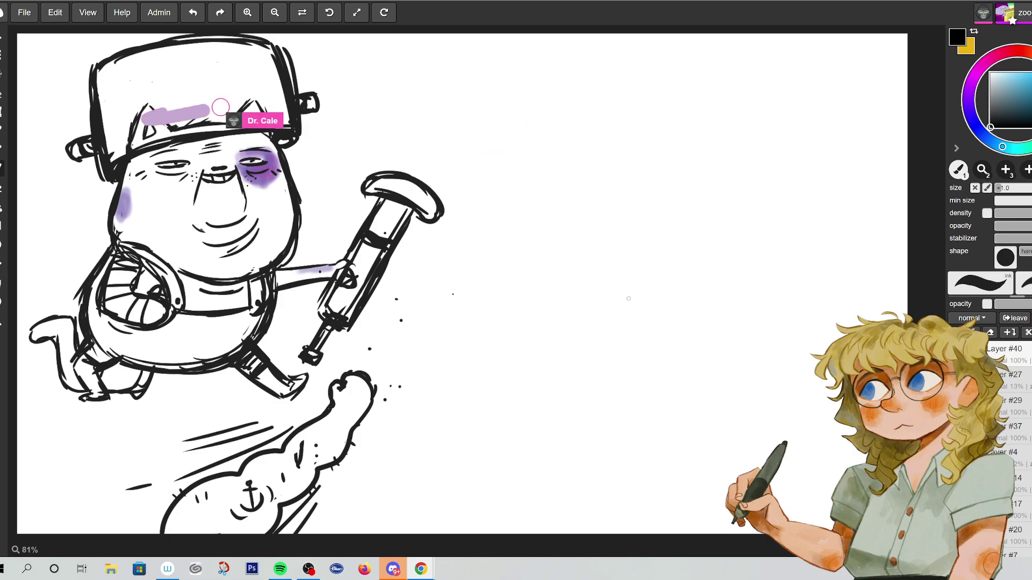
mouse_move(625, 297)
mouse_down()
mouse_move(636, 301)
mouse_move(614, 318)
mouse_move(653, 311)
mouse_up()
drag(592, 292, 617, 291)
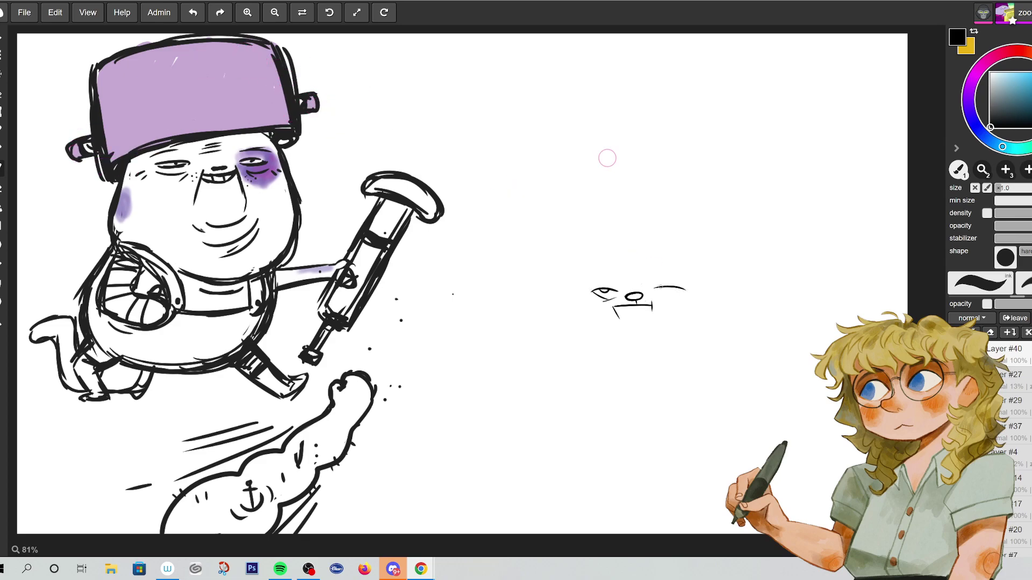
mouse_move(623, 280)
mouse_down()
mouse_move(624, 290)
mouse_move(654, 287)
mouse_move(589, 280)
mouse_up()
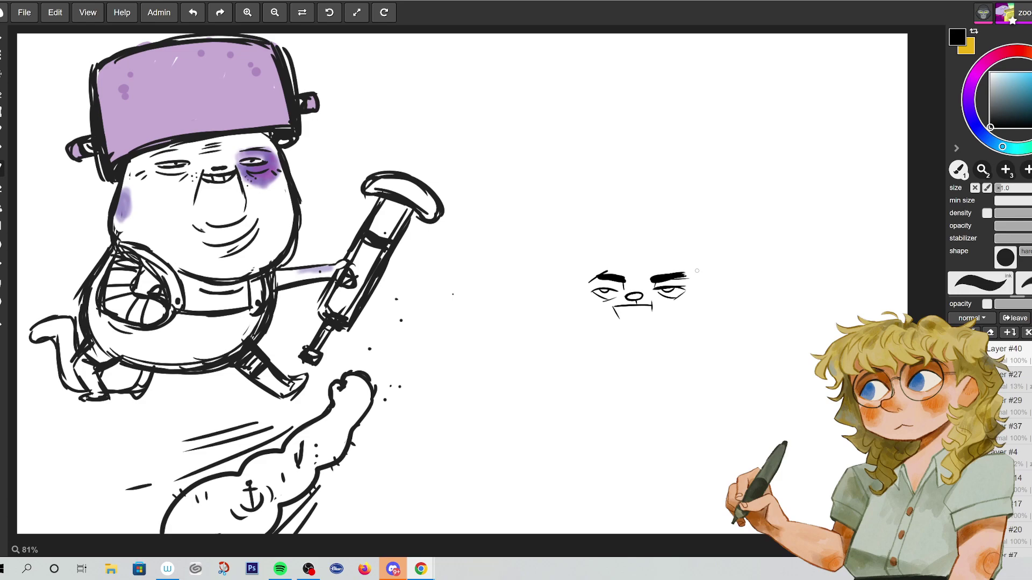
drag(611, 335, 644, 345)
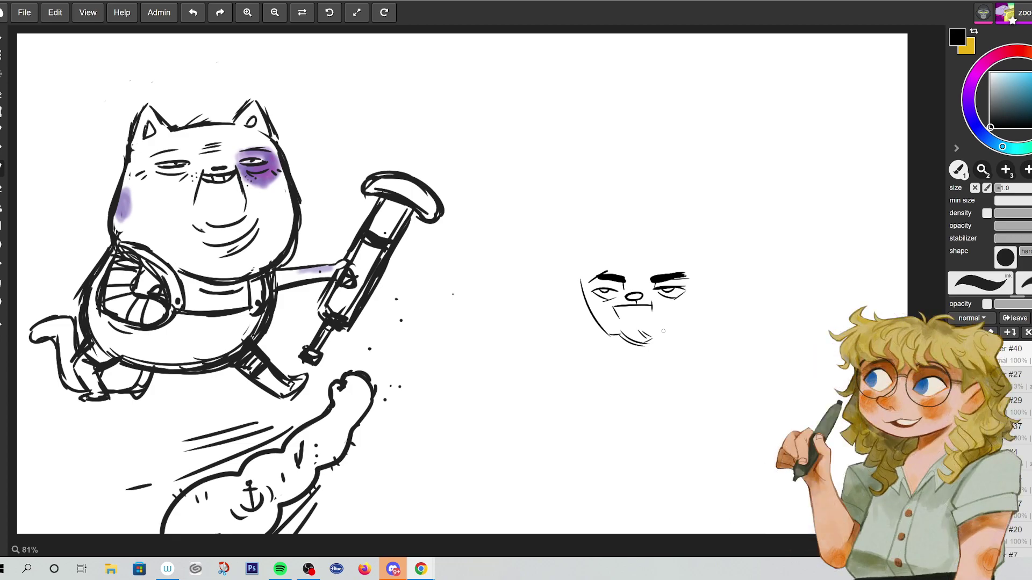
- Redraw the chin as a longer curve and sketch a shoulder and bent arm, undoing the end curl
key(ctrl+z)
key(ctrl+z)
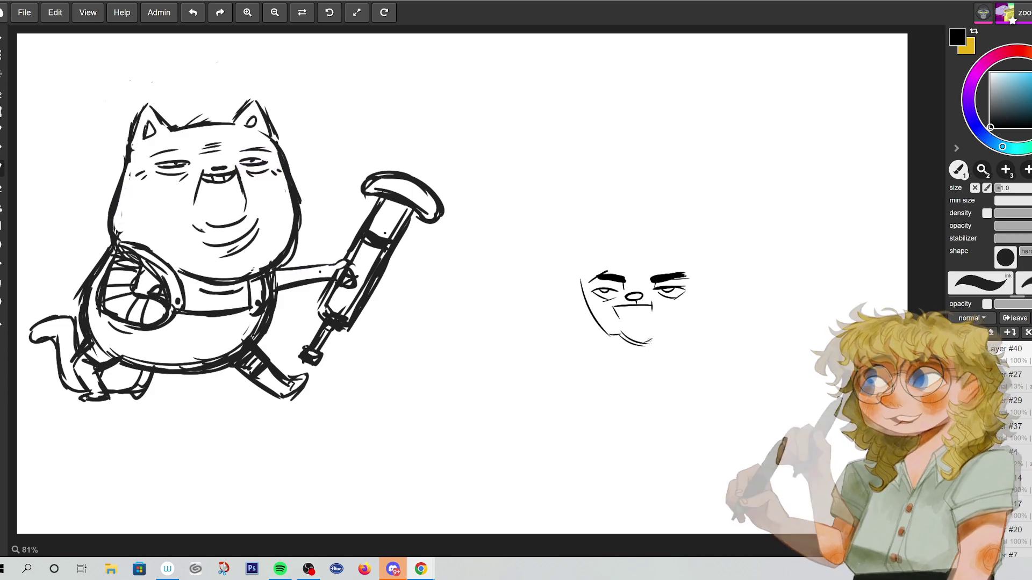
drag(636, 343, 668, 336)
drag(489, 329, 489, 393)
drag(541, 362, 574, 358)
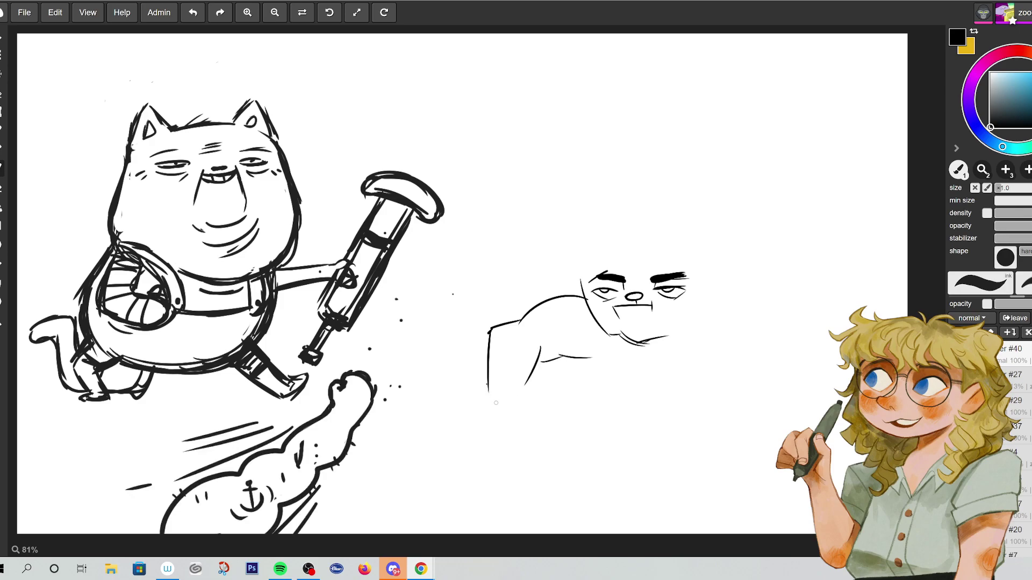
drag(488, 385, 504, 407)
key(ctrl+z)
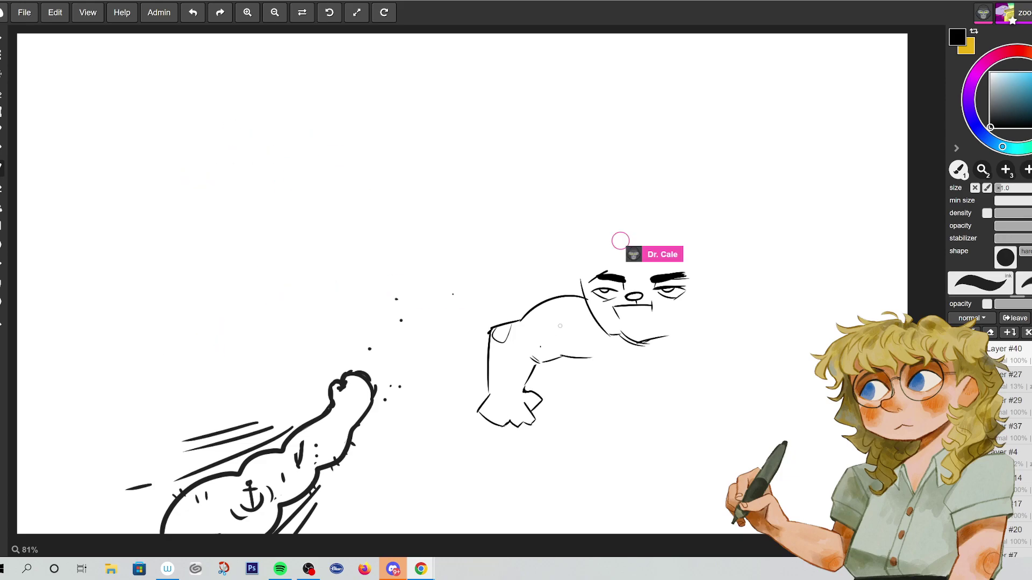
- Add body muscle lines, stubble hatching, an eyelid under the brow and a longer jaw line
mouse_move(533, 325)
mouse_down()
mouse_move(575, 327)
mouse_move(582, 308)
mouse_move(575, 355)
mouse_move(605, 371)
mouse_up()
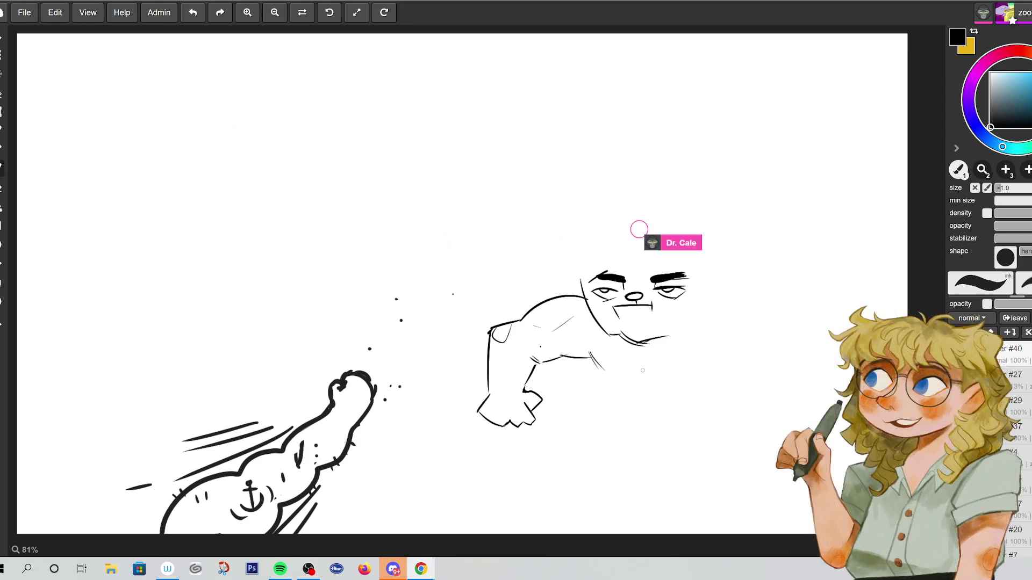
mouse_move(632, 319)
mouse_down()
mouse_move(659, 323)
mouse_move(622, 306)
mouse_up()
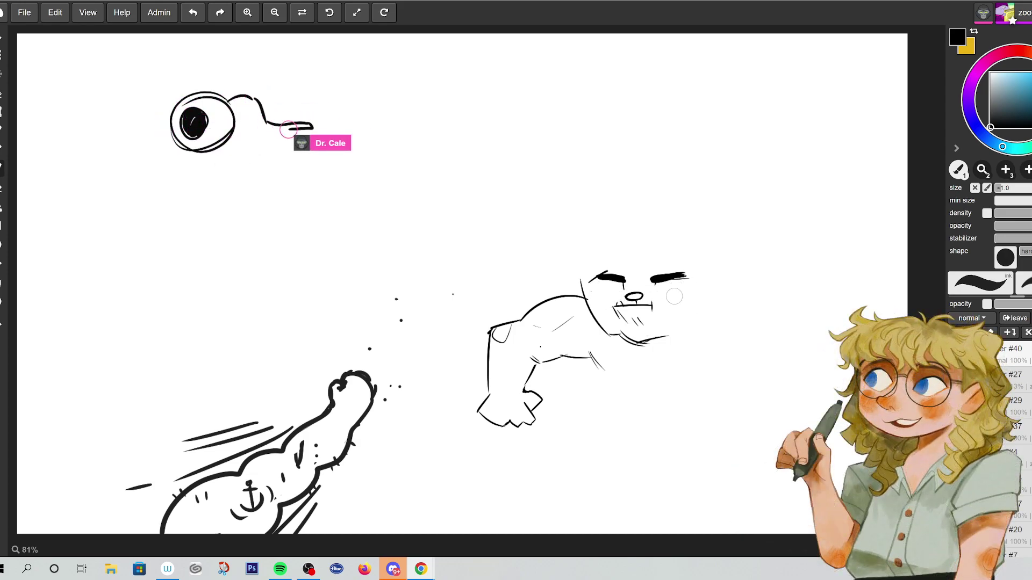
mouse_move(598, 289)
mouse_down()
mouse_move(665, 285)
mouse_move(676, 295)
mouse_move(630, 292)
mouse_move(648, 281)
mouse_up()
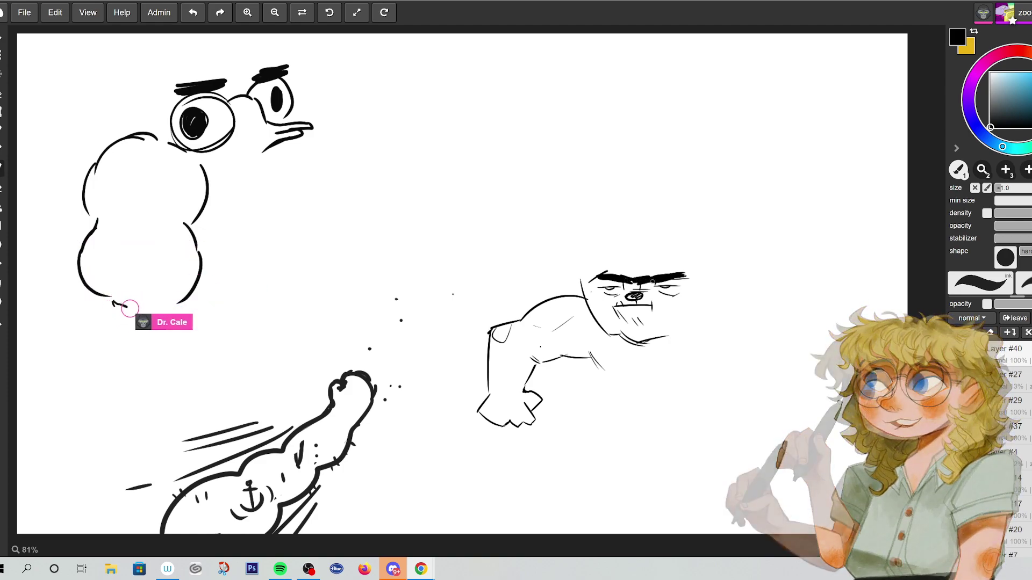
drag(662, 337, 697, 325)
- Draw two pointed cat ears, undoing a stray forehead stroke, and begin a beak outline above
mouse_move(582, 278)
mouse_down()
mouse_move(600, 222)
mouse_move(608, 234)
mouse_move(680, 257)
mouse_move(647, 264)
mouse_up()
key(ctrl+z)
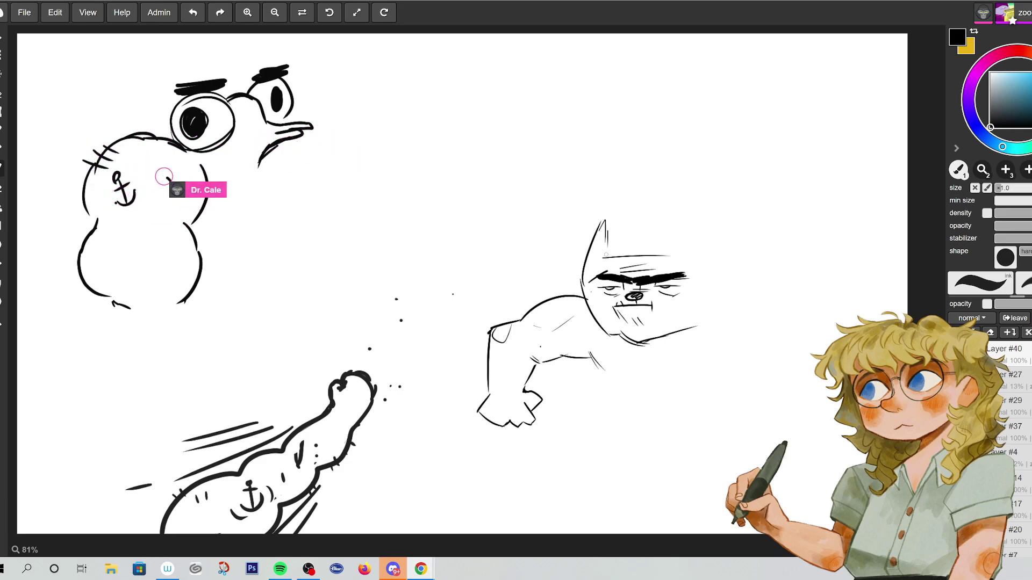
drag(669, 216, 708, 286)
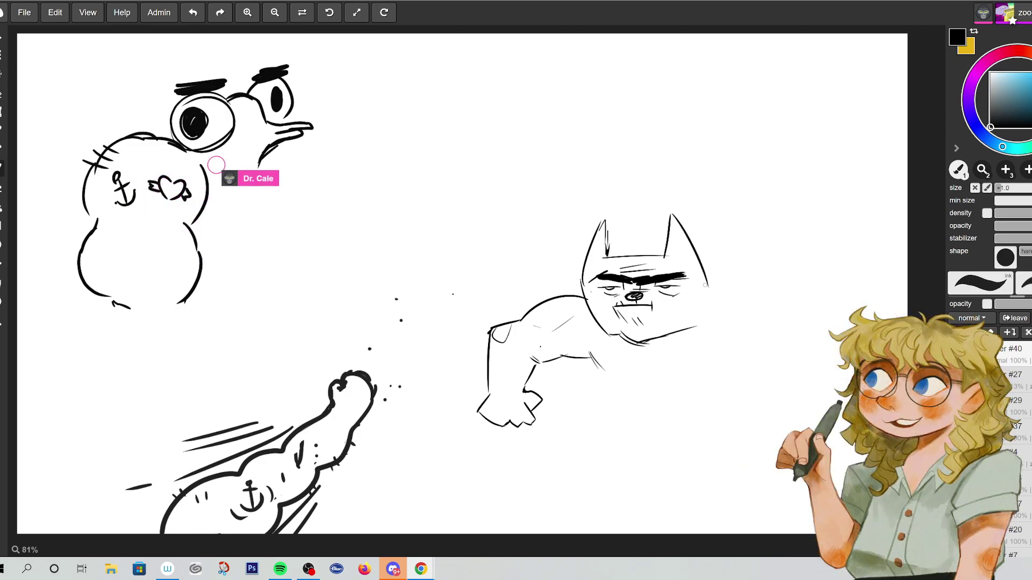
mouse_move(467, 149)
mouse_down()
mouse_move(441, 163)
mouse_move(459, 172)
mouse_move(475, 143)
mouse_move(506, 154)
mouse_move(516, 131)
mouse_move(559, 157)
mouse_up()
- Draw the bird's eye, head outline, neck lines and beak edge
click(506, 155)
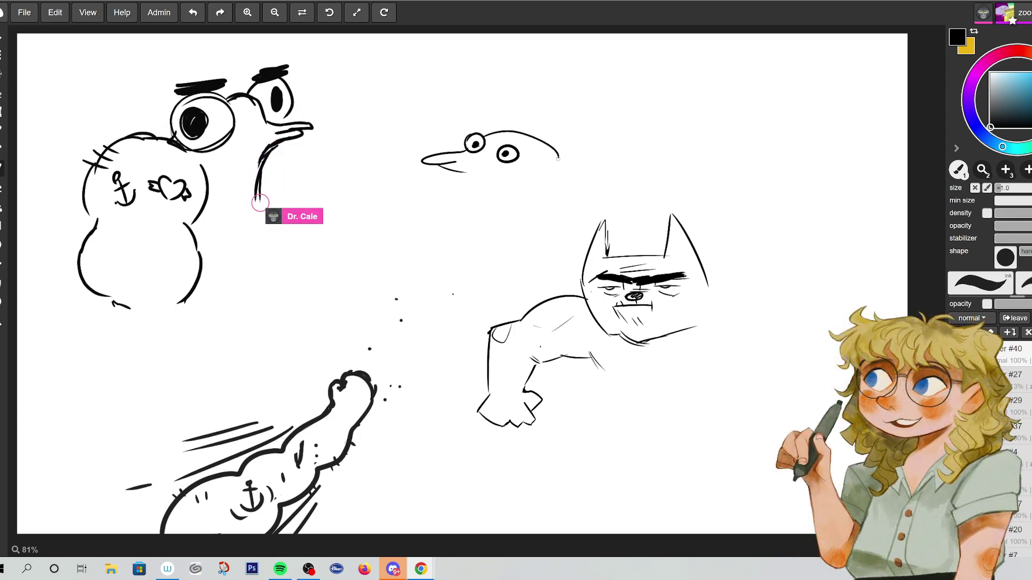
drag(472, 171, 485, 228)
drag(558, 156, 561, 222)
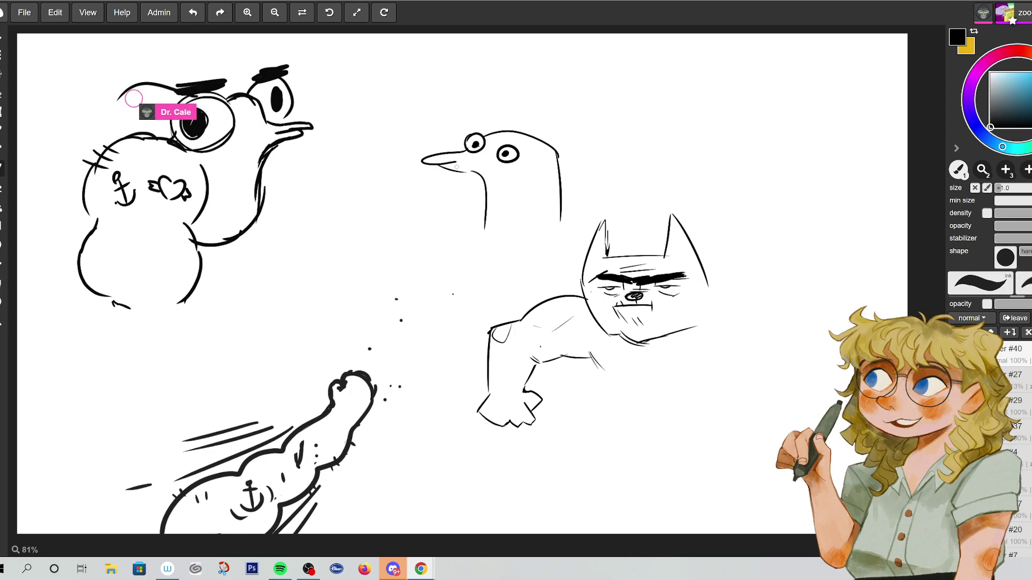
mouse_move(482, 175)
mouse_down()
mouse_move(466, 152)
mouse_move(476, 160)
mouse_up()
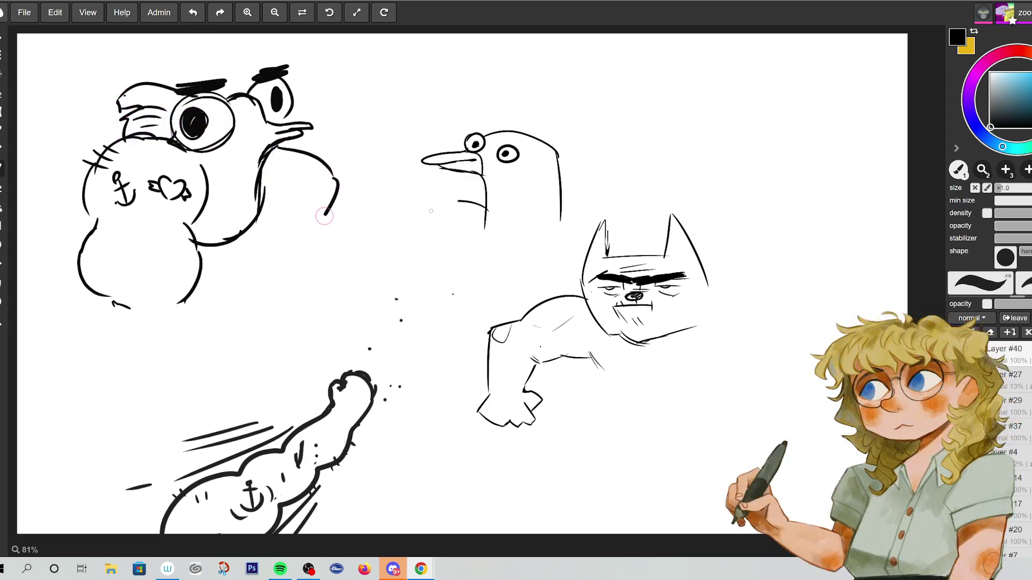
- Draw the bird's flexed left arm, shoulder and chest with nipples, then erase the cat-eared sketch
mouse_move(410, 316)
mouse_down()
mouse_move(434, 322)
mouse_move(441, 311)
mouse_move(428, 265)
mouse_up()
drag(428, 265, 485, 256)
drag(564, 218, 610, 223)
drag(539, 245, 592, 272)
mouse_move(488, 218)
mouse_down()
mouse_move(458, 295)
mouse_move(485, 277)
mouse_move(483, 257)
mouse_move(460, 264)
mouse_up()
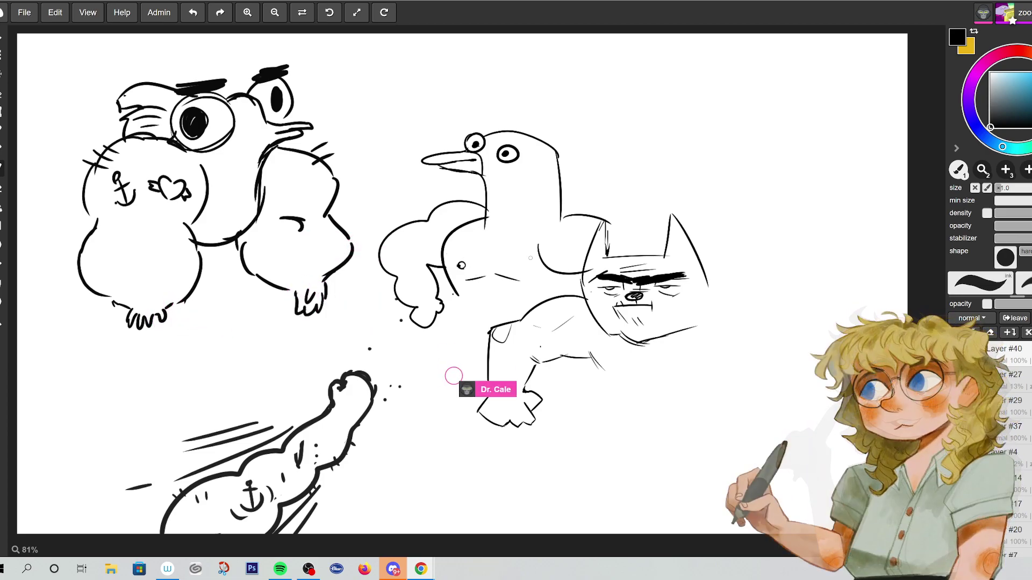
mouse_move(461, 260)
mouse_down()
mouse_move(458, 269)
mouse_move(466, 259)
mouse_move(519, 264)
mouse_move(557, 226)
mouse_up()
mouse_move(490, 334)
mouse_down()
mouse_move(527, 316)
mouse_move(511, 308)
mouse_move(472, 436)
mouse_move(545, 387)
mouse_move(574, 401)
mouse_up()
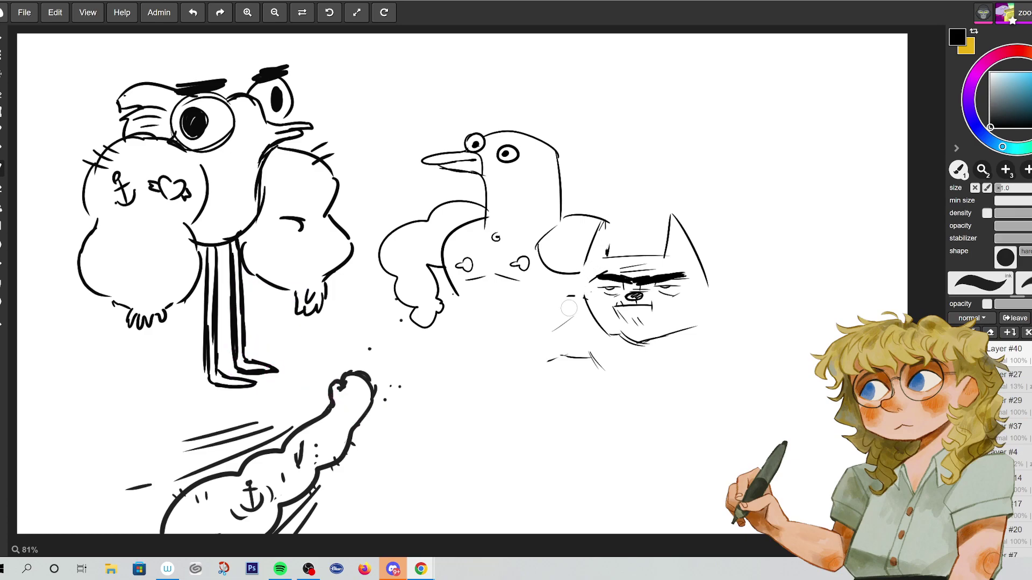
mouse_move(608, 225)
mouse_down()
mouse_move(544, 370)
mouse_move(670, 309)
mouse_move(760, 308)
mouse_move(685, 284)
mouse_move(622, 306)
mouse_move(703, 197)
mouse_move(657, 210)
mouse_move(675, 220)
mouse_move(653, 270)
mouse_move(697, 253)
mouse_move(681, 220)
mouse_up()
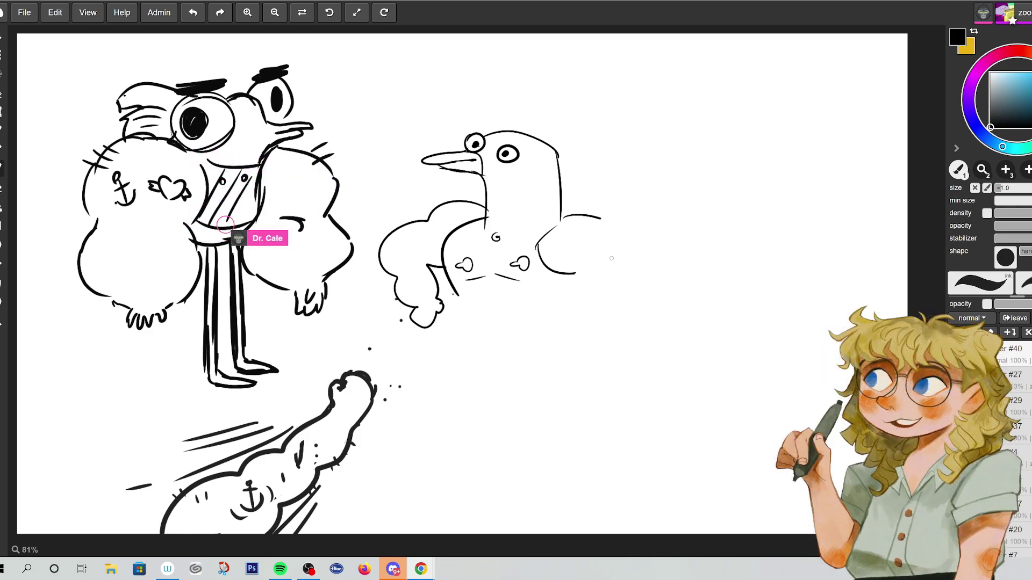
- Outline the bird's flexed right arm with its elbow loop
drag(607, 218, 669, 249)
mouse_move(583, 274)
mouse_down()
mouse_move(633, 309)
mouse_move(617, 323)
mouse_up()
drag(683, 305, 675, 282)
drag(675, 282, 673, 253)
drag(396, 235, 388, 247)
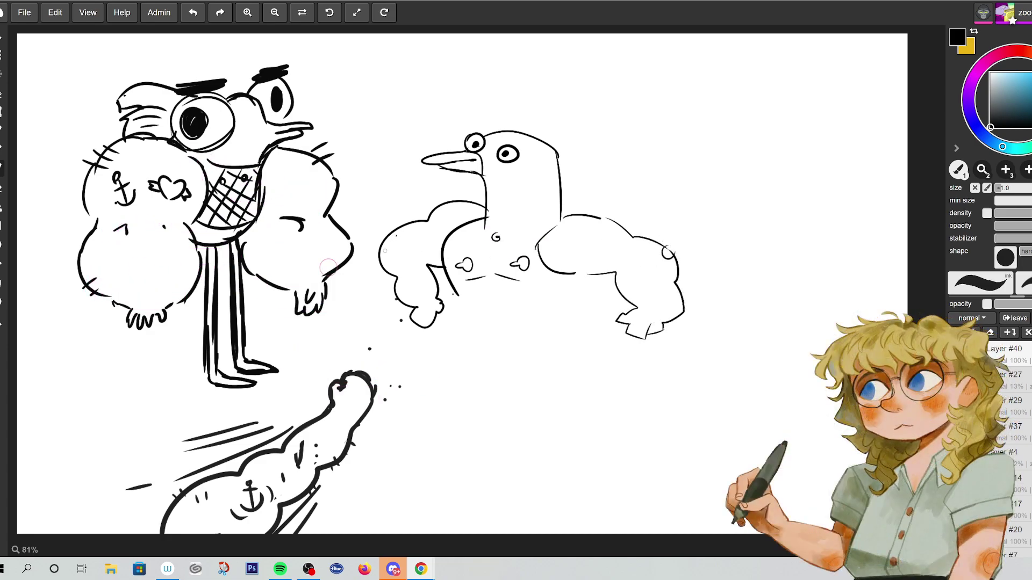
- Add ab lines, the right arm's underside and shoulder join, armpit hair and a chest centre line
mouse_move(496, 302)
mouse_down()
mouse_move(499, 314)
mouse_move(484, 310)
mouse_up()
mouse_move(497, 304)
mouse_down()
mouse_move(509, 309)
mouse_move(497, 304)
mouse_up()
drag(578, 274, 552, 311)
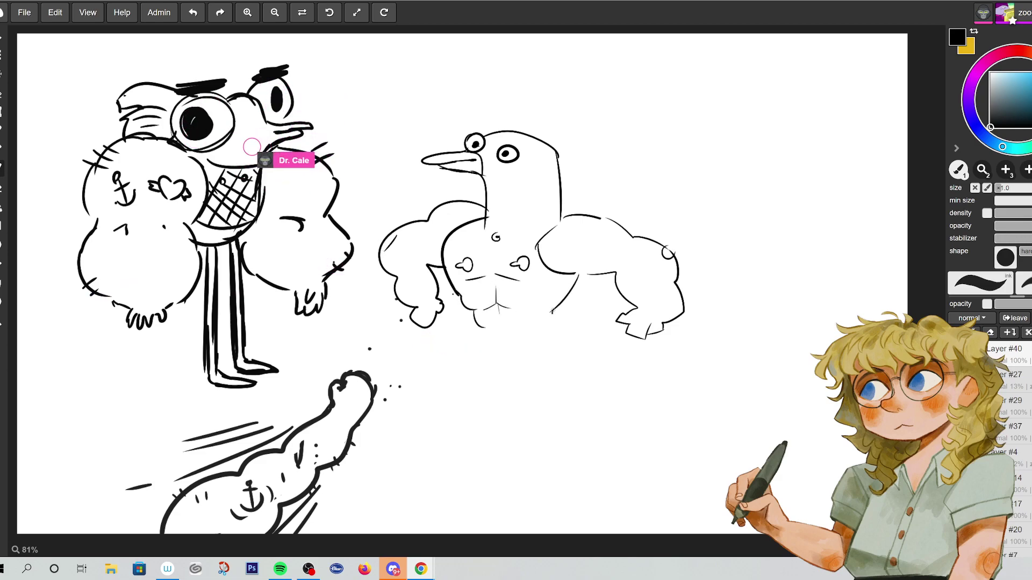
drag(577, 213, 544, 235)
drag(561, 274, 566, 282)
drag(444, 268, 442, 276)
drag(446, 269, 446, 278)
drag(493, 252, 493, 274)
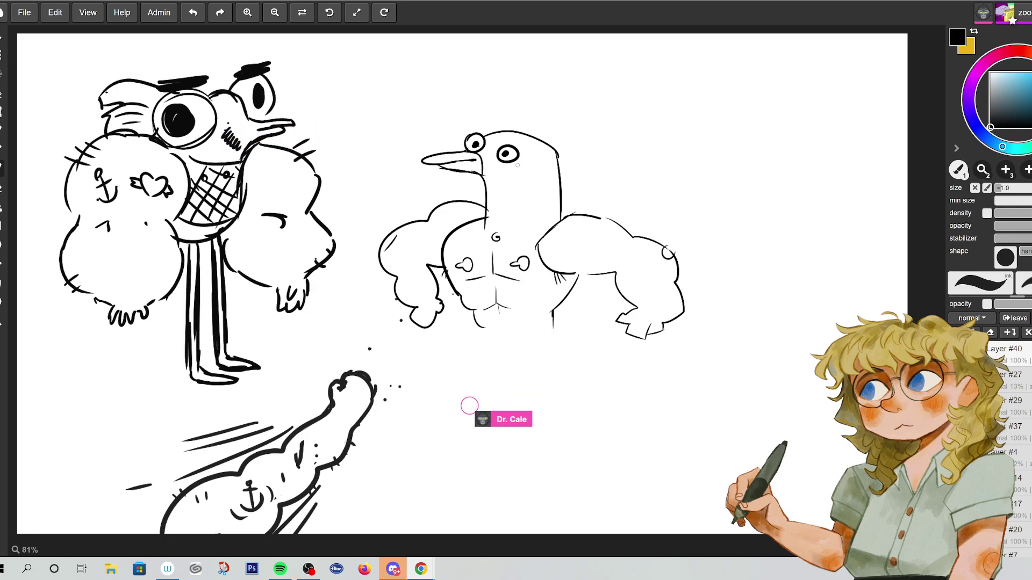
- Draw the waist lines and the briefs with their waistband
drag(553, 311, 554, 336)
drag(481, 329, 509, 367)
drag(518, 363, 553, 341)
drag(484, 329, 553, 332)
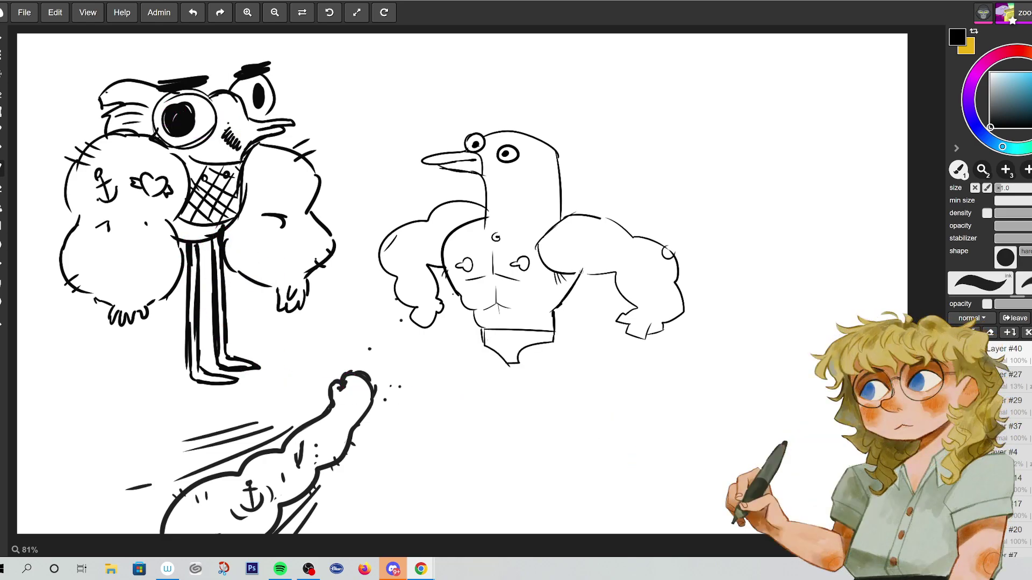
- Draw the legs below the briefs, add a navel, and erase the left arm's lower curve
drag(485, 343, 498, 414)
drag(518, 356, 530, 418)
drag(549, 343, 545, 412)
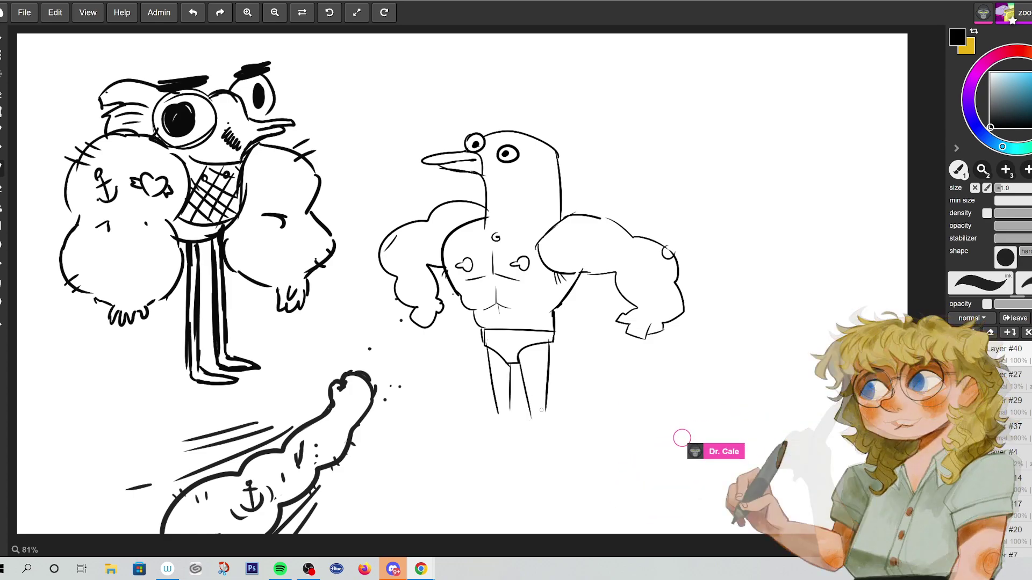
drag(501, 317, 502, 317)
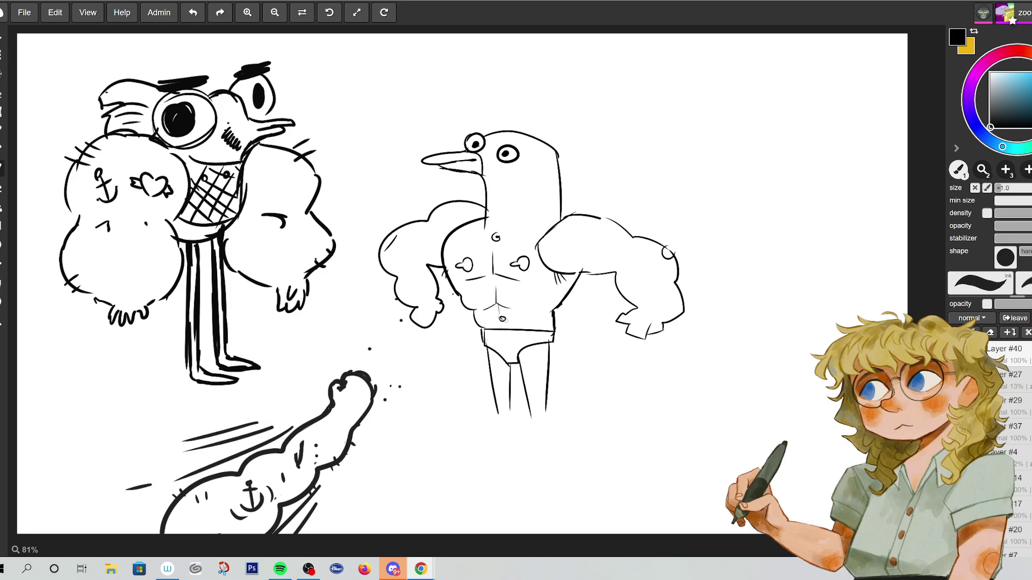
drag(447, 295, 430, 327)
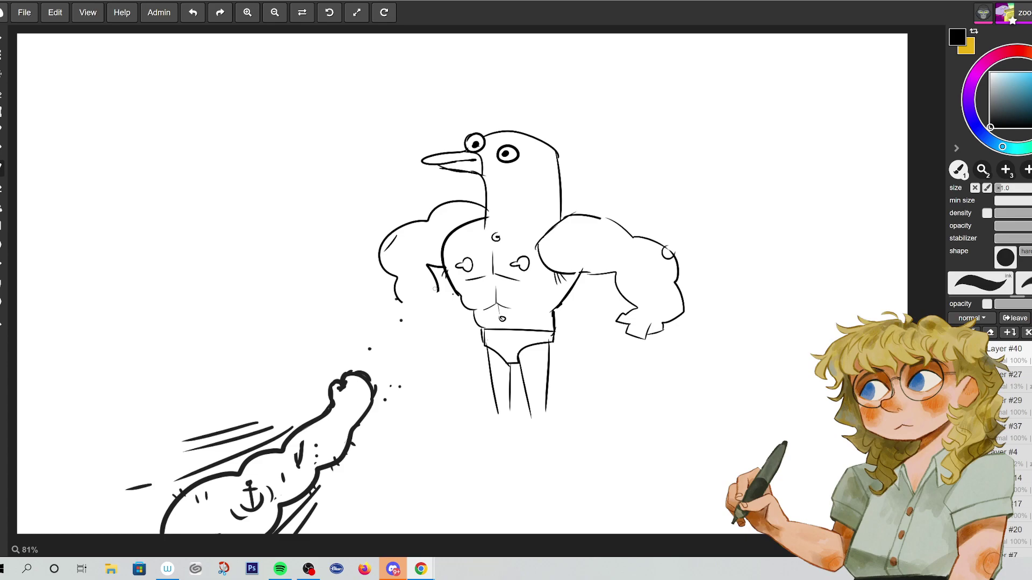
- Redraw the left fist and right forearm, and darken the bird's shoulder outline
drag(401, 303, 409, 311)
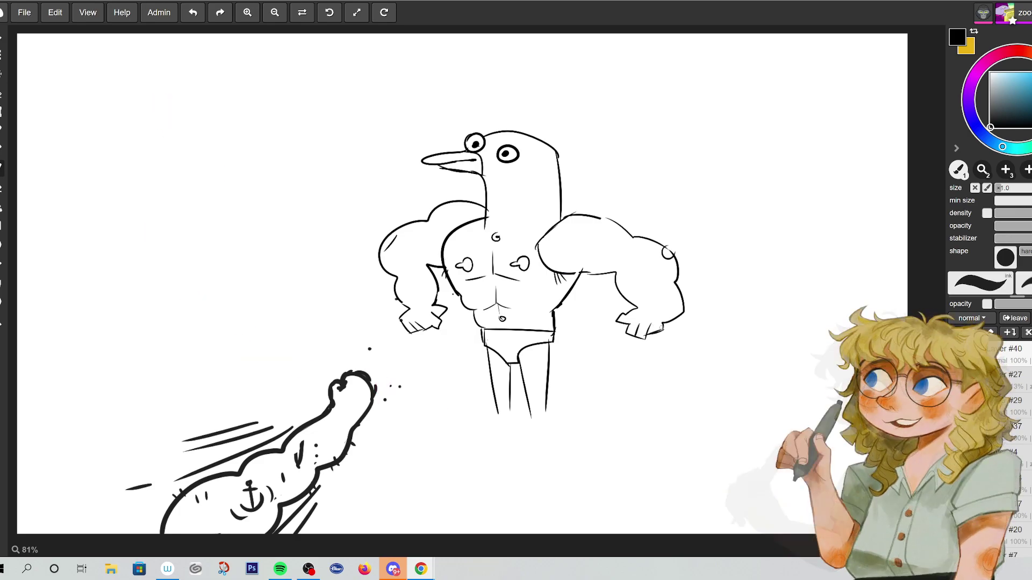
key(ctrl+z)
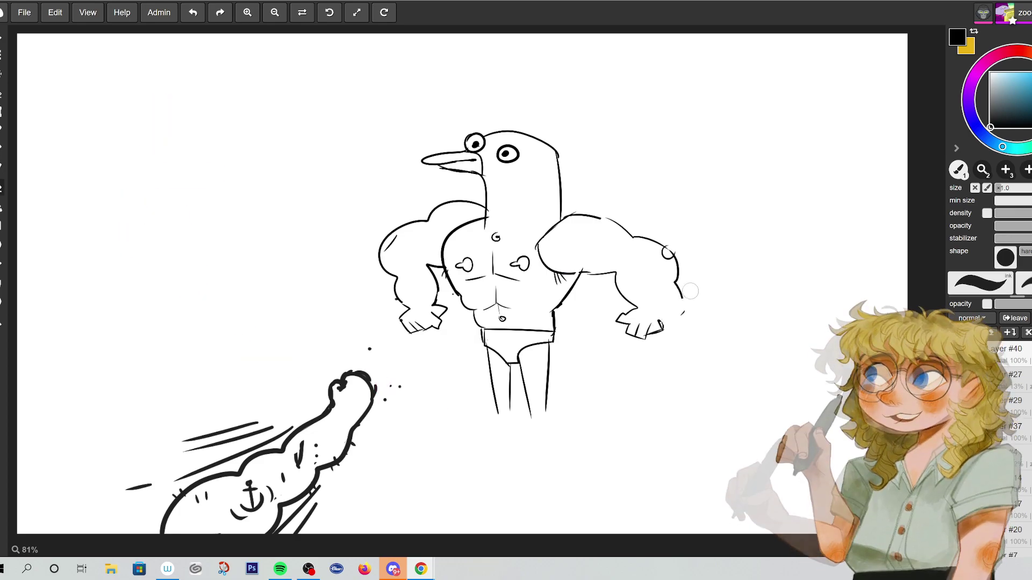
drag(659, 318, 676, 282)
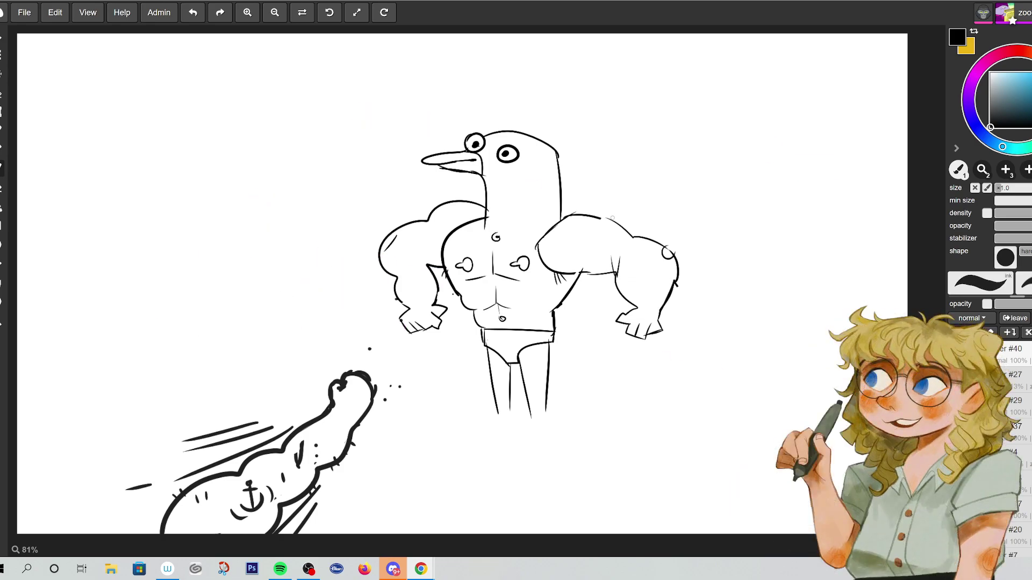
drag(611, 221, 628, 234)
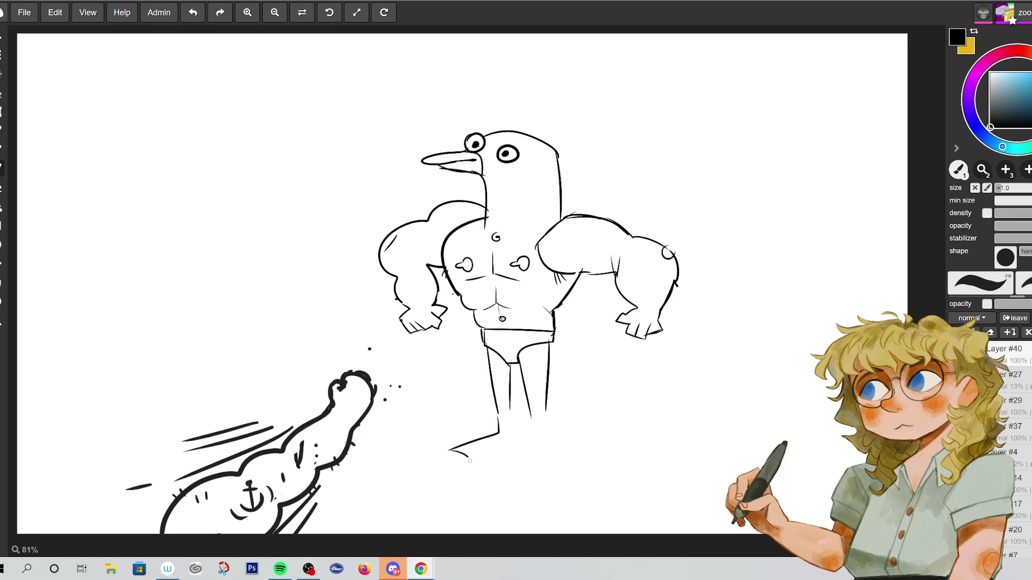
- Draw the legs curving down into webbed feet and add knee marks to both legs
drag(518, 445, 509, 447)
mouse_move(531, 407)
mouse_down()
mouse_move(517, 453)
mouse_move(536, 460)
mouse_move(574, 448)
mouse_up()
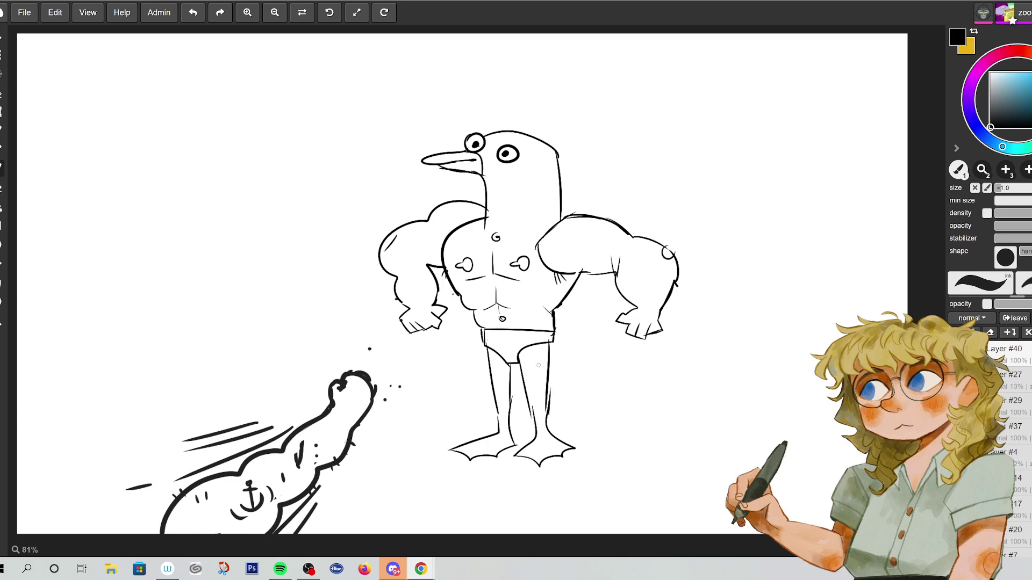
drag(500, 389, 534, 389)
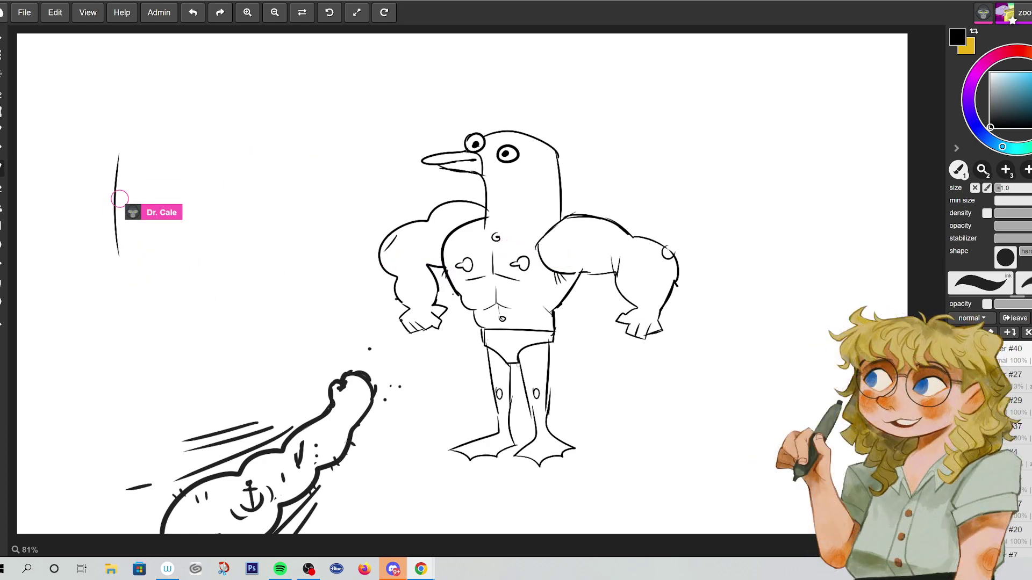
- Add a waistband line across the briefs, neck hatching, and webbing lines on both feet
drag(485, 337, 552, 336)
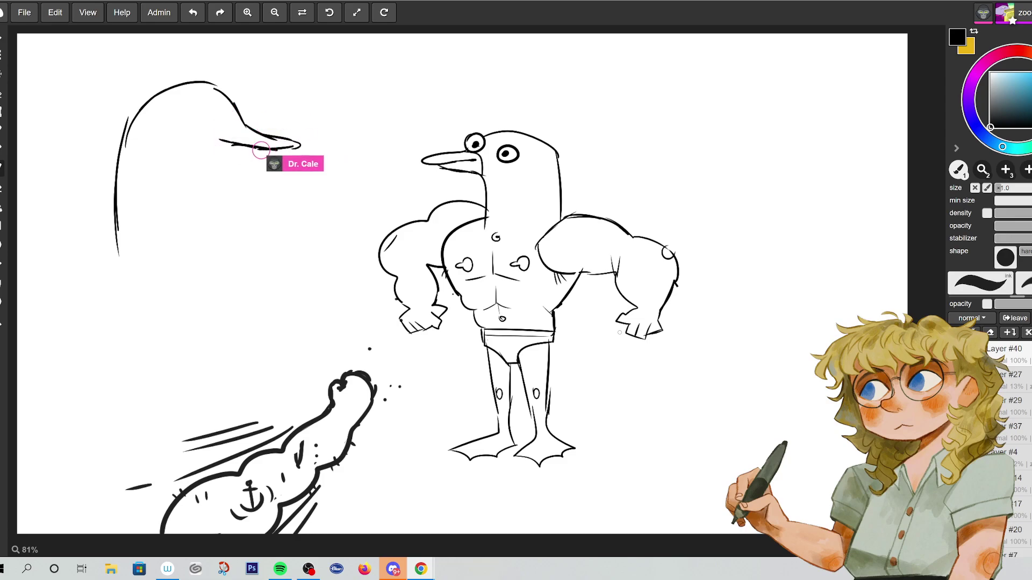
drag(489, 226, 487, 233)
drag(491, 227, 543, 226)
drag(544, 217, 546, 224)
drag(549, 217, 549, 222)
drag(541, 445, 540, 464)
mouse_move(477, 455)
mouse_down()
mouse_move(482, 443)
mouse_move(566, 458)
mouse_up()
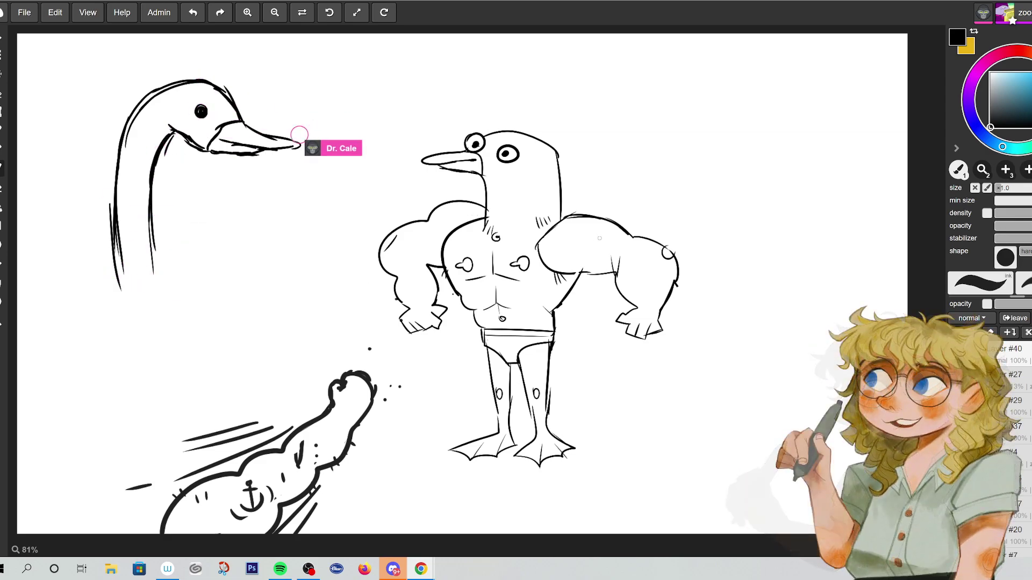
- Draw an anchor tattoo and a ribboned heart tattoo on the arm, plus tail feathers
mouse_move(609, 250)
mouse_down()
mouse_move(625, 239)
mouse_move(607, 235)
mouse_move(612, 251)
mouse_move(628, 243)
mouse_move(656, 278)
mouse_move(648, 266)
mouse_up()
mouse_move(663, 274)
mouse_down()
mouse_move(635, 290)
mouse_move(668, 278)
mouse_up()
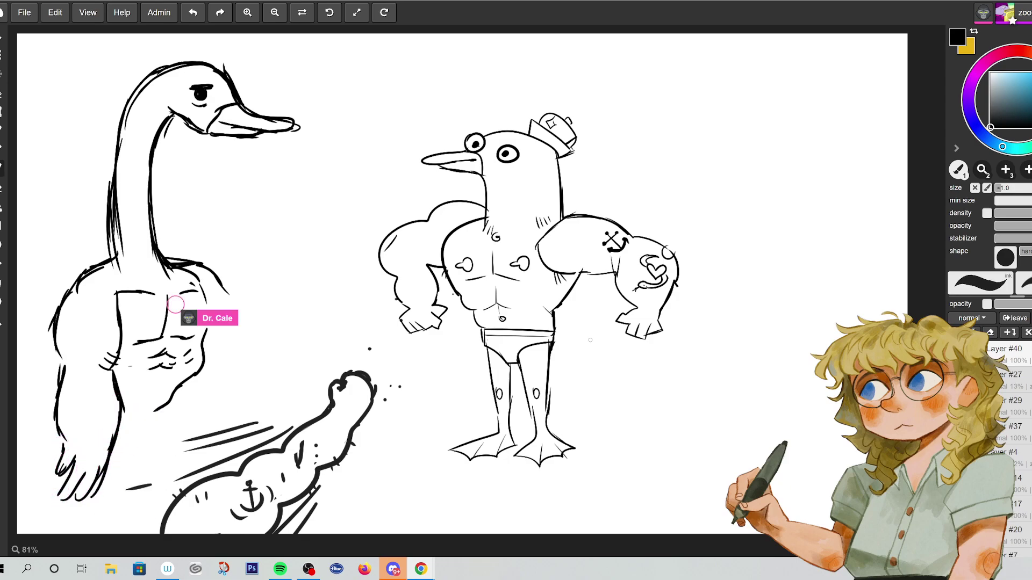
mouse_move(553, 347)
mouse_down()
mouse_move(585, 375)
mouse_move(555, 342)
mouse_up()
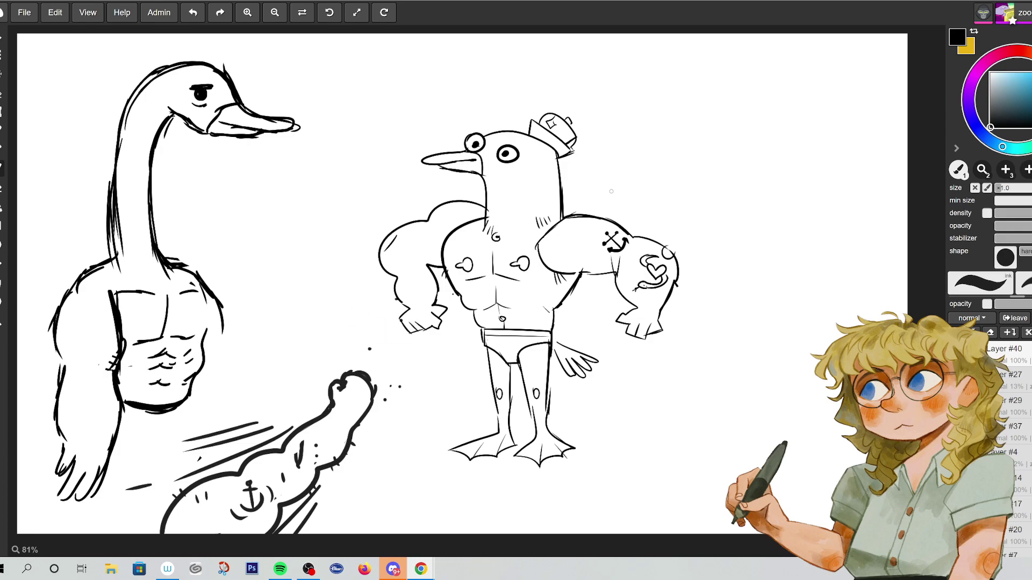
- Add a ground stroke by the right foot and a chest collar line, undoing the stray pass
drag(571, 447, 596, 453)
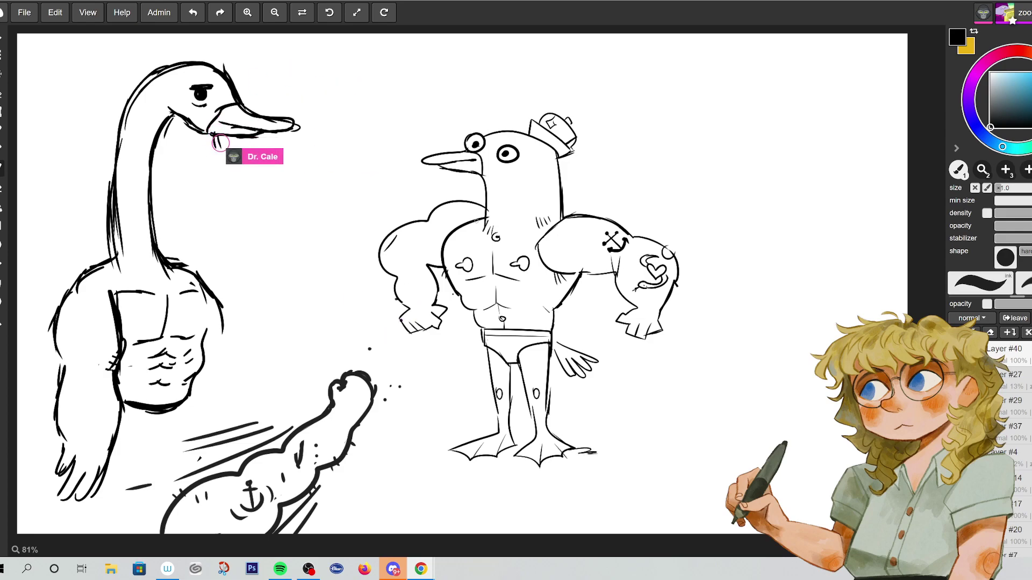
drag(560, 216, 496, 256)
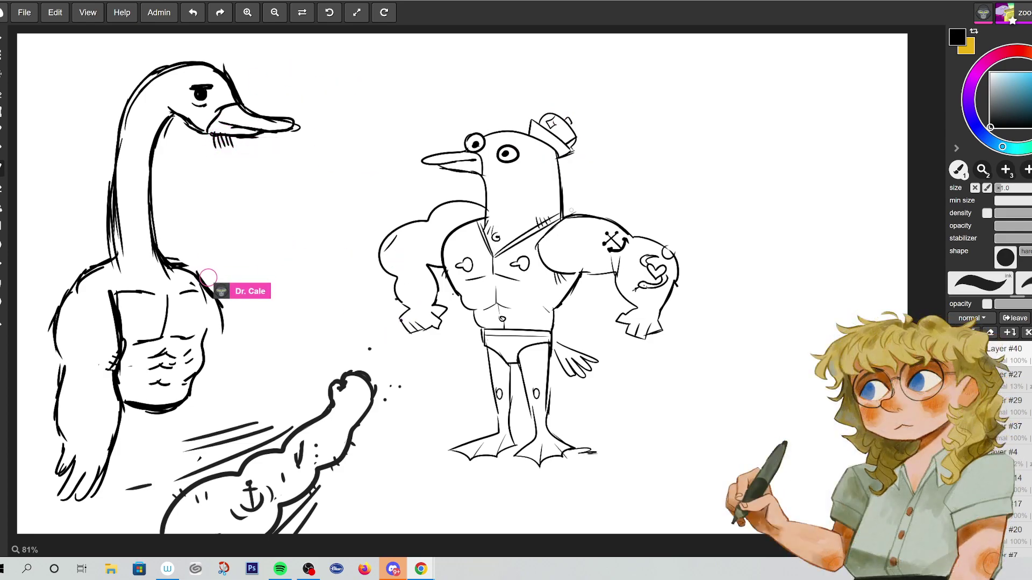
drag(539, 219, 501, 249)
key(ctrl+z)
key(ctrl+z)
key(ctrl+z)
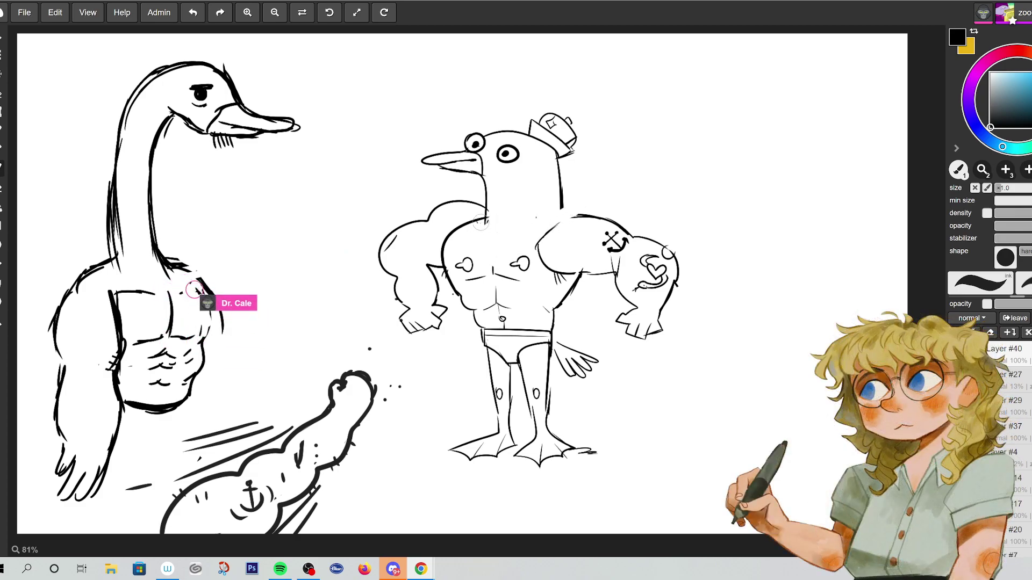
- Hatch the collar on the shoulder, draw the long diagonal collar line, and hatch under the beak
drag(486, 216, 494, 255)
mouse_move(481, 219)
mouse_down()
mouse_move(494, 247)
mouse_move(566, 213)
mouse_up()
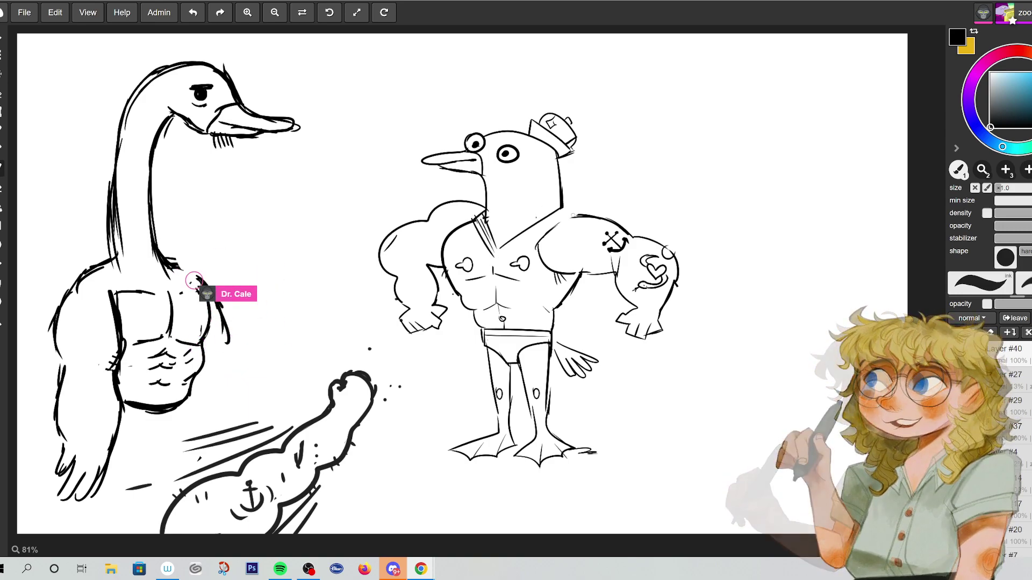
drag(503, 249, 574, 211)
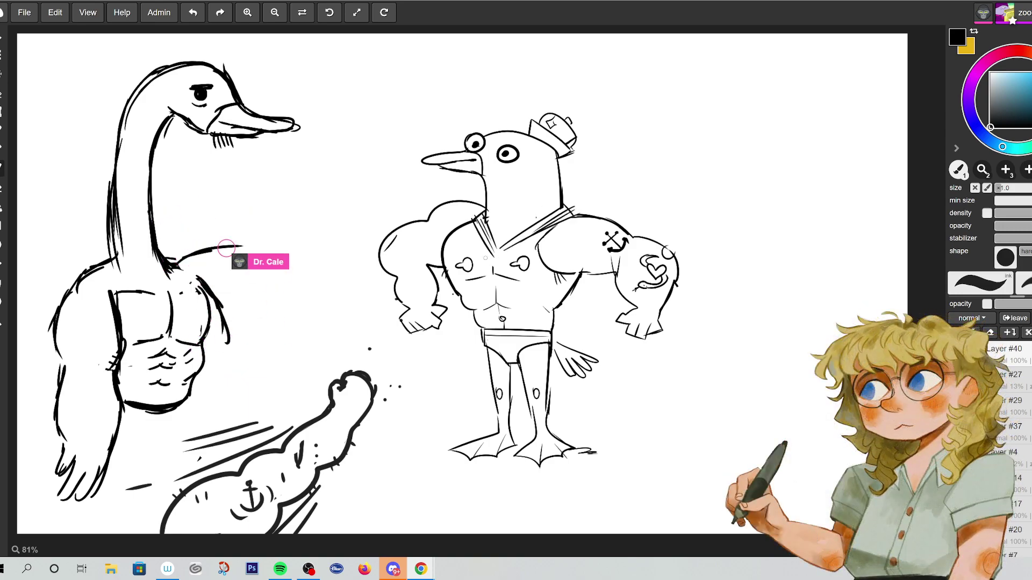
drag(454, 171, 451, 177)
drag(457, 171, 458, 177)
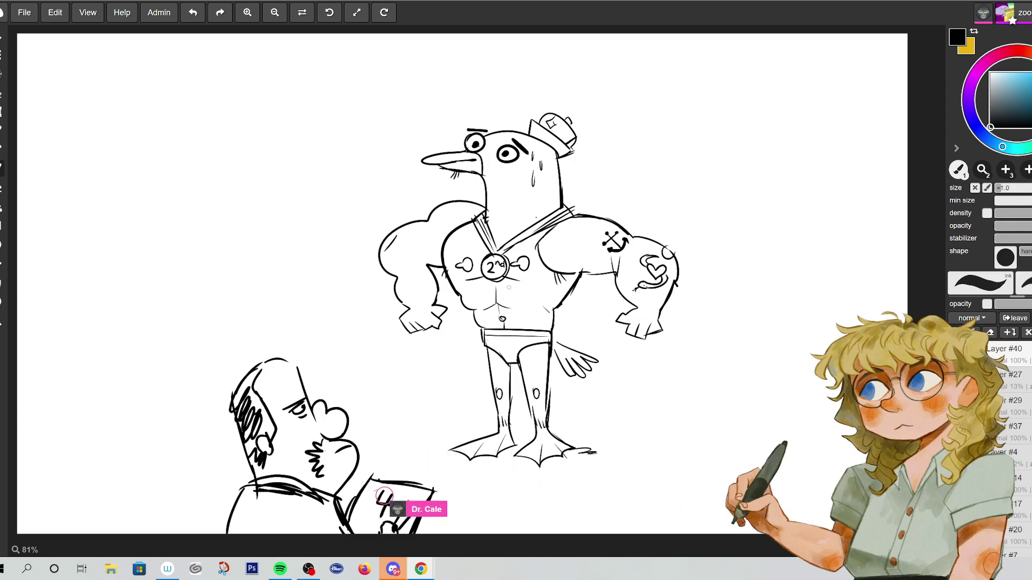
- Erase the 2nd medal and leftover collar hatching, then brush small curls on the chest
mouse_move(488, 261)
mouse_down()
mouse_move(539, 232)
mouse_move(524, 233)
mouse_move(561, 208)
mouse_move(480, 244)
mouse_move(500, 207)
mouse_up()
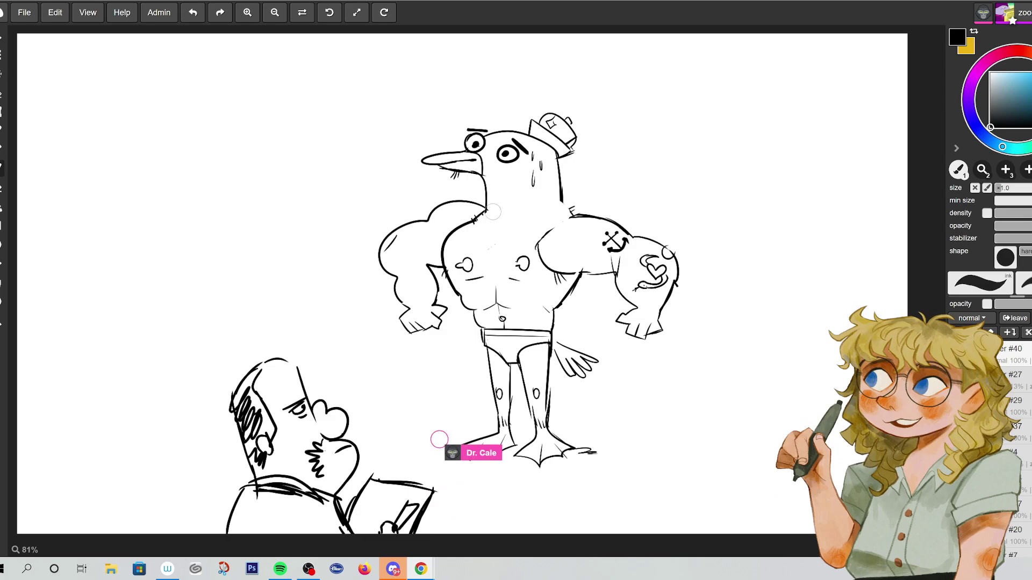
mouse_move(568, 218)
mouse_down()
mouse_move(541, 181)
mouse_move(573, 216)
mouse_up()
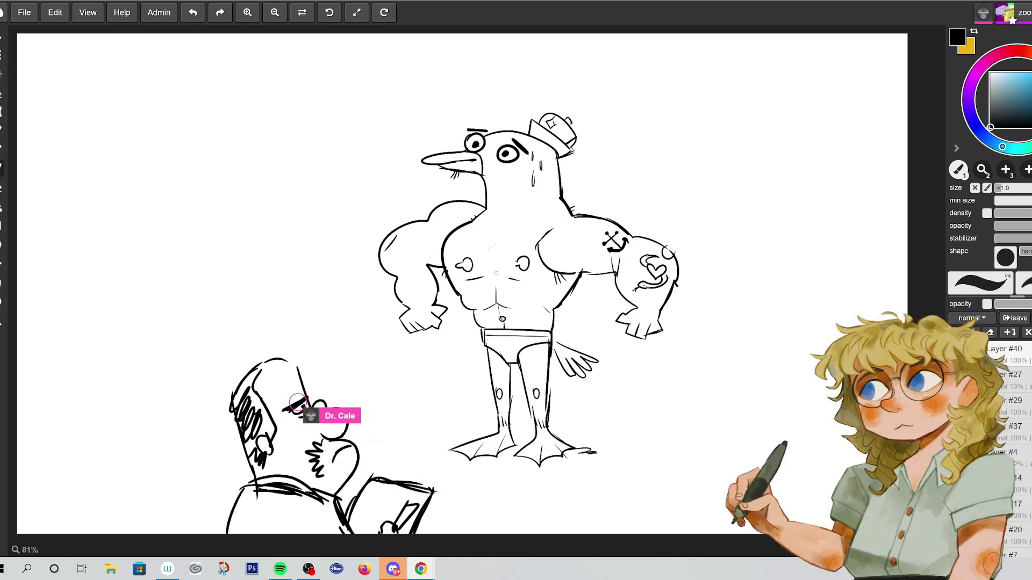
mouse_move(493, 218)
mouse_down()
mouse_move(498, 238)
mouse_move(516, 223)
mouse_up()
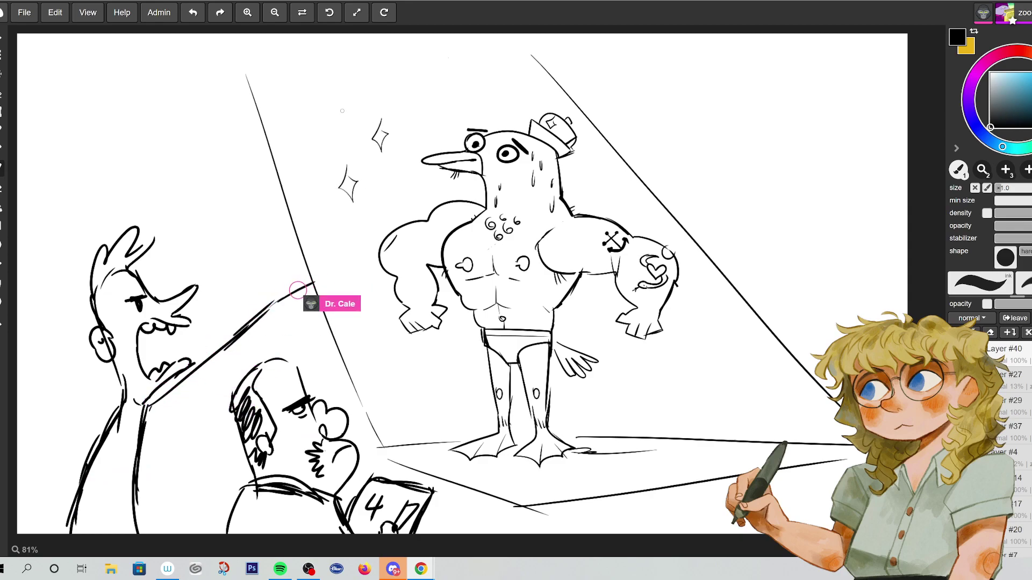
- Draw two small sparkle outlines near the lower right of the stage
drag(699, 353, 691, 368)
mouse_move(691, 367)
mouse_down()
mouse_move(699, 383)
mouse_move(708, 367)
mouse_up()
drag(709, 367, 699, 382)
drag(720, 339, 721, 360)
drag(719, 339, 729, 350)
drag(728, 349, 721, 360)
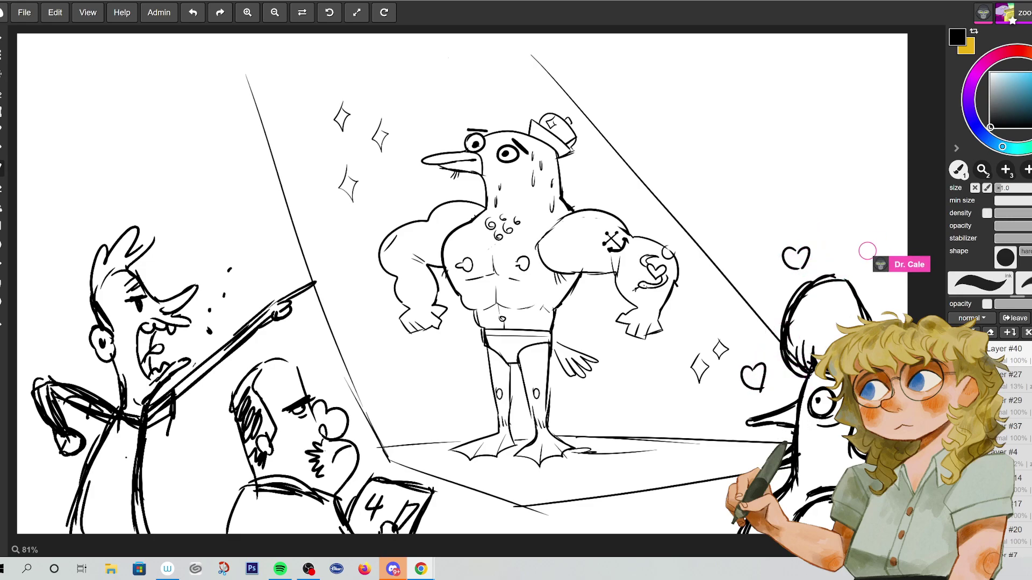
- Add a third heart by the admirer and erase the bird's pupil, eyebrow and sweat drop
drag(889, 293, 893, 293)
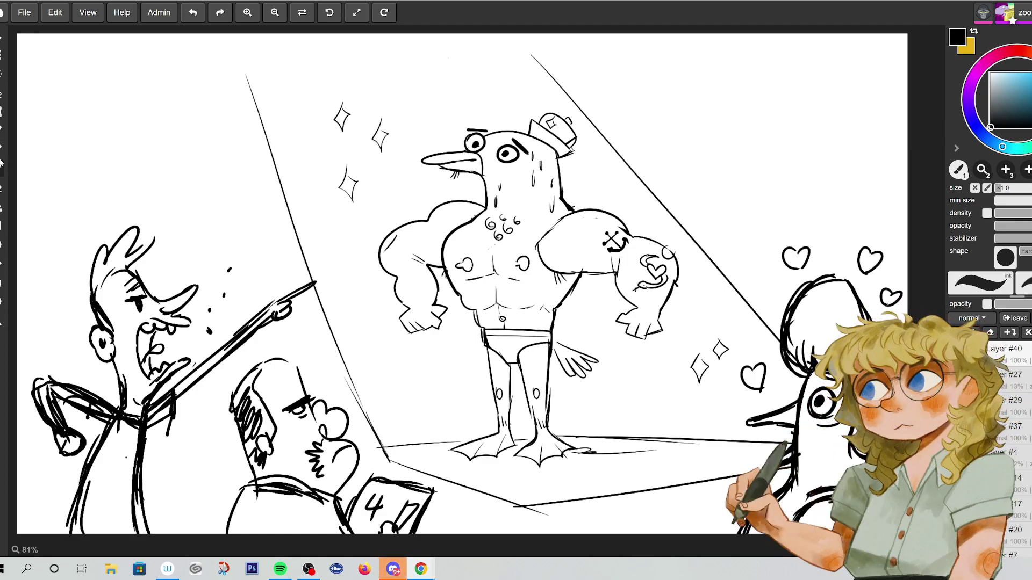
drag(473, 139, 478, 147)
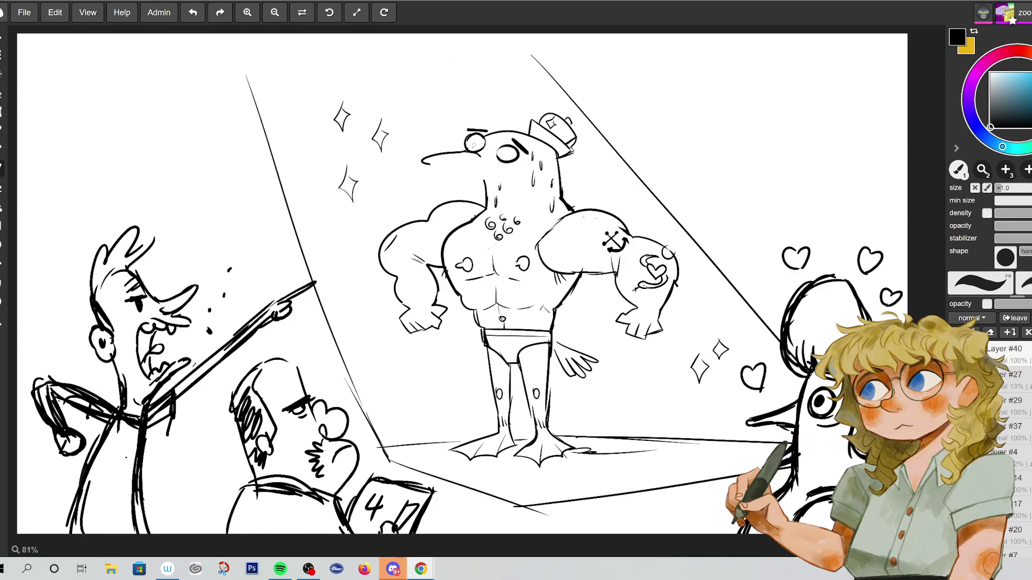
drag(531, 149, 531, 152)
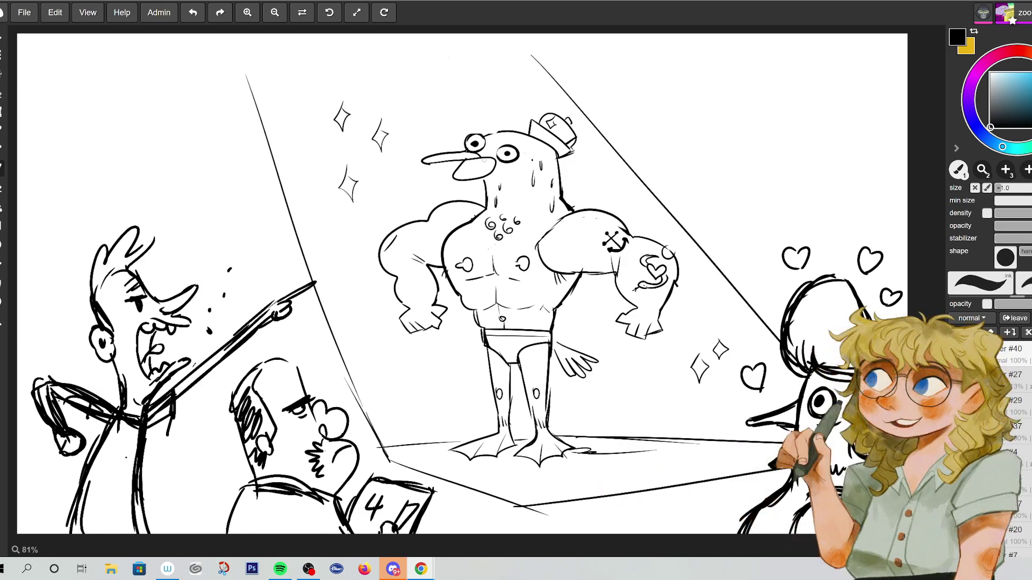
- Draw a new eyebrow, reshape the beak and mouth line, and add whisker marks
mouse_move(467, 130)
mouse_down()
mouse_move(487, 131)
mouse_move(485, 182)
mouse_up()
drag(428, 164, 482, 174)
drag(443, 163, 477, 160)
drag(458, 171, 455, 178)
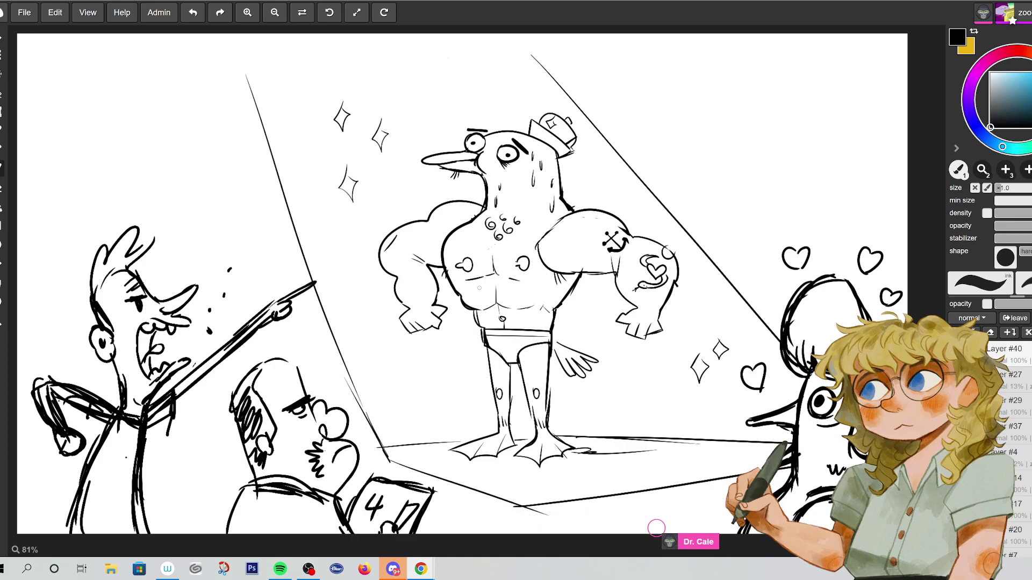
- Select the bird's head and transform it: rotate clockwise, raise slightly and shrink a little
click(1, 96)
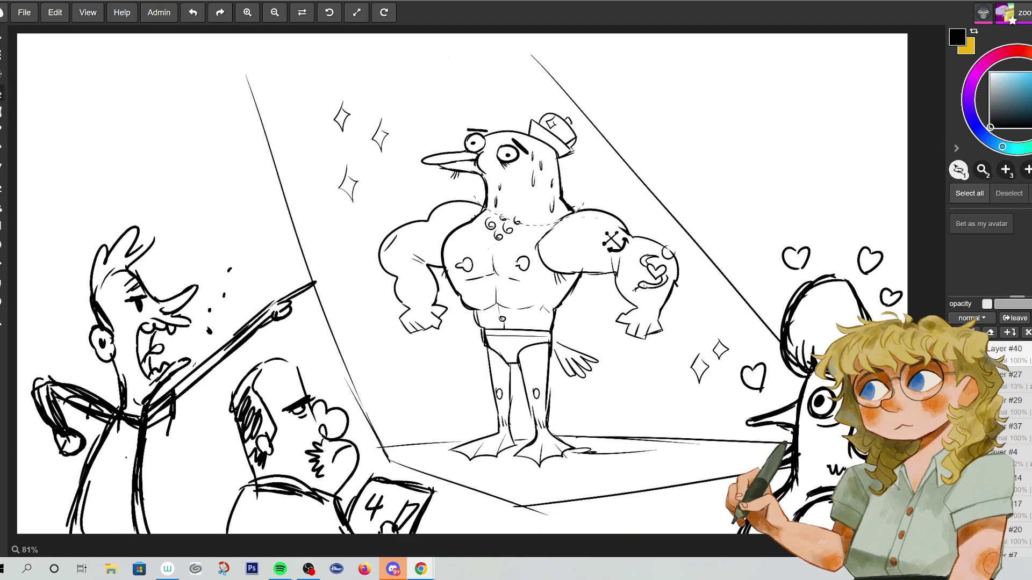
click(1, 113)
drag(621, 241, 609, 255)
drag(527, 177, 540, 175)
drag(615, 198, 612, 199)
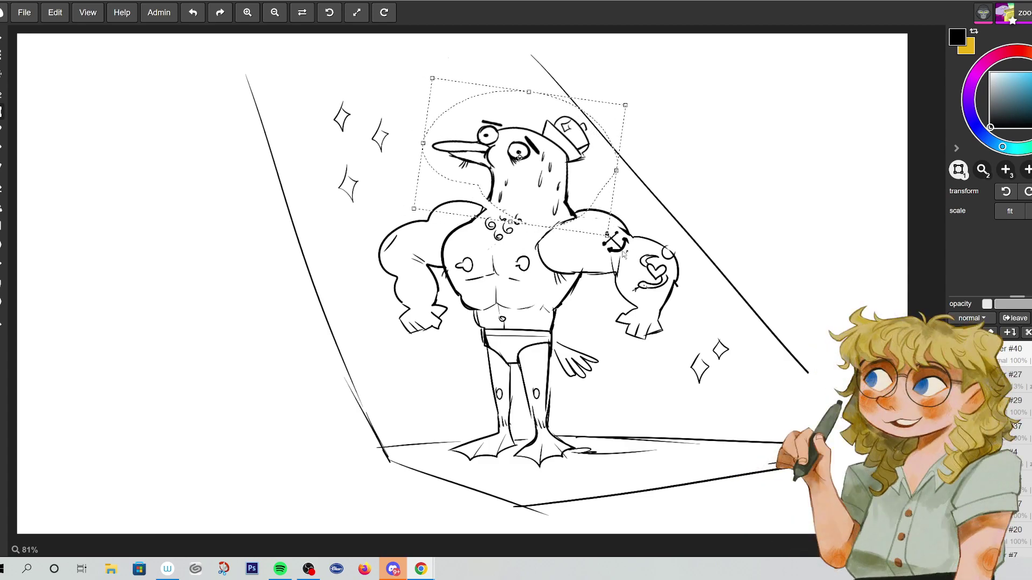
drag(624, 256, 621, 259)
drag(593, 183, 545, 181)
drag(621, 257, 612, 266)
drag(542, 183, 546, 180)
- Apply the transform, clear the selection, and brush an arched head outline at the left
click(1, 55)
click(150, 148)
key(b)
mouse_move(63, 372)
mouse_down()
mouse_move(95, 232)
mouse_move(143, 218)
mouse_move(161, 260)
mouse_move(155, 392)
mouse_up()
- Draw the left onlooker's eye, pupil and ear bump, and darken the teardrop loop beneath
mouse_move(128, 283)
mouse_down()
mouse_move(134, 315)
mouse_move(129, 305)
mouse_up()
drag(165, 265, 168, 316)
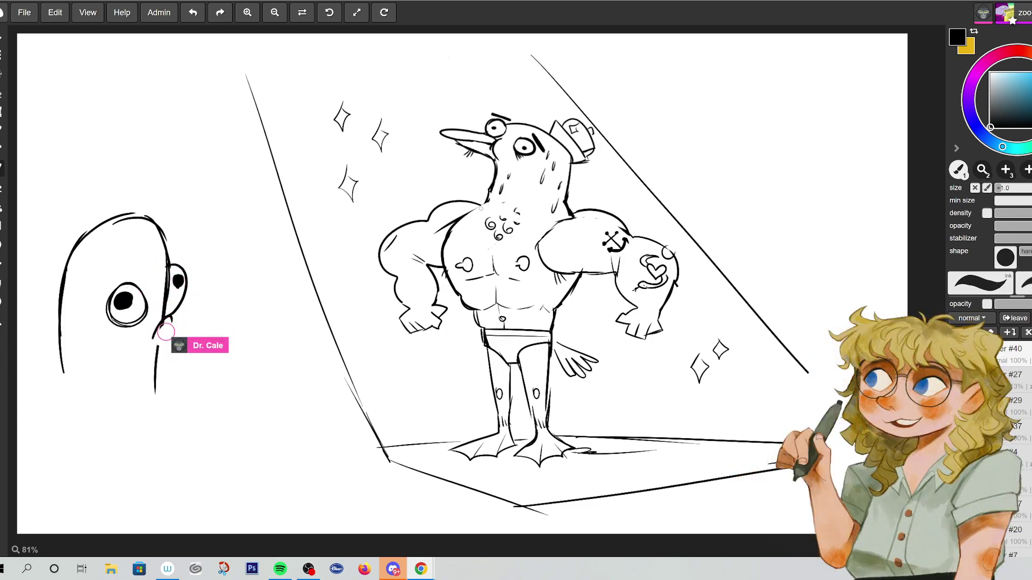
mouse_move(169, 339)
mouse_down()
mouse_move(173, 357)
mouse_move(171, 344)
mouse_up()
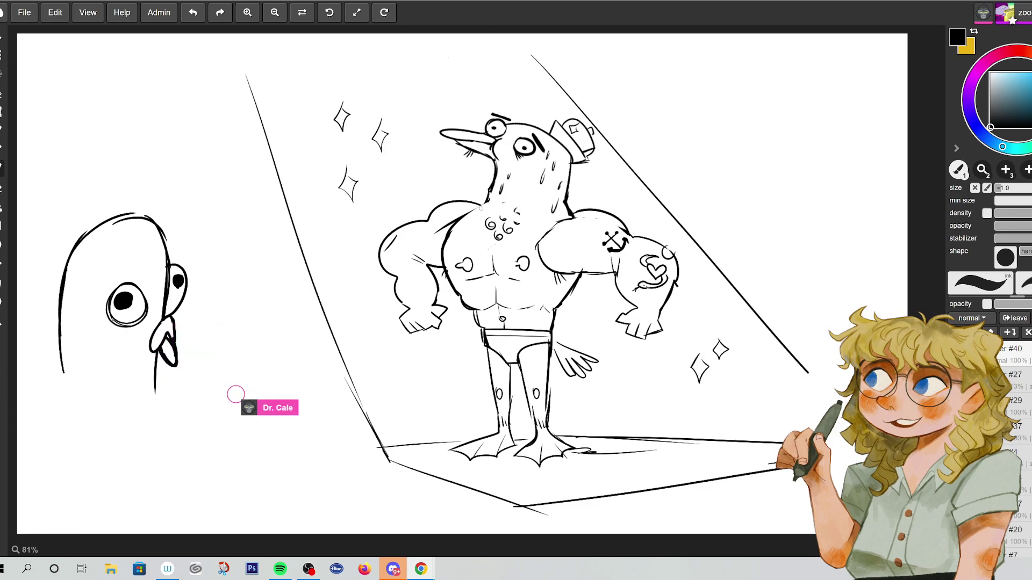